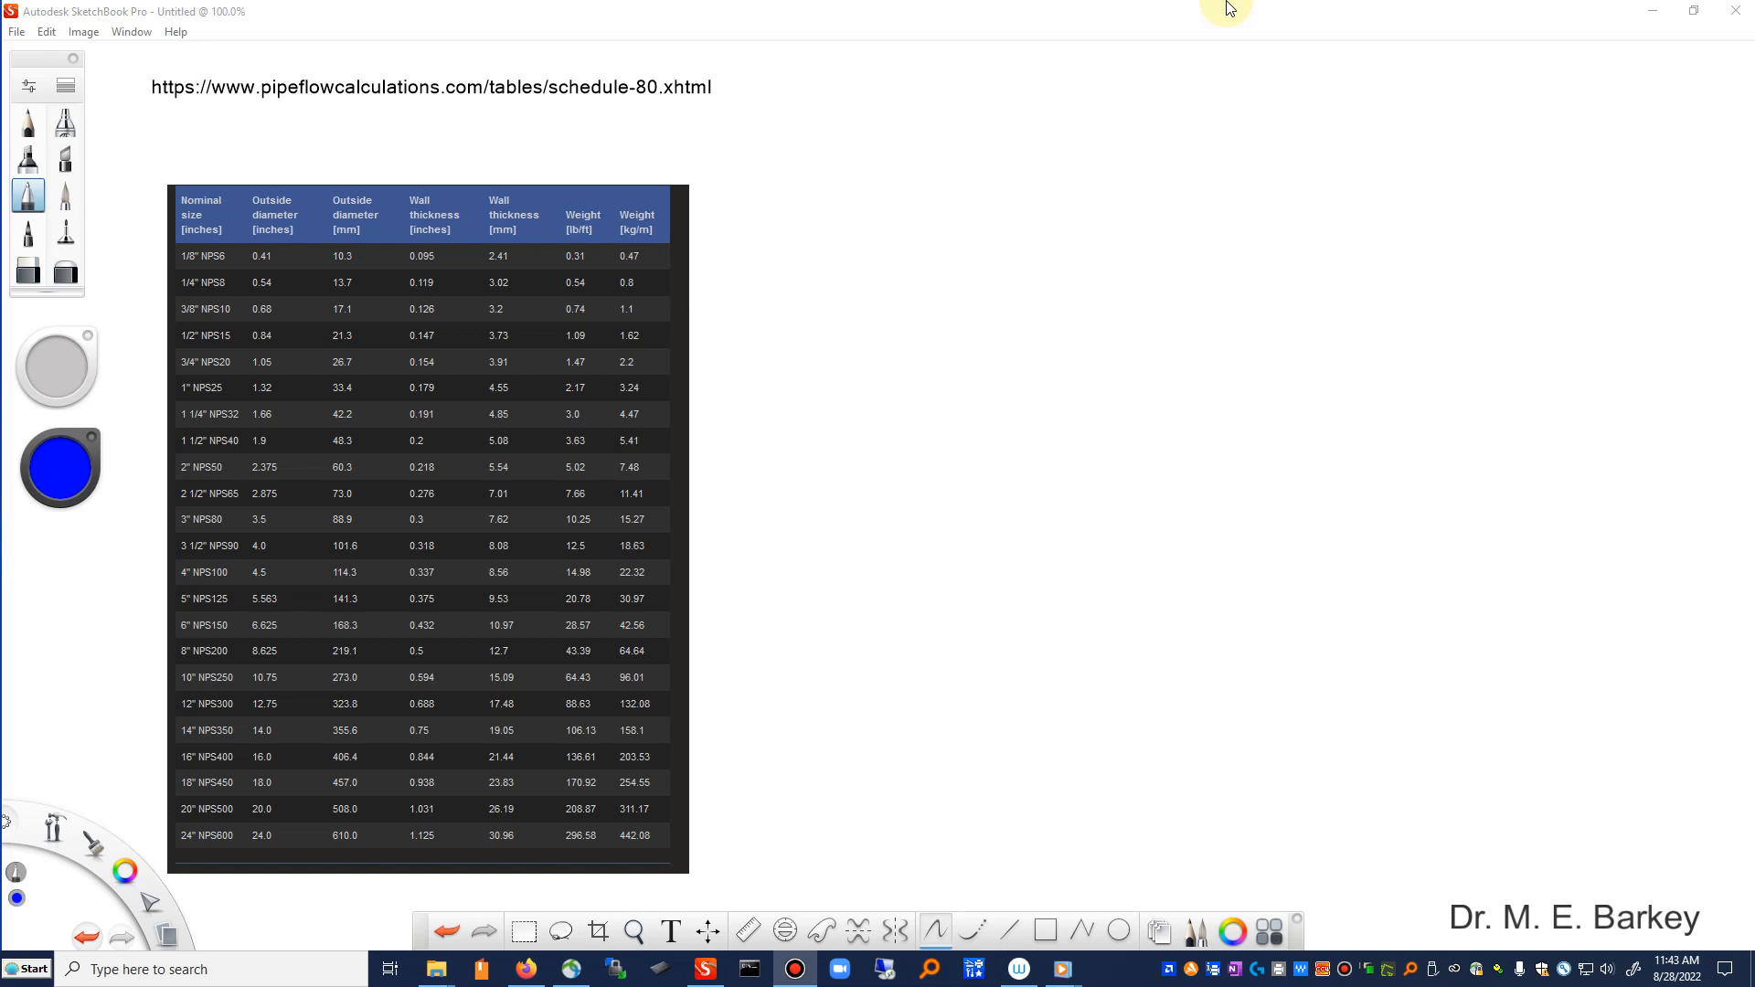
Step: Mark the 24" NPS600 row of the pipe table with an asterisk and circle the whole row in blue
right_click(592, 737)
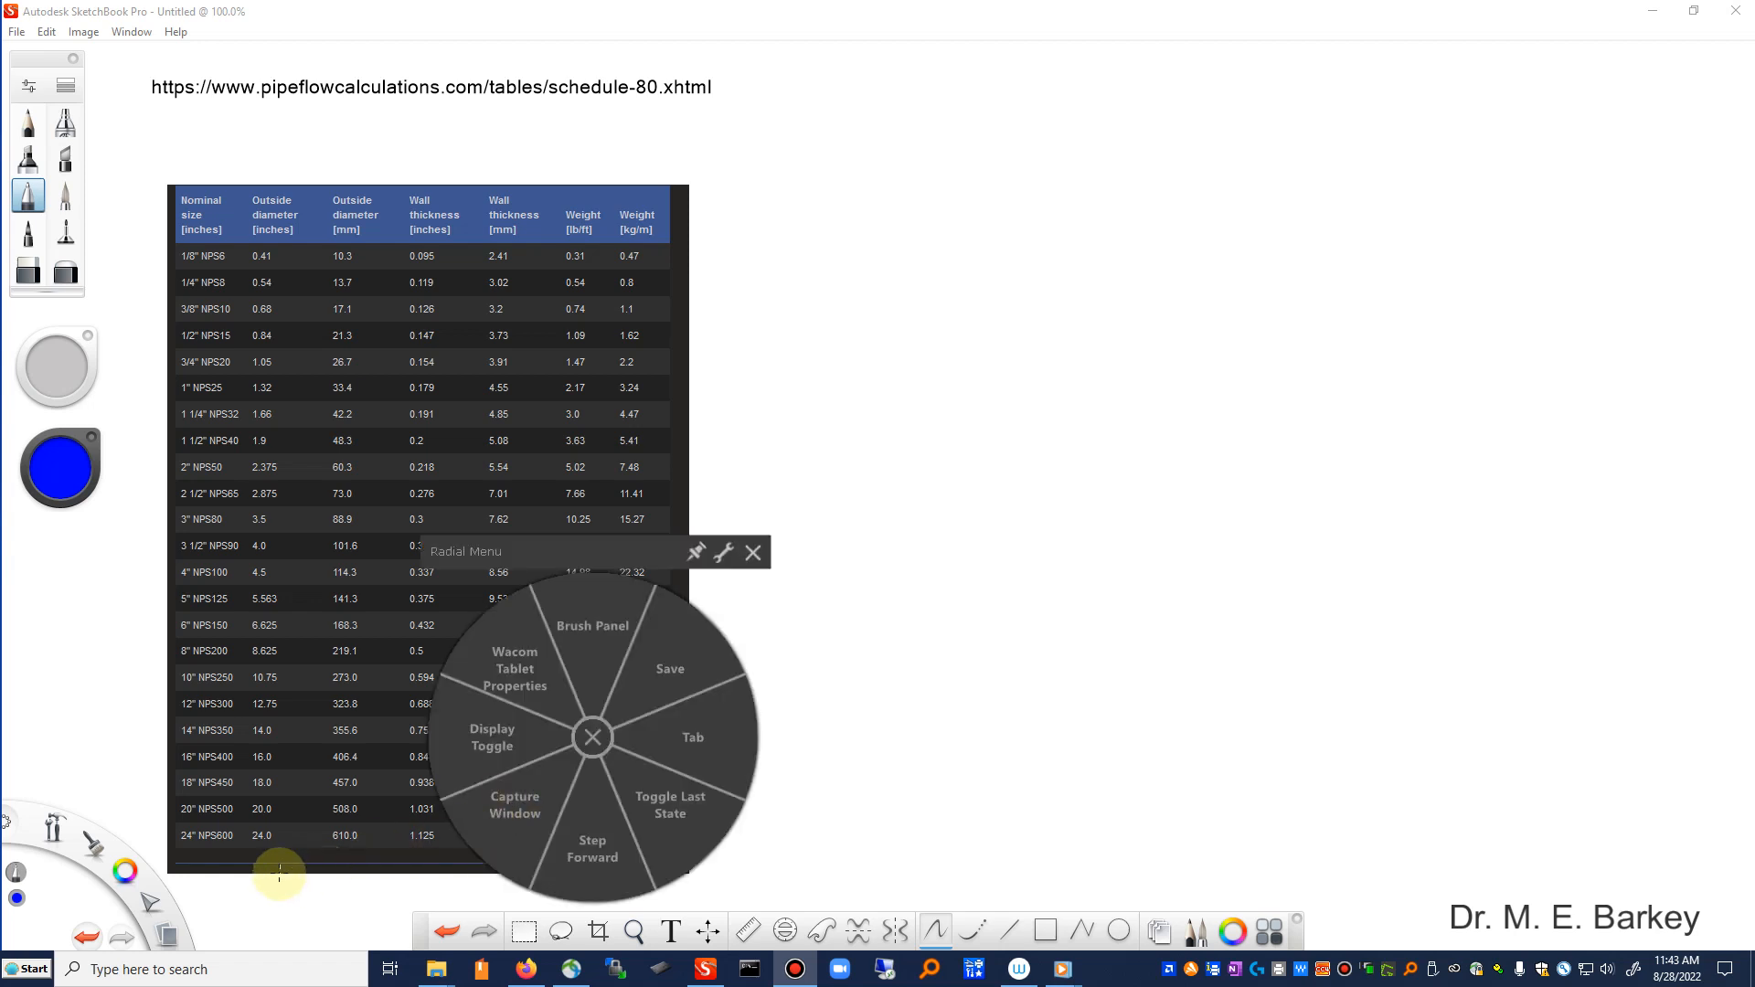
left_click(147, 848)
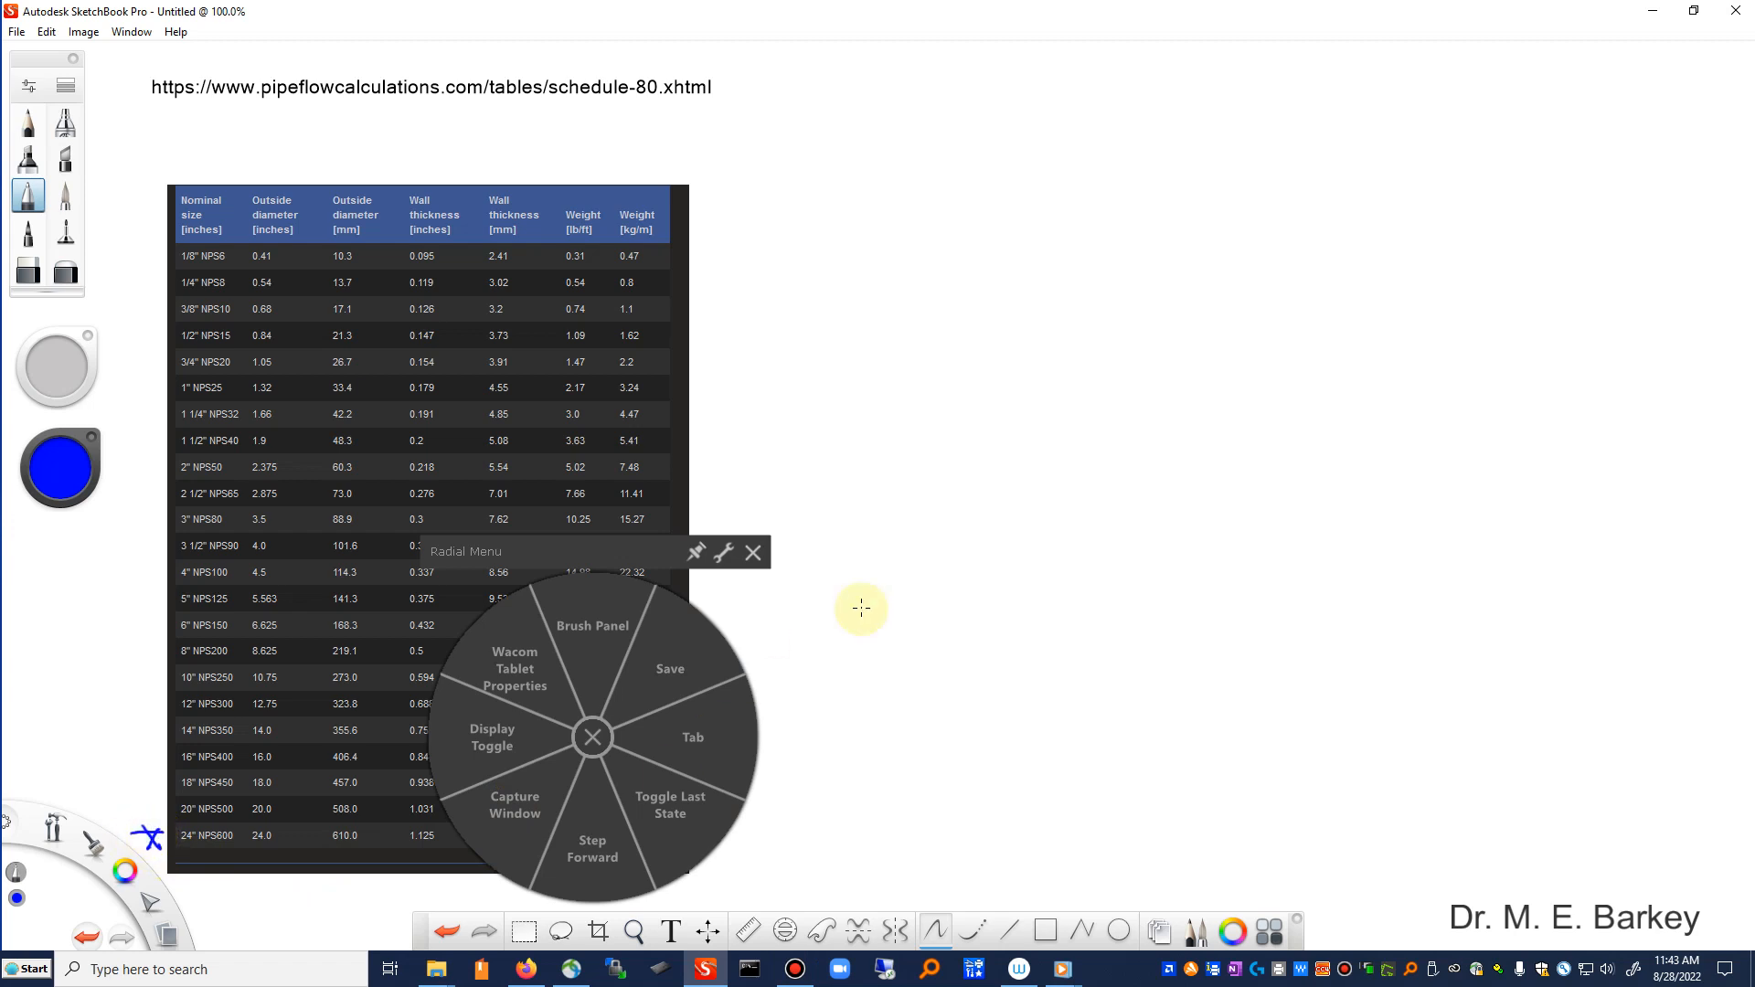
left_click(752, 552)
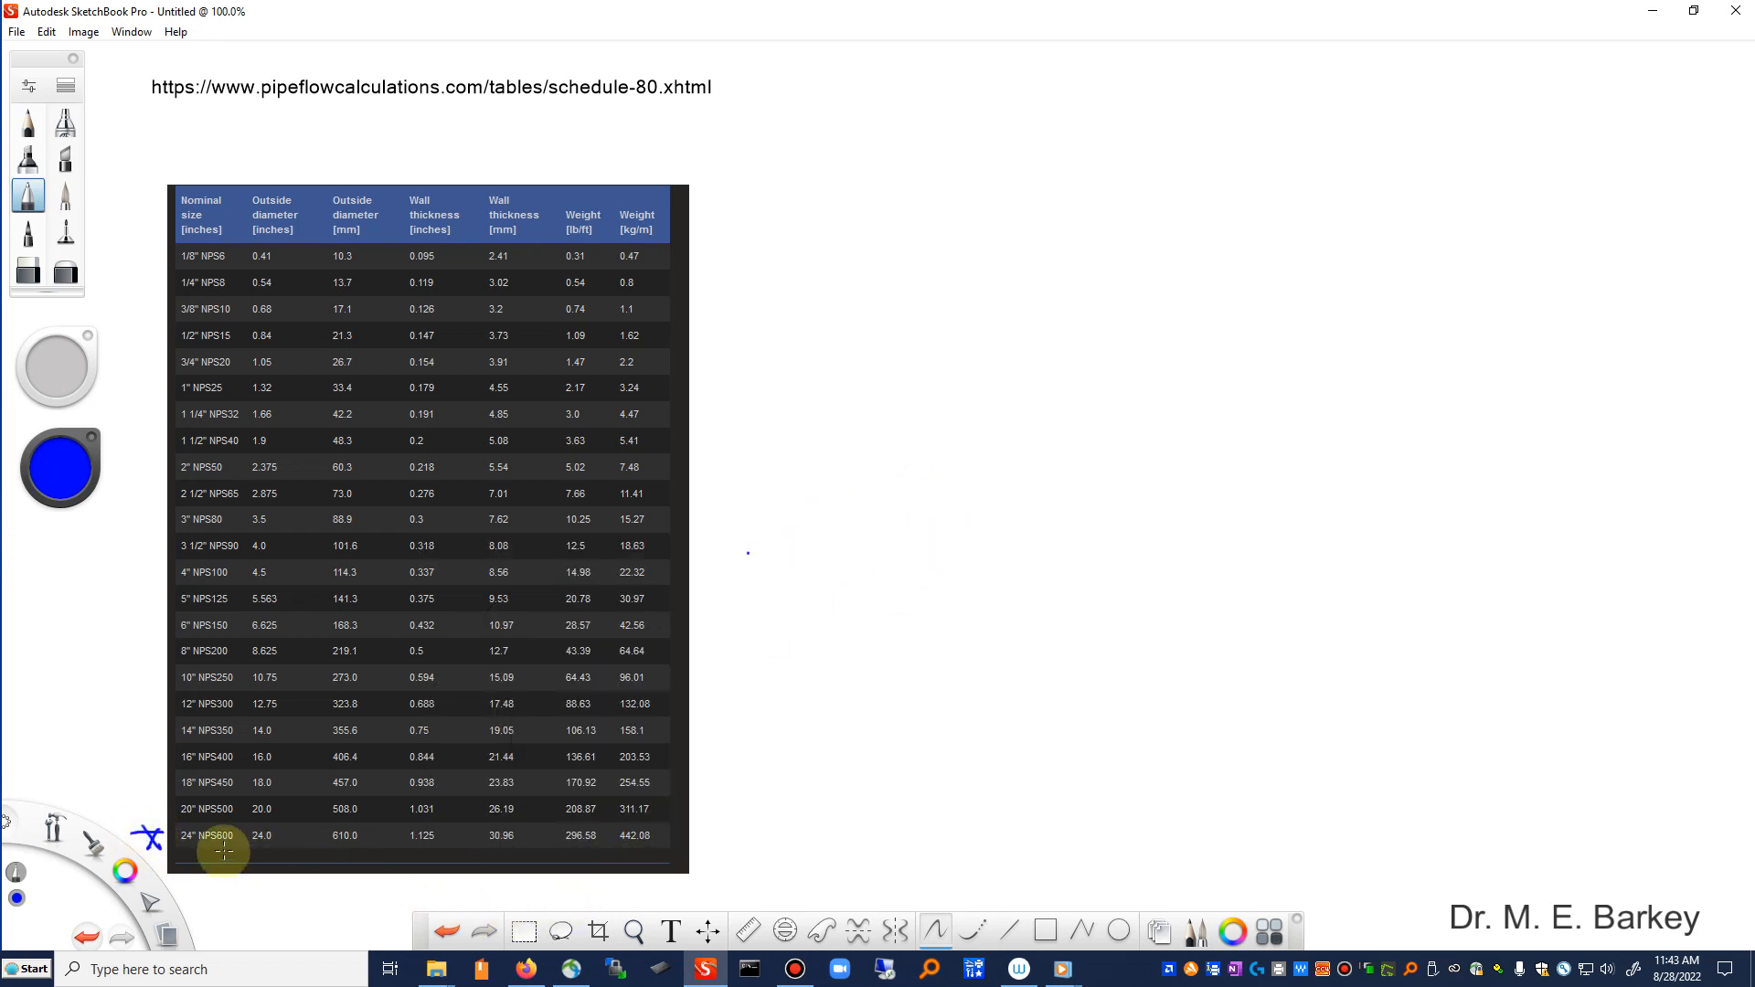
mouse_move(189, 825)
left_mouse_down()
mouse_move(242, 860)
mouse_move(706, 848)
mouse_move(391, 819)
mouse_move(157, 830)
left_mouse_up()
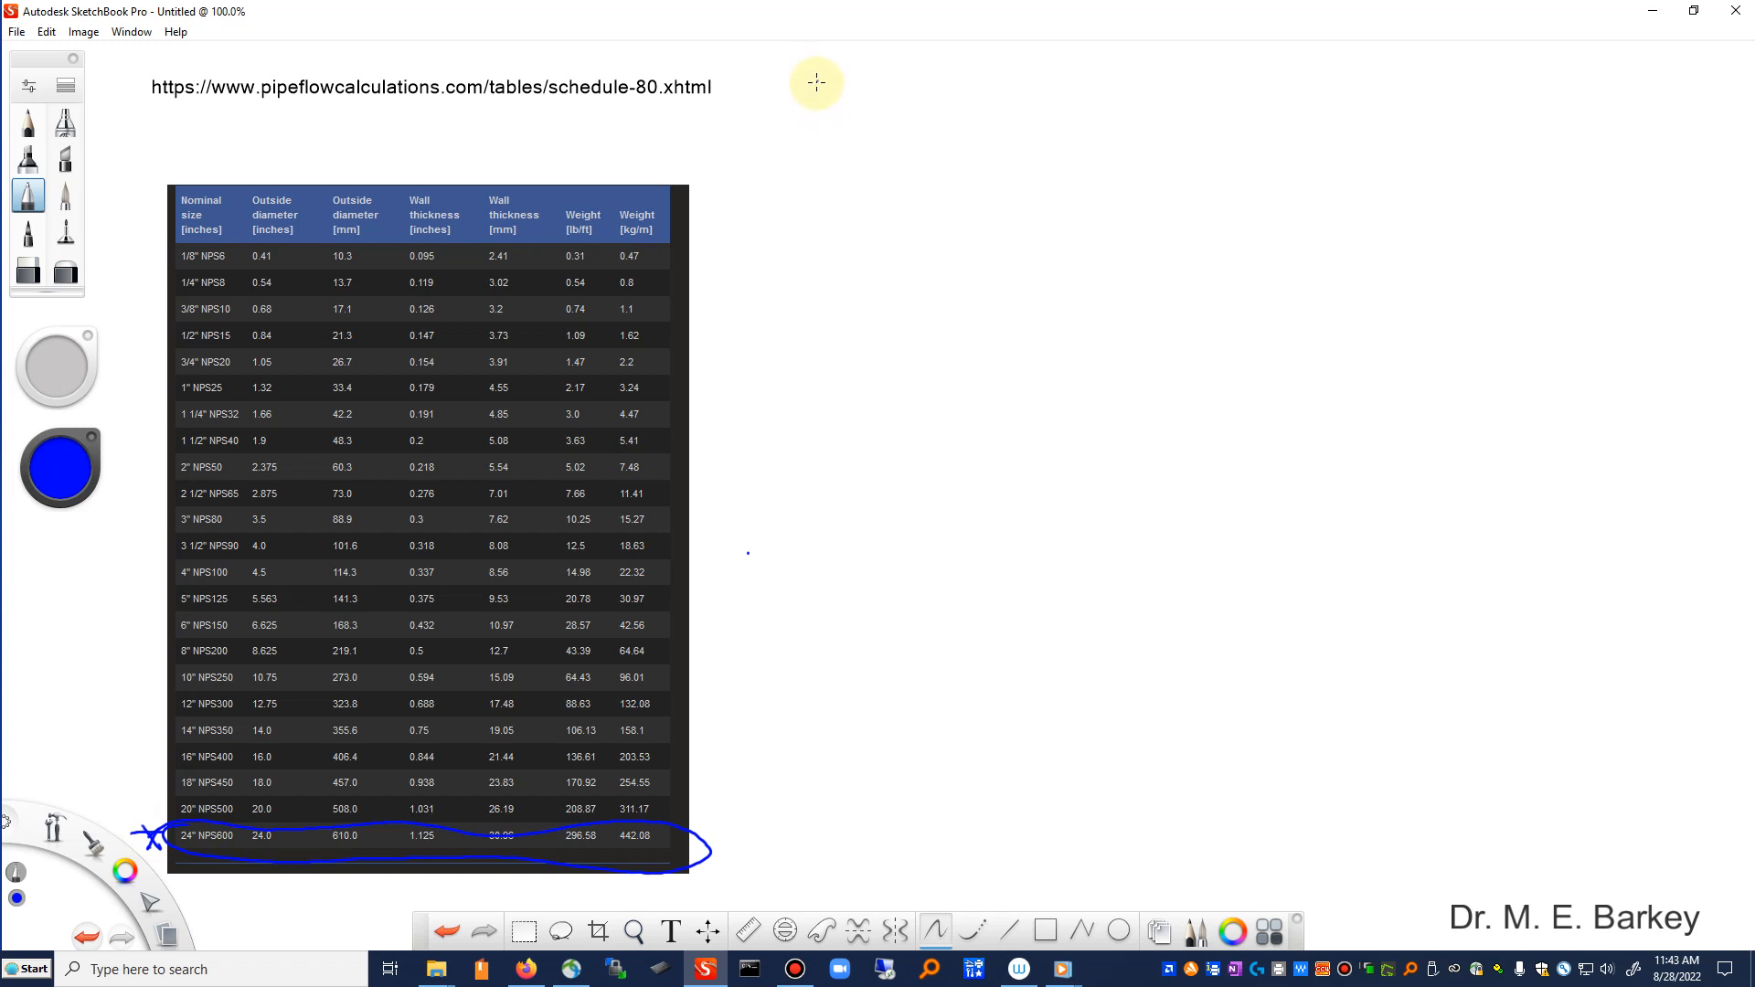
Step: Handwrite the pipe dimensions OD = 24" and t = 1.125" beside the table in blue
left_click_drag(824, 79, 832, 101)
mouse_move(866, 81)
left_mouse_down()
mouse_move(923, 101)
mouse_move(951, 88)
left_mouse_up()
mouse_move(942, 75)
left_mouse_down()
mouse_move(936, 102)
mouse_move(957, 82)
left_mouse_up()
left_click_drag(967, 66, 965, 79)
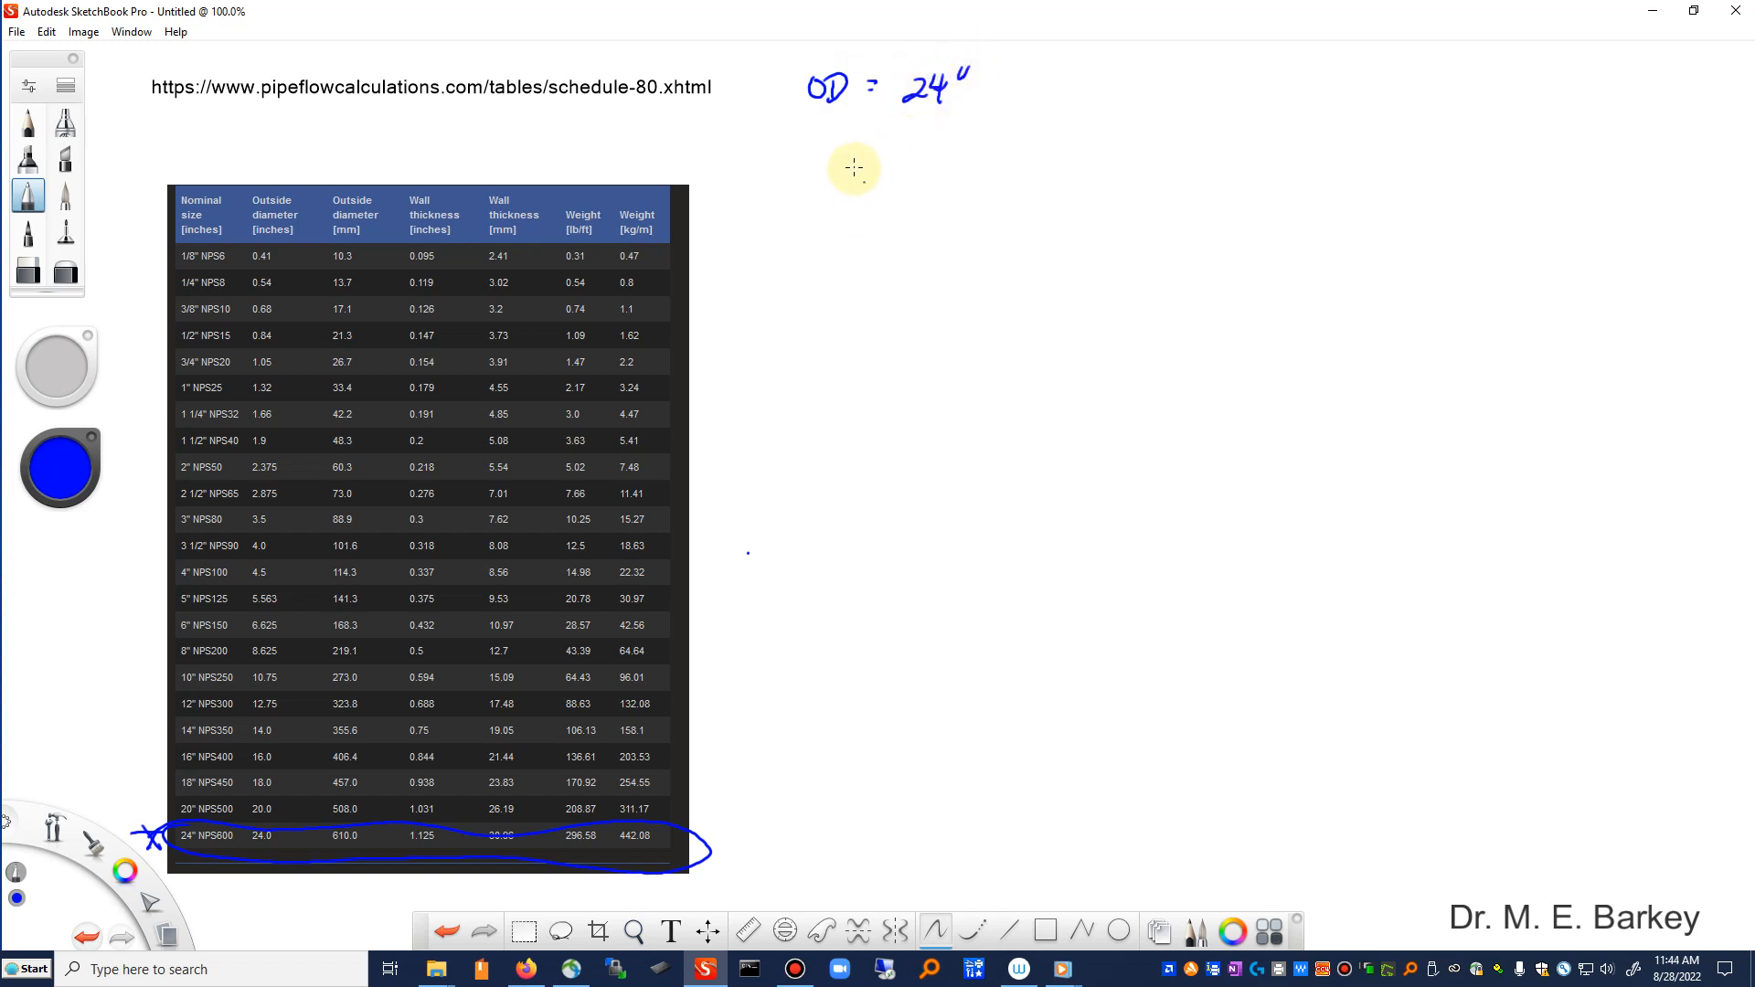
left_click_drag(817, 128, 820, 170)
mouse_move(805, 147)
left_mouse_down()
mouse_move(997, 153)
mouse_move(1011, 111)
left_mouse_up()
left_click(931, 154)
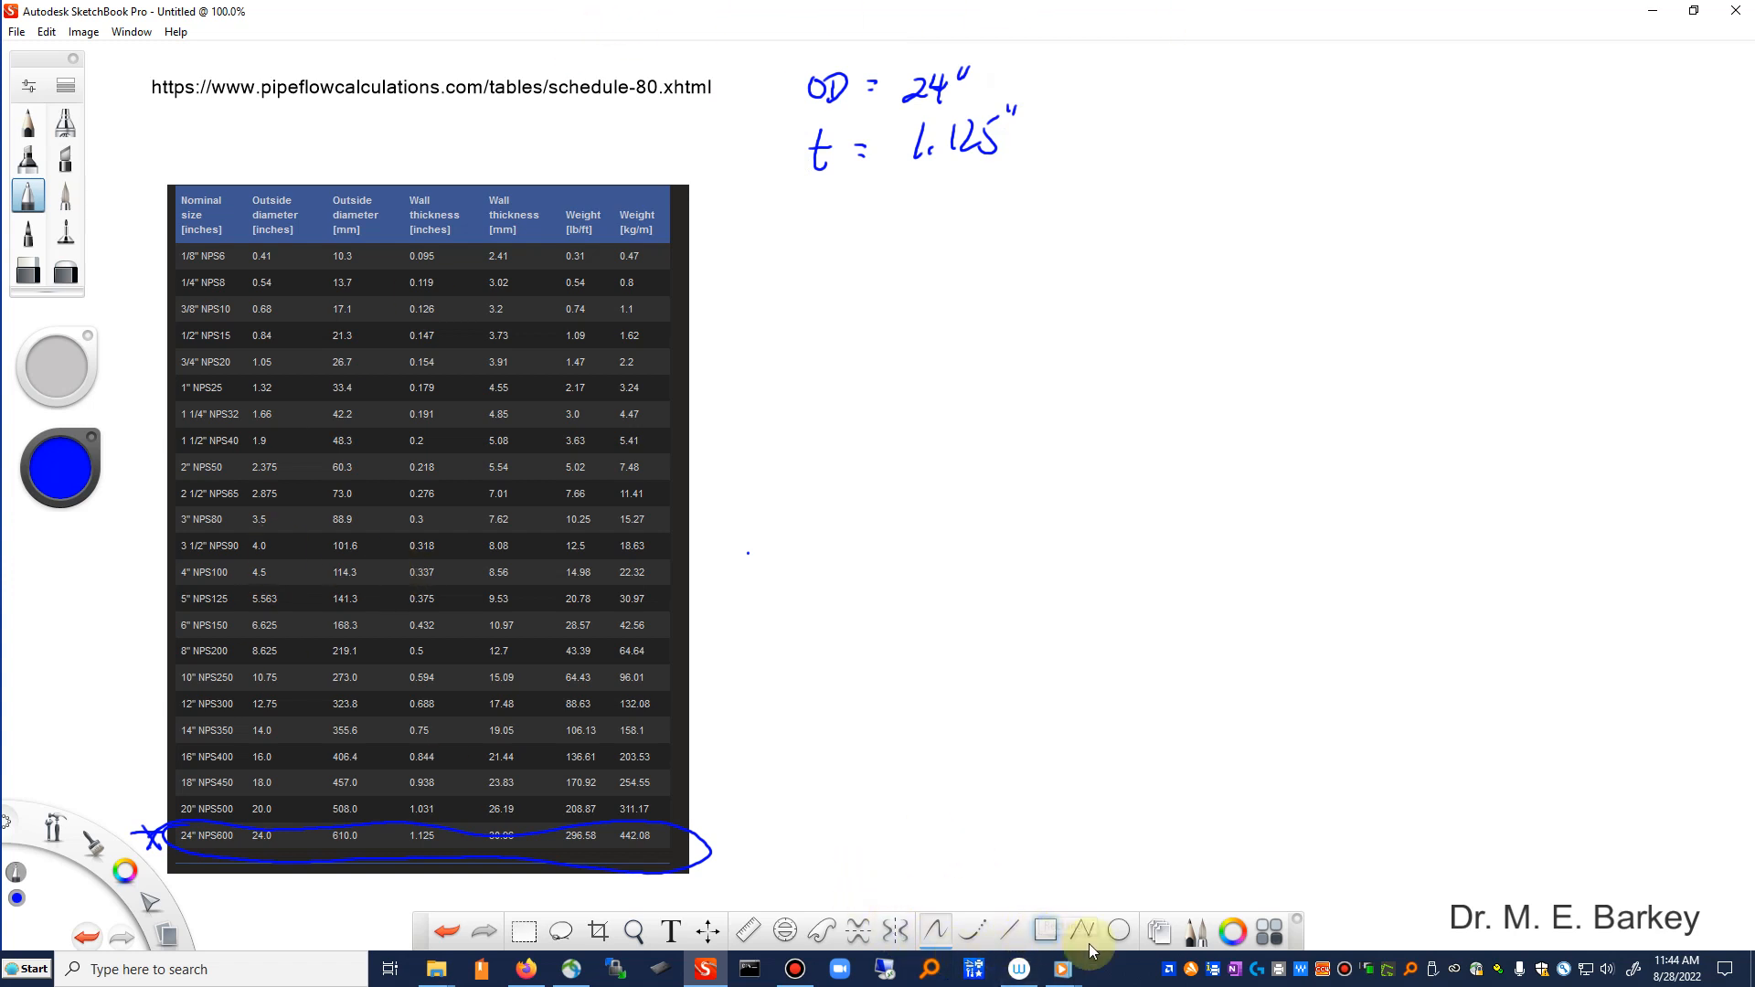
Step: Draw the pipe cross-section as a centre dot with two concentric circles below the handwritten dimensions
left_click(1119, 931)
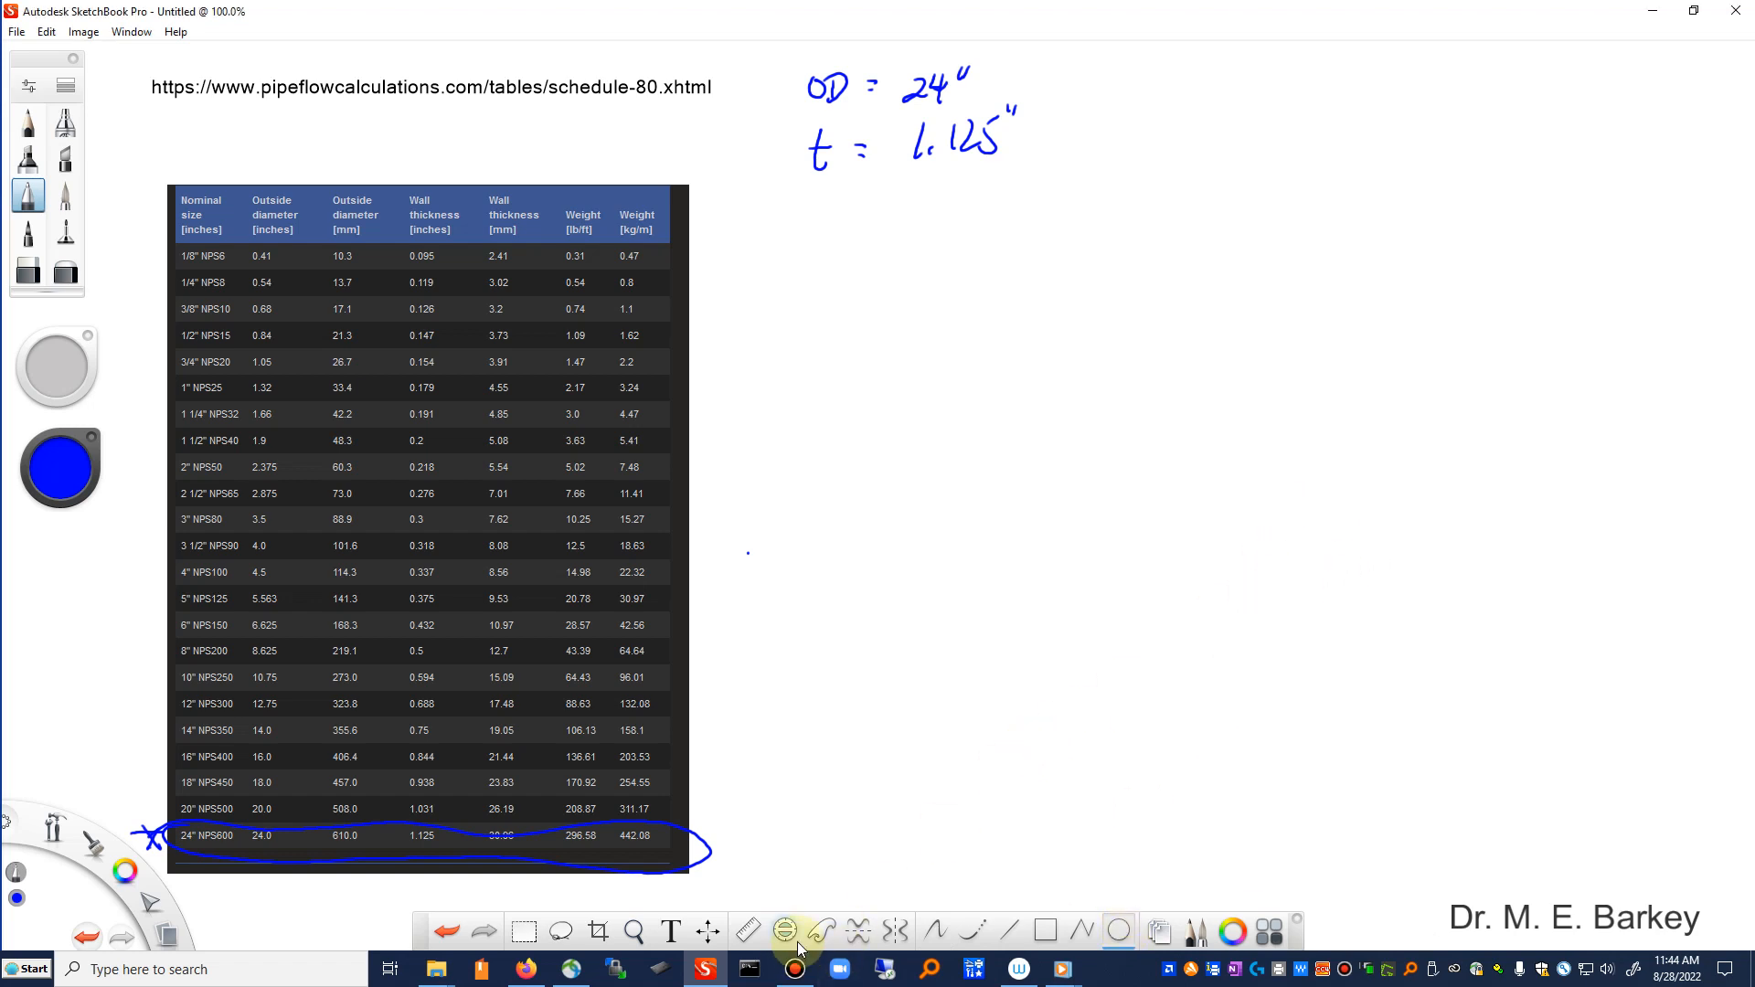
left_click(935, 931)
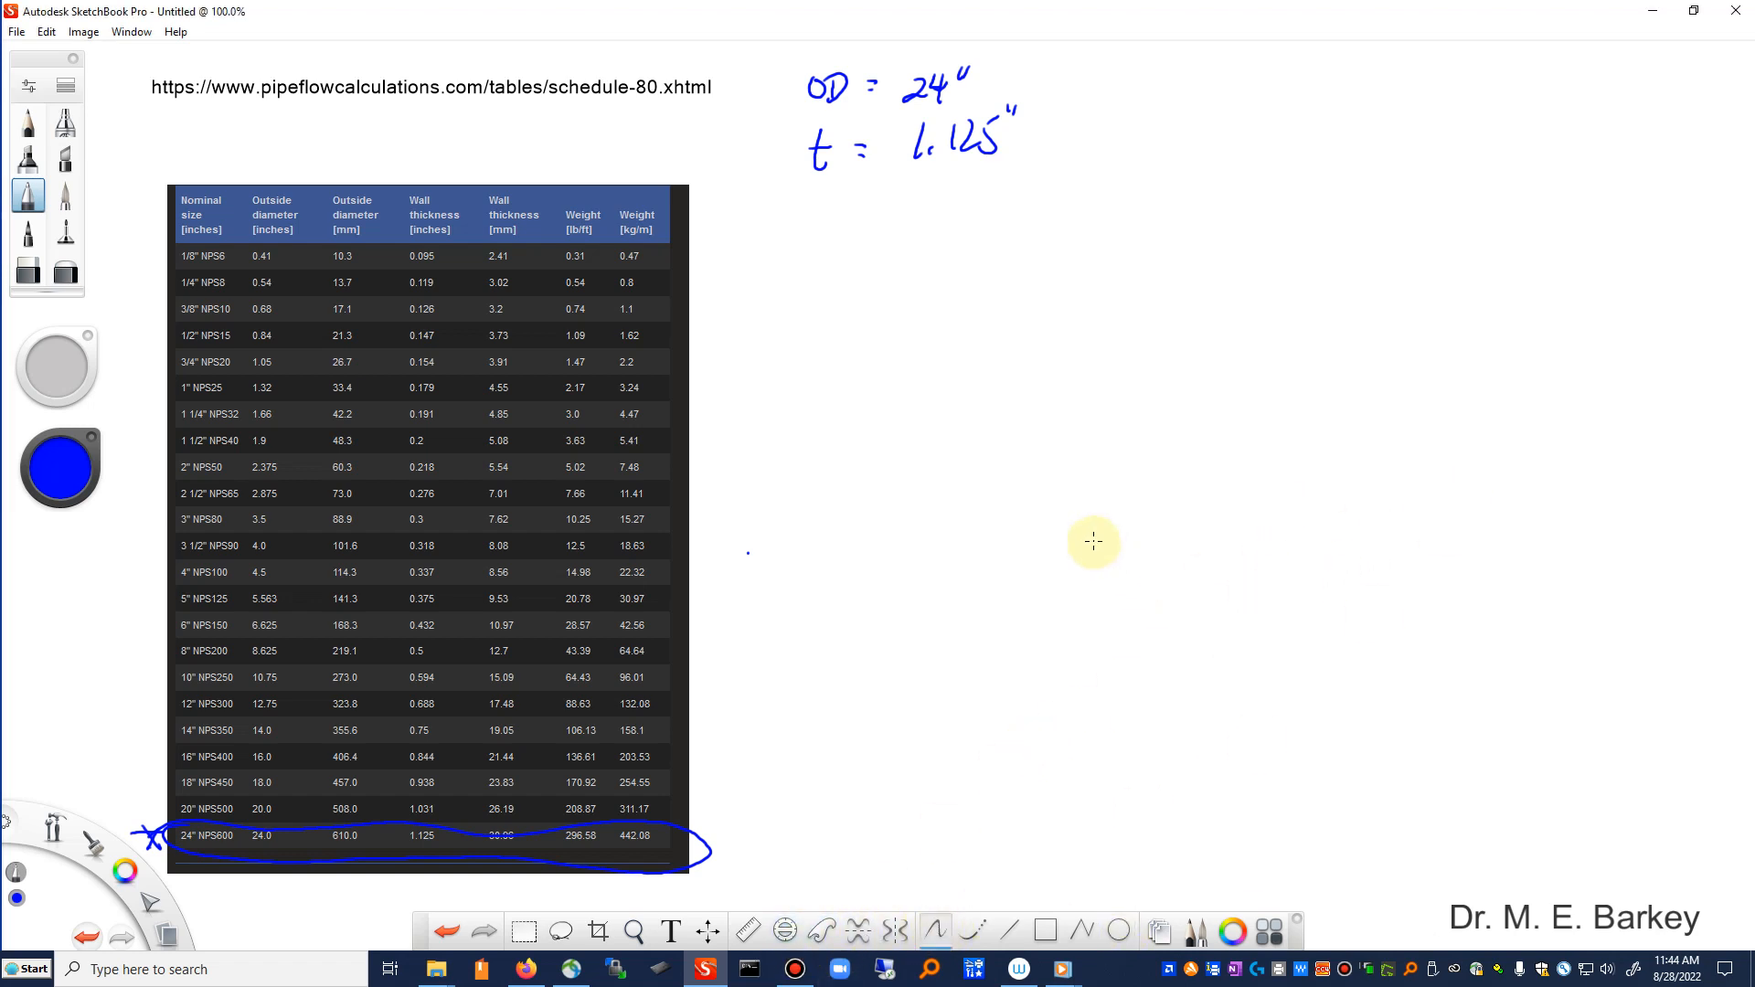
left_click(1025, 521)
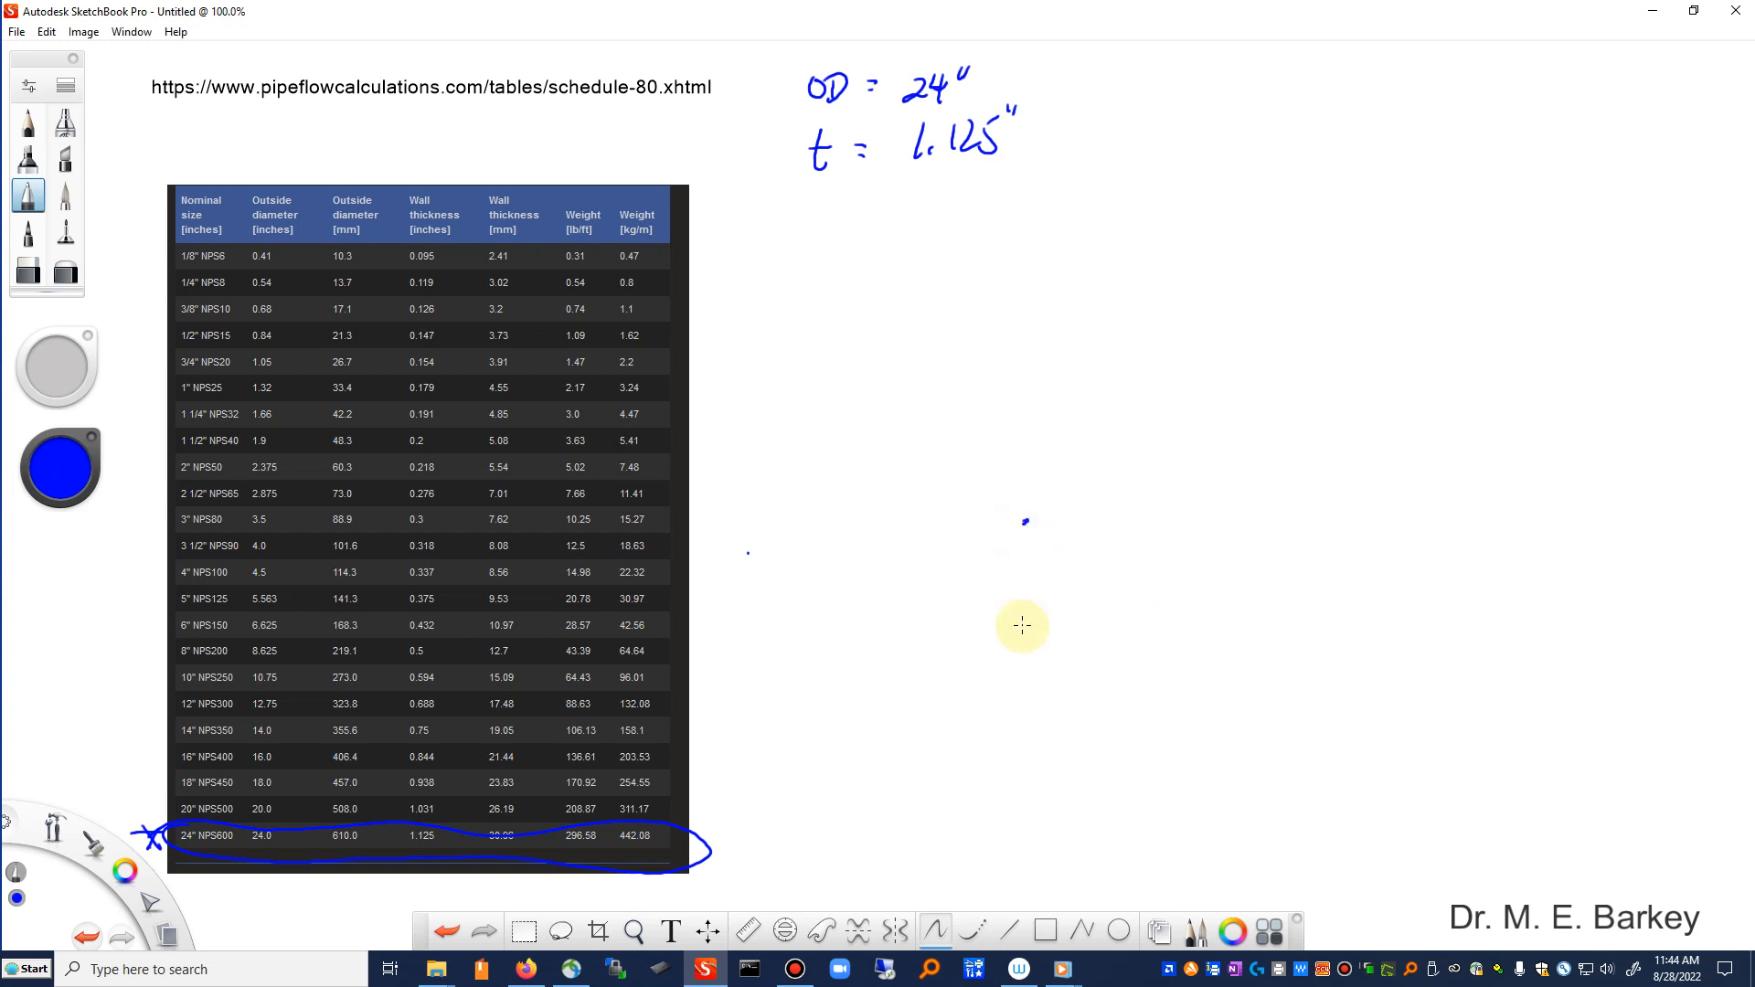
left_click(1119, 931)
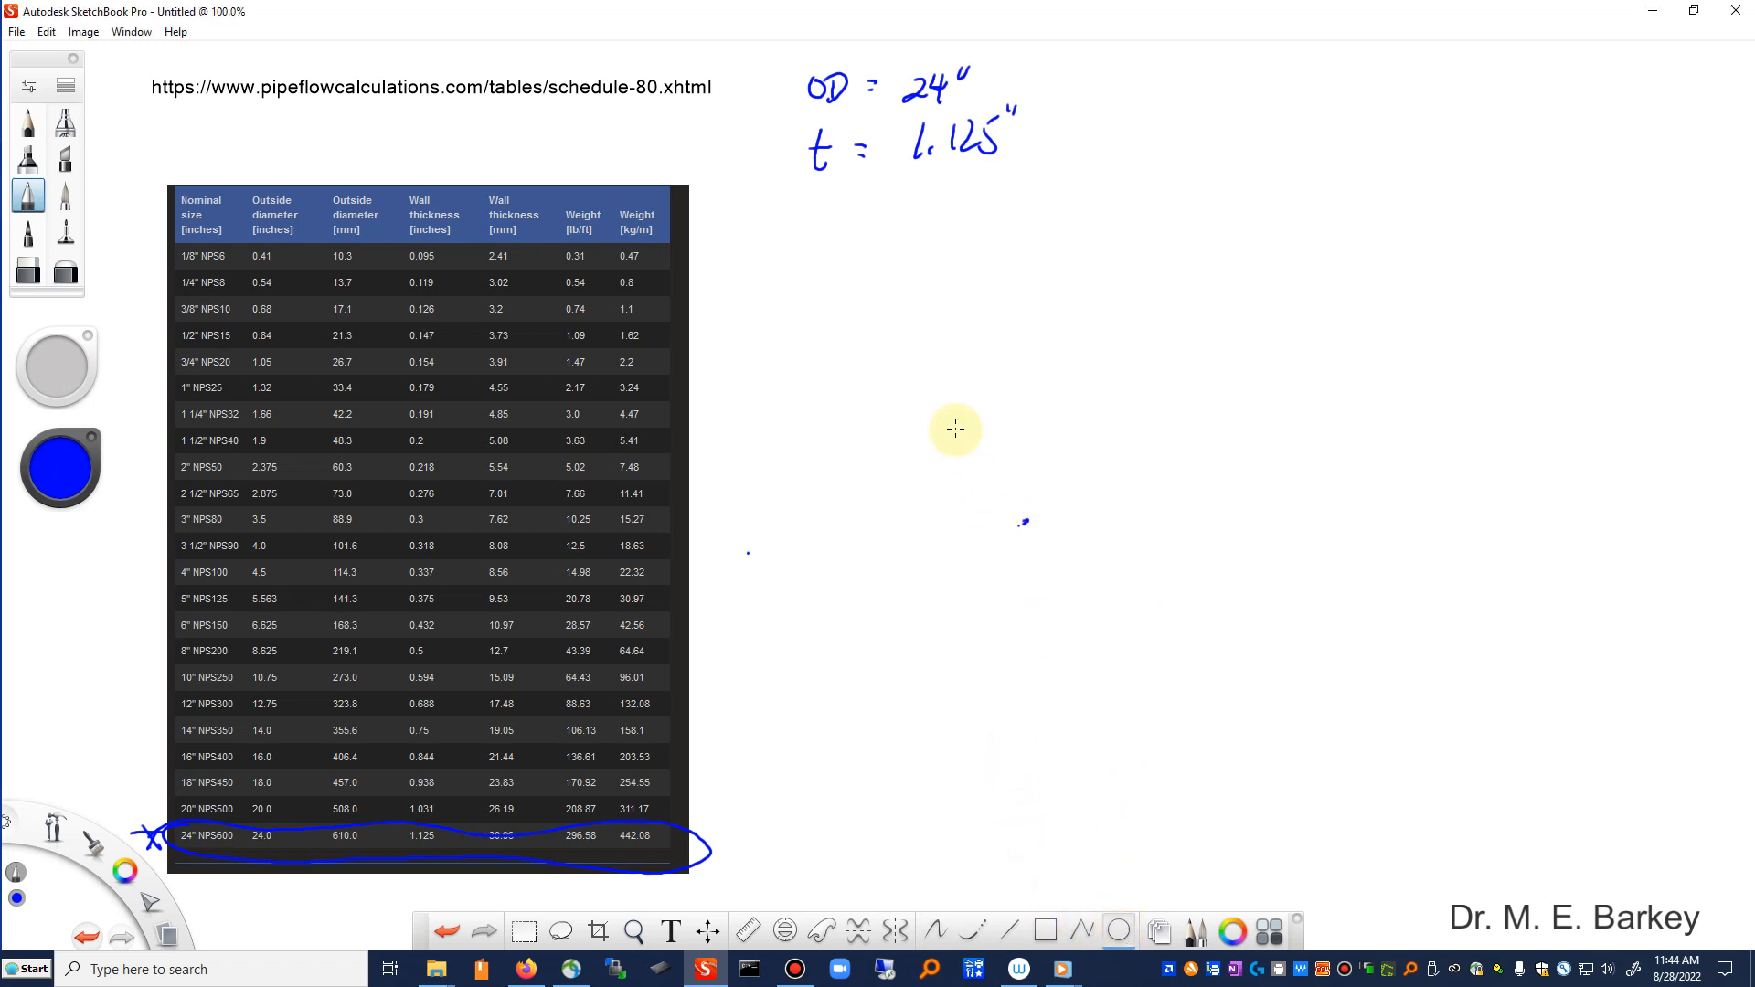
left_click_drag(1026, 522, 1224, 718)
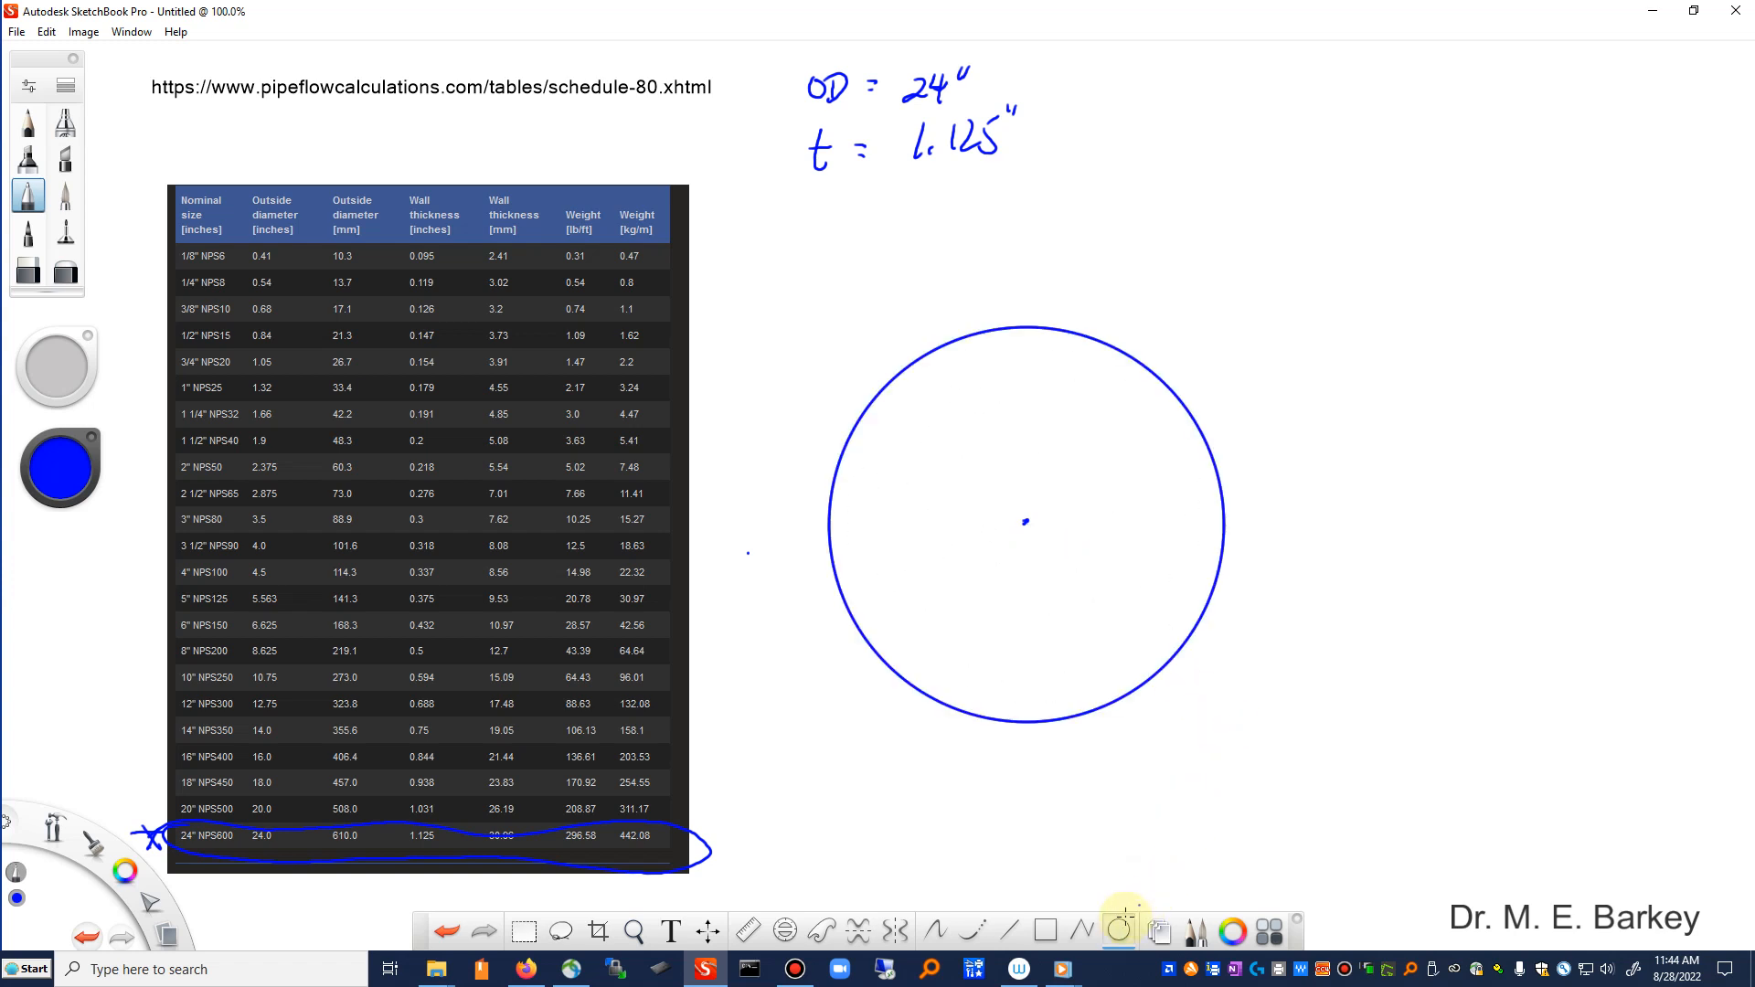
left_click_drag(1023, 524, 1143, 678)
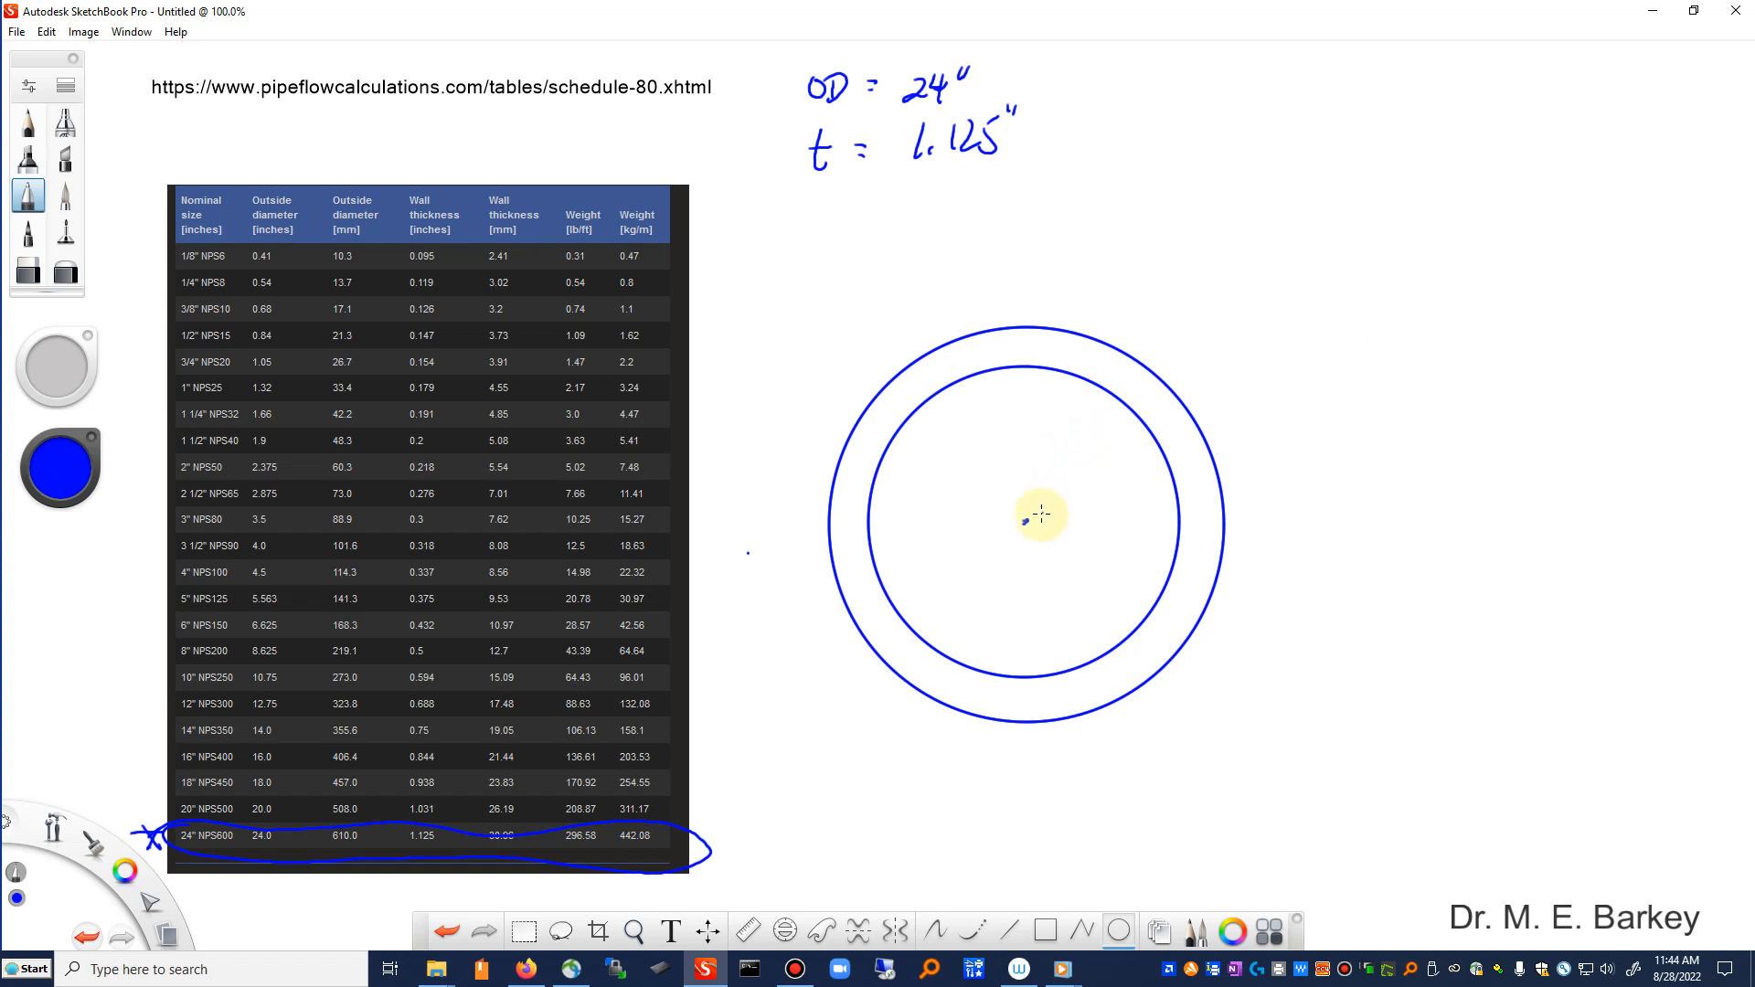
left_click_drag(1038, 515, 1166, 413)
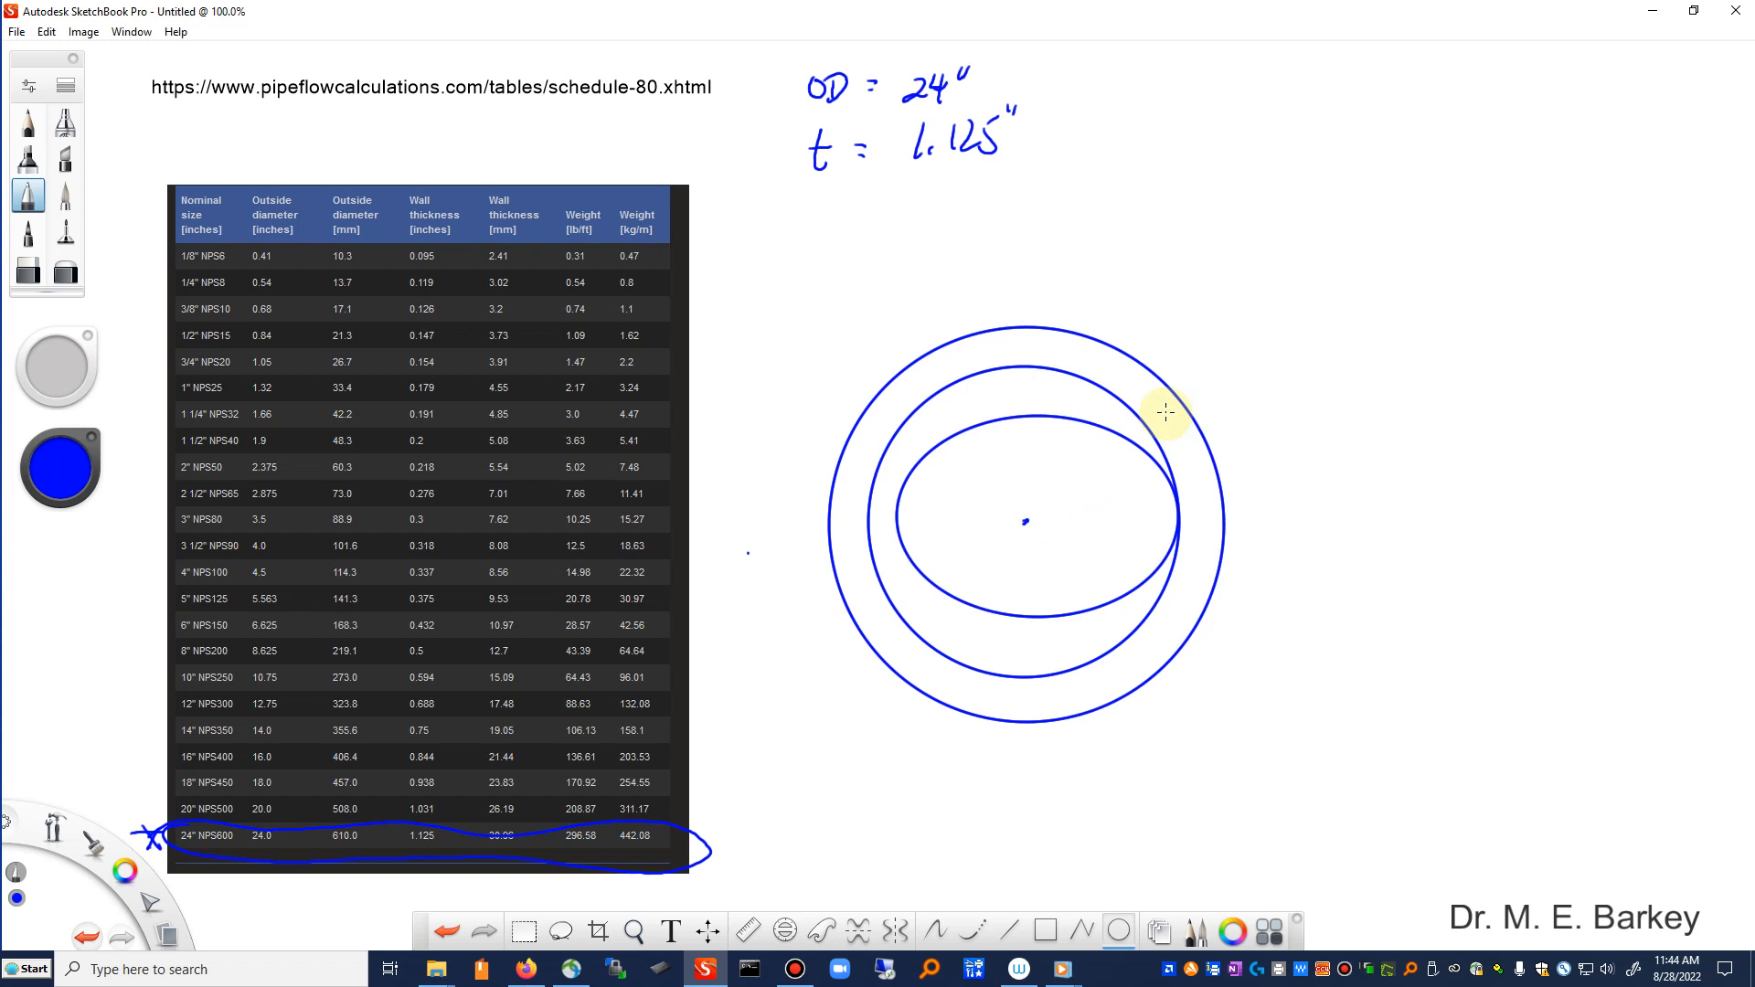
left_click(45, 31)
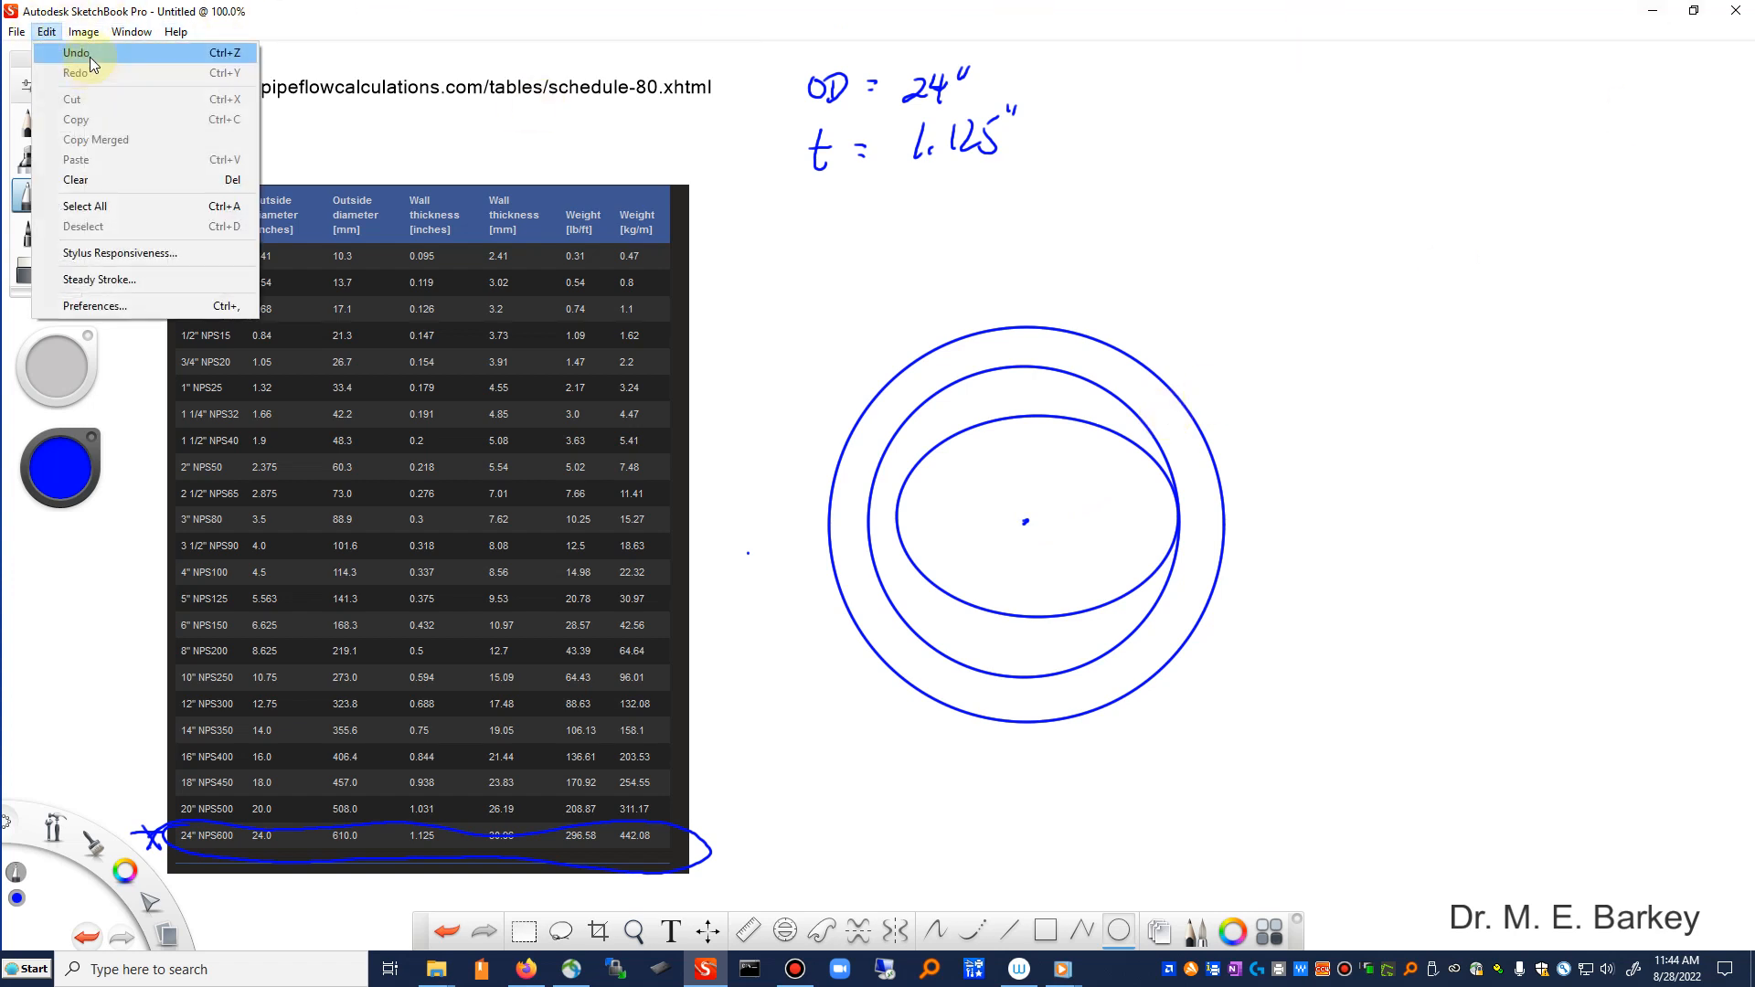
left_click(82, 53)
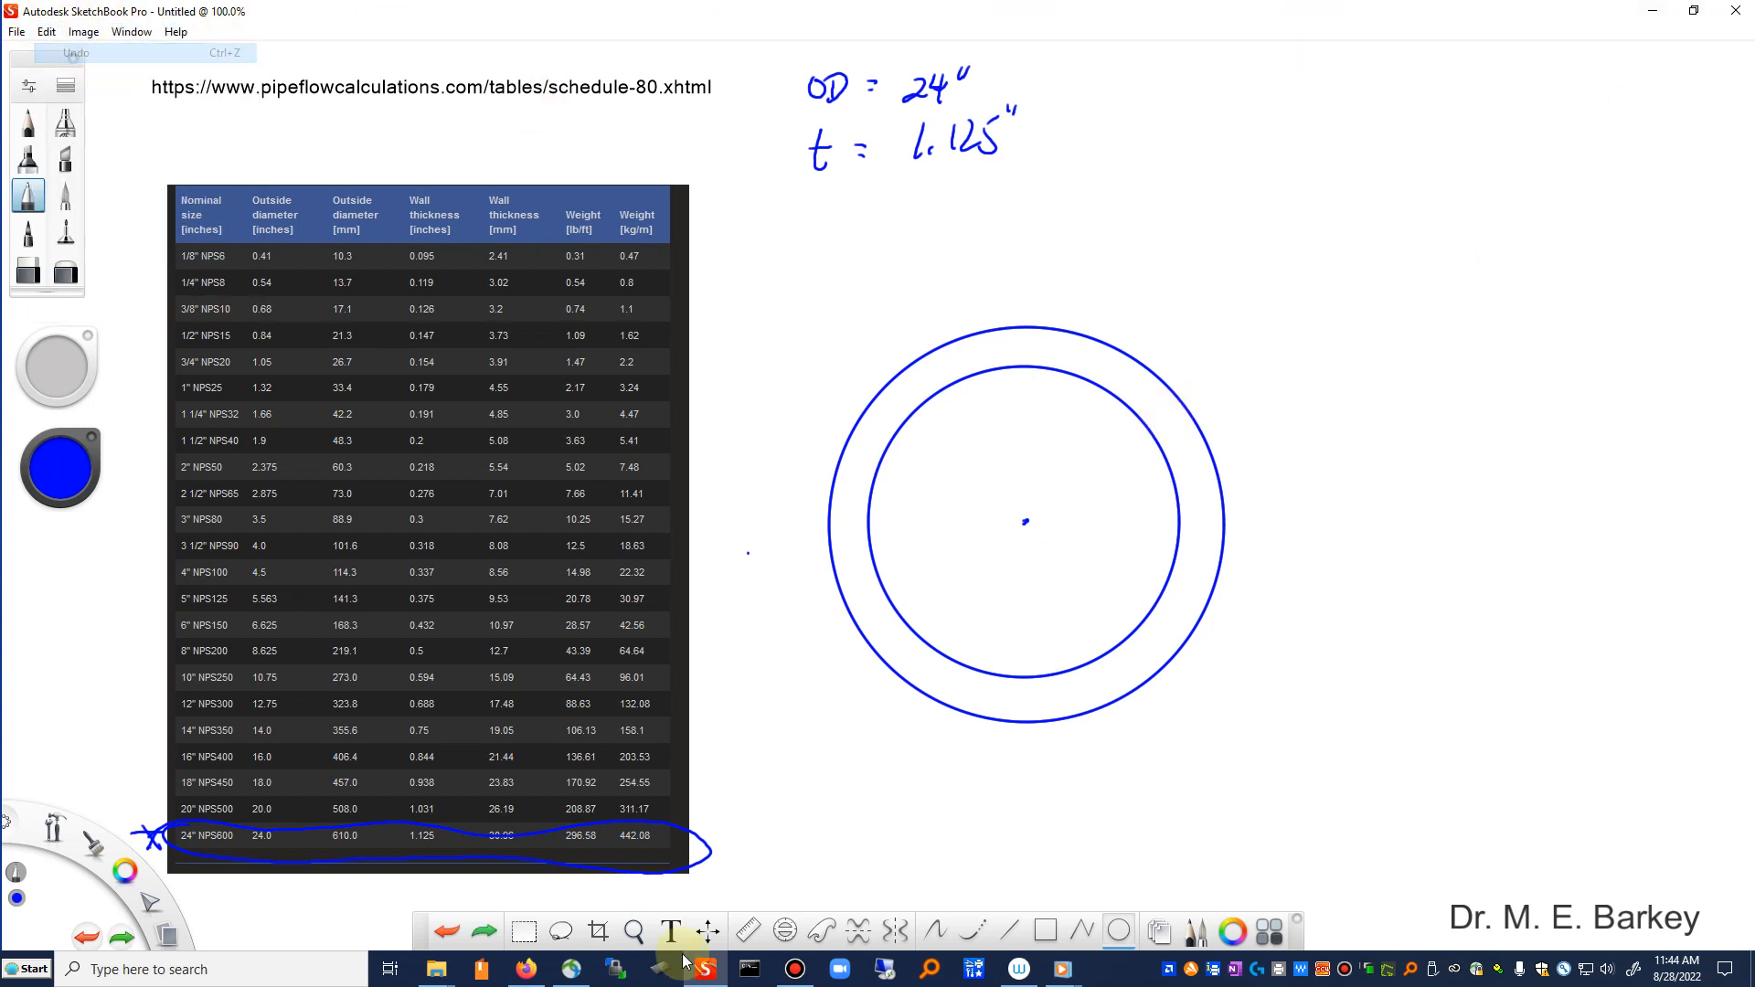
Step: Sketch a freehand radius arrow from the centre to the outer circle and label it 12.0"
left_click(937, 930)
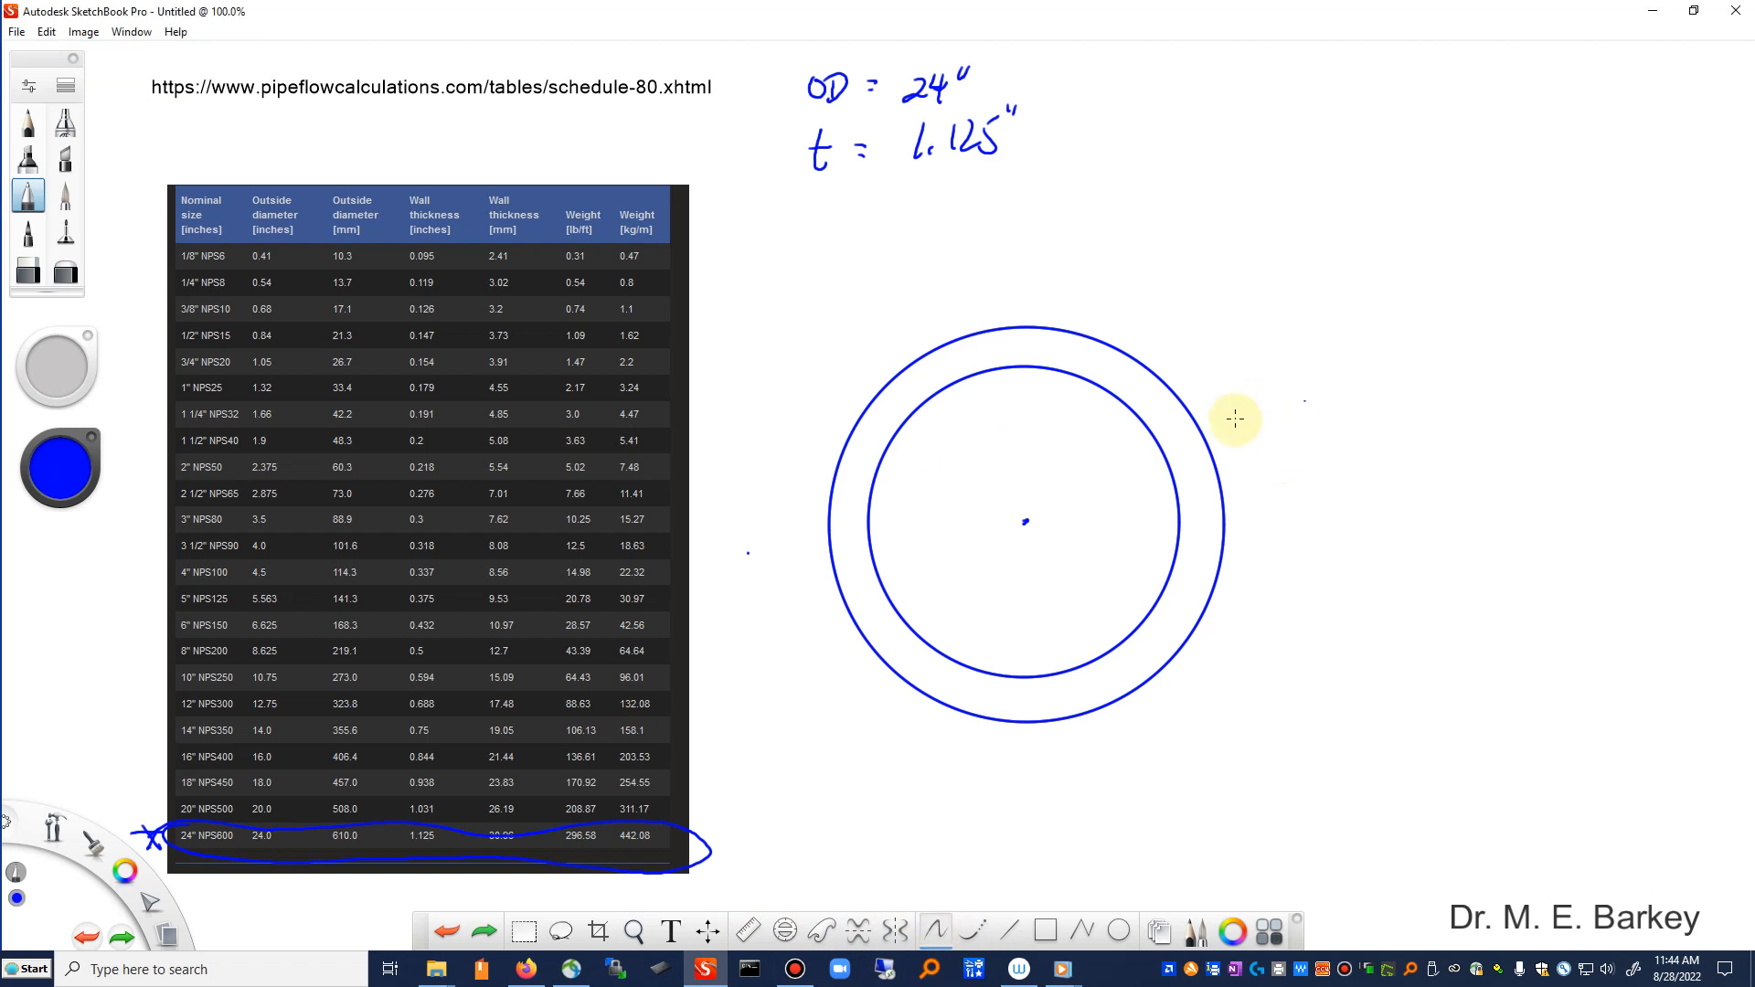
mouse_move(1026, 521)
left_mouse_down()
mouse_move(1217, 386)
mouse_move(1245, 406)
mouse_move(1278, 378)
left_mouse_up()
left_click(1259, 399)
left_click_drag(1297, 356, 1303, 365)
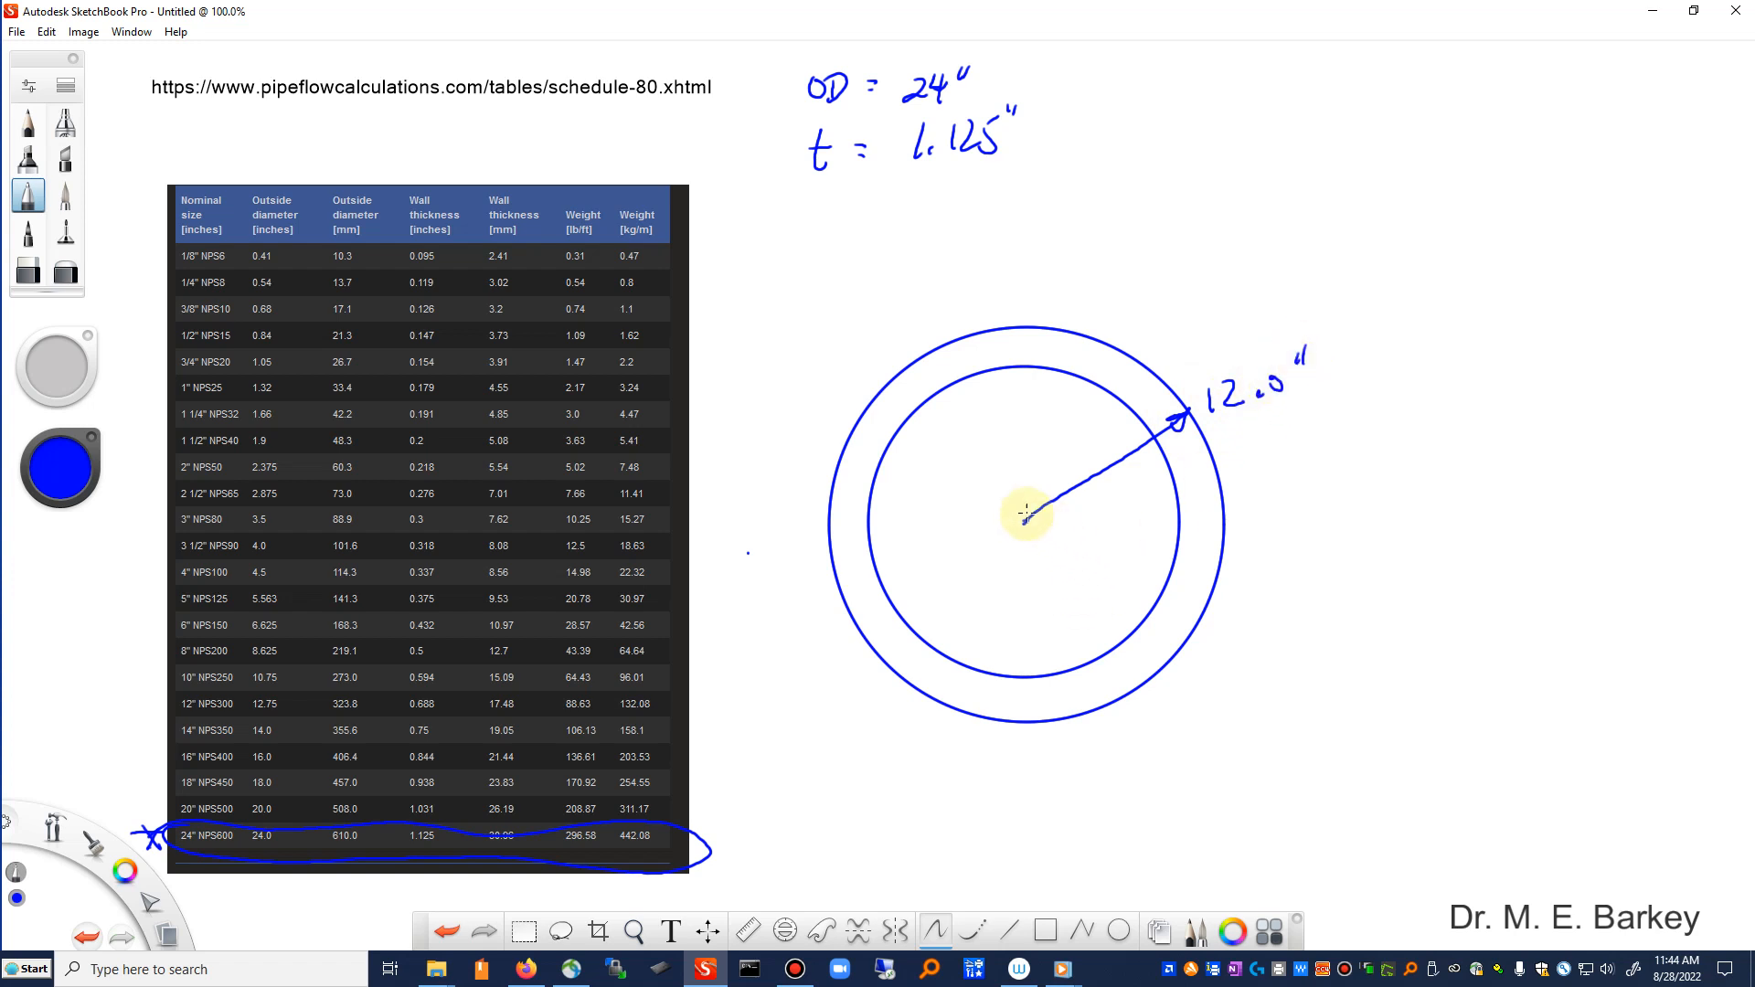
Step: Sketch a radius arrow to the inner circle, label it 12 - 1.125 = 10.875", and underline the result
mouse_move(1024, 522)
left_mouse_down()
mouse_move(1254, 487)
mouse_move(1324, 506)
mouse_move(1462, 486)
left_mouse_up()
left_click(1342, 502)
left_click_drag(1435, 497, 1466, 495)
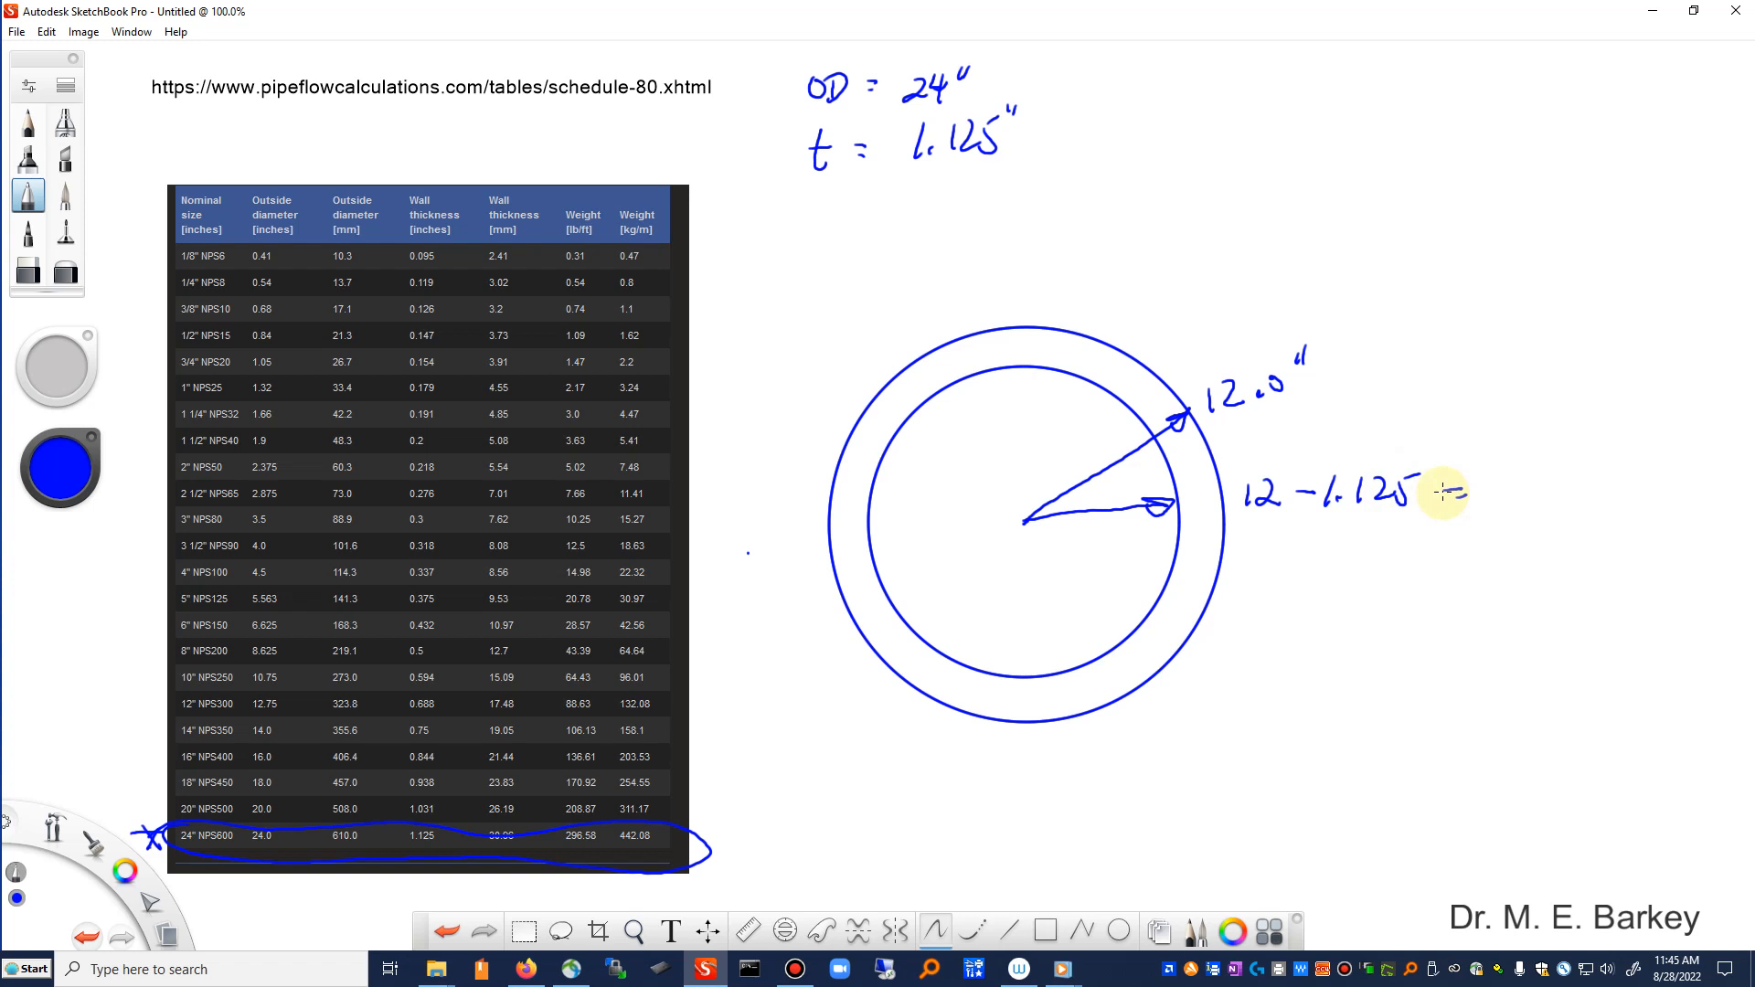
mouse_move(1499, 473)
left_mouse_down()
mouse_move(1498, 496)
mouse_move(1511, 476)
mouse_move(1551, 476)
mouse_move(1591, 499)
left_mouse_up()
left_click(1532, 492)
left_click_drag(1597, 467, 1606, 465)
left_click_drag(1617, 445, 1623, 451)
left_click_drag(1448, 544, 1605, 524)
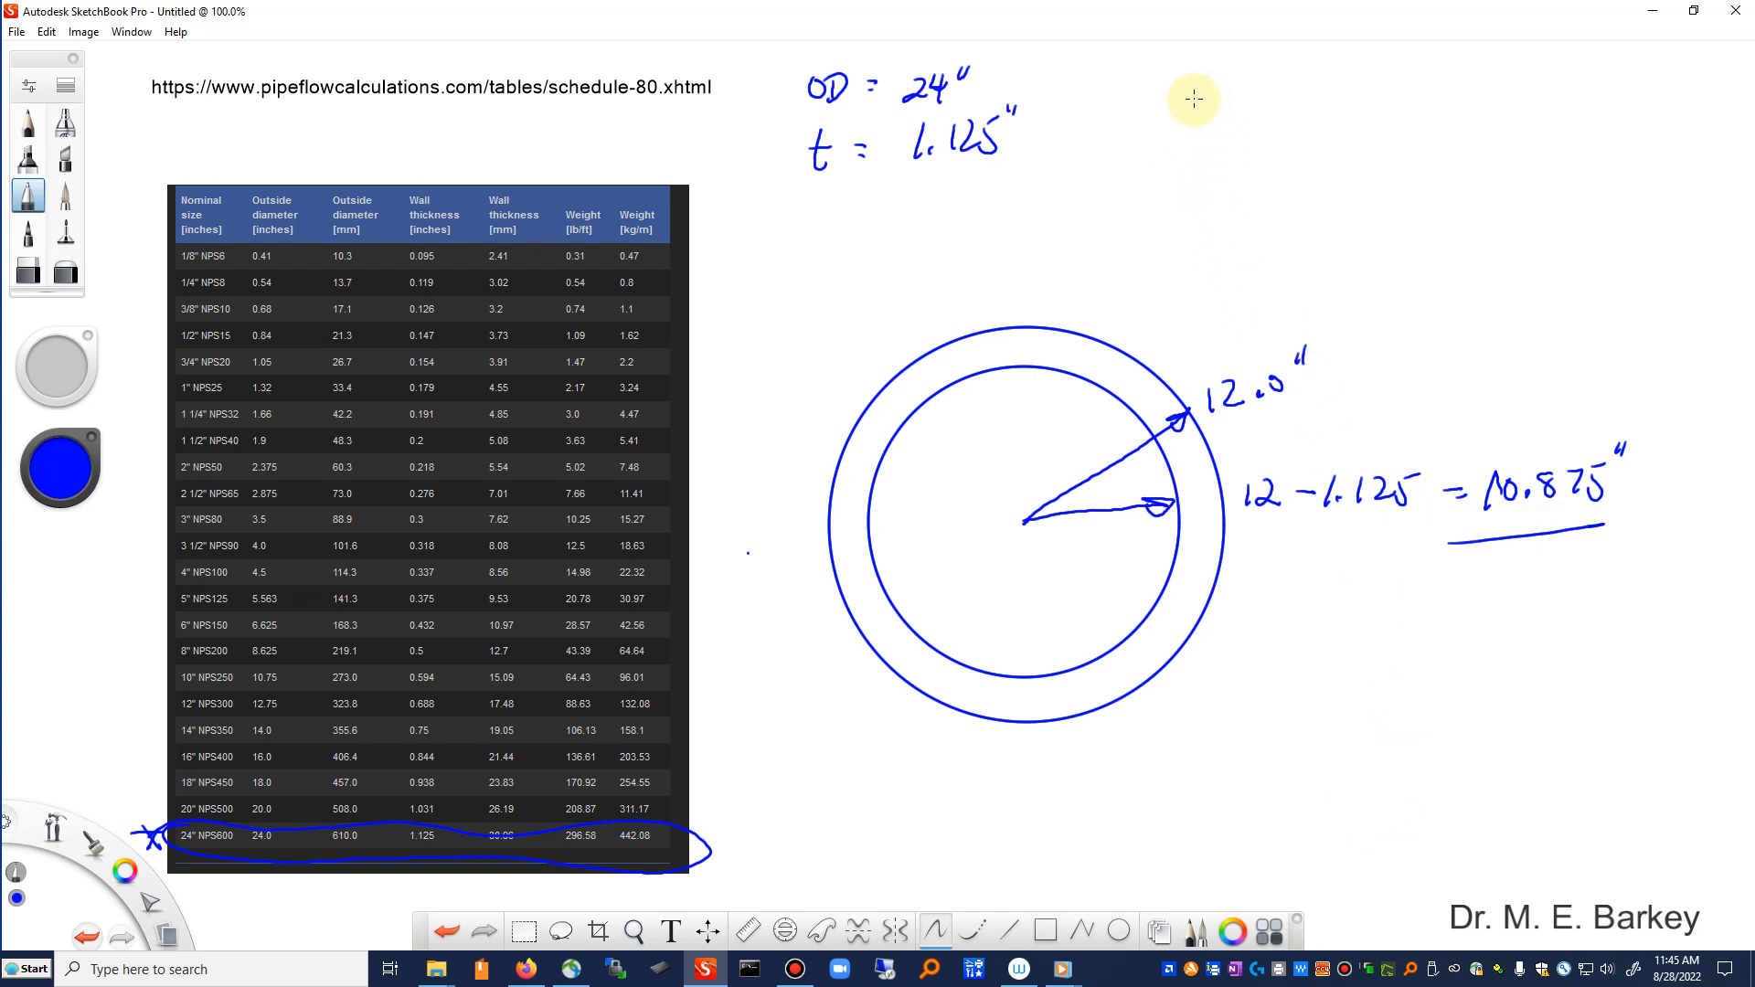
Step: Sketch a side view of the pipe above the cross-section and add a 36" length dimension beneath it
mouse_move(1198, 97)
left_mouse_down()
mouse_move(1209, 214)
mouse_move(1466, 64)
left_mouse_up()
left_click_drag(1209, 214, 1476, 193)
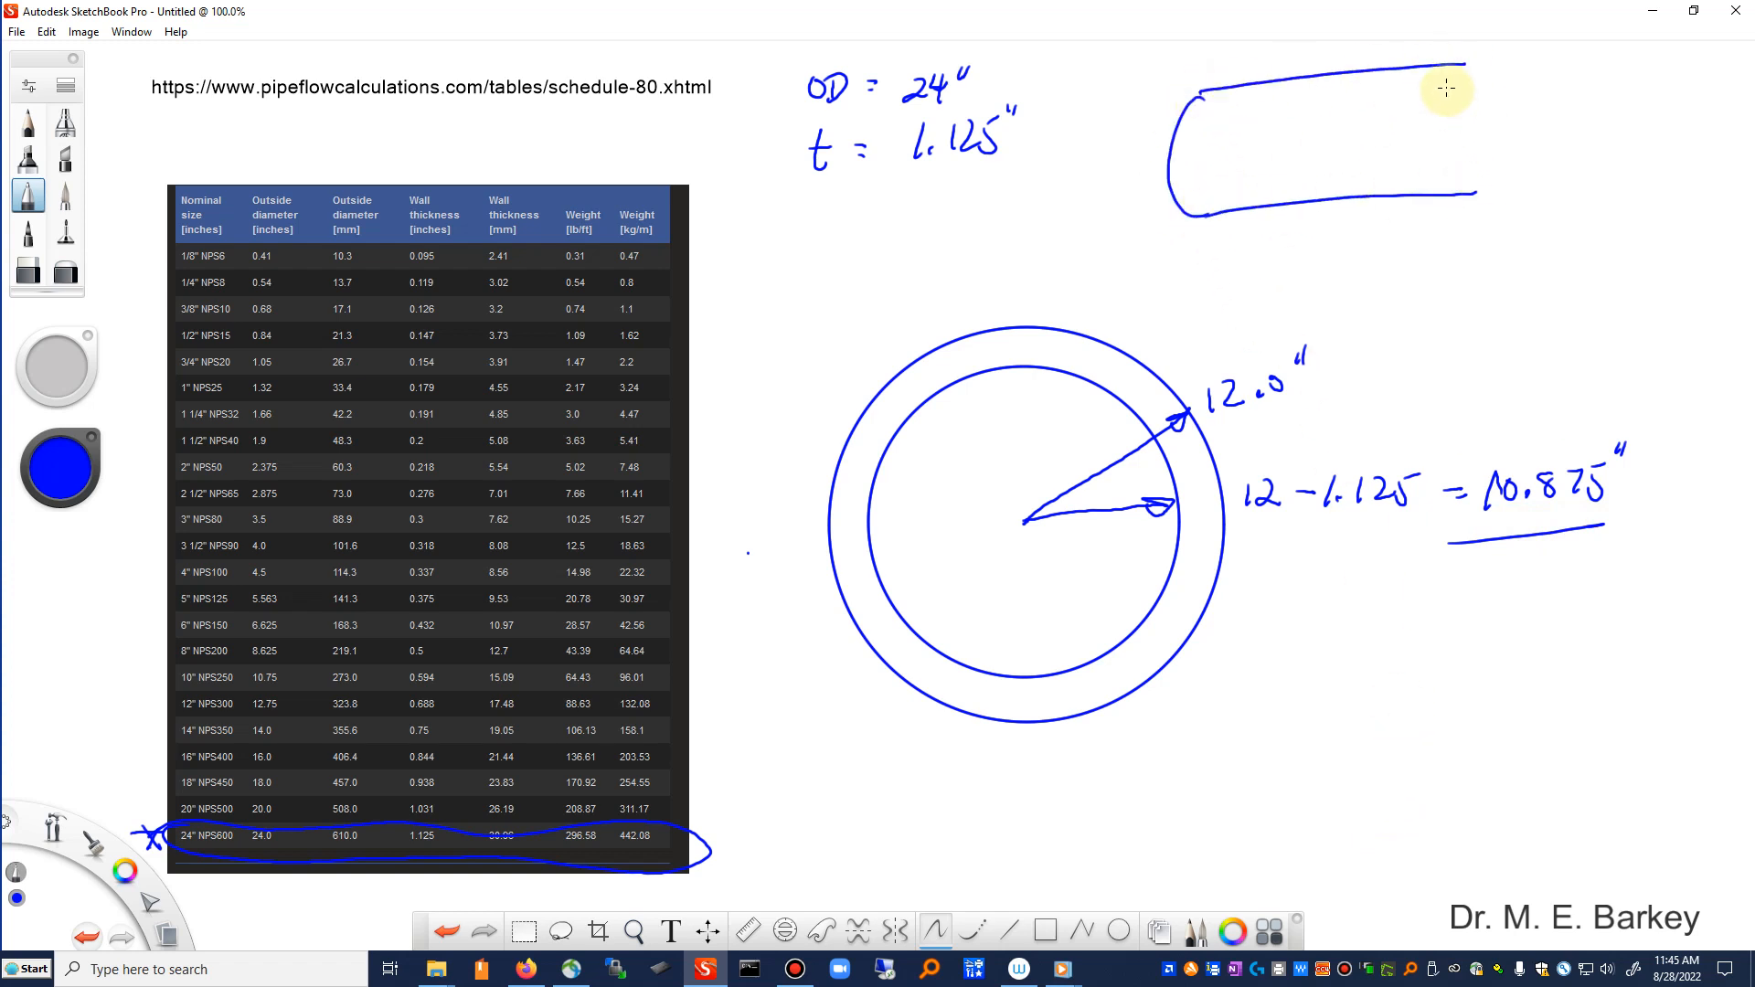
left_click_drag(1456, 68, 1455, 73)
mouse_move(1288, 224)
left_mouse_down()
mouse_move(1289, 258)
mouse_move(1352, 223)
left_mouse_up()
left_click_drag(1364, 209, 1361, 220)
mouse_move(1257, 252)
left_mouse_down()
mouse_move(1186, 266)
mouse_move(1185, 285)
left_mouse_up()
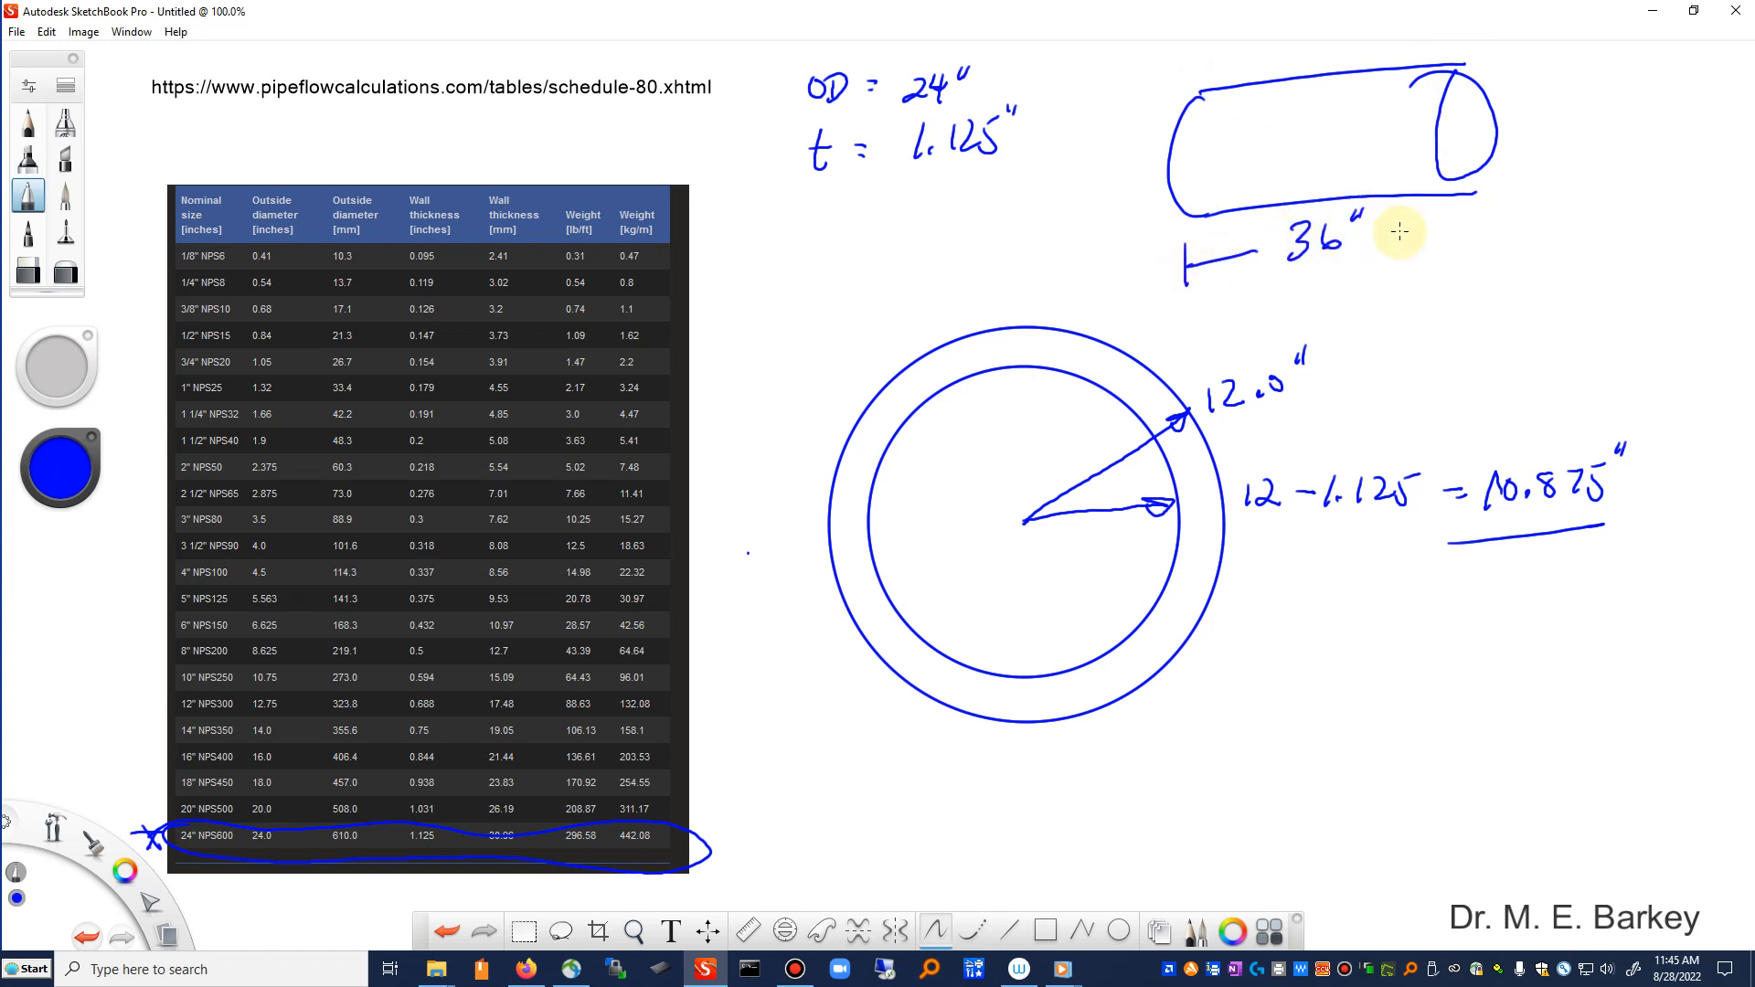
left_click_drag(1385, 234, 1480, 245)
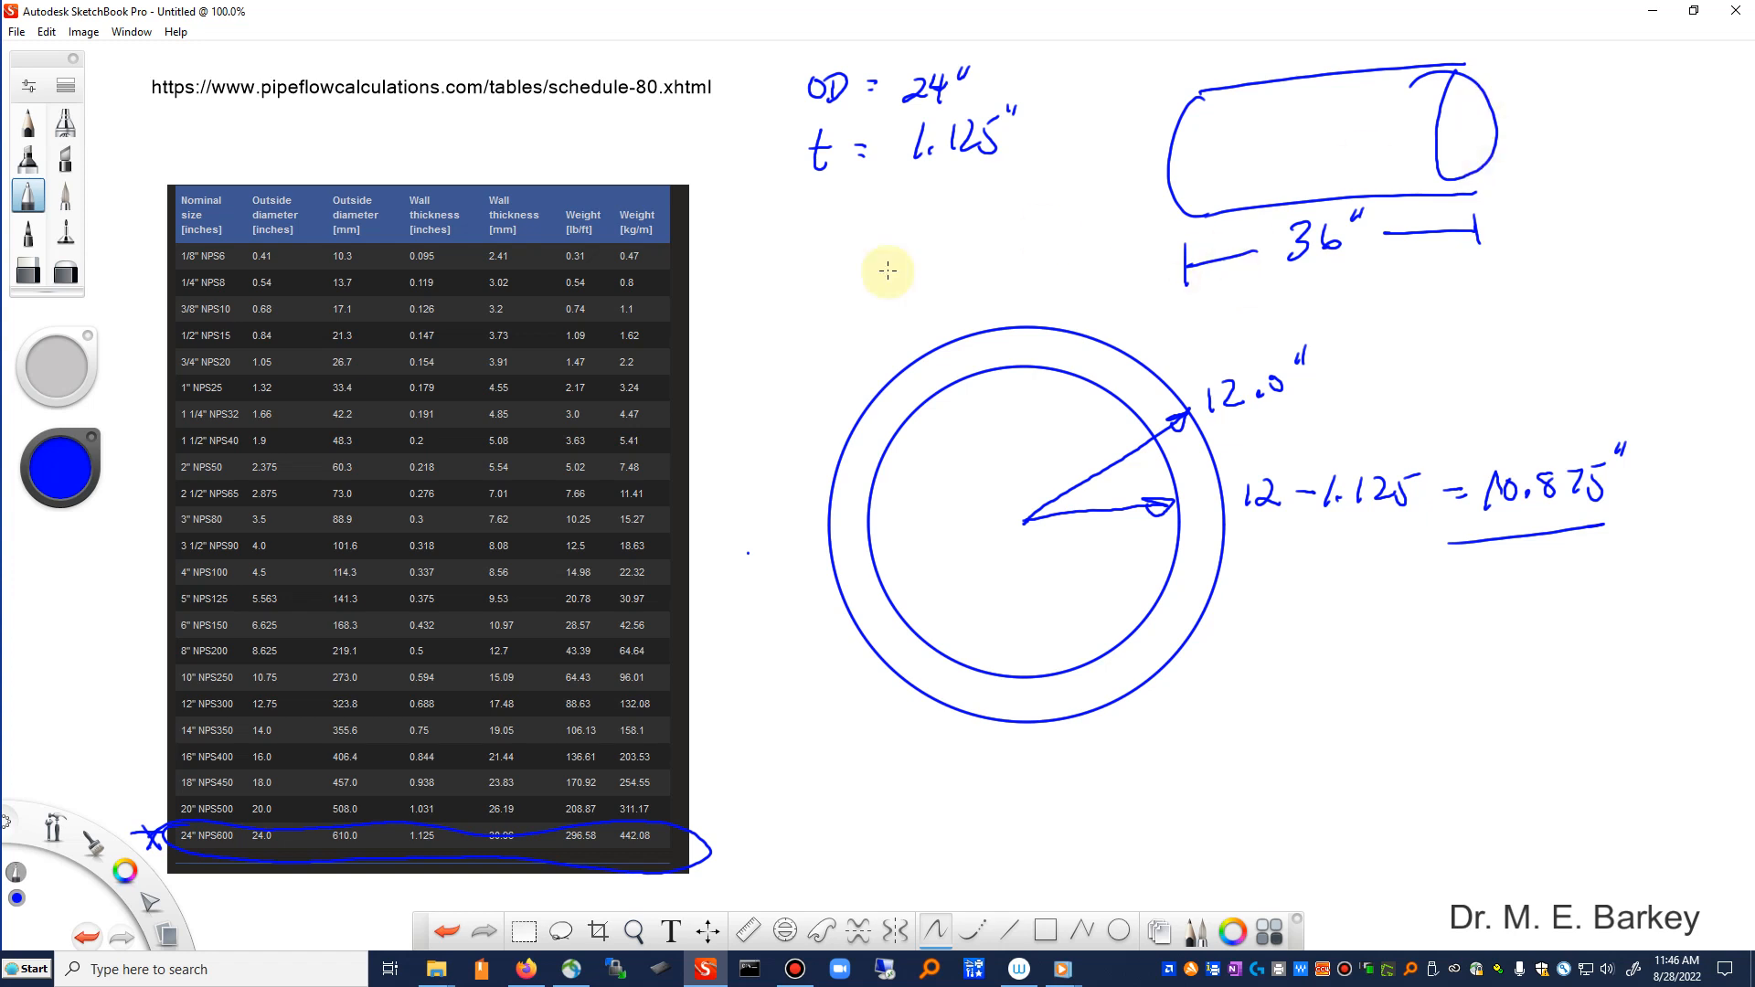
Step: Launch HyperMesh 2022 from the Altair 2022 desktop programs
left_click(35, 971)
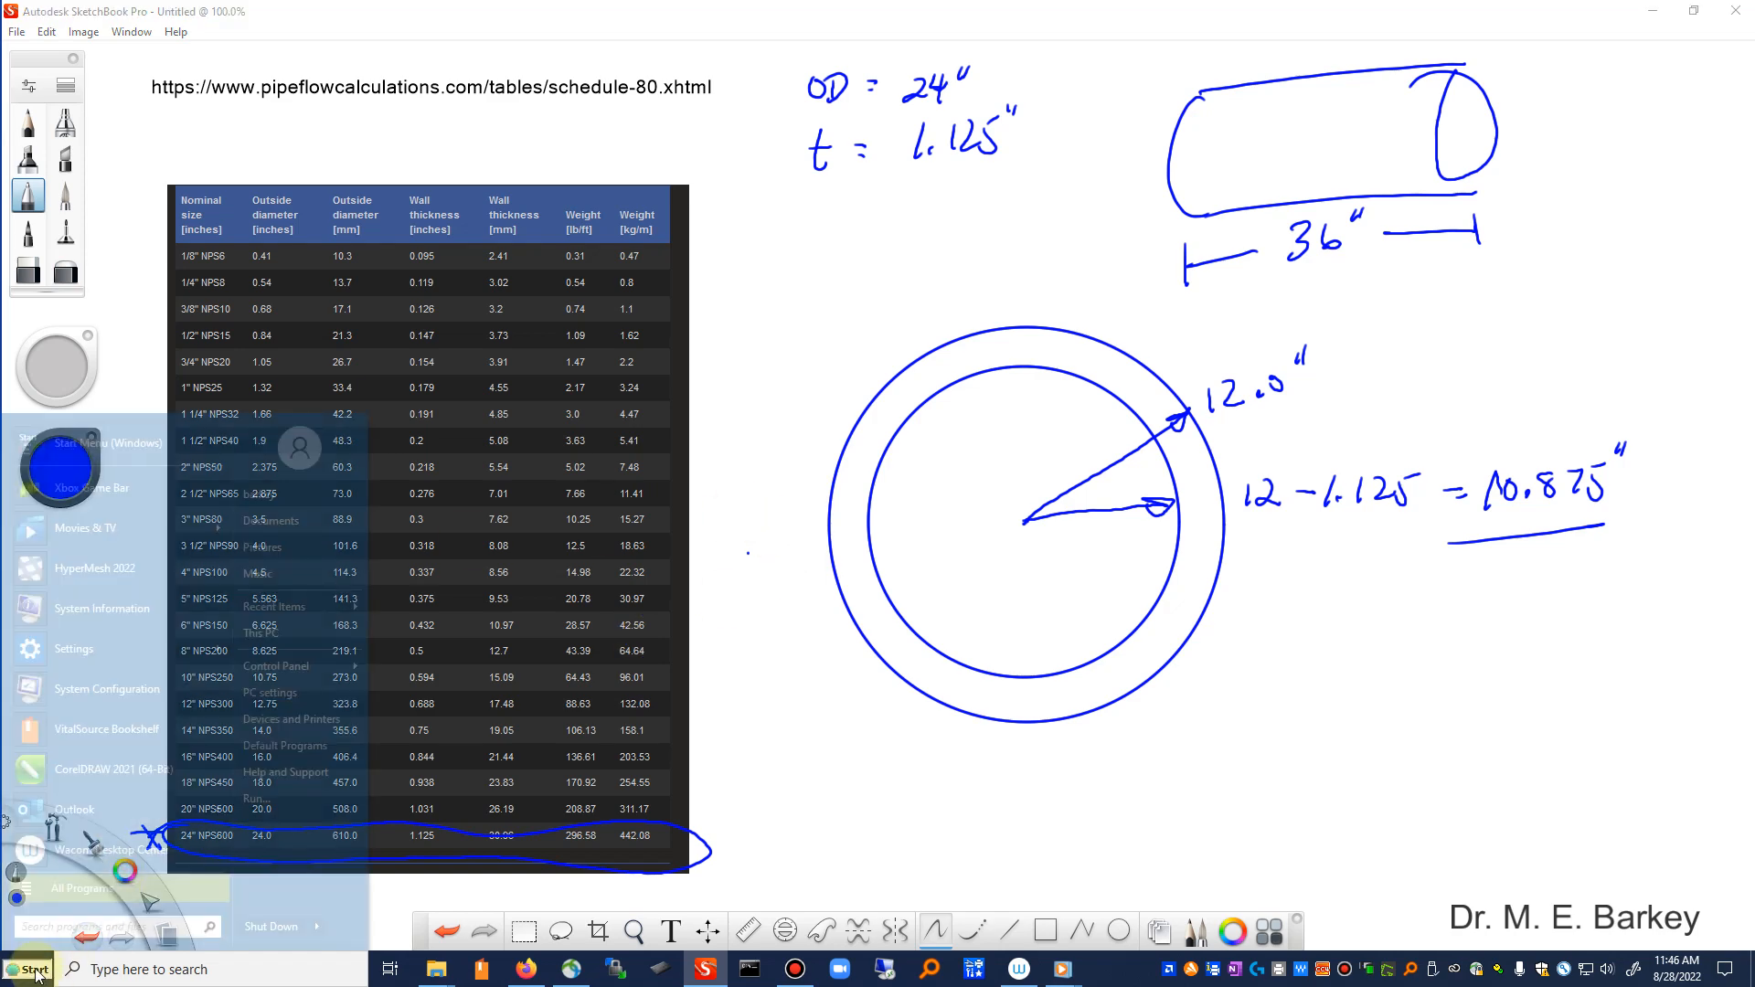
left_click(34, 971)
left_click(35, 971)
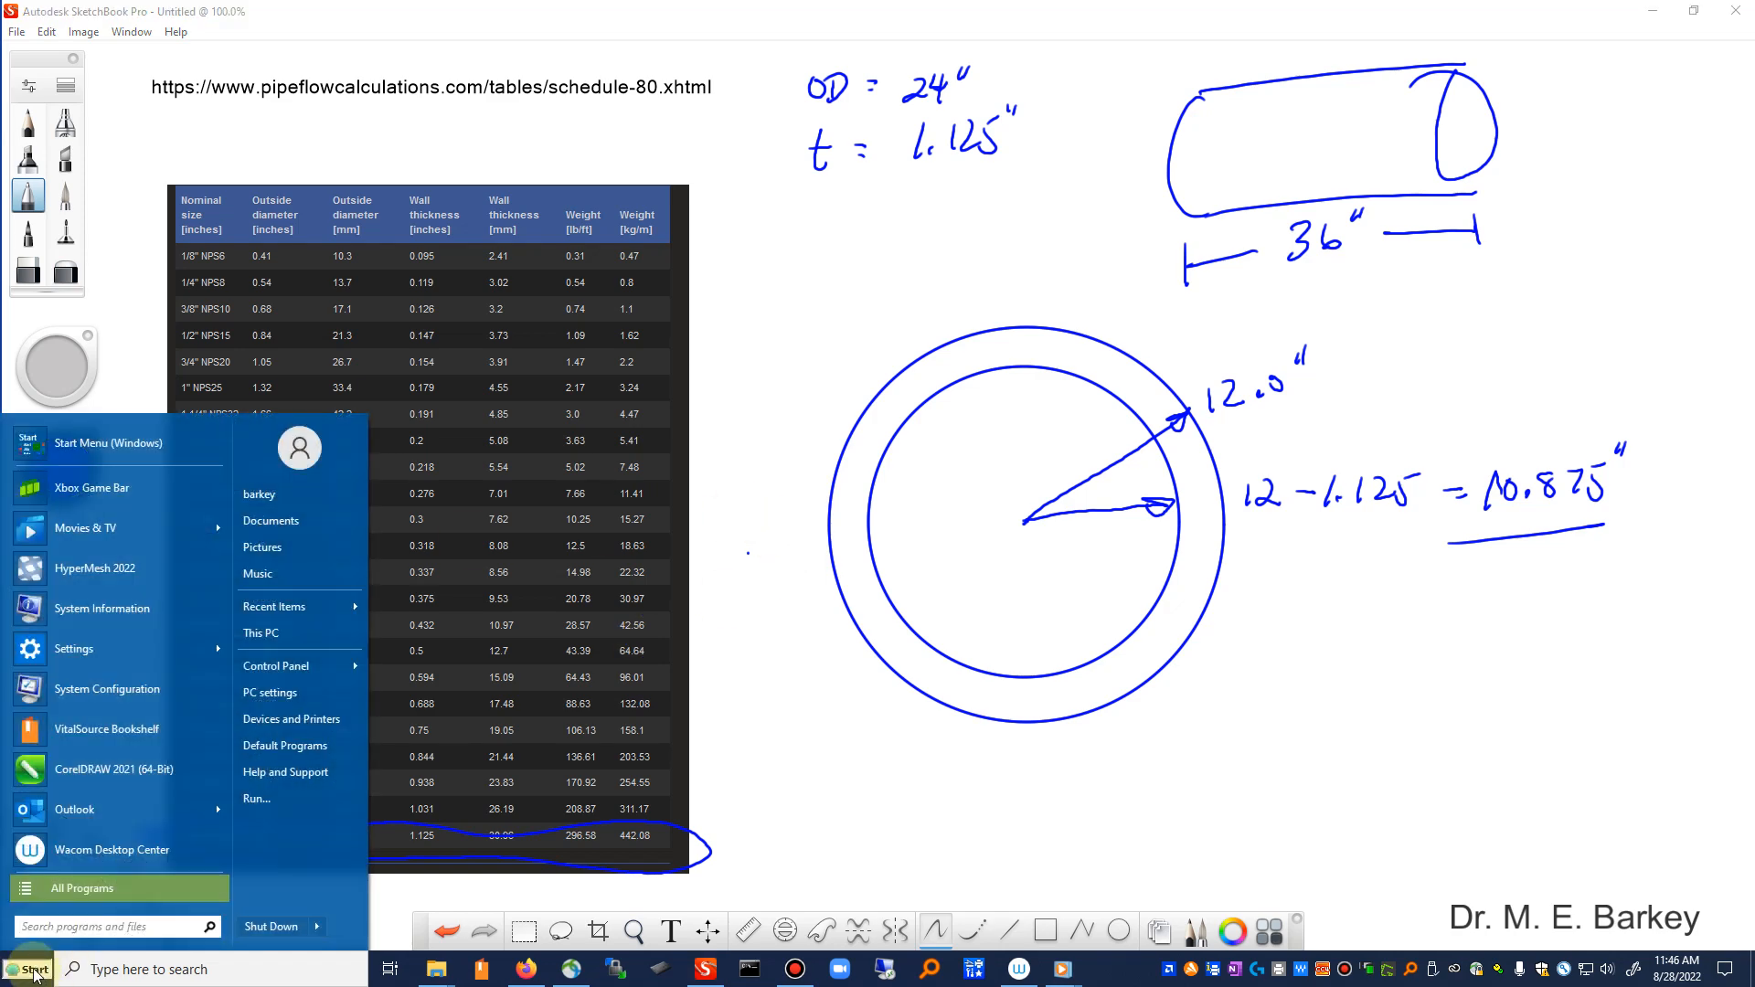
left_click(57, 889)
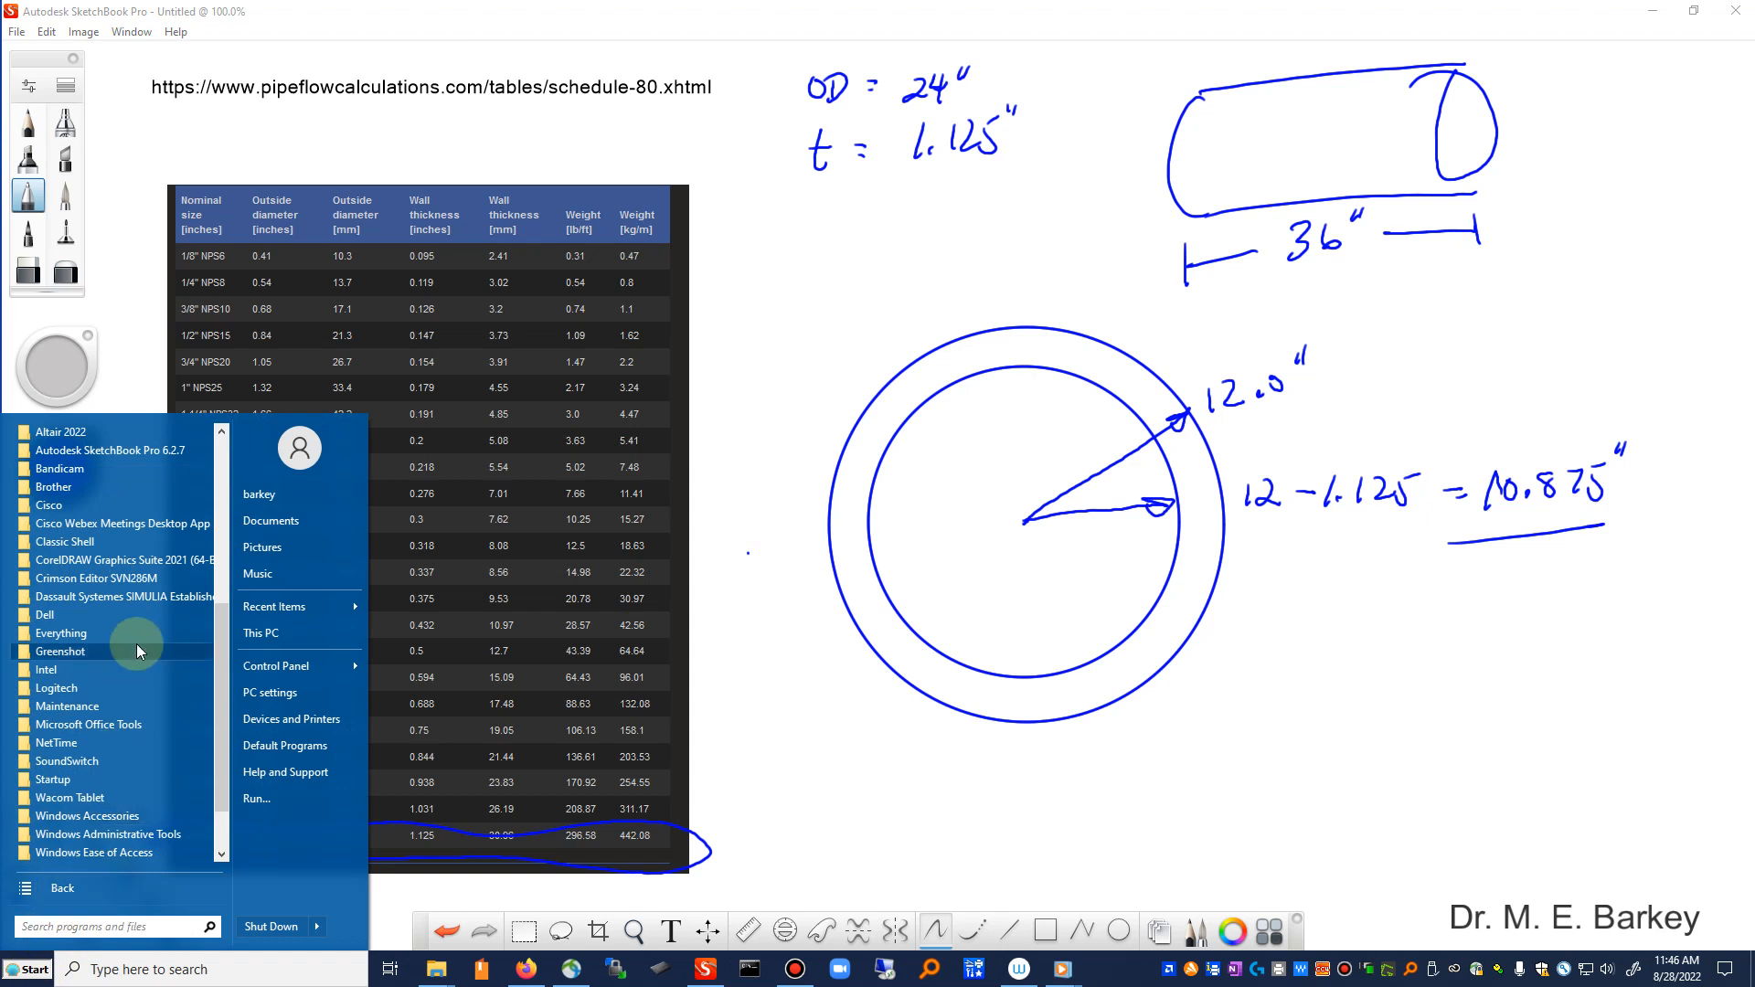
scroll(136, 643, "up", 3)
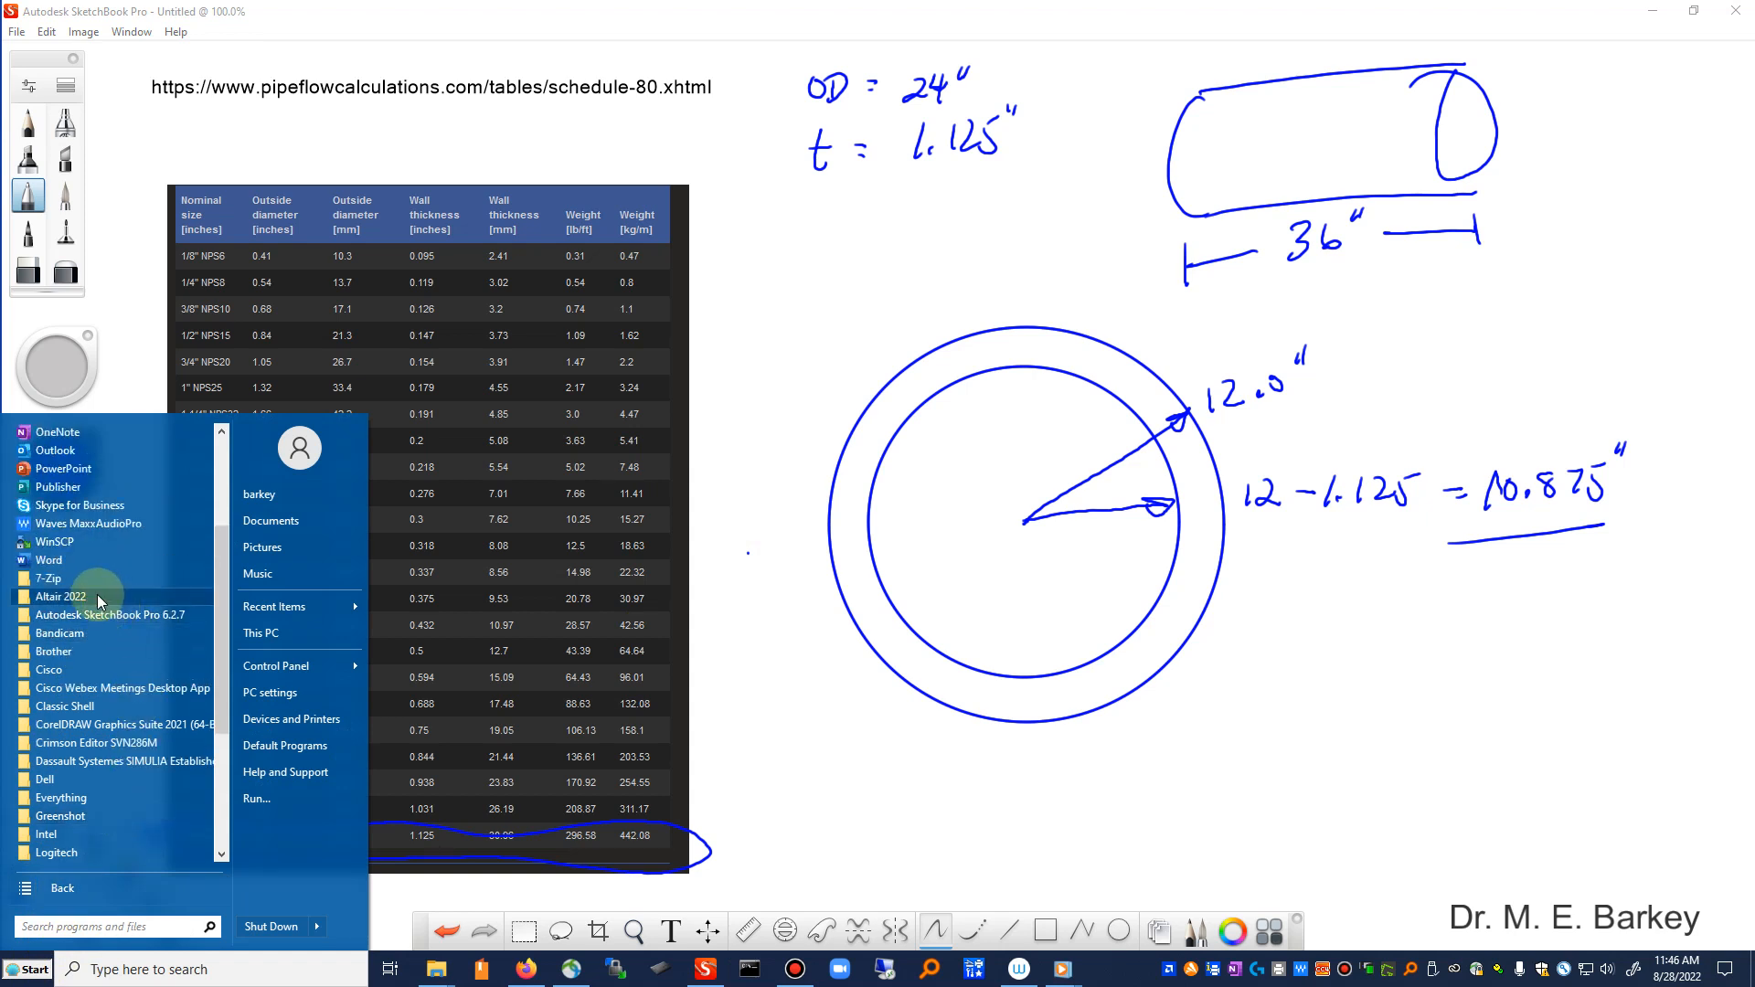
left_click(97, 596)
left_click(95, 616)
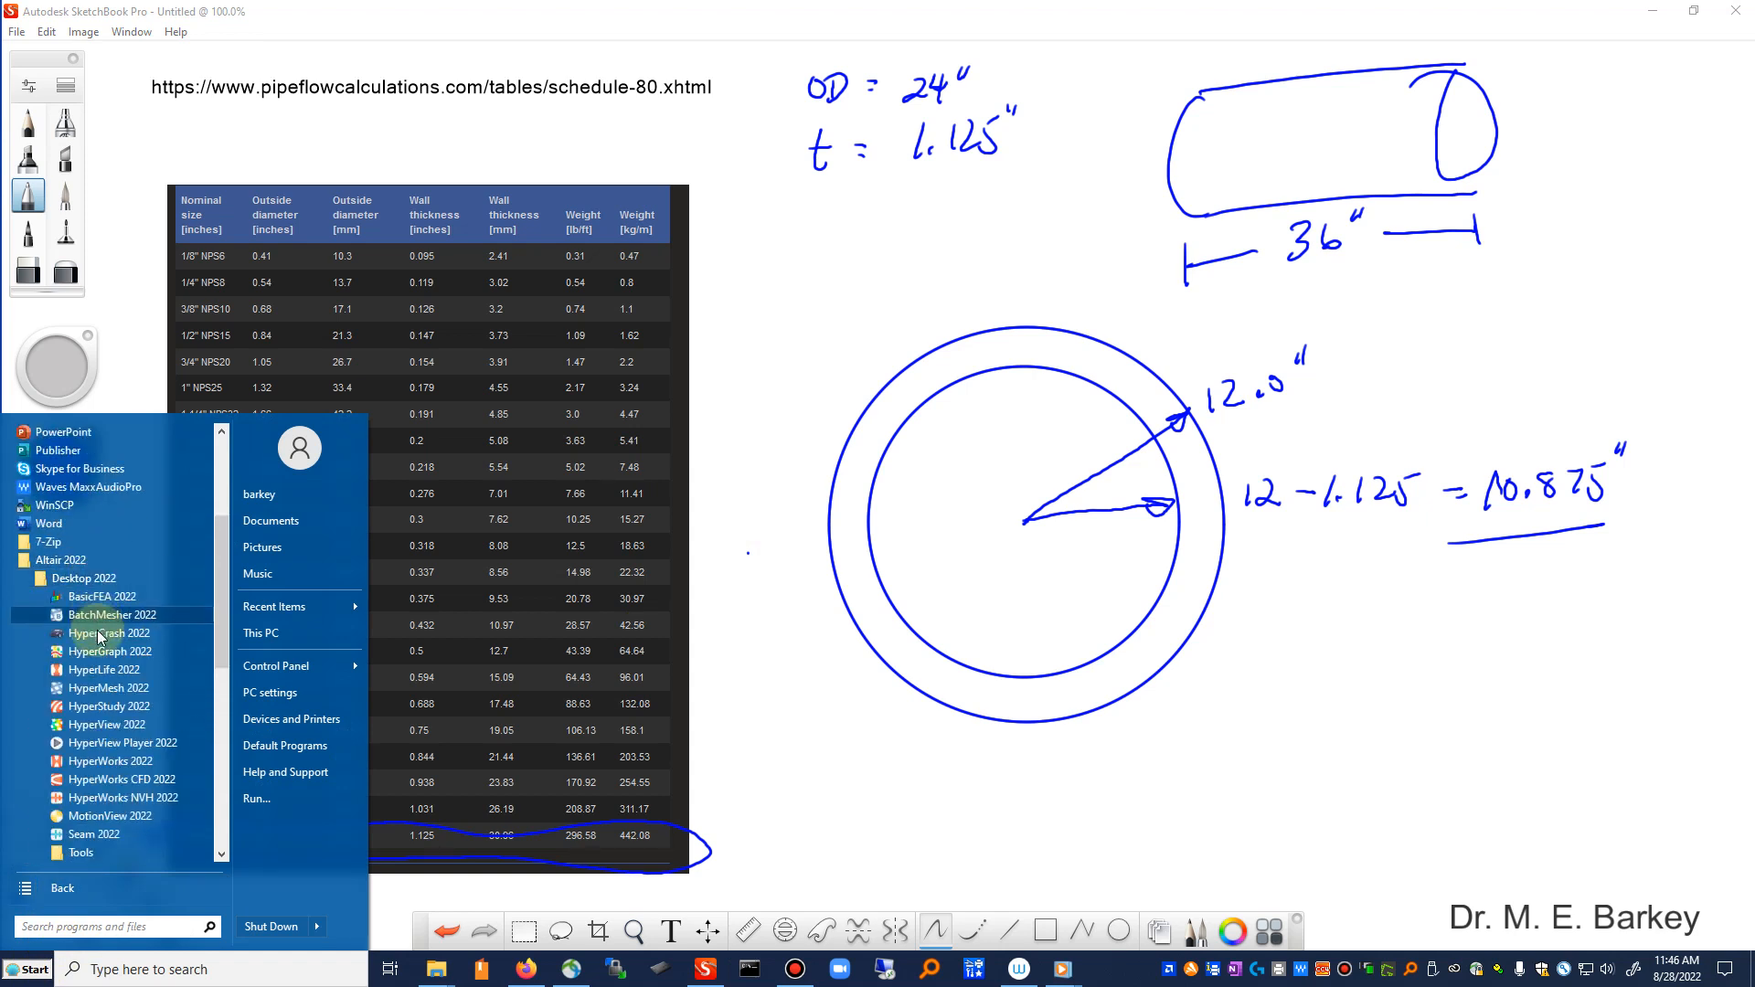
left_click(103, 691)
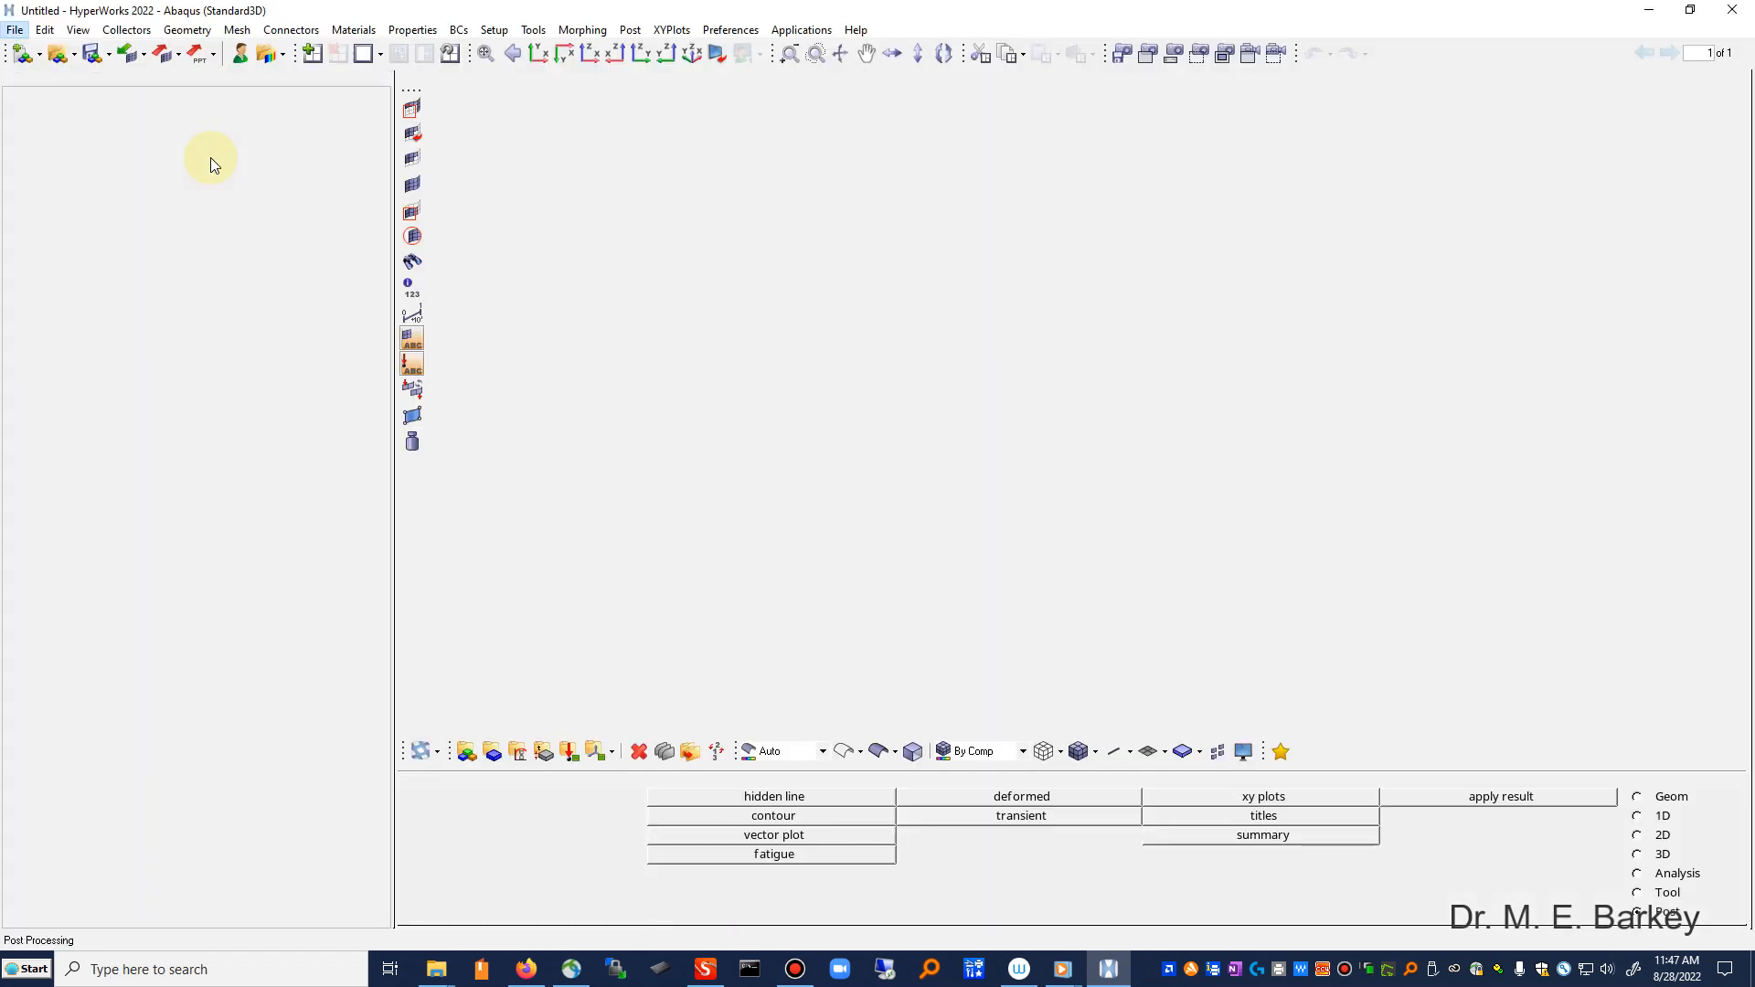
Step: Accept the HyperMesh user profile for Abaqus with Standard3D
key("alt+f")
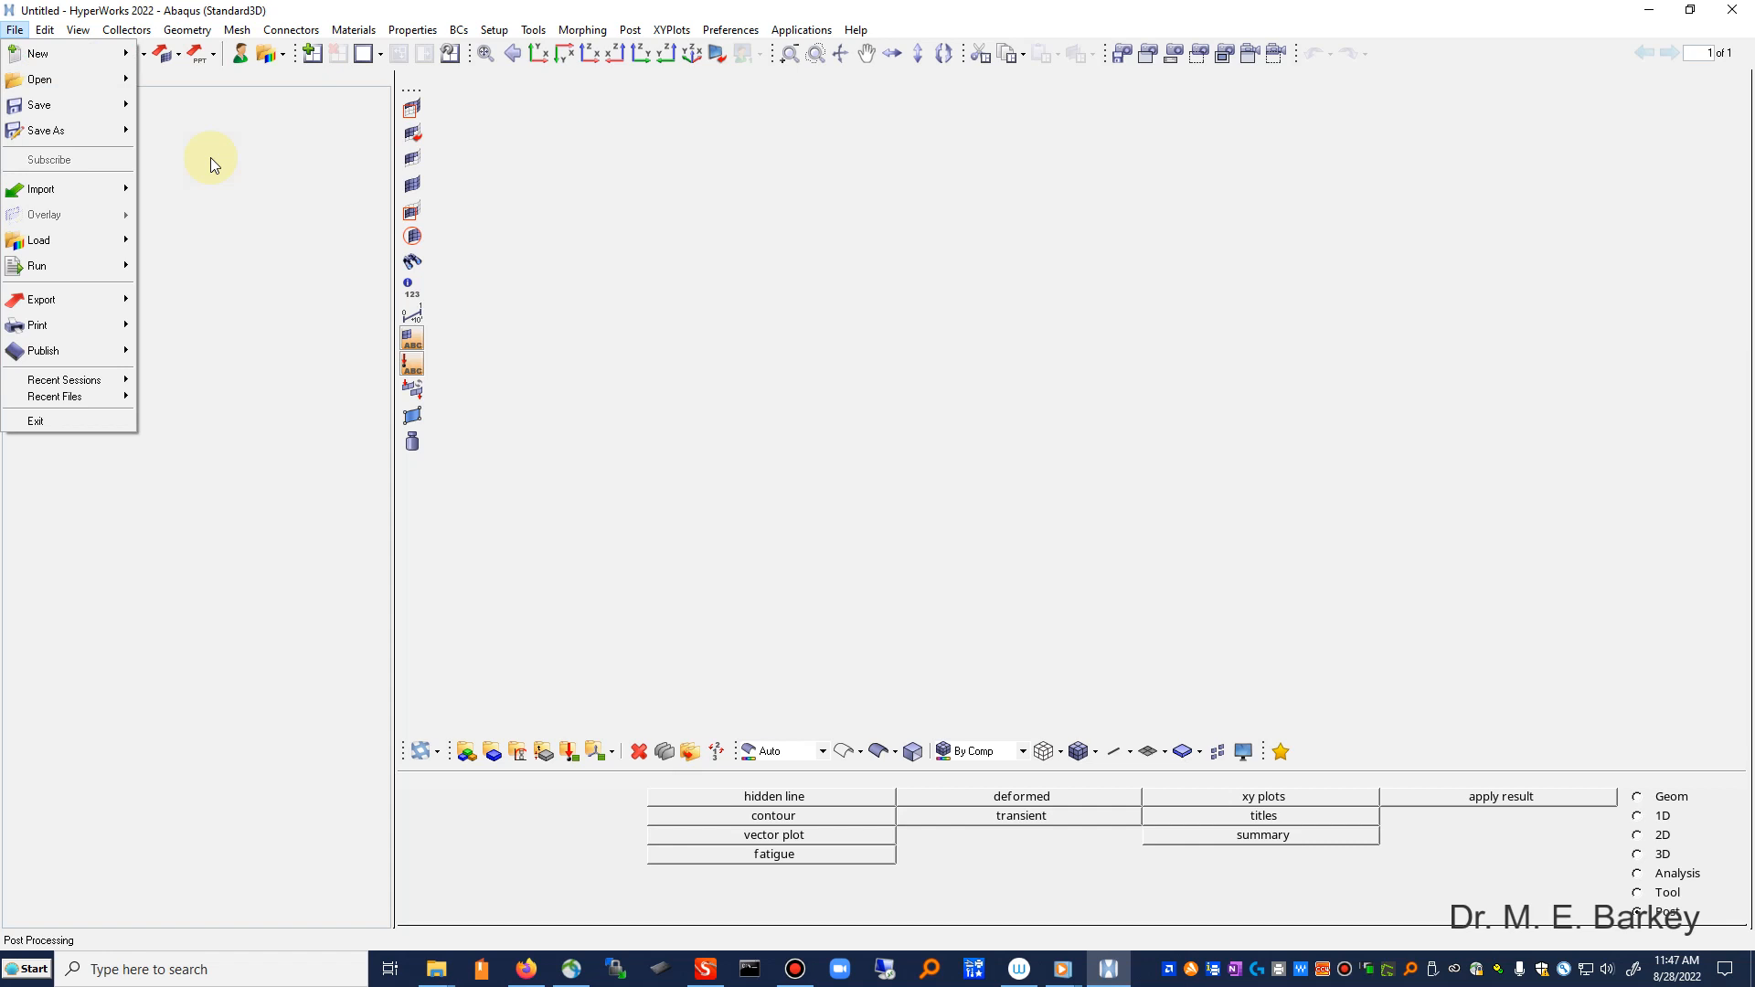
left_click(337, 9)
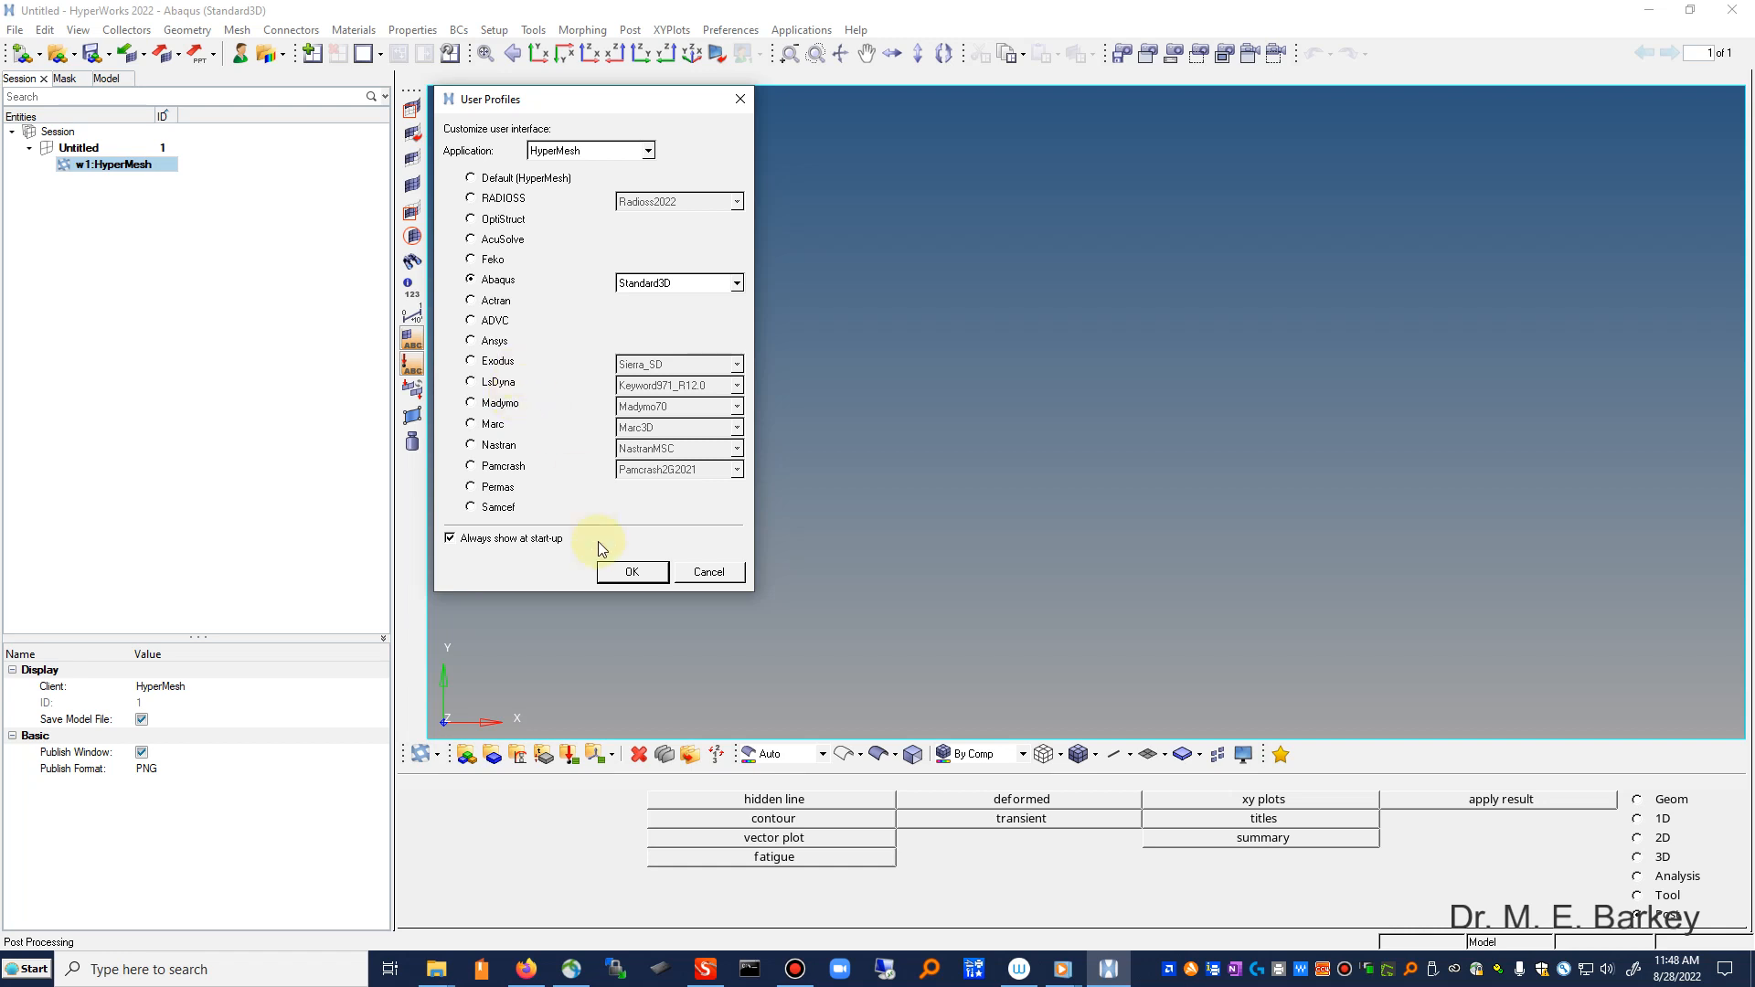
left_click(632, 571)
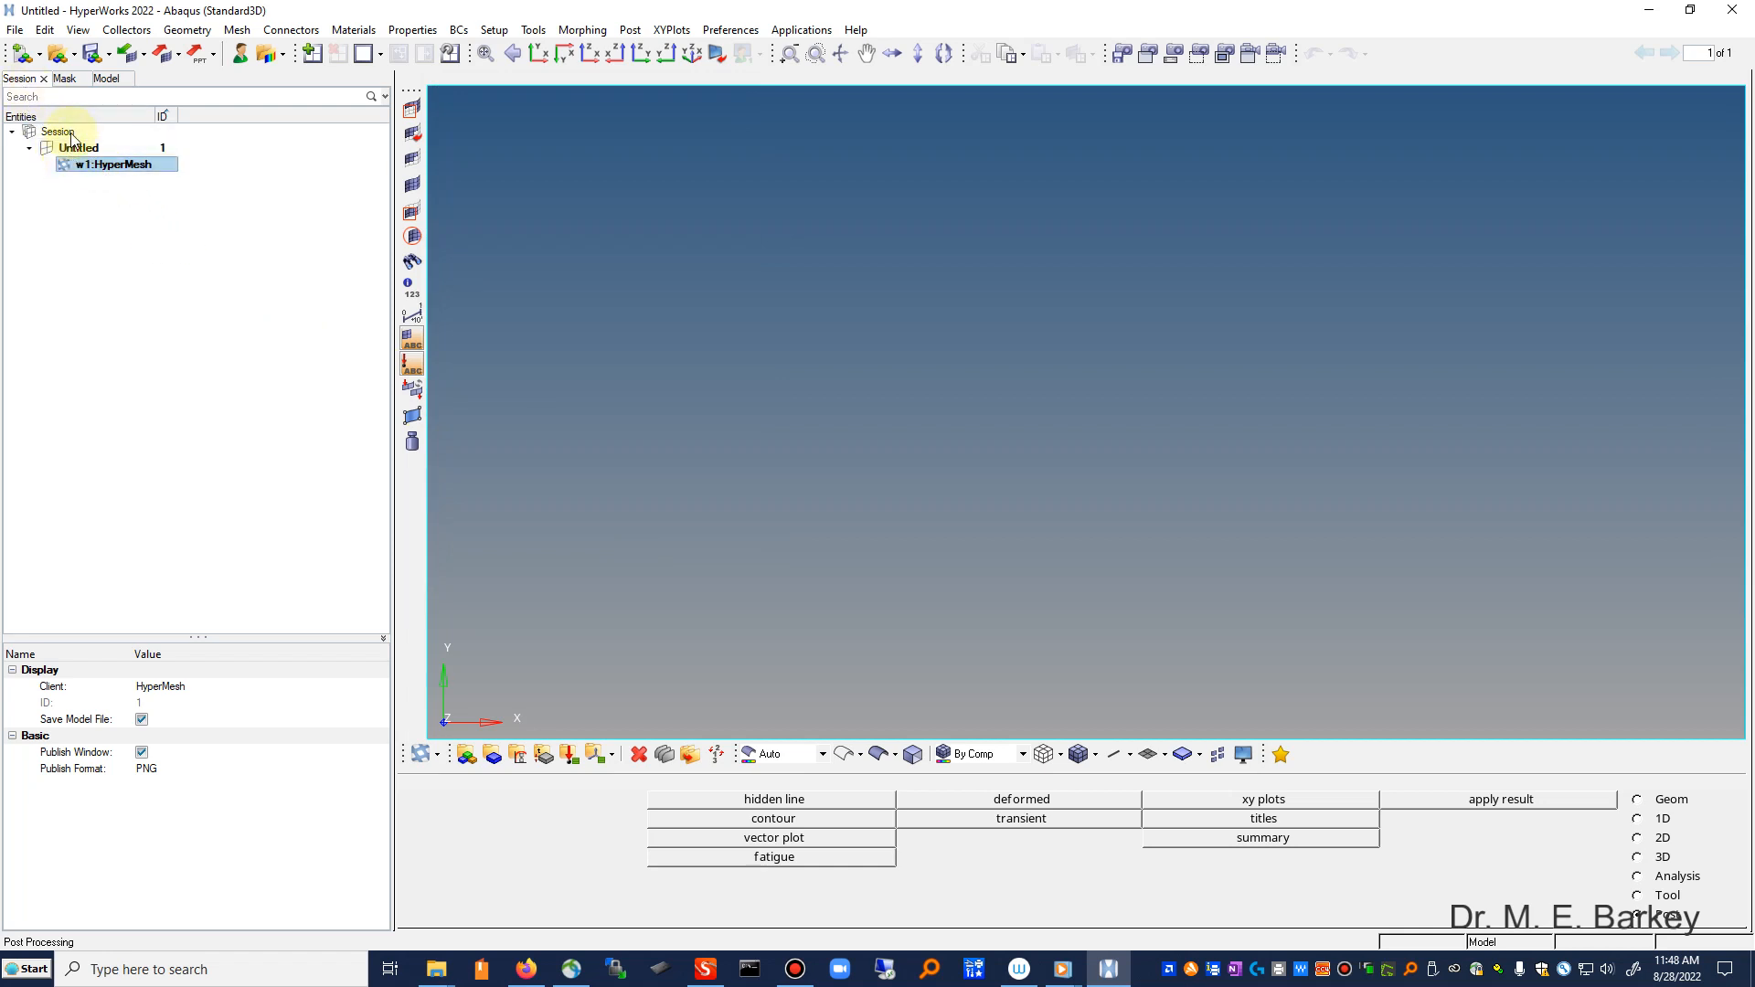
Step: Create a new component named circle in the model
left_click(75, 84)
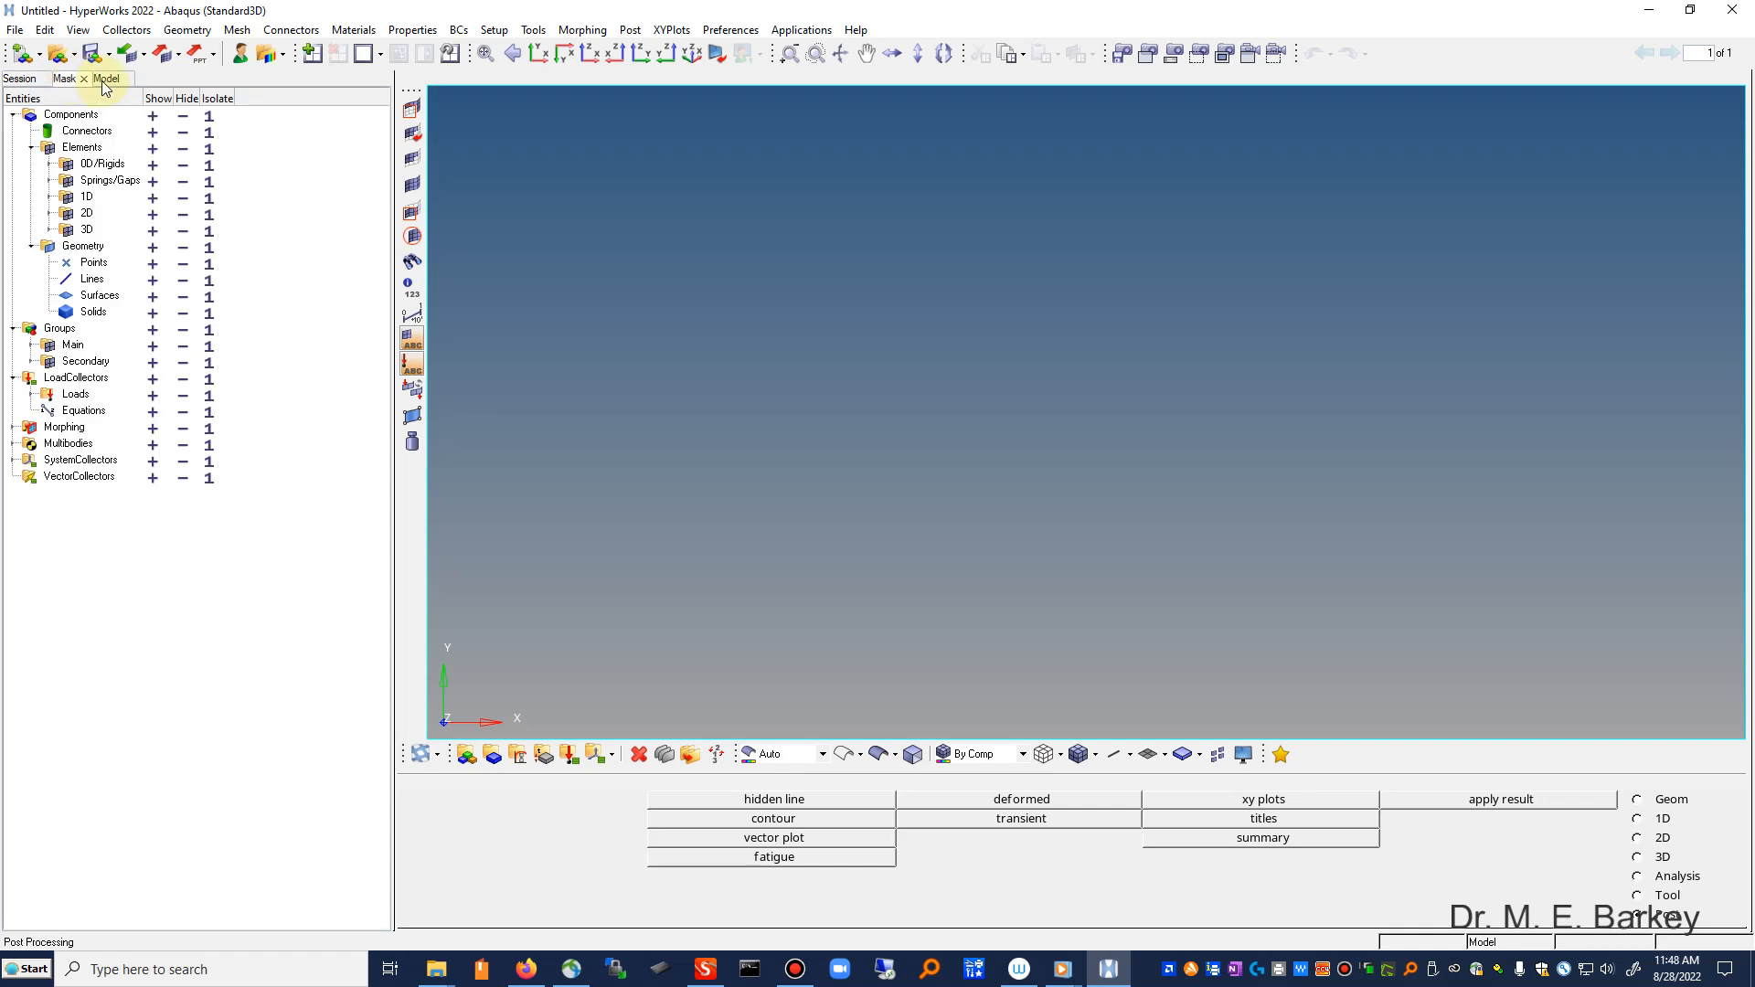
left_click(106, 80)
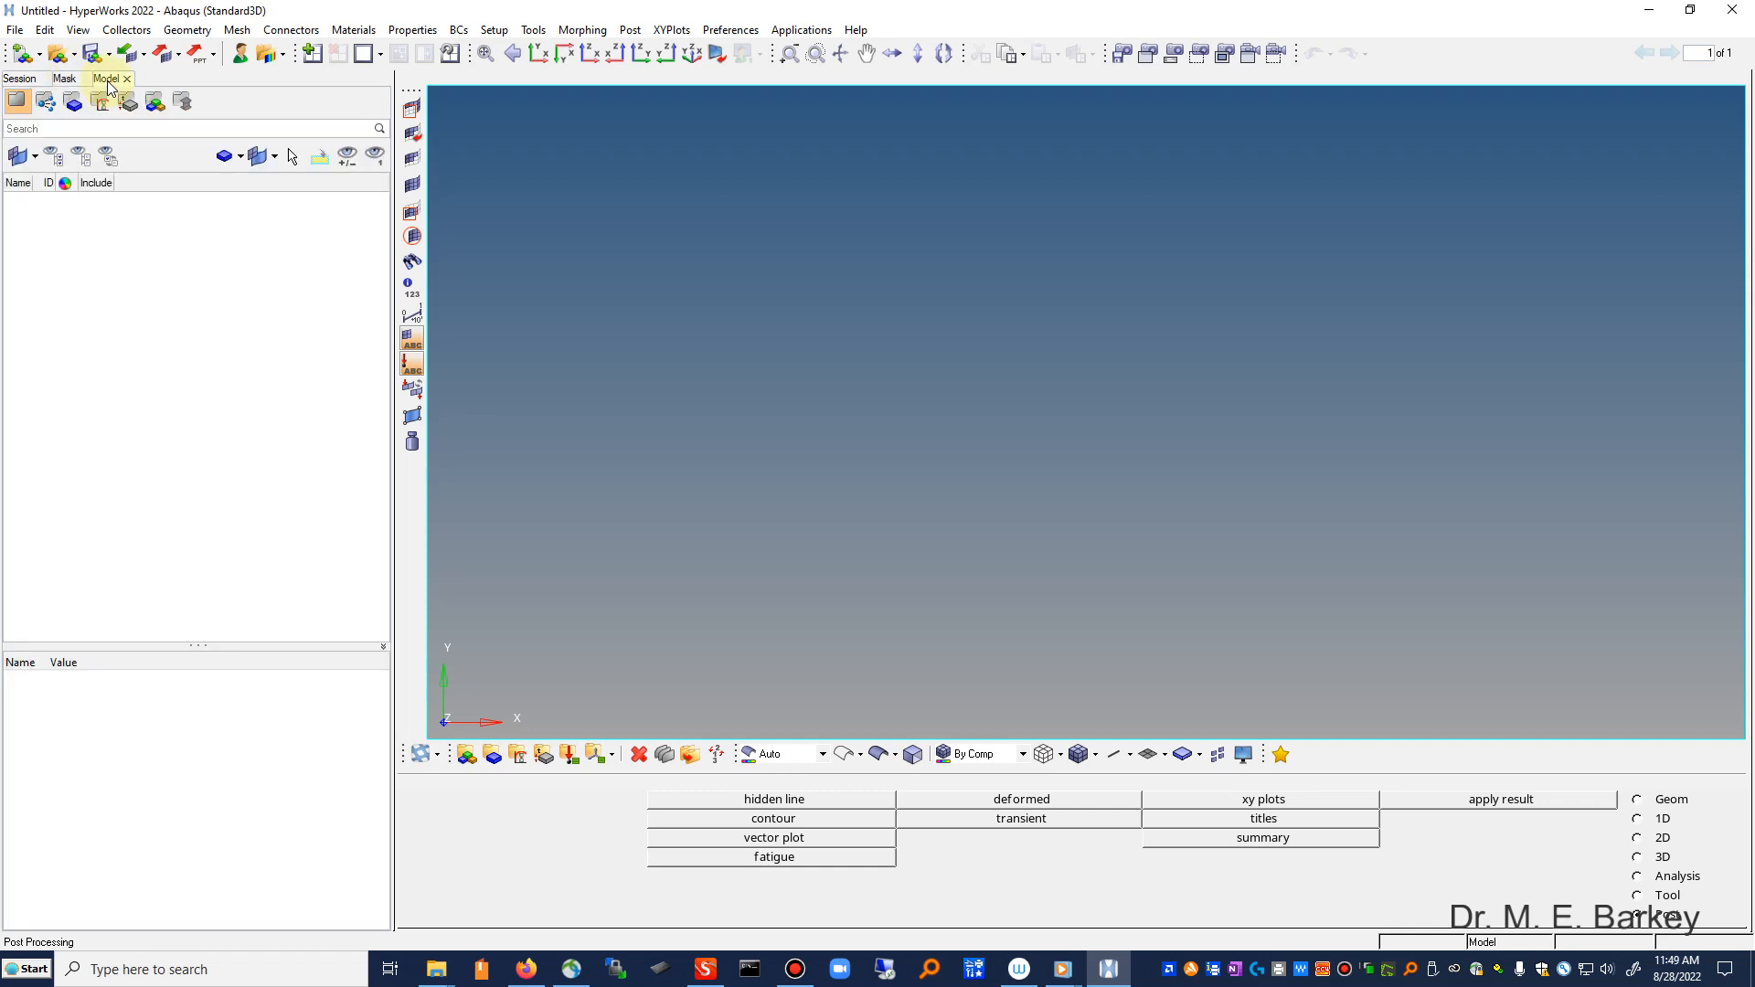
right_click(58, 229)
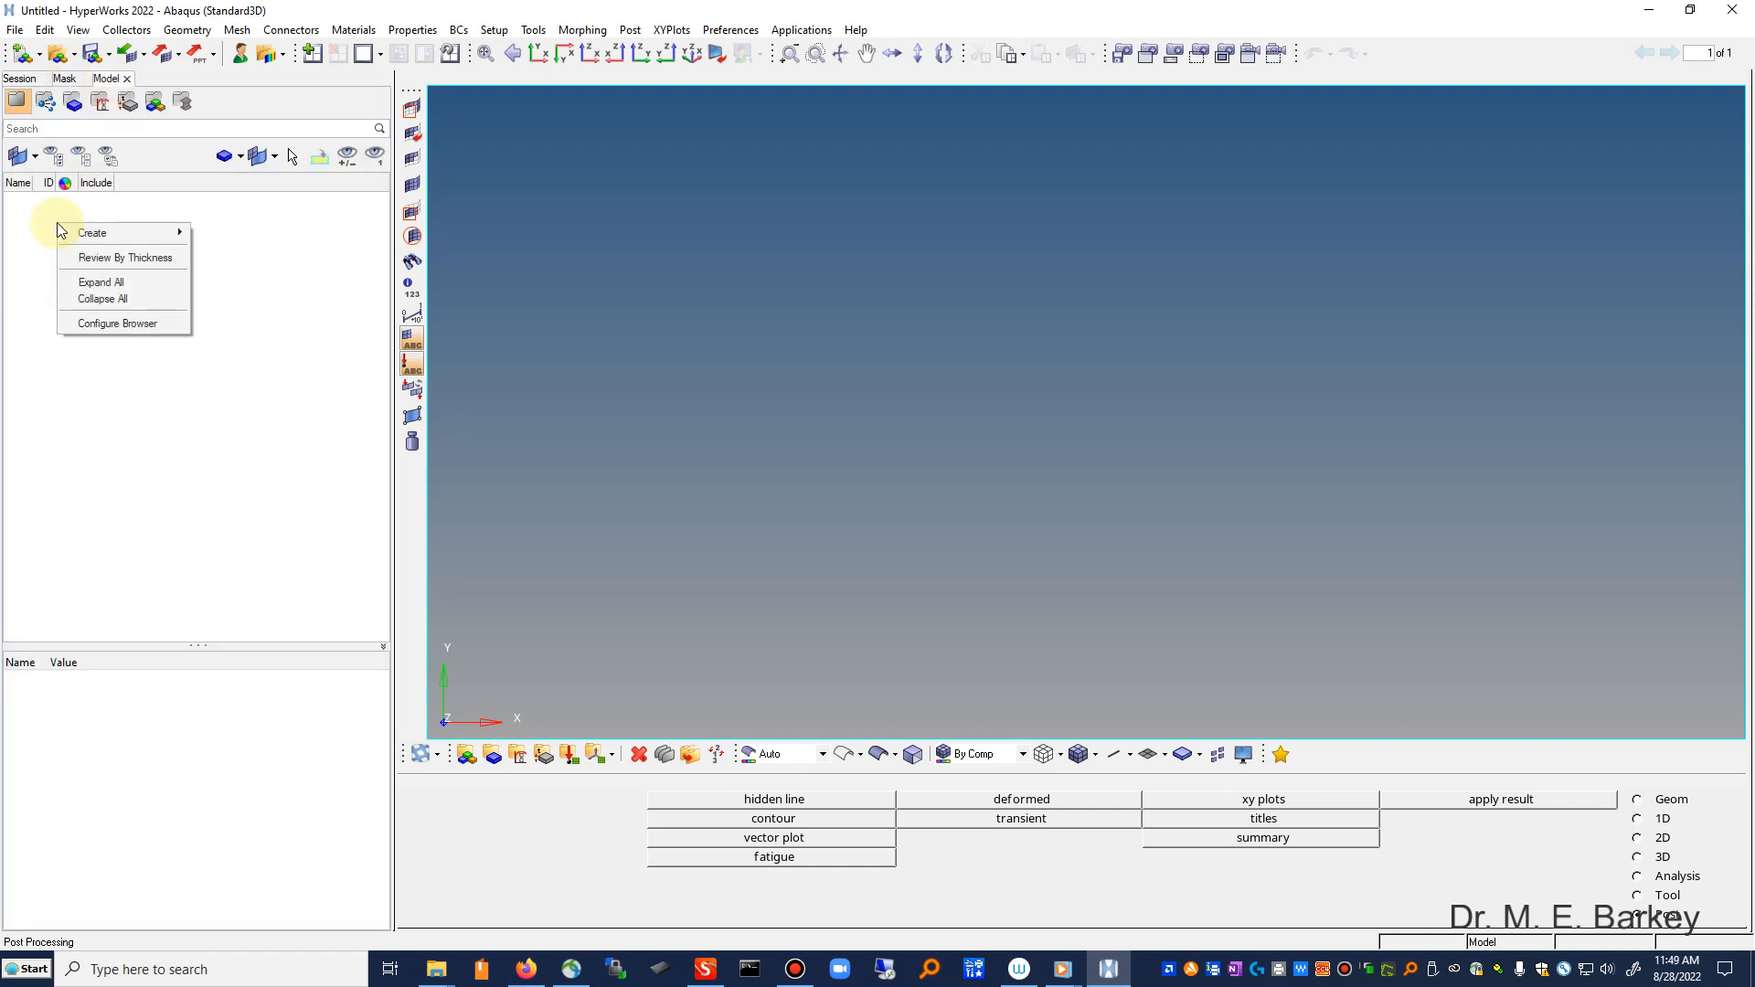
mouse_move(87, 234)
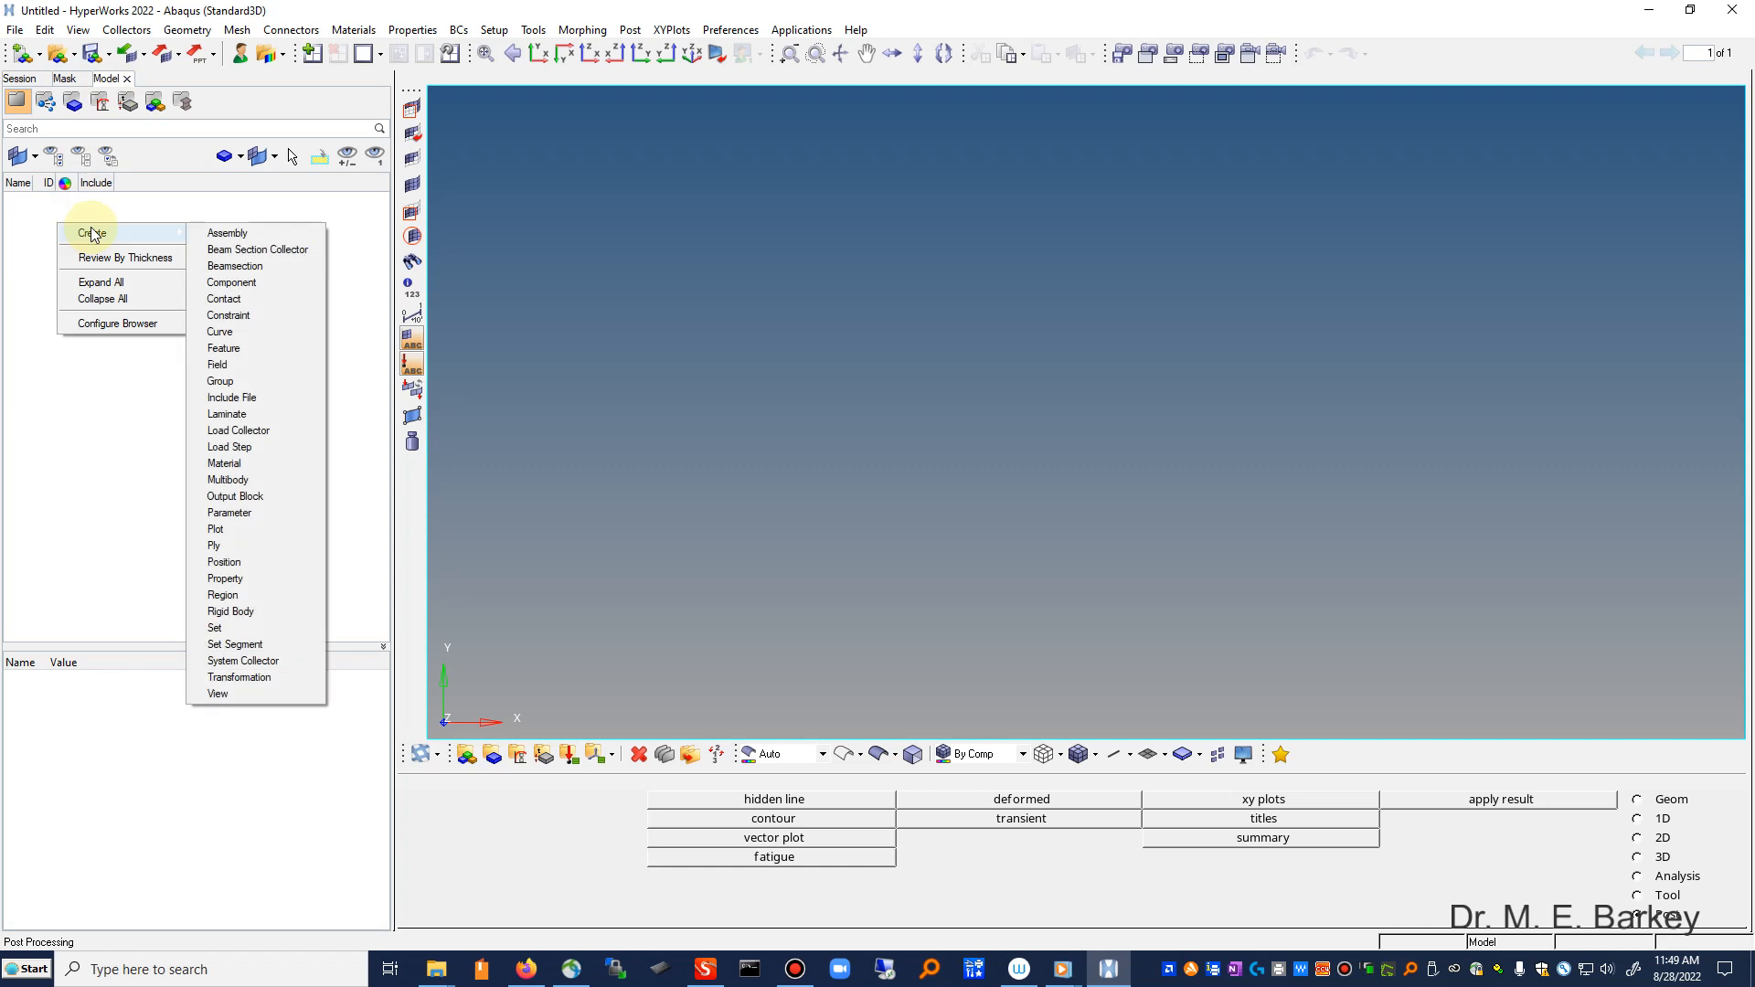
left_click(245, 283)
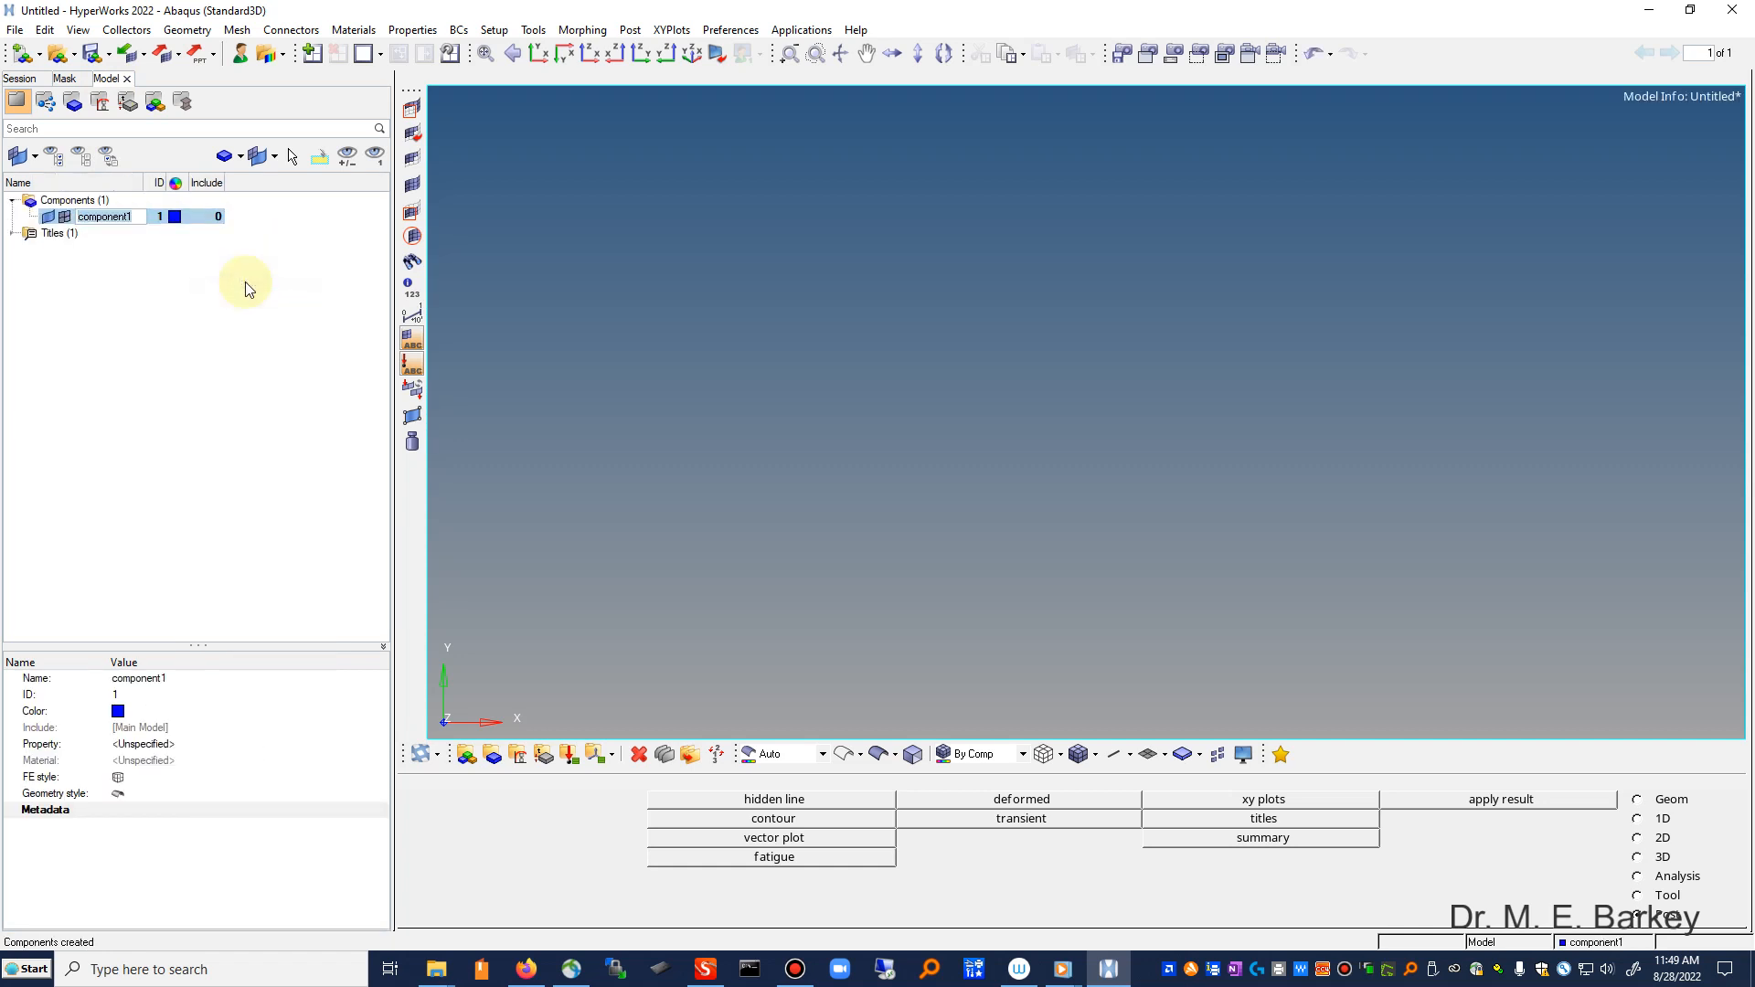
type("circle")
left_click(110, 326)
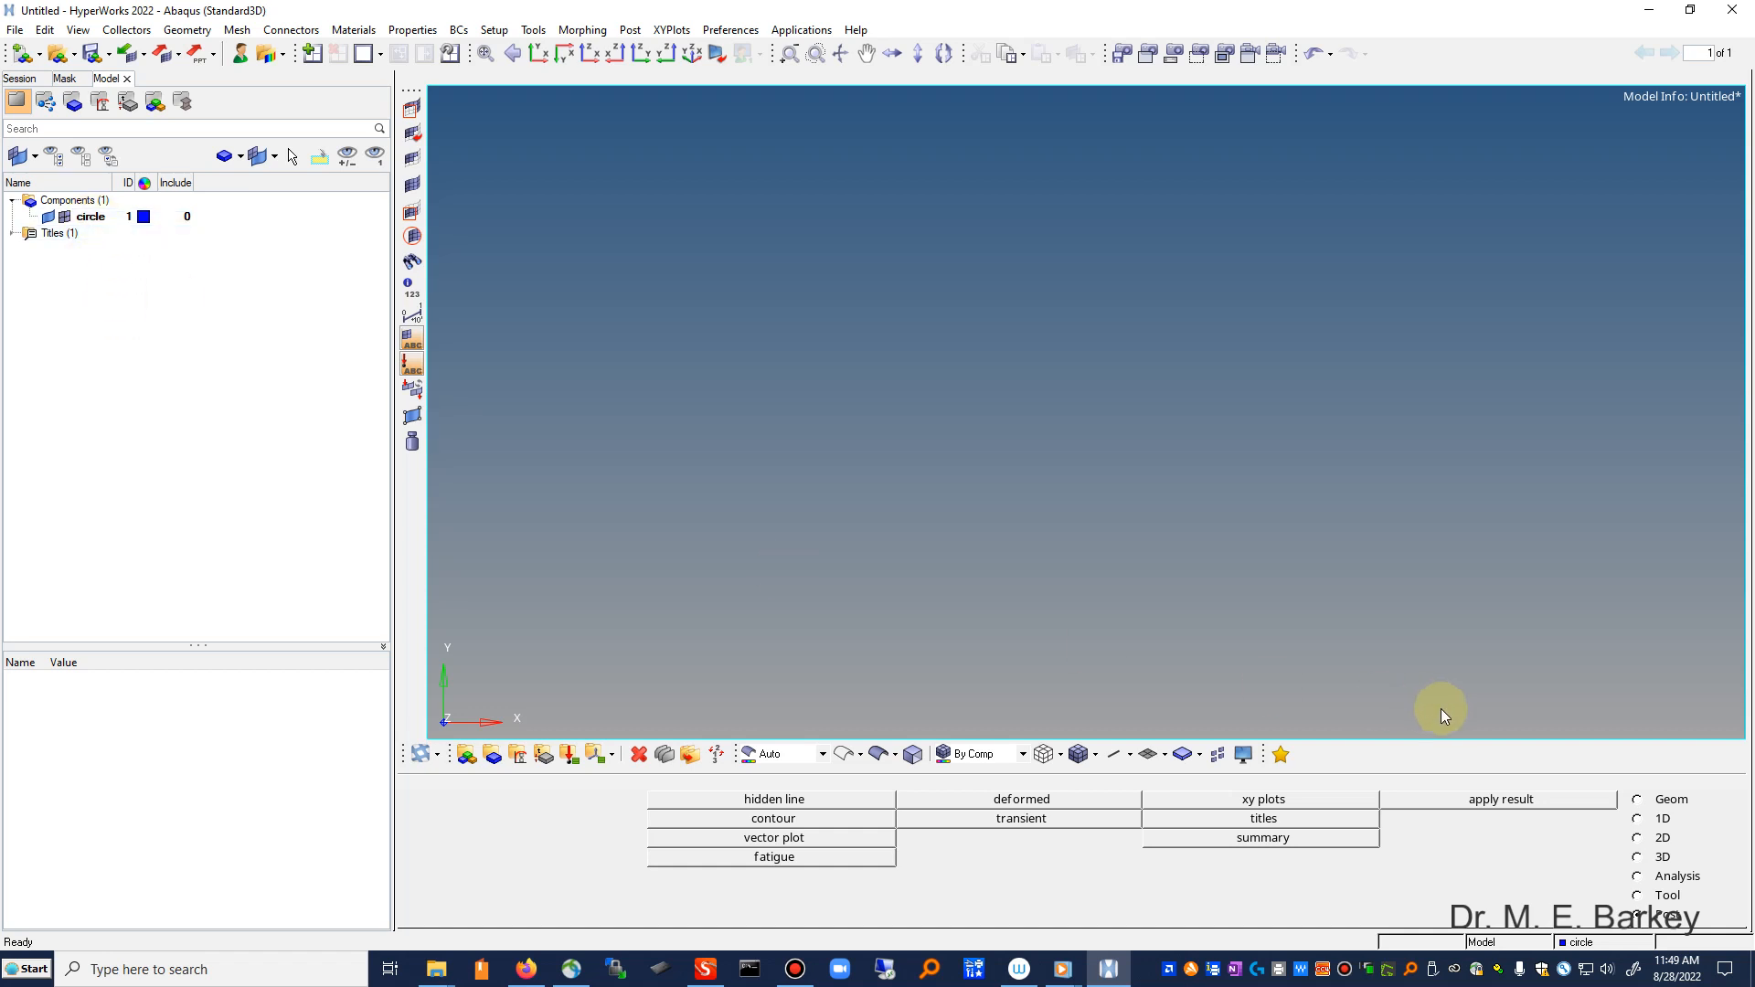
Step: Create a node at the origin with x, y and z coordinates of 0
left_click(1637, 802)
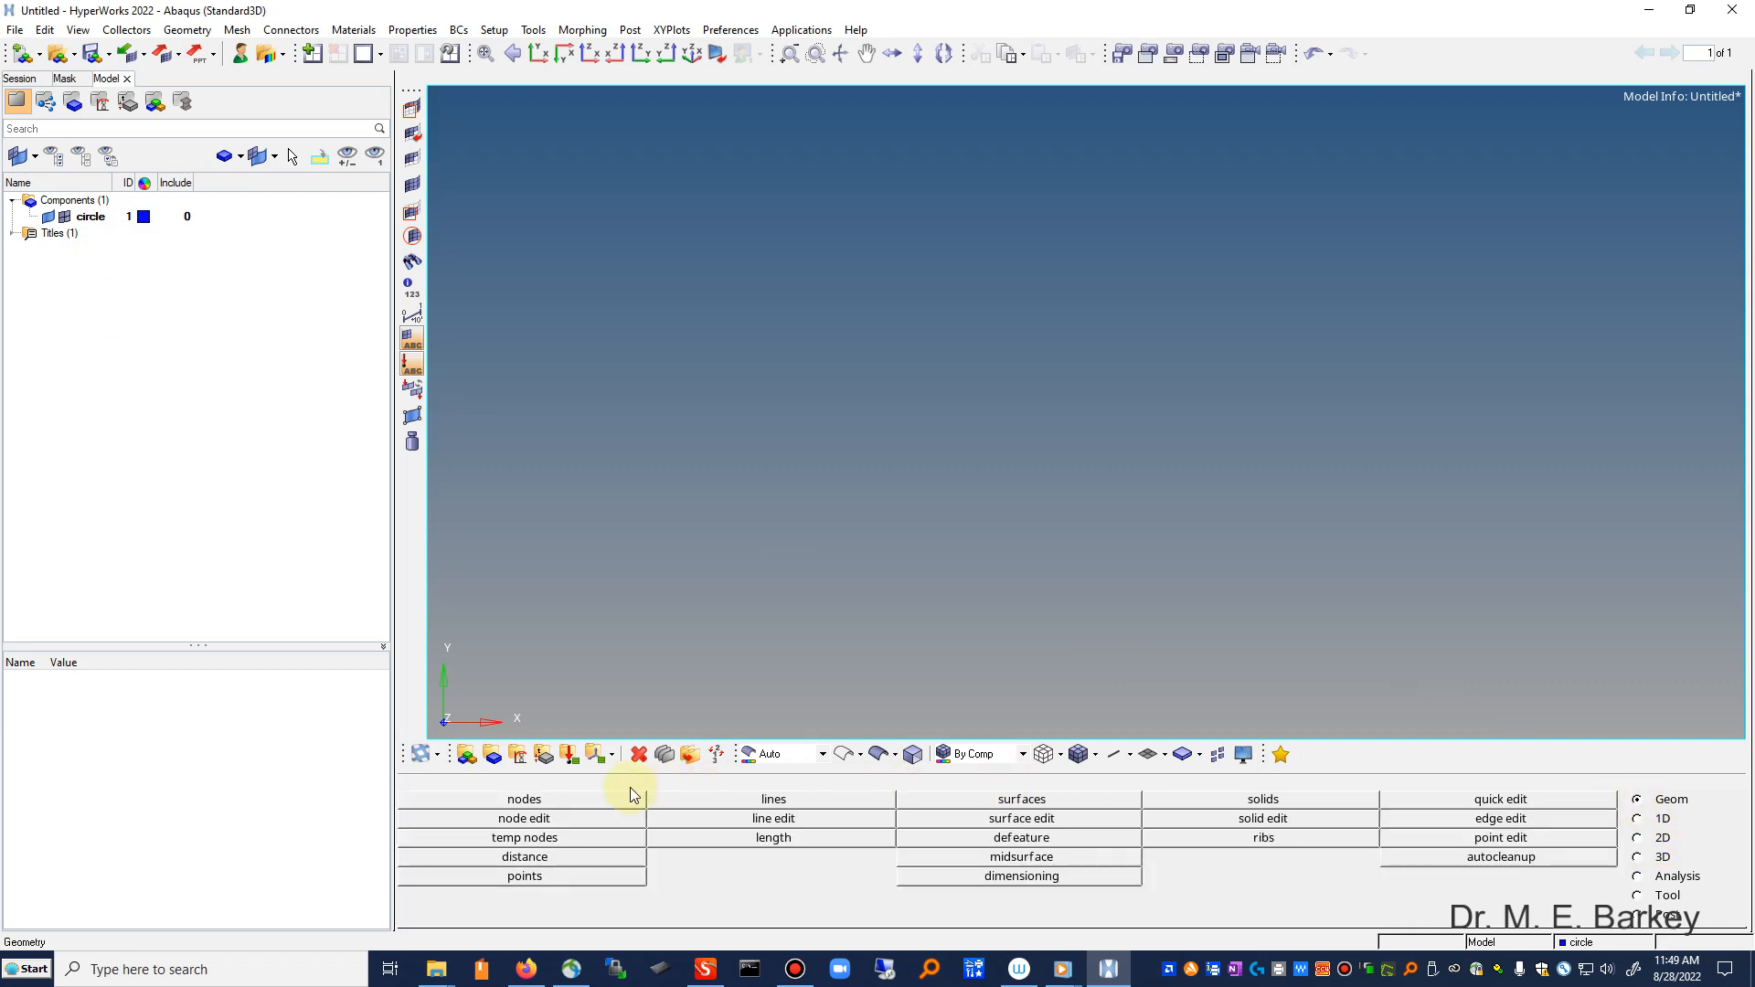
left_click(568, 799)
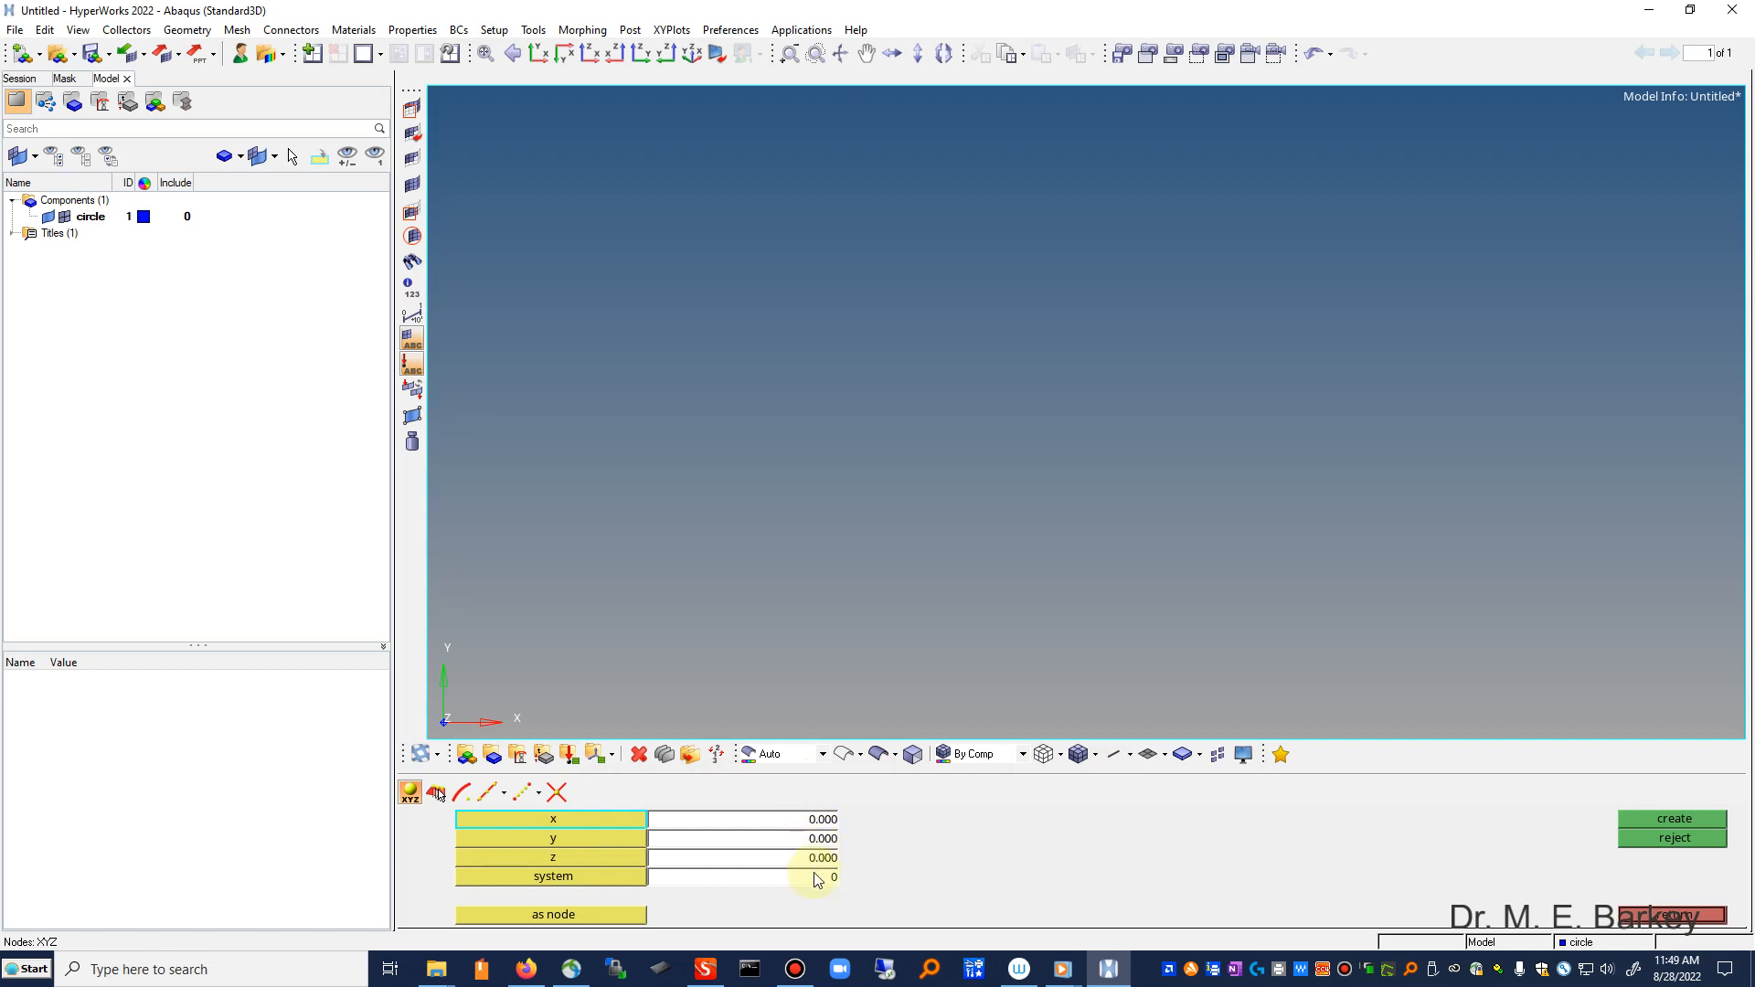
left_click(1665, 819)
left_click(486, 55)
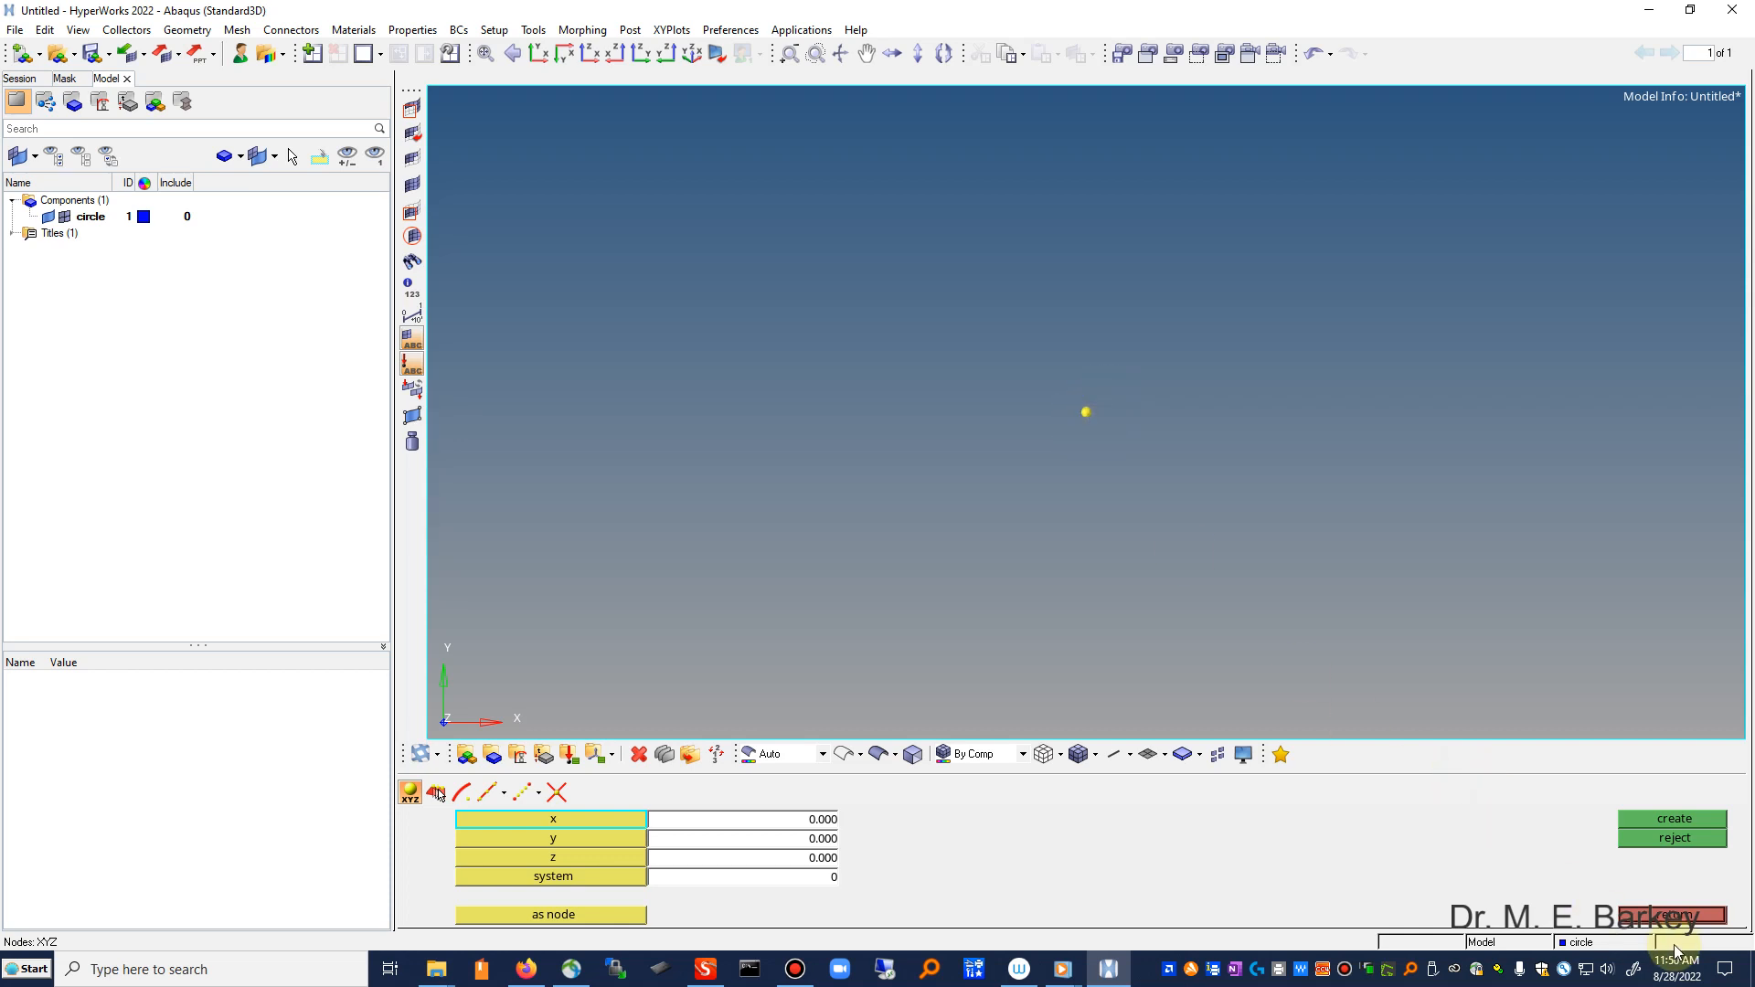
left_click(1673, 915)
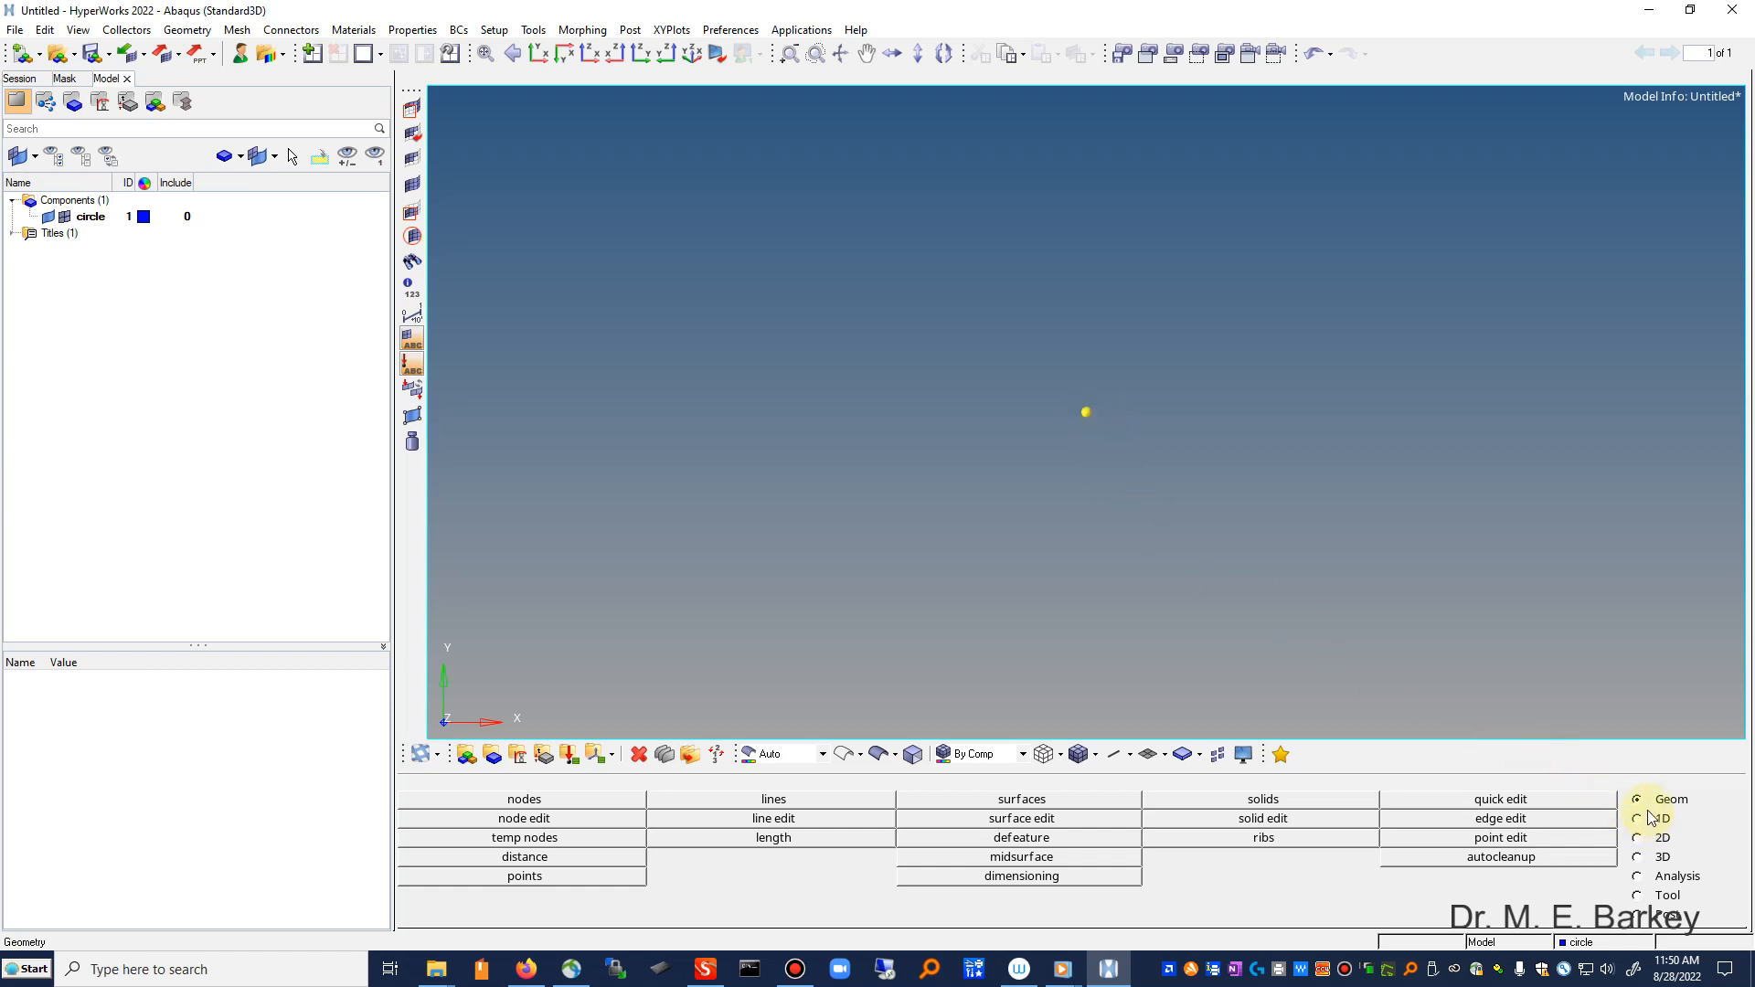
Step: Create a circle line centred on the origin node with a radius of 12, normal to the z-axis
left_click(772, 800)
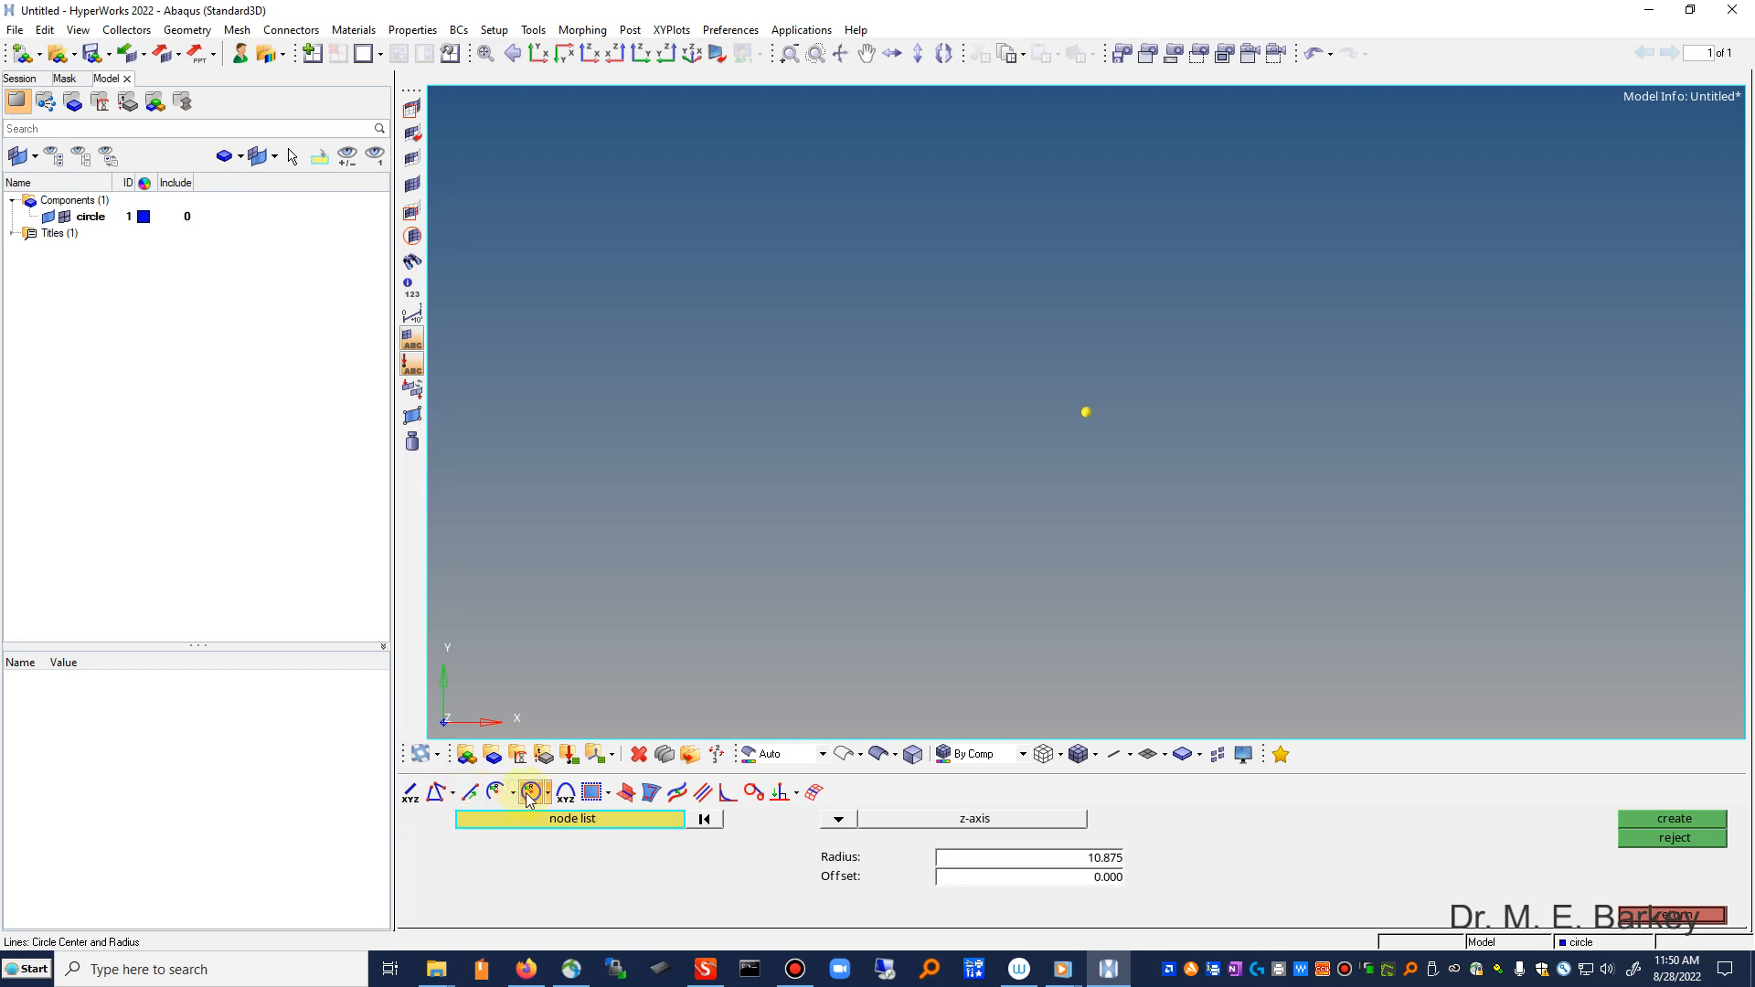
left_click(555, 823)
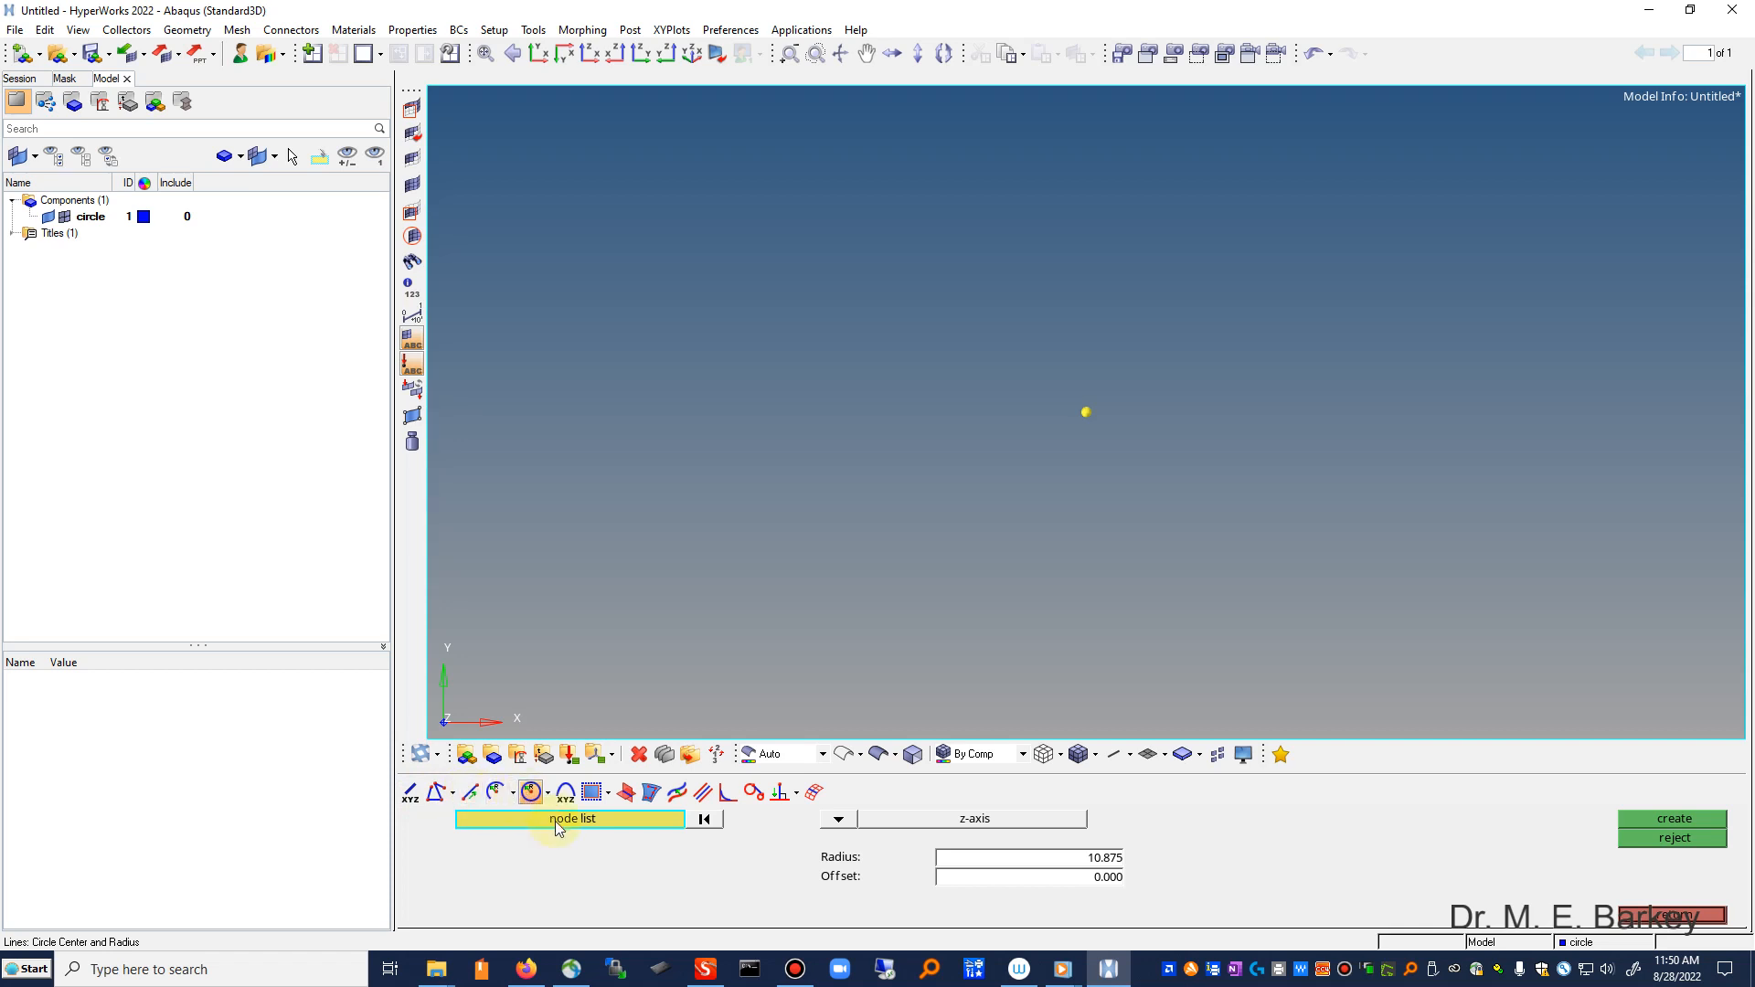
left_click(838, 820)
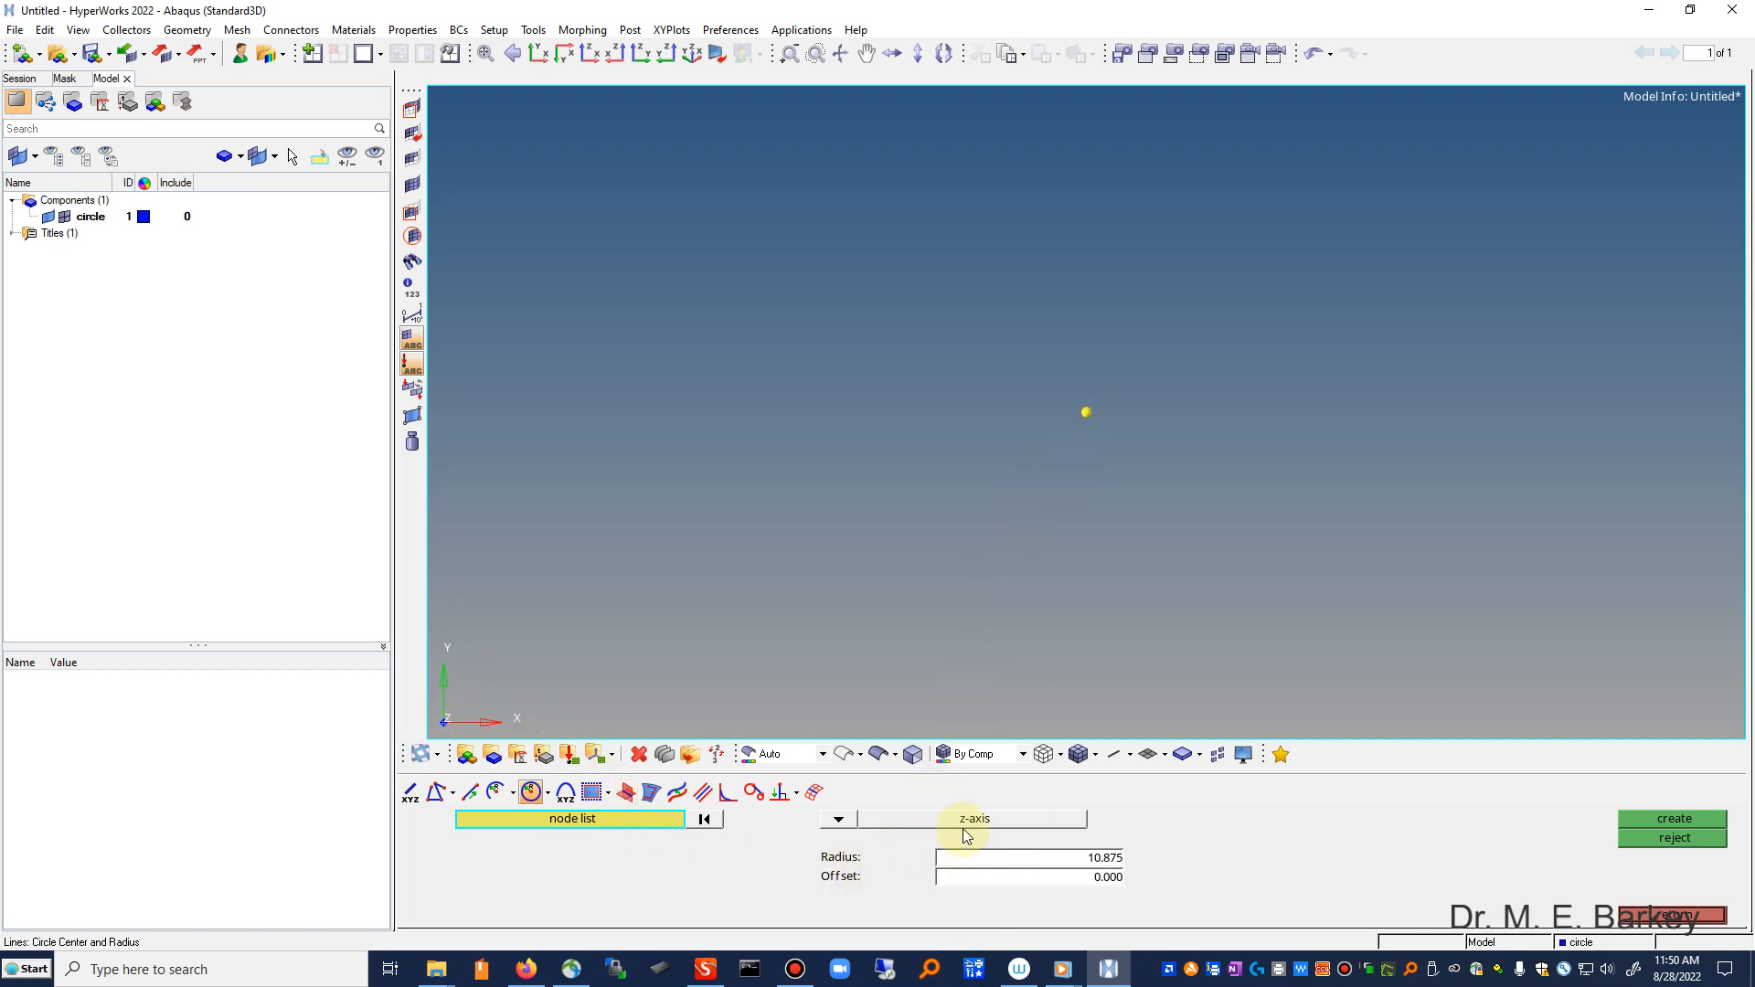
left_click(1090, 418)
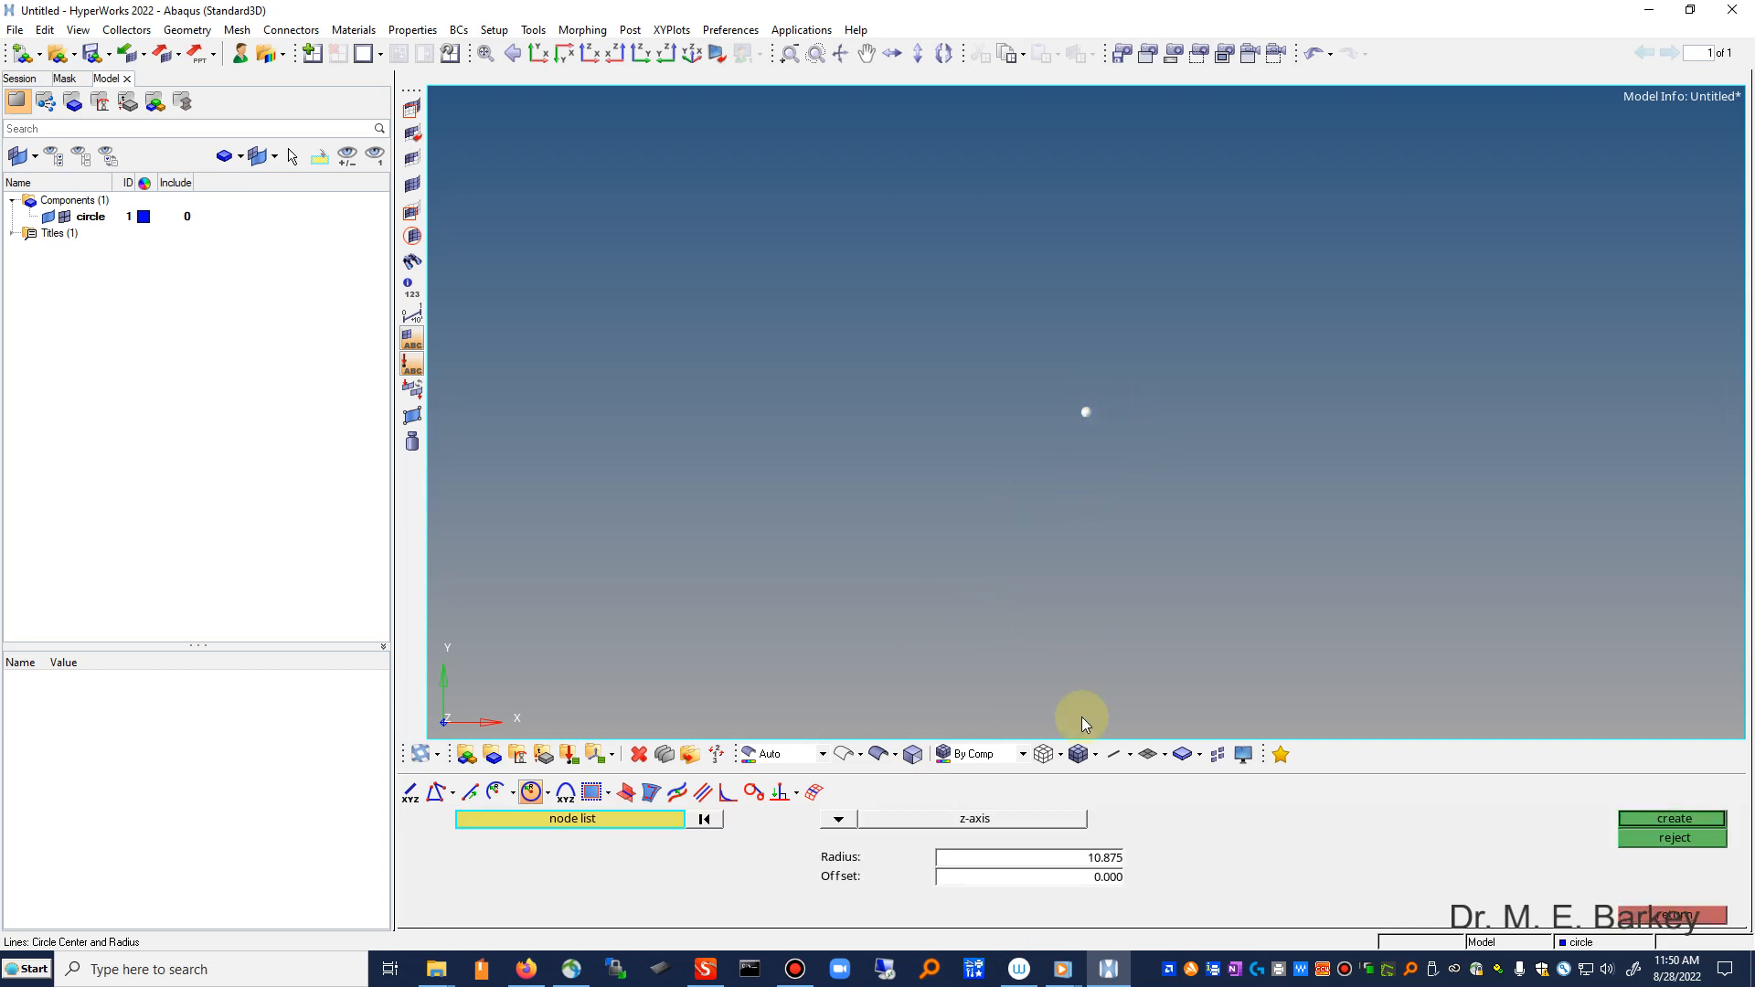
left_click(1078, 856)
type("12")
key("Return")
left_click(1666, 816)
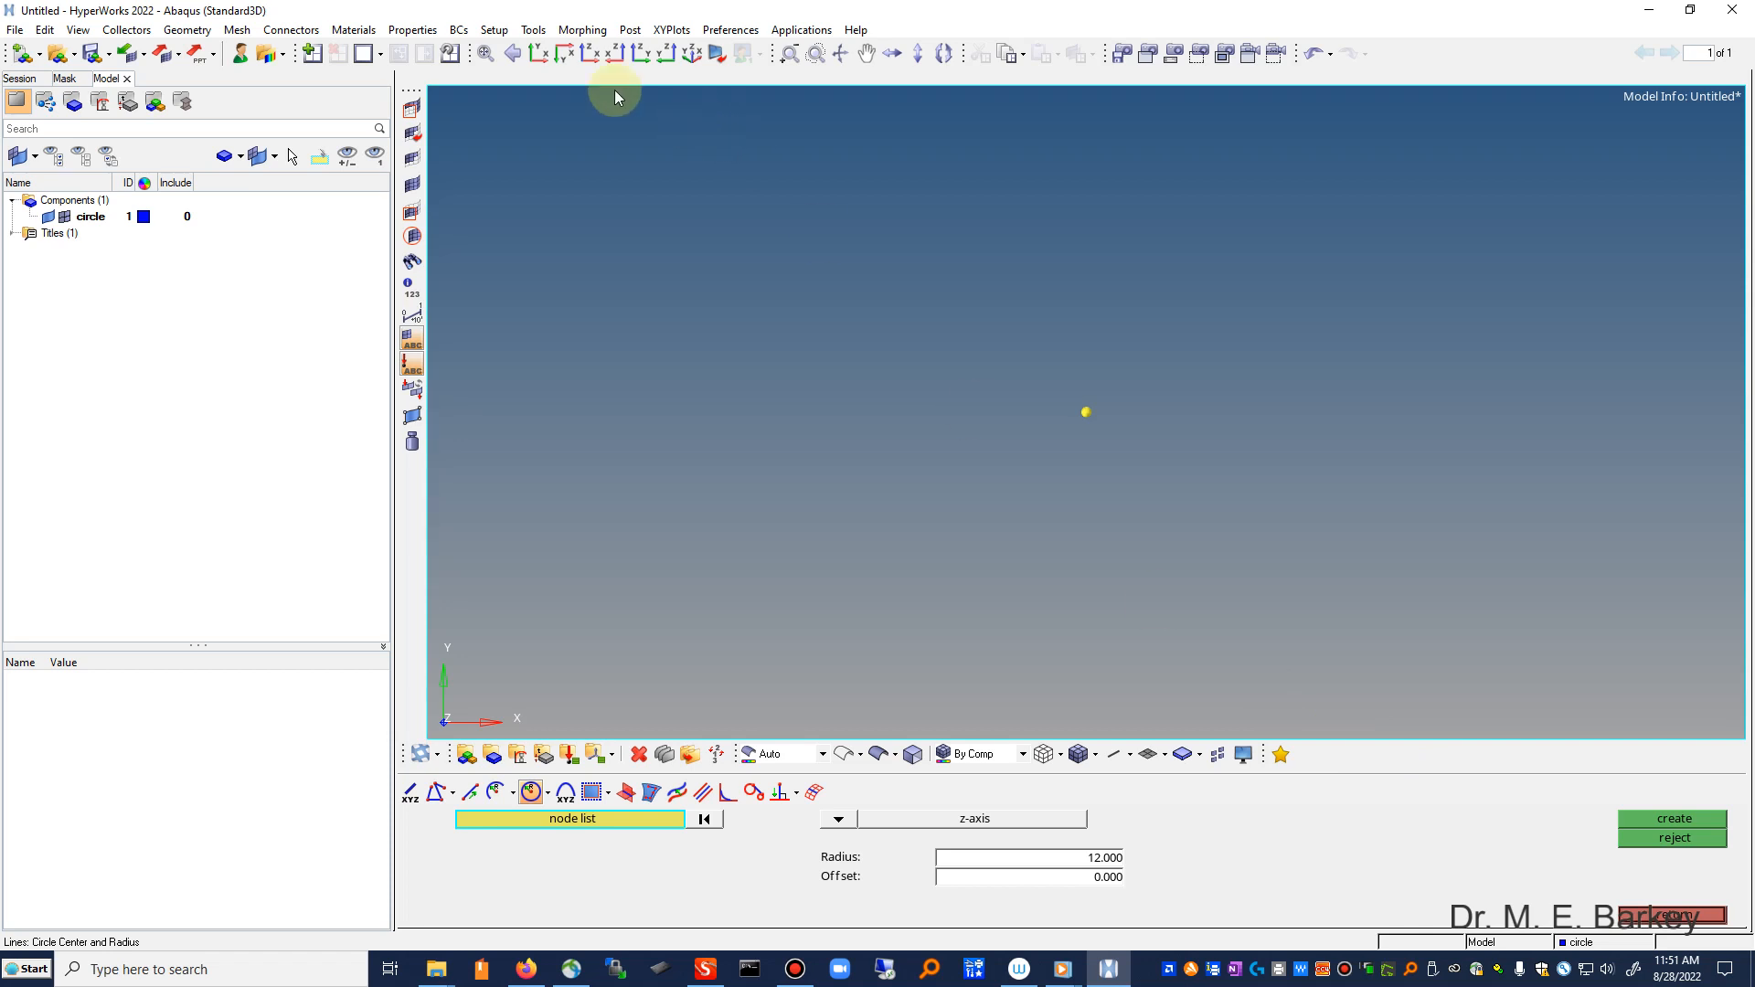
left_click(482, 57)
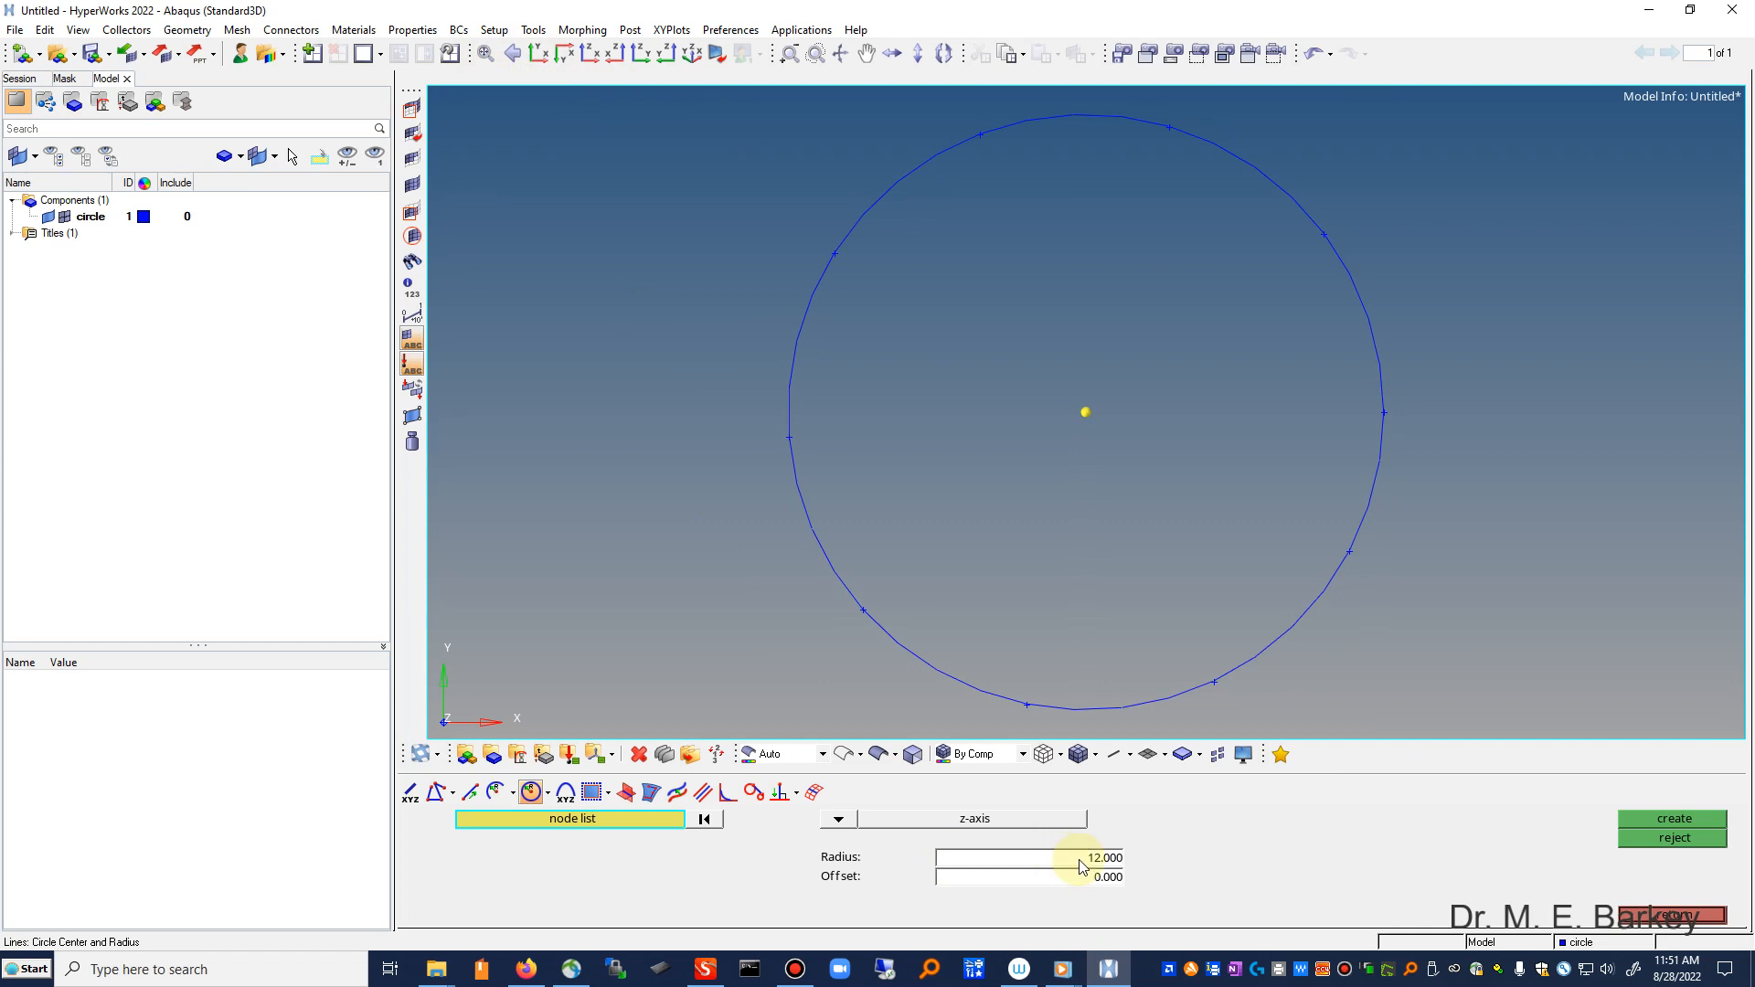
Step: Create a concentric inner circle of radius 10.875 about the origin node
left_click(1081, 867)
type("10.875")
left_click(1430, 831)
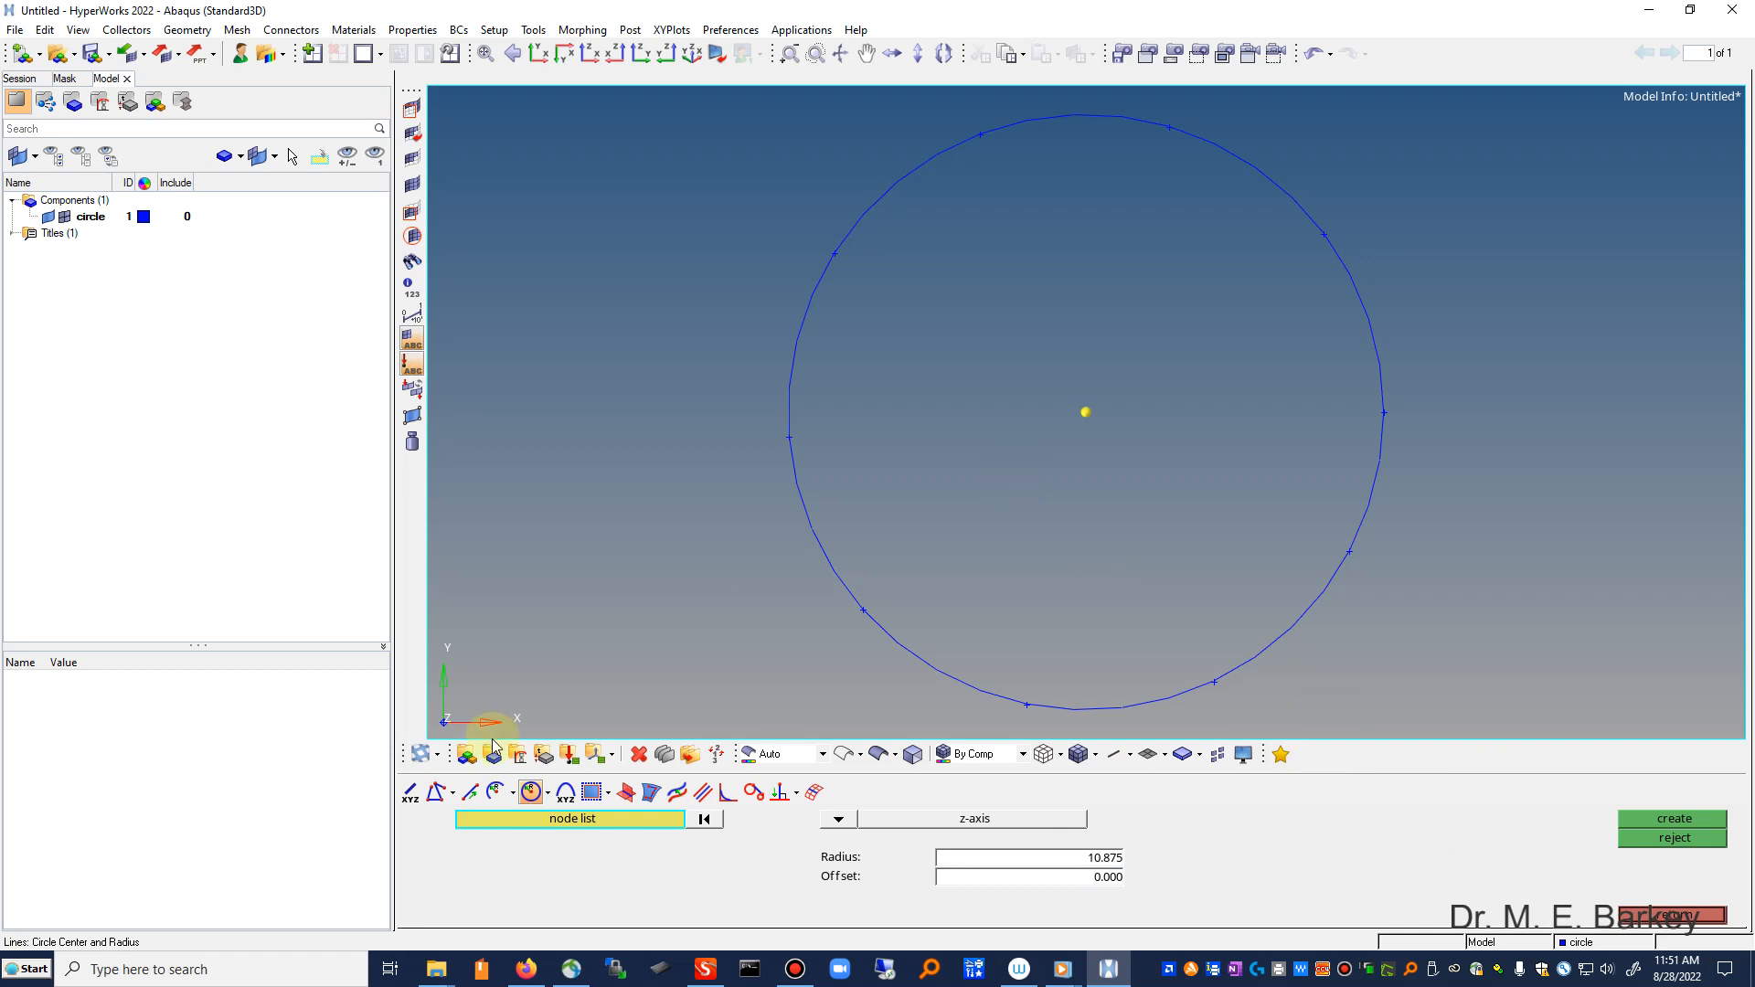
left_click(1086, 412)
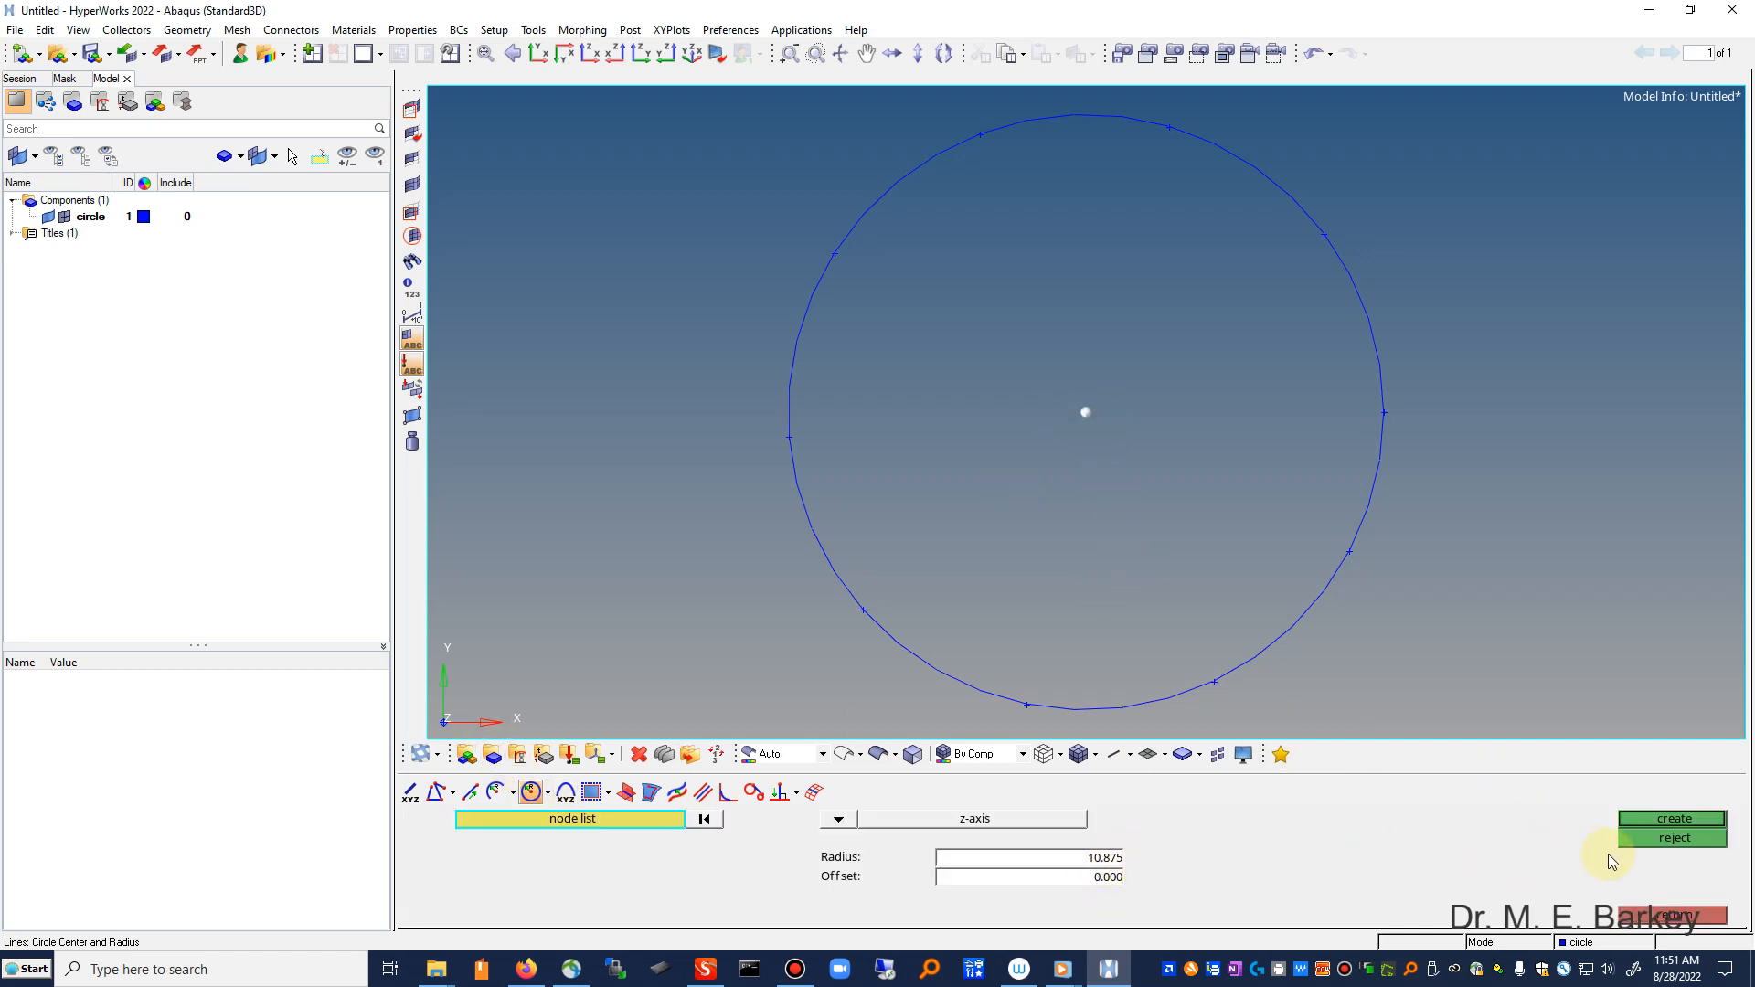
left_click(1647, 819)
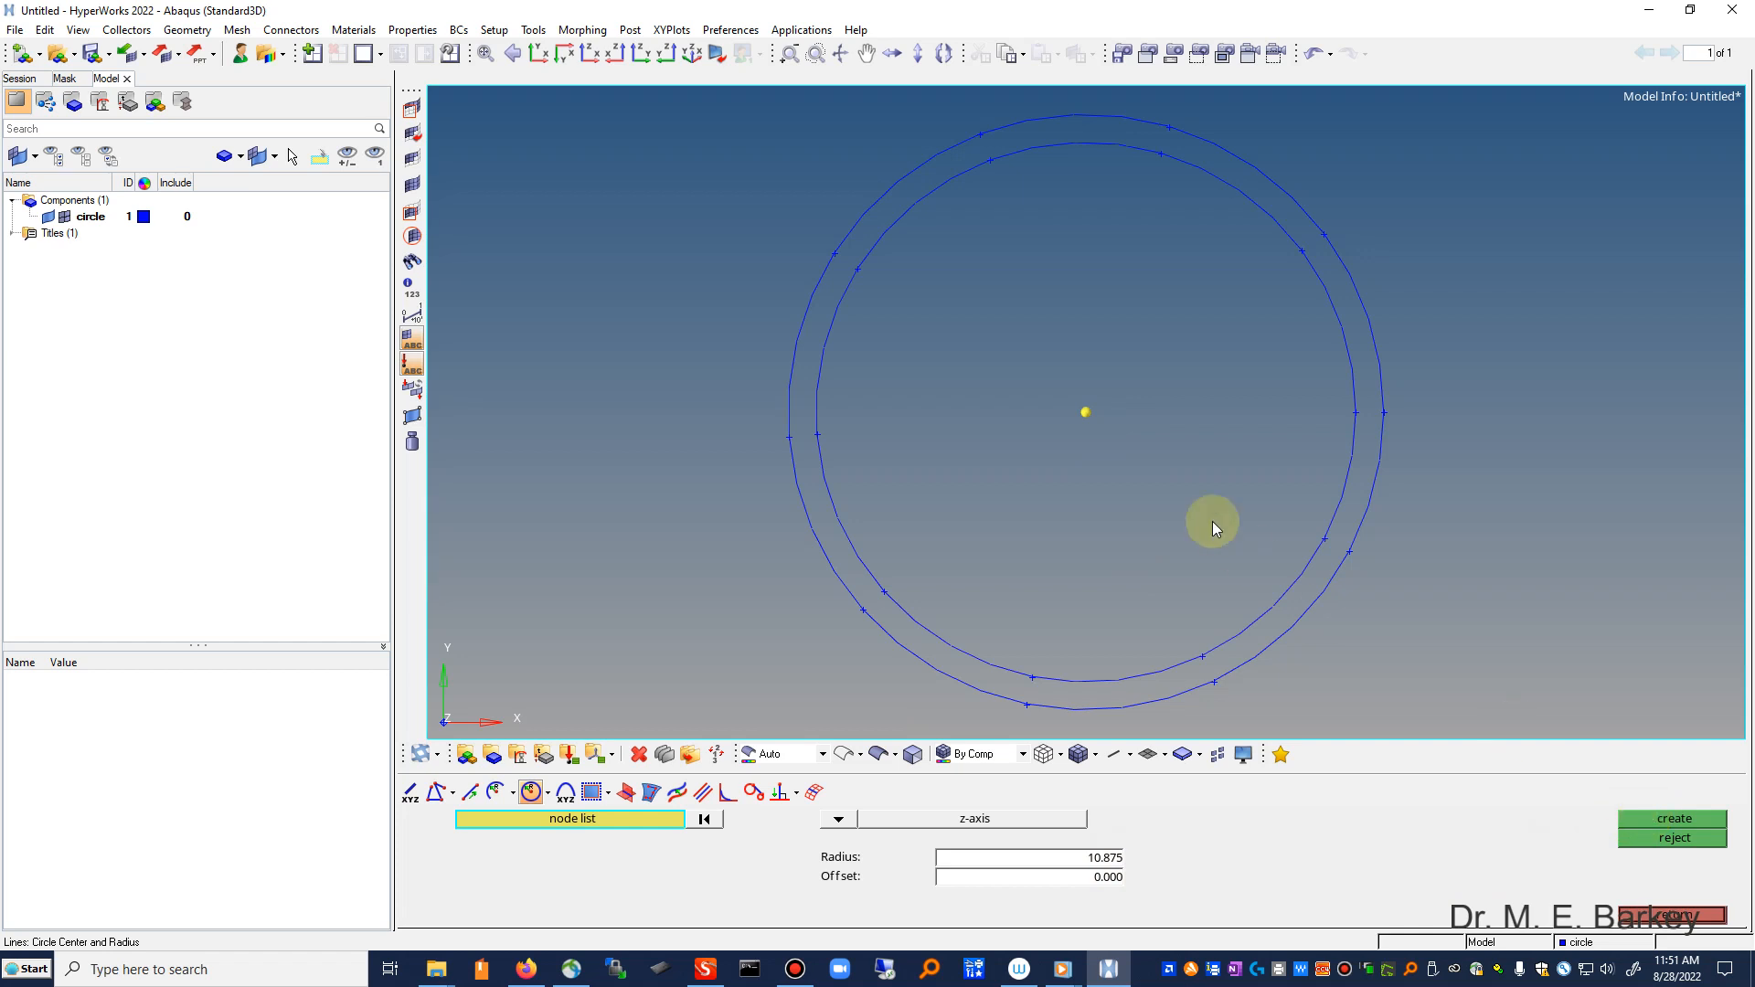
left_click(1673, 915)
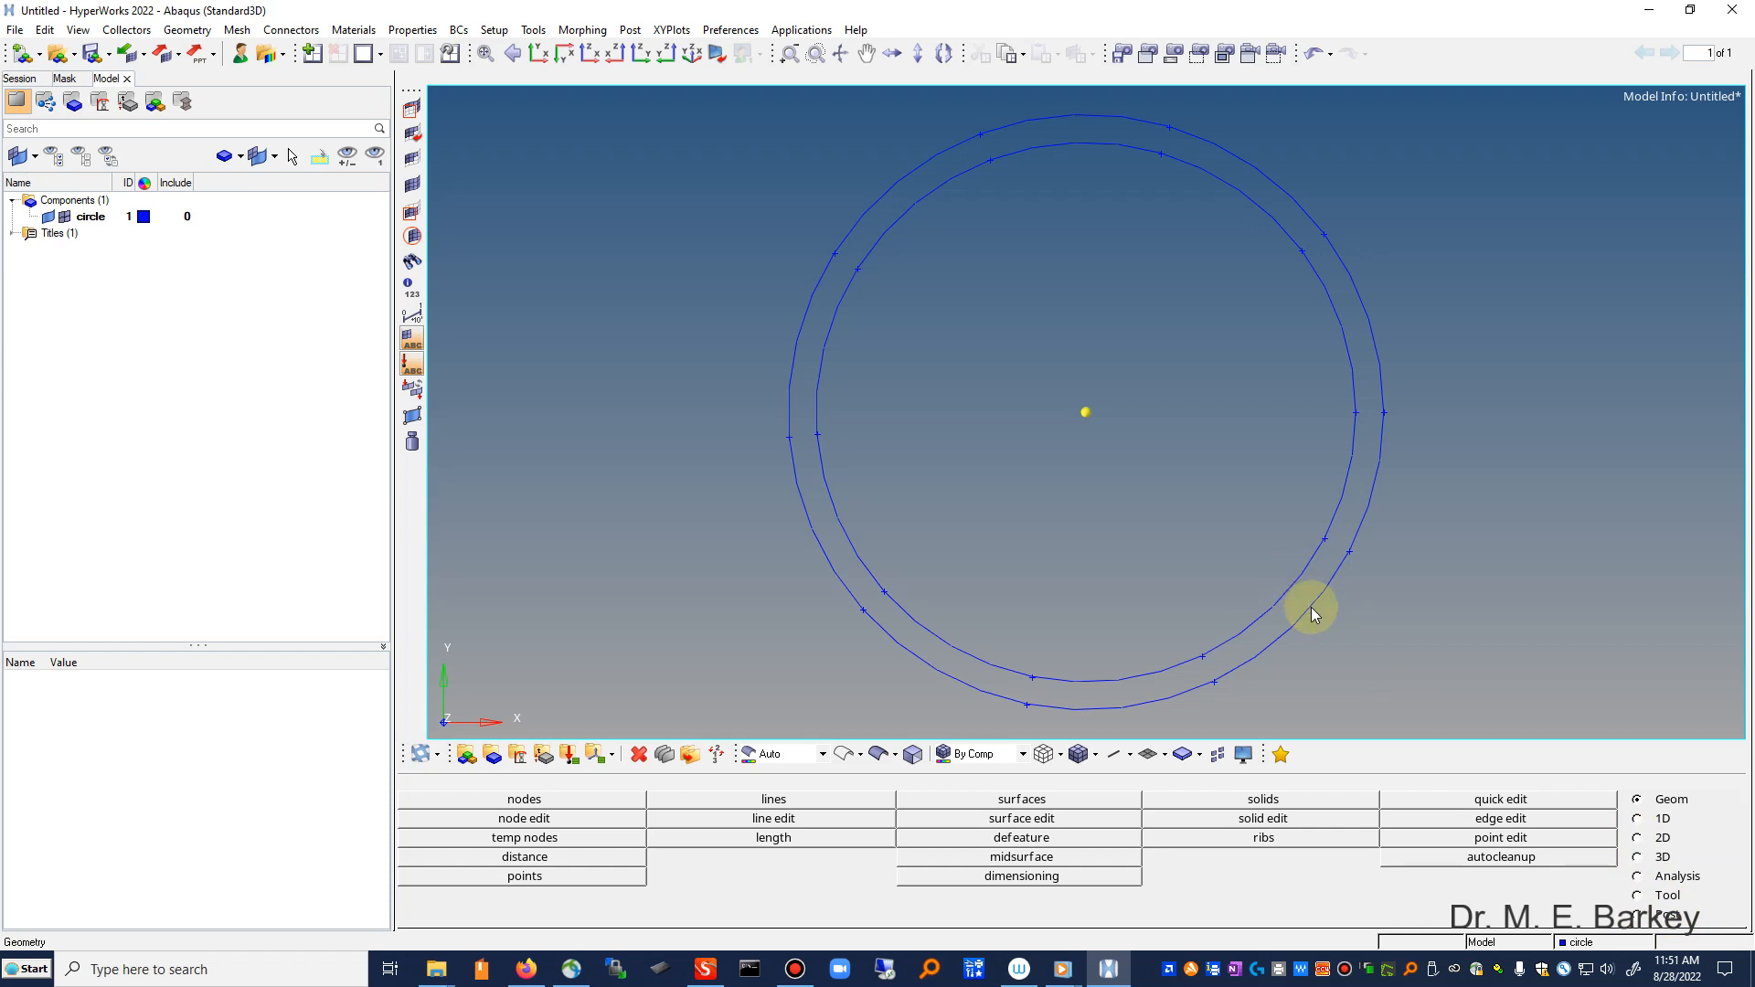
Step: Create a 2D ruled mesh without a surface between the outer and inner circle lines
left_click(1637, 838)
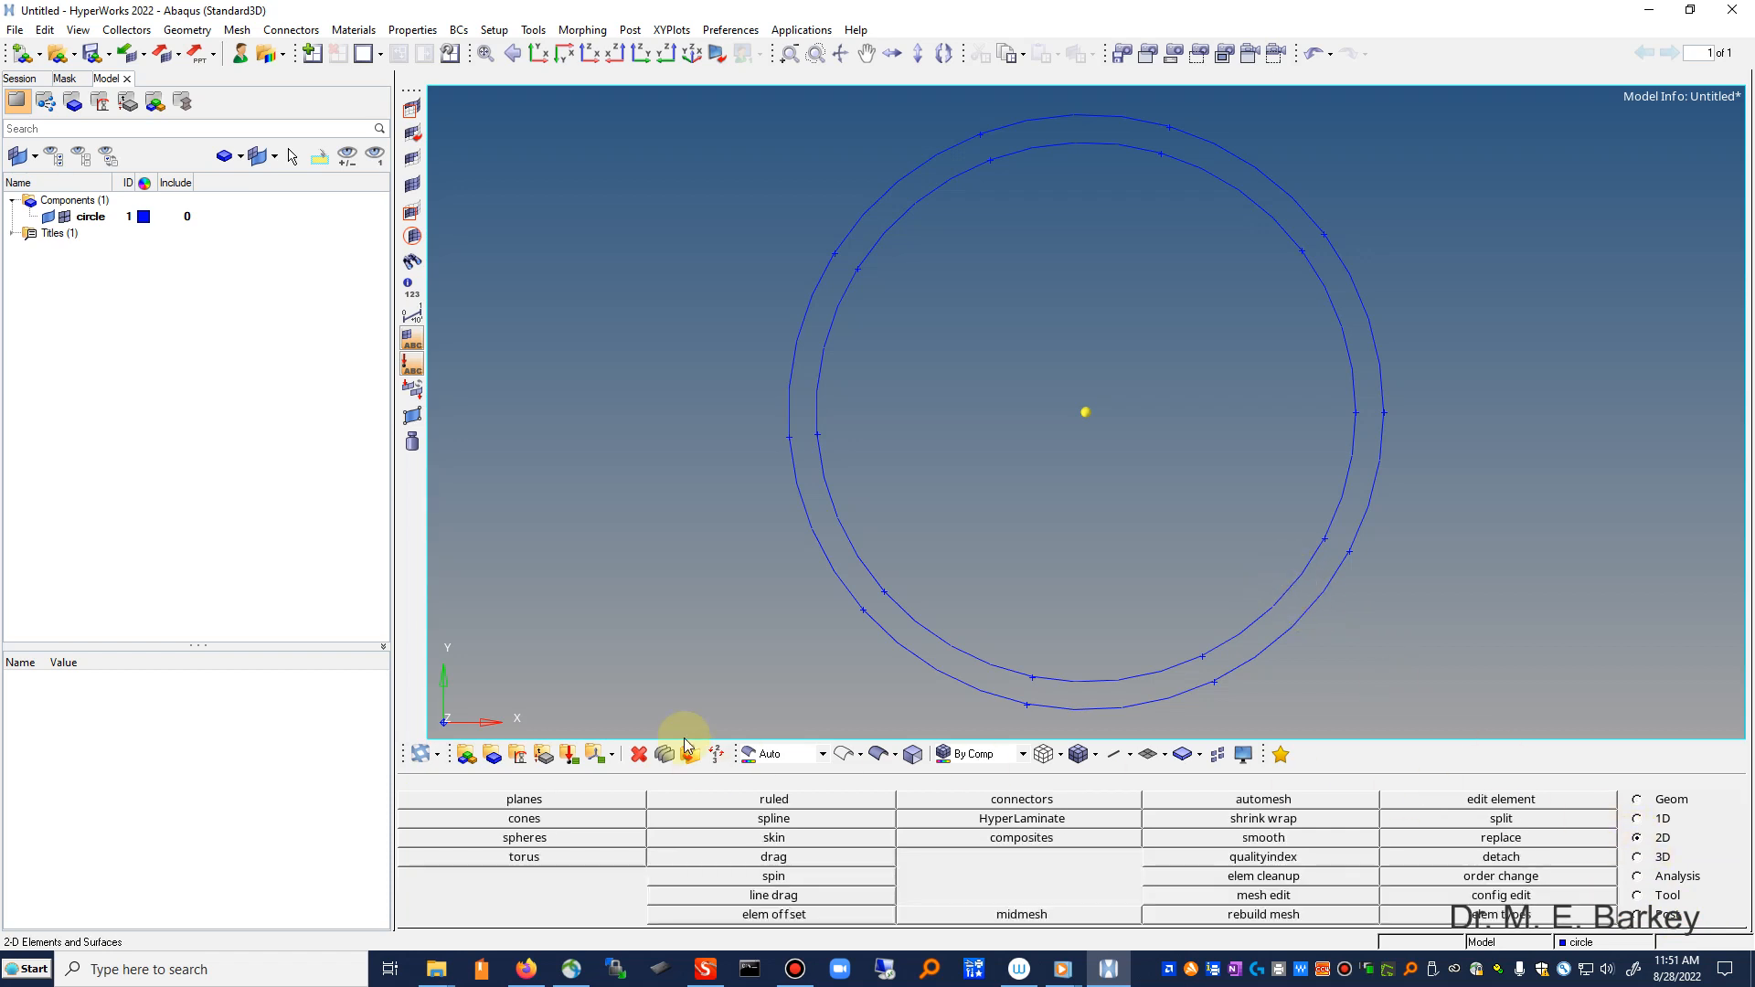
left_click(766, 801)
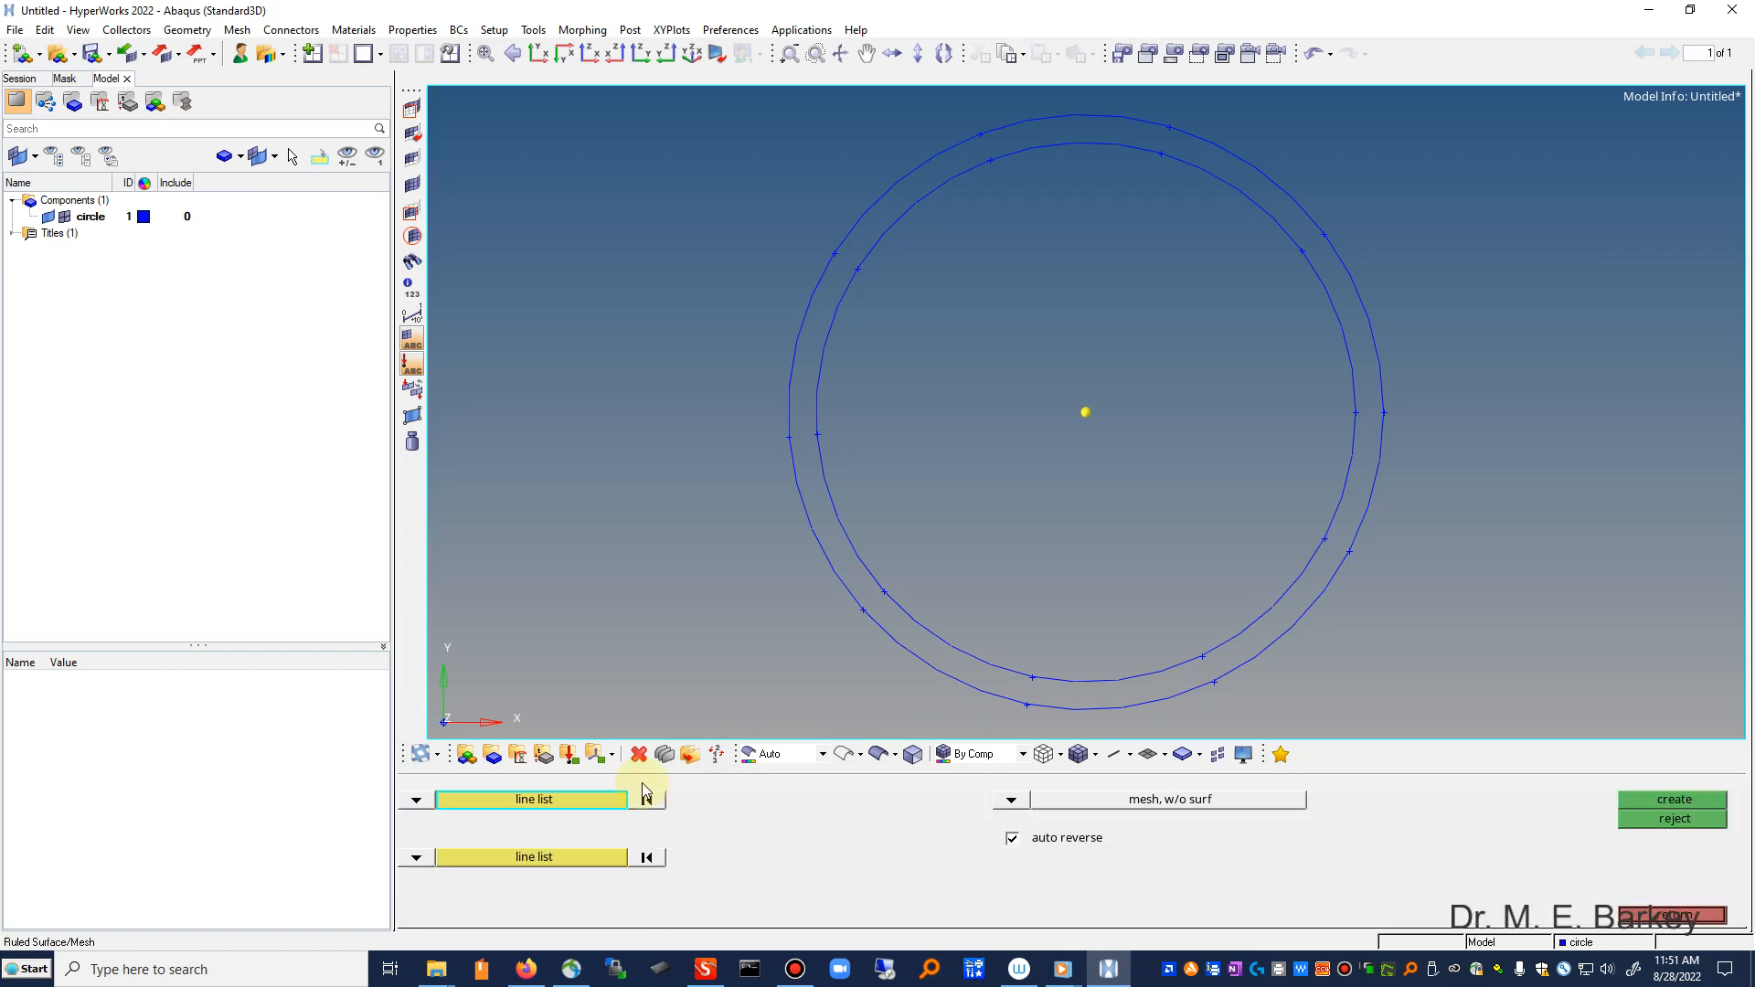
left_click(524, 801)
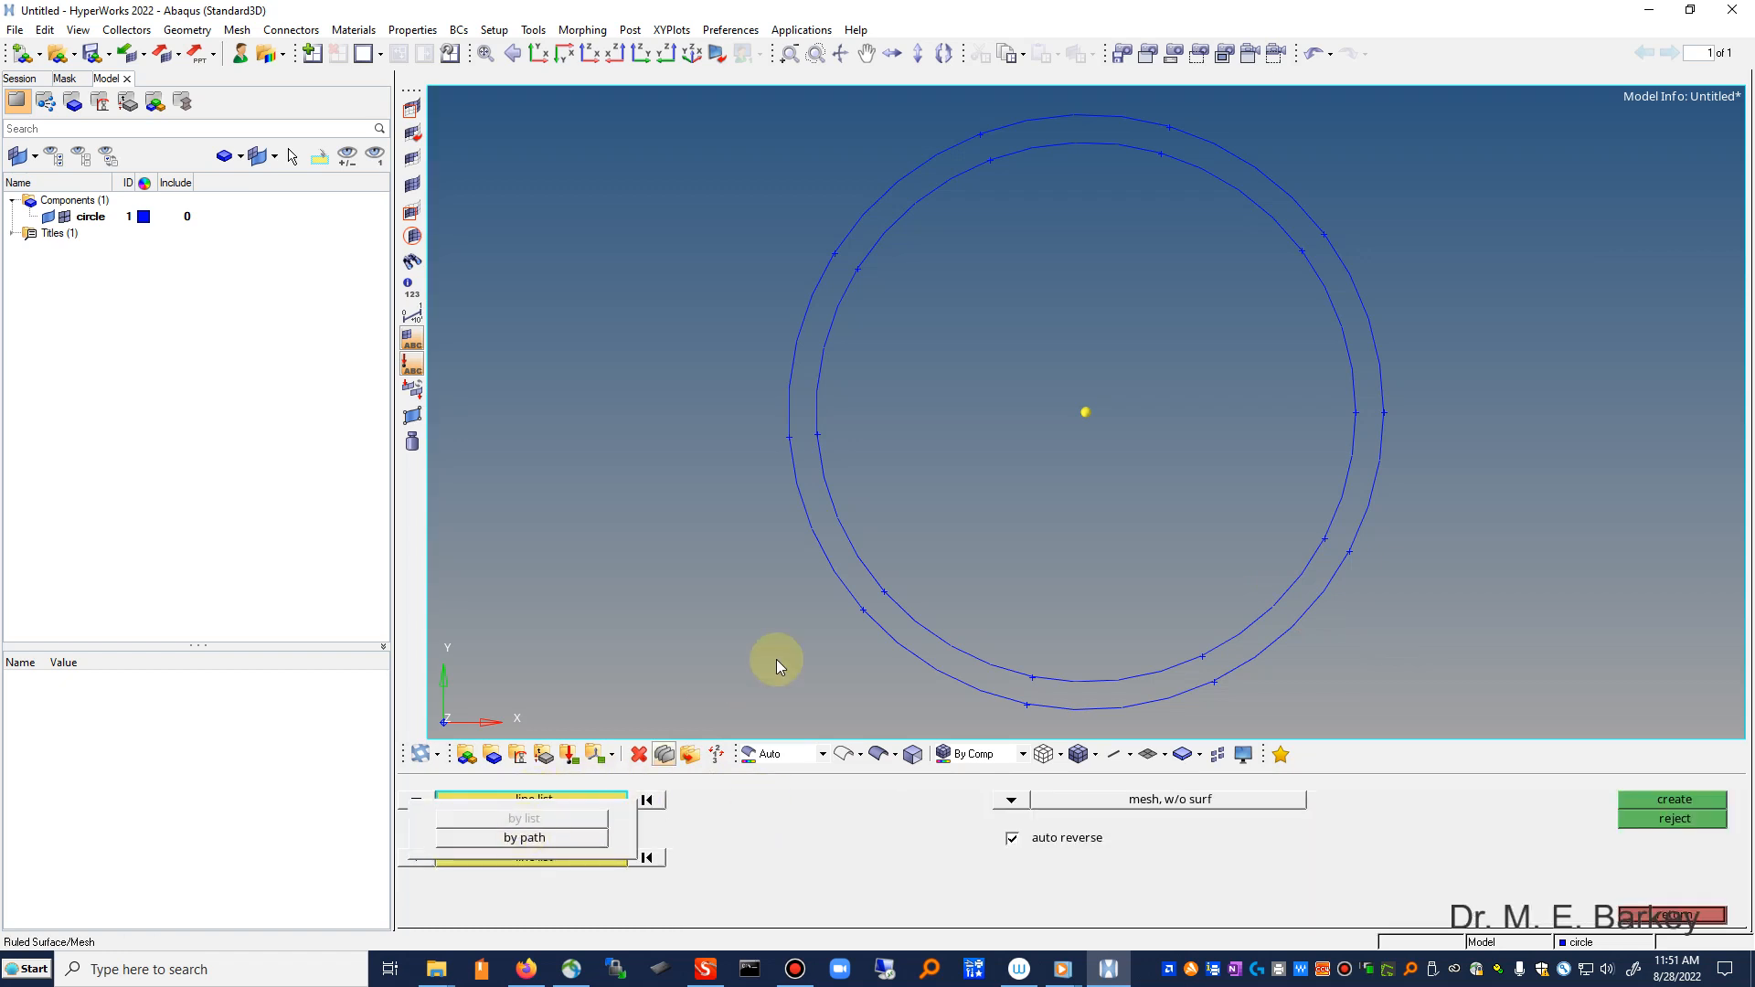
left_click(843, 586)
left_click(510, 853)
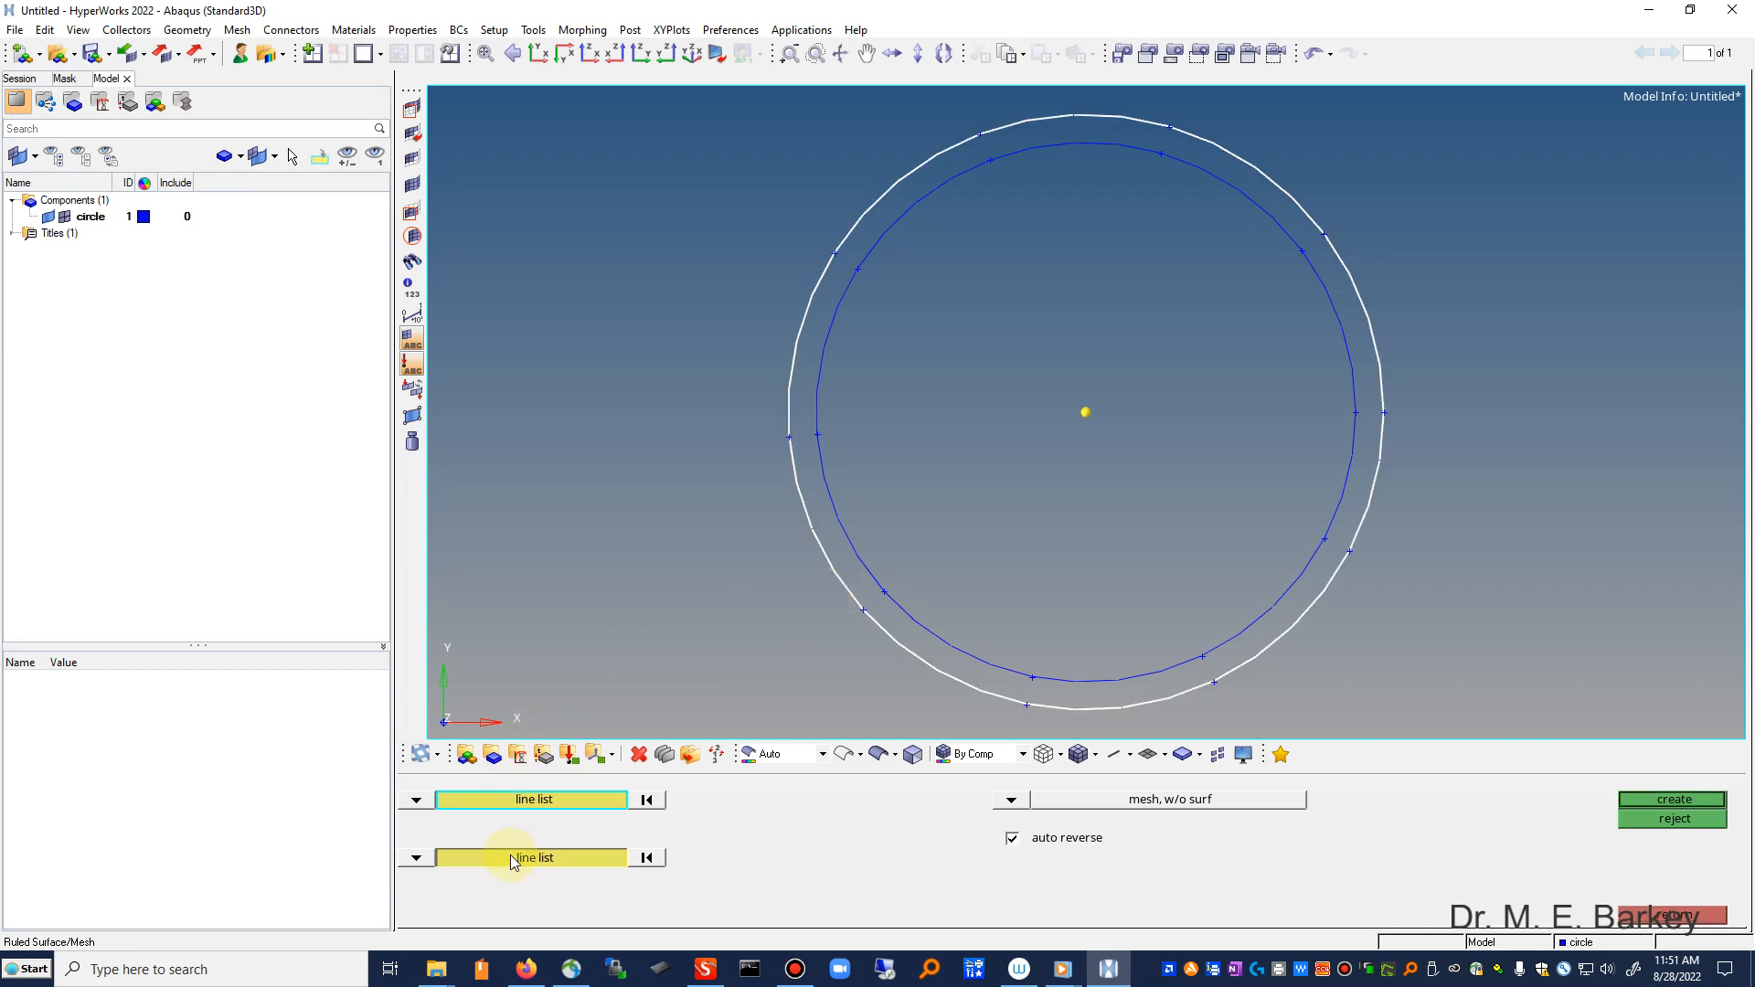
left_click(855, 556)
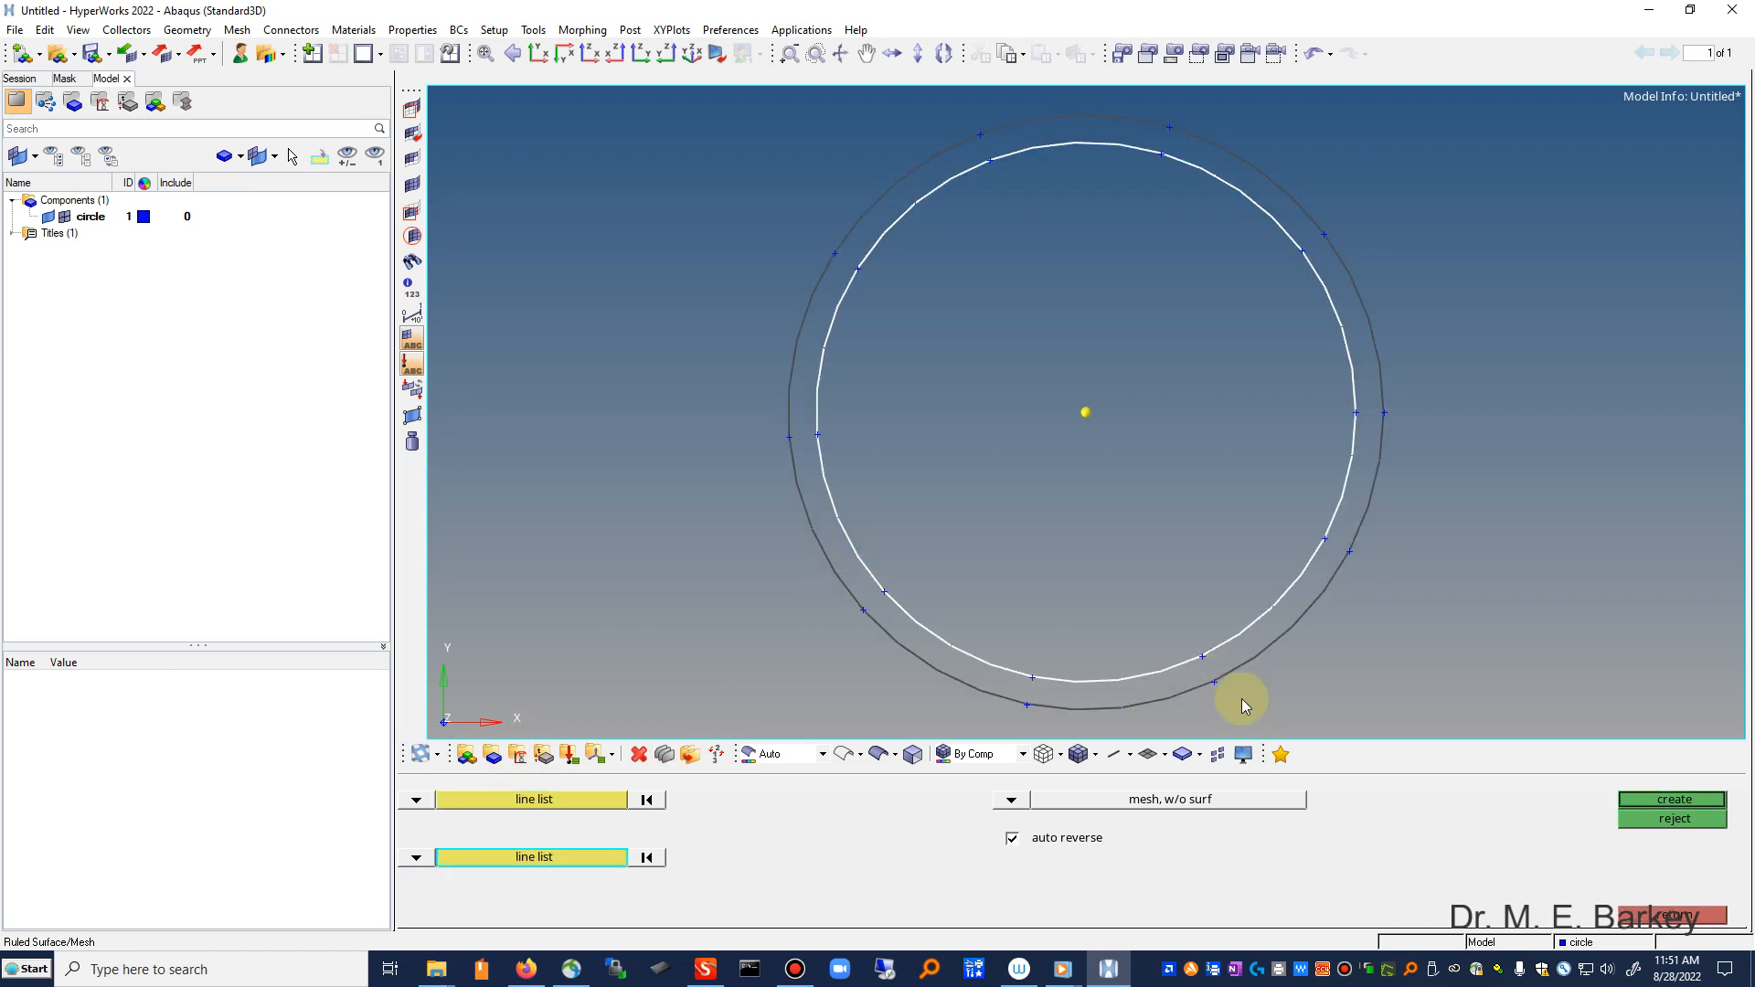
left_click(1012, 801)
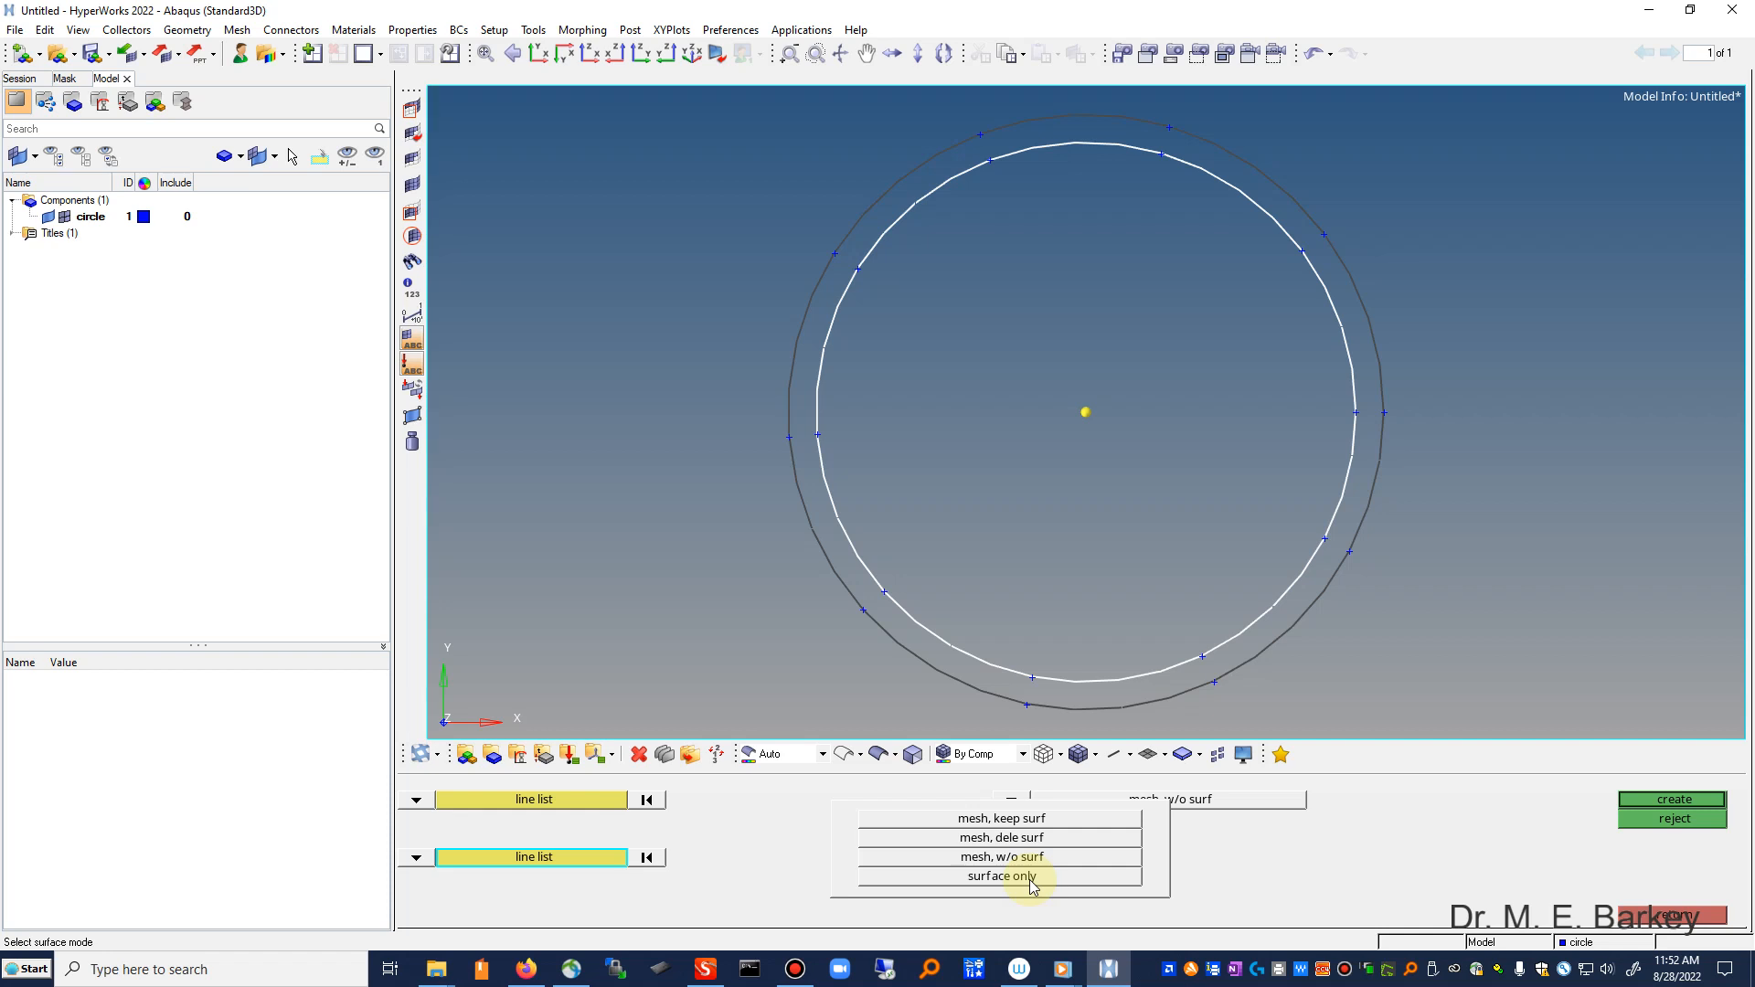
left_click(1051, 858)
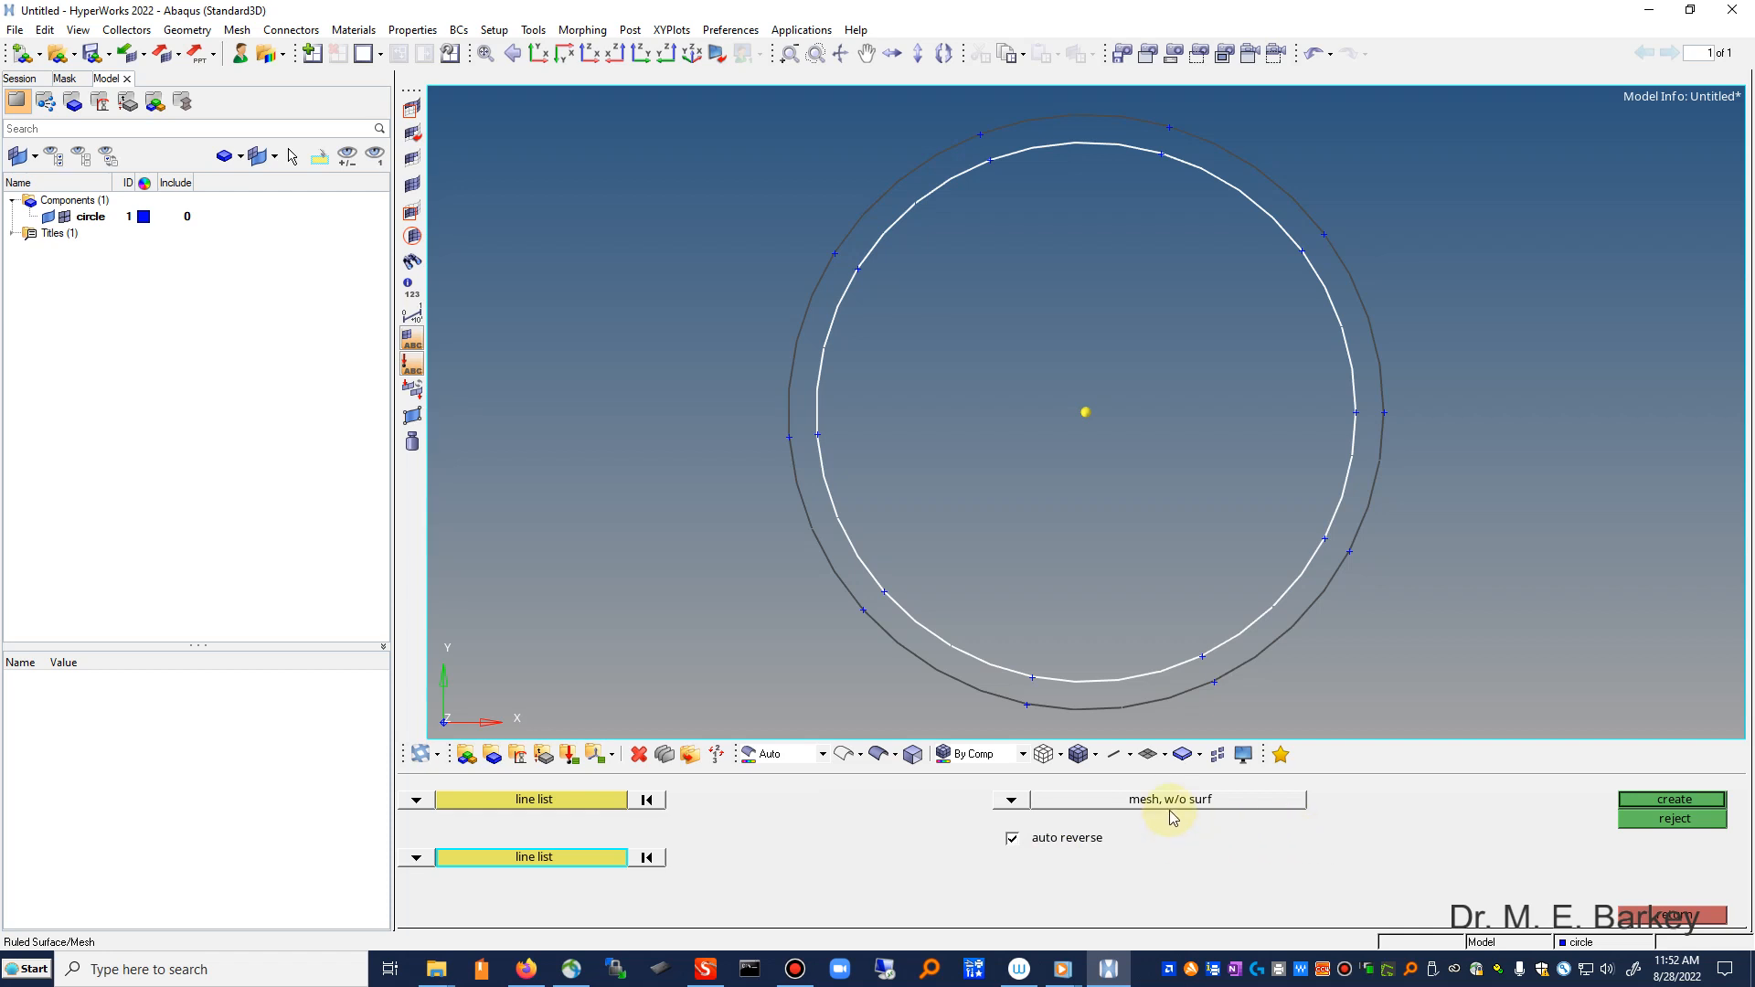
left_click(1686, 800)
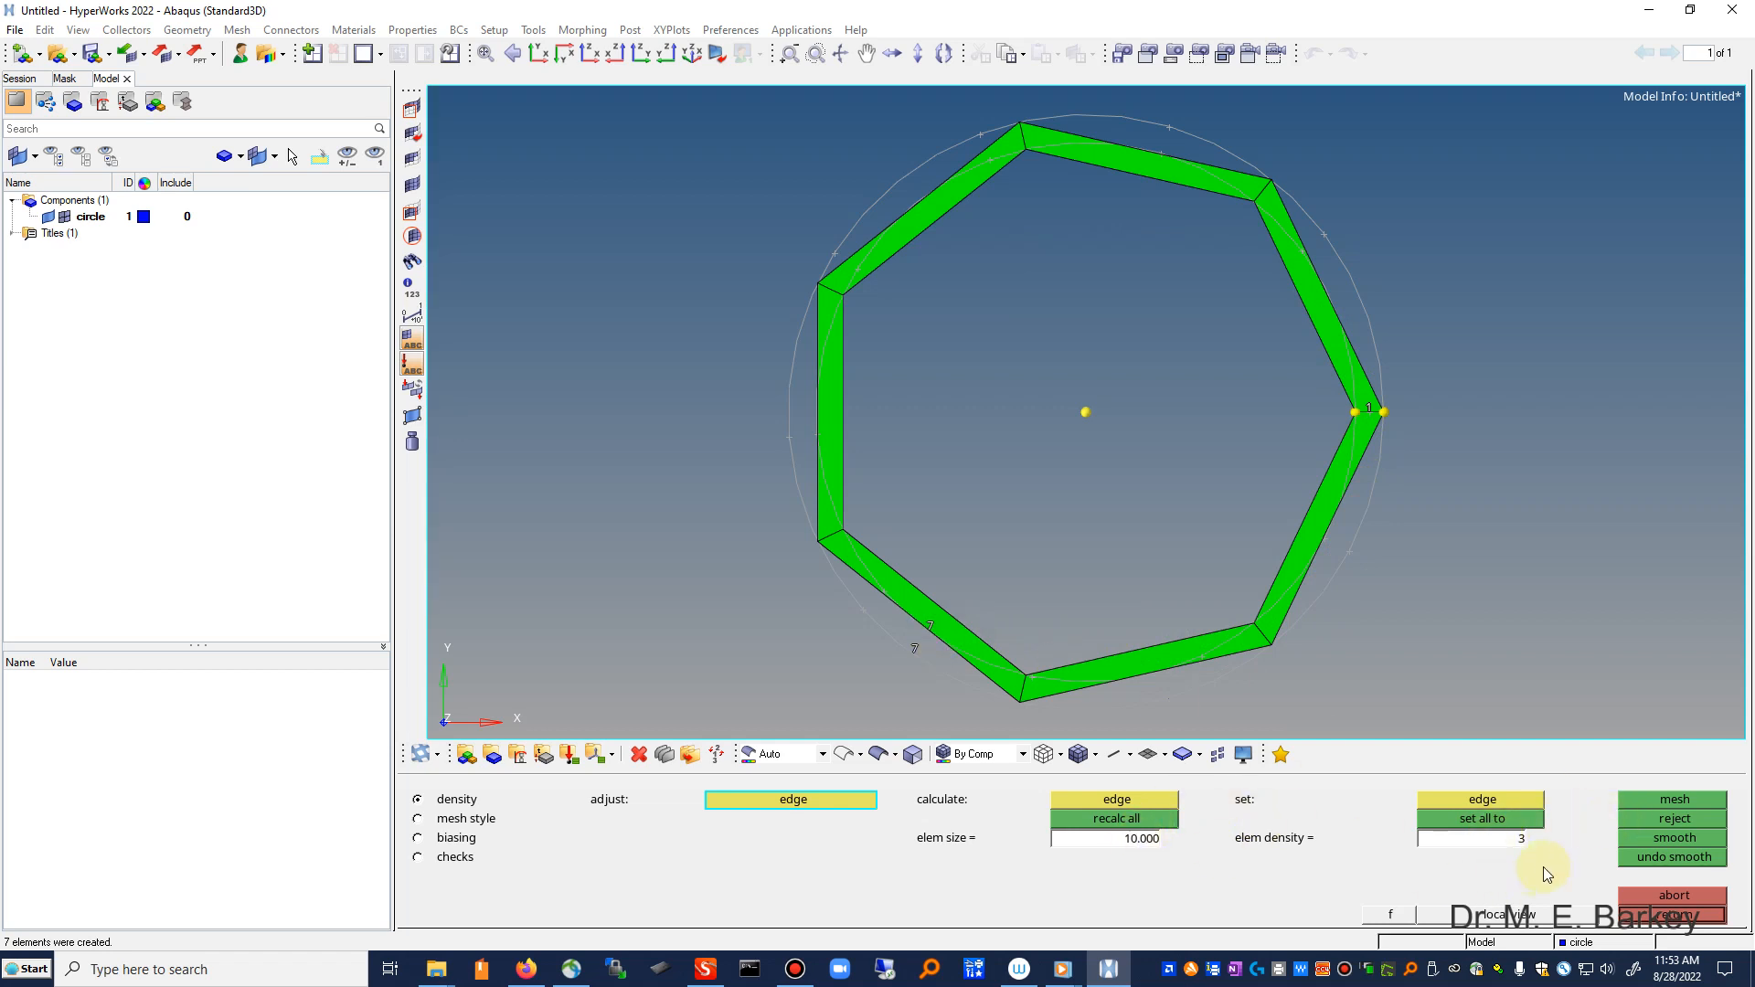
Step: Remesh the ring with an element density of 72 around both circles and 5 through the wall, and accept the mesh
left_click(1507, 845)
left_click(1490, 820)
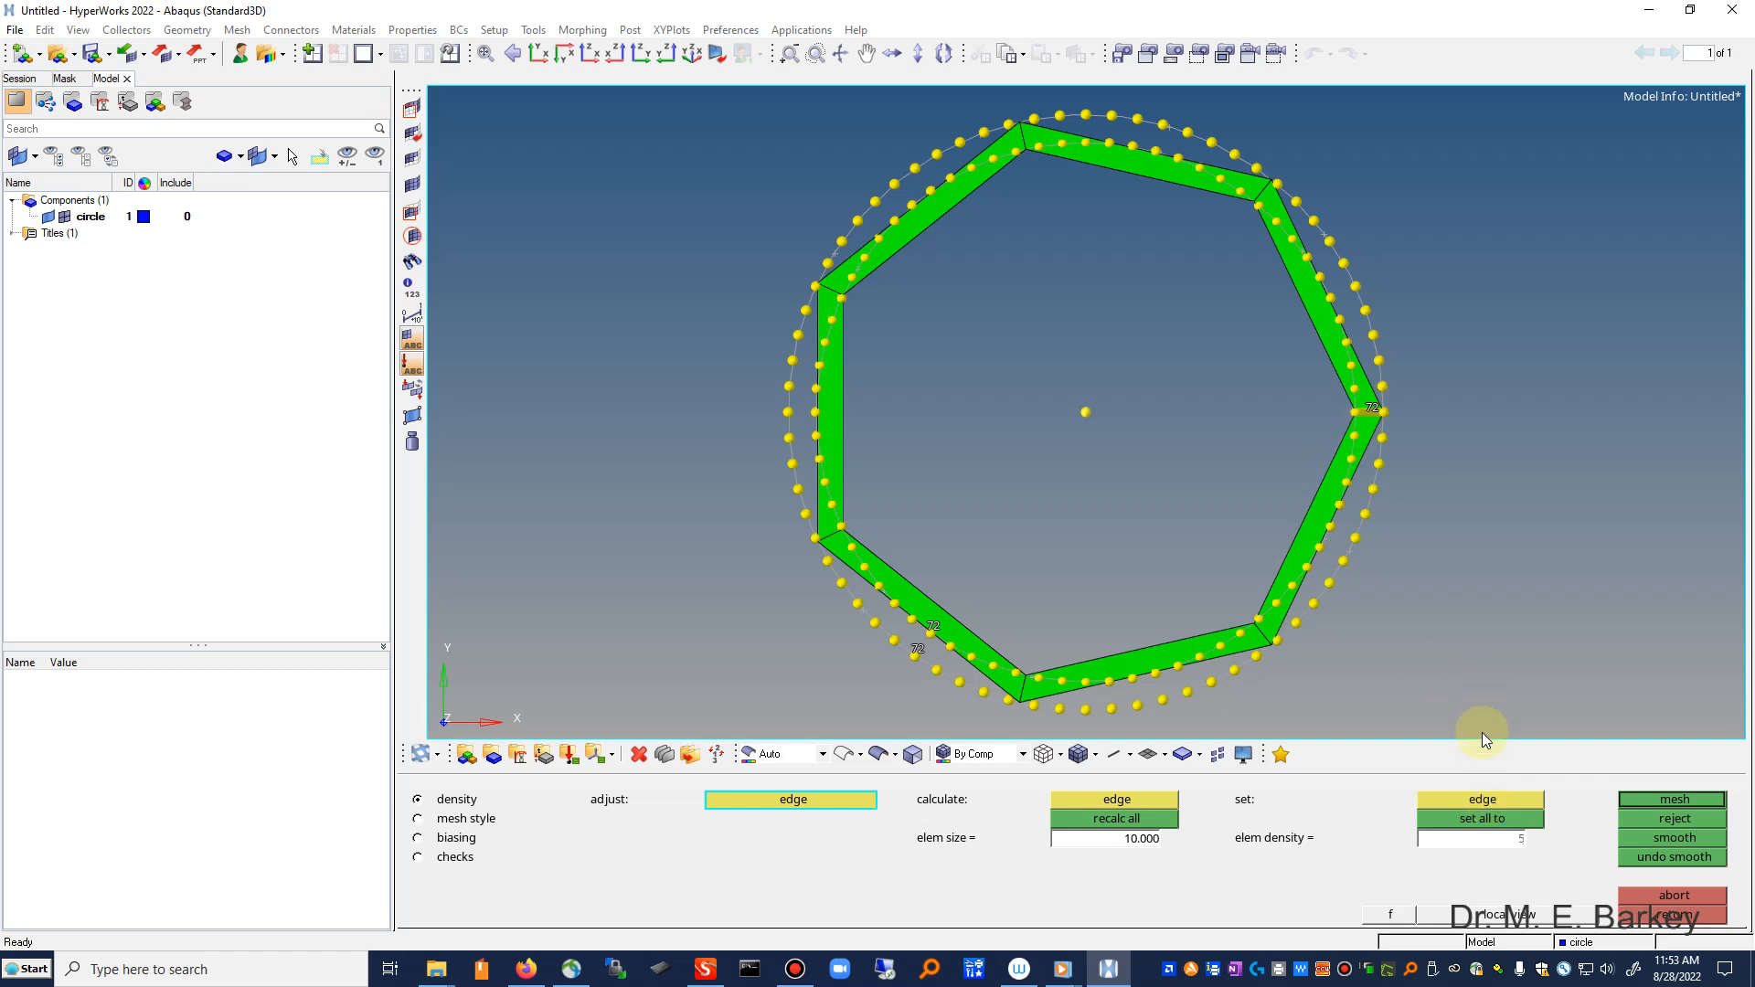
left_click(1478, 799)
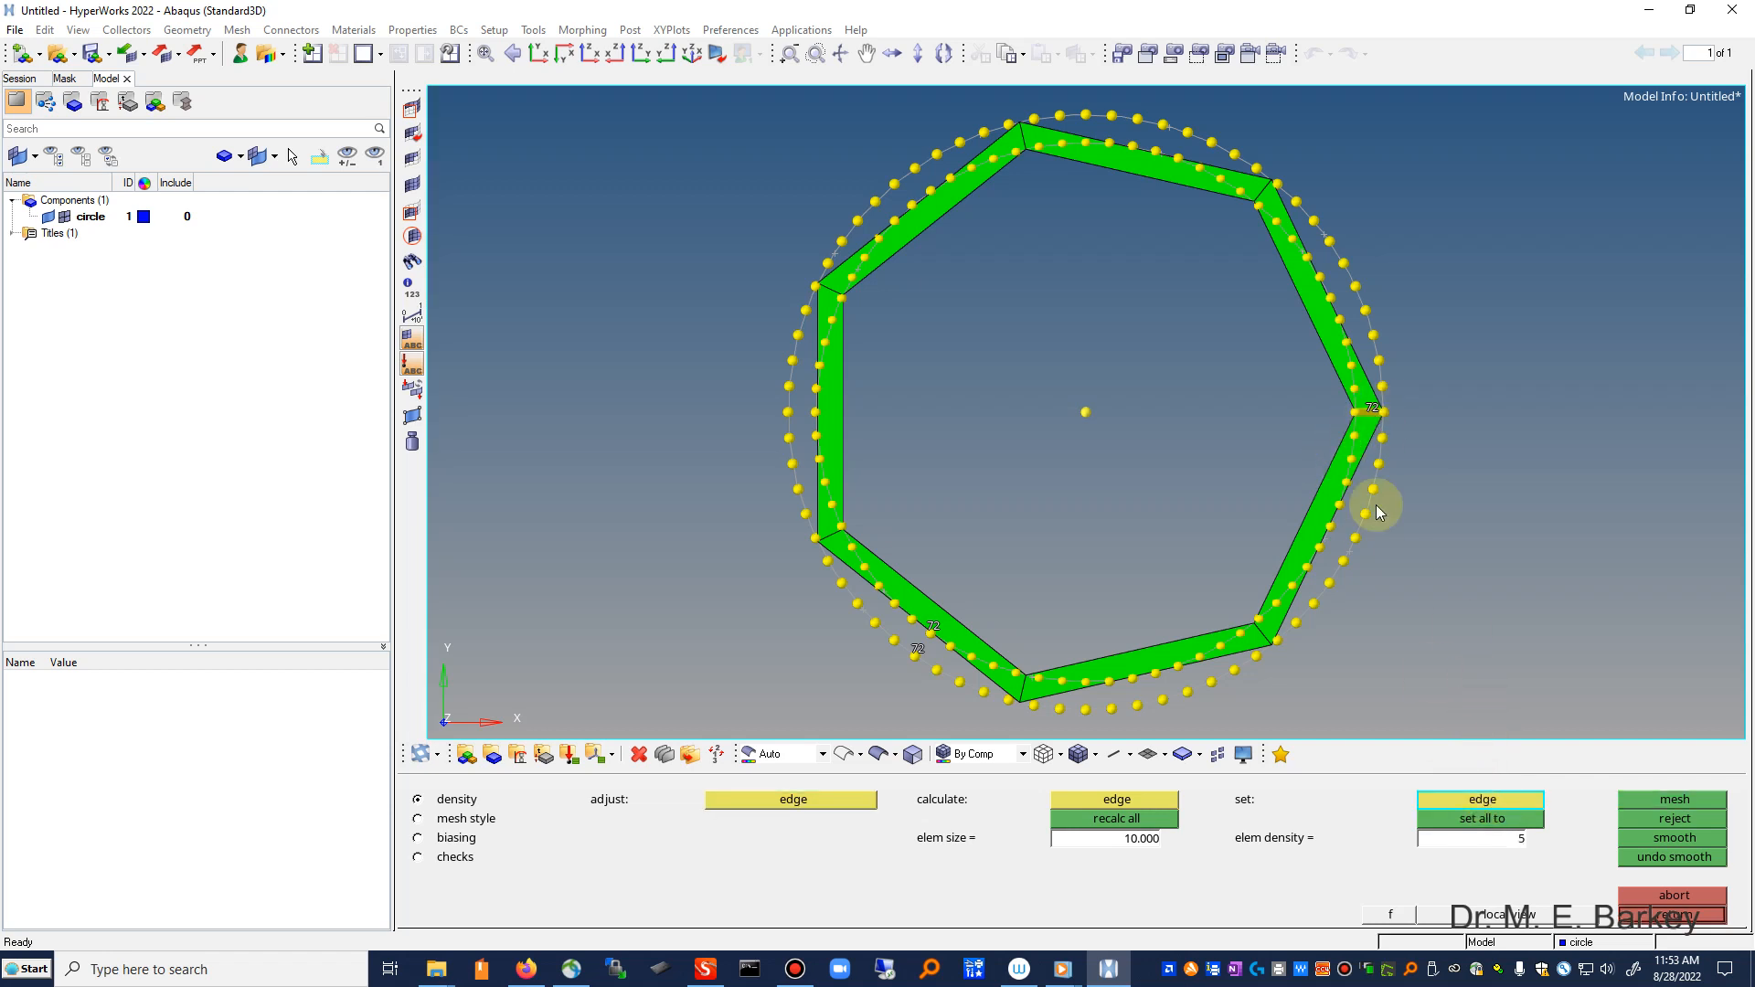
left_click(1373, 404)
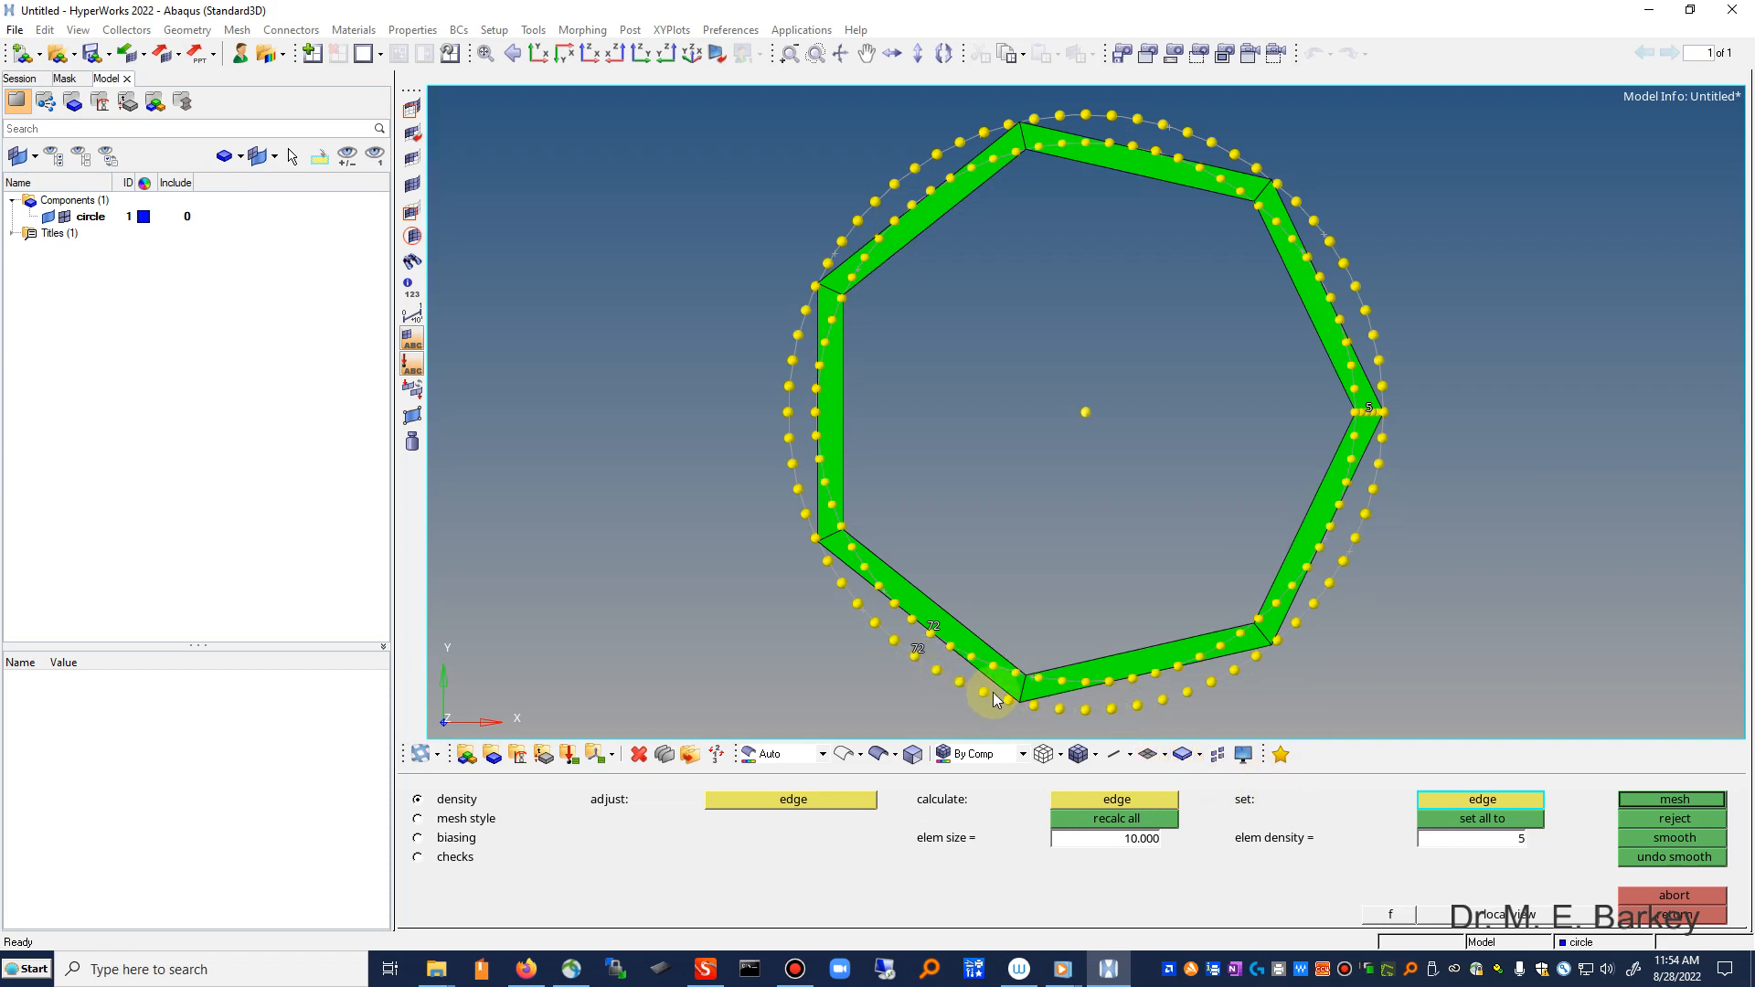
left_click(1692, 799)
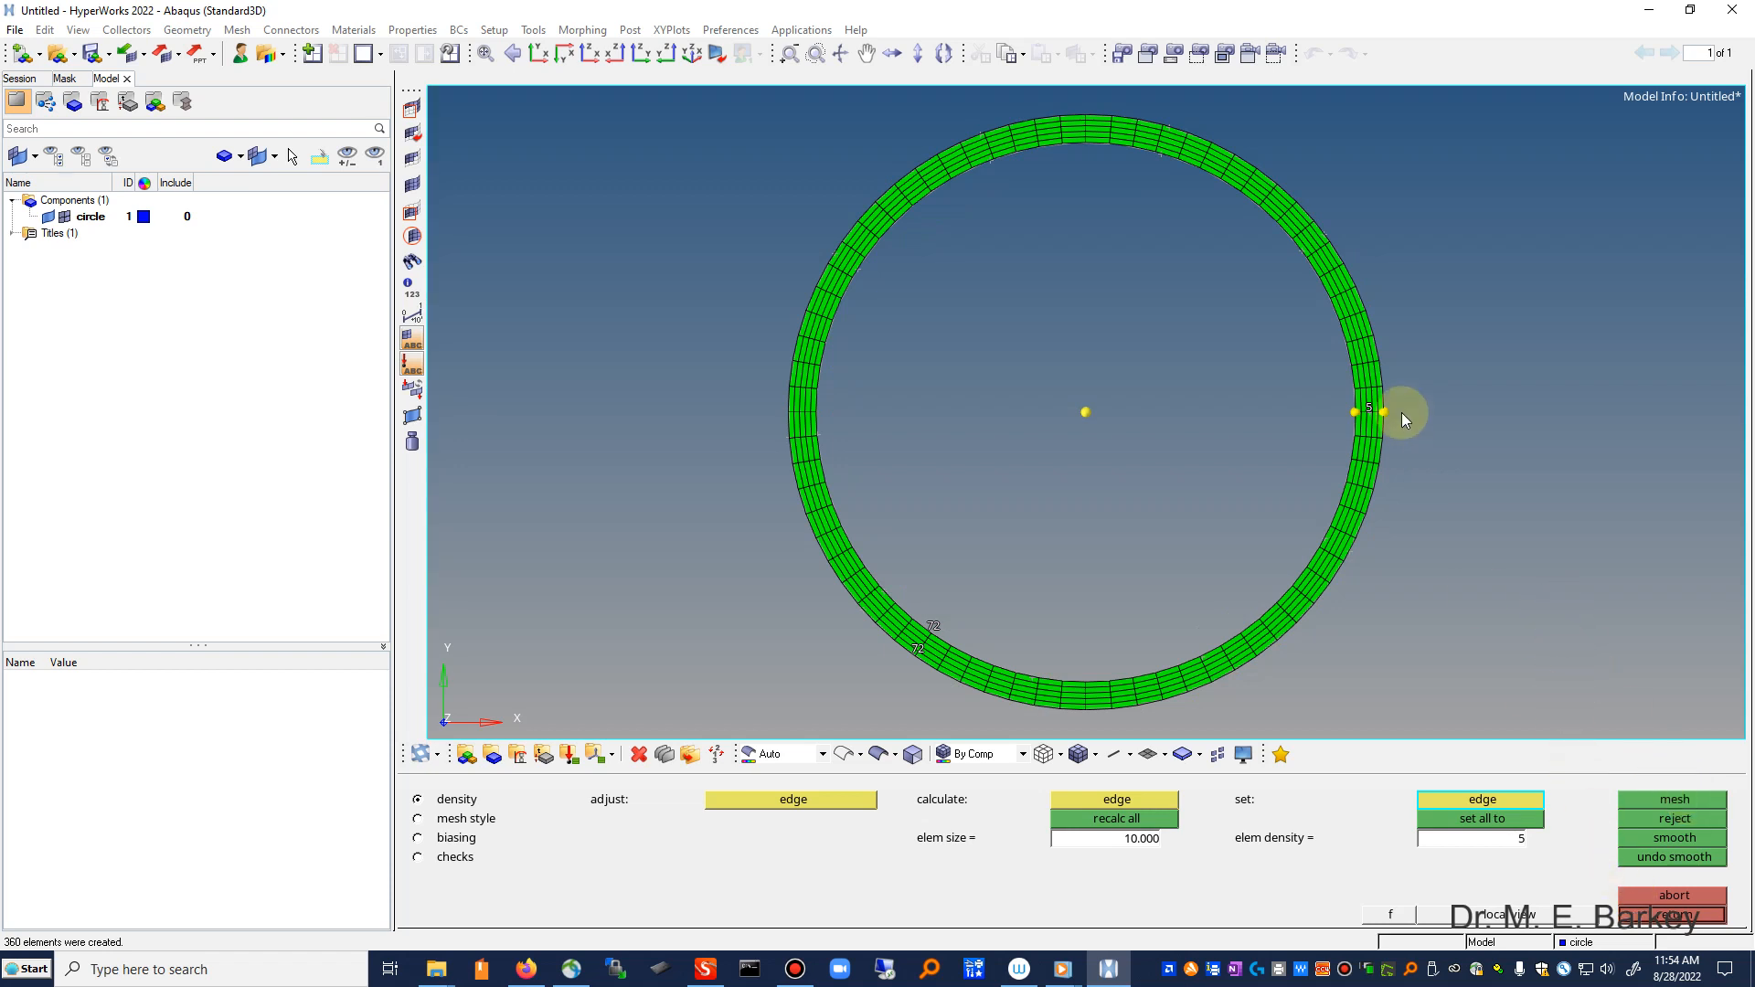
left_click(1671, 916)
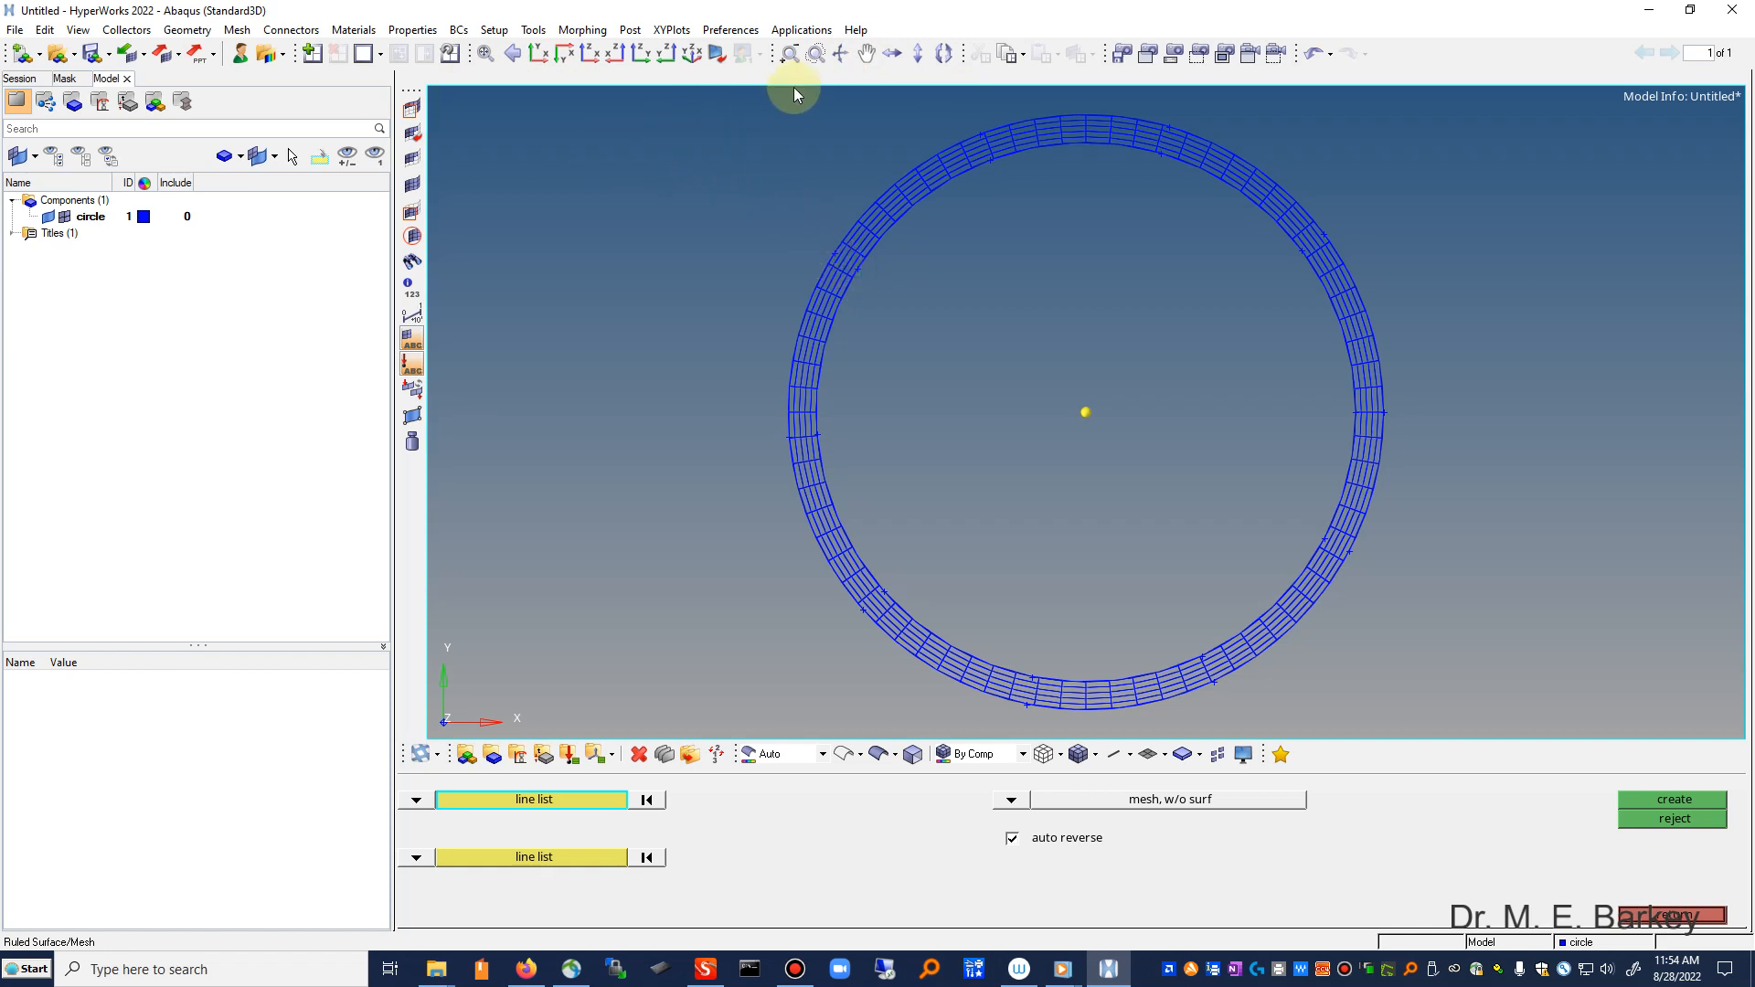
Step: Compare the ring's mesh edges with the circle lines up close, and switch off the circle component's geometry display
left_click(814, 55)
left_click_drag(854, 294, 805, 270)
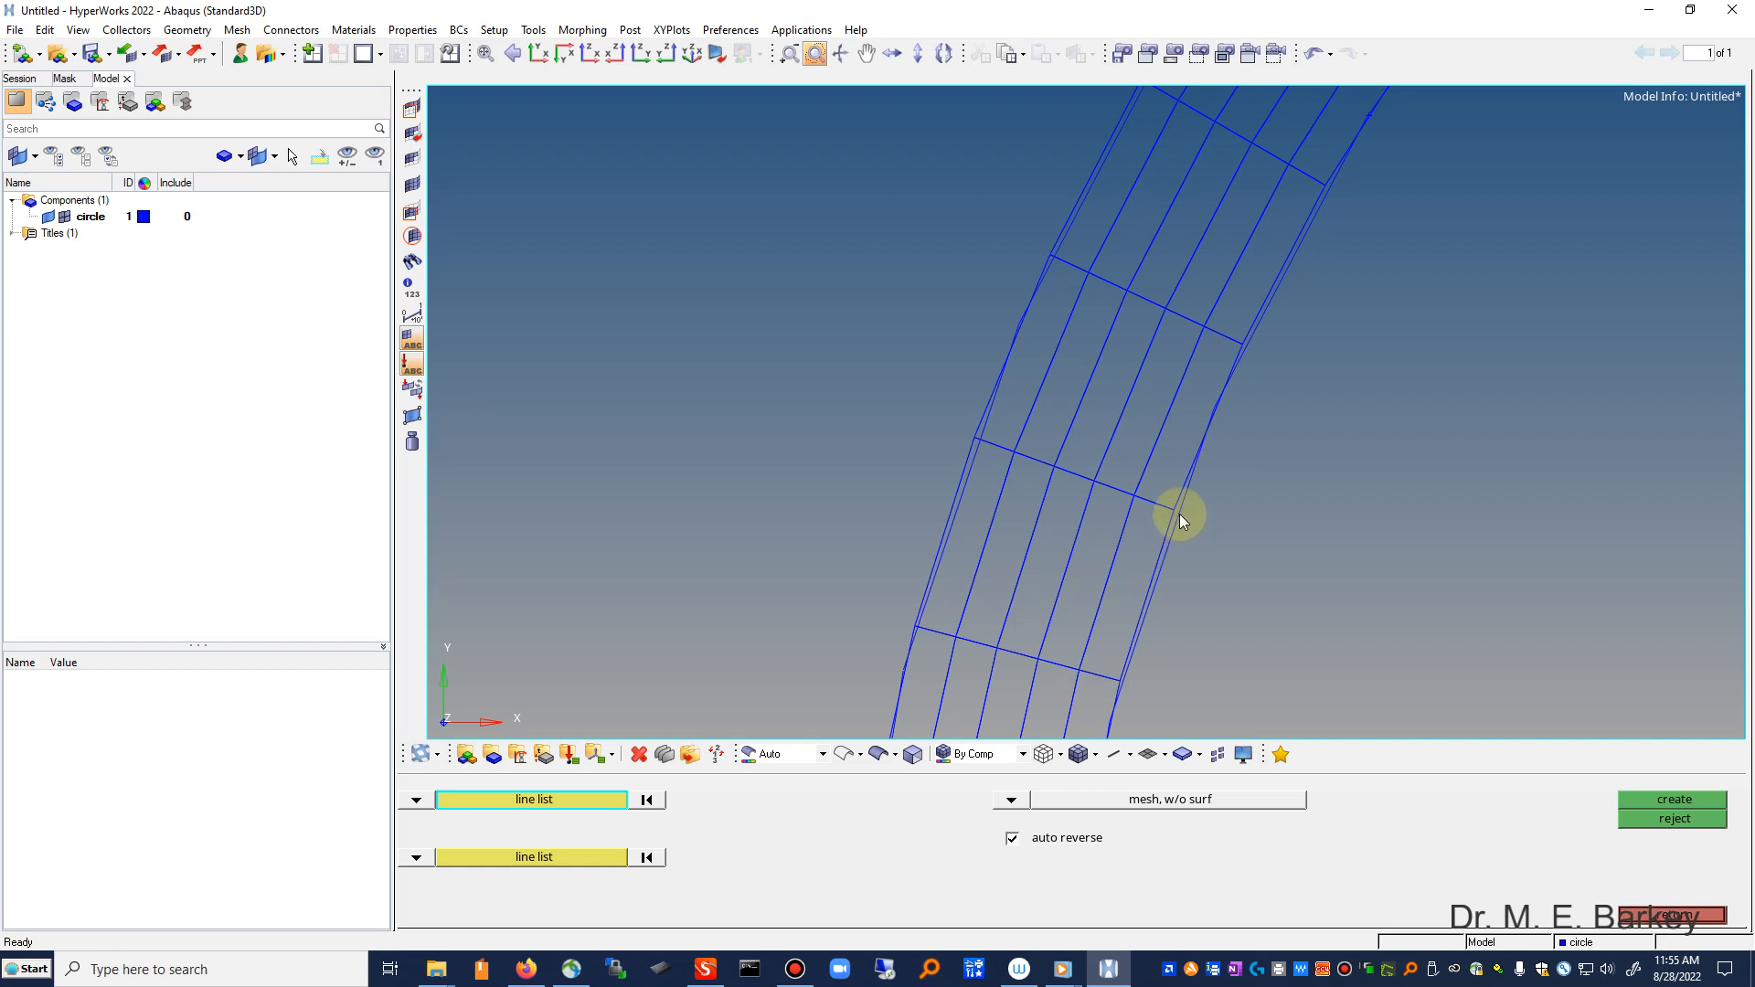
left_click(48, 219)
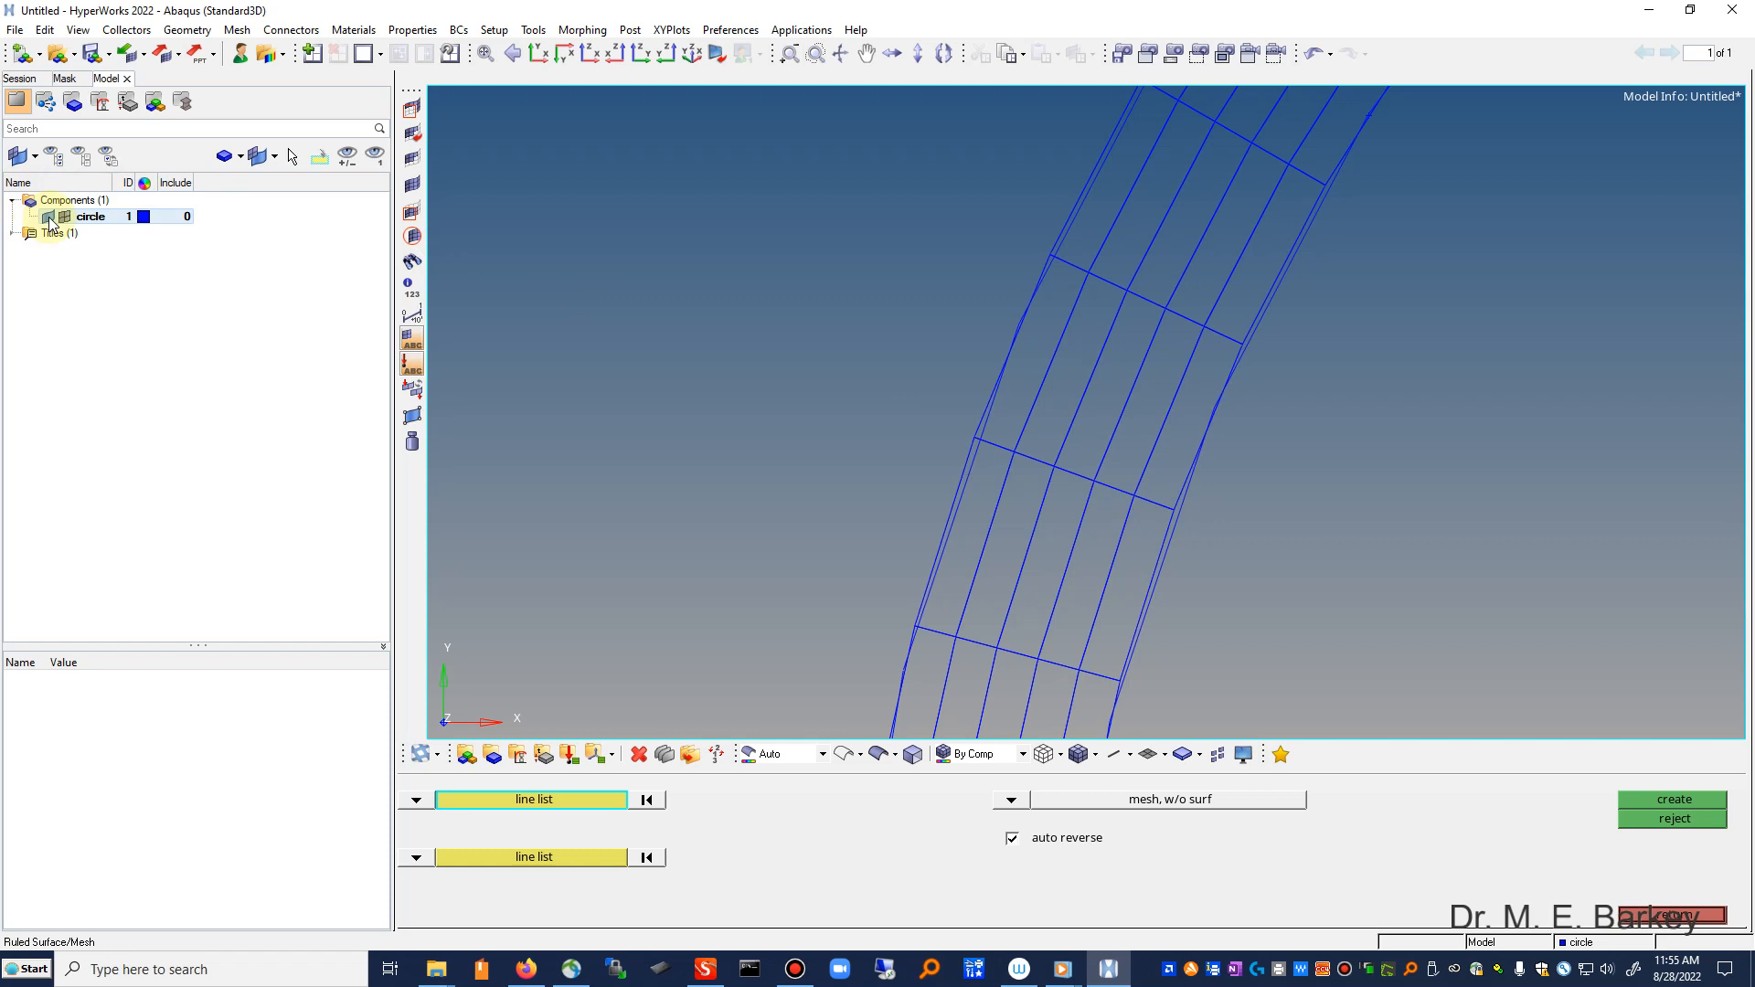
Step: Toggle the circle component's geometry display repeatedly to compare the circle lines with the mesh edges, leaving the geometry shown
left_click(48, 217)
left_click(49, 217)
left_click(48, 218)
left_click(48, 217)
left_click(49, 217)
left_click(48, 218)
left_click(49, 218)
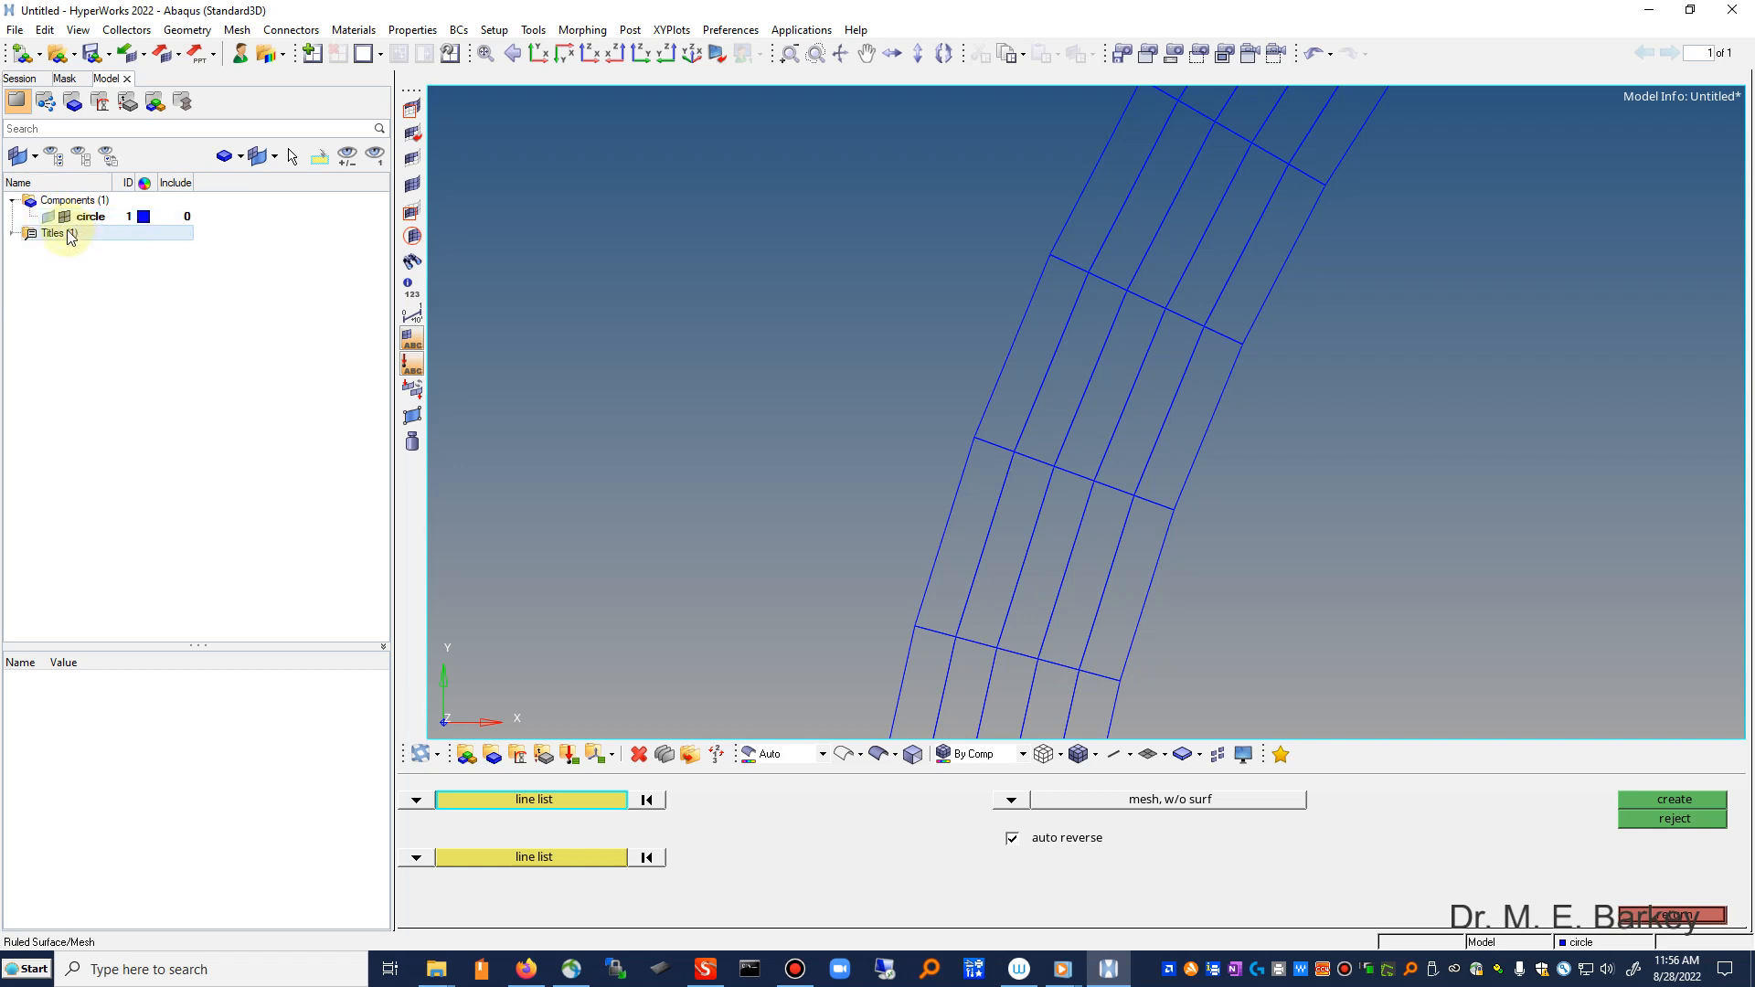
left_click(47, 218)
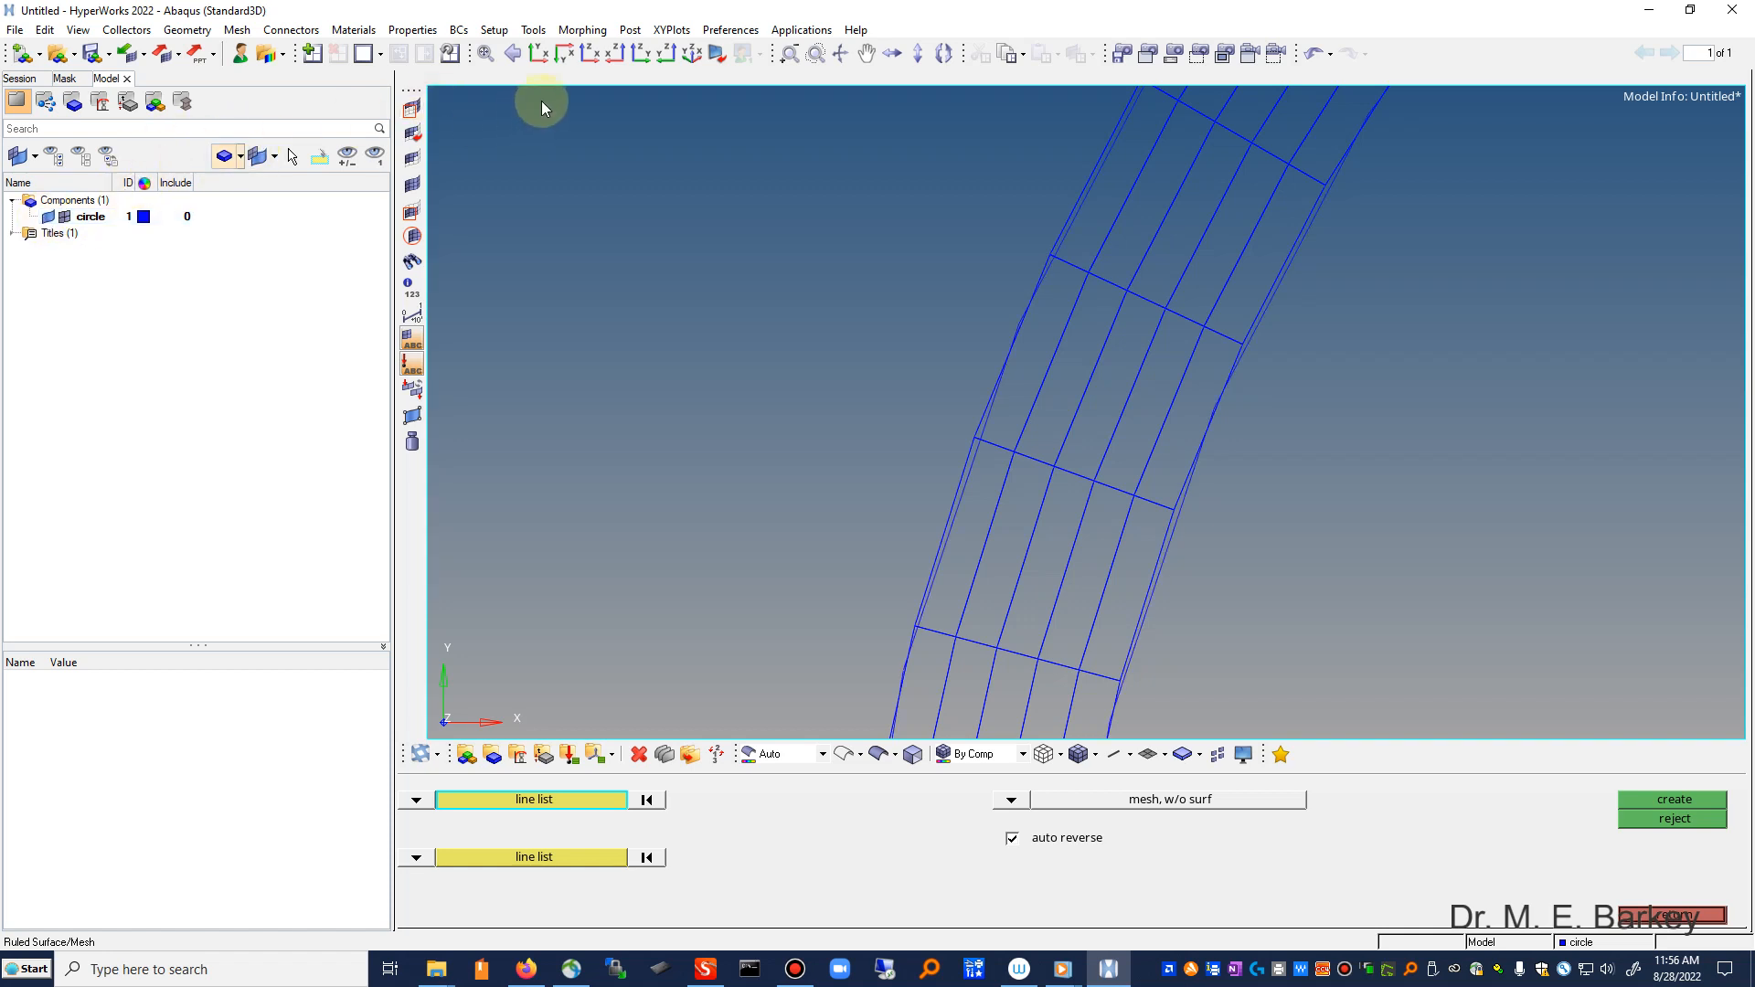
Step: Examine the whole ring mesh from an oblique angle and leave the Ruled command
left_click(485, 55)
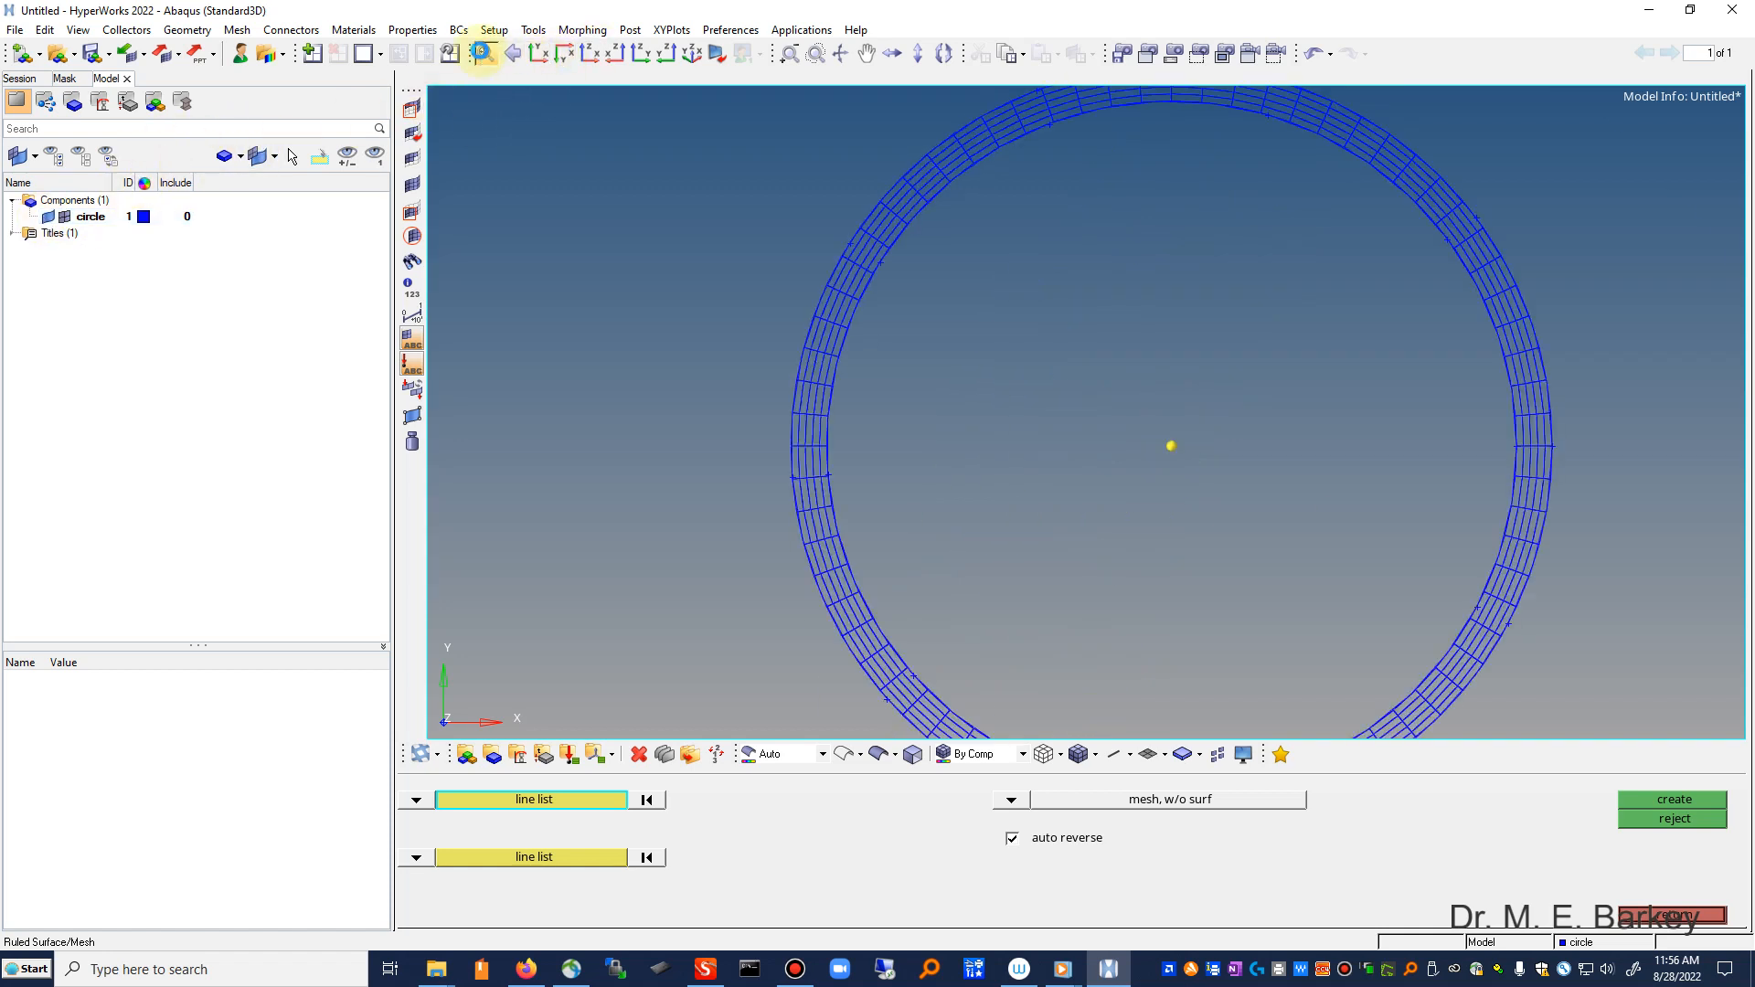
left_click(843, 56)
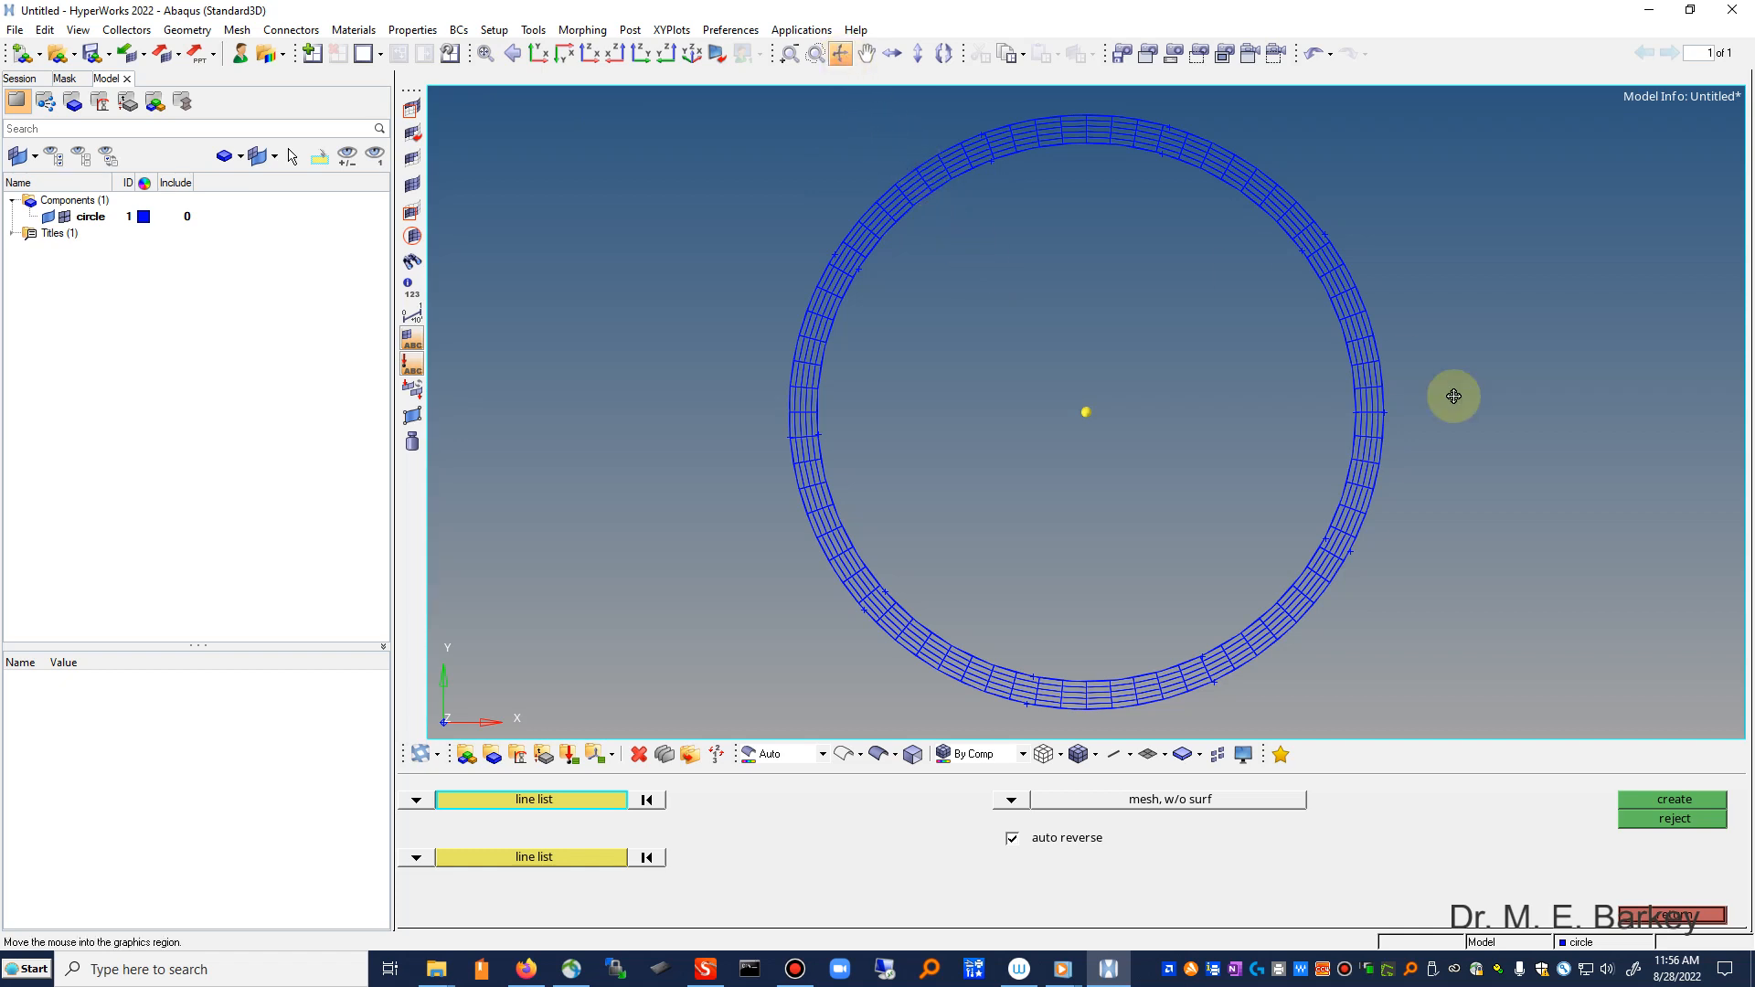
left_click_drag(1481, 427, 1555, 442)
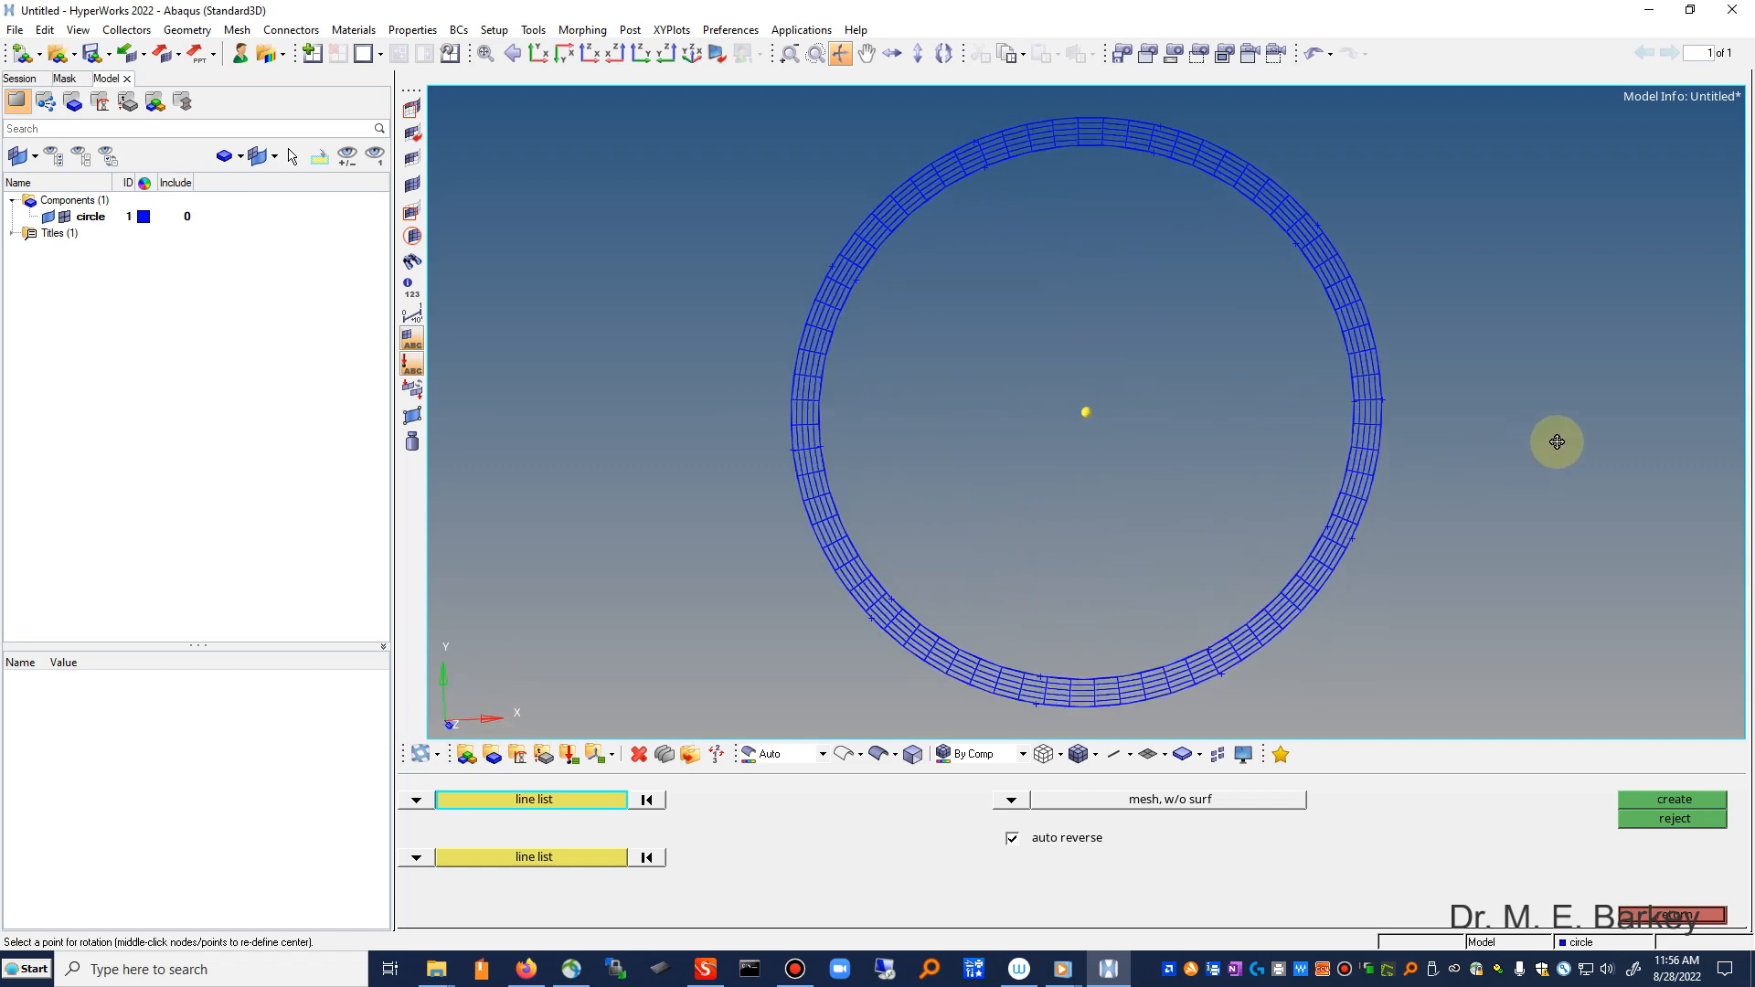
left_click_drag(941, 419, 1175, 396)
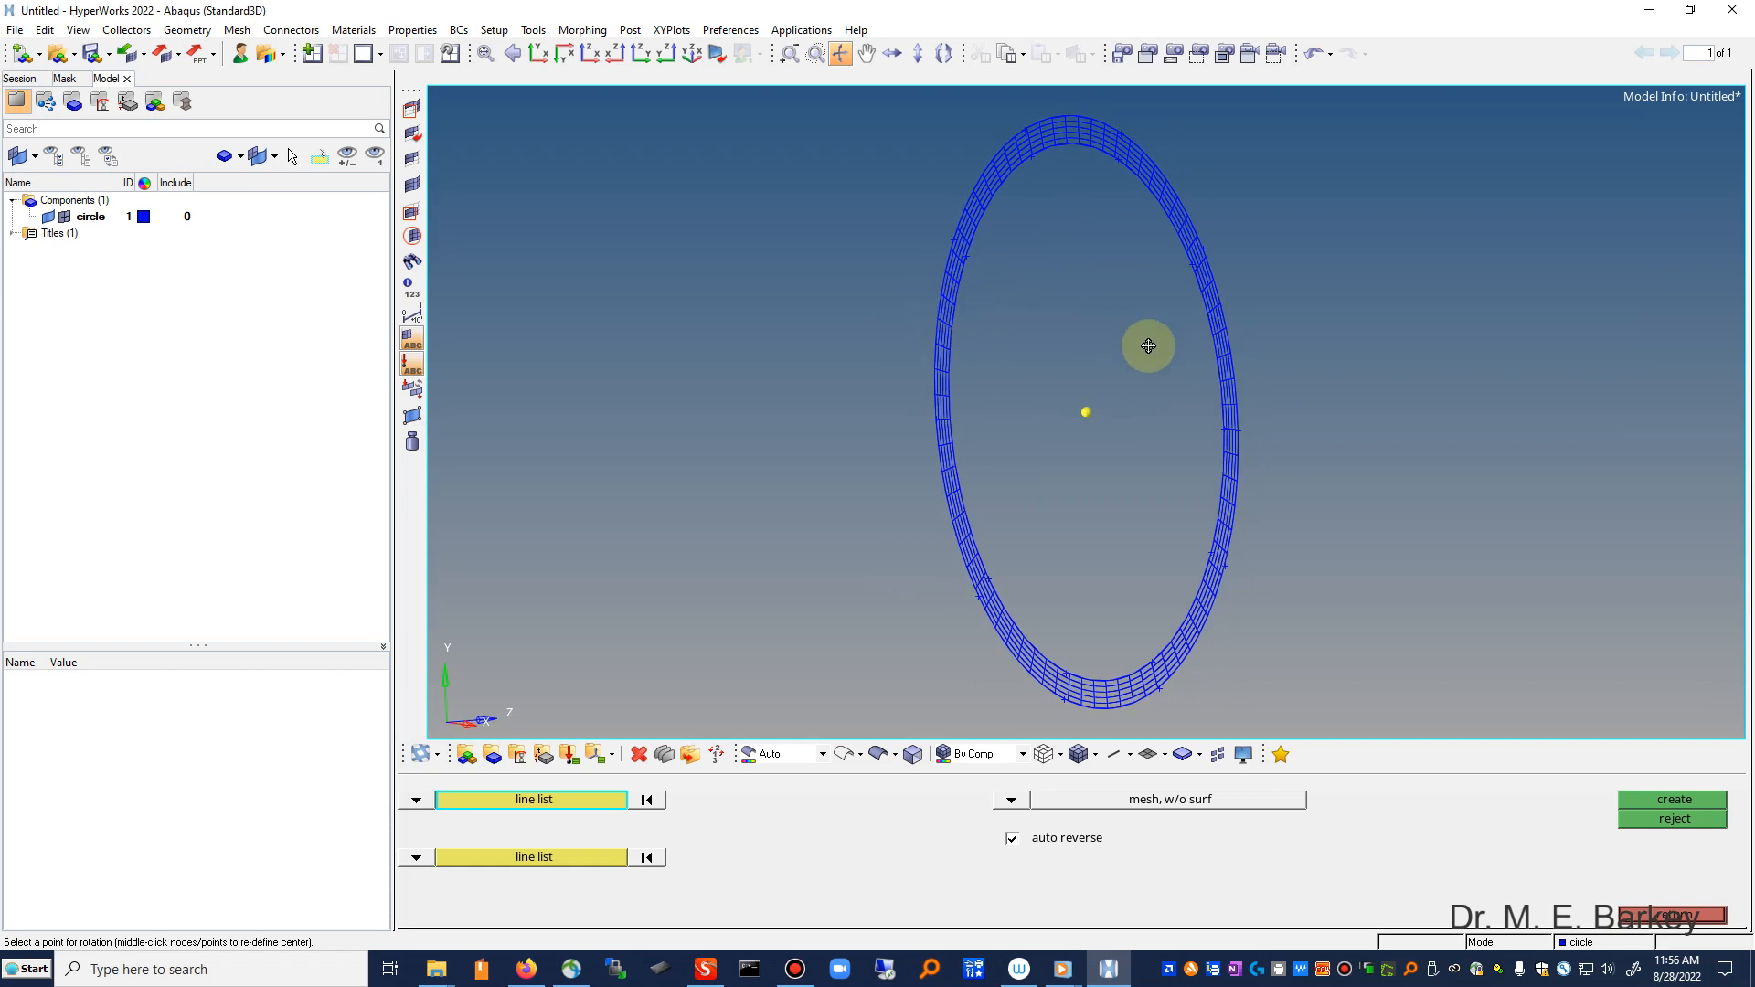
left_click(1514, 857)
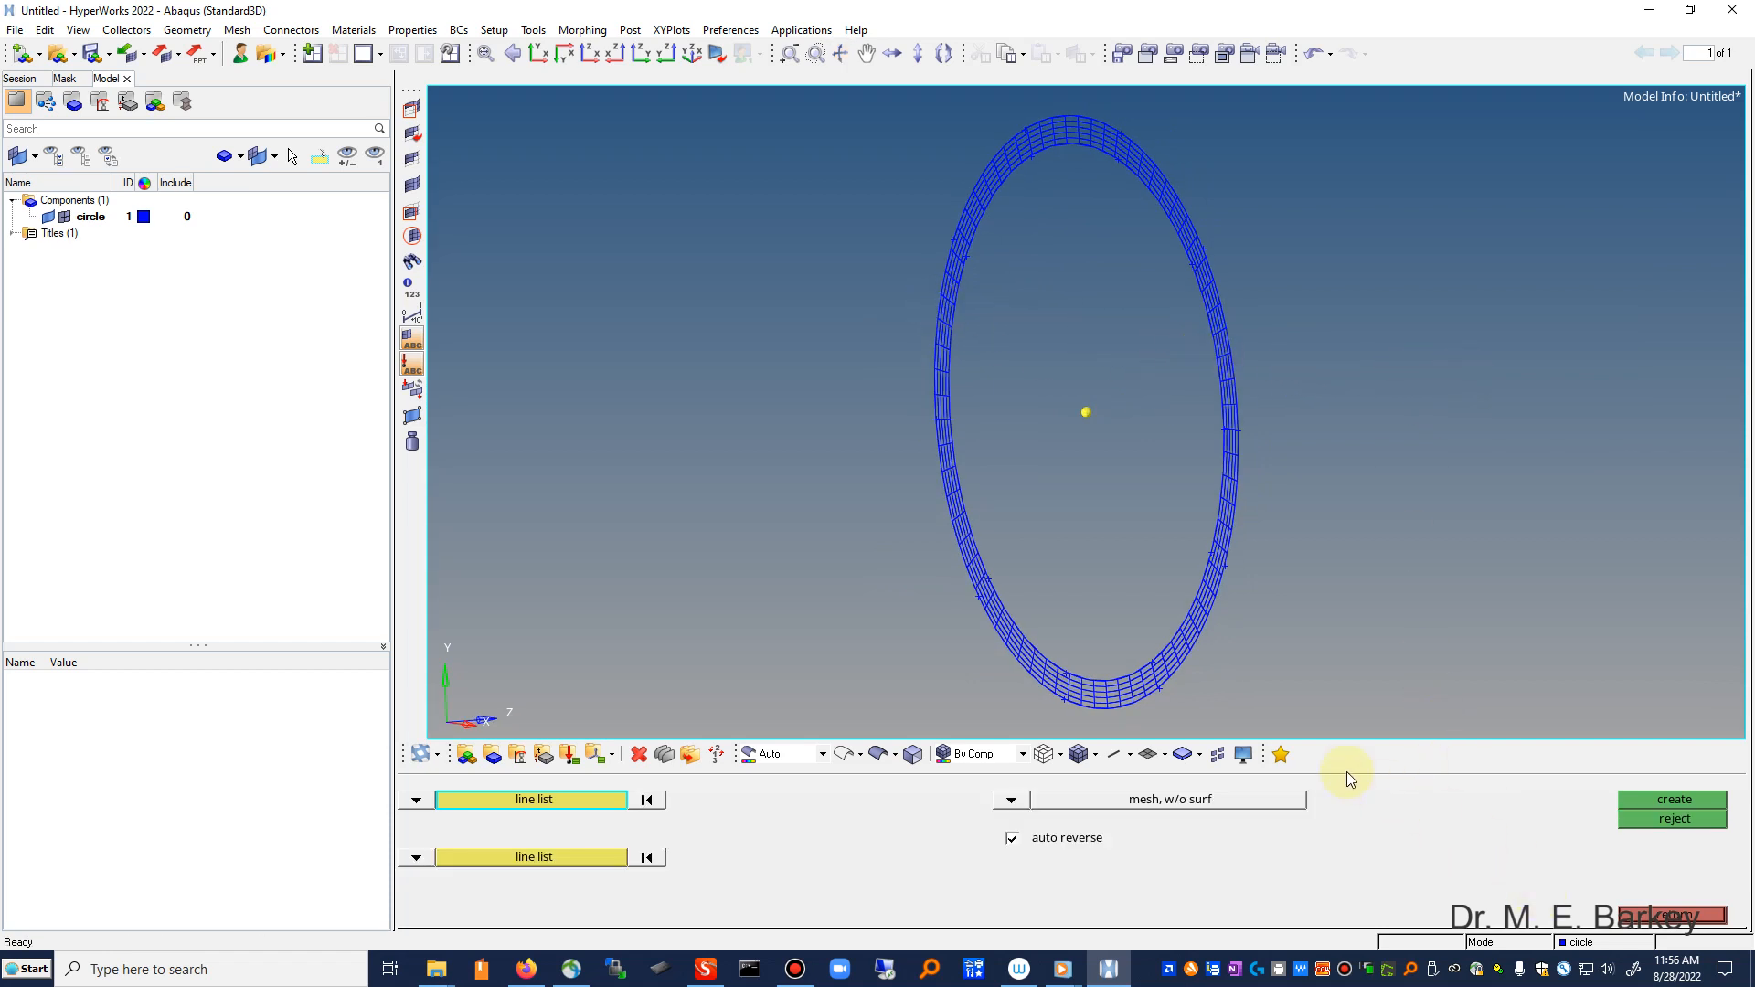
left_click(1669, 916)
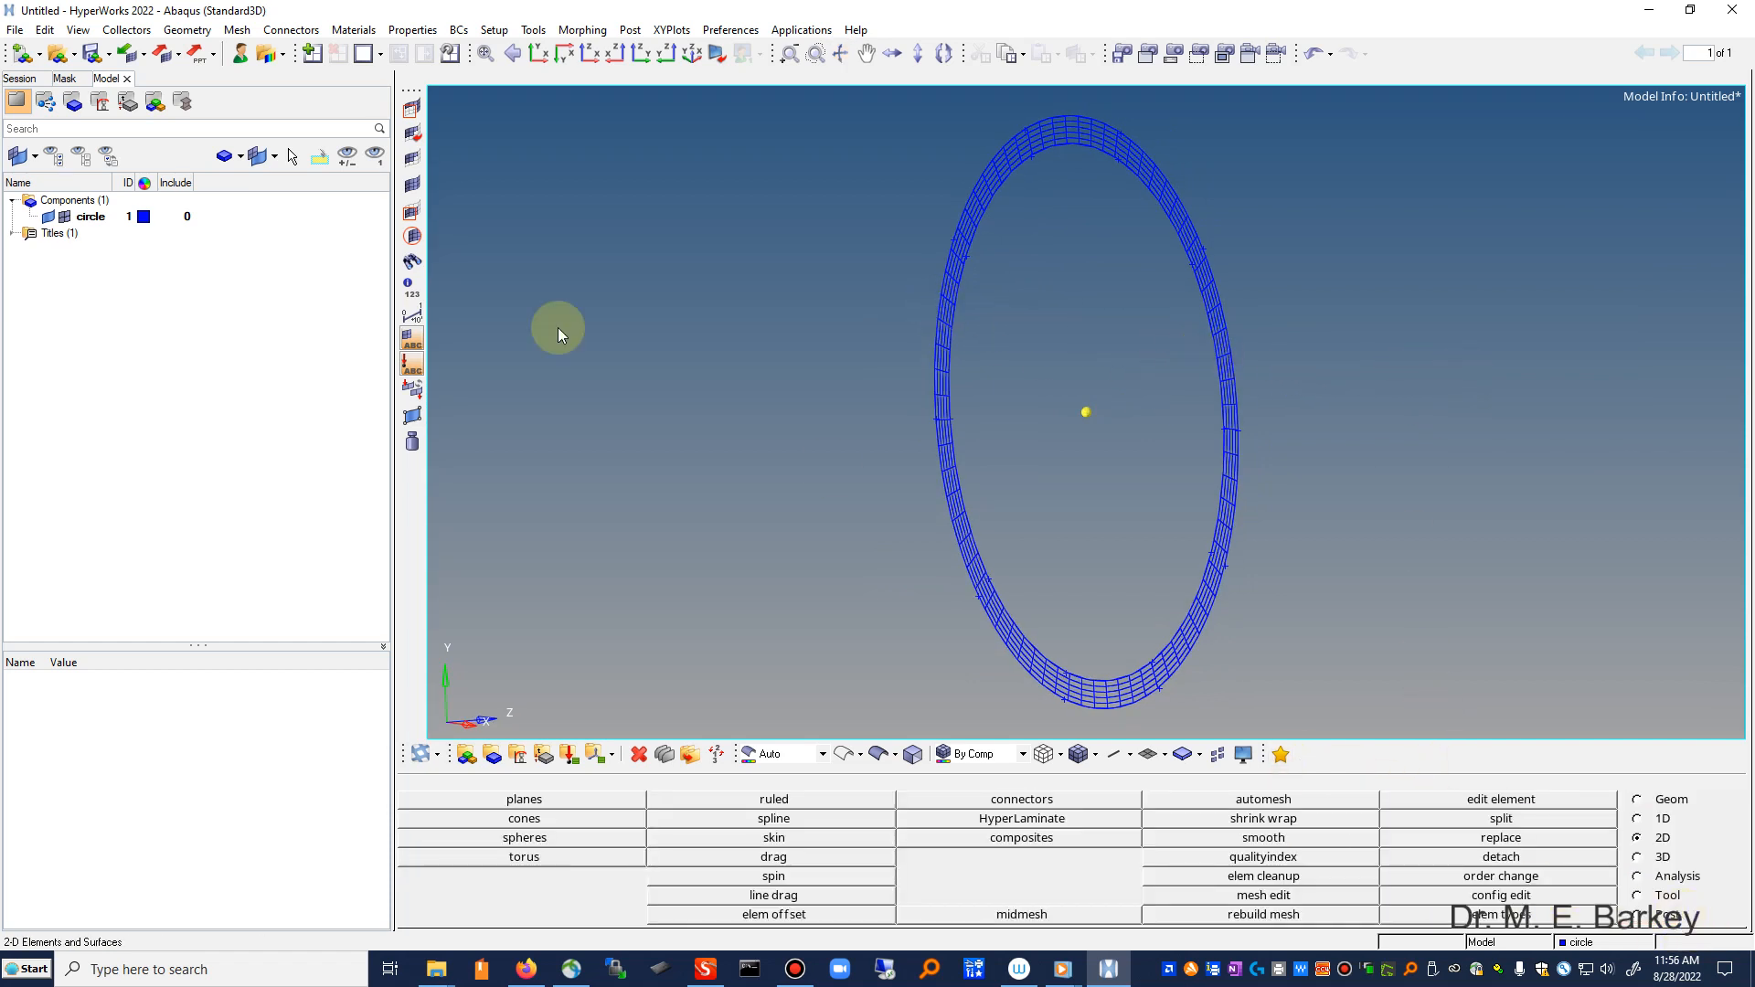
Step: Create a new component named pipe
right_click(219, 218)
mouse_move(277, 229)
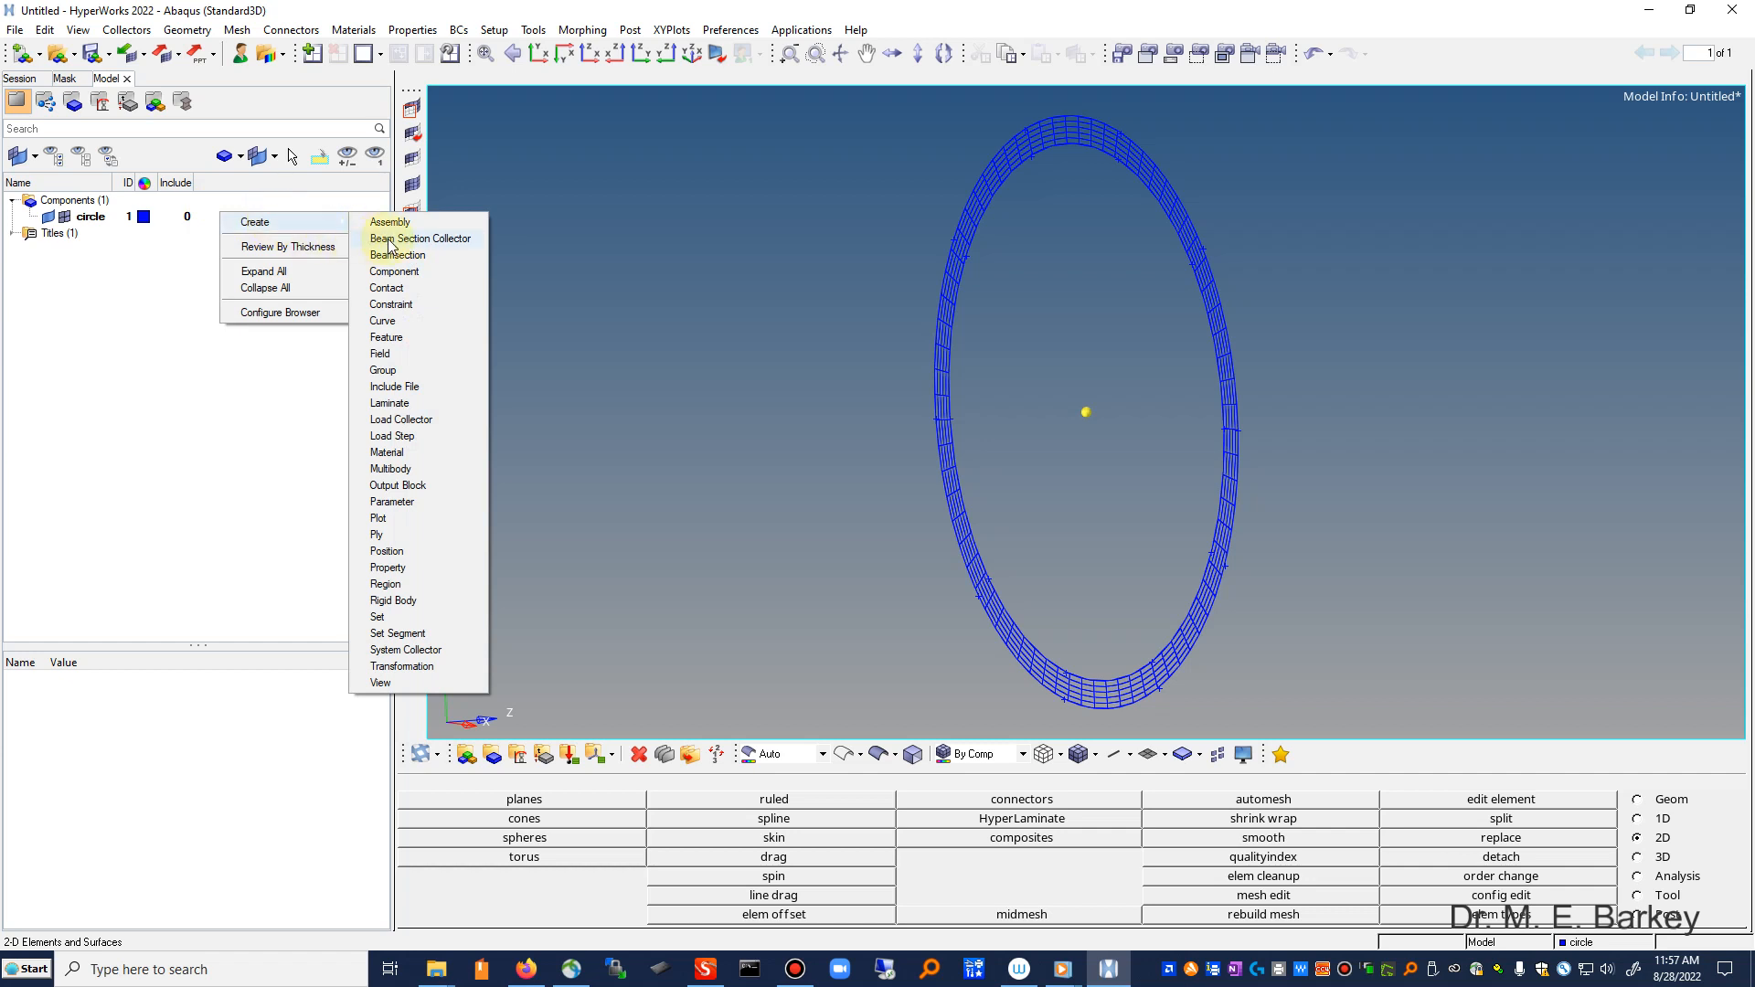
left_click(391, 274)
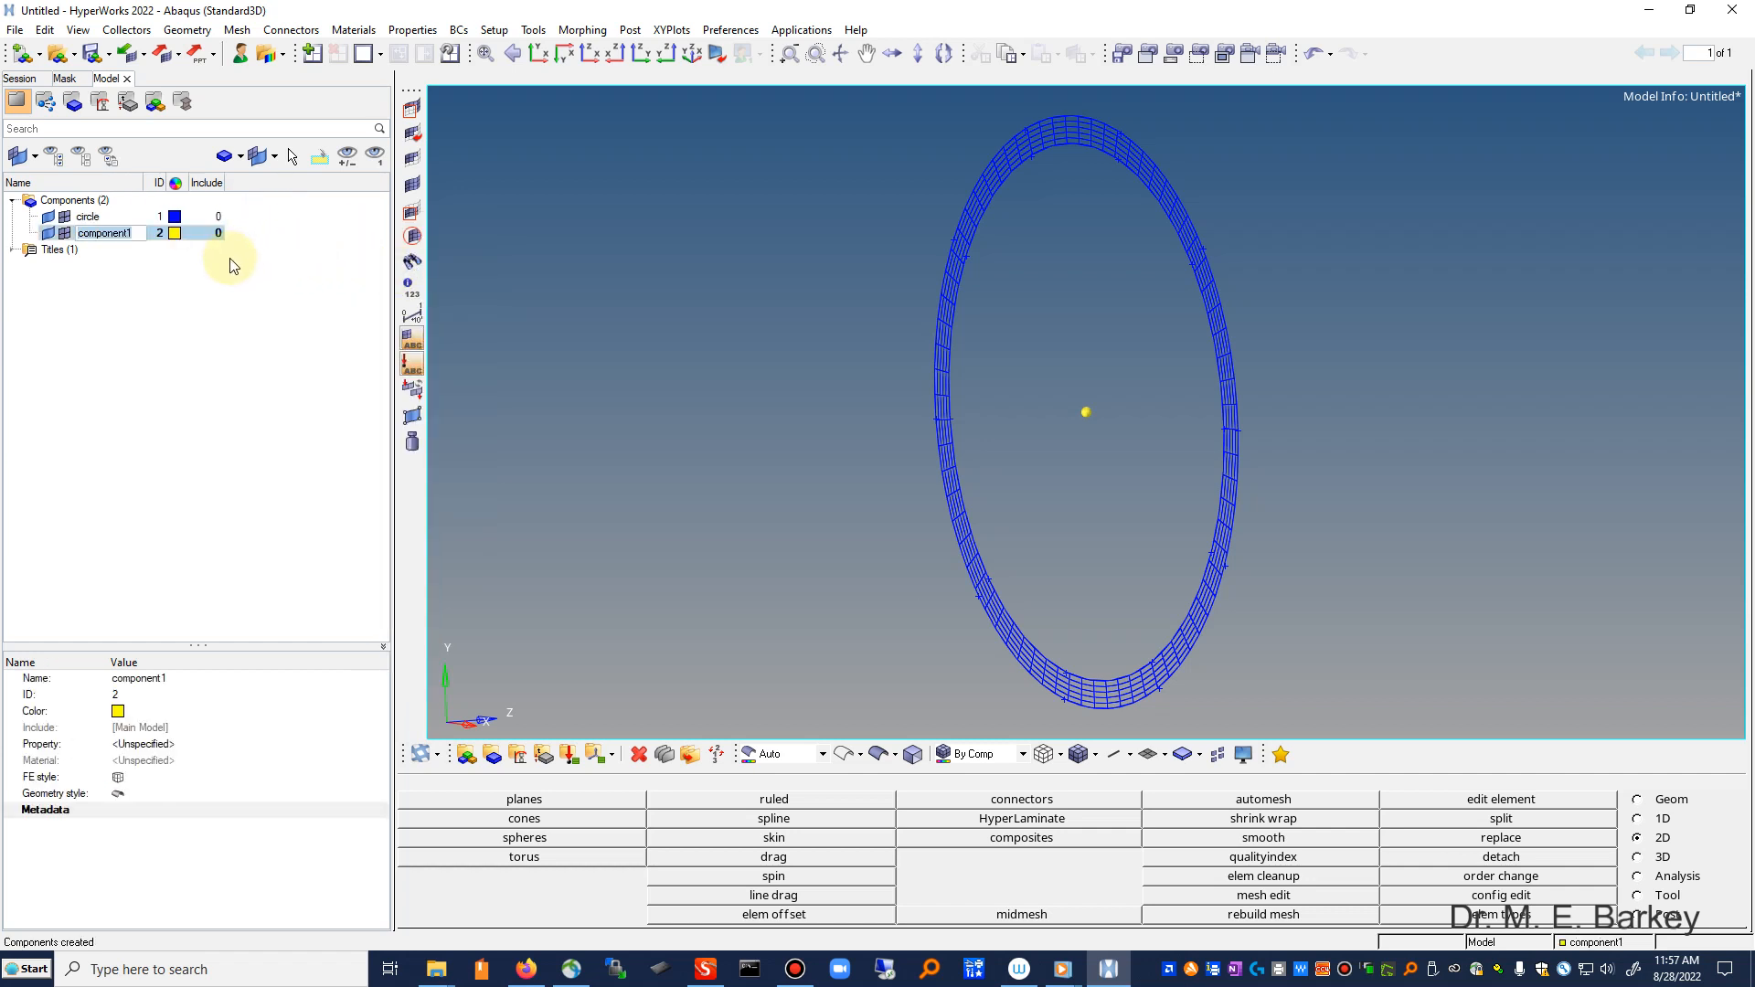
type("pipe")
key("Return")
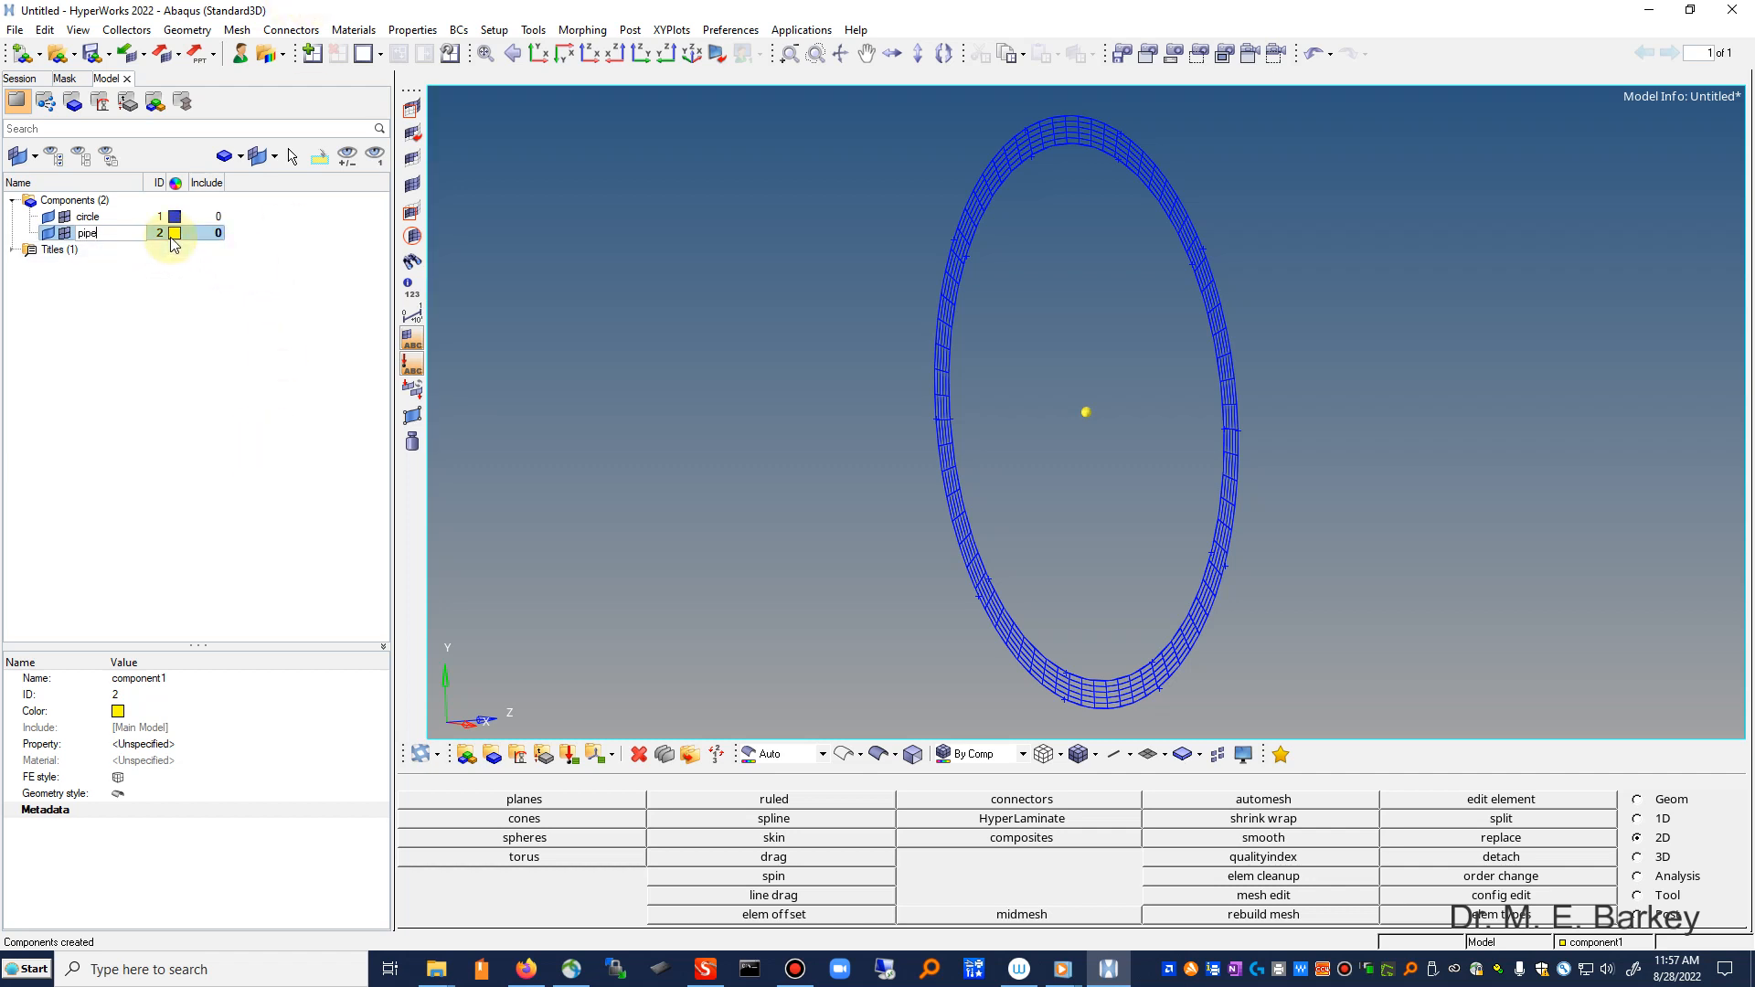
Step: Set the pipe component's colour to light blue
left_click(144, 233)
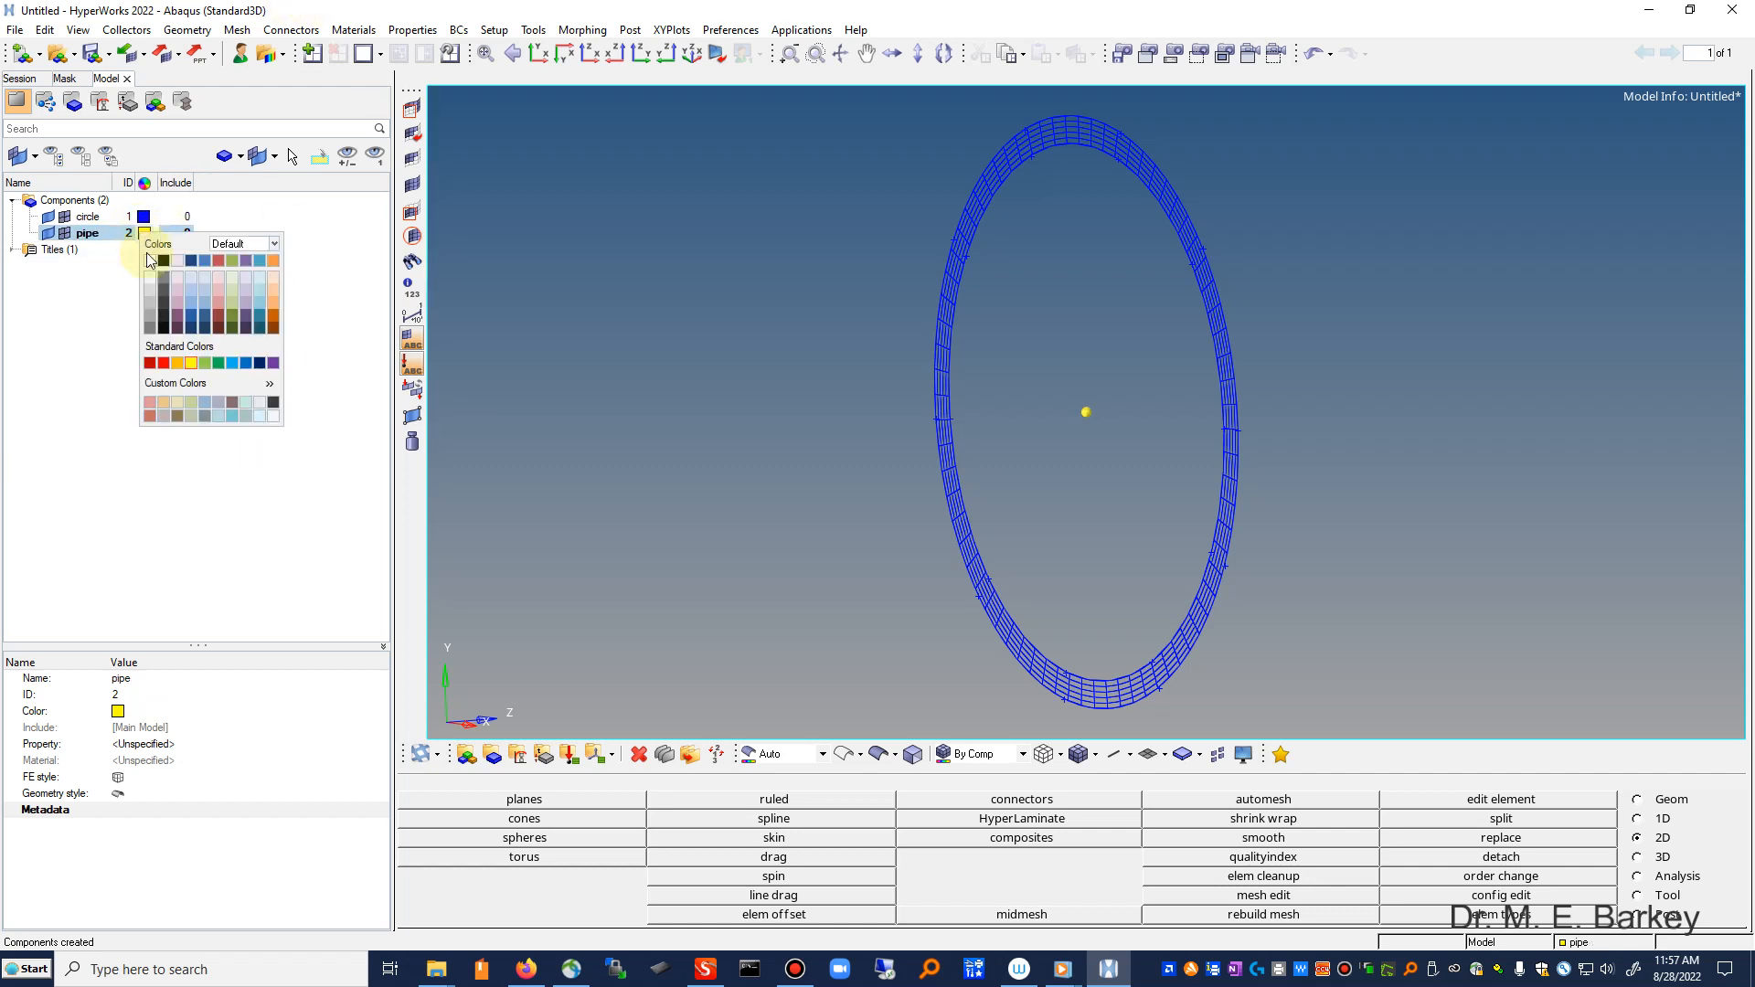
left_click(256, 299)
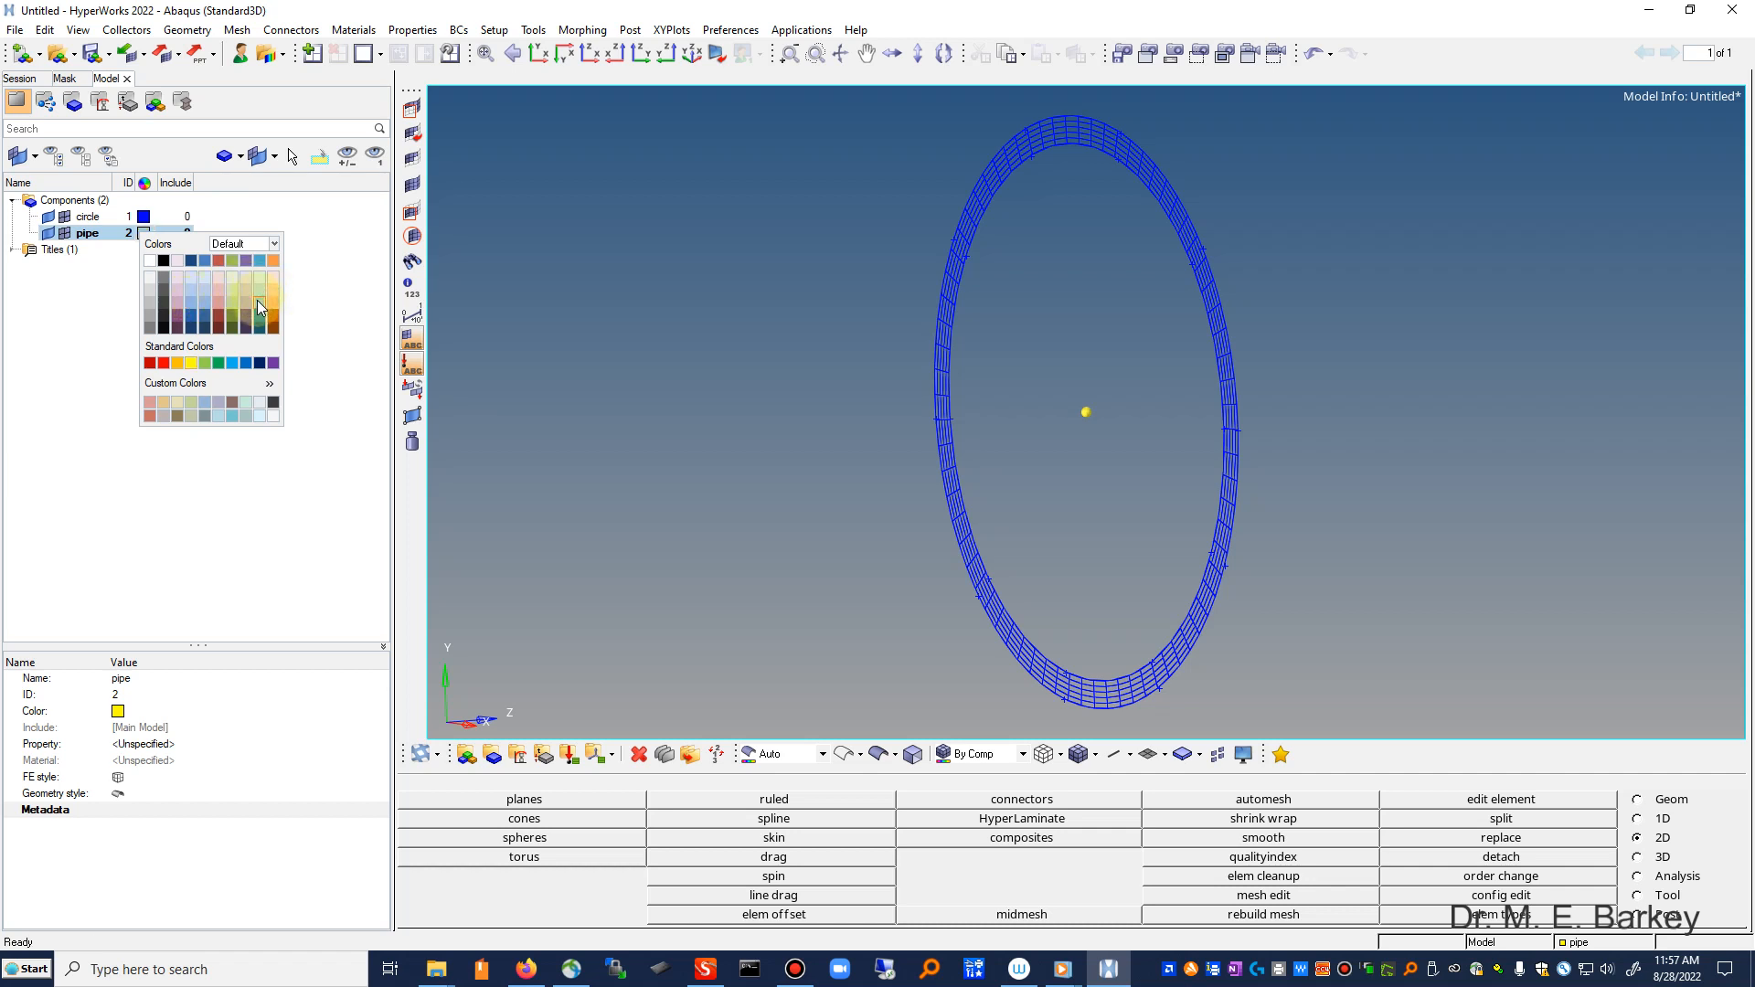
left_click(325, 241)
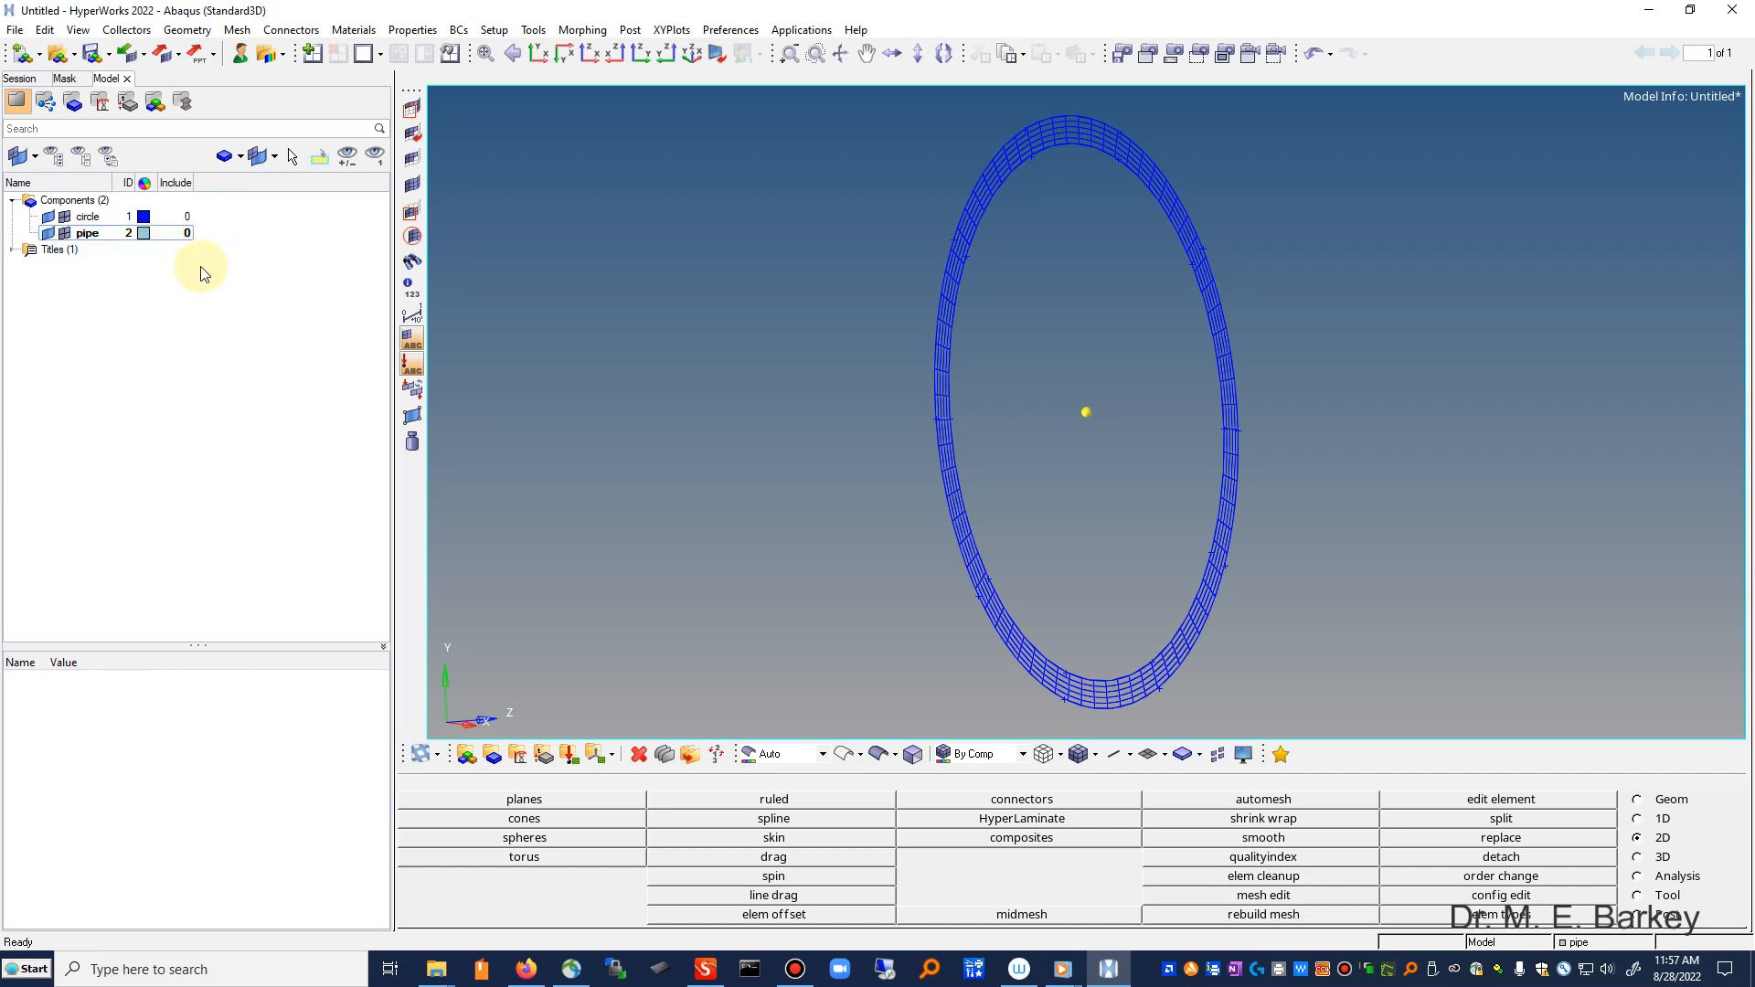
Step: Set the pipe component's colour to light orange
left_click(144, 238)
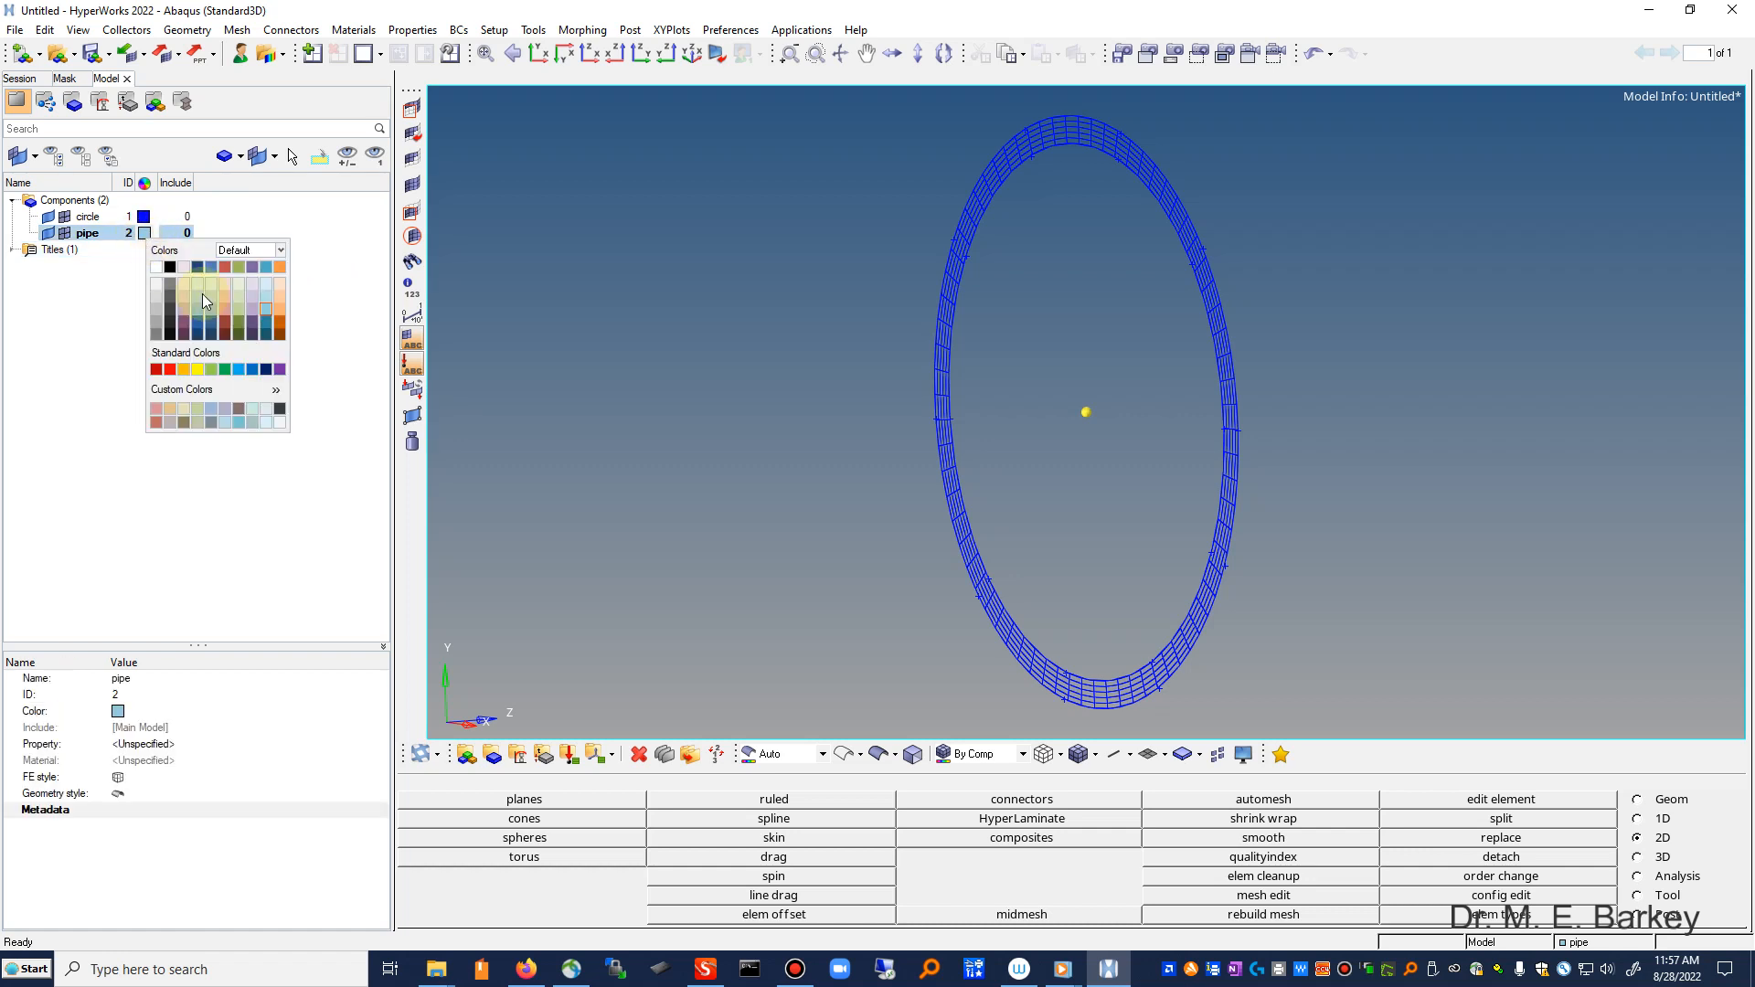
left_click(279, 312)
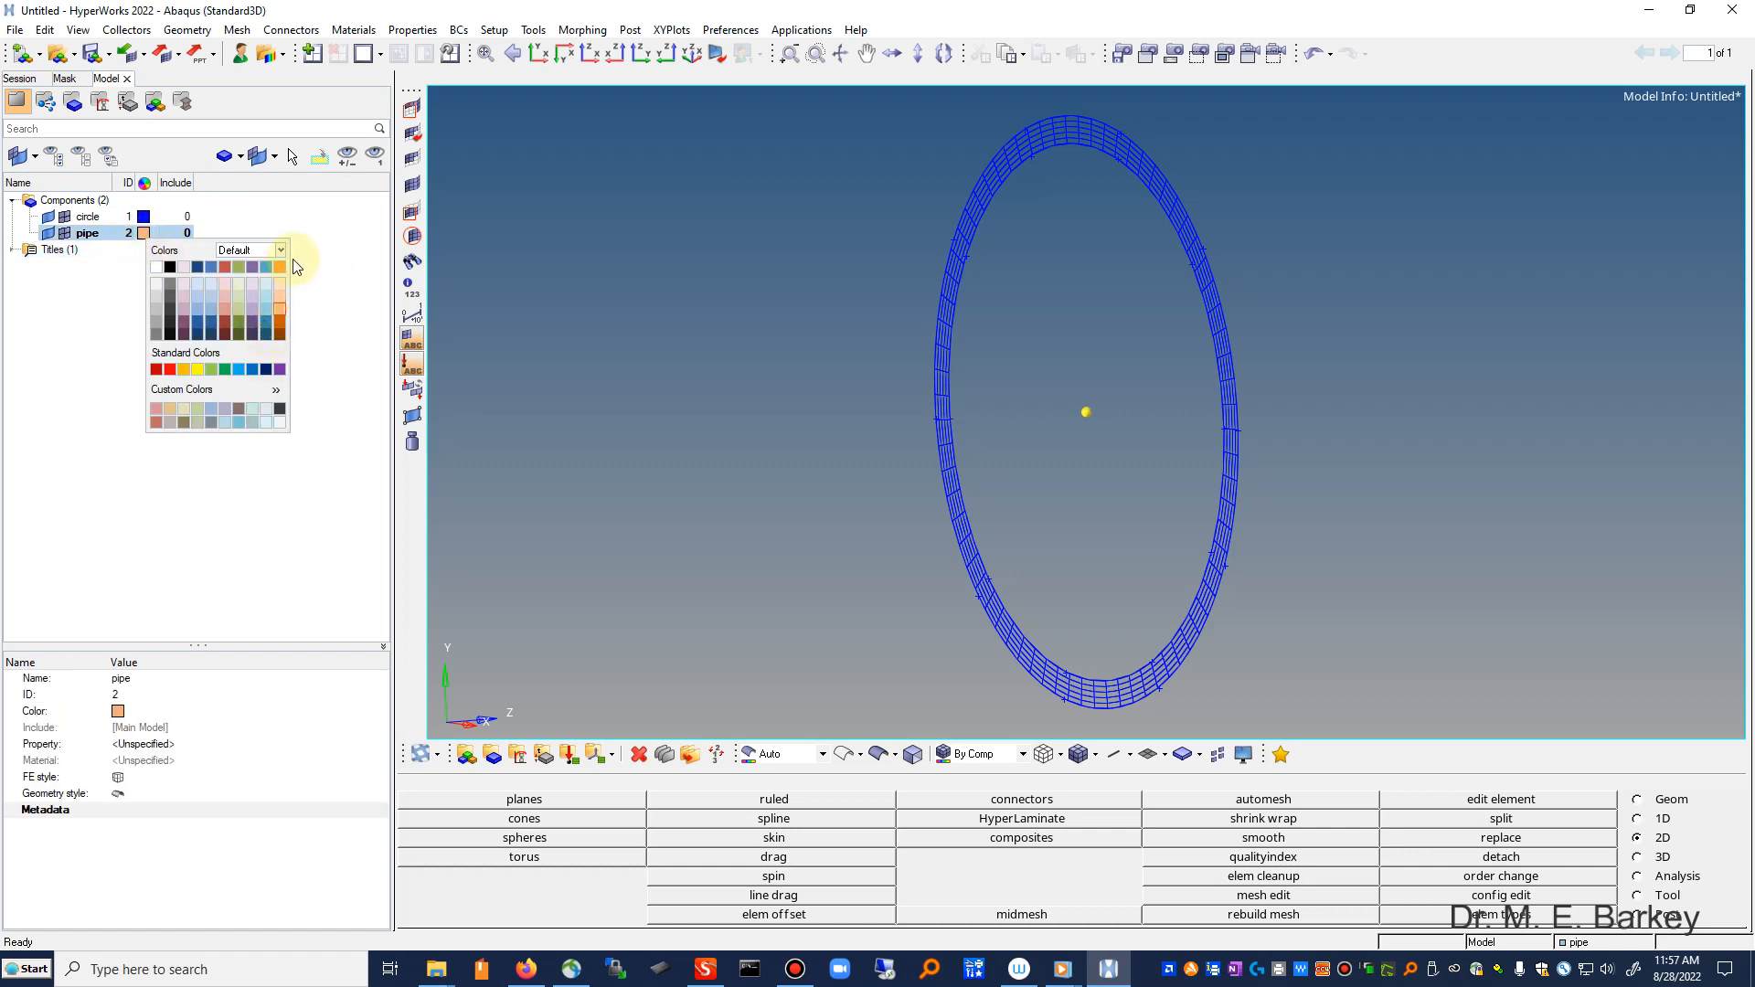
left_click(347, 224)
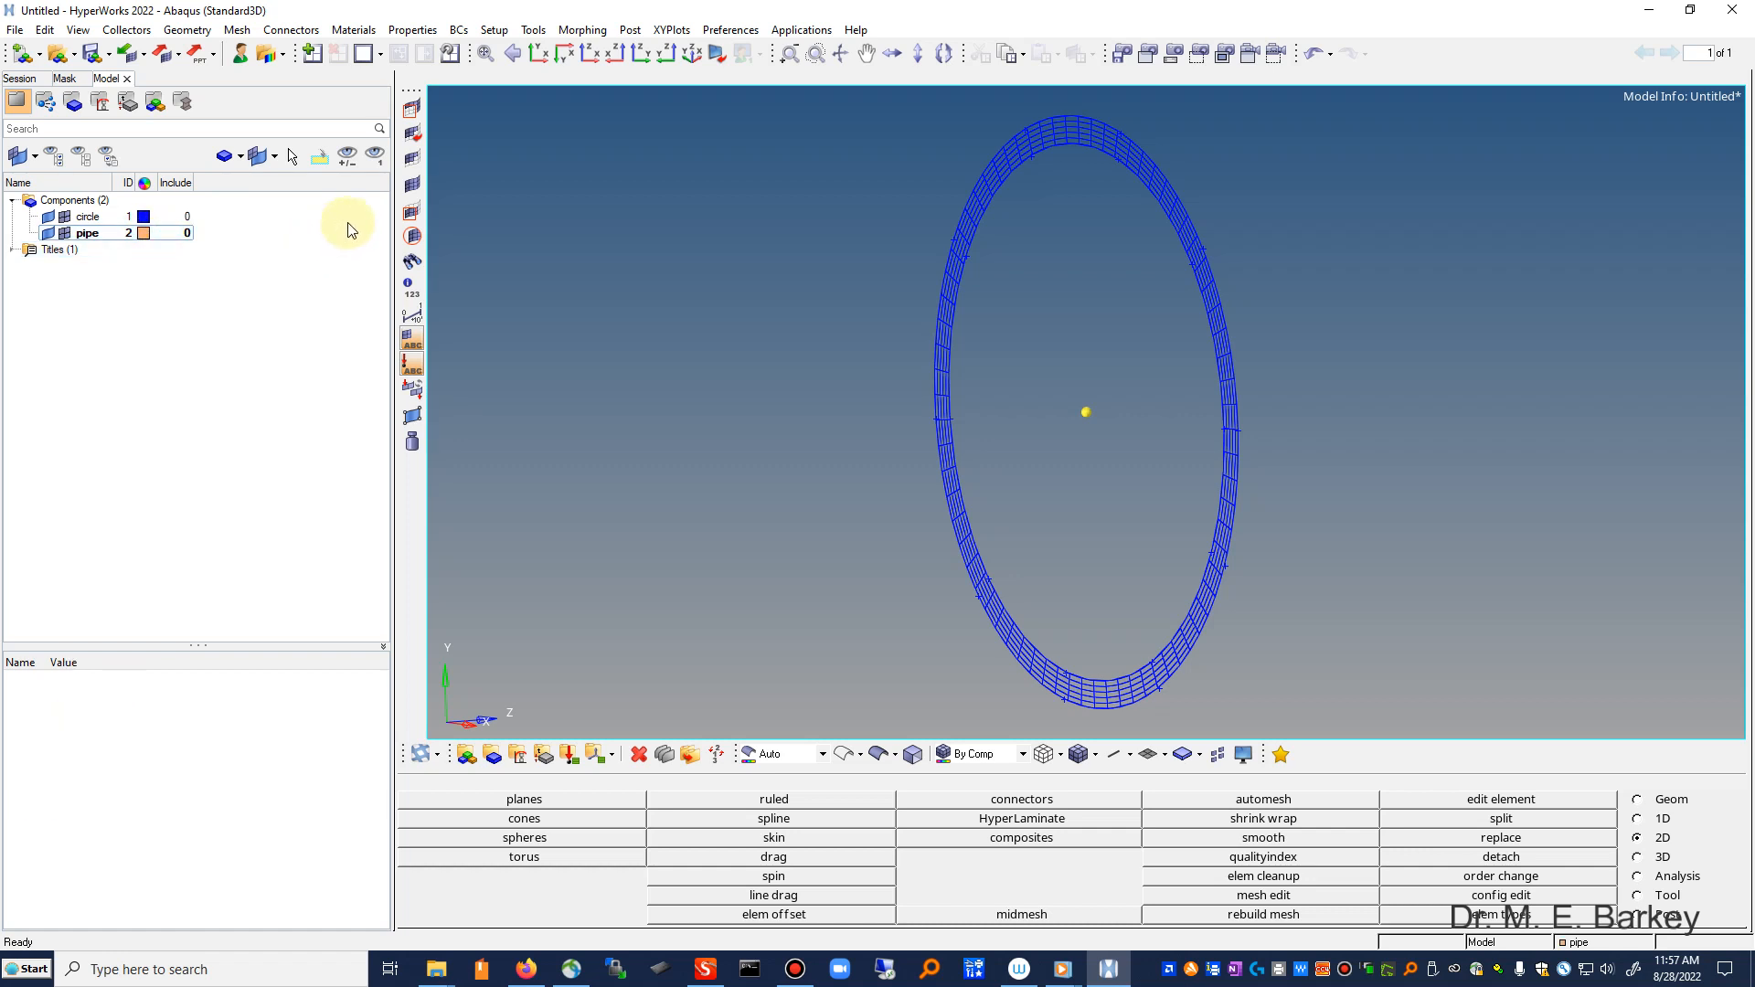
Step: Make the circle component current, and switch the current component back to pipe
left_click(116, 226)
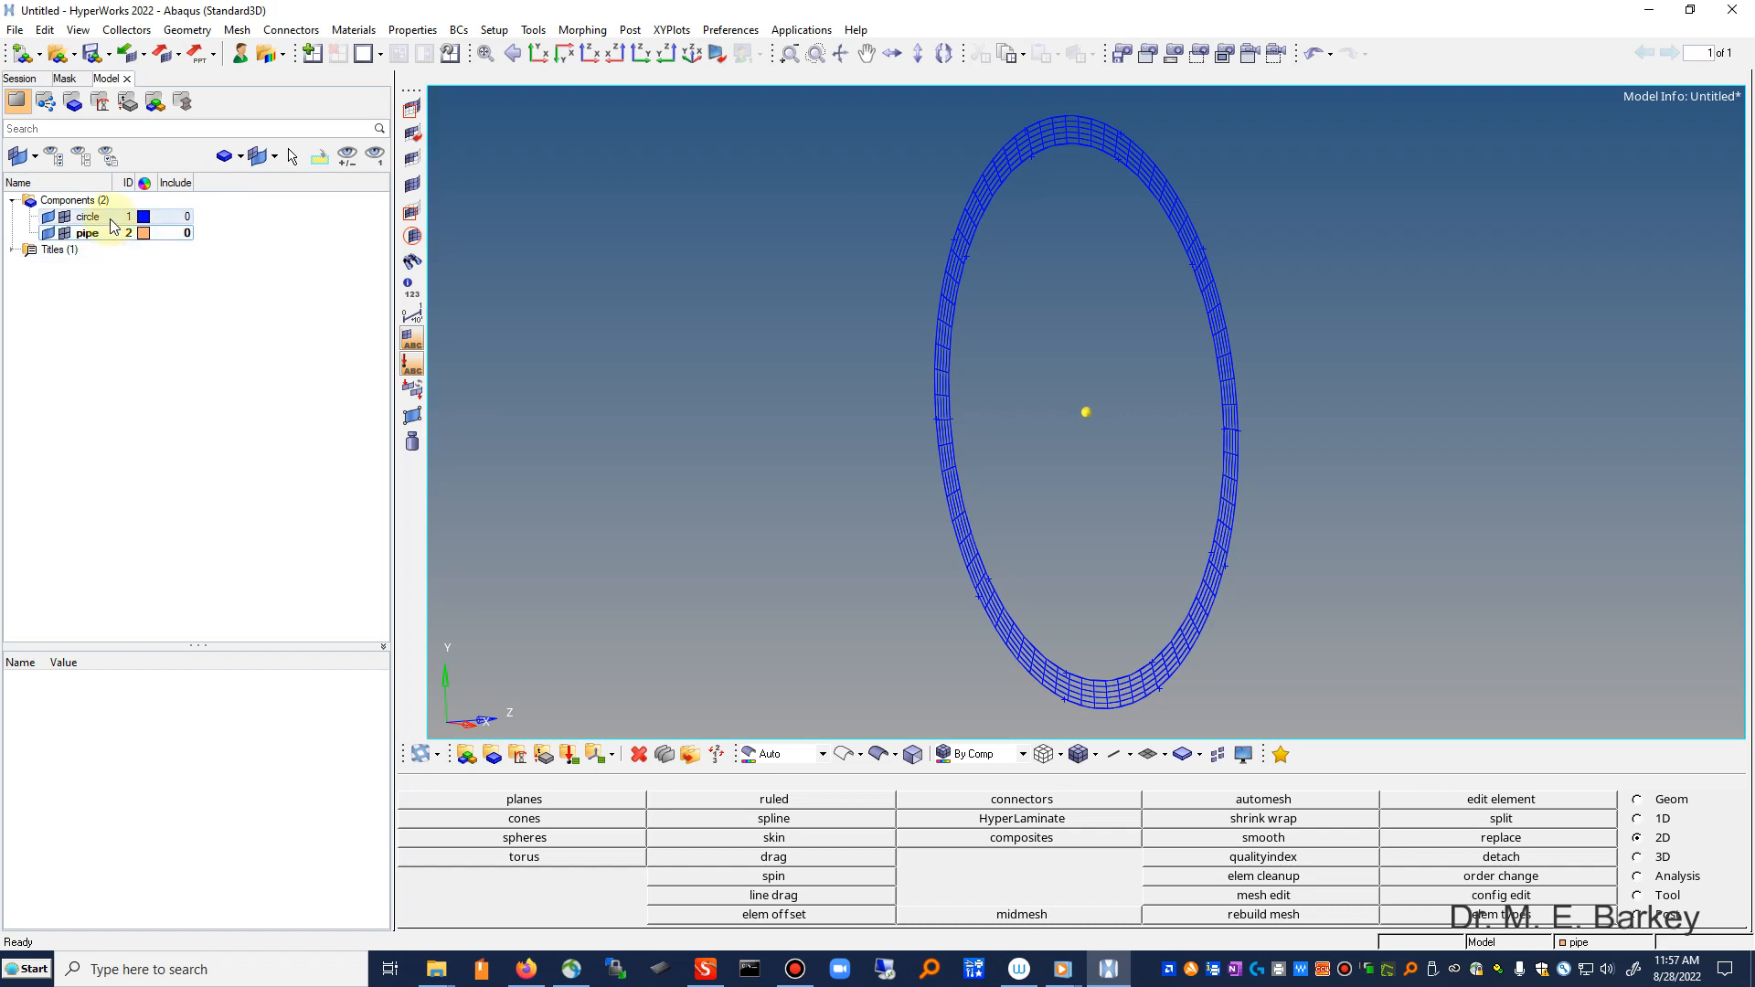
left_click(108, 219)
left_click(107, 225)
right_click(108, 224)
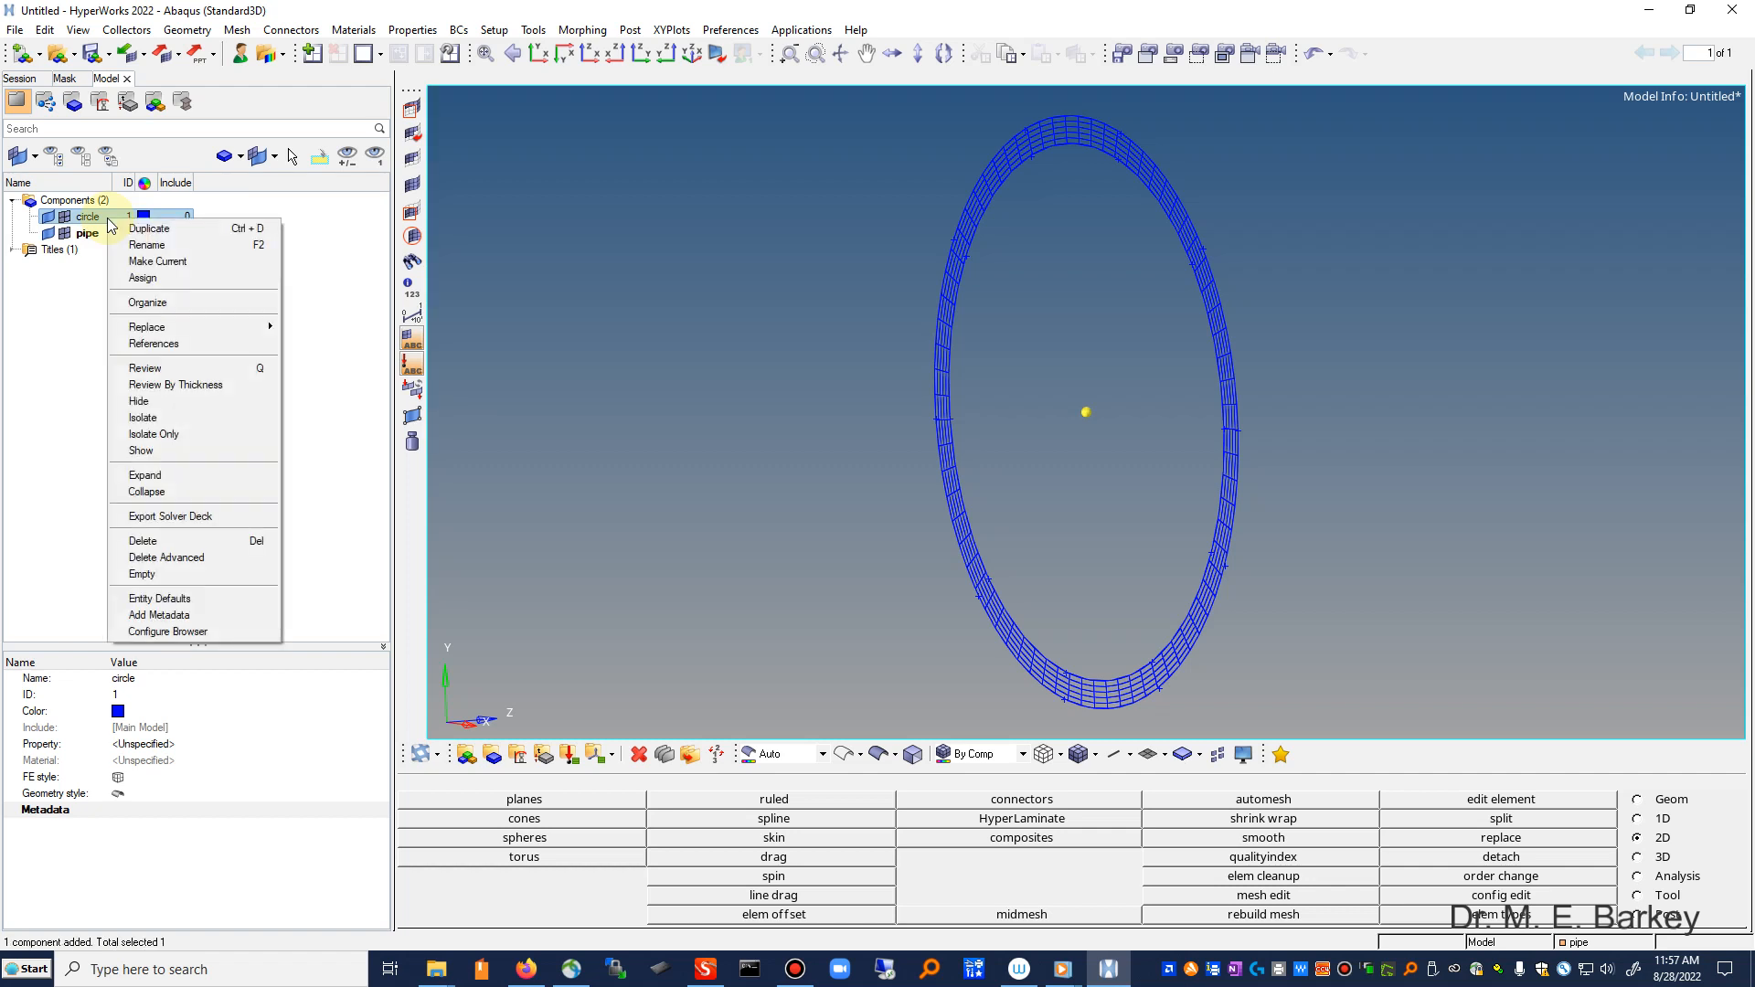
left_click(146, 263)
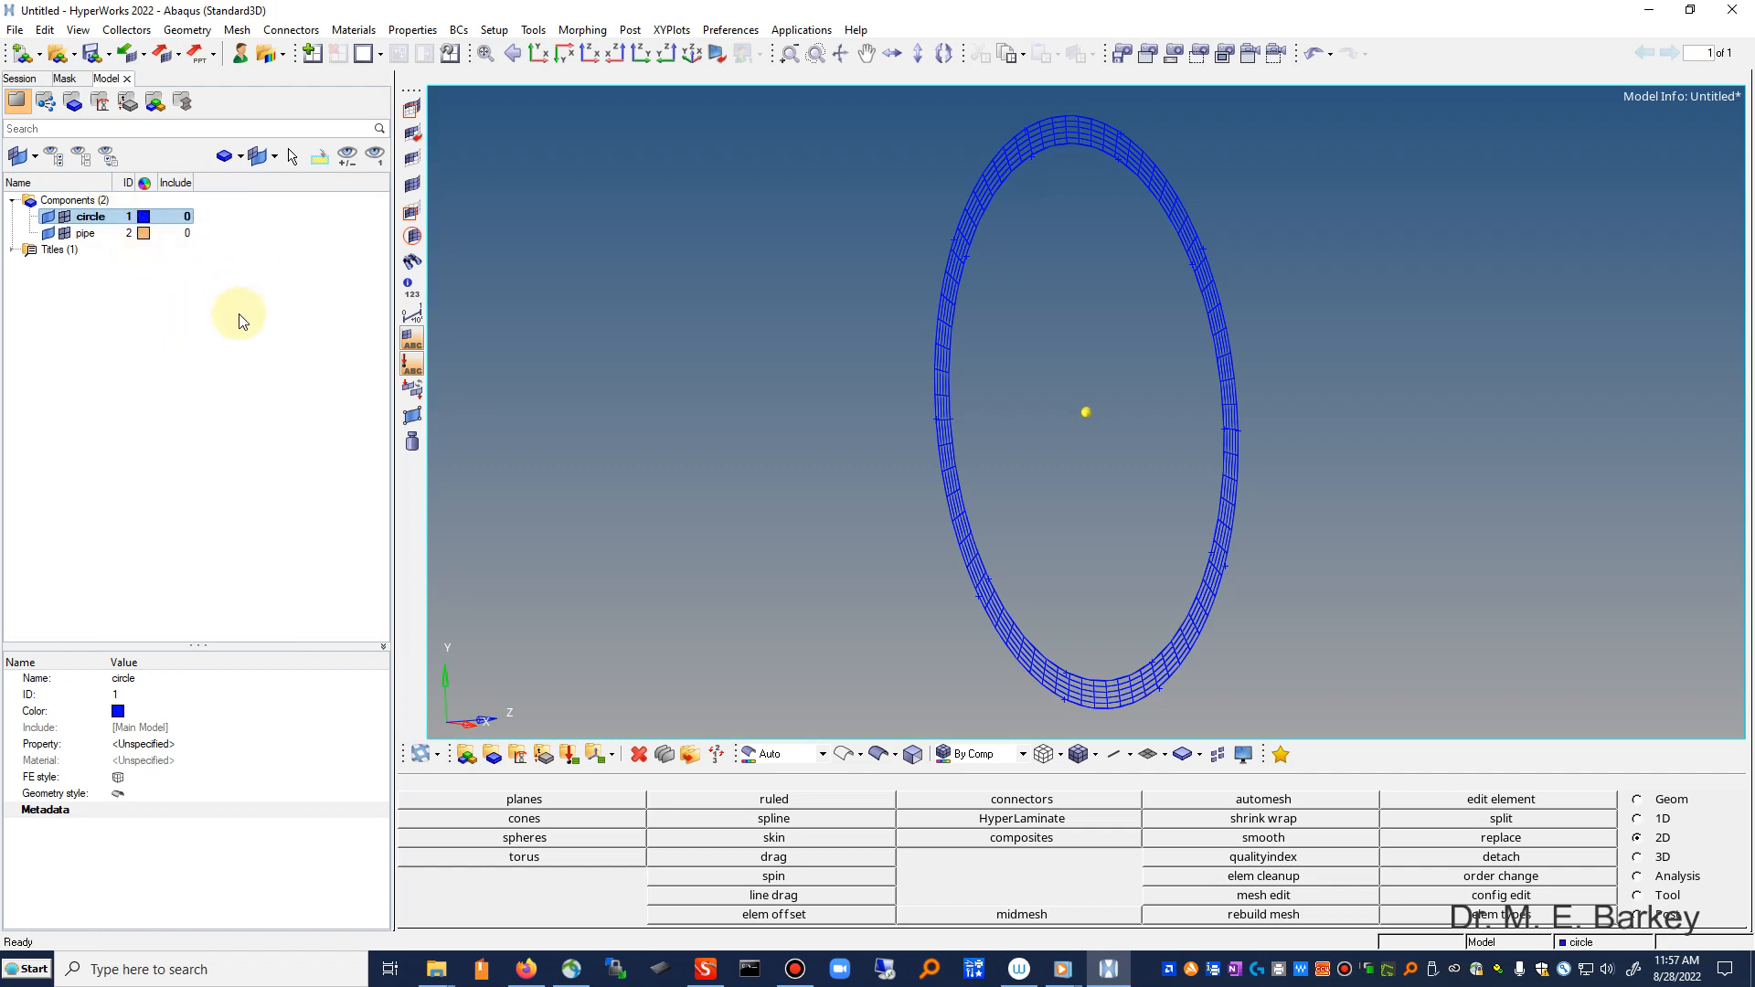
left_click(82, 233)
right_click(81, 233)
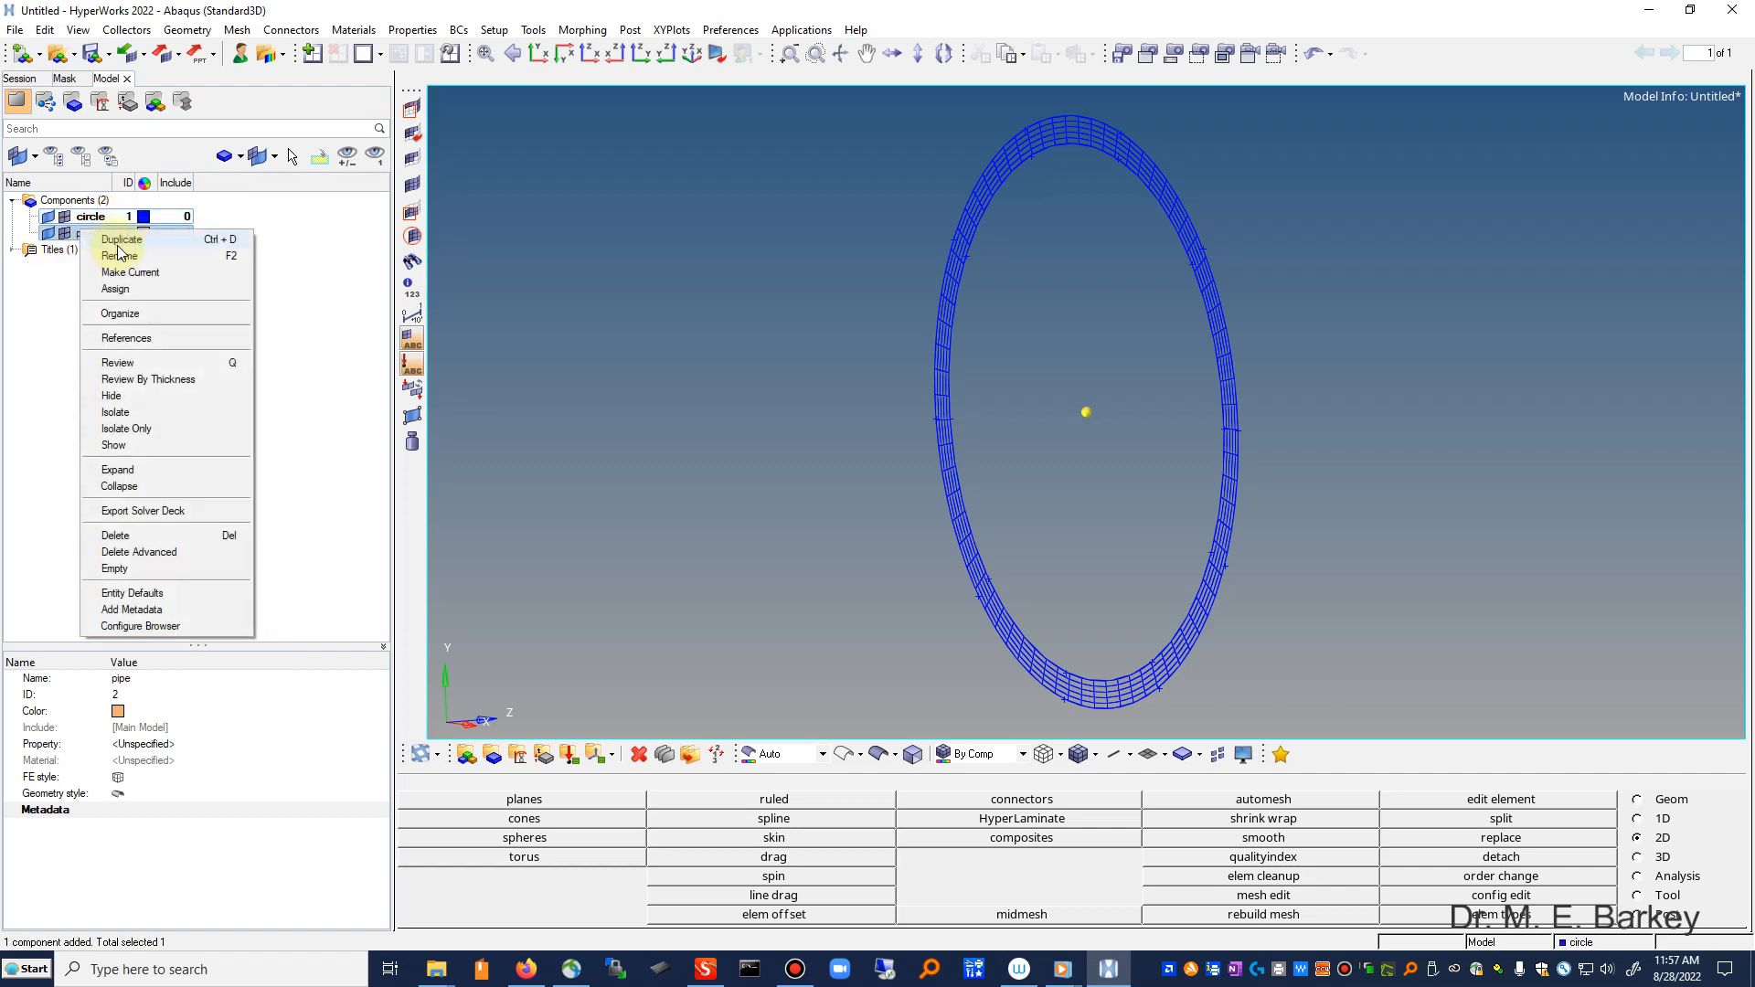
left_click(130, 273)
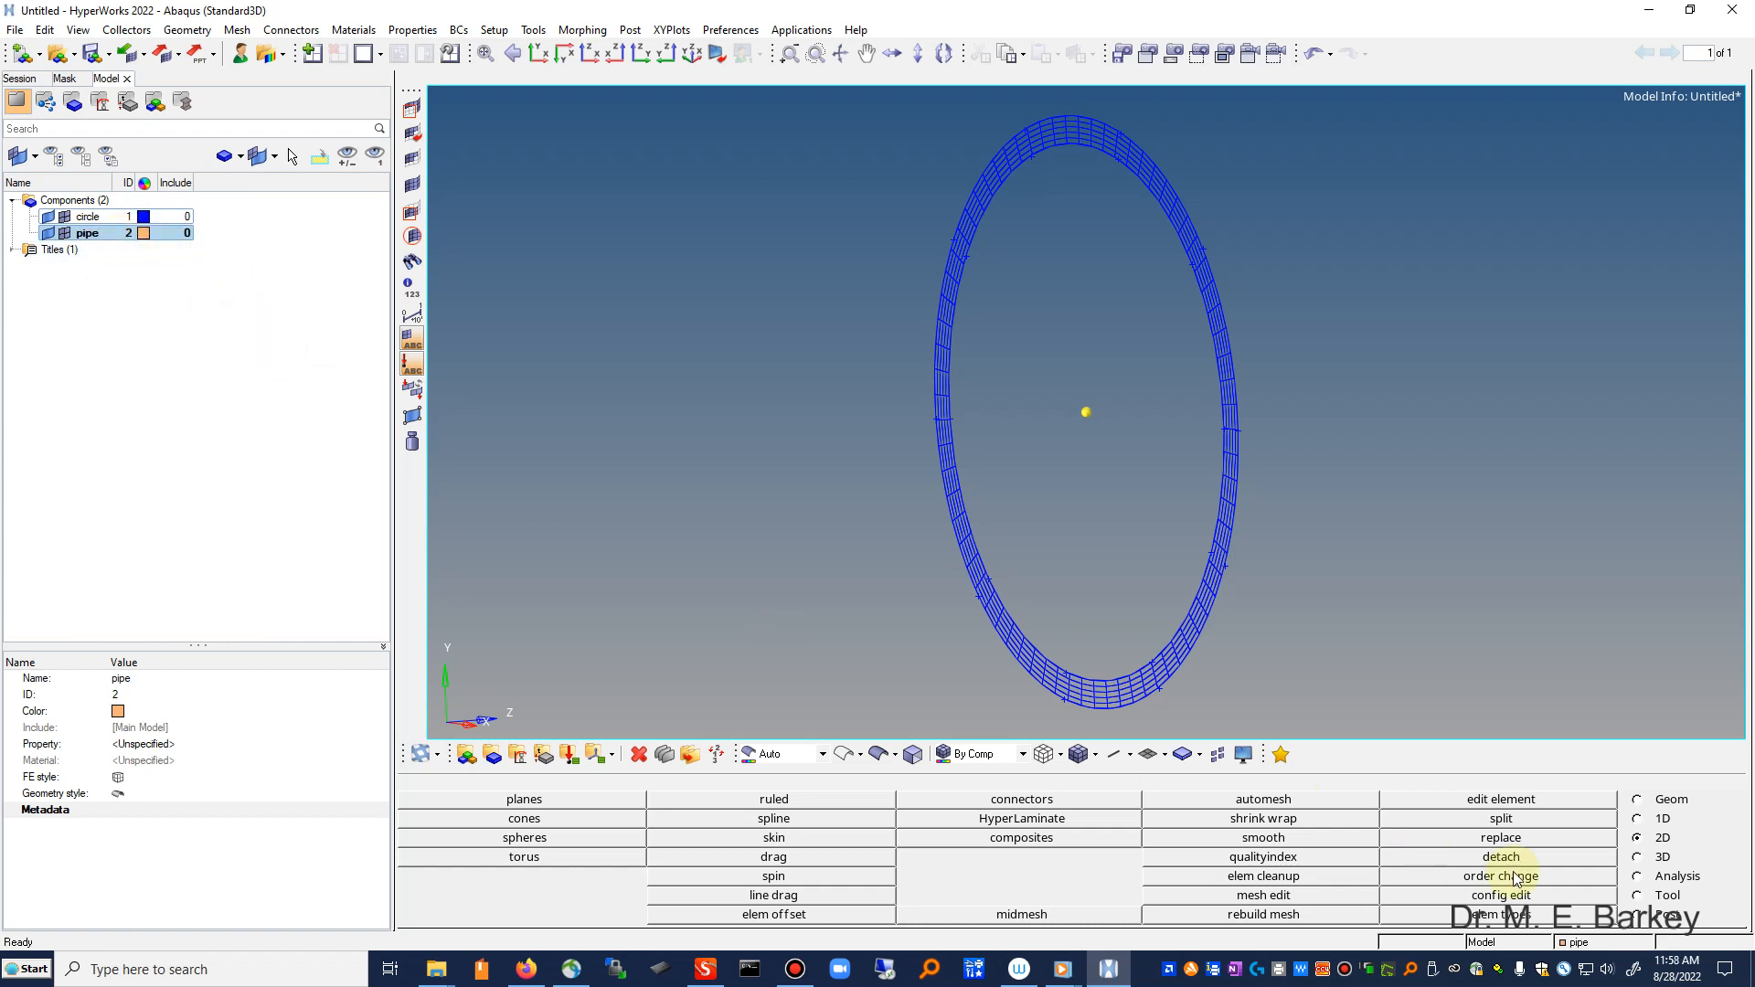
Step: Start the 3D Drag command for elements and select all displayed elements of the ring as the 2D elements
left_click(1639, 859)
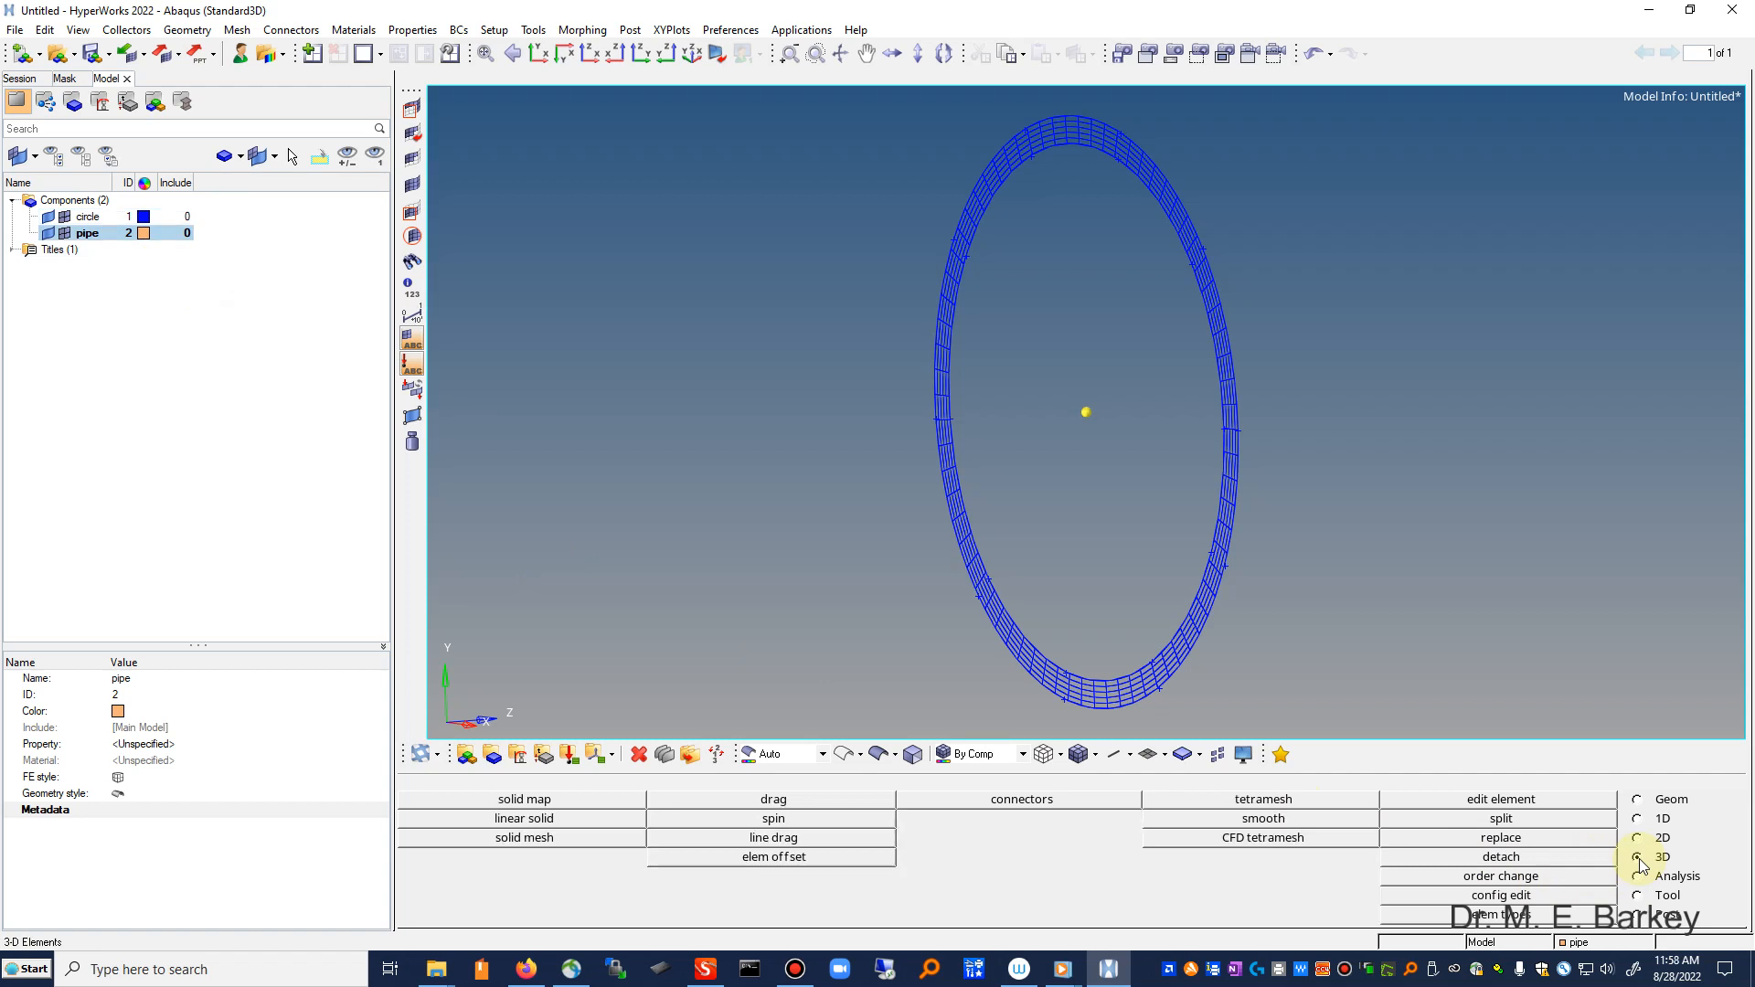
left_click(825, 803)
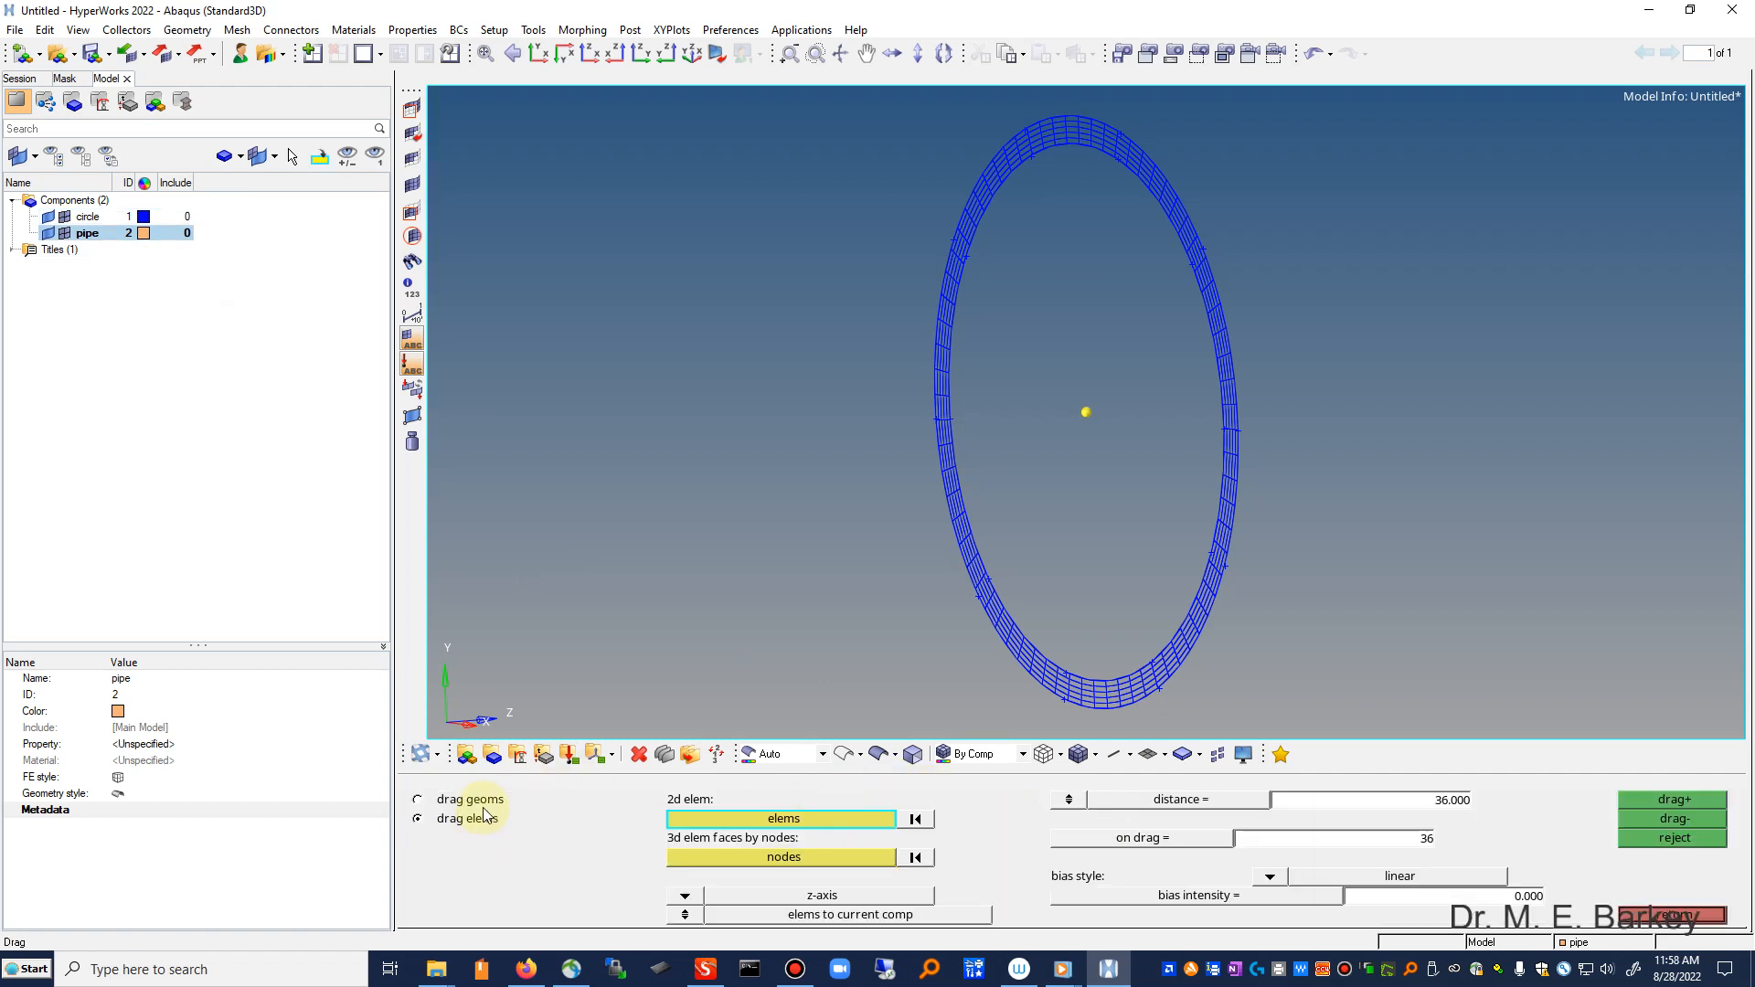
left_click(799, 819)
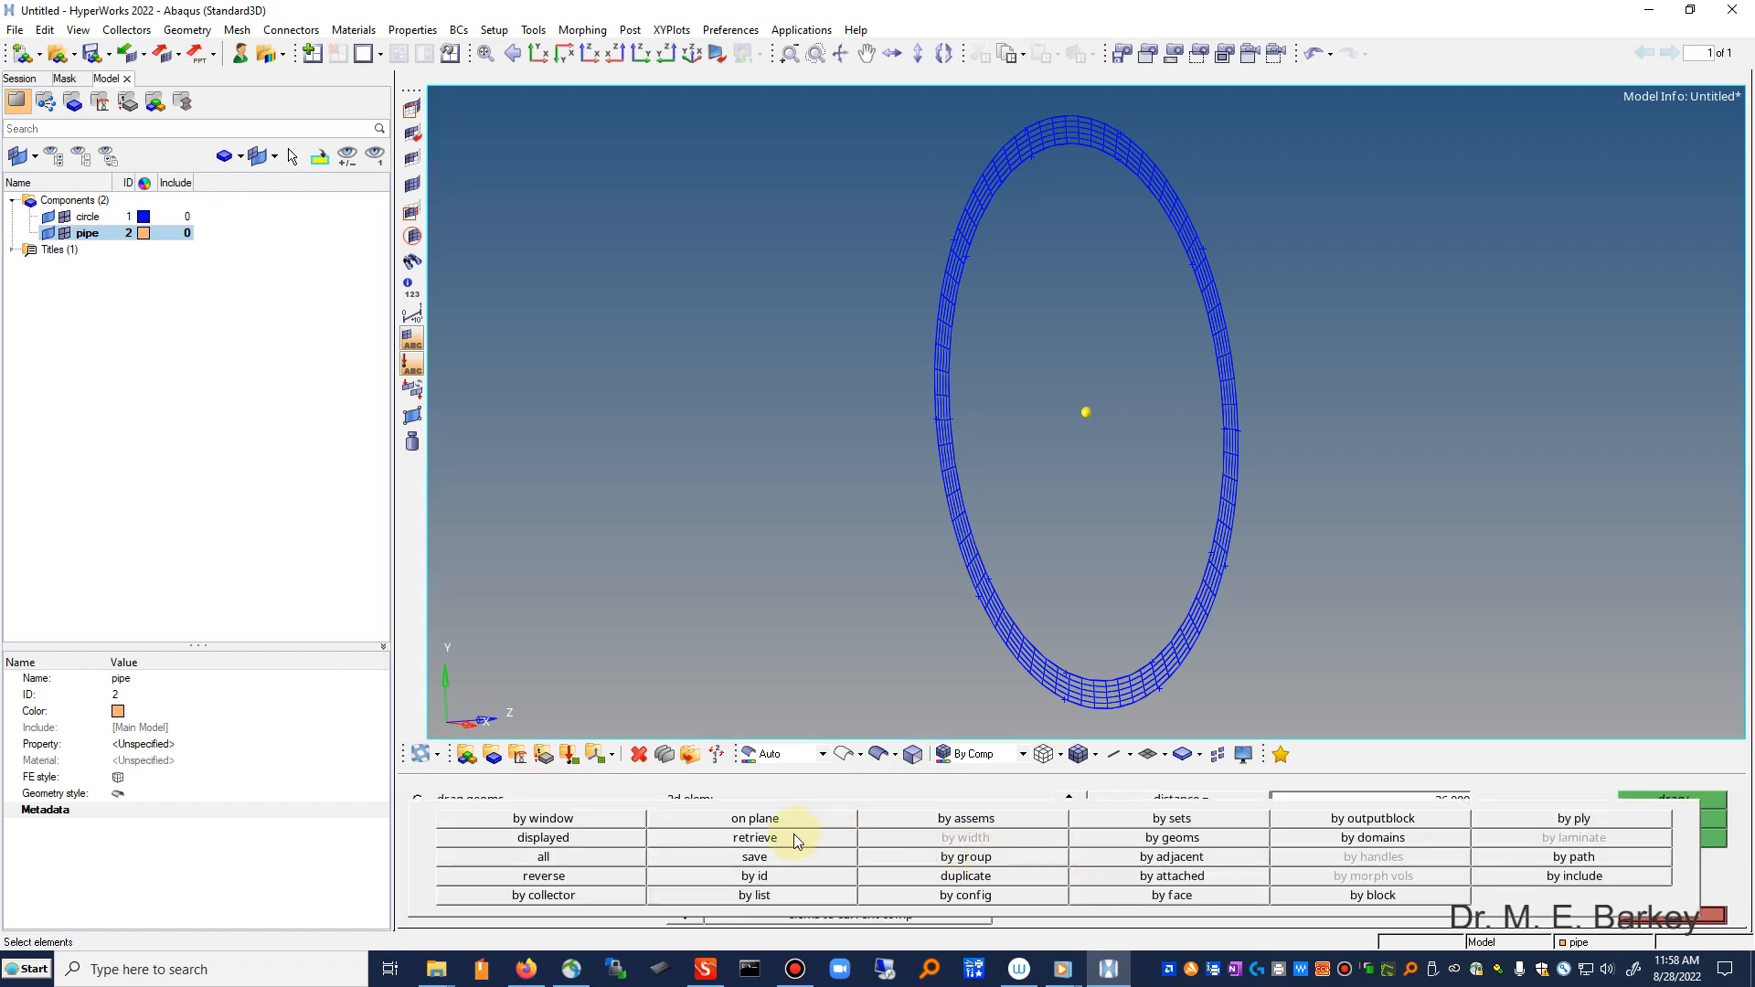
left_click(589, 839)
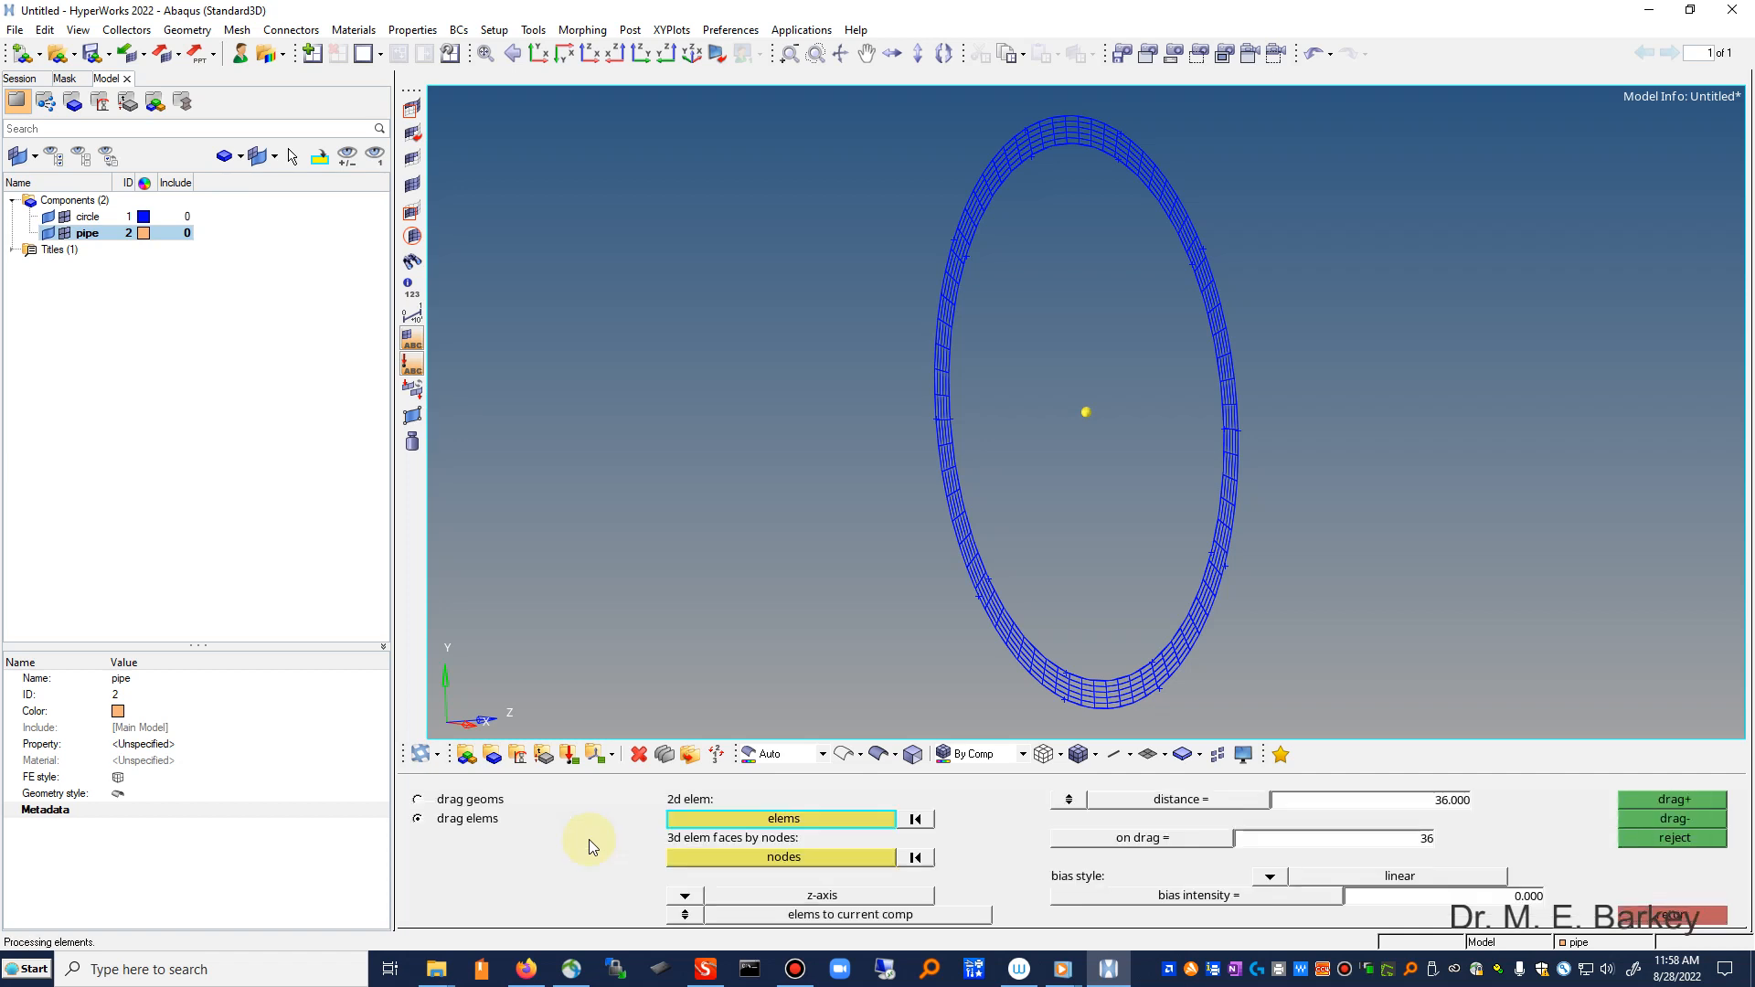
left_click(804, 820)
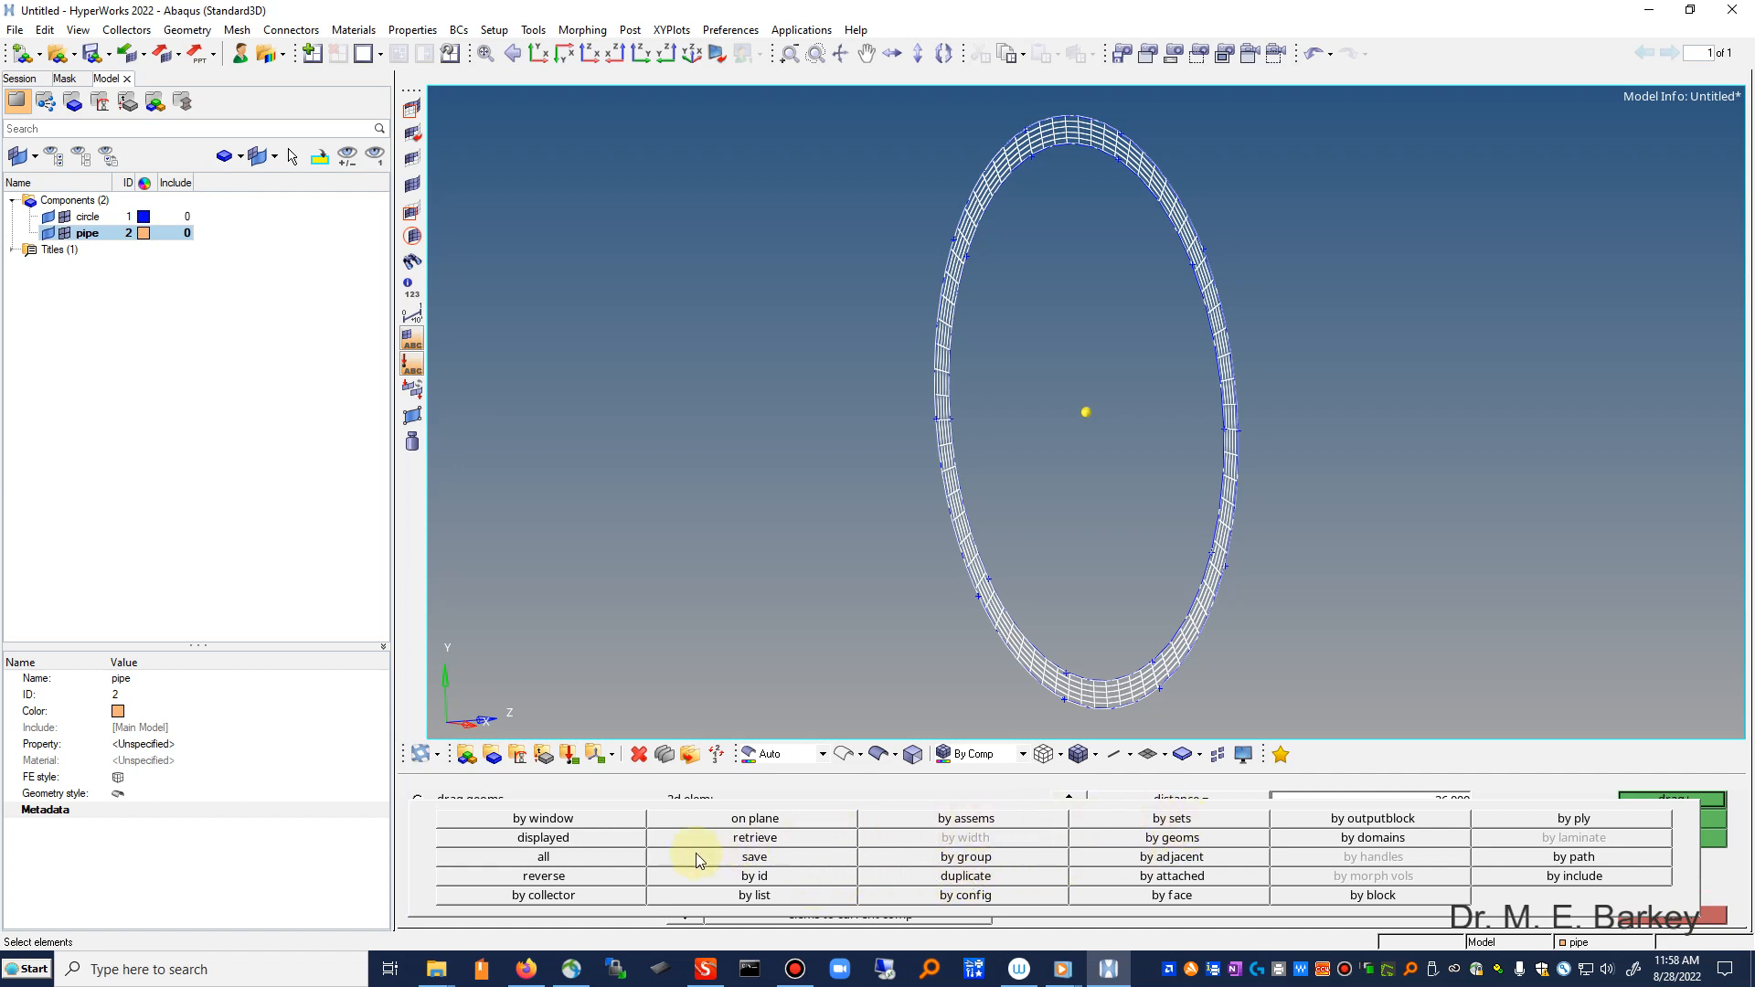
left_click(558, 895)
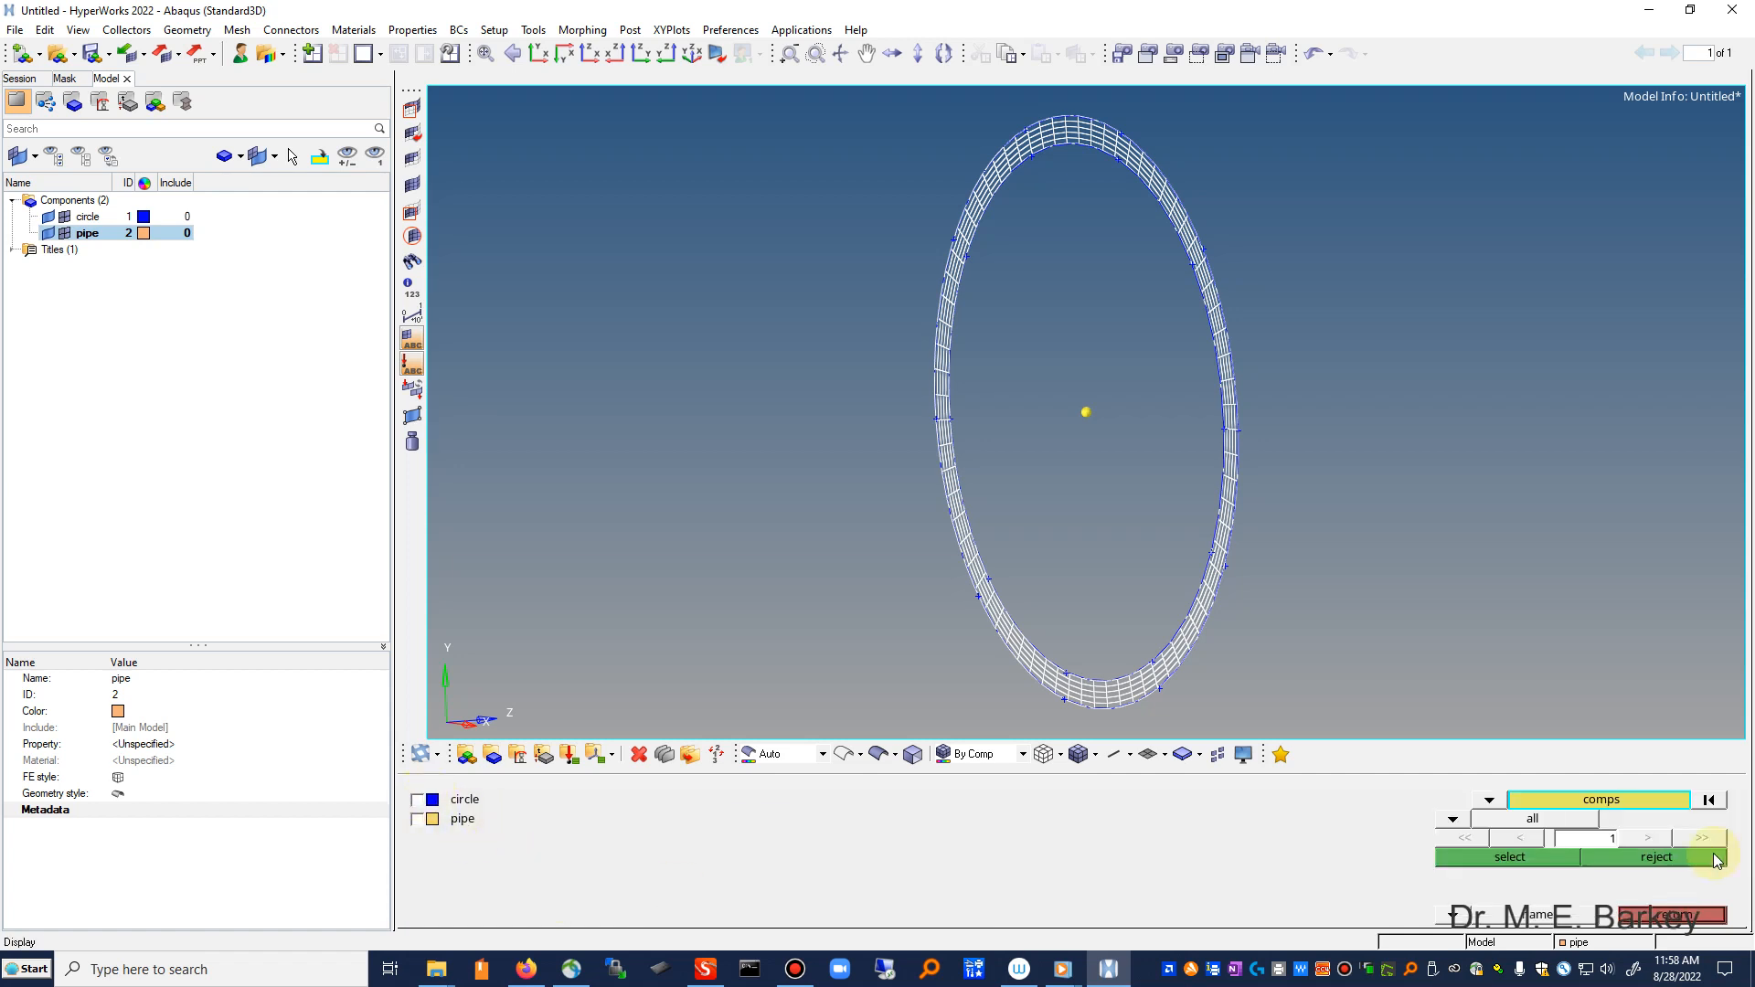
left_click(1676, 915)
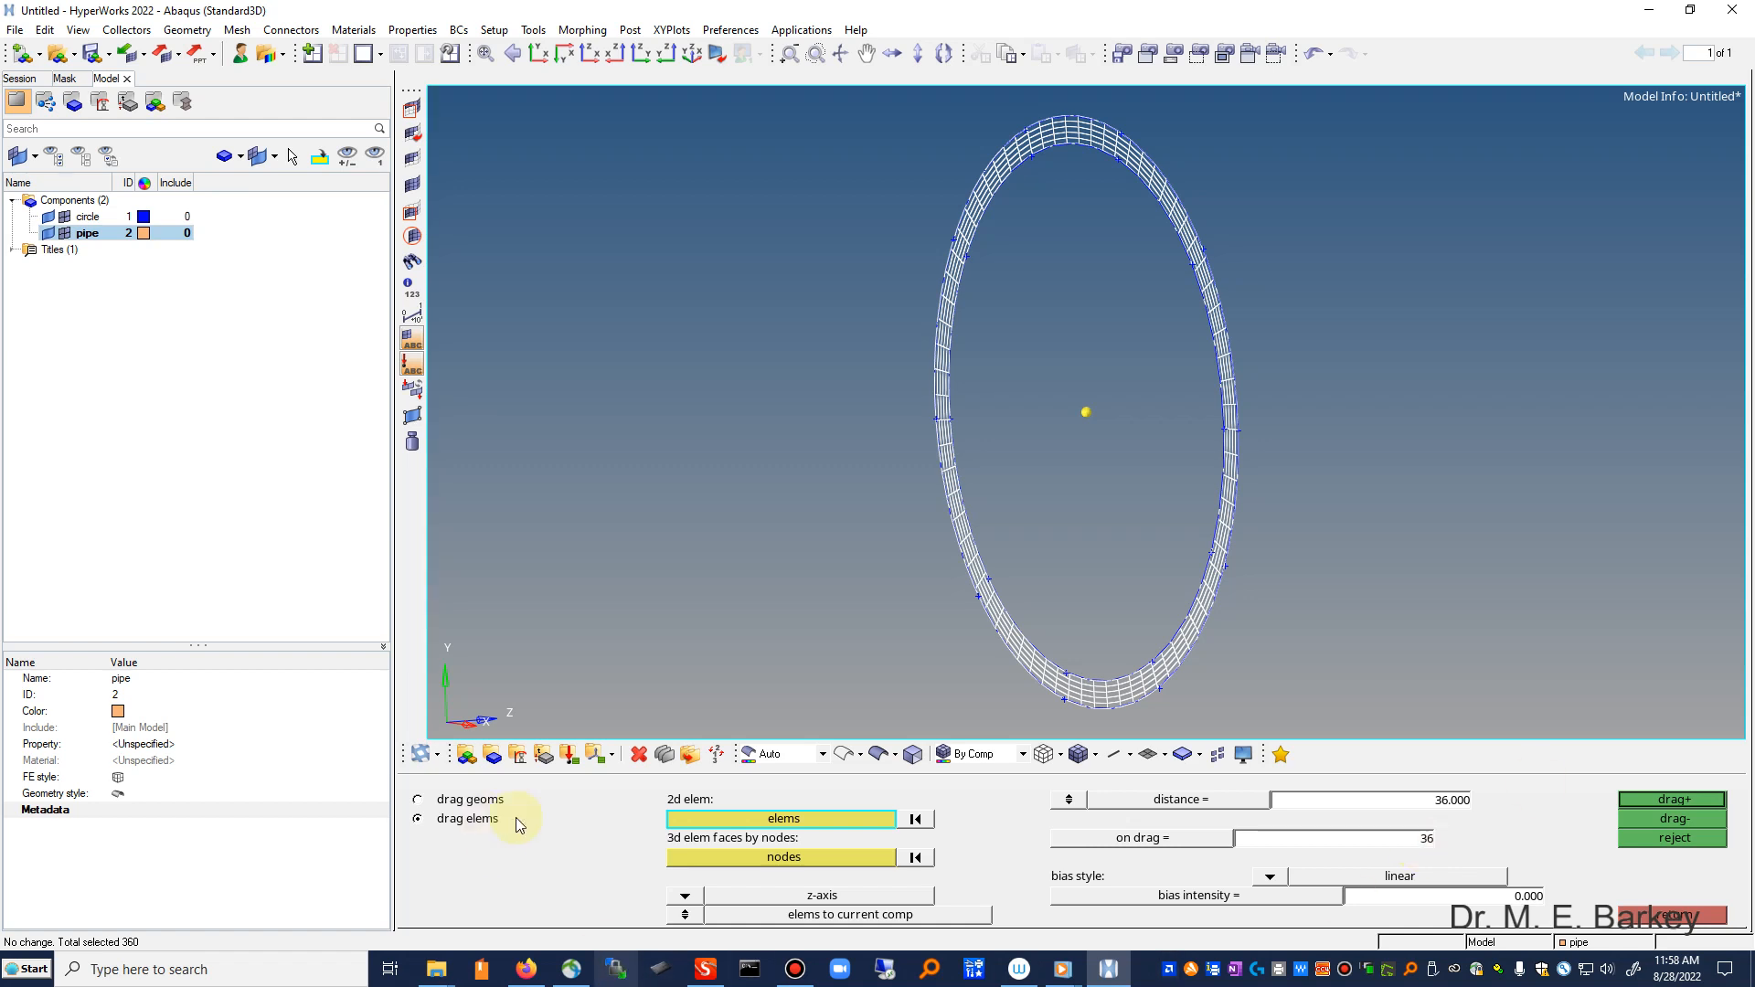
Step: Drag the selected ring elements 36 in the positive z direction with 36 elements along the drag, into the current component
left_click(685, 895)
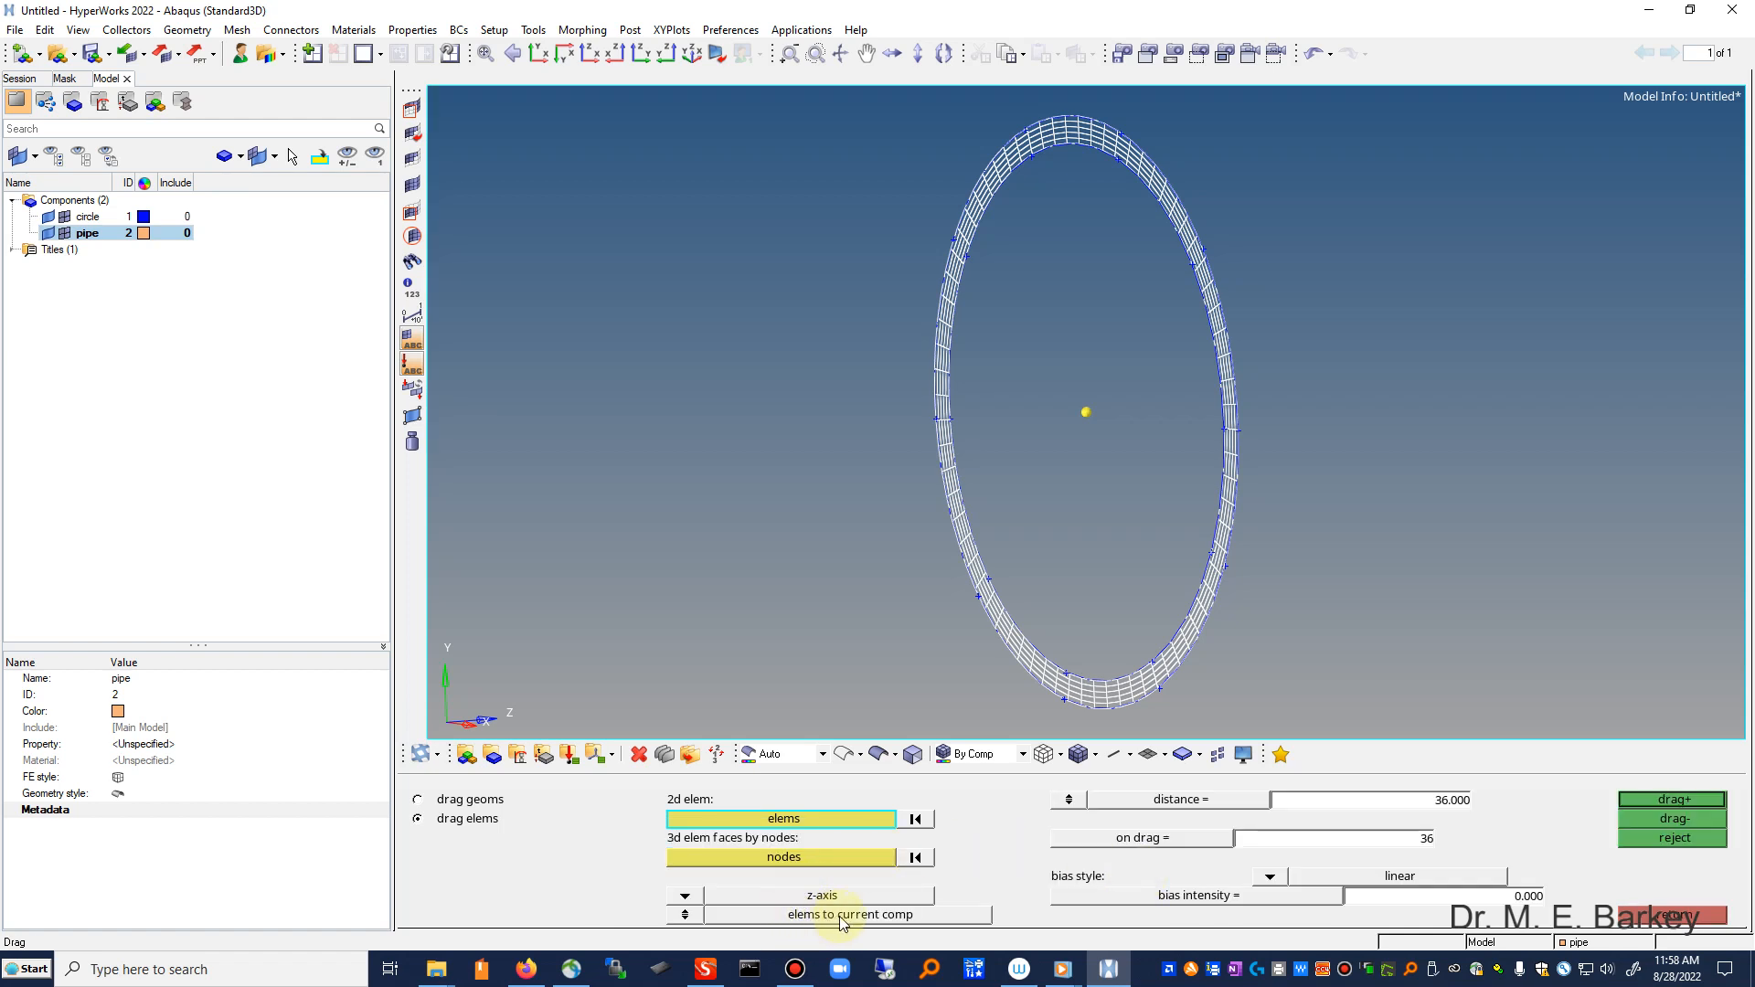
left_click(1662, 798)
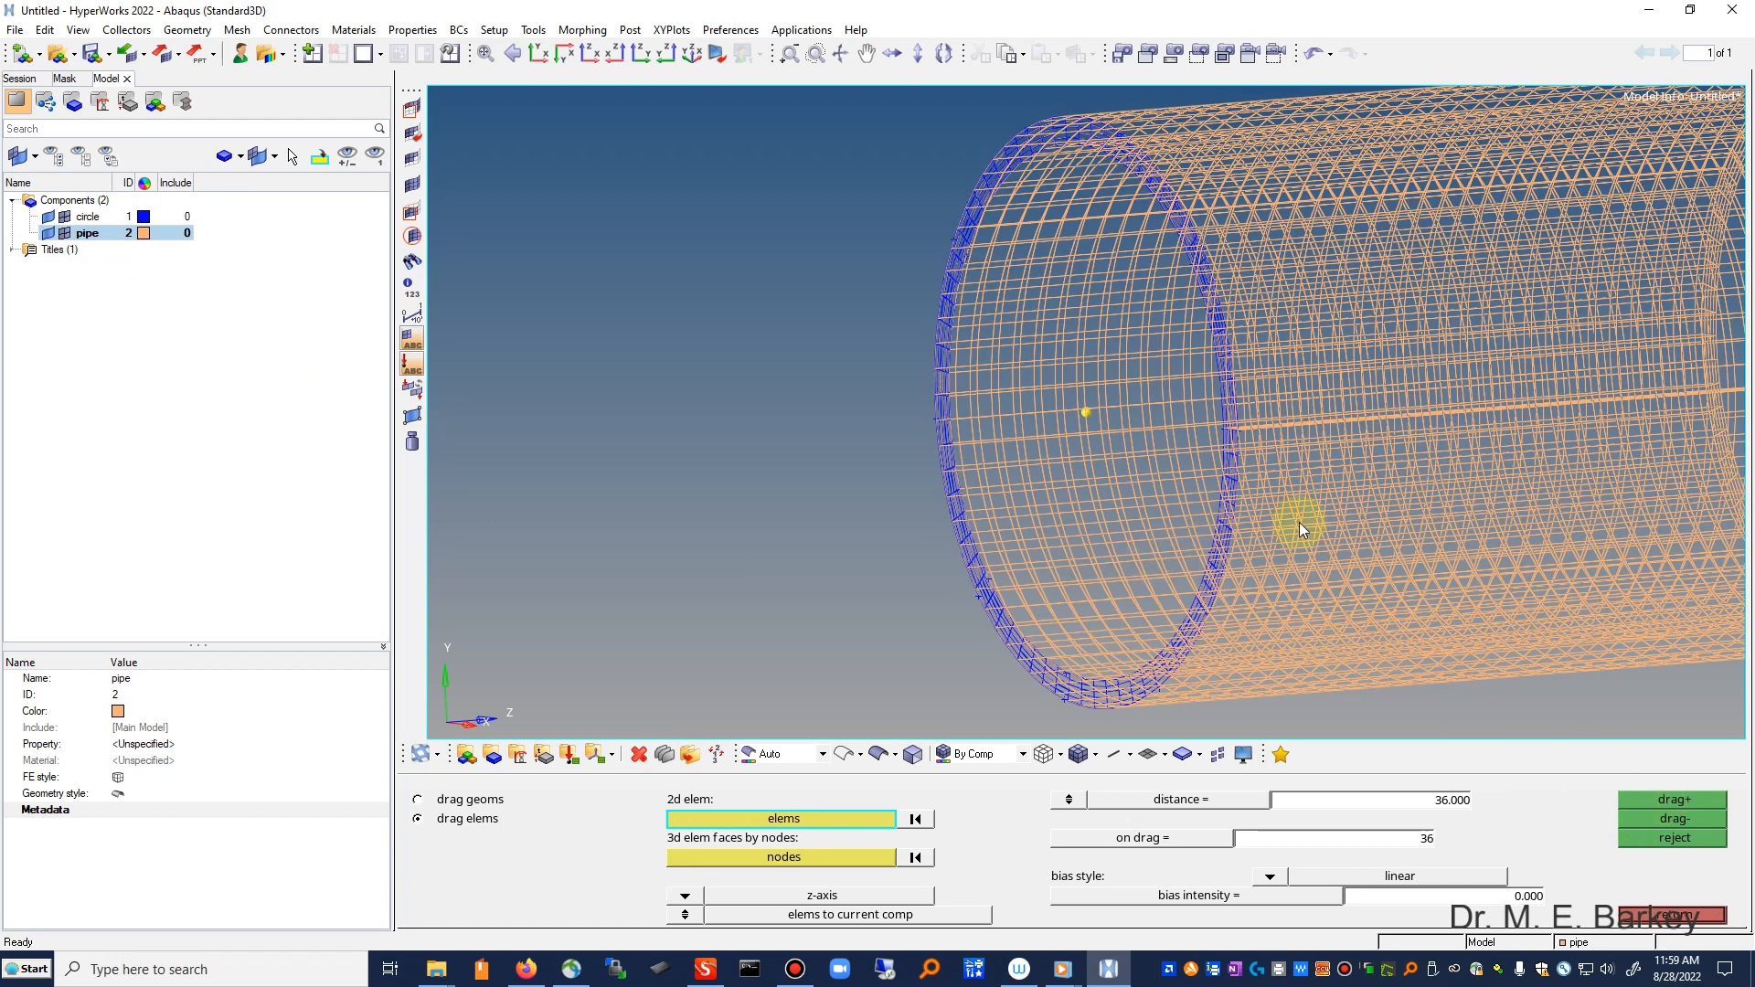
Step: Display the pipe as shaded elements with mesh lines and inspect the whole solid mesh from both ends
left_click(1079, 755)
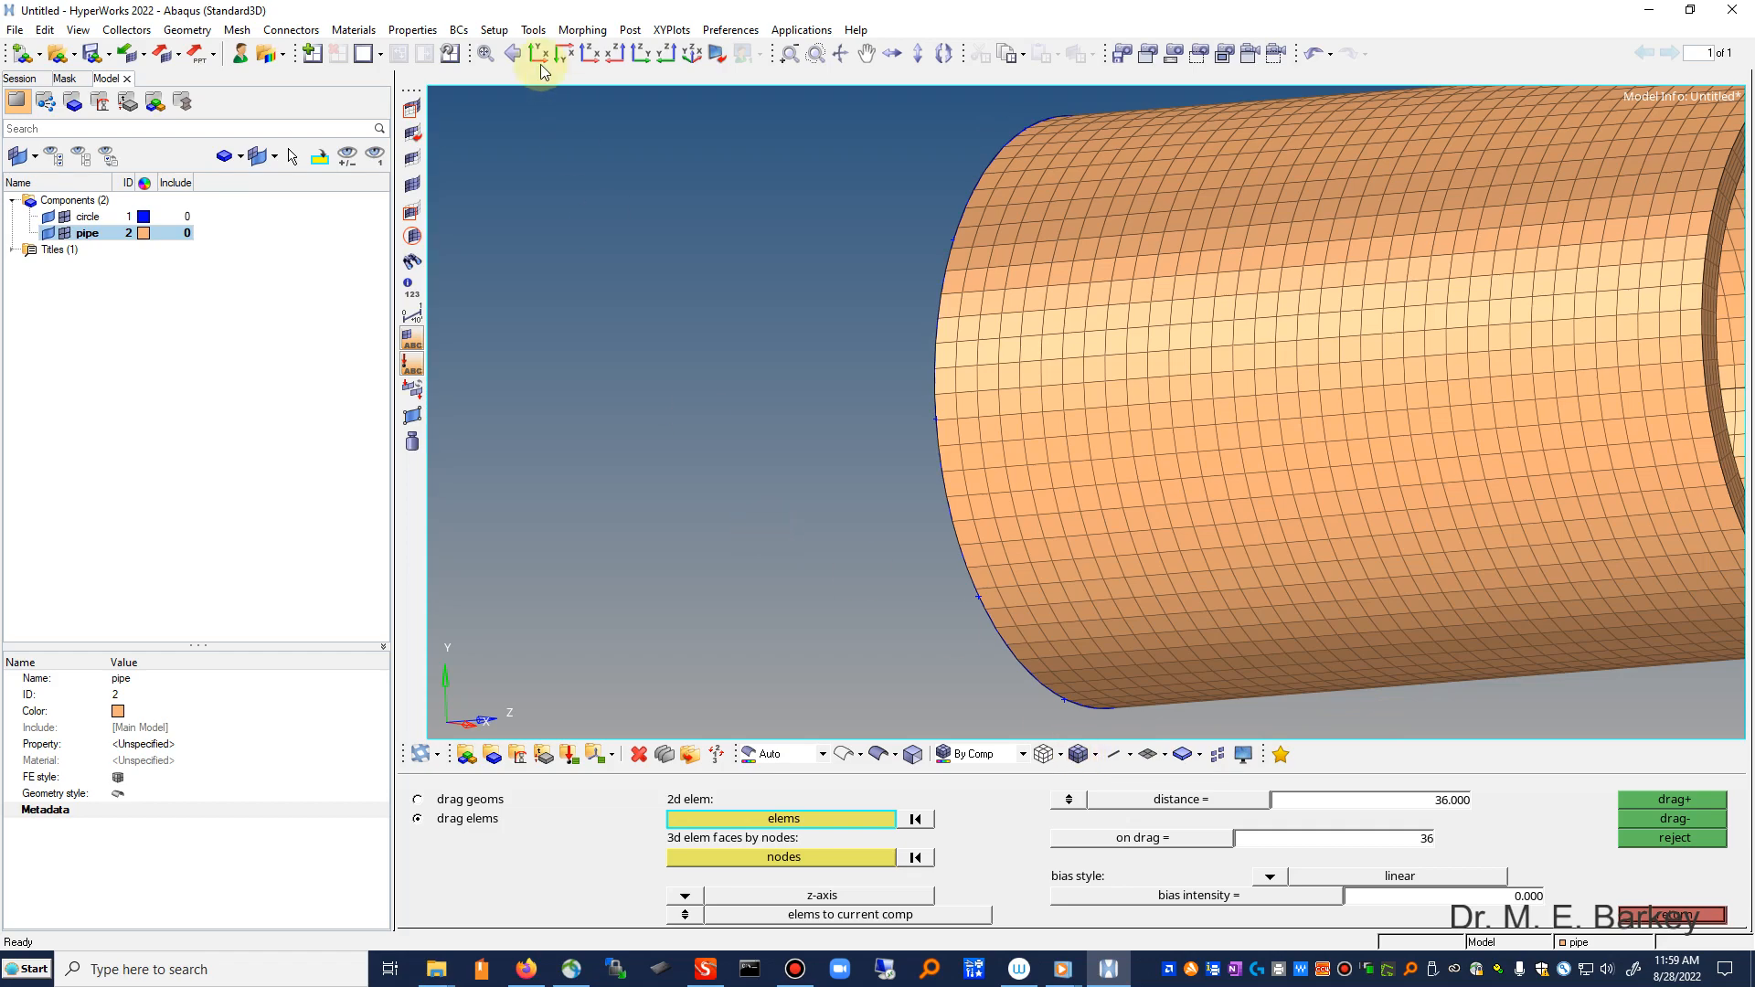
left_click(840, 53)
left_click_drag(1390, 470, 1261, 522)
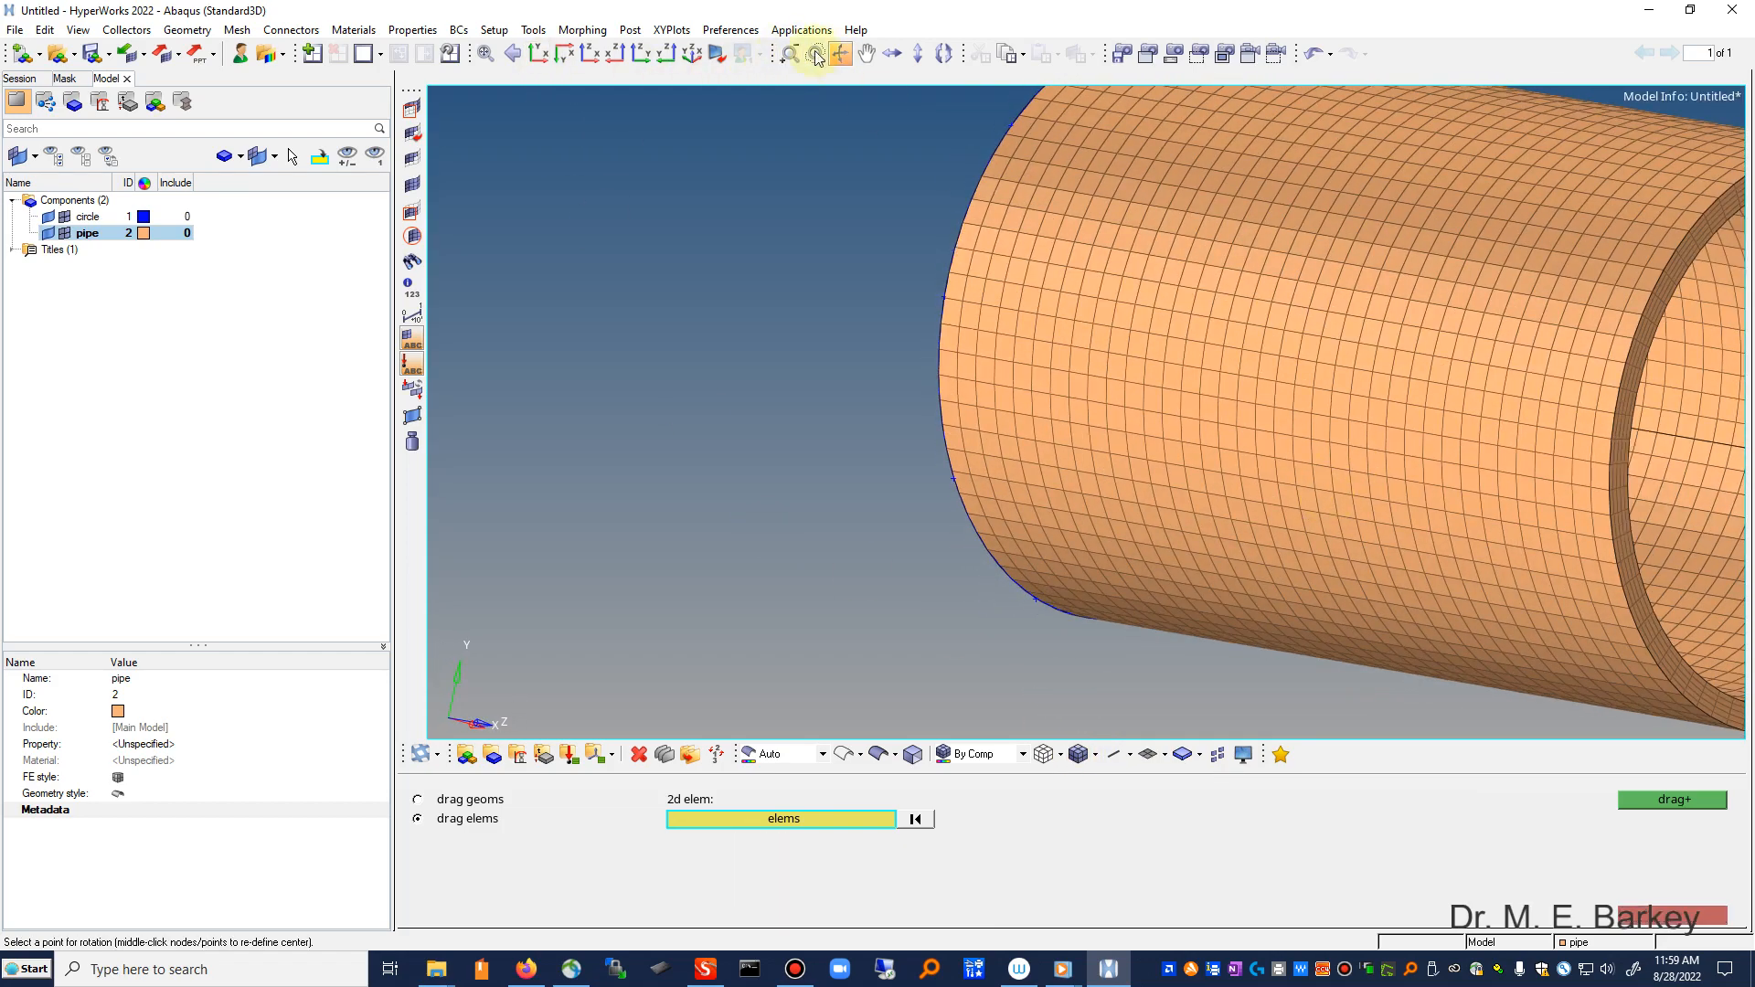
left_click(488, 52)
left_click(841, 53)
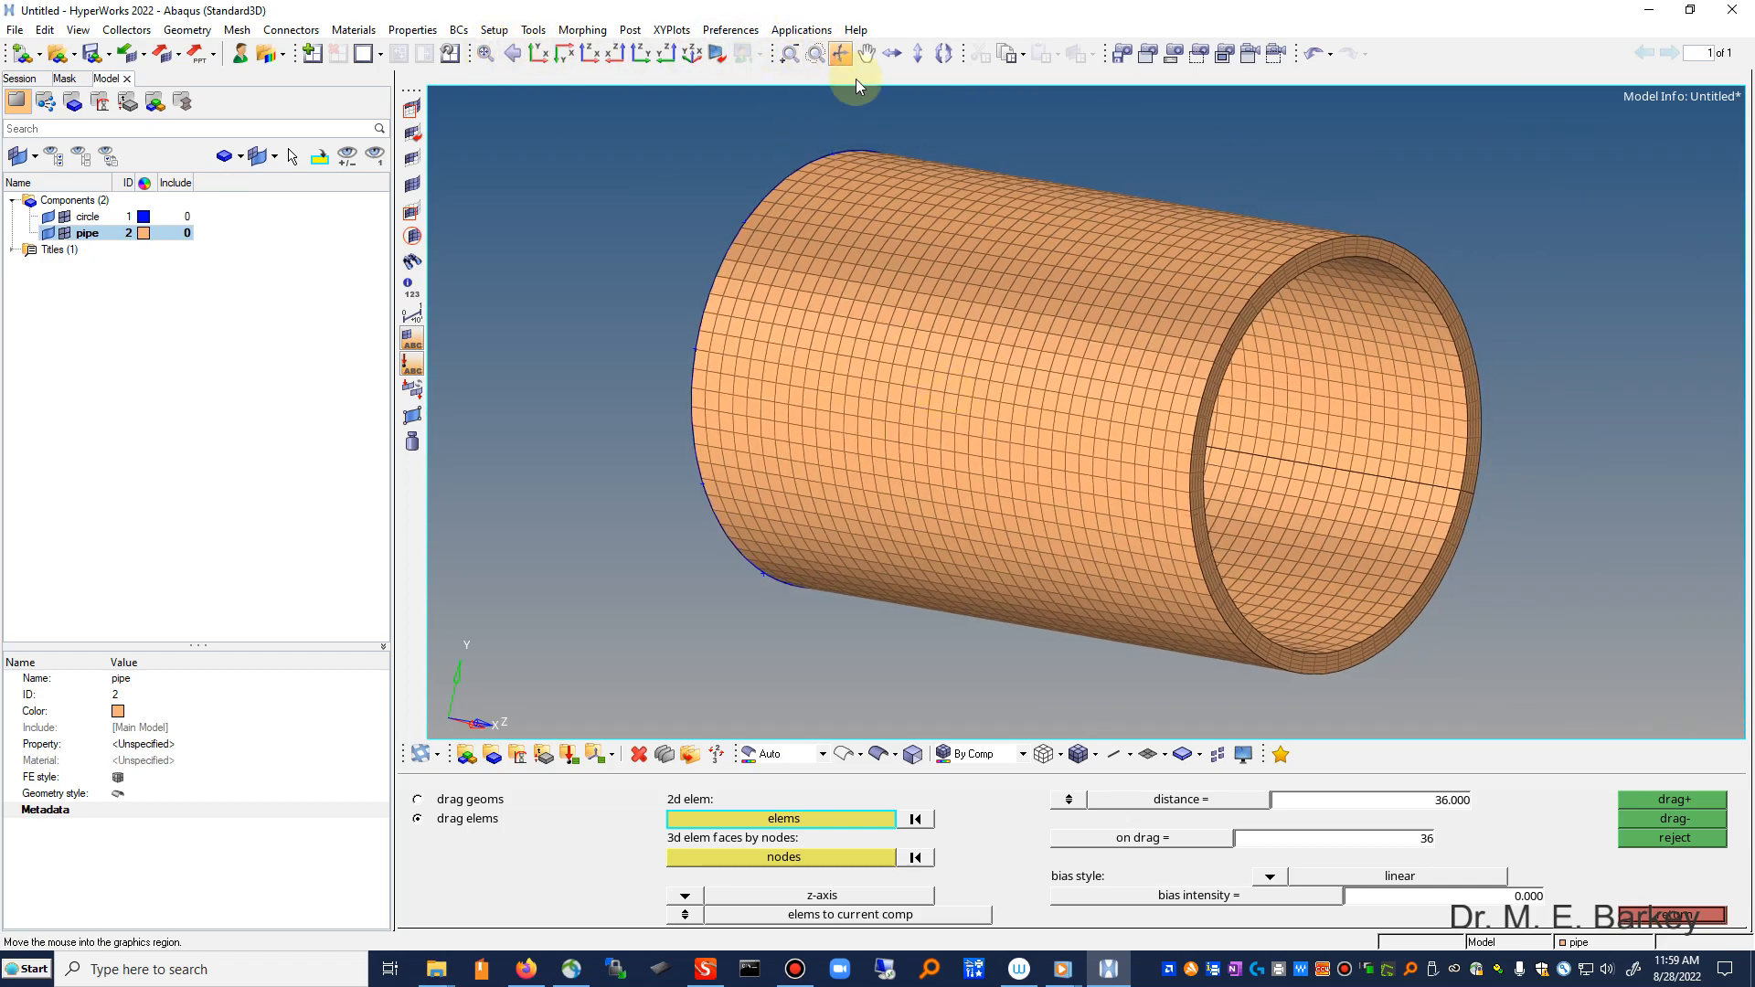
left_click_drag(1093, 442, 1214, 391)
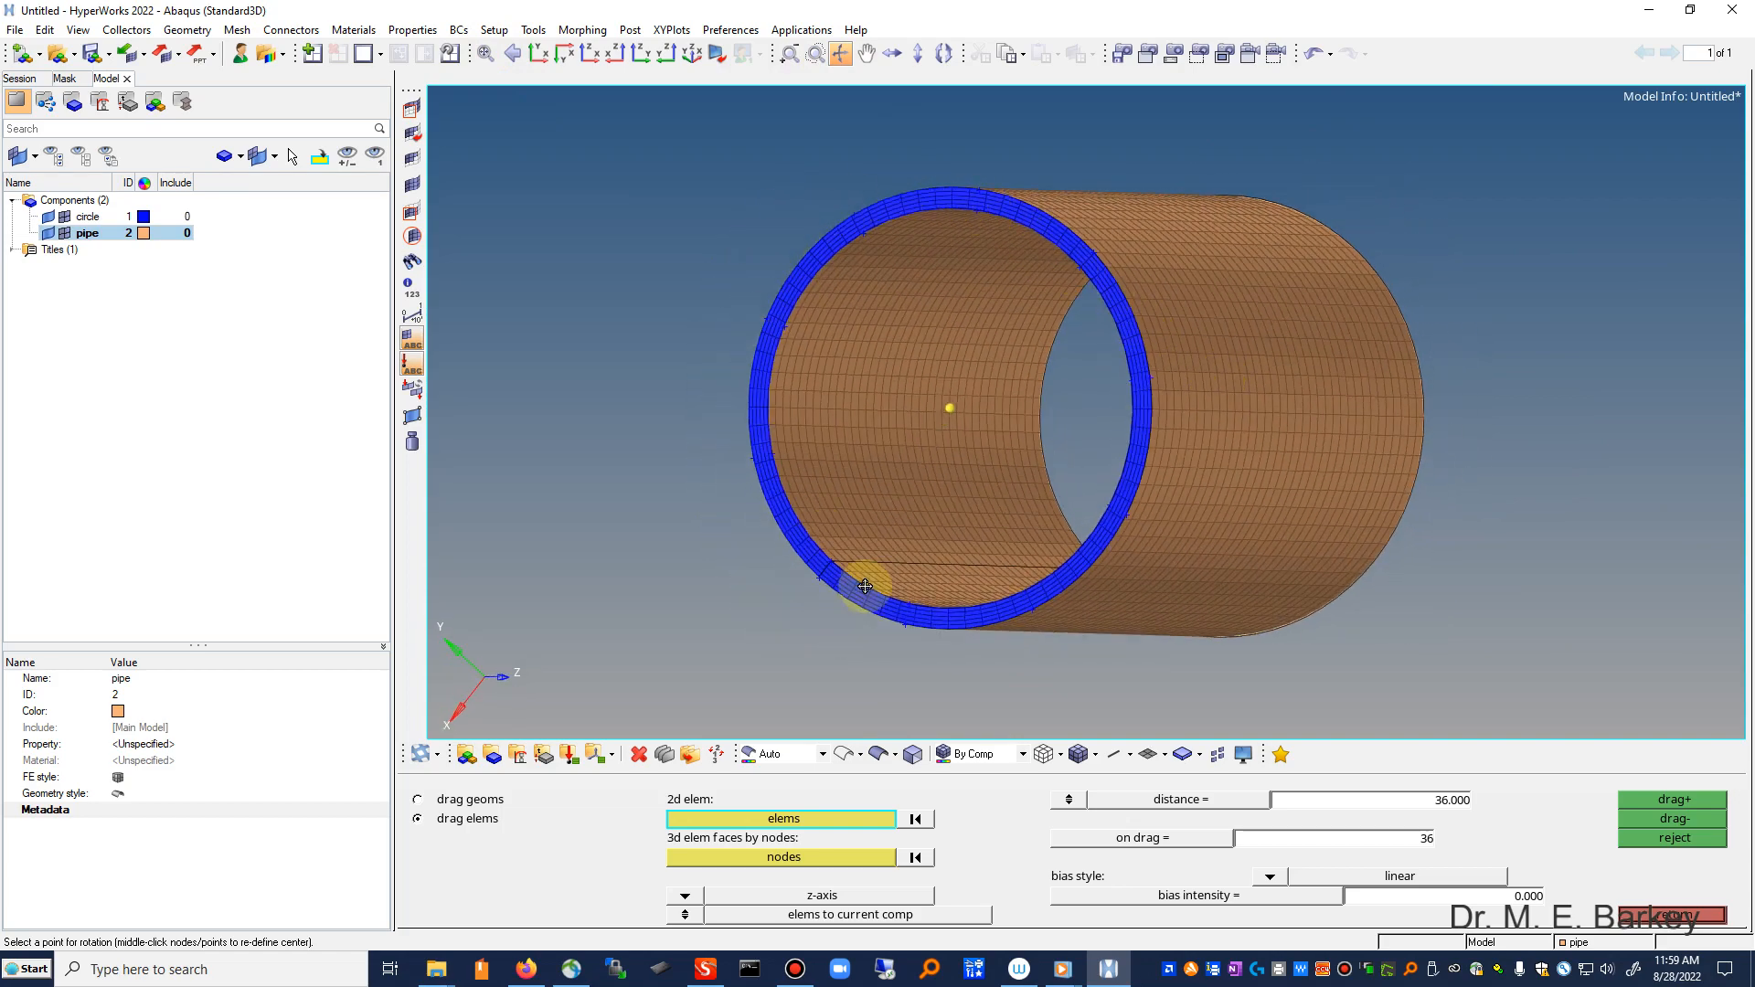
Step: Hide the circle component's elements and examine the solid elements through the pipe wall at its near end
left_click_drag(1360, 369, 1090, 506)
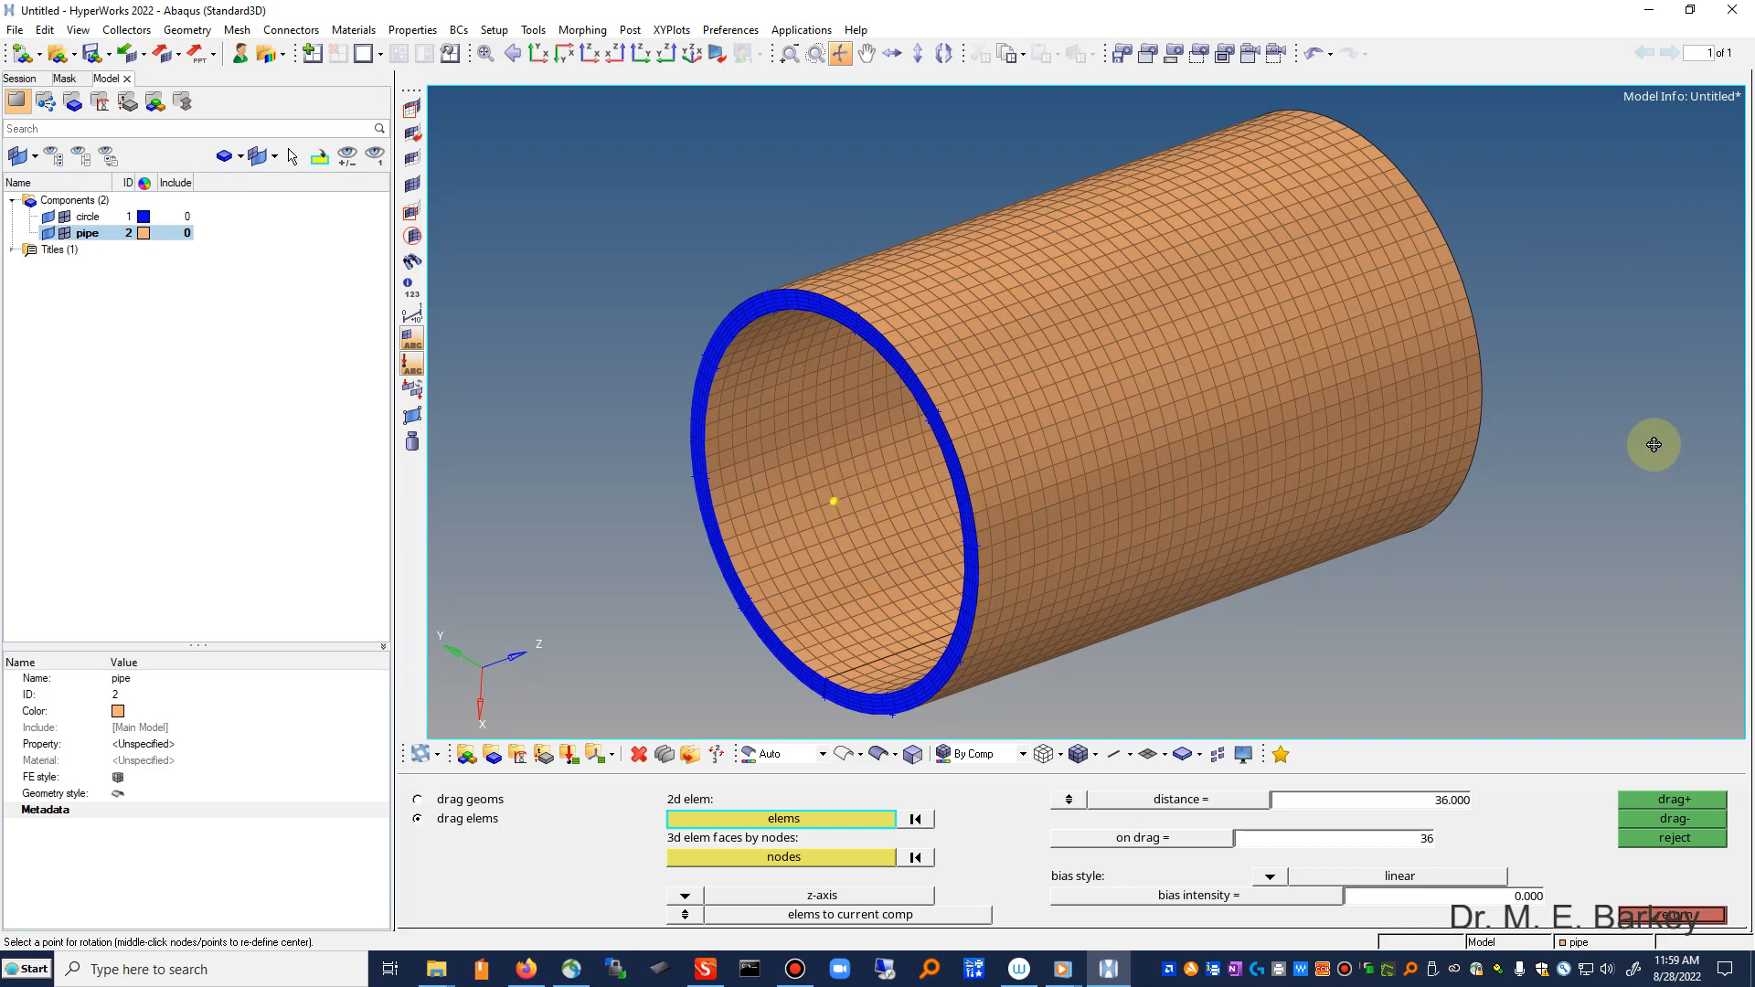
left_click_drag(1599, 408, 1500, 376)
left_click_drag(1031, 367, 1112, 421)
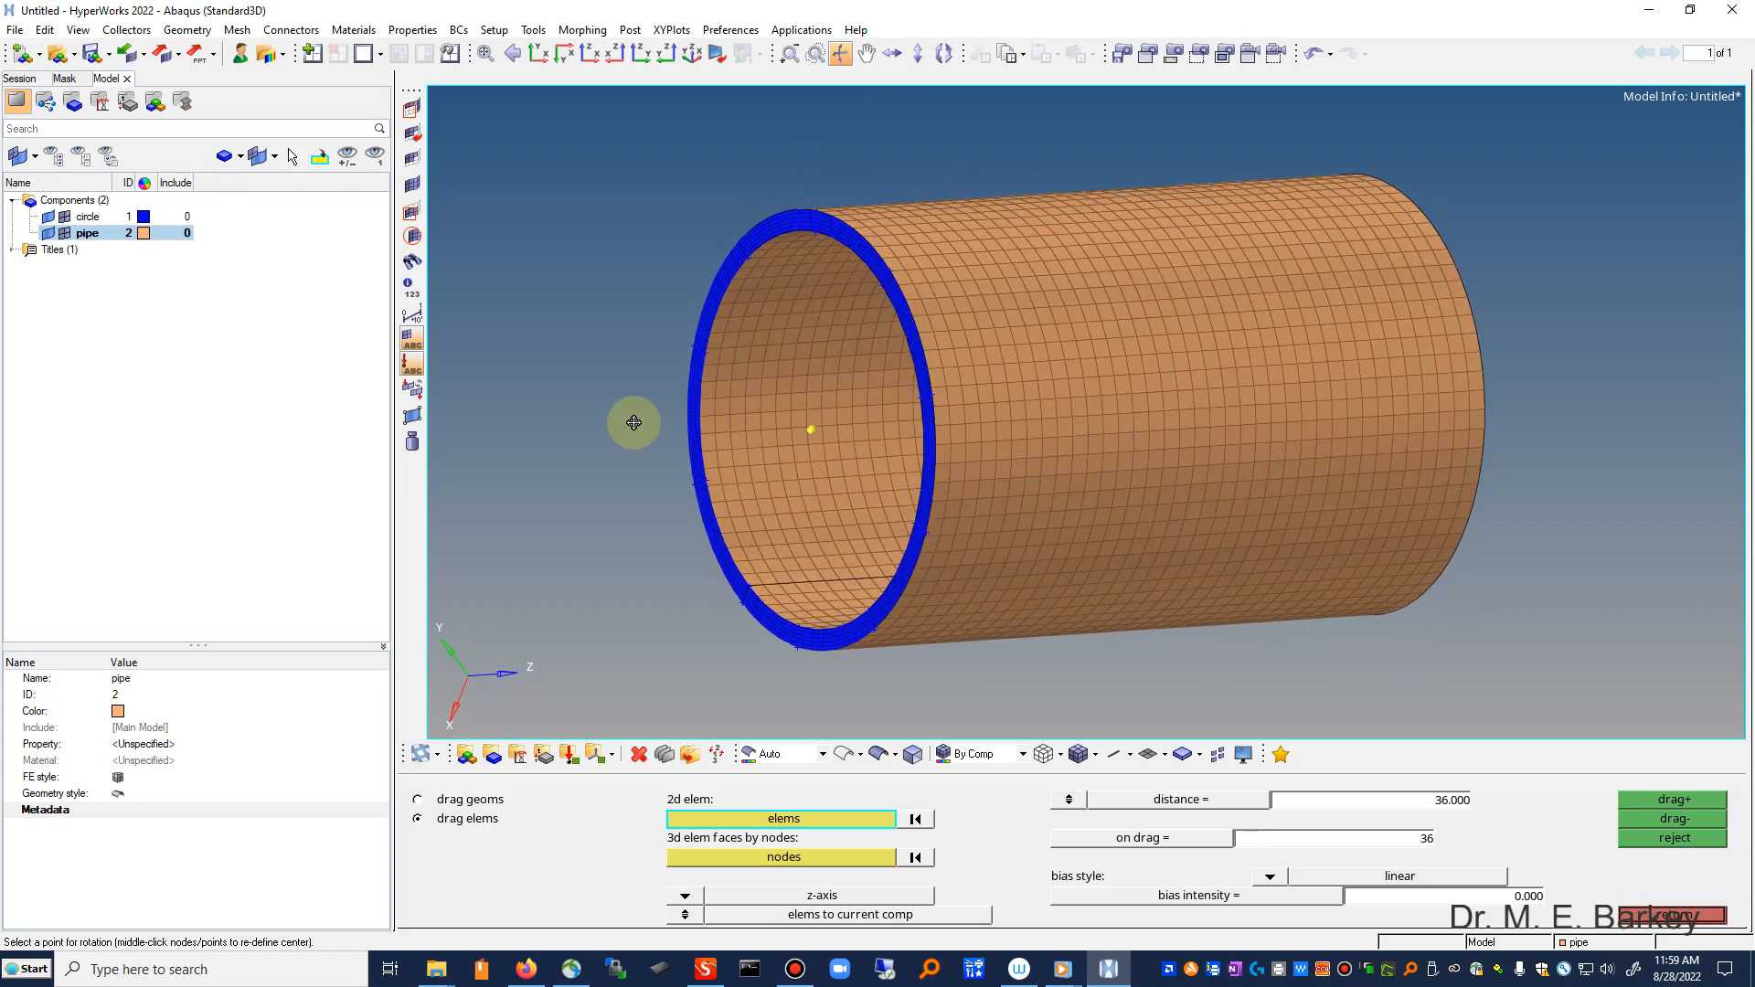
left_click(64, 220)
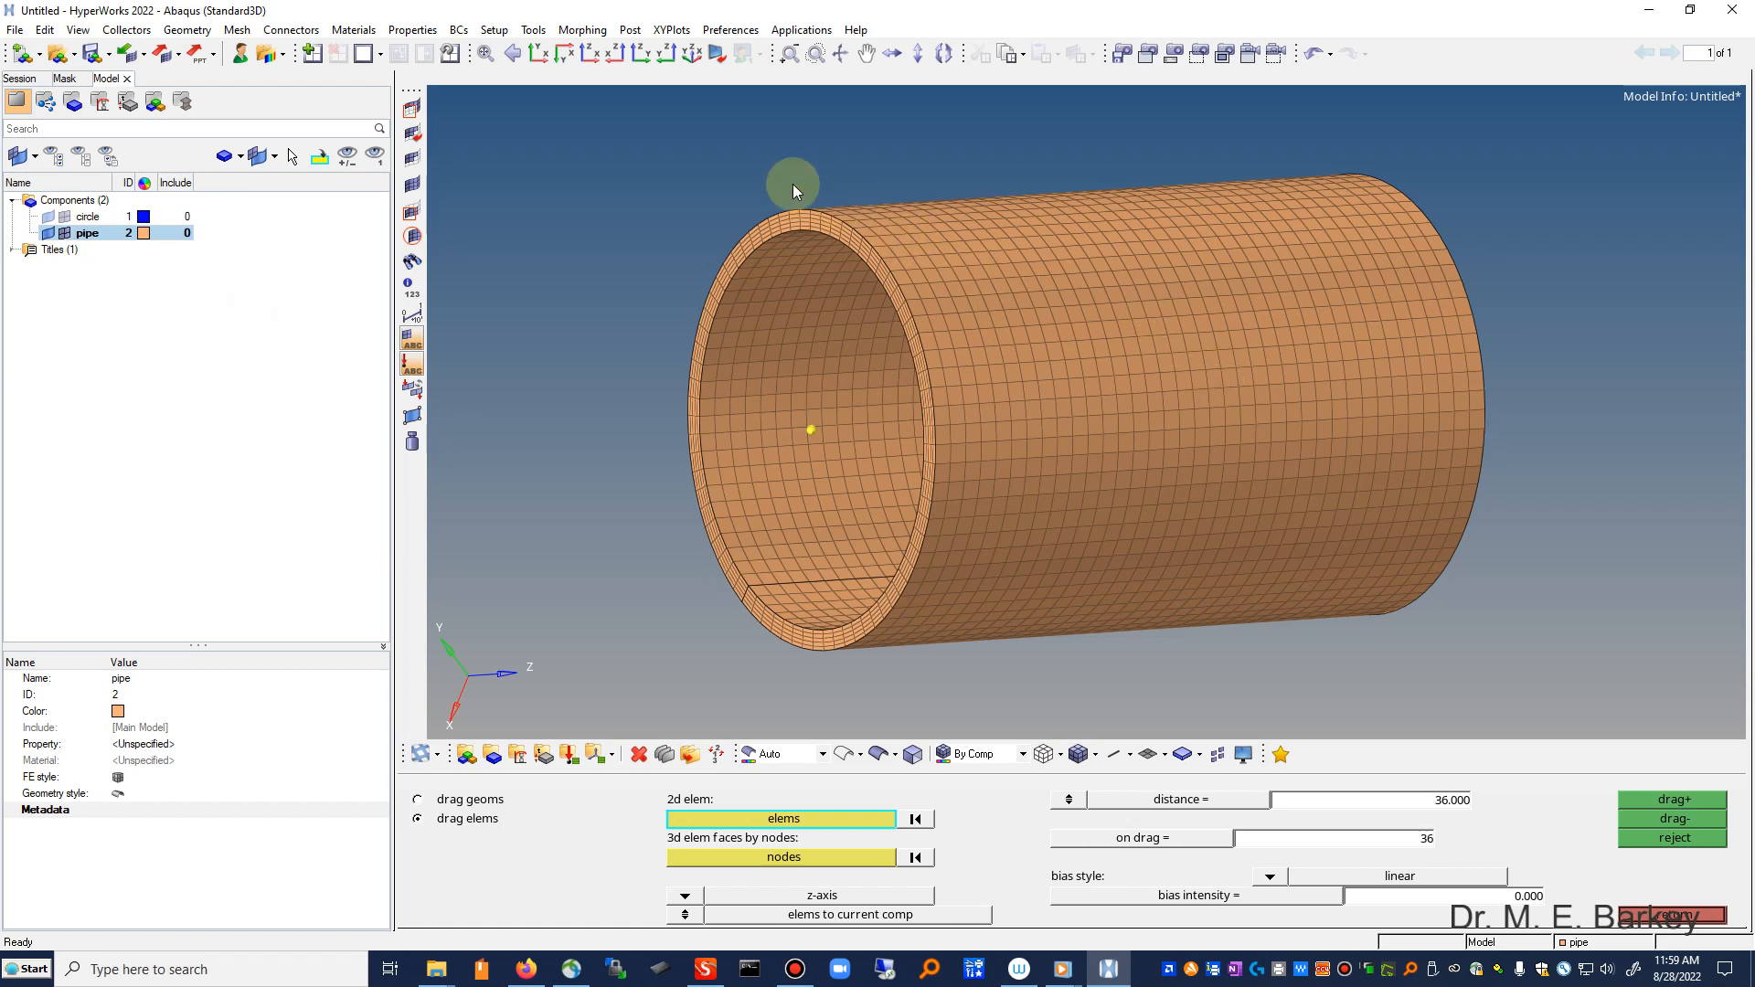
left_click(814, 53)
left_click_drag(826, 224, 850, 239)
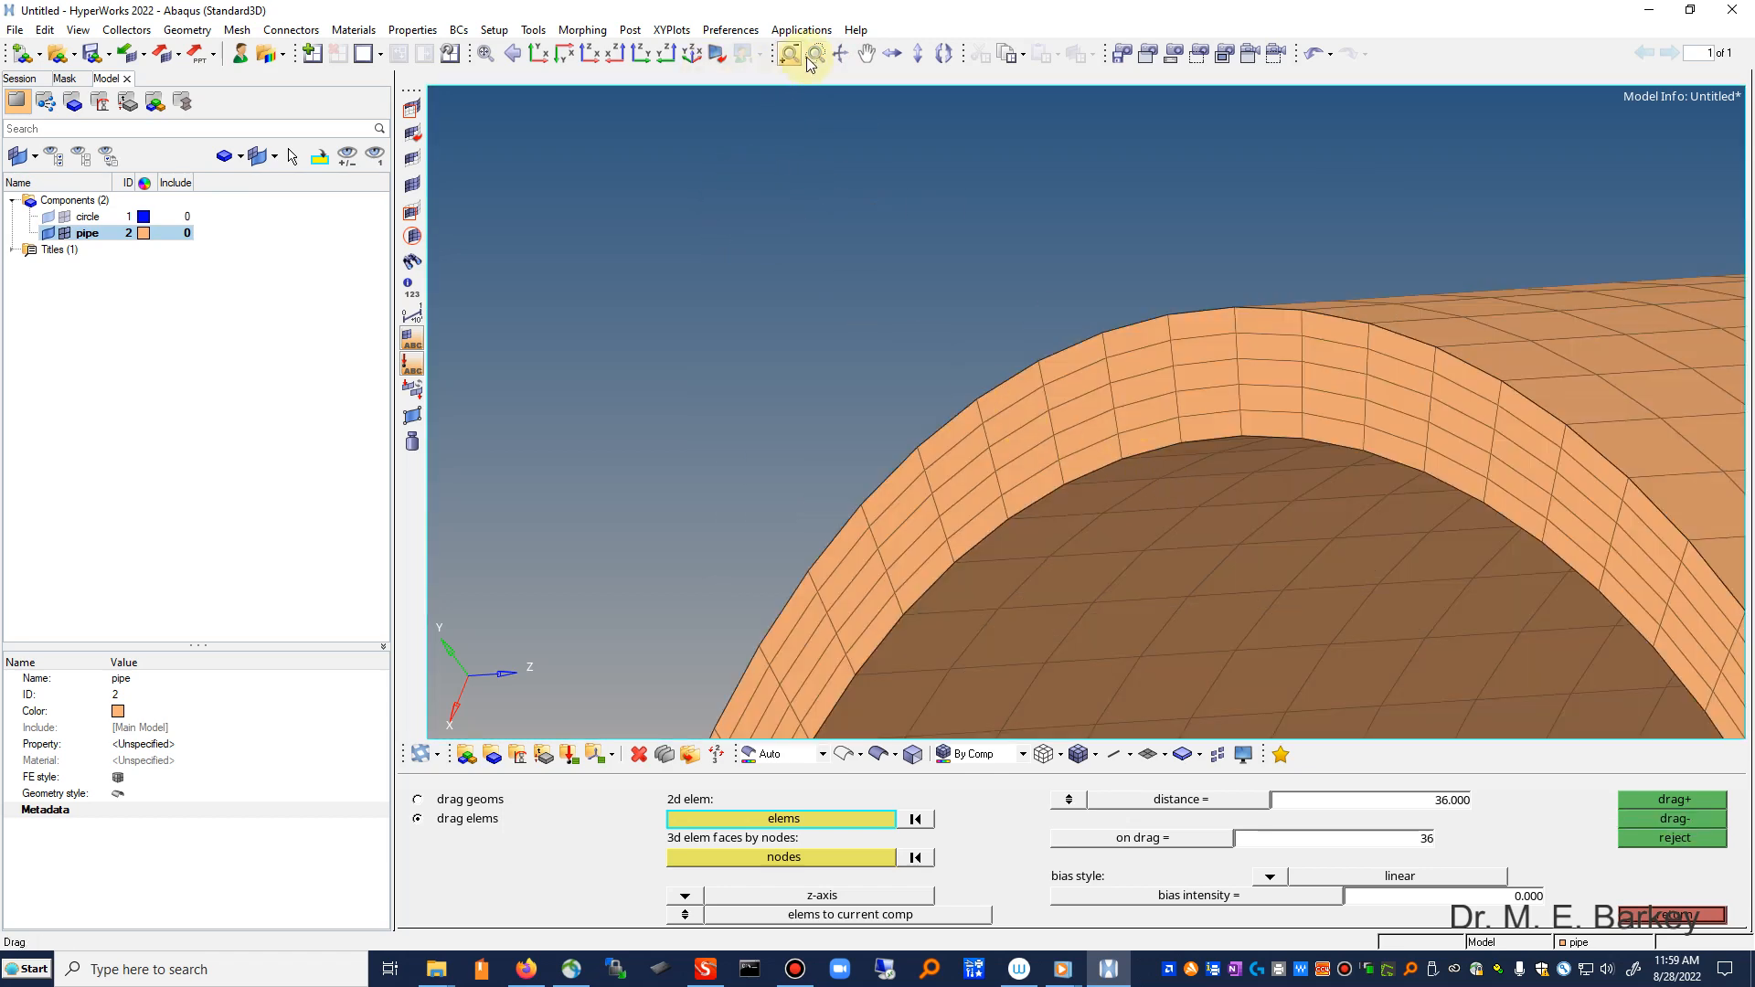
left_click(842, 60)
left_click_drag(1172, 395, 1090, 348)
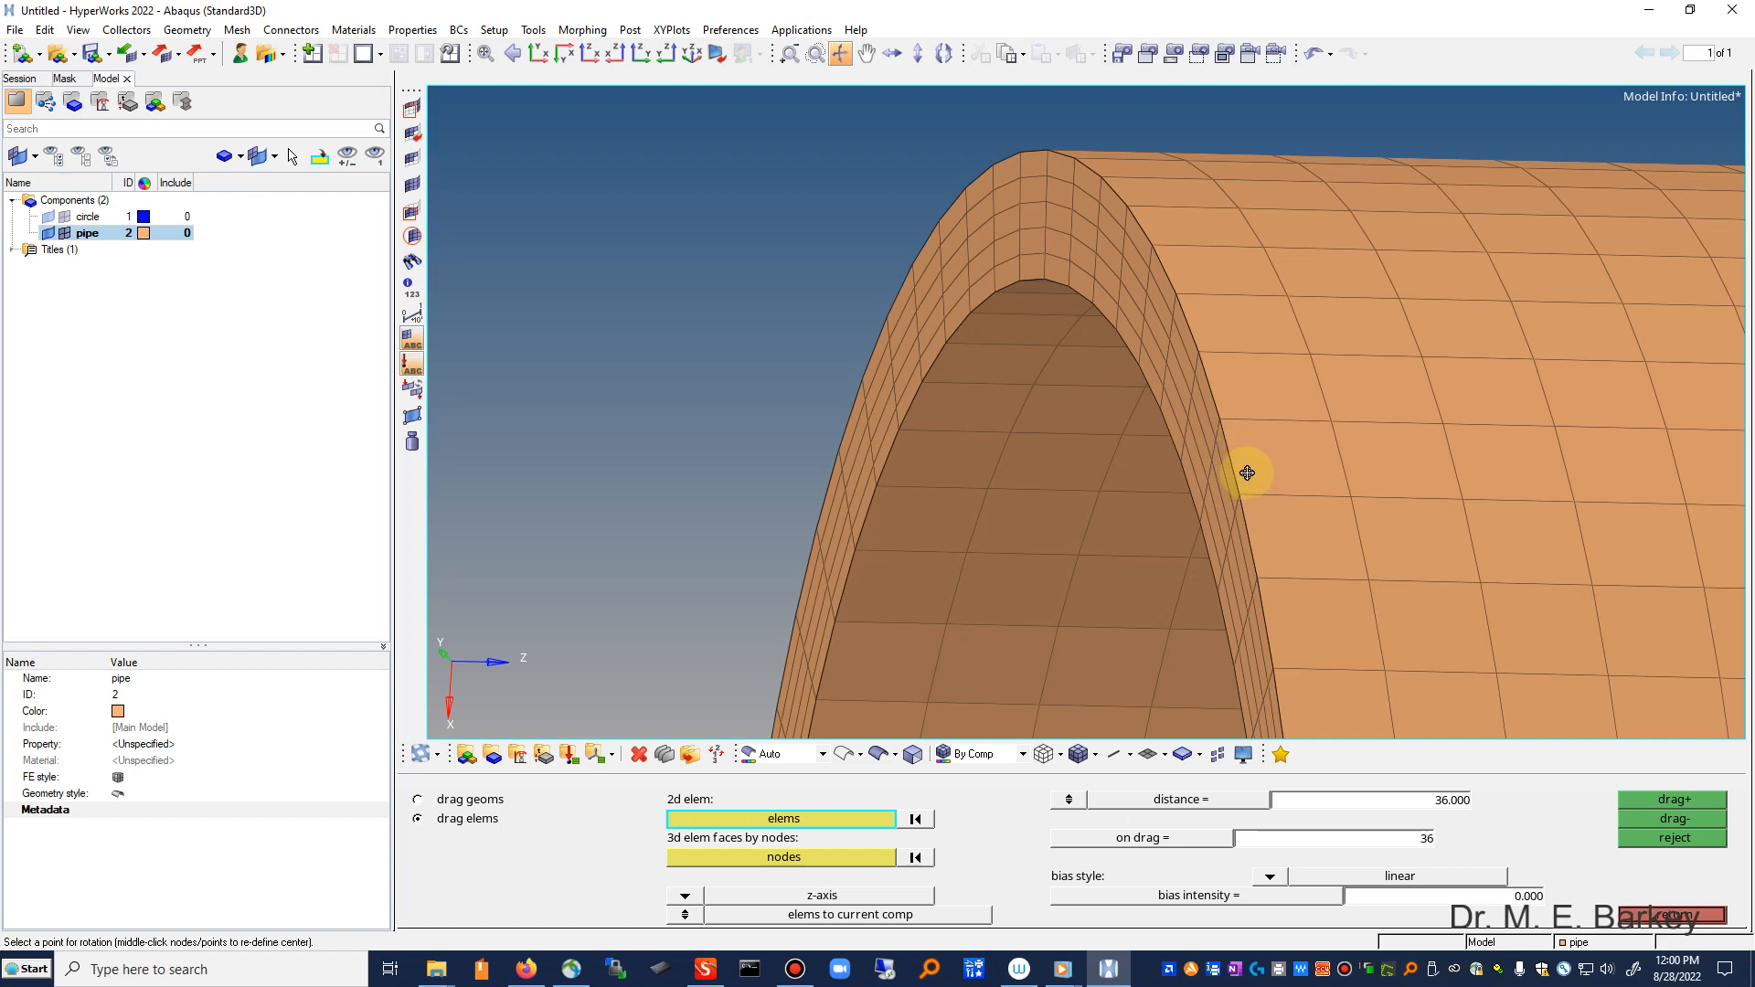
Step: Hide the pipe component, display the circle component's geometry and ring elements, and leave the Drag command
left_click(64, 233)
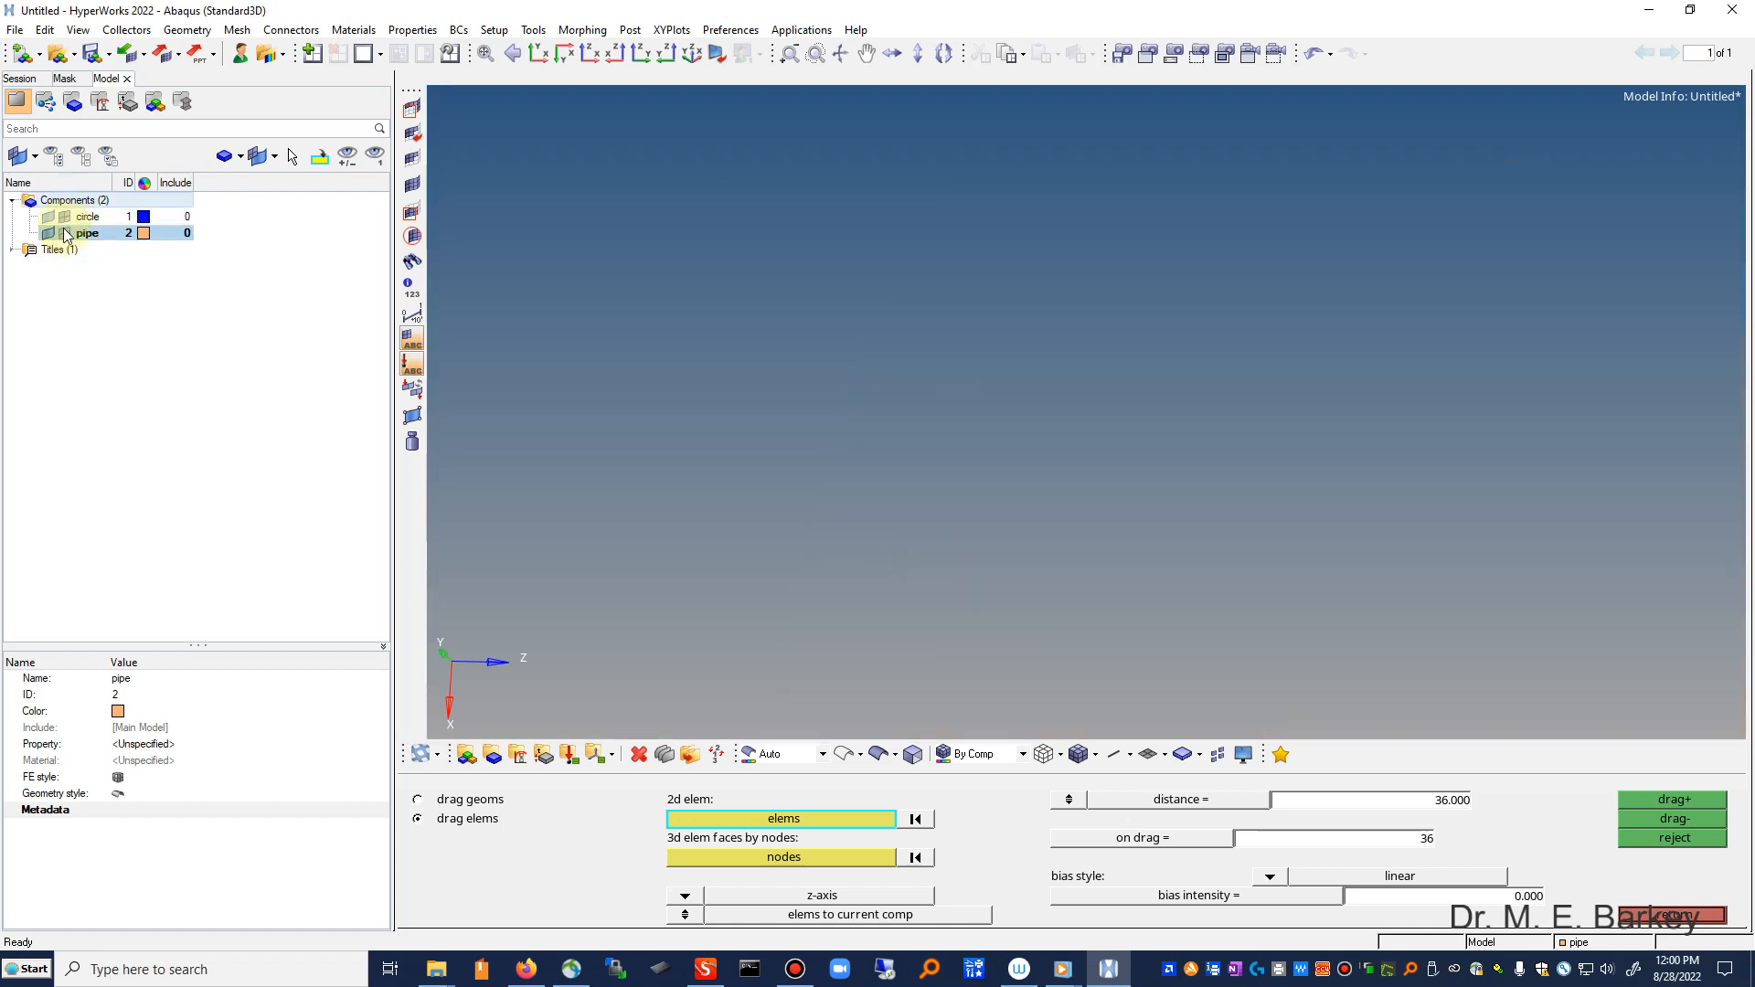
left_click(48, 234)
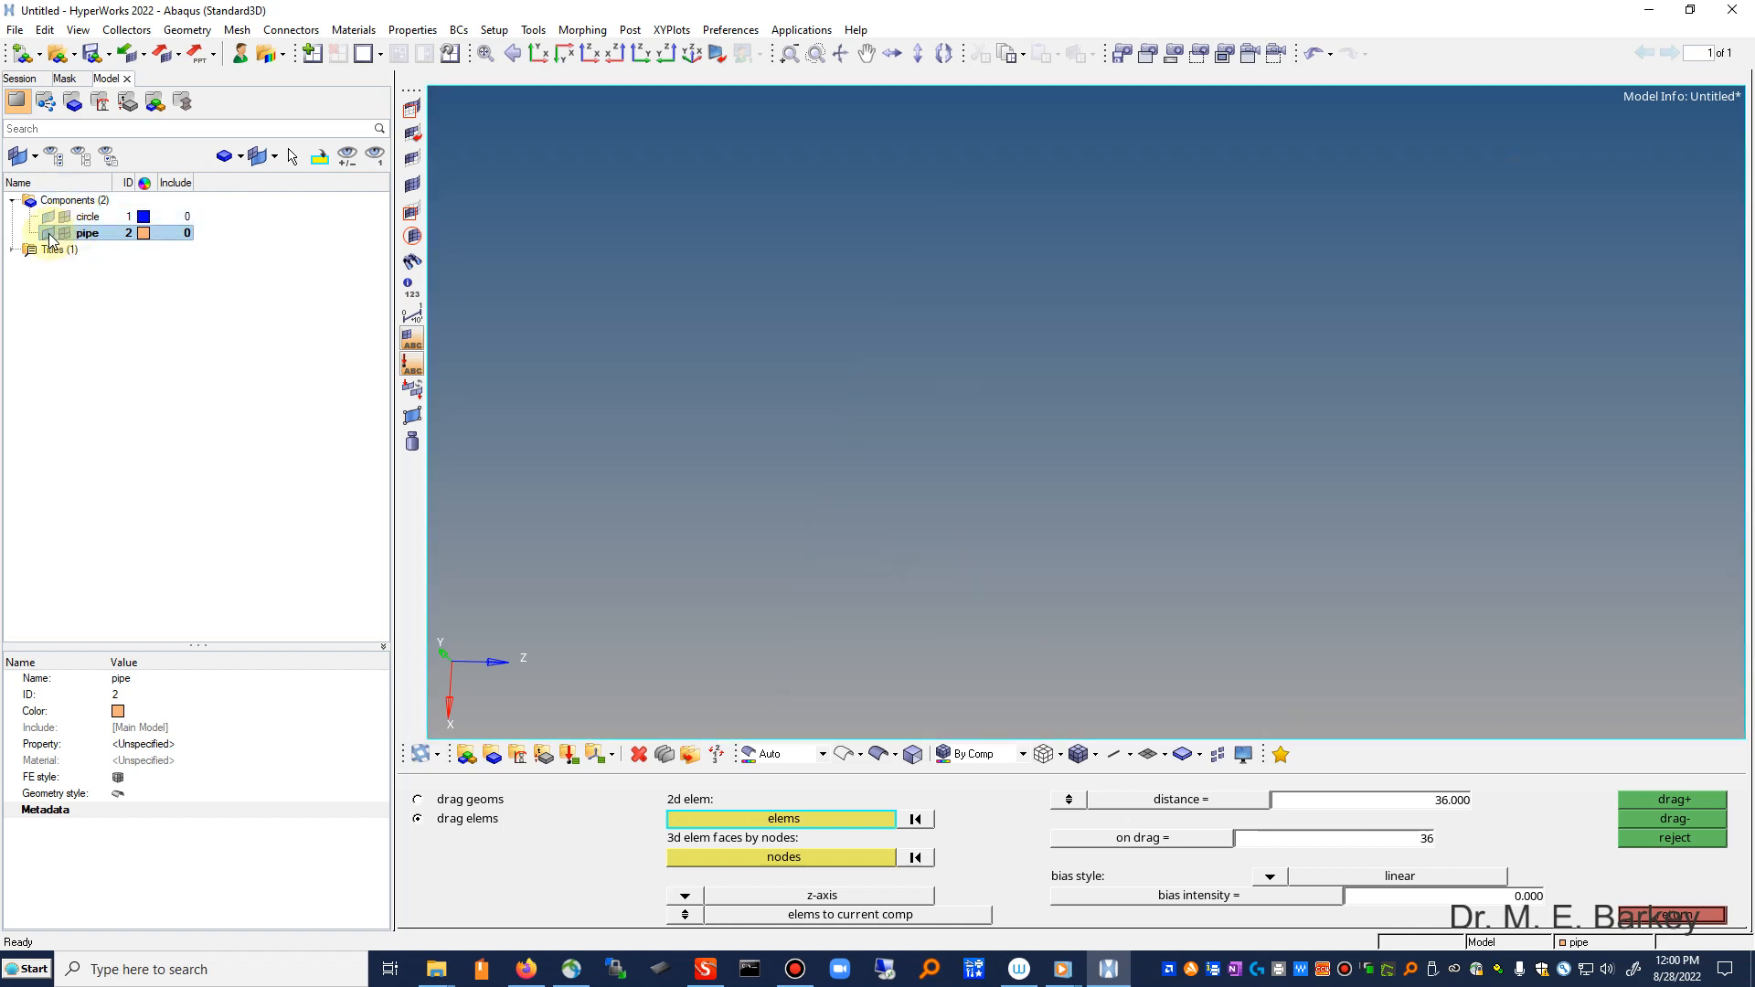
left_click(60, 233)
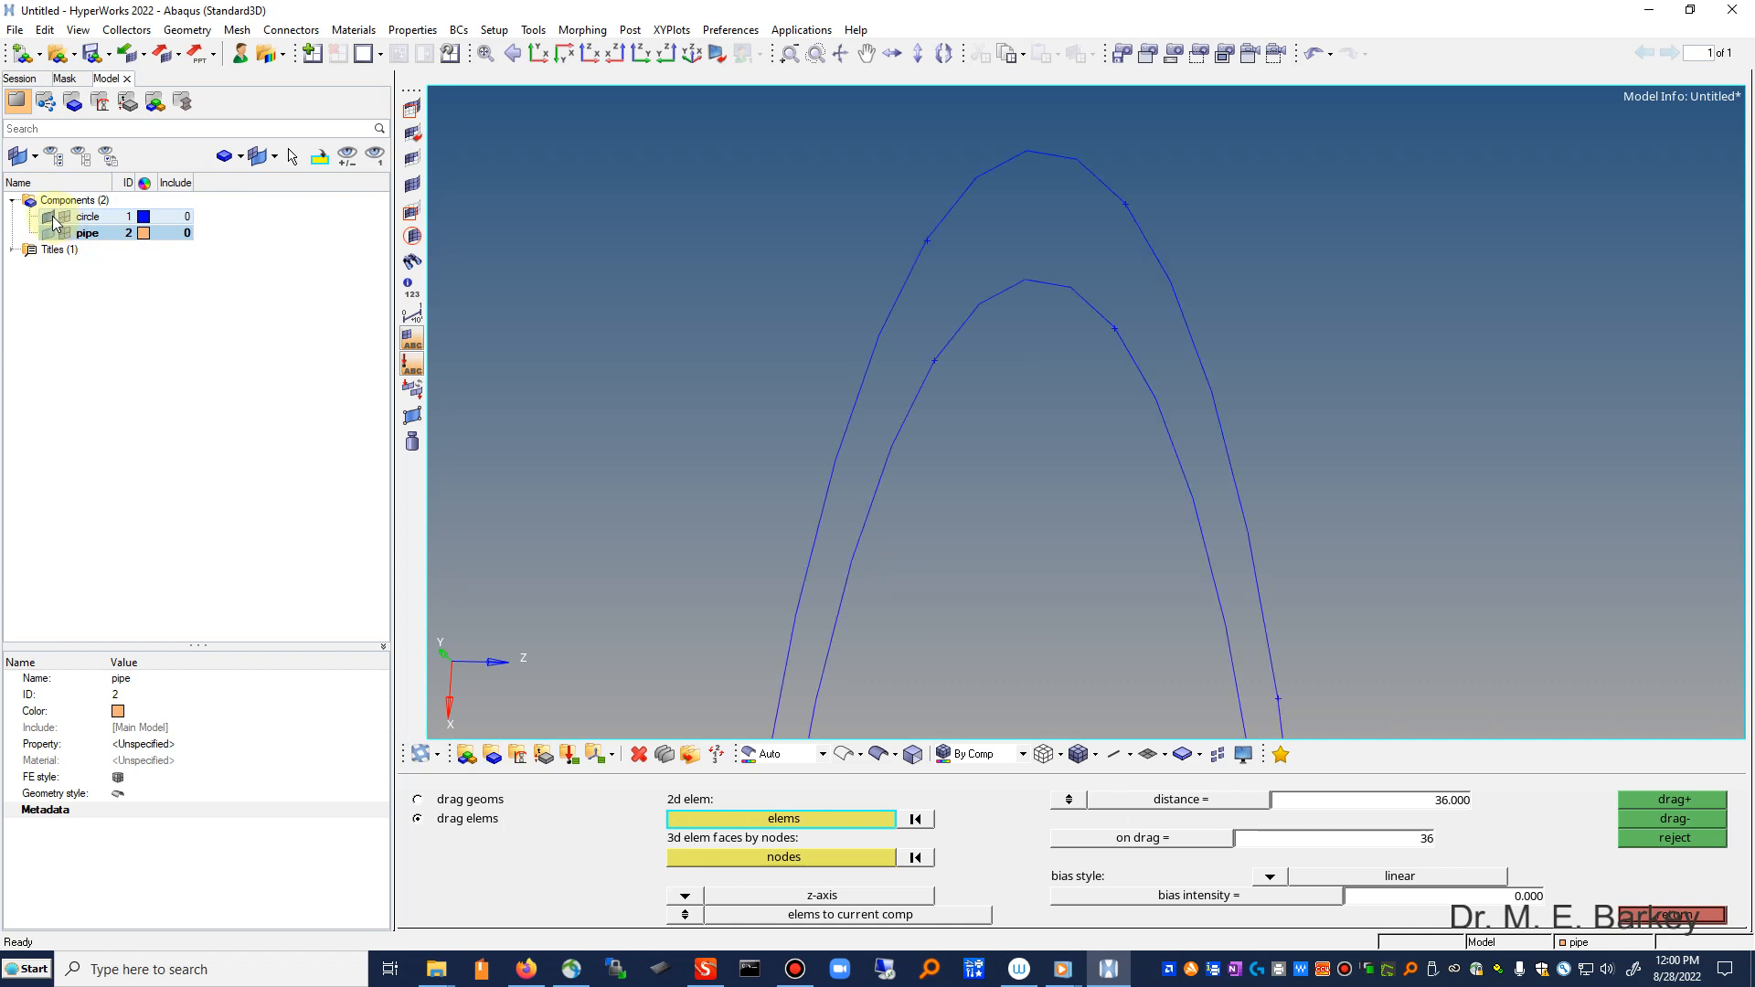
left_click(64, 217)
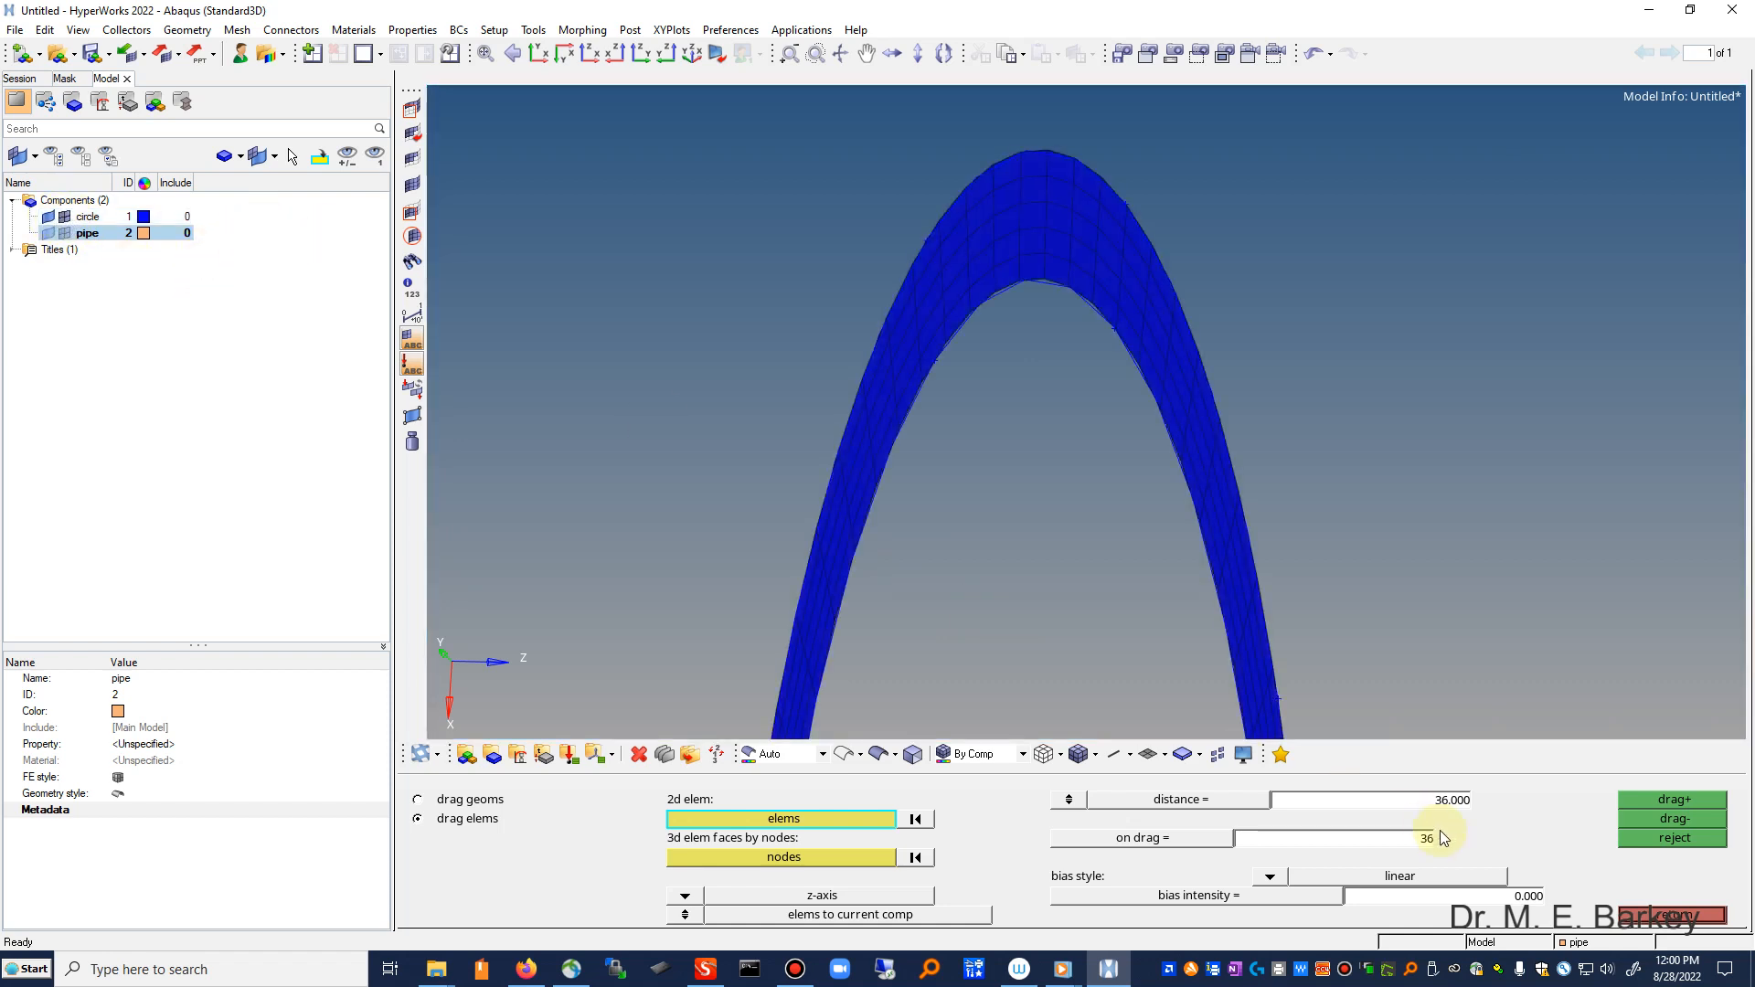
left_click(1678, 917)
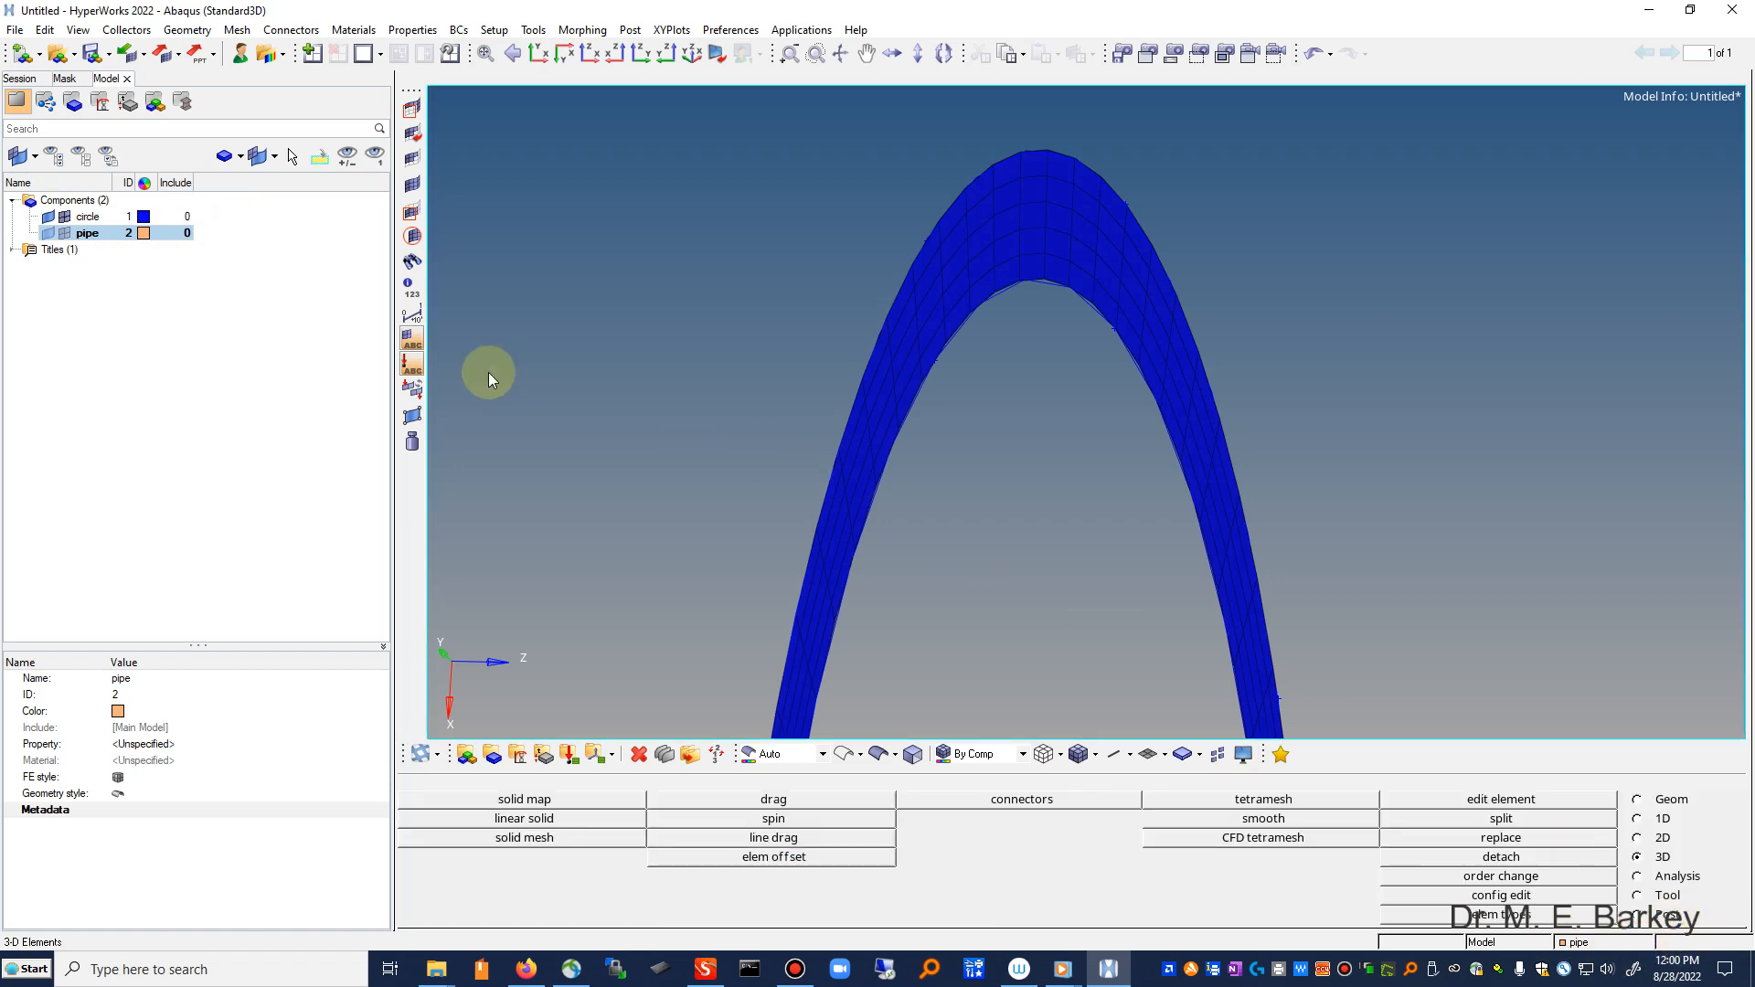
Step: Create a new component named copy2dels
right_click(242, 219)
mouse_move(266, 229)
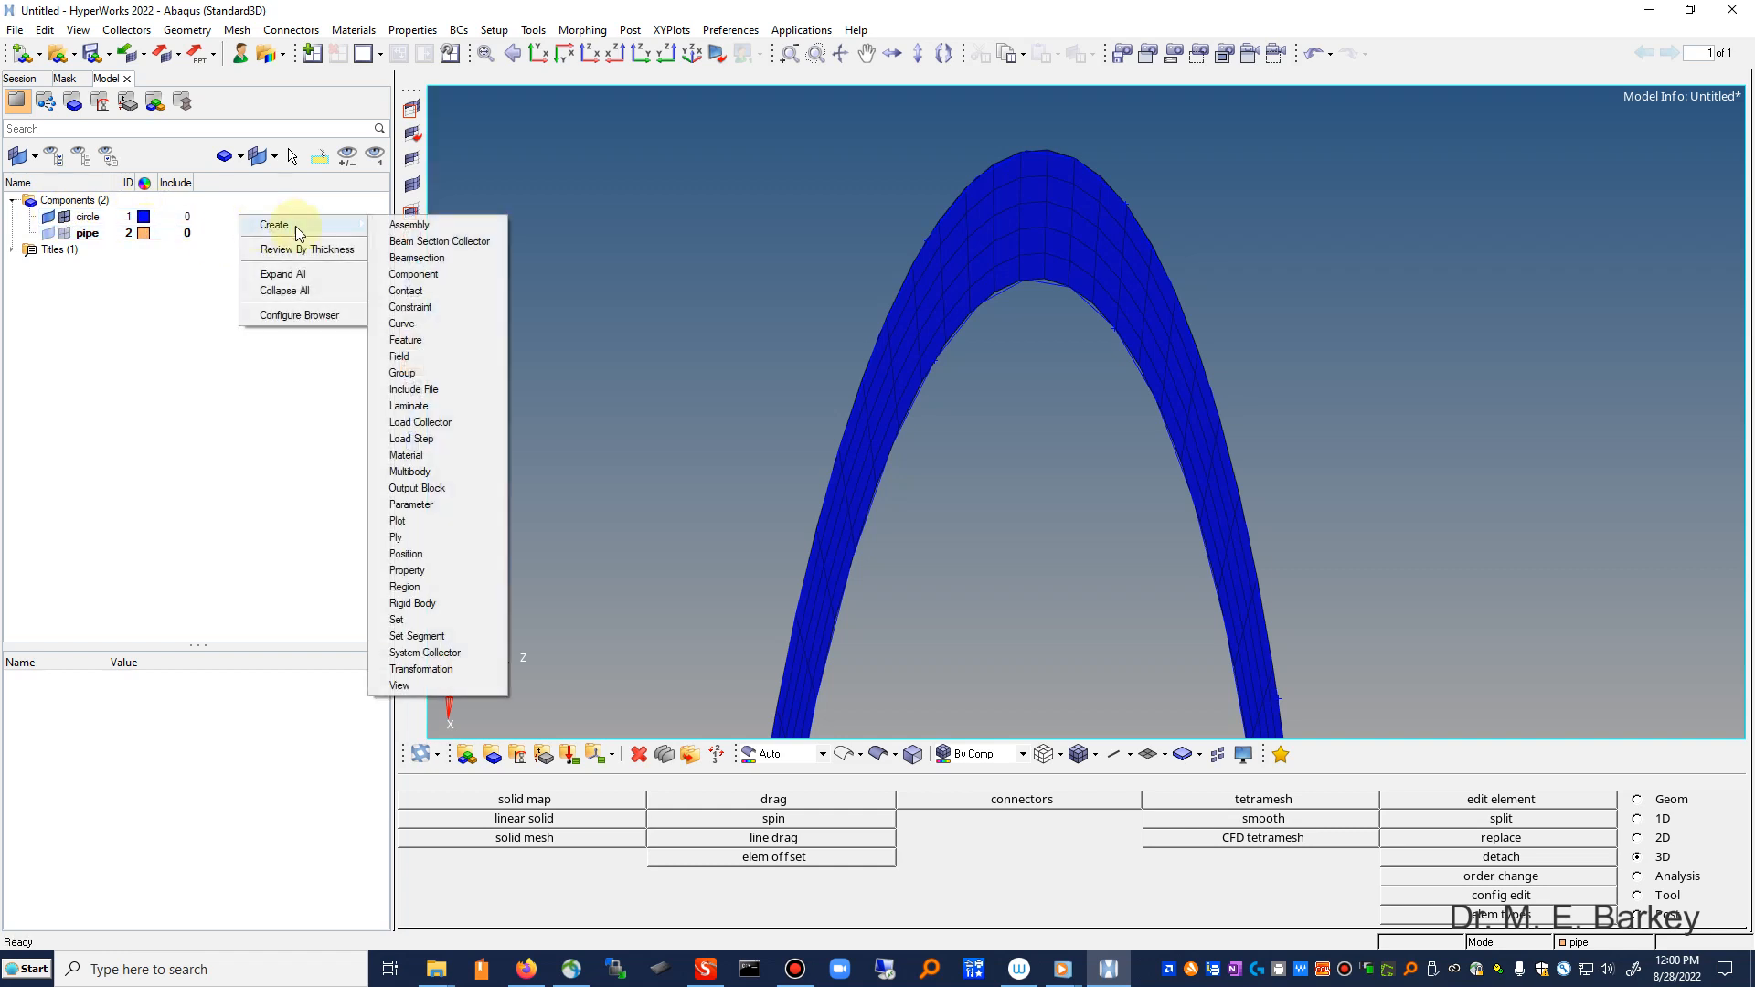
left_click(412, 274)
type("pipe")
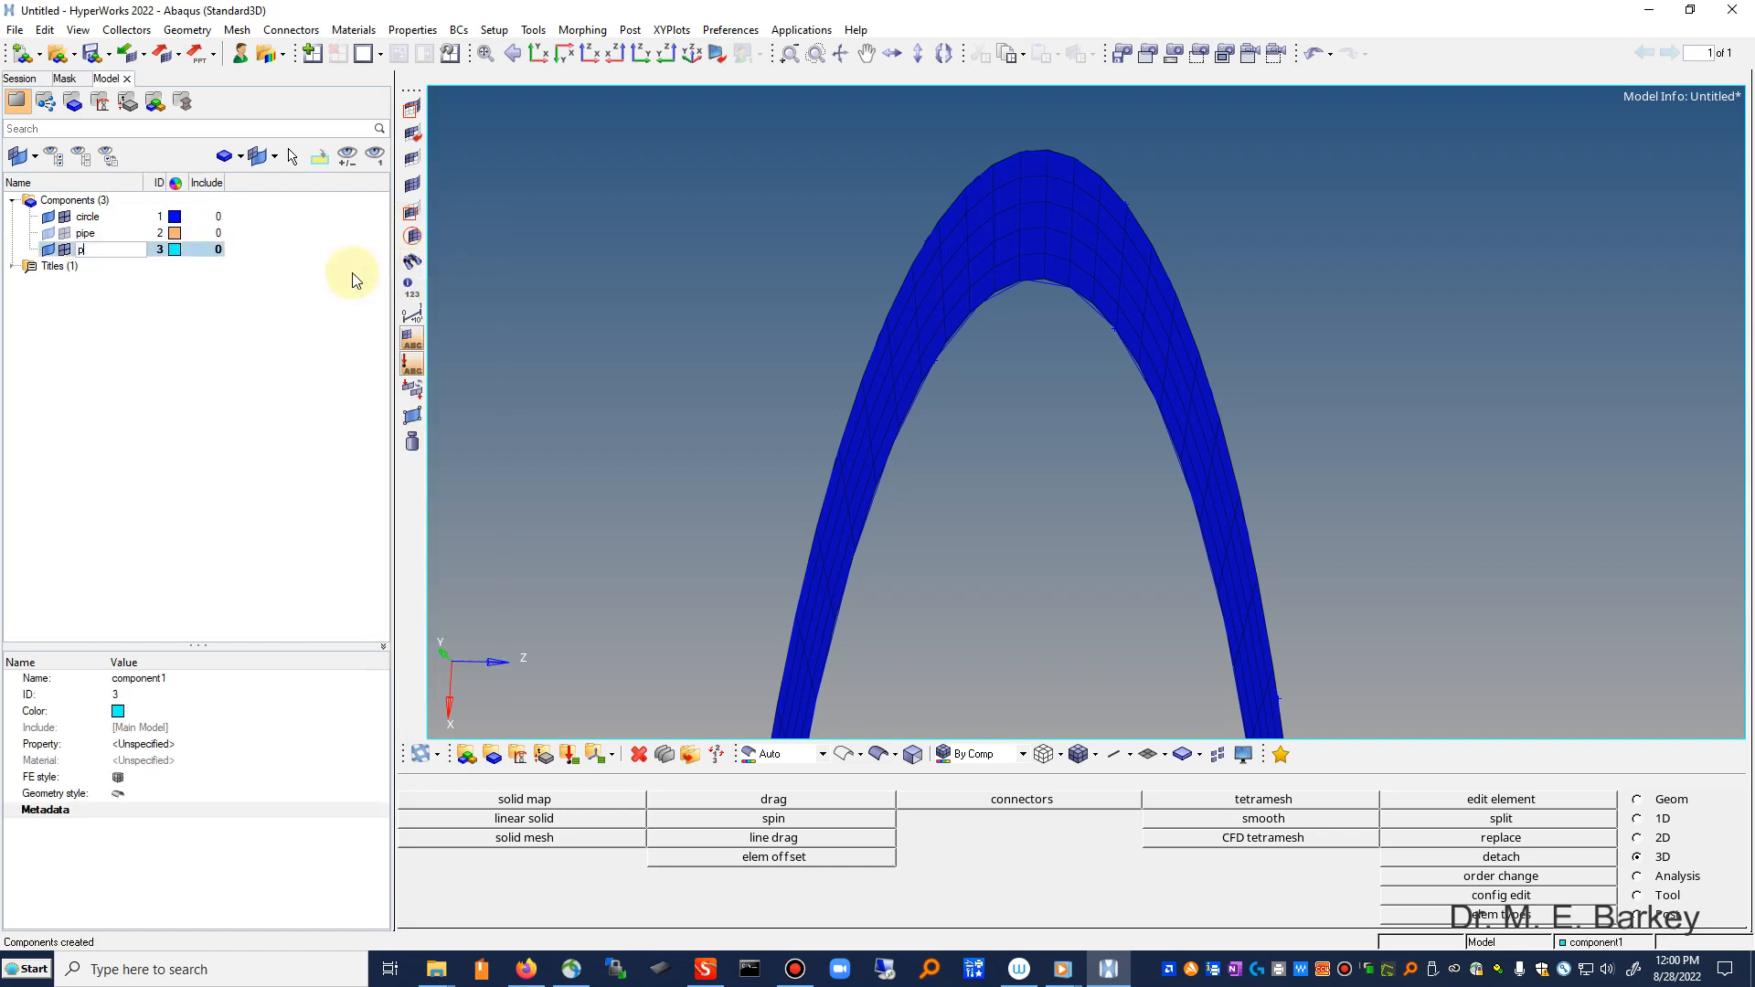
key("BackSpace")
key("BackSpace")
key("BackSpace")
key("BackSpace")
type("copy2dels")
left_click(338, 239)
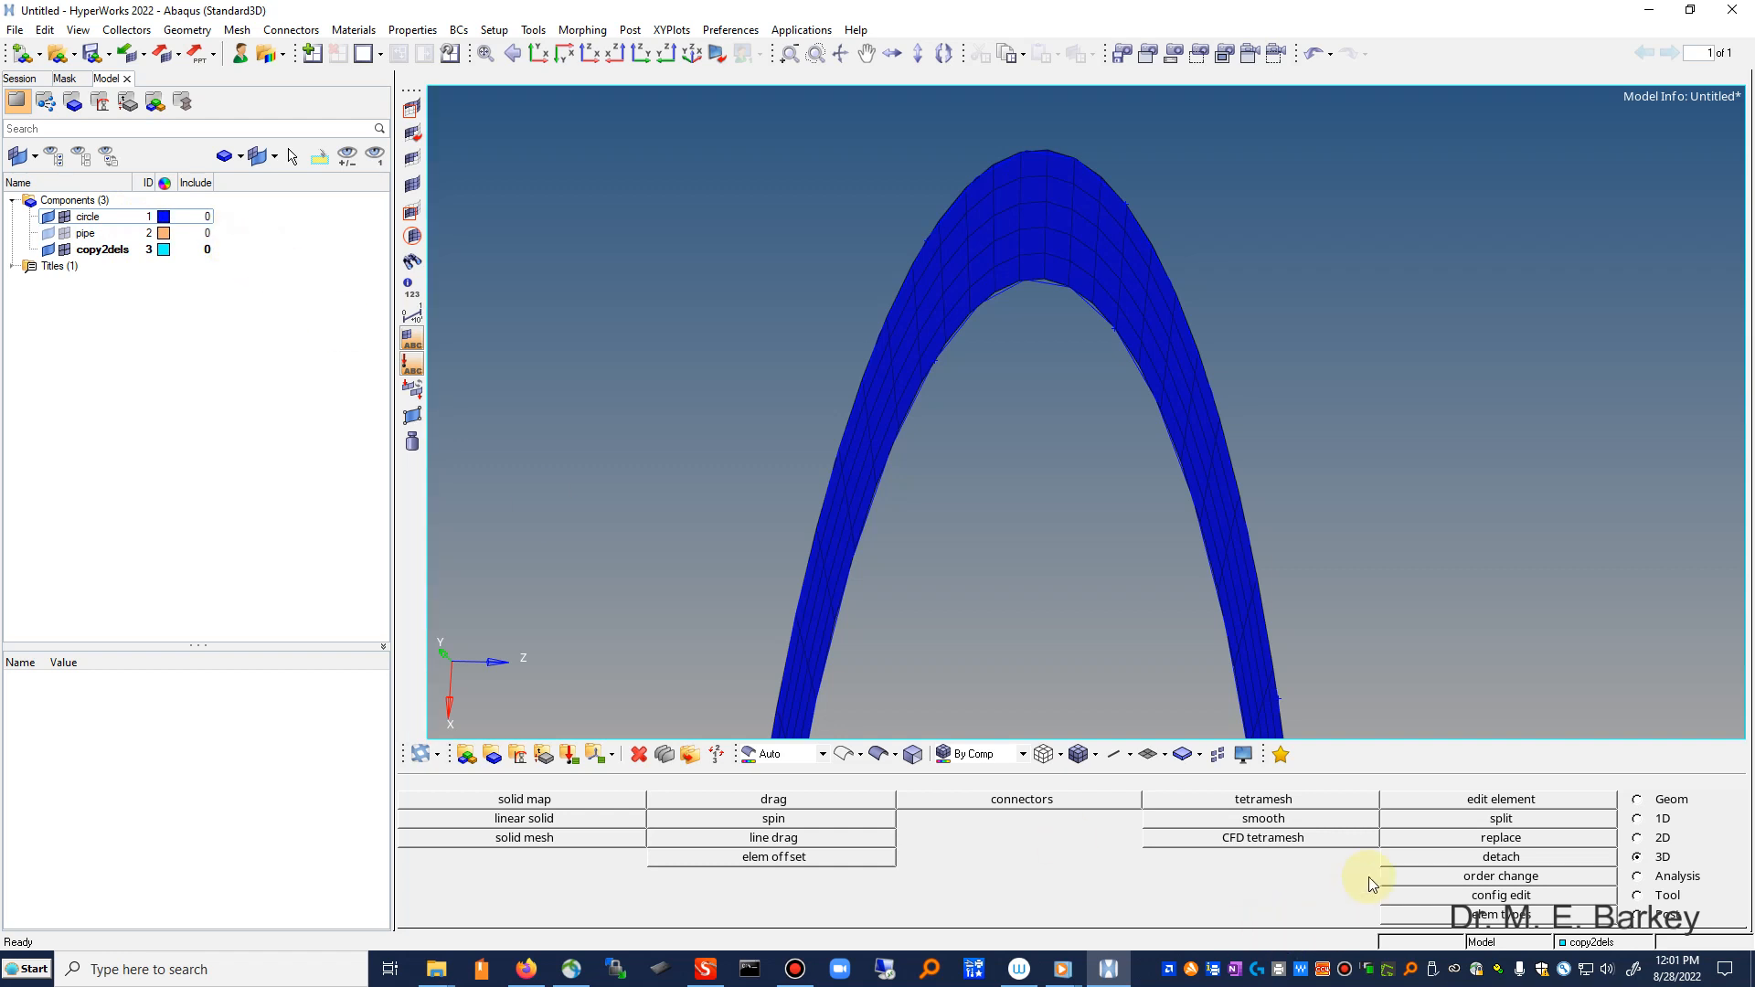
Step: Use Organize to move all displayed ring elements into the copy2dels component
left_click(1637, 897)
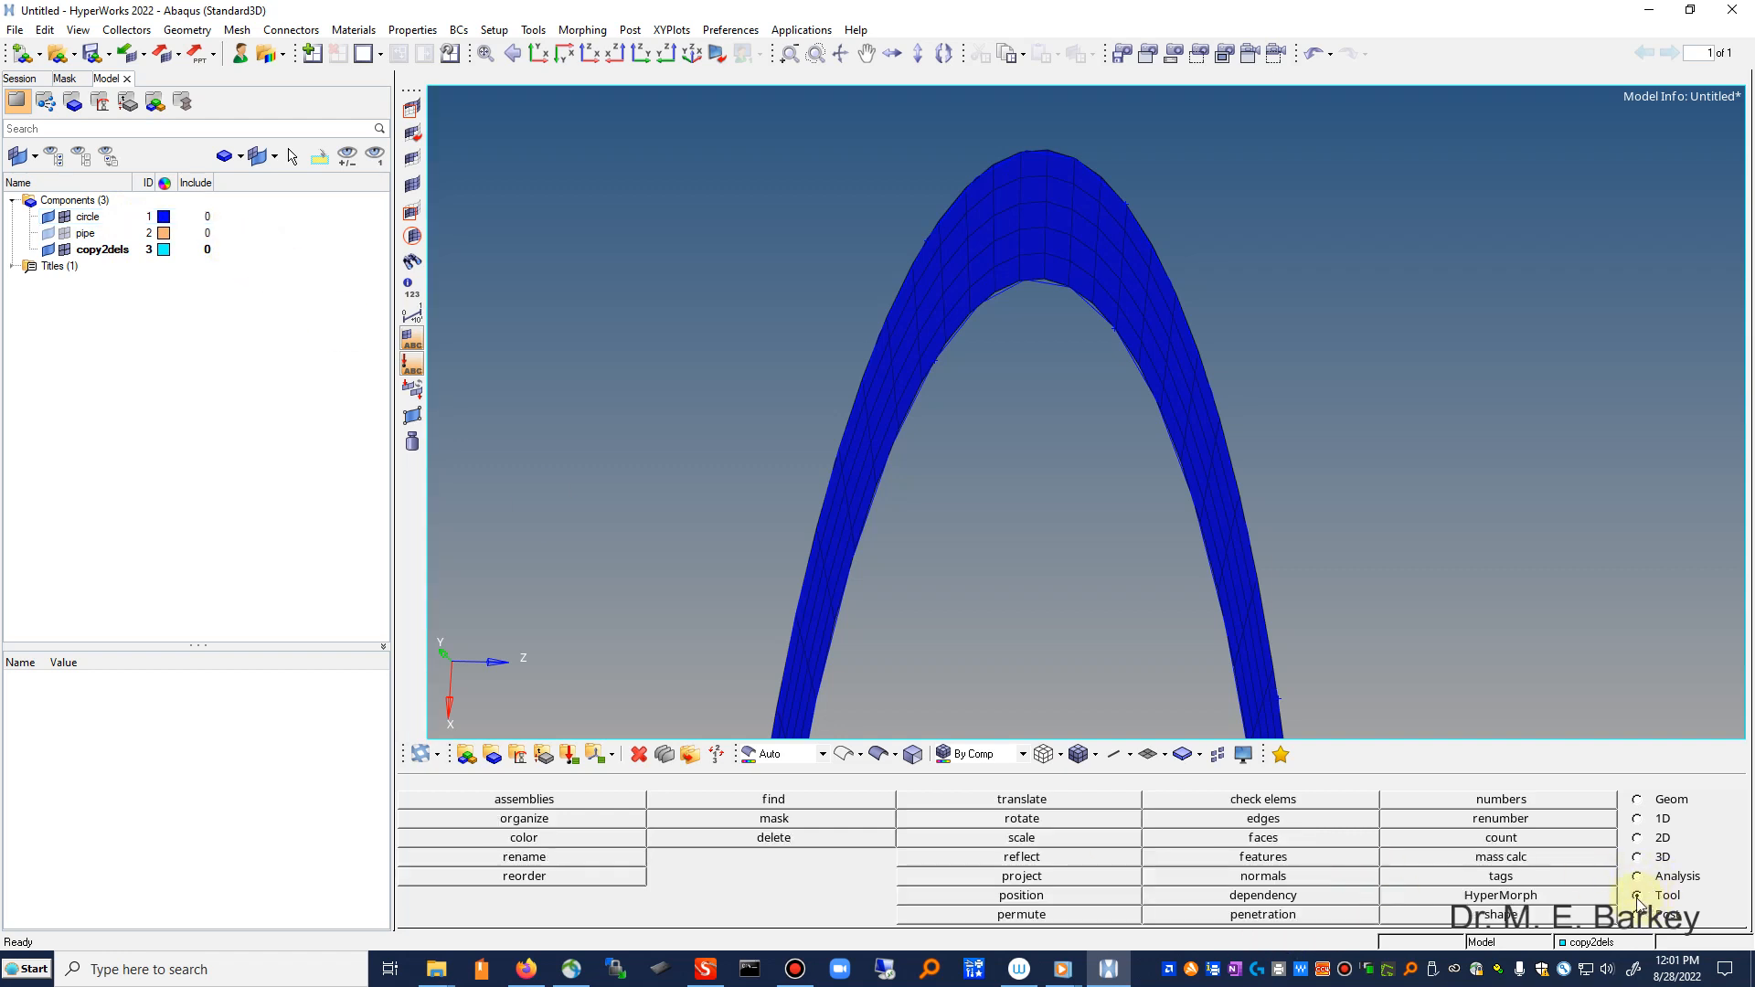
left_click(569, 816)
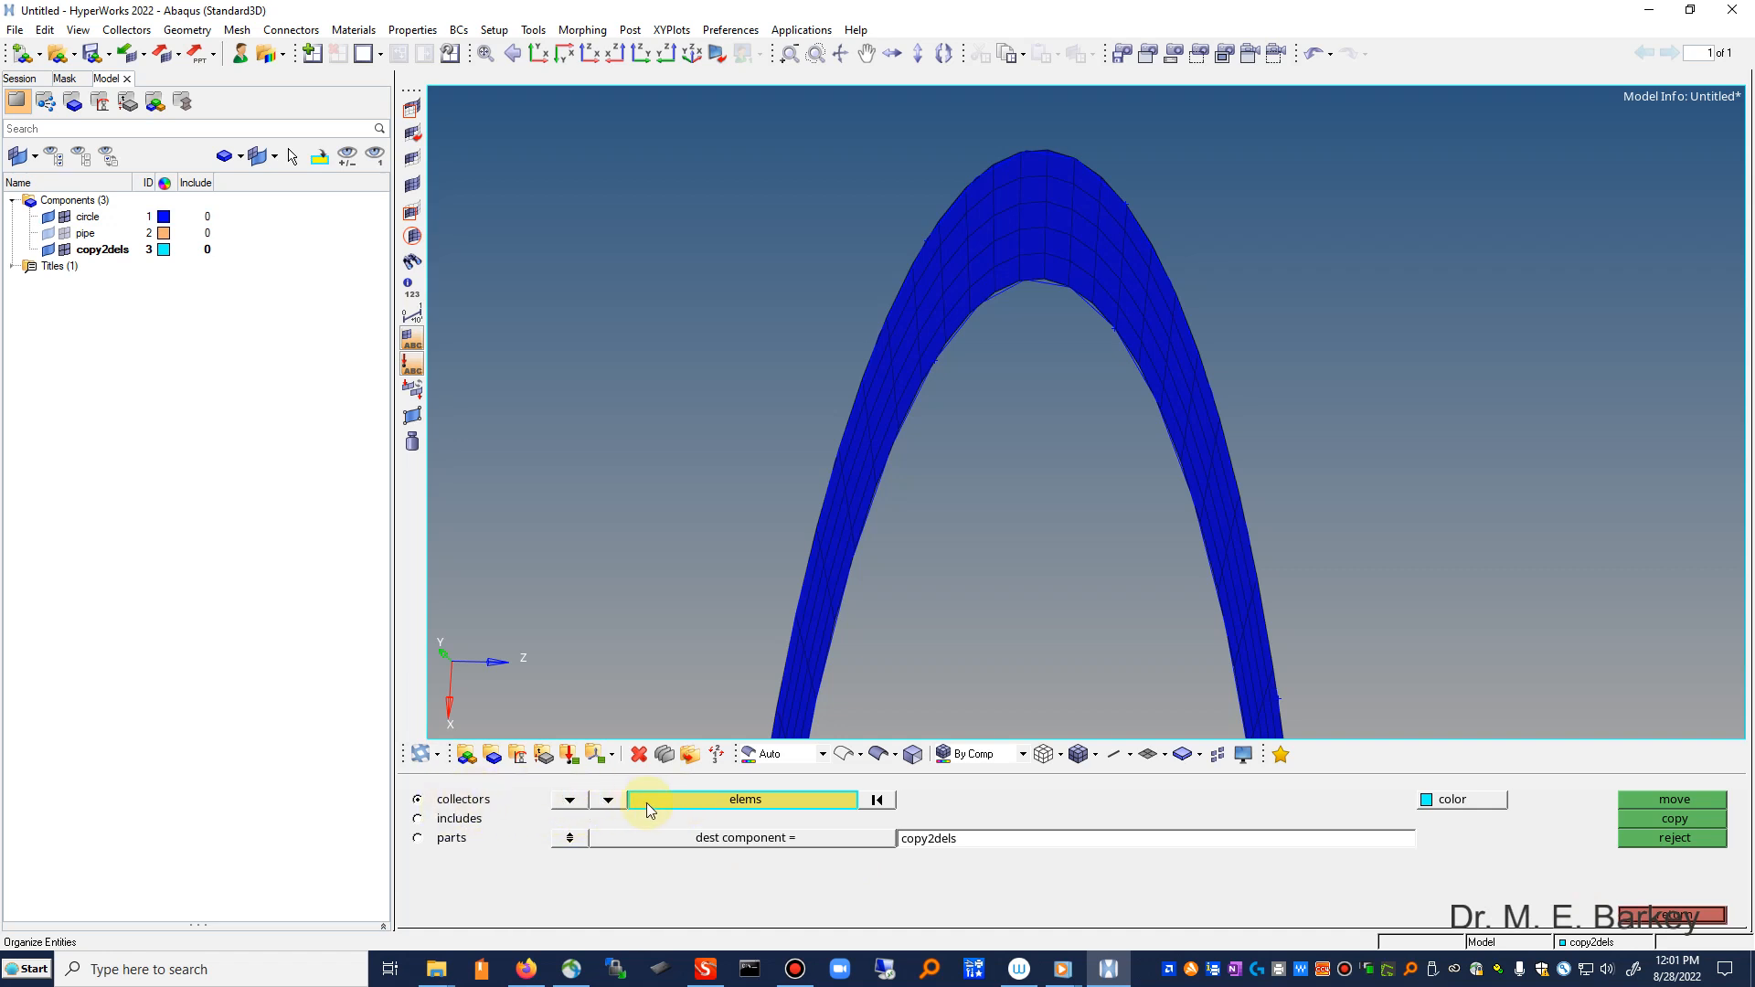
left_click(671, 799)
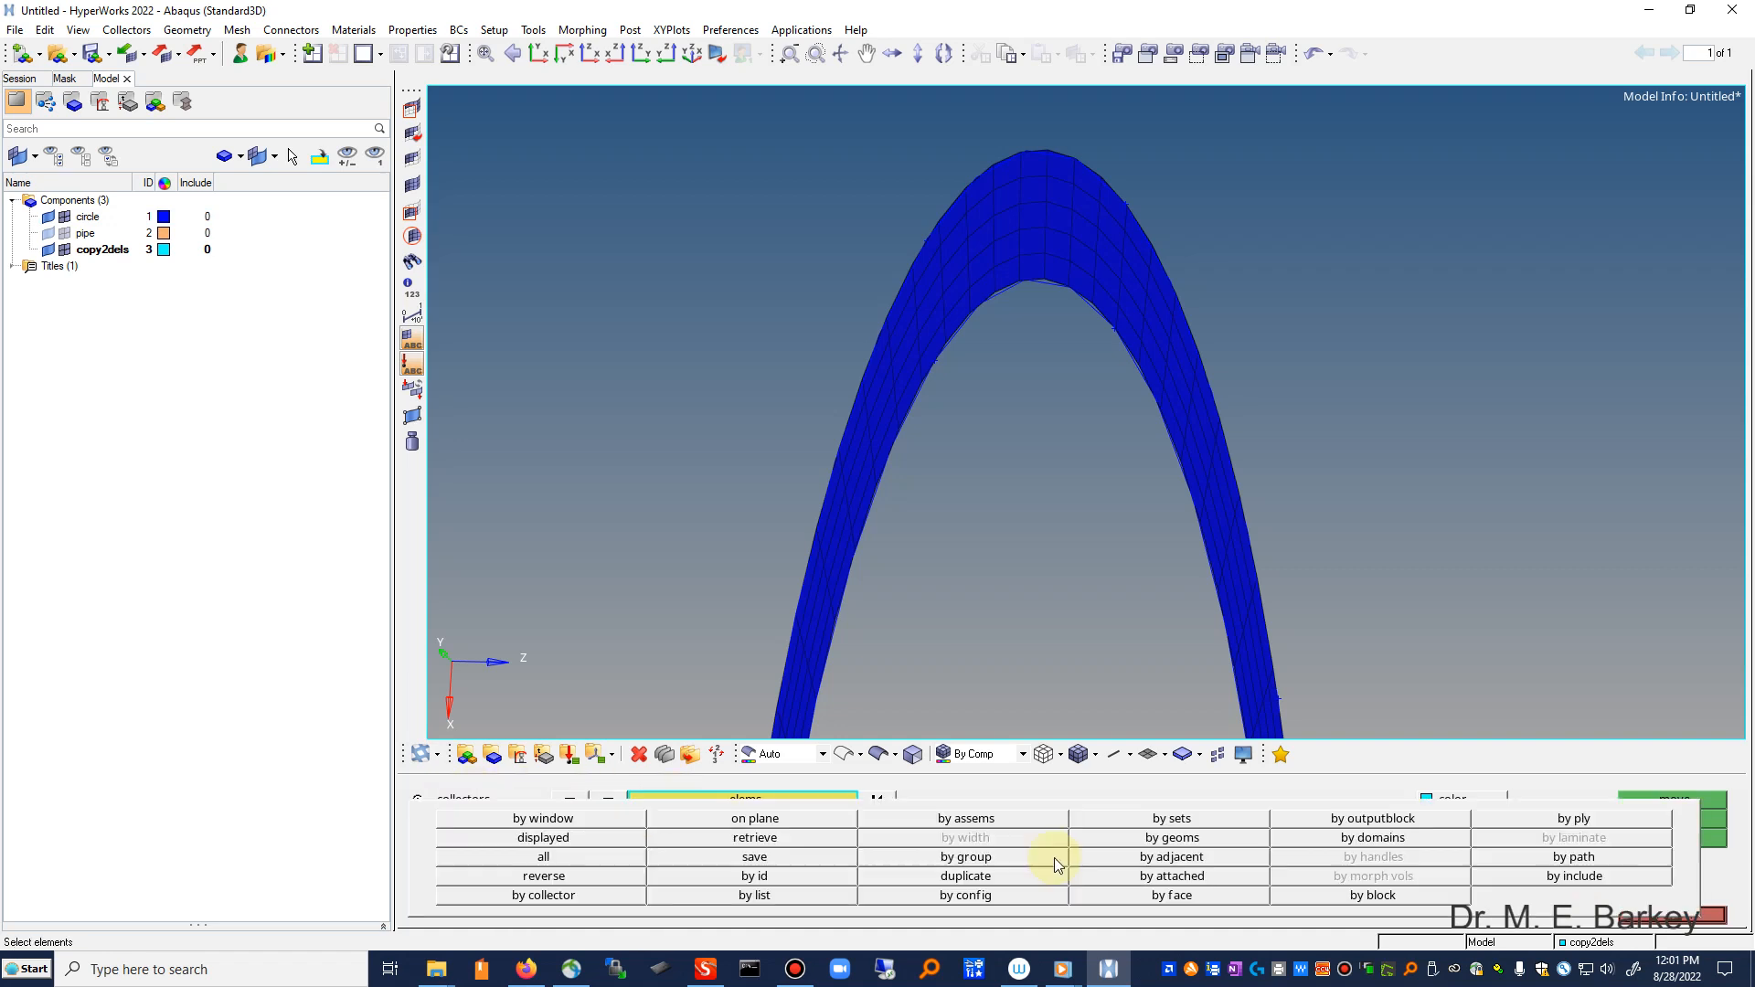
left_click(594, 838)
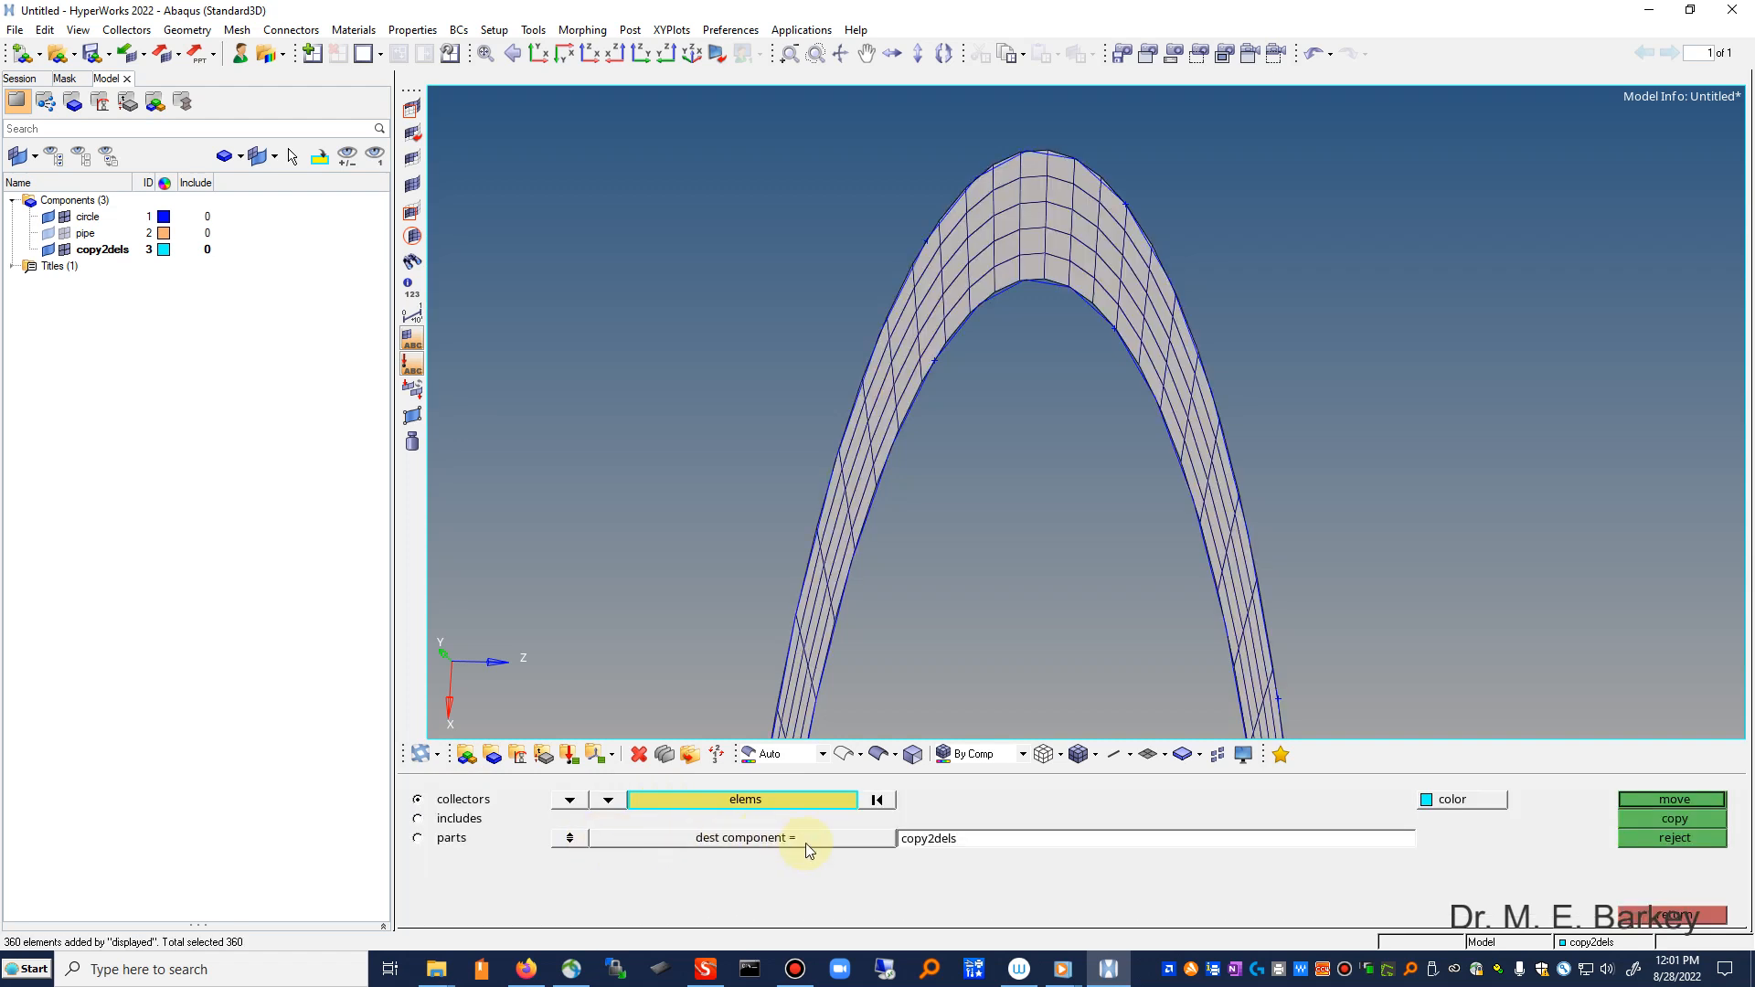
left_click(931, 855)
left_click(1682, 799)
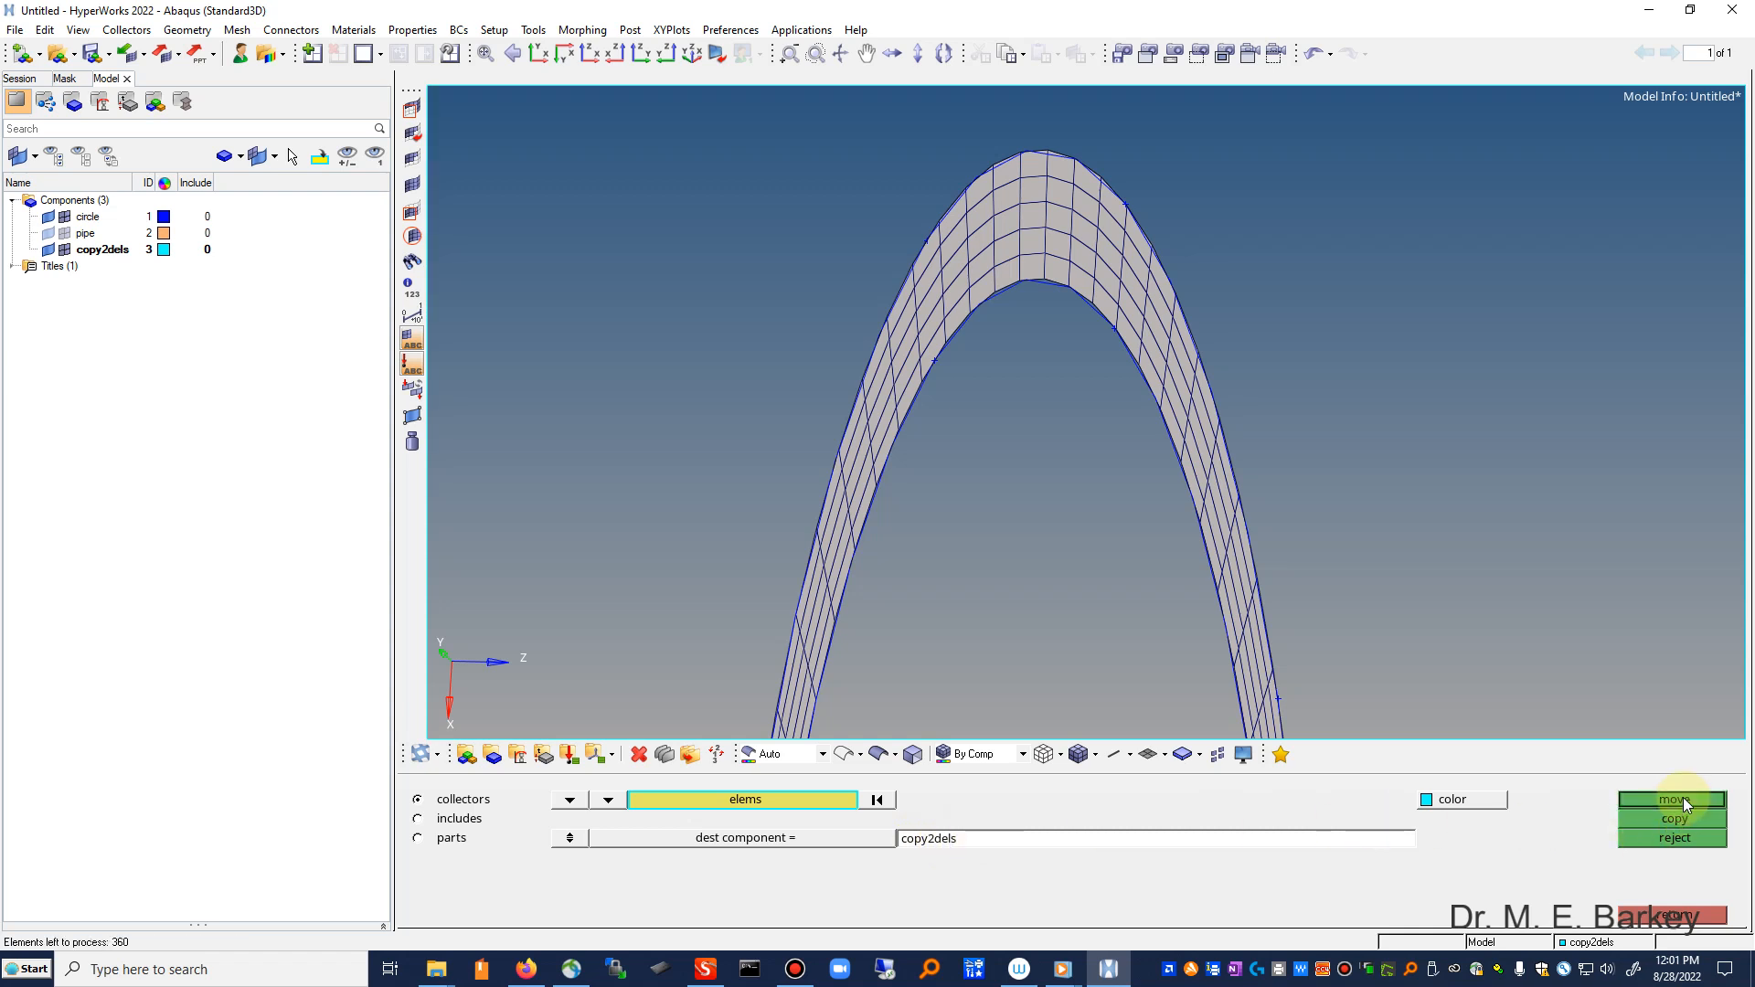
left_click(1675, 916)
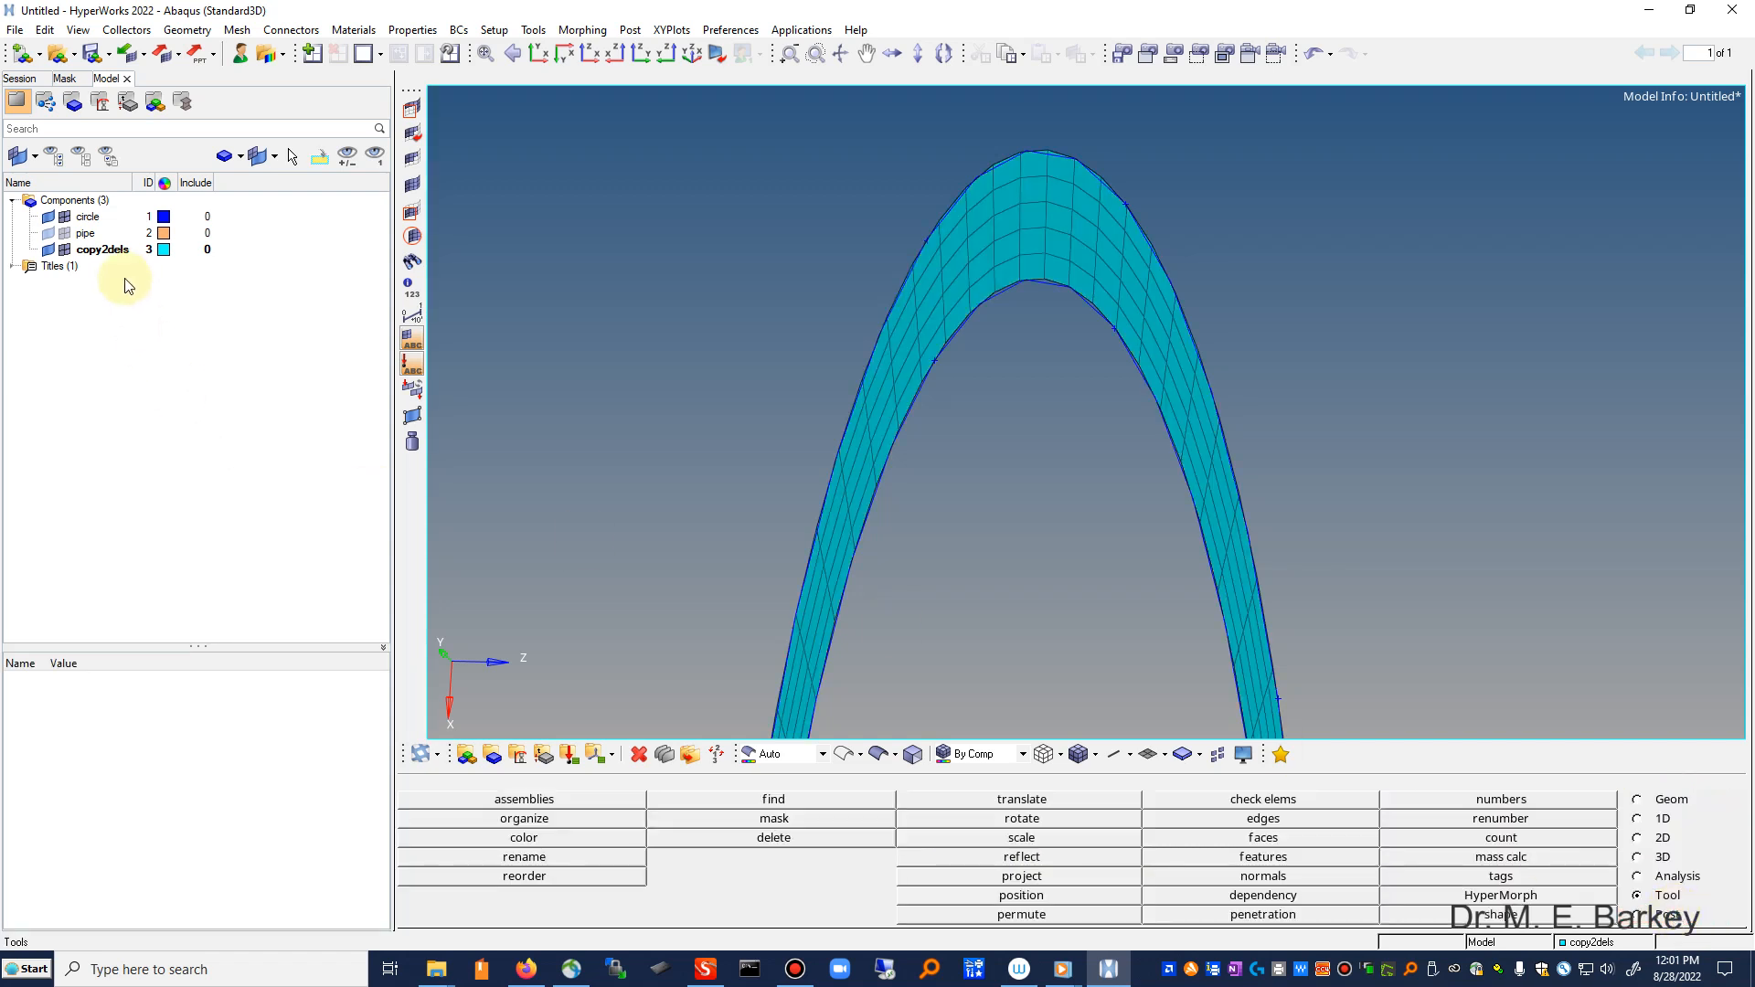
Step: Check that the ring mesh belongs to copy2dels by toggling the circle component's display, and view the whole ring in the XY plane
left_click(64, 218)
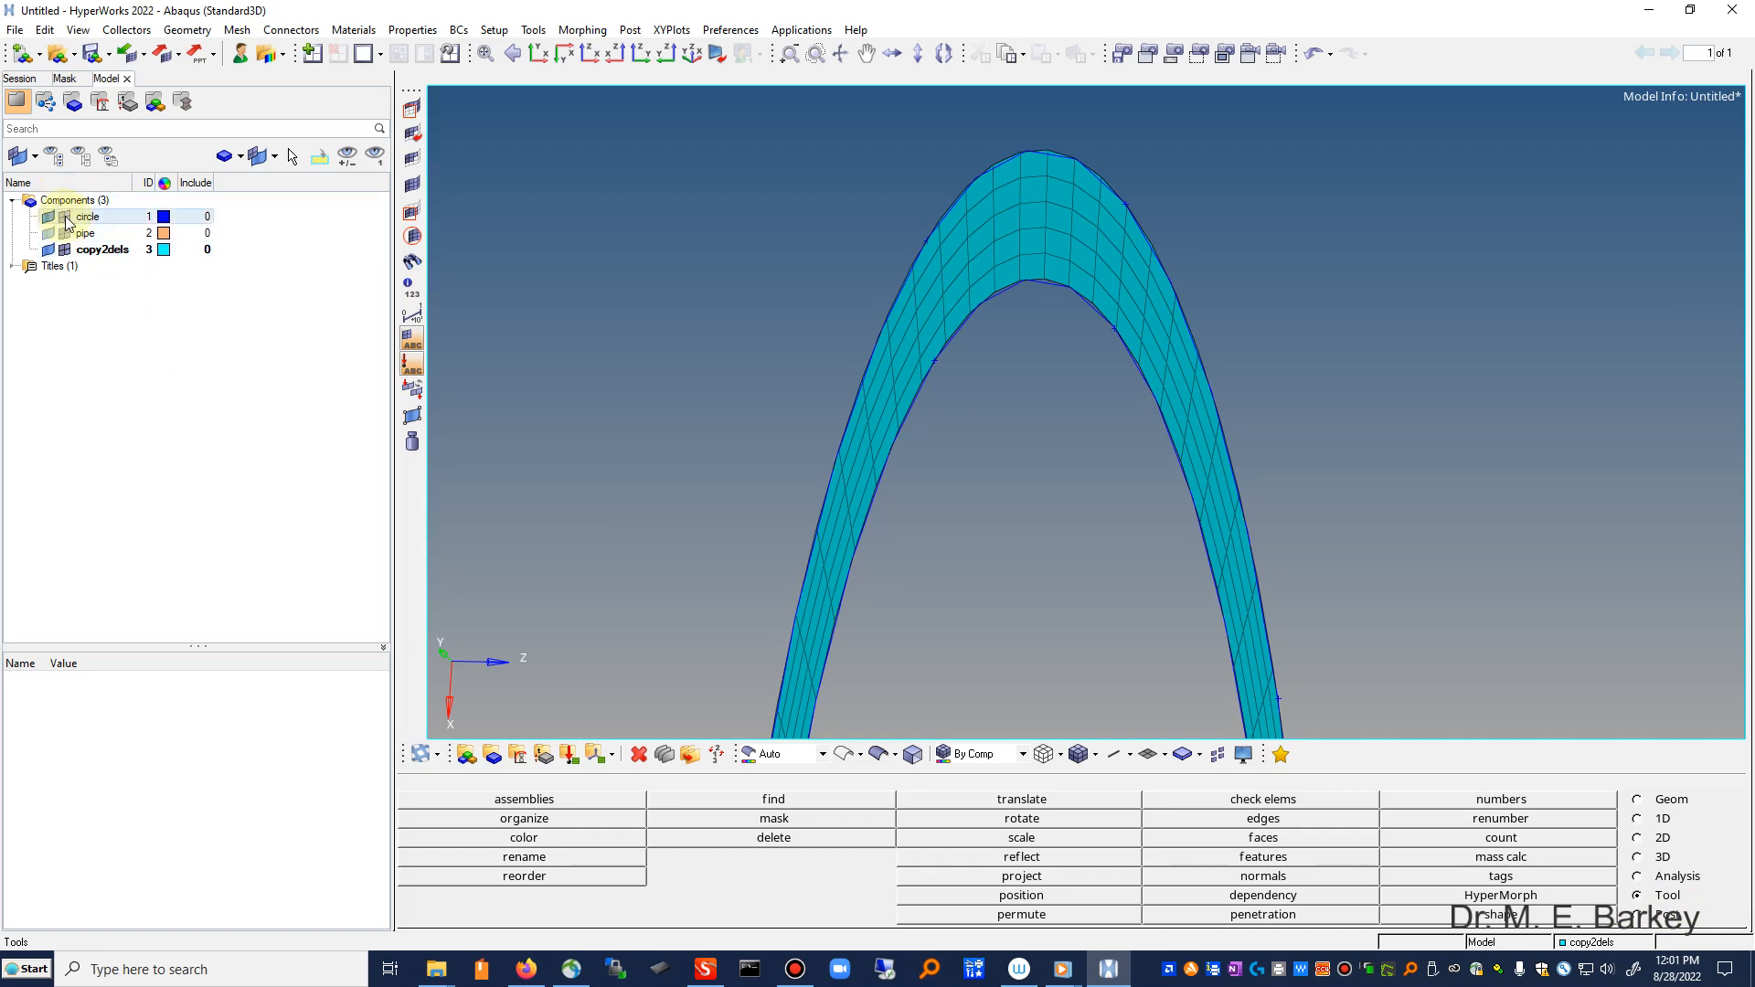
left_click(50, 219)
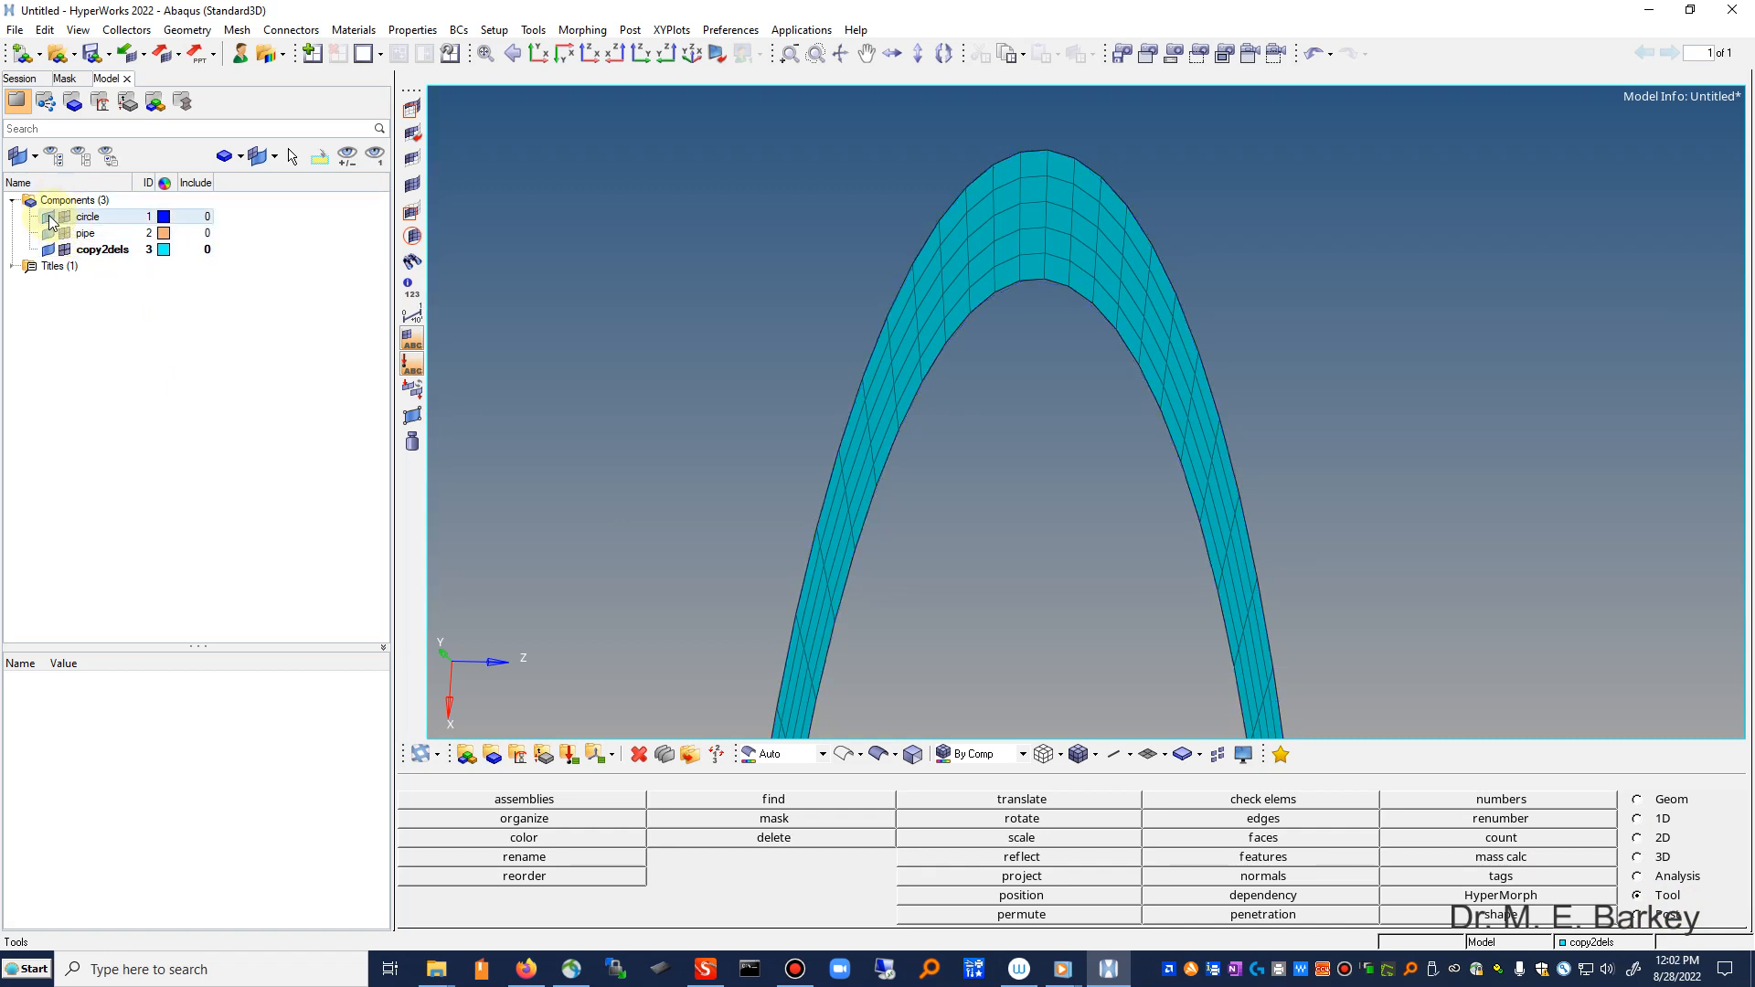
left_click(51, 219)
left_click(518, 57)
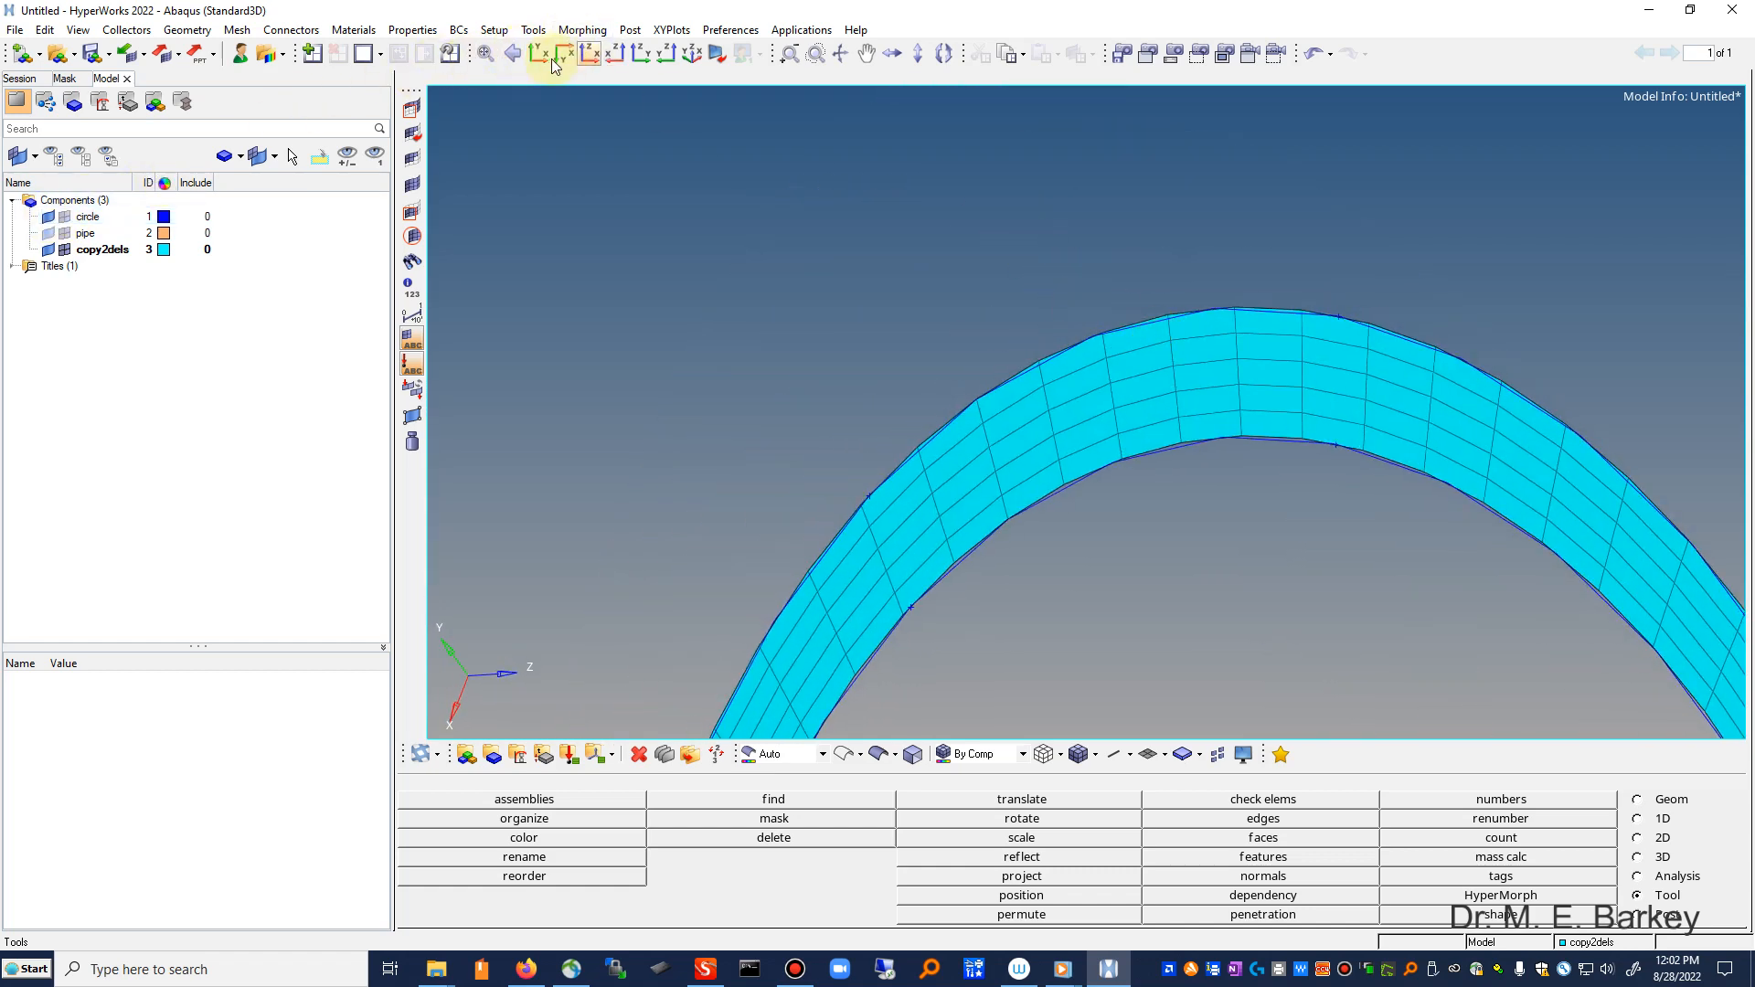
left_click(485, 53)
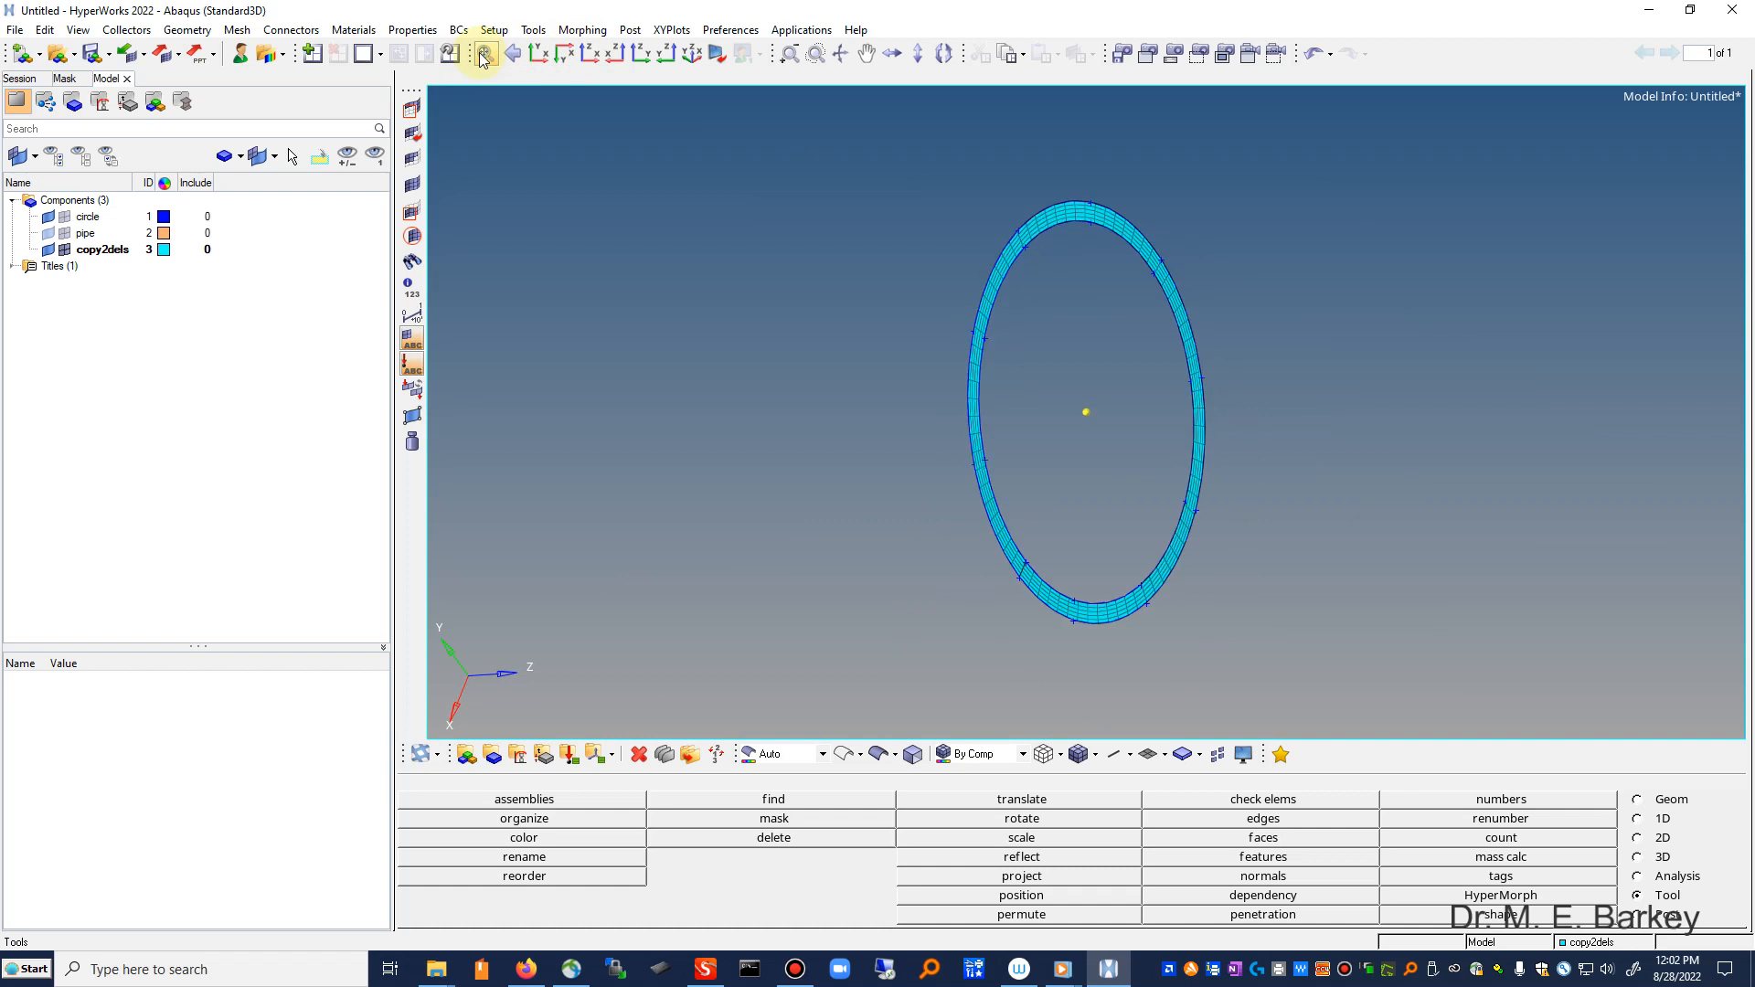
left_click(541, 56)
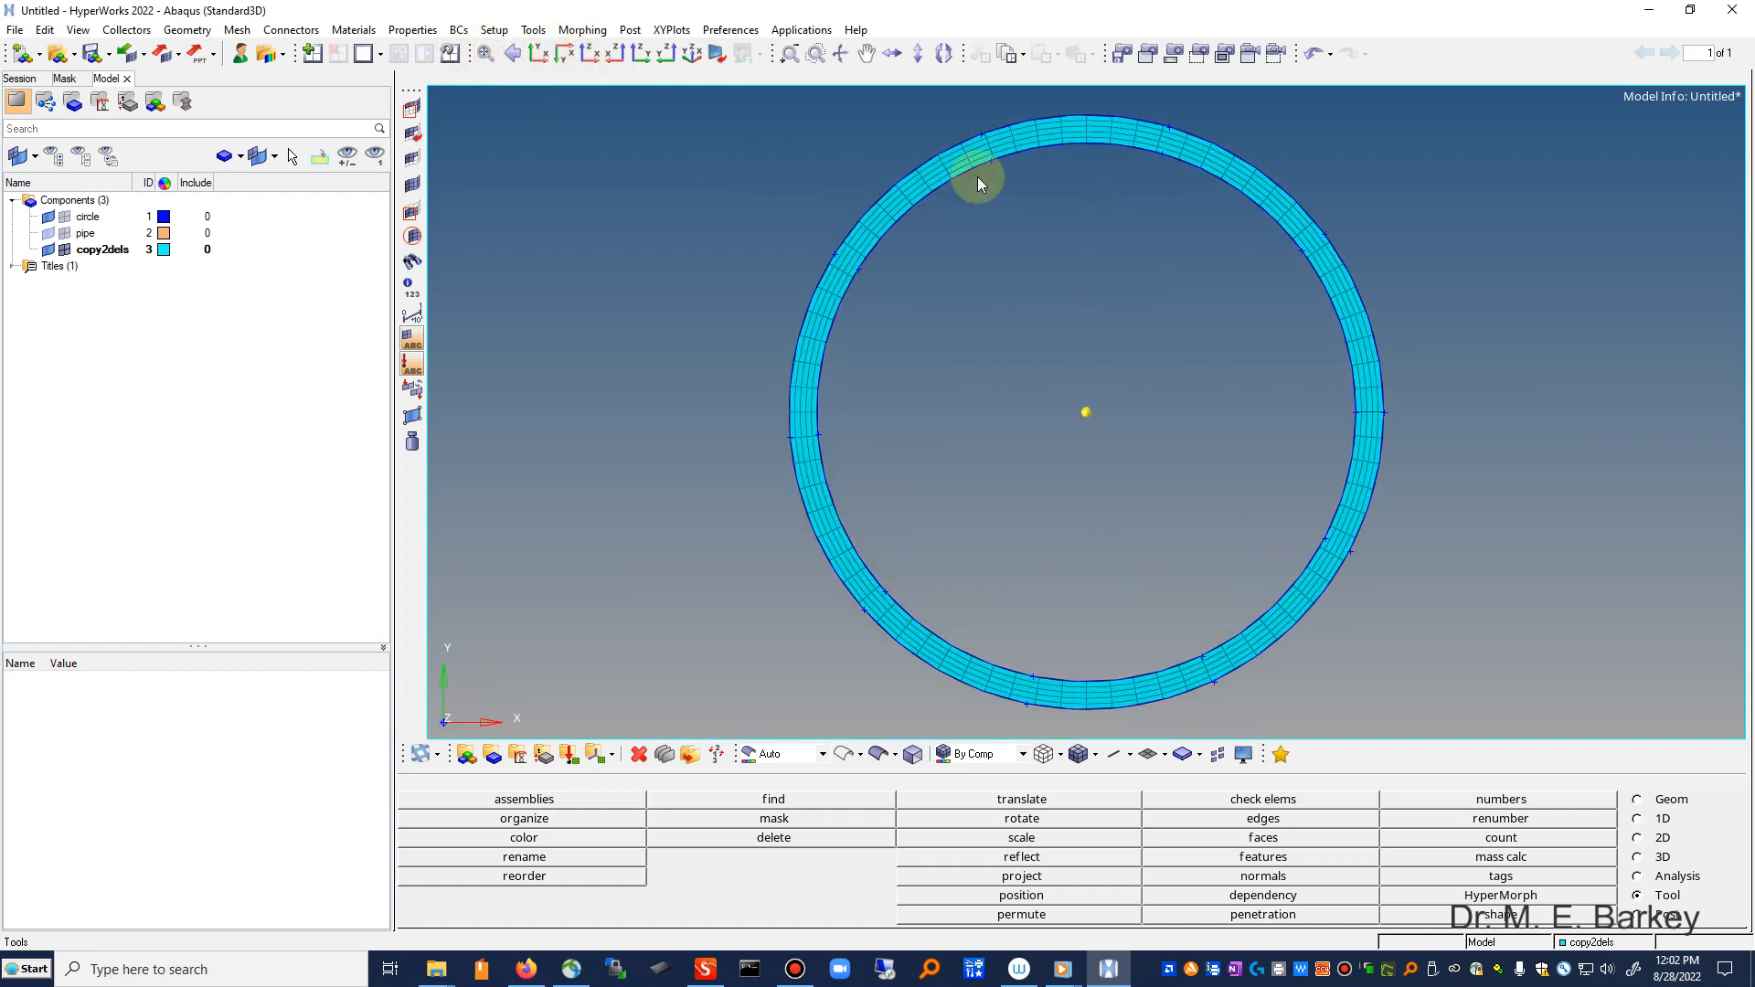
Step: Examine up close how the copy2dels element edges follow the circle geometry lines, toggling the copy2dels elements off and on
left_click(816, 55)
mouse_move(980, 108)
left_mouse_down()
mouse_move(1053, 301)
mouse_move(1404, 146)
mouse_move(993, 96)
left_mouse_up()
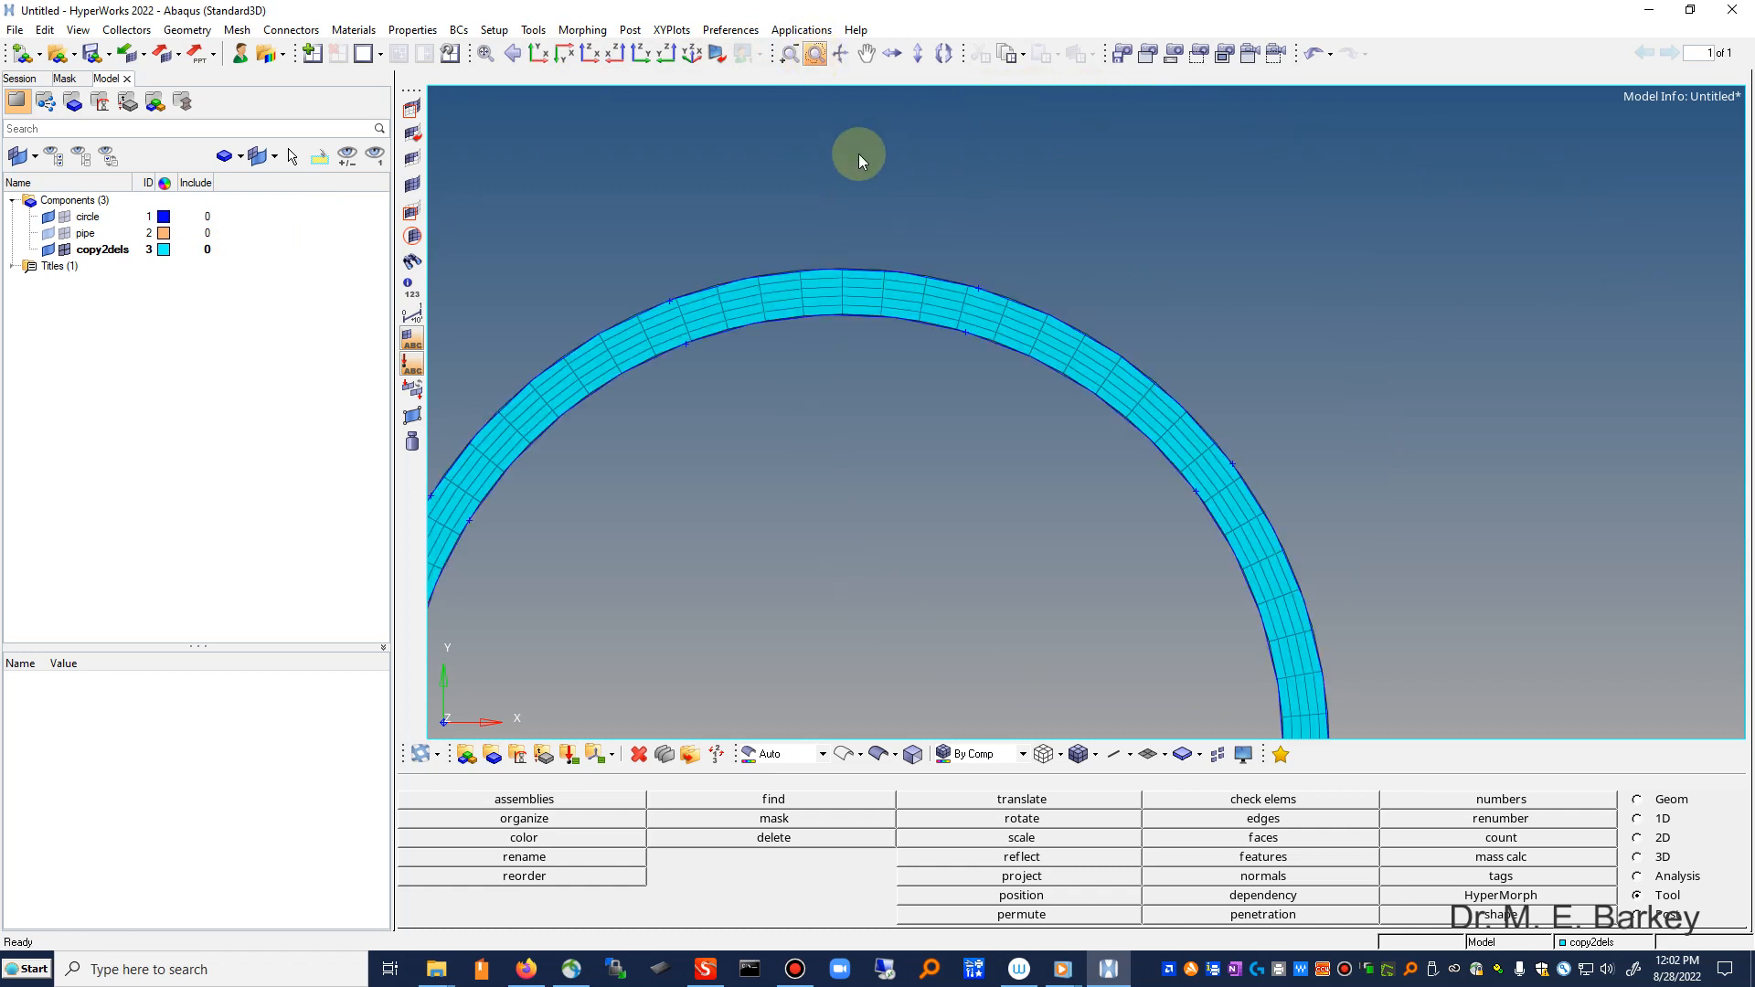
left_click(486, 54)
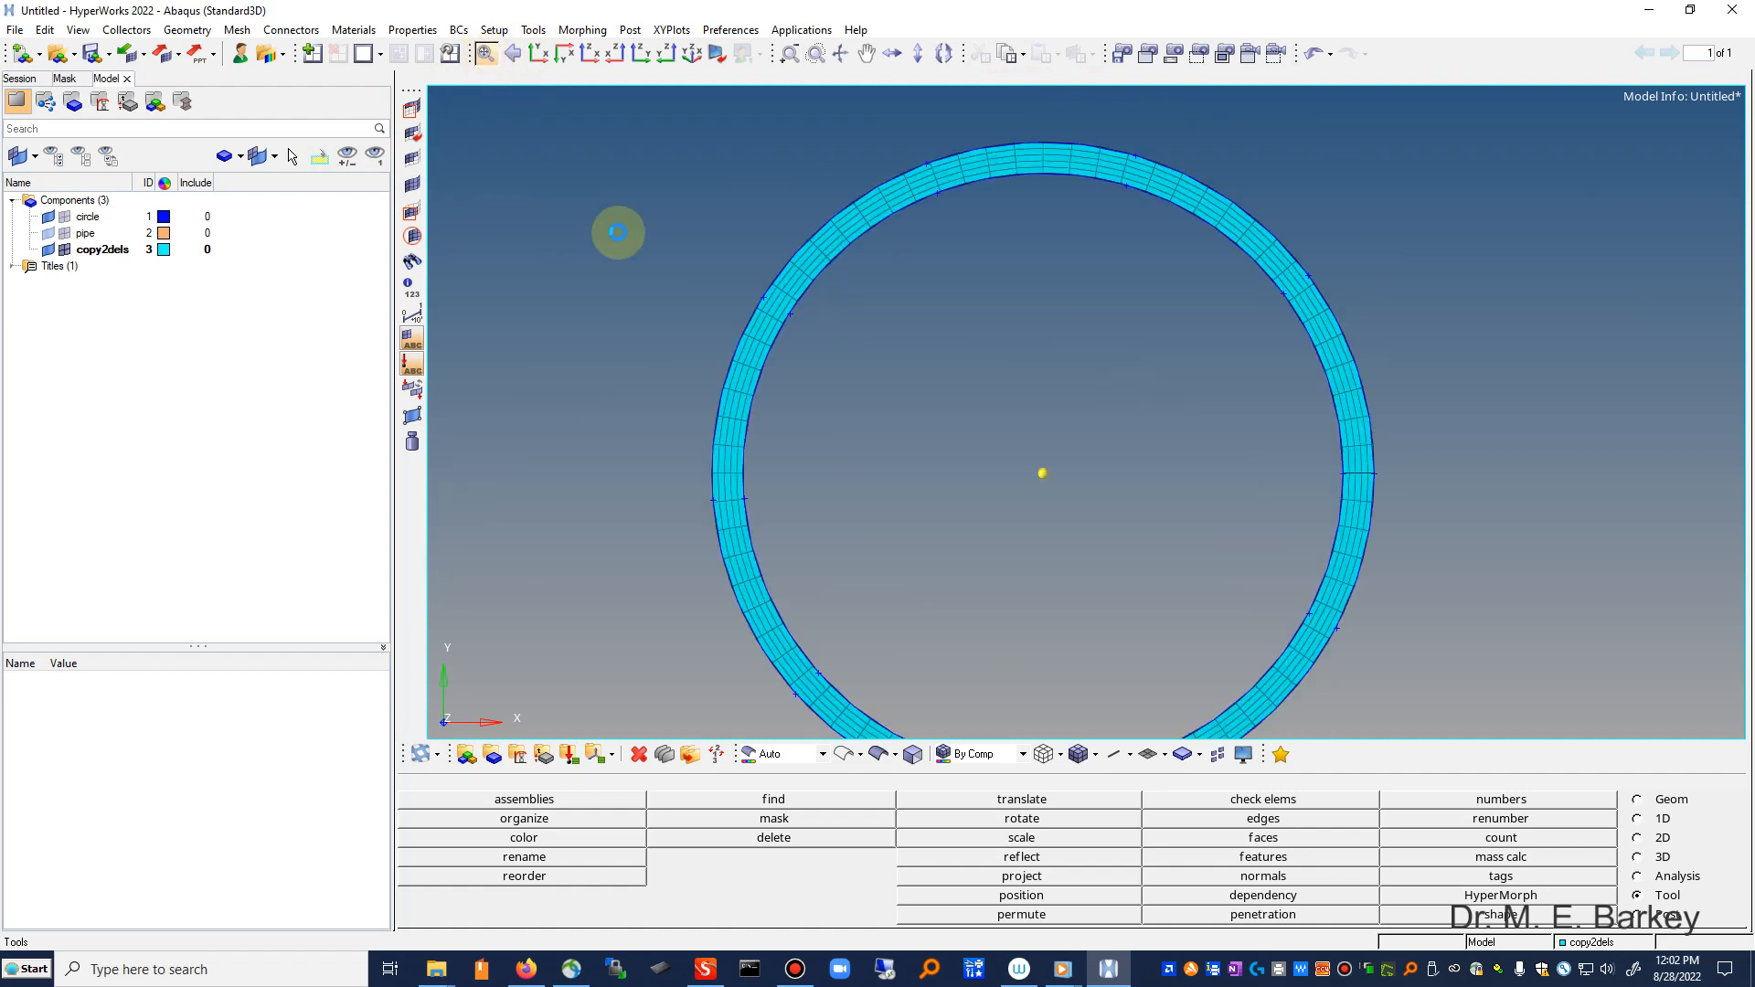
left_click(818, 56)
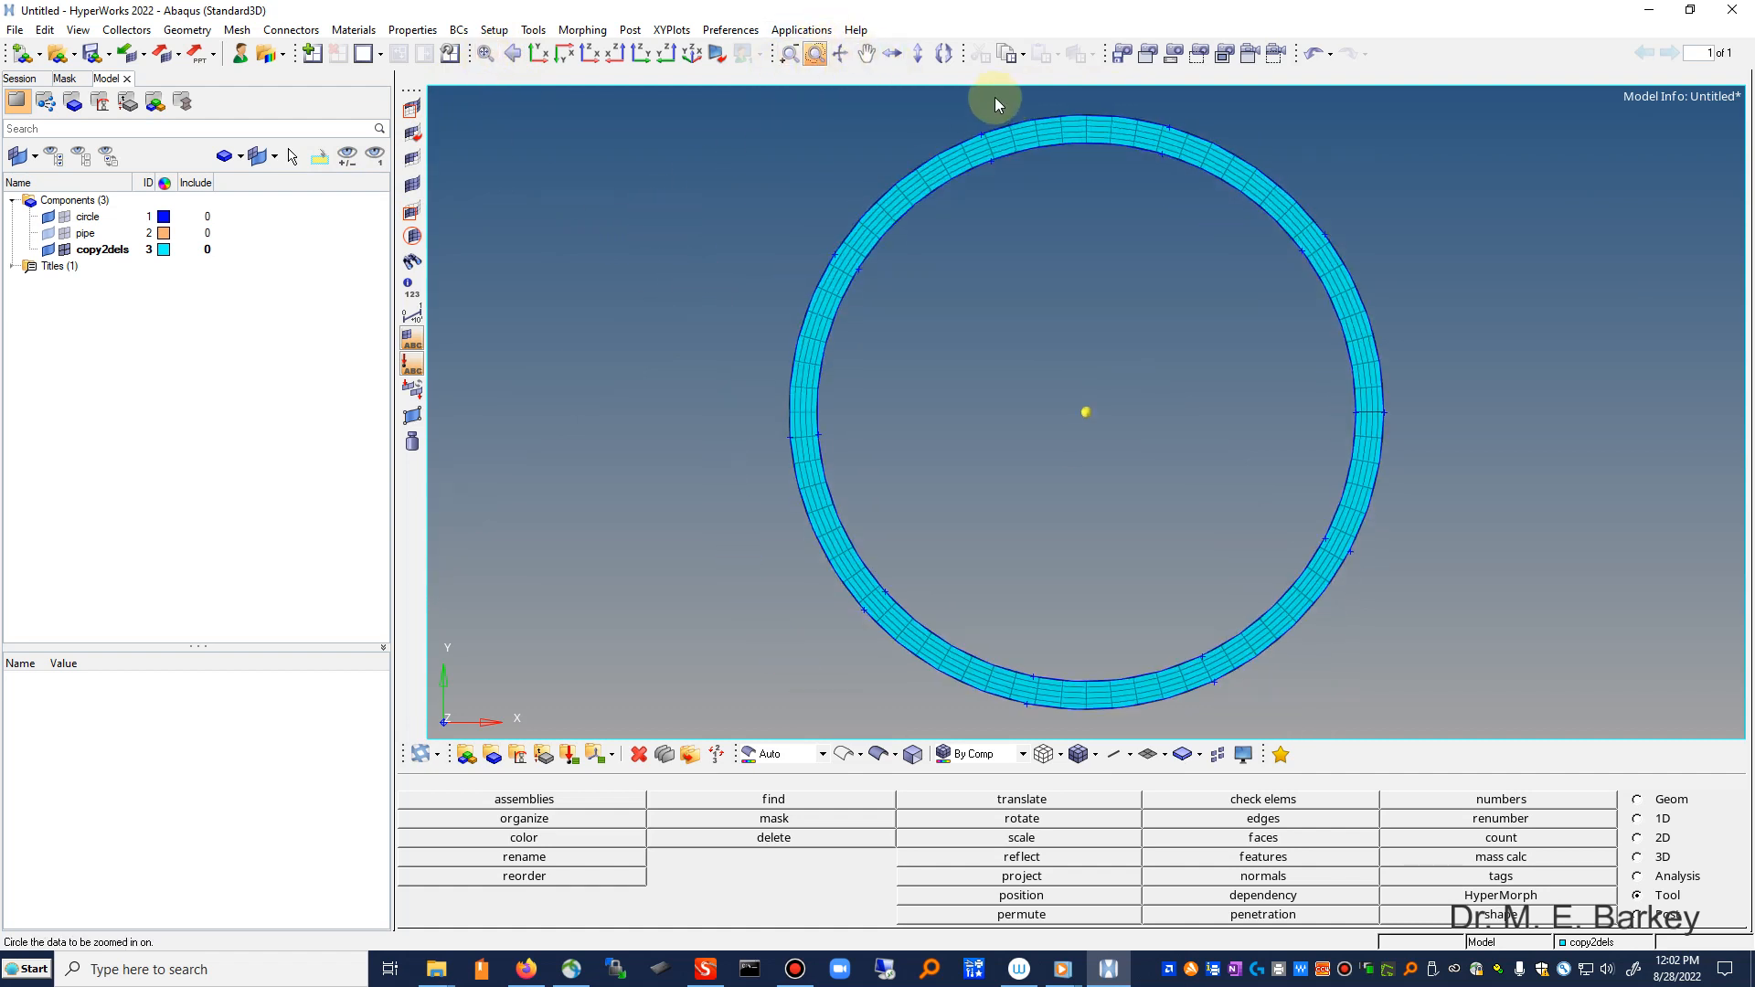
mouse_move(994, 97)
left_mouse_down()
mouse_move(849, 229)
mouse_move(1265, 221)
mouse_move(1038, 80)
mouse_move(973, 90)
left_mouse_up()
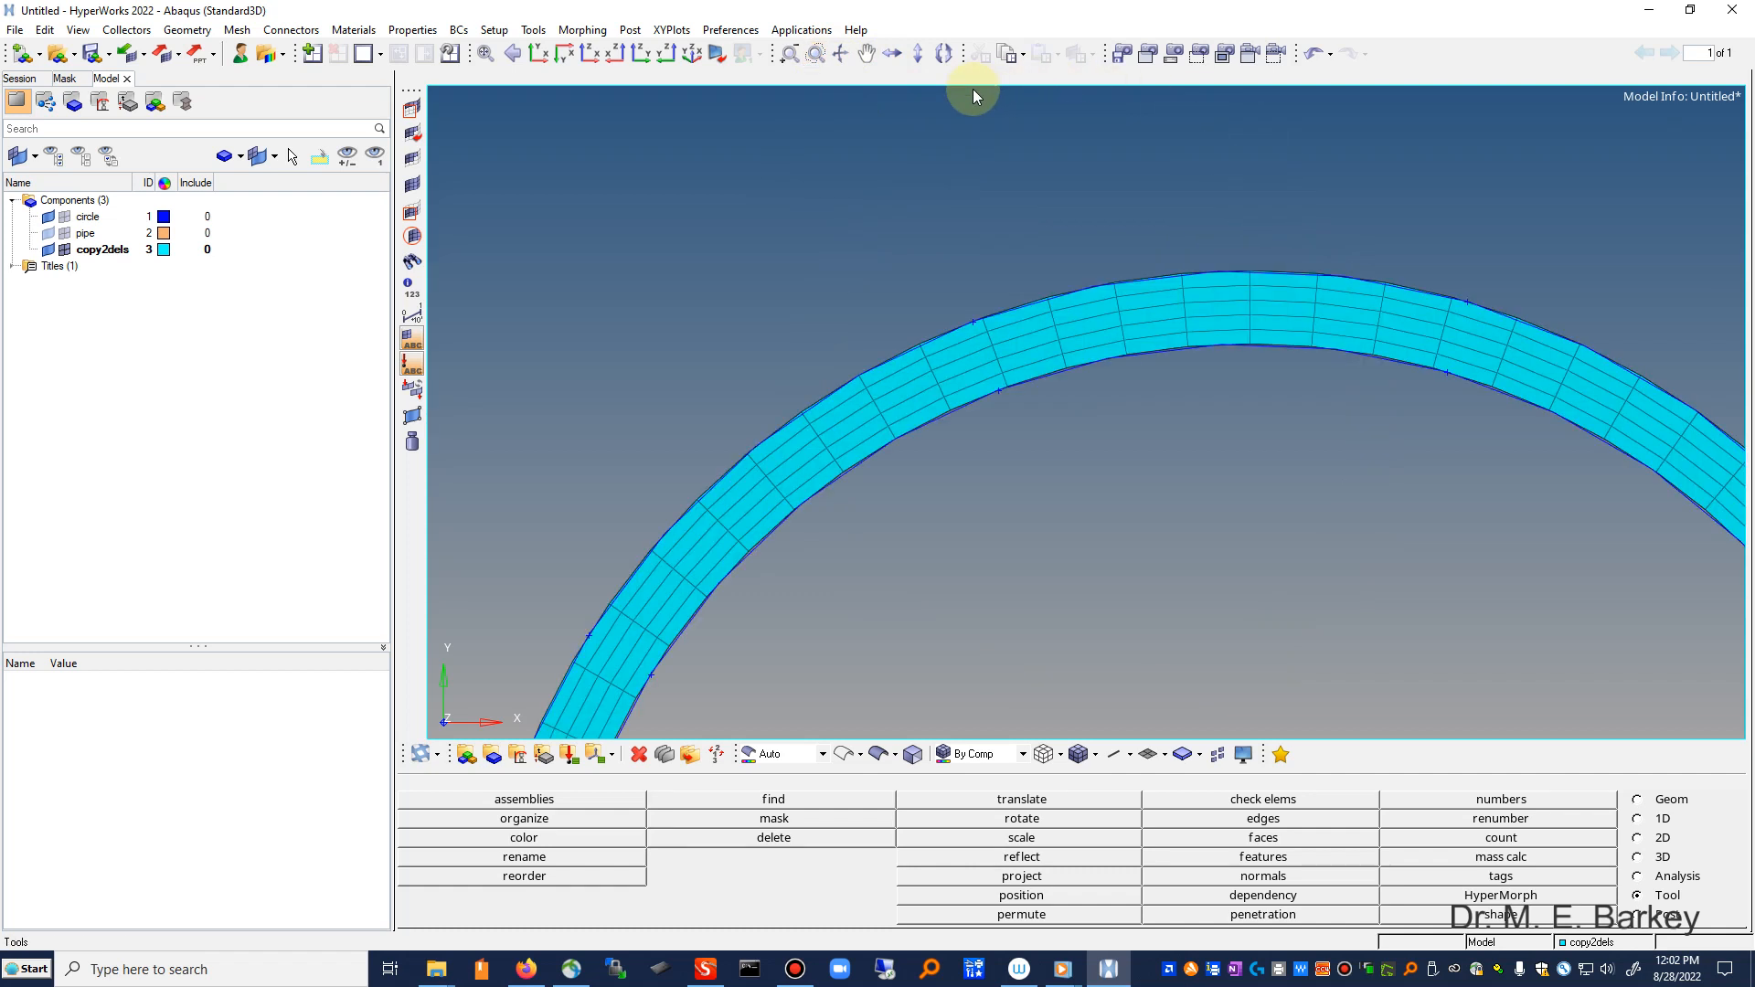
left_click(64, 251)
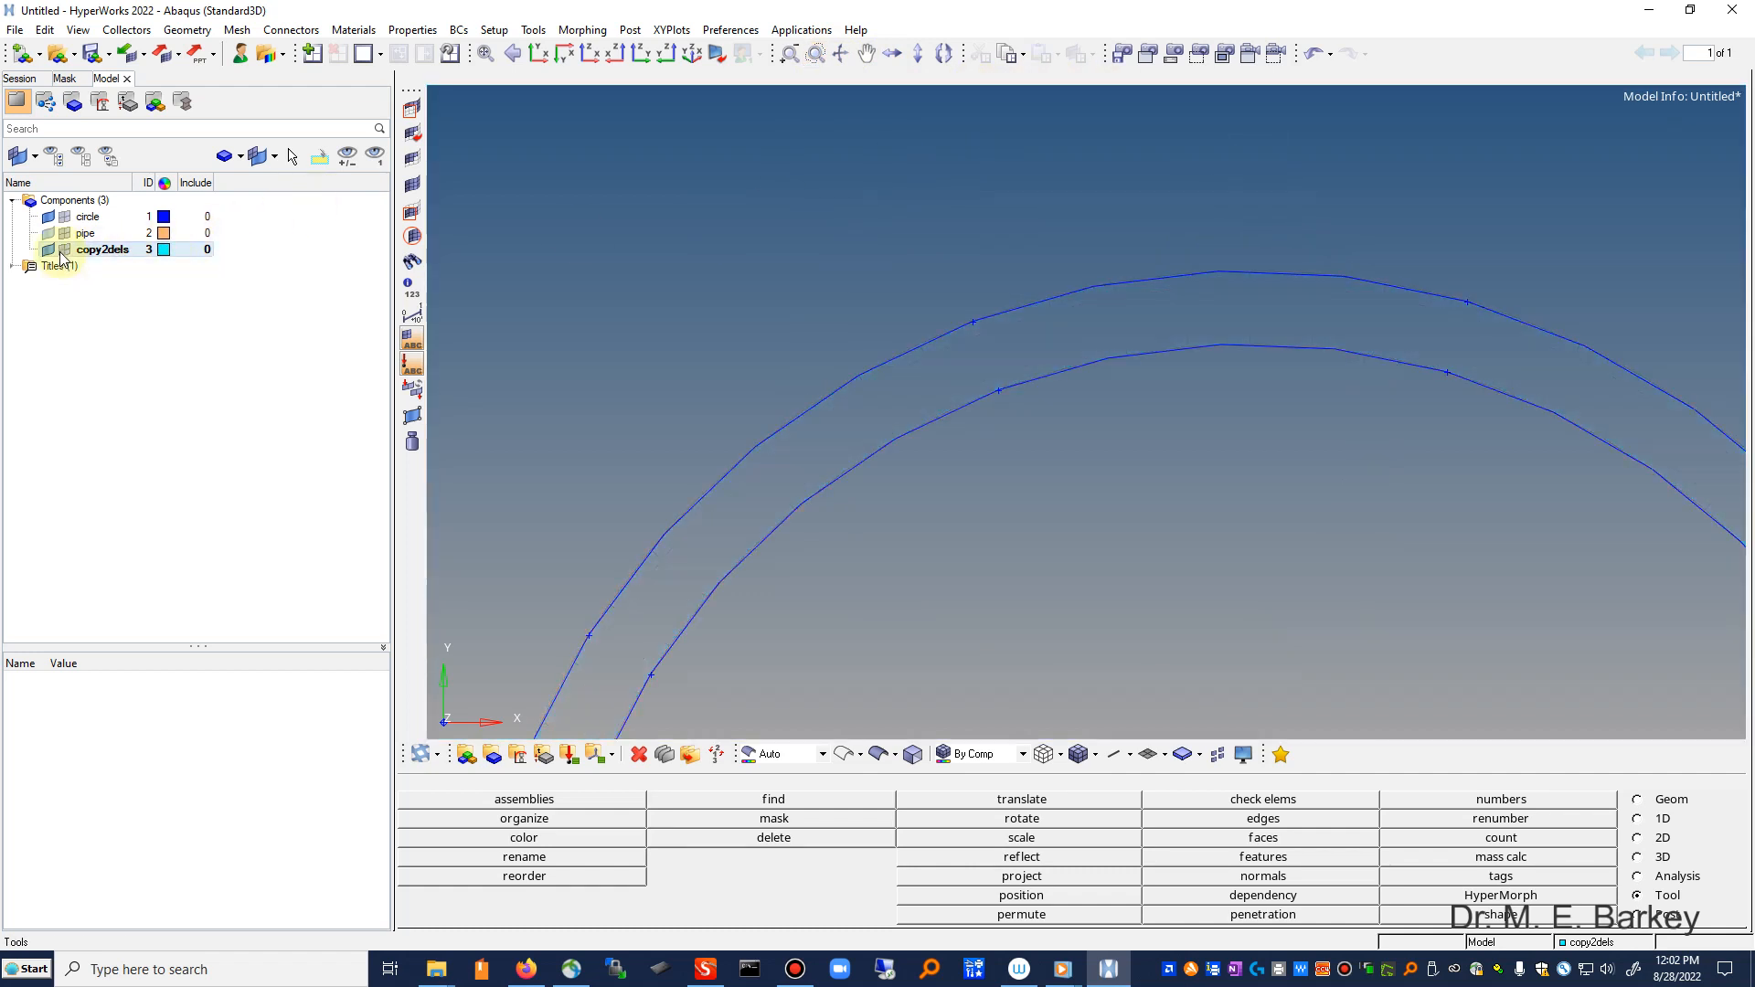
left_click(65, 251)
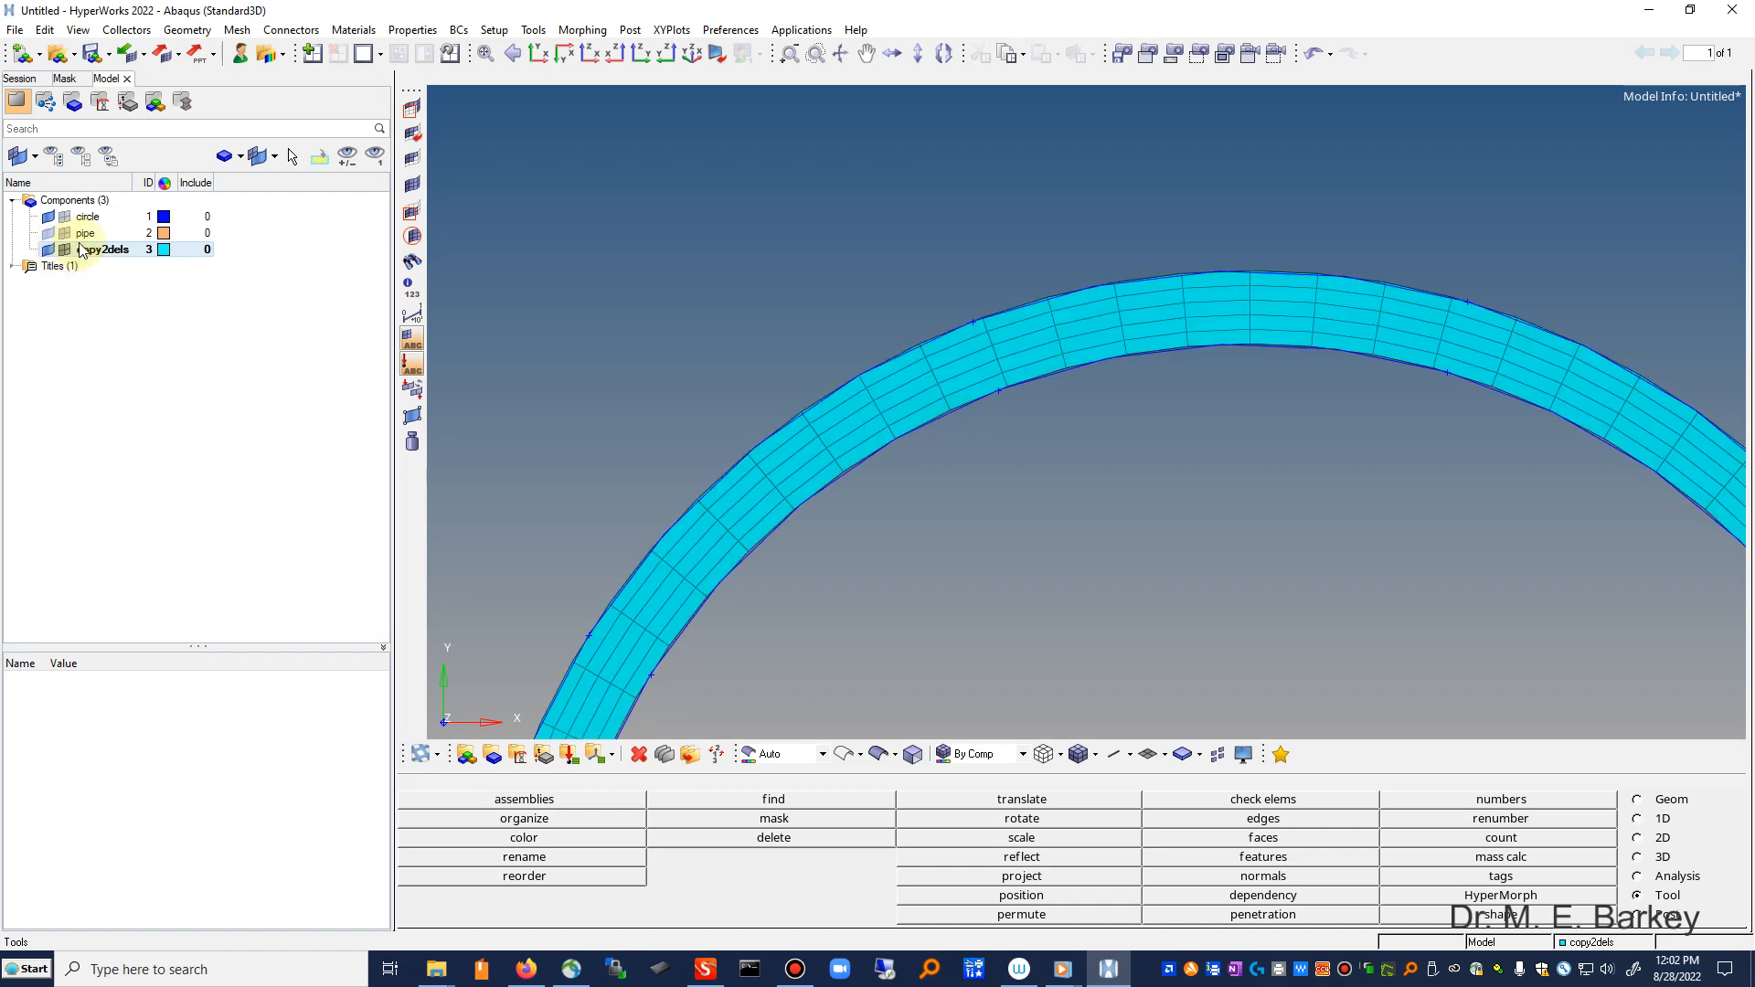
left_click(816, 53)
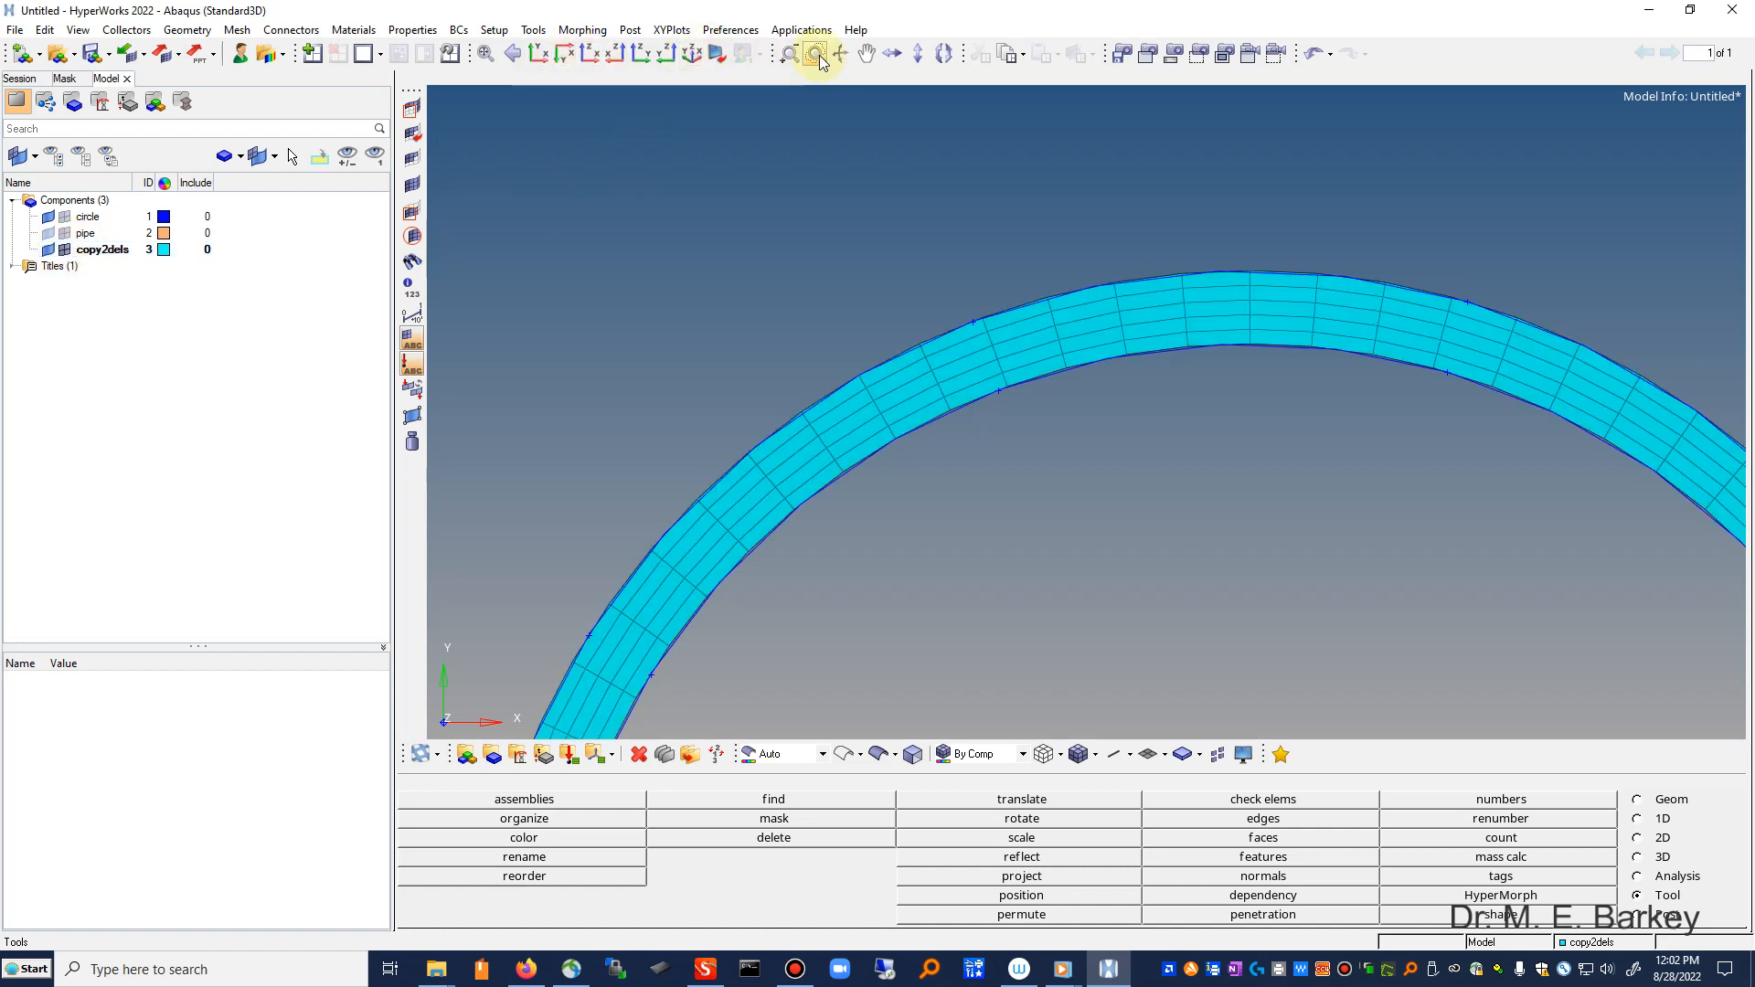
mouse_move(967, 270)
left_mouse_down()
mouse_move(925, 285)
mouse_move(1111, 424)
mouse_move(953, 261)
left_mouse_up()
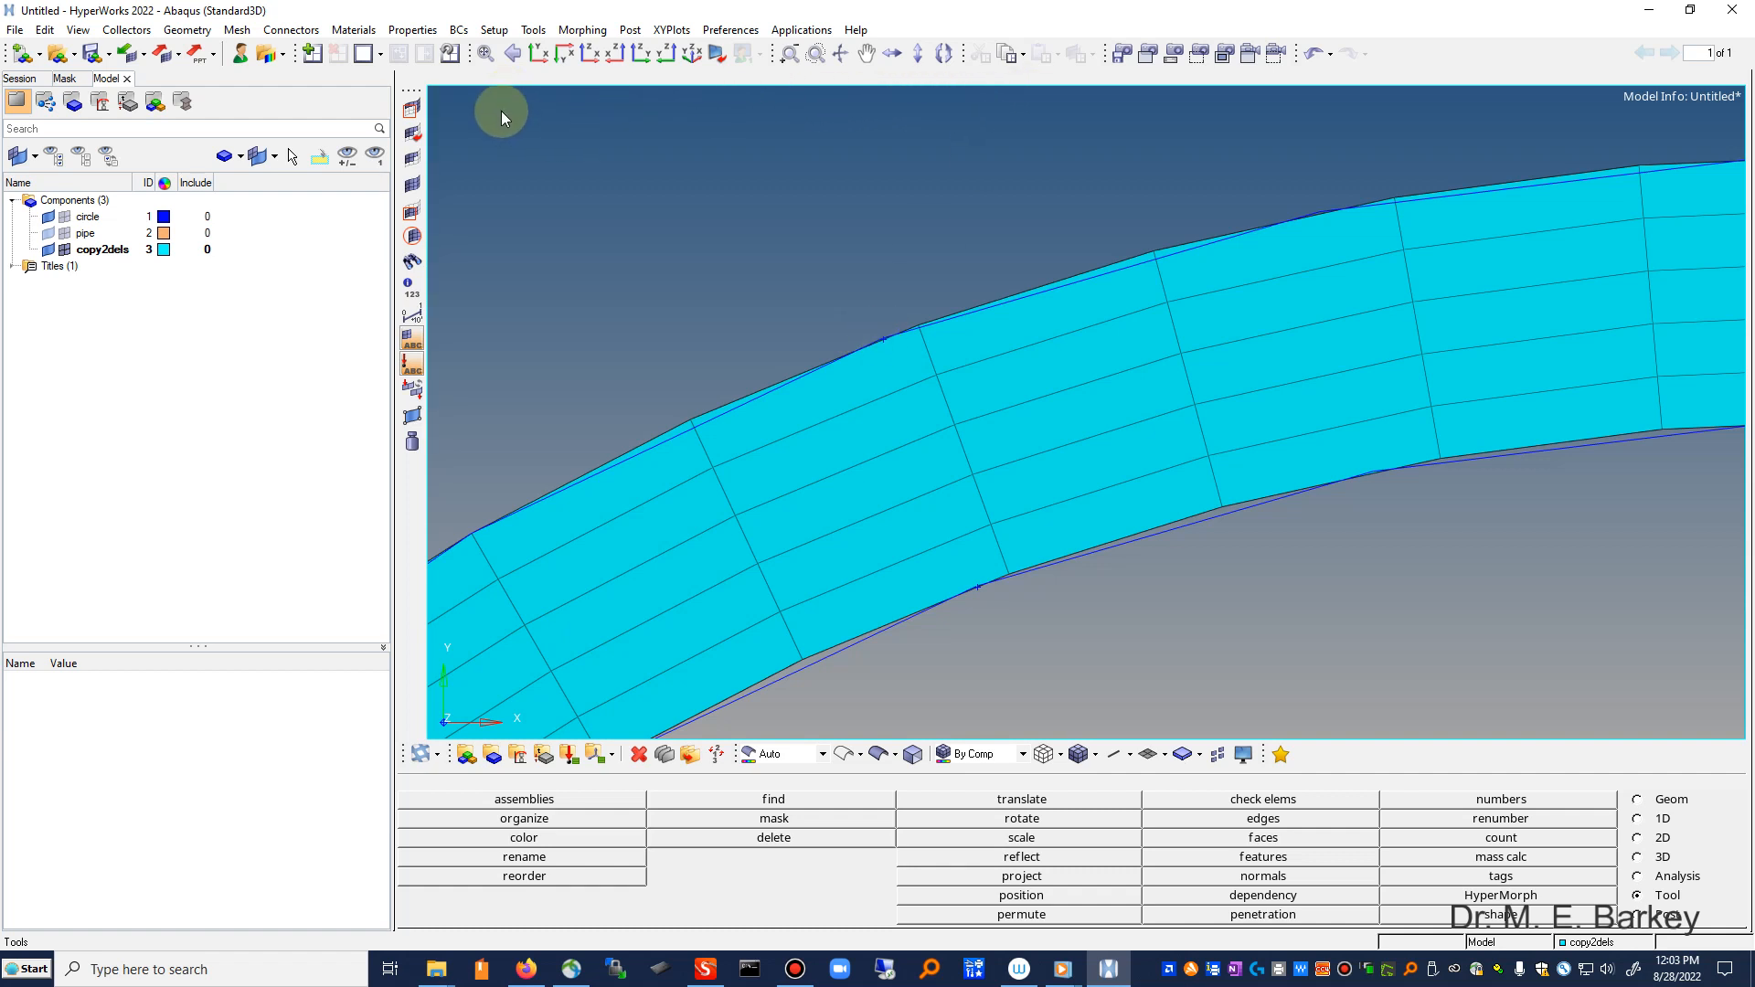
Step: Display only the pipe component's solid elements, hiding the copy2dels elements and the circle and copy2dels geometry
left_click(169, 249)
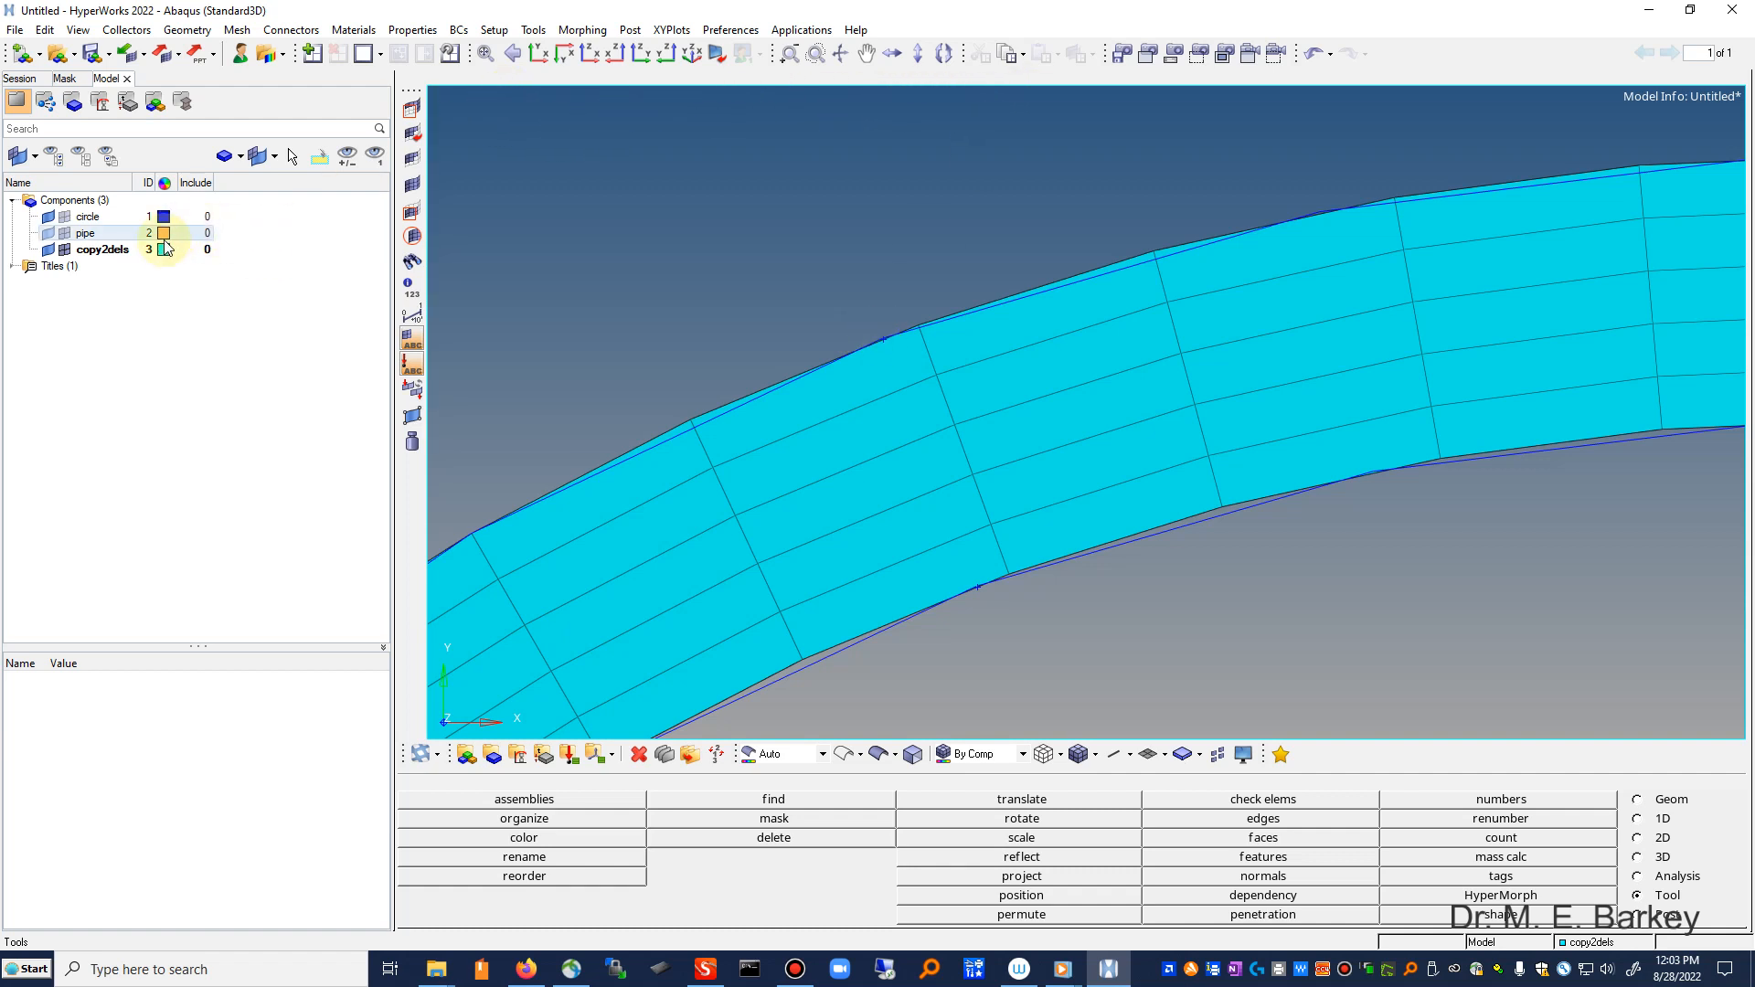
left_click(64, 250)
left_click(65, 234)
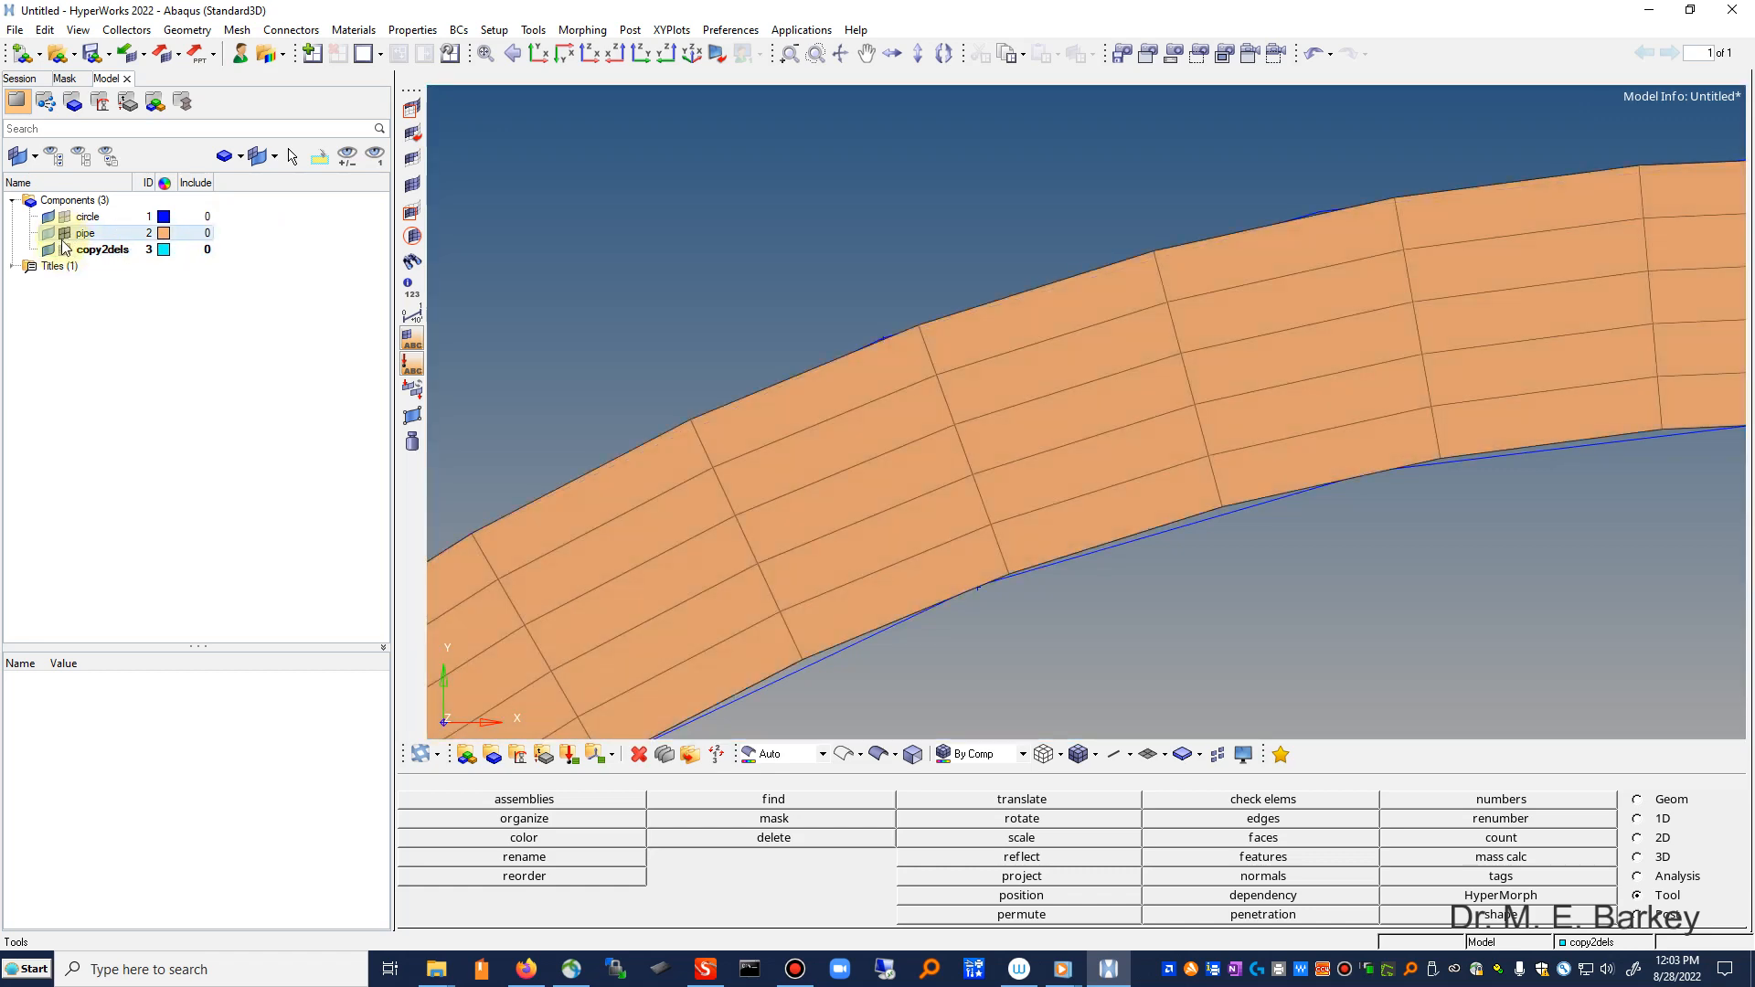
left_click(50, 262)
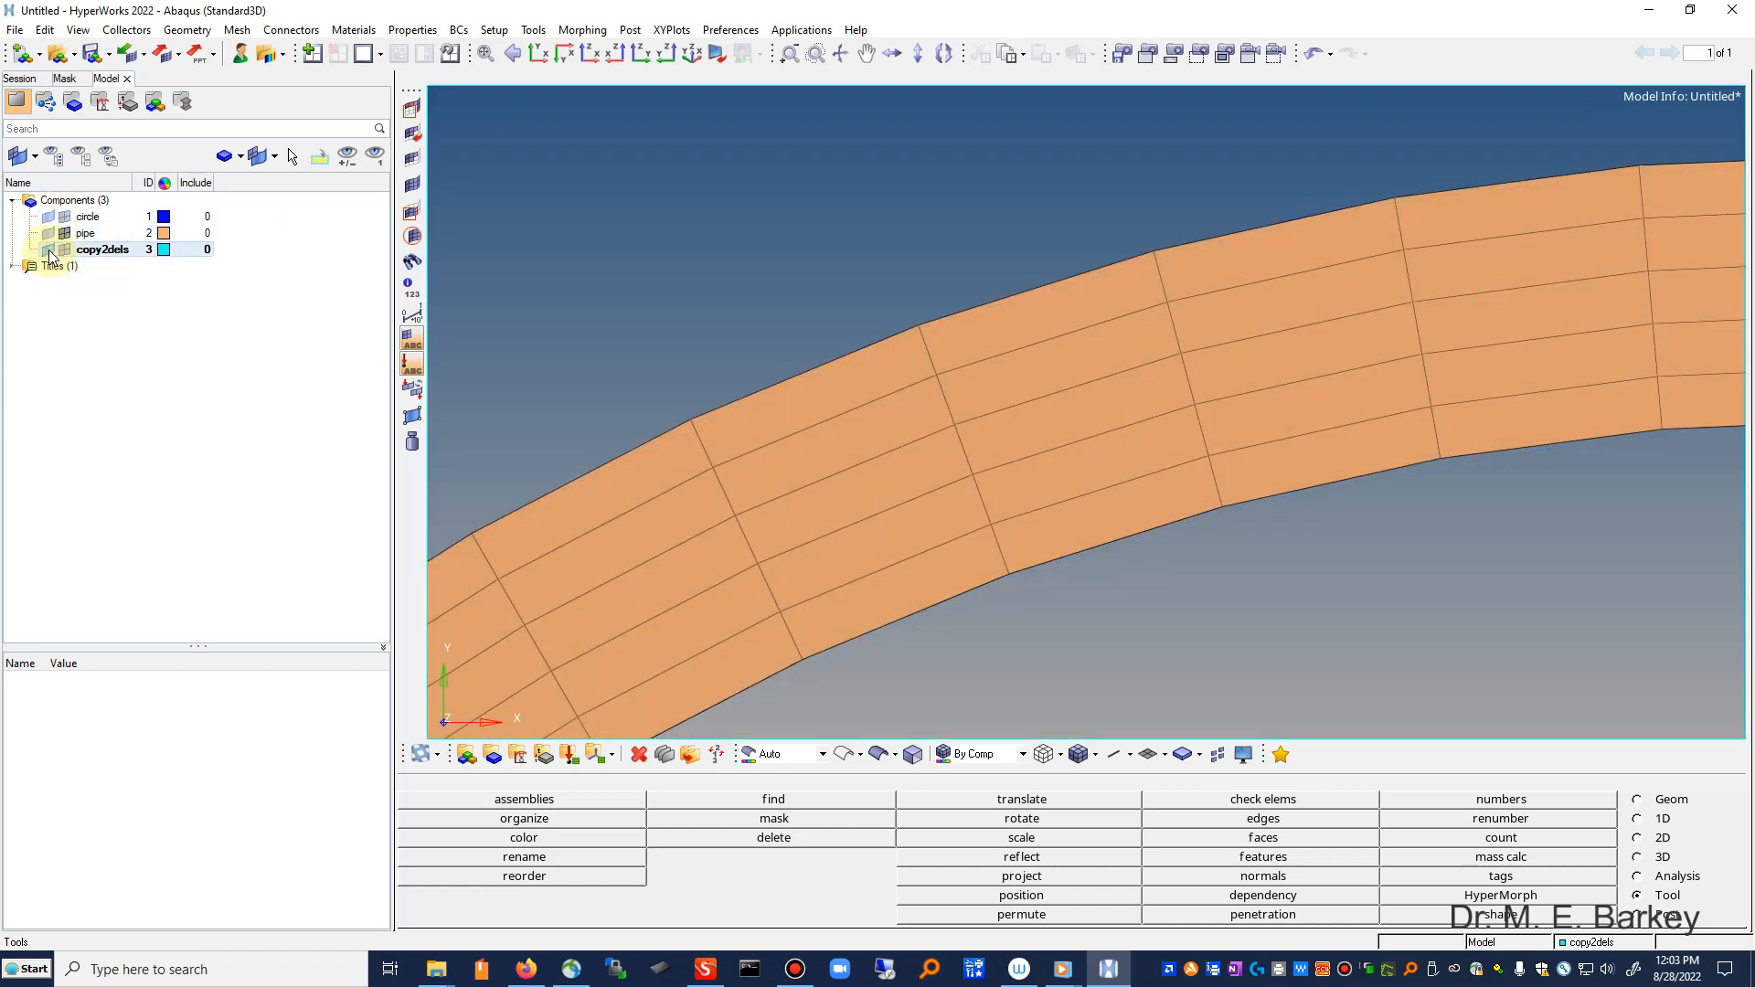
Step: Inspect the whole pipe in the XY plane, and rotate it to examine the dark lengthwise line on its outer surface
left_click(538, 55)
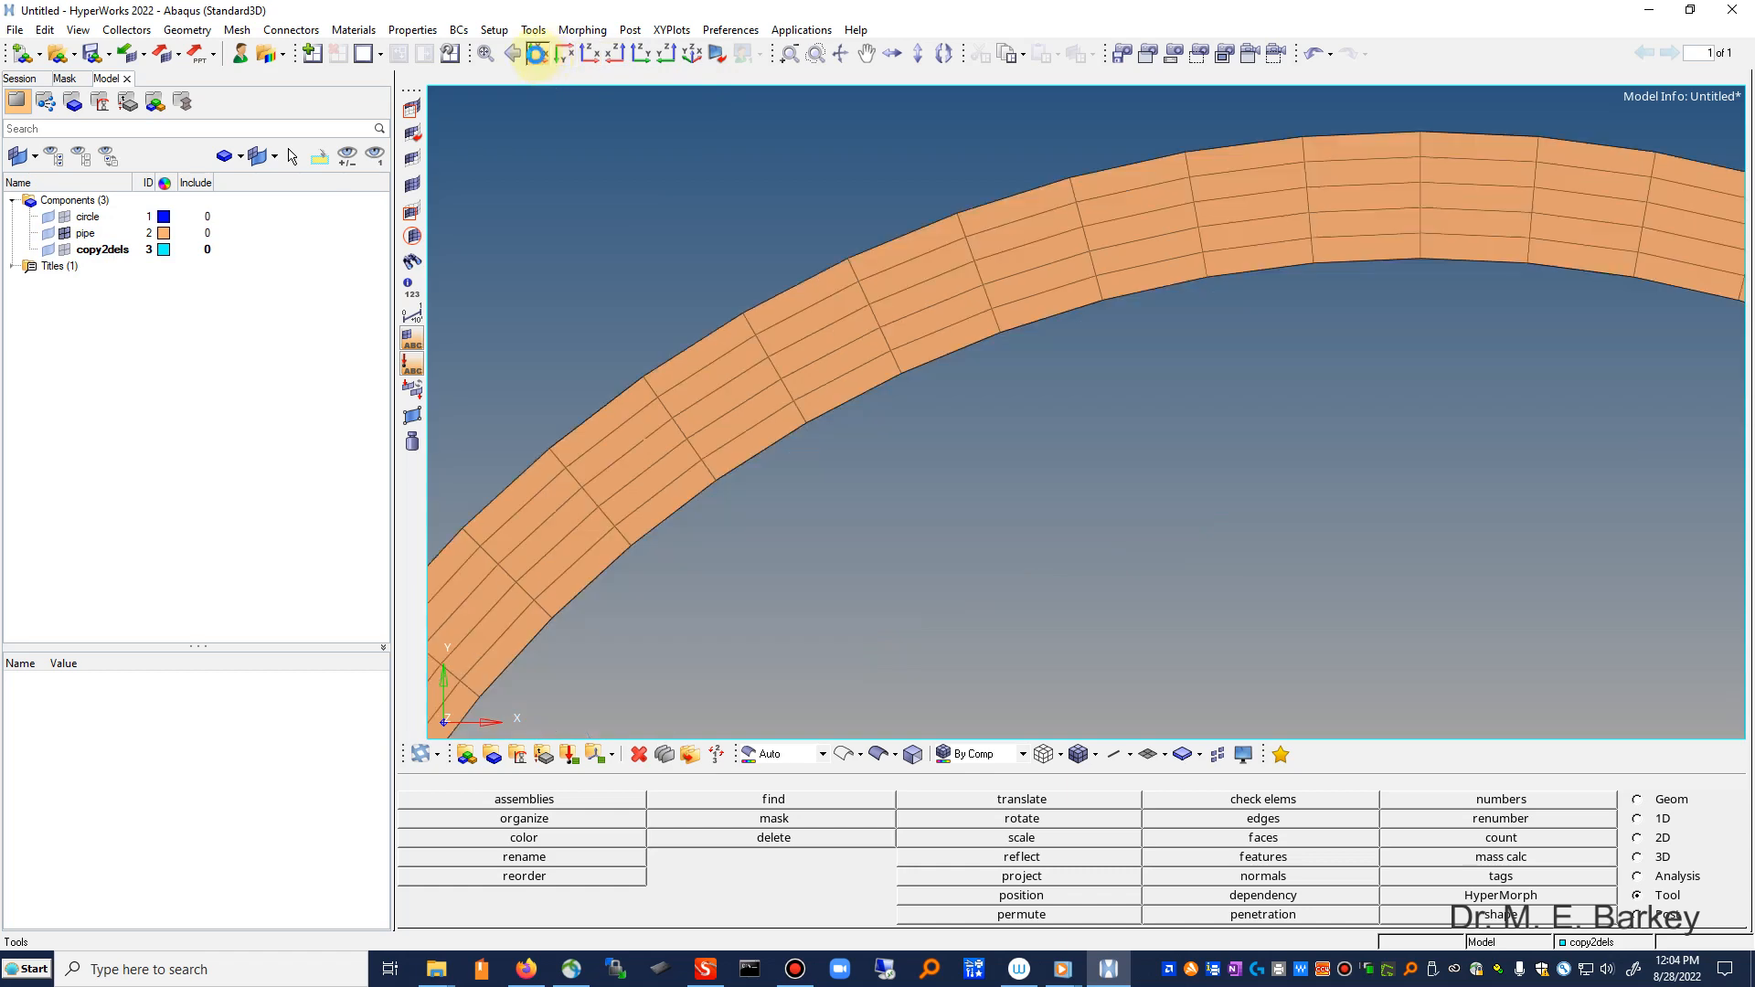
left_click(840, 53)
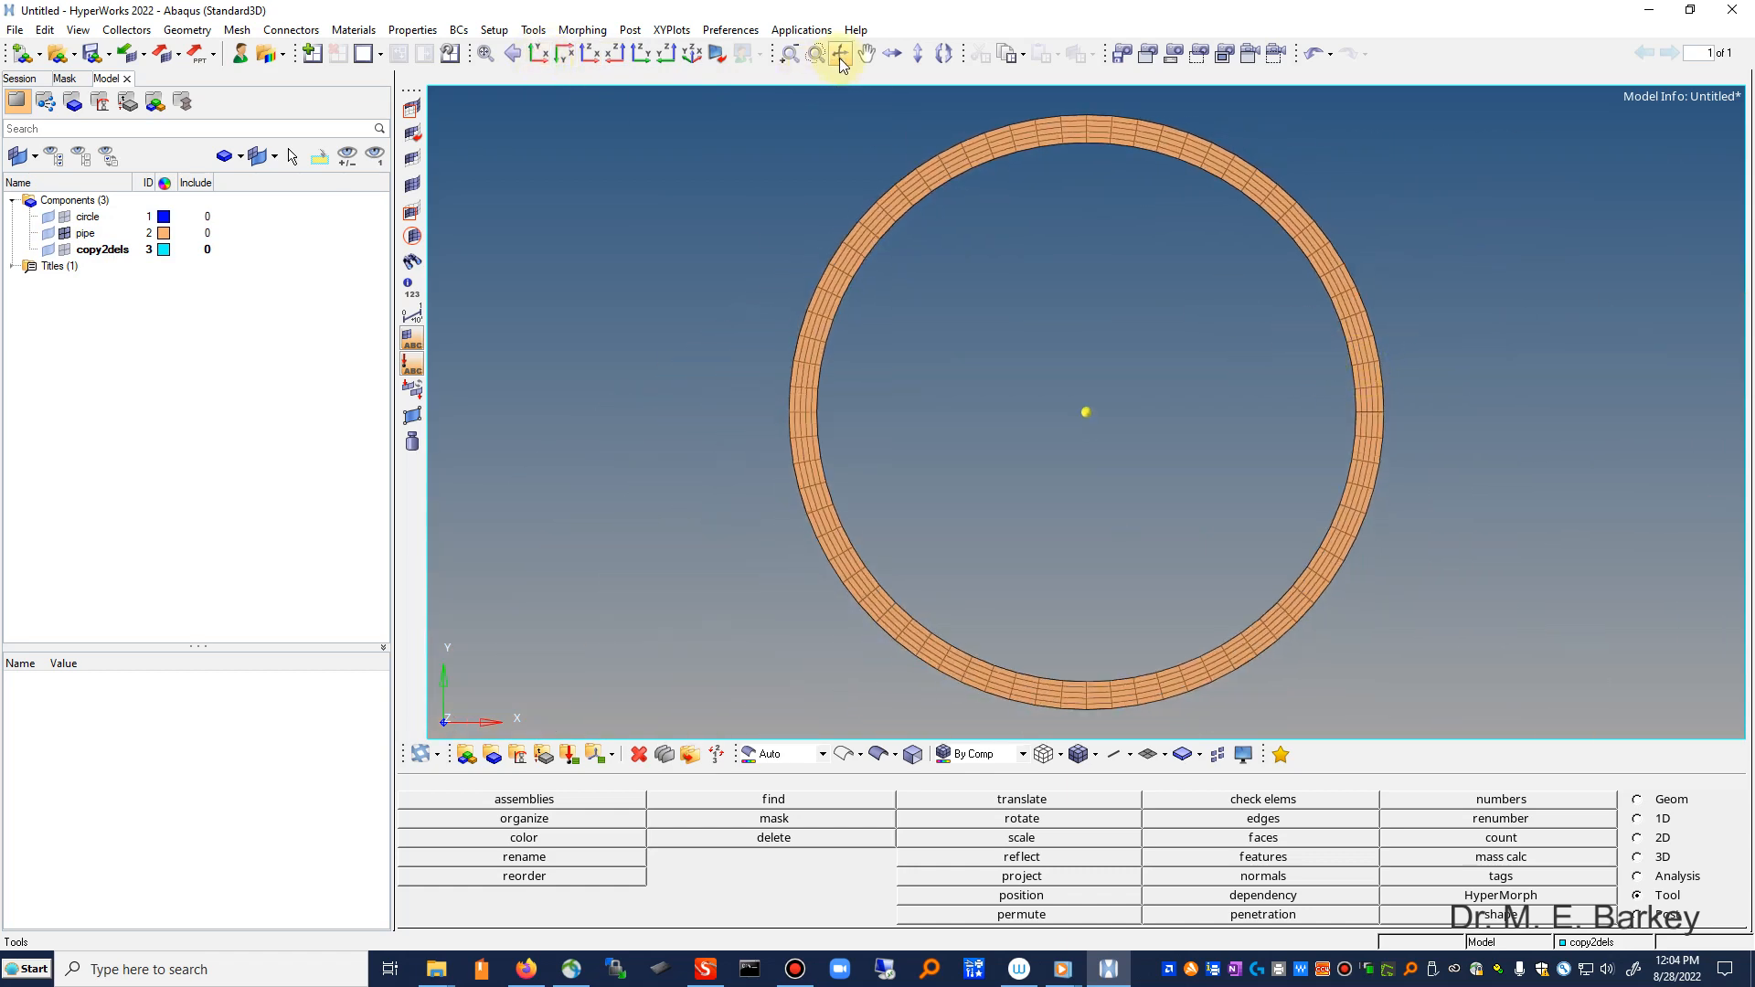
left_click_drag(1454, 420, 1280, 380)
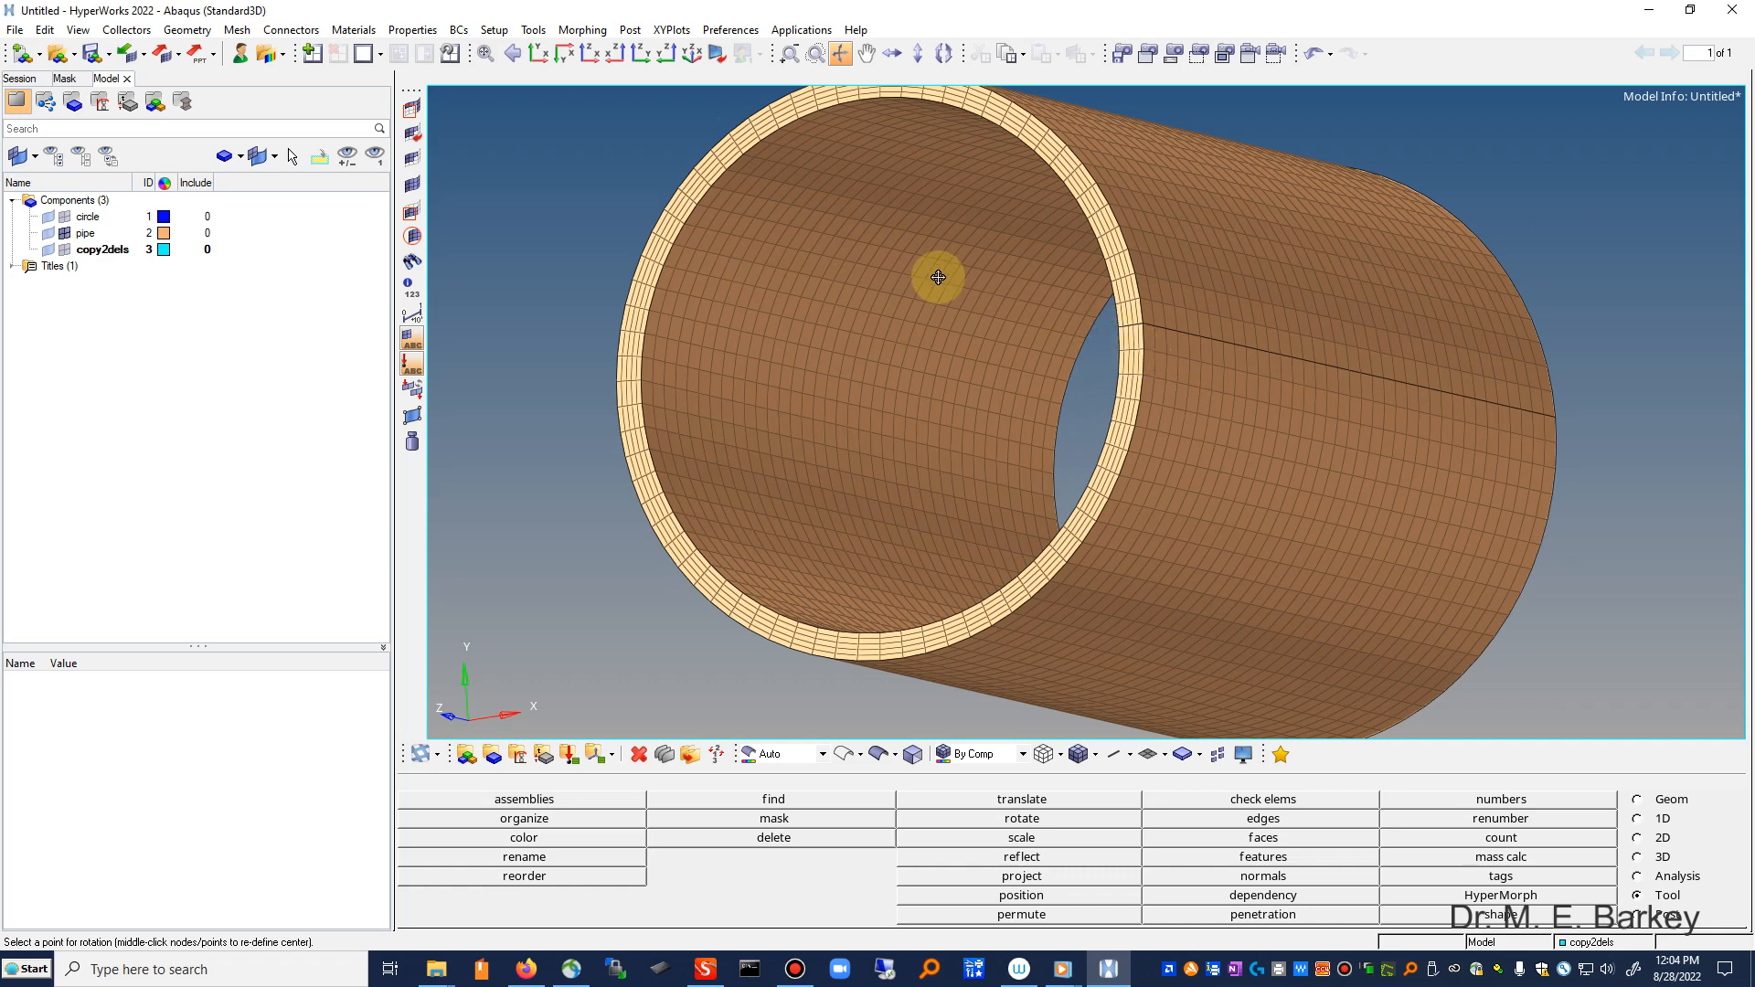
left_click_drag(938, 277, 960, 293)
key("Escape")
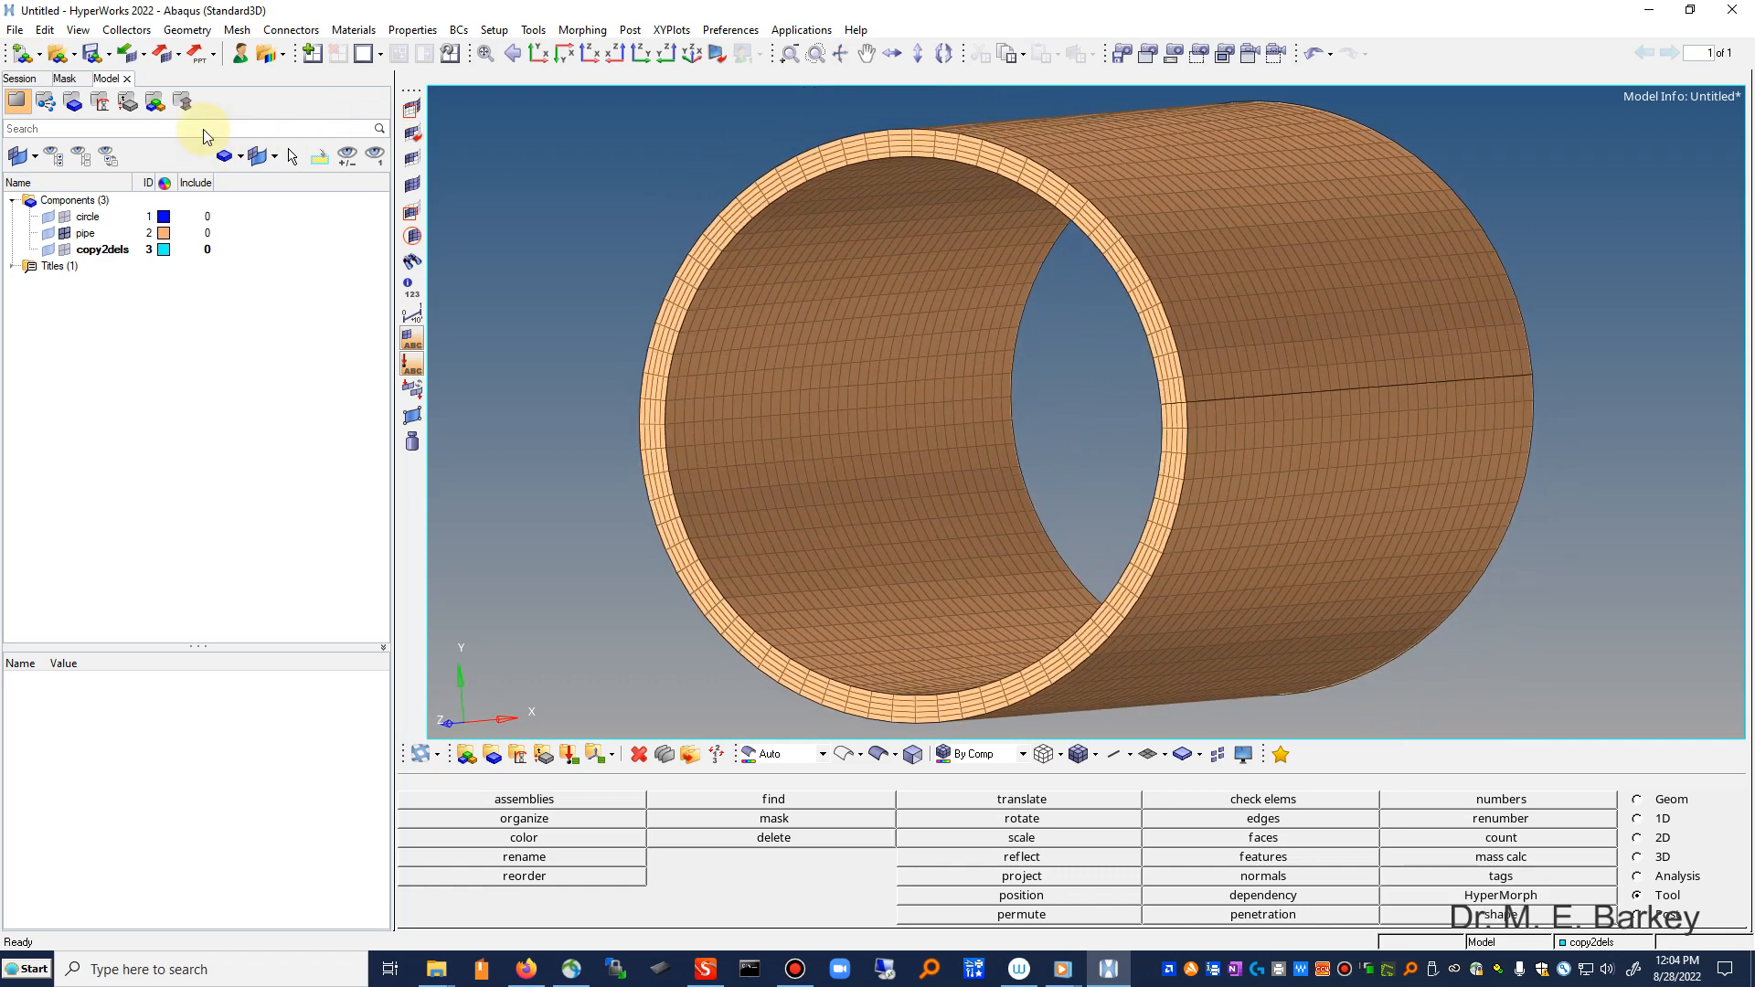
Step: Display only the copy2dels ring elements and examine up close the dark radial edge across the ring wall
left_click(65, 234)
left_click(65, 250)
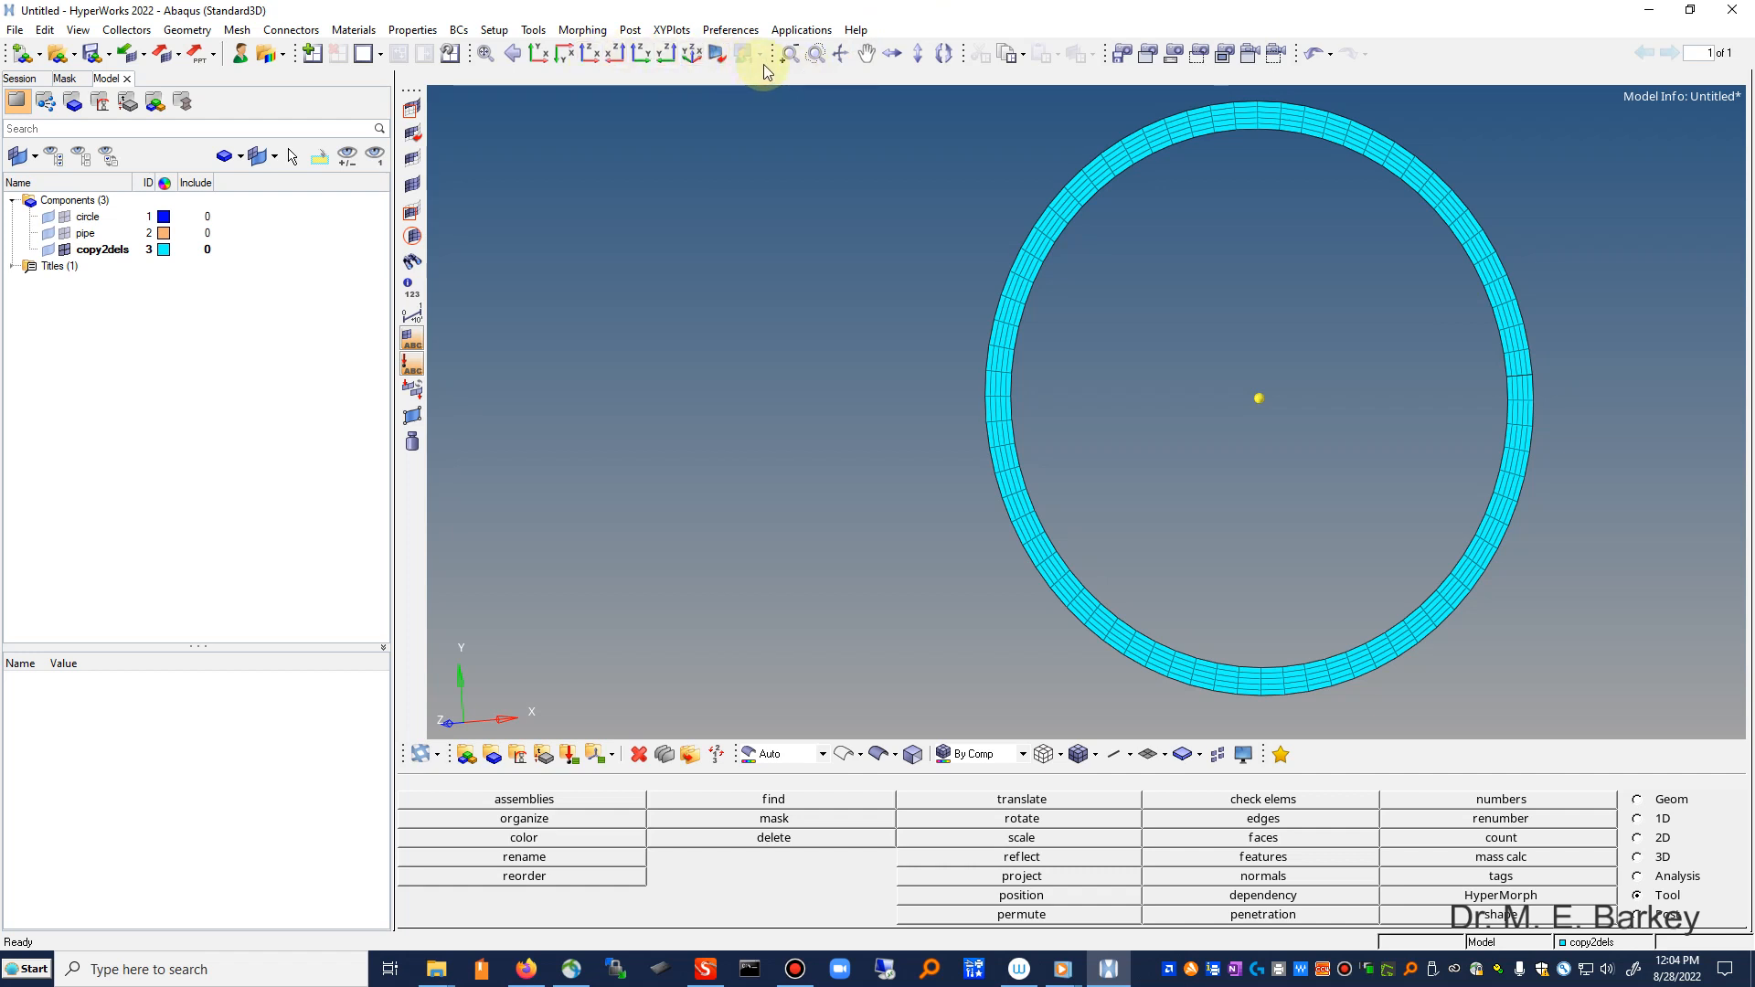
left_click(816, 53)
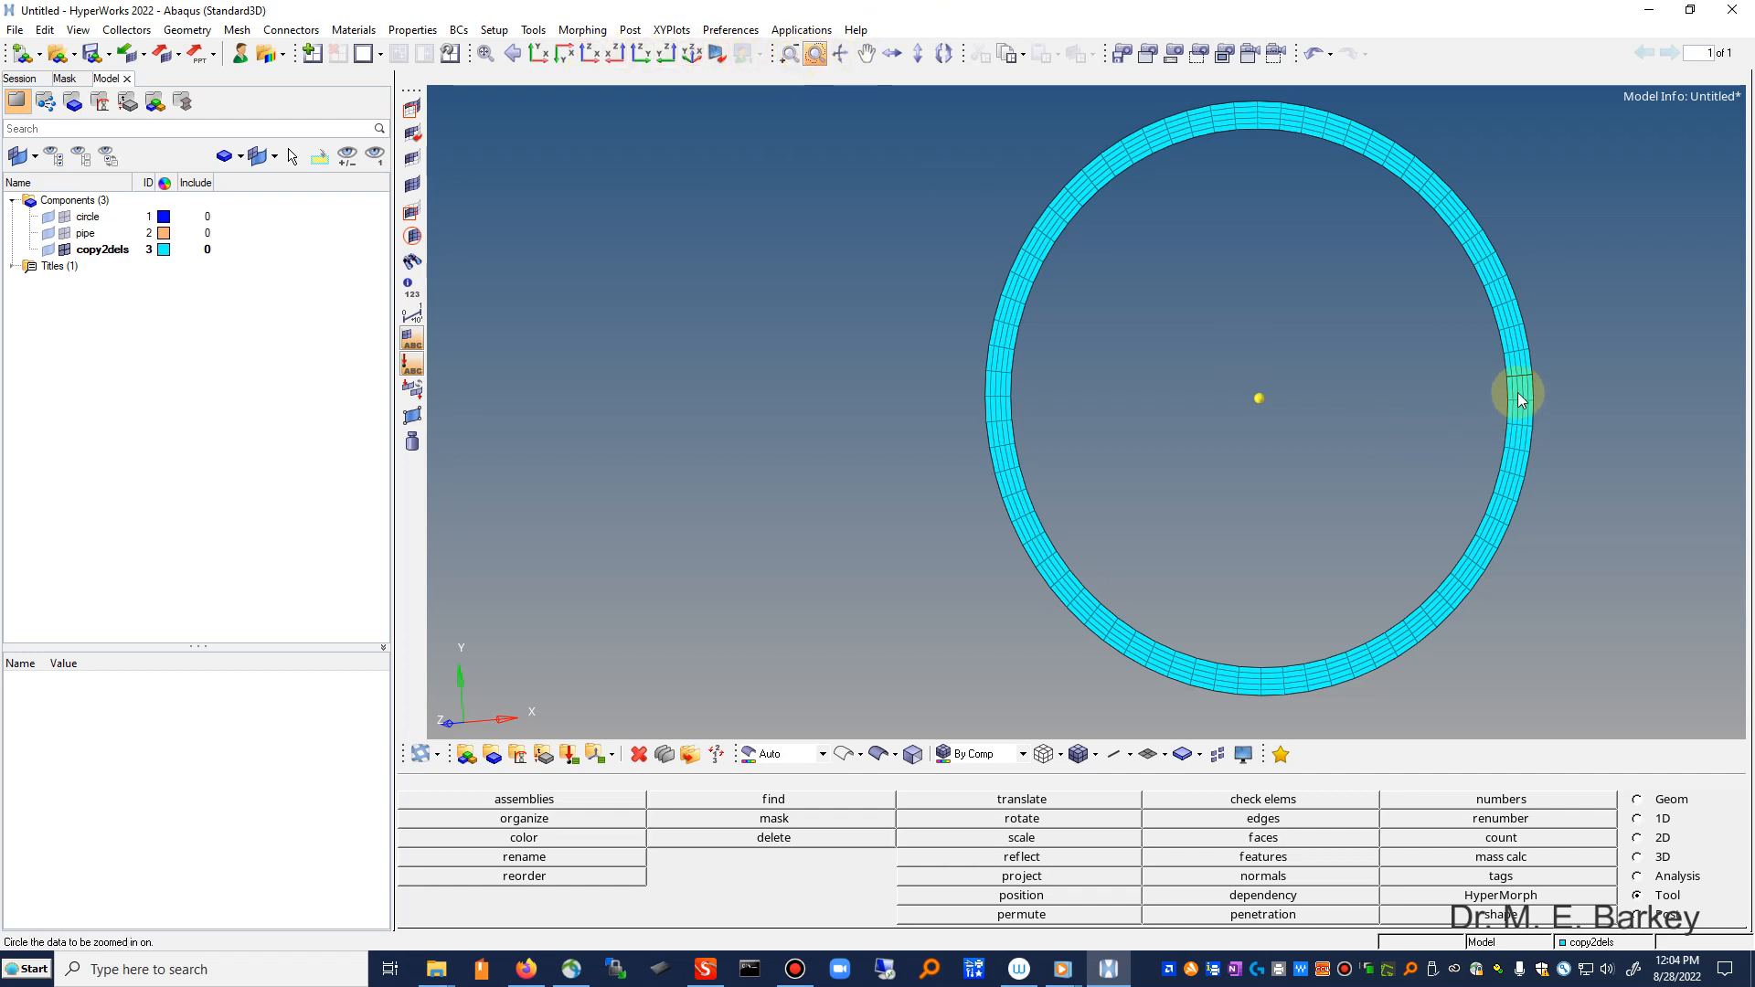
left_click_drag(1522, 359, 1512, 353)
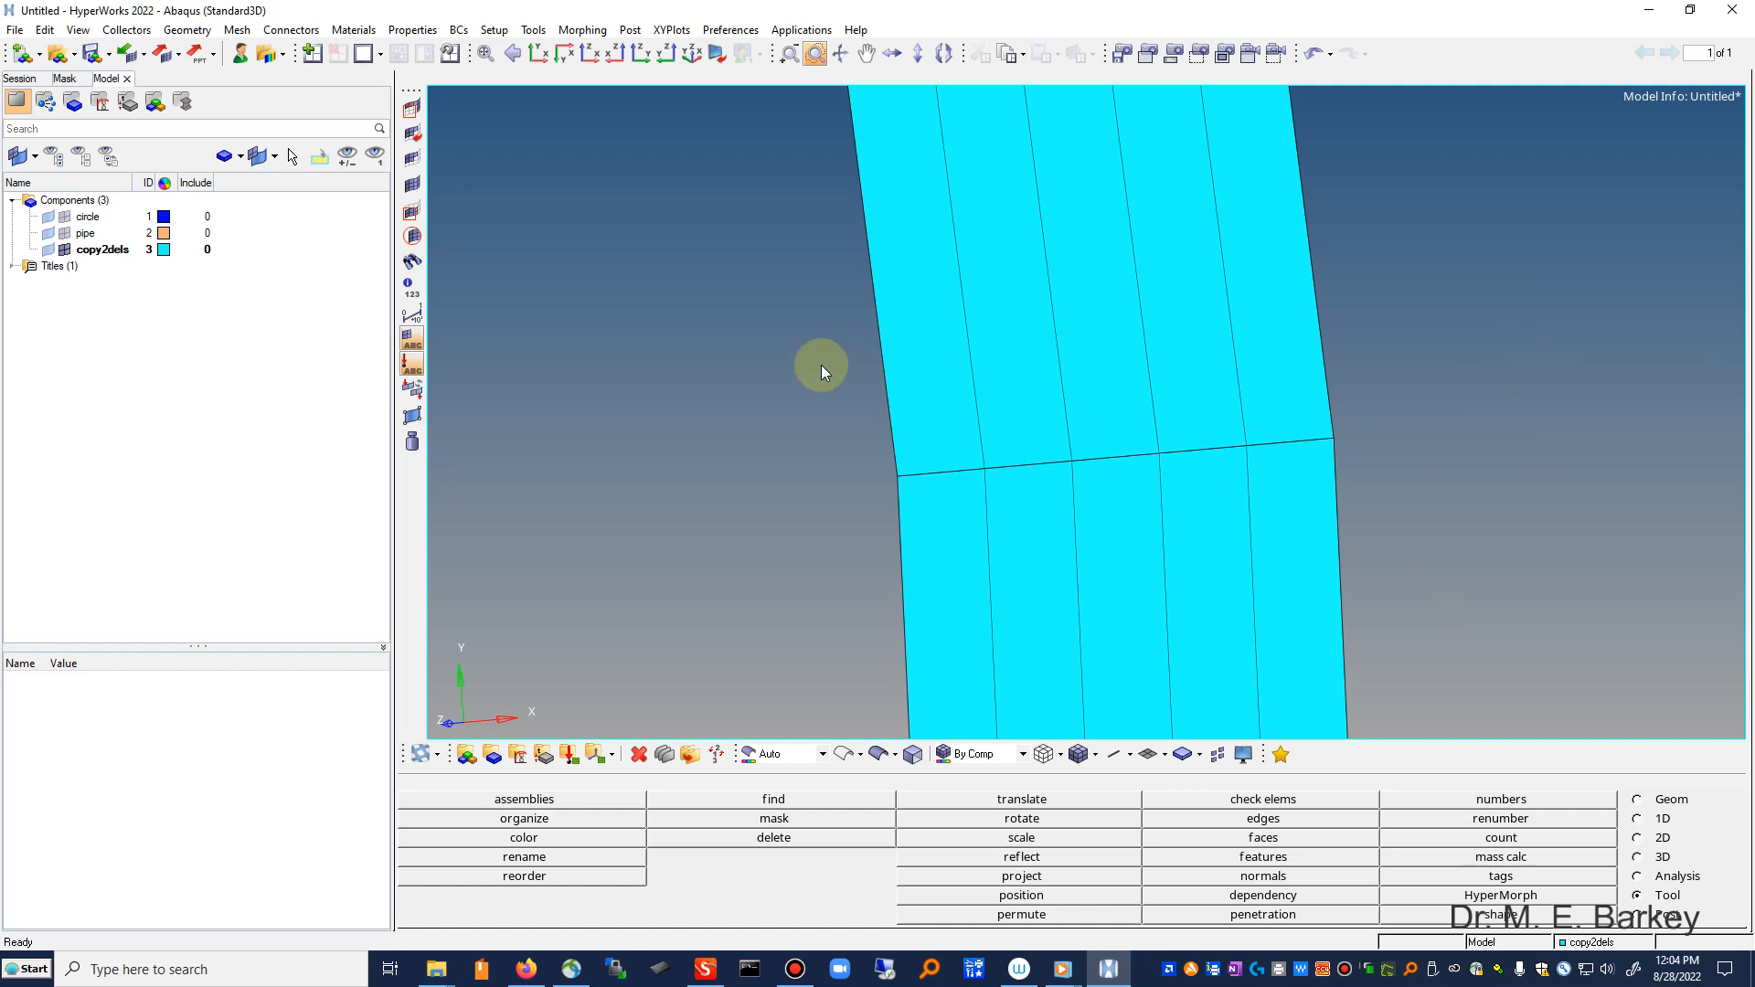
right_click(1380, 700)
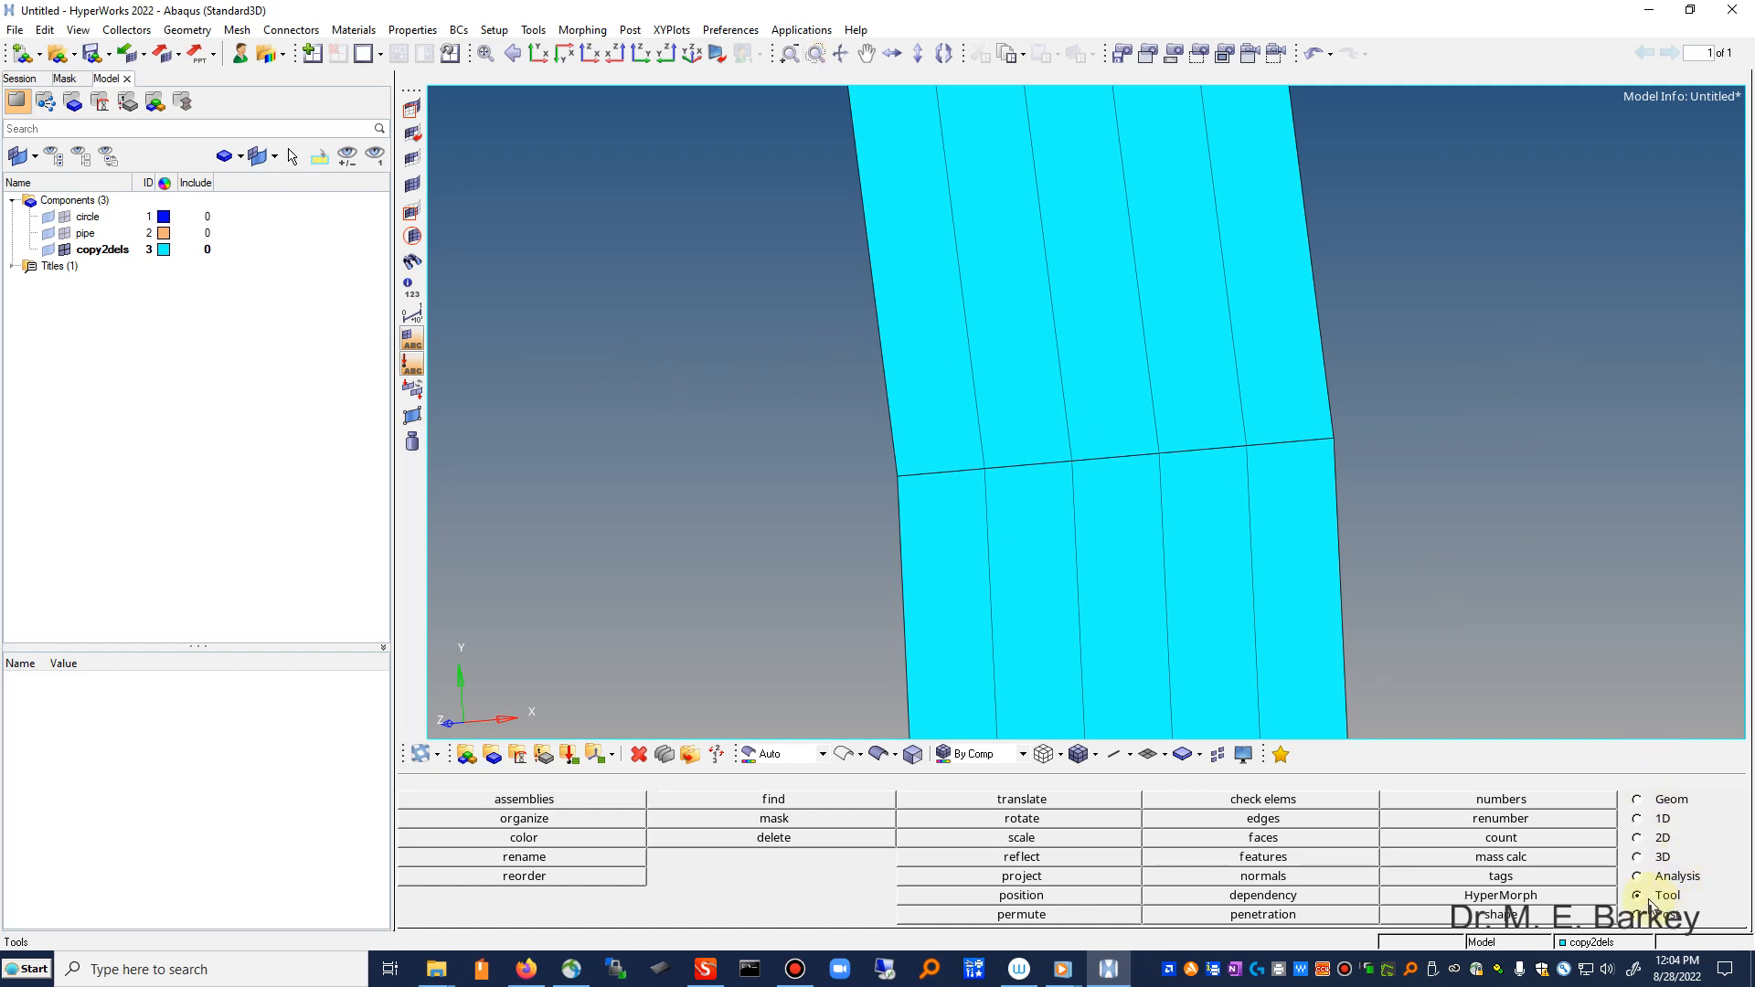
Step: In the Numbers tool, select the nodes along the ring's dark radial edge with a polygon window enclosing them
left_click(1519, 803)
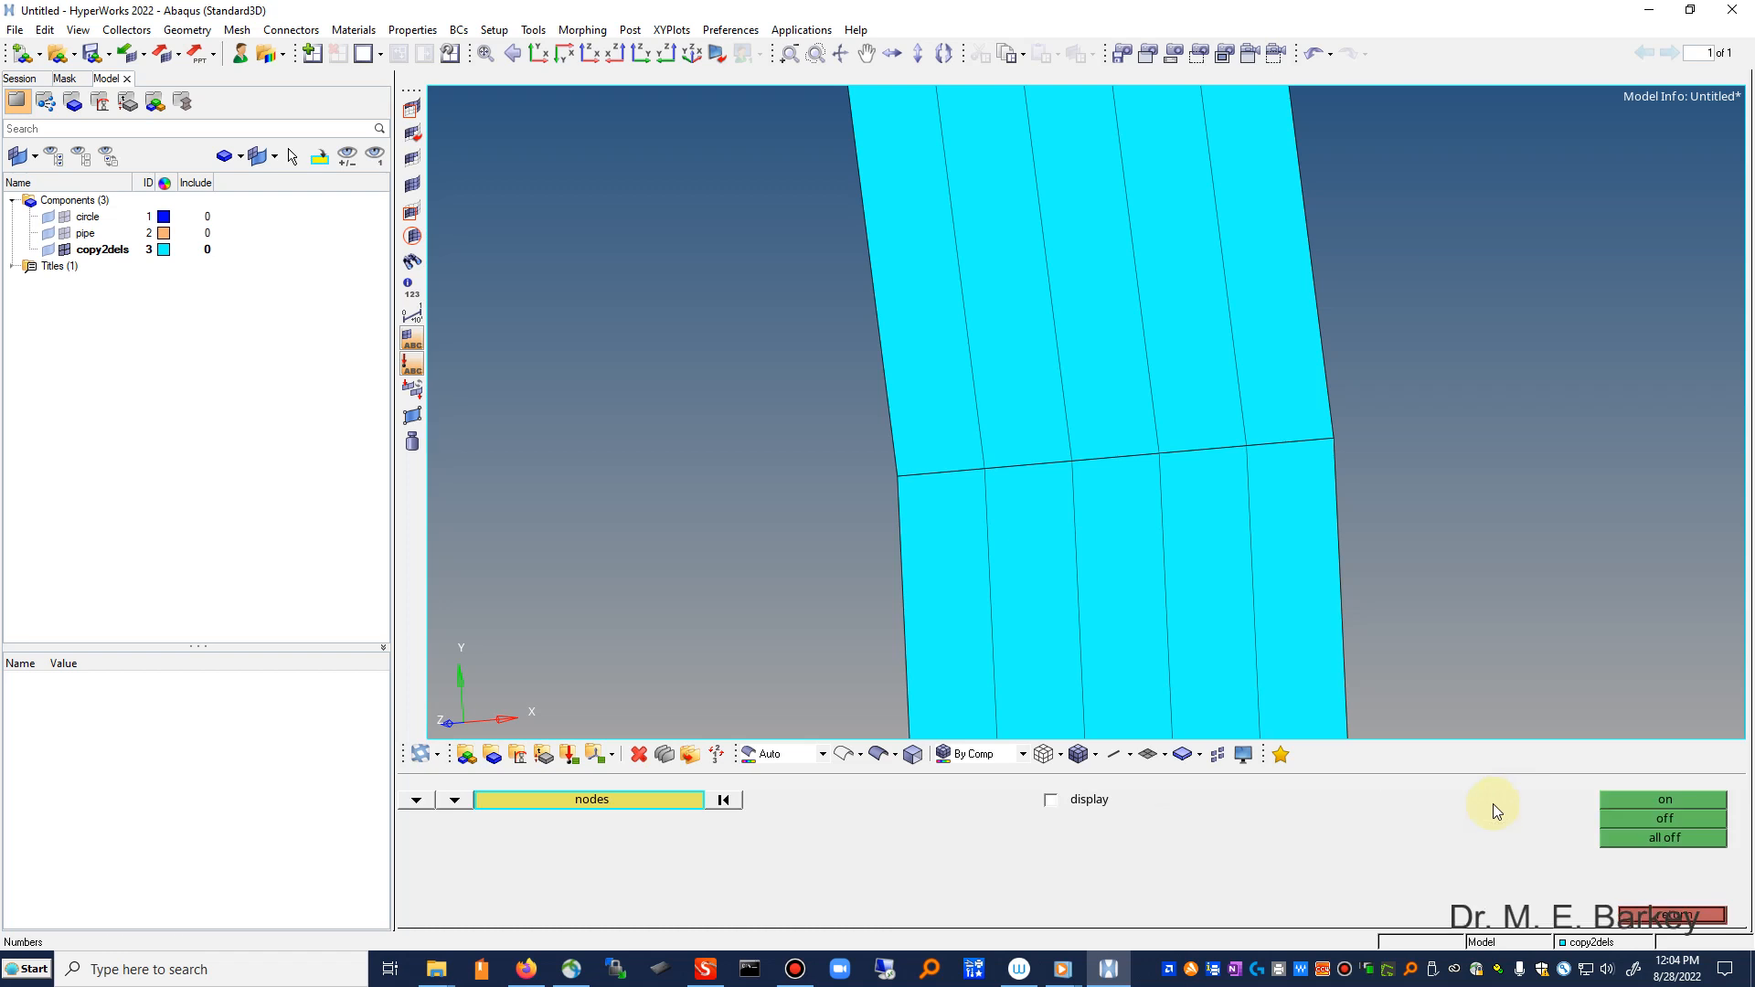
left_click(584, 802)
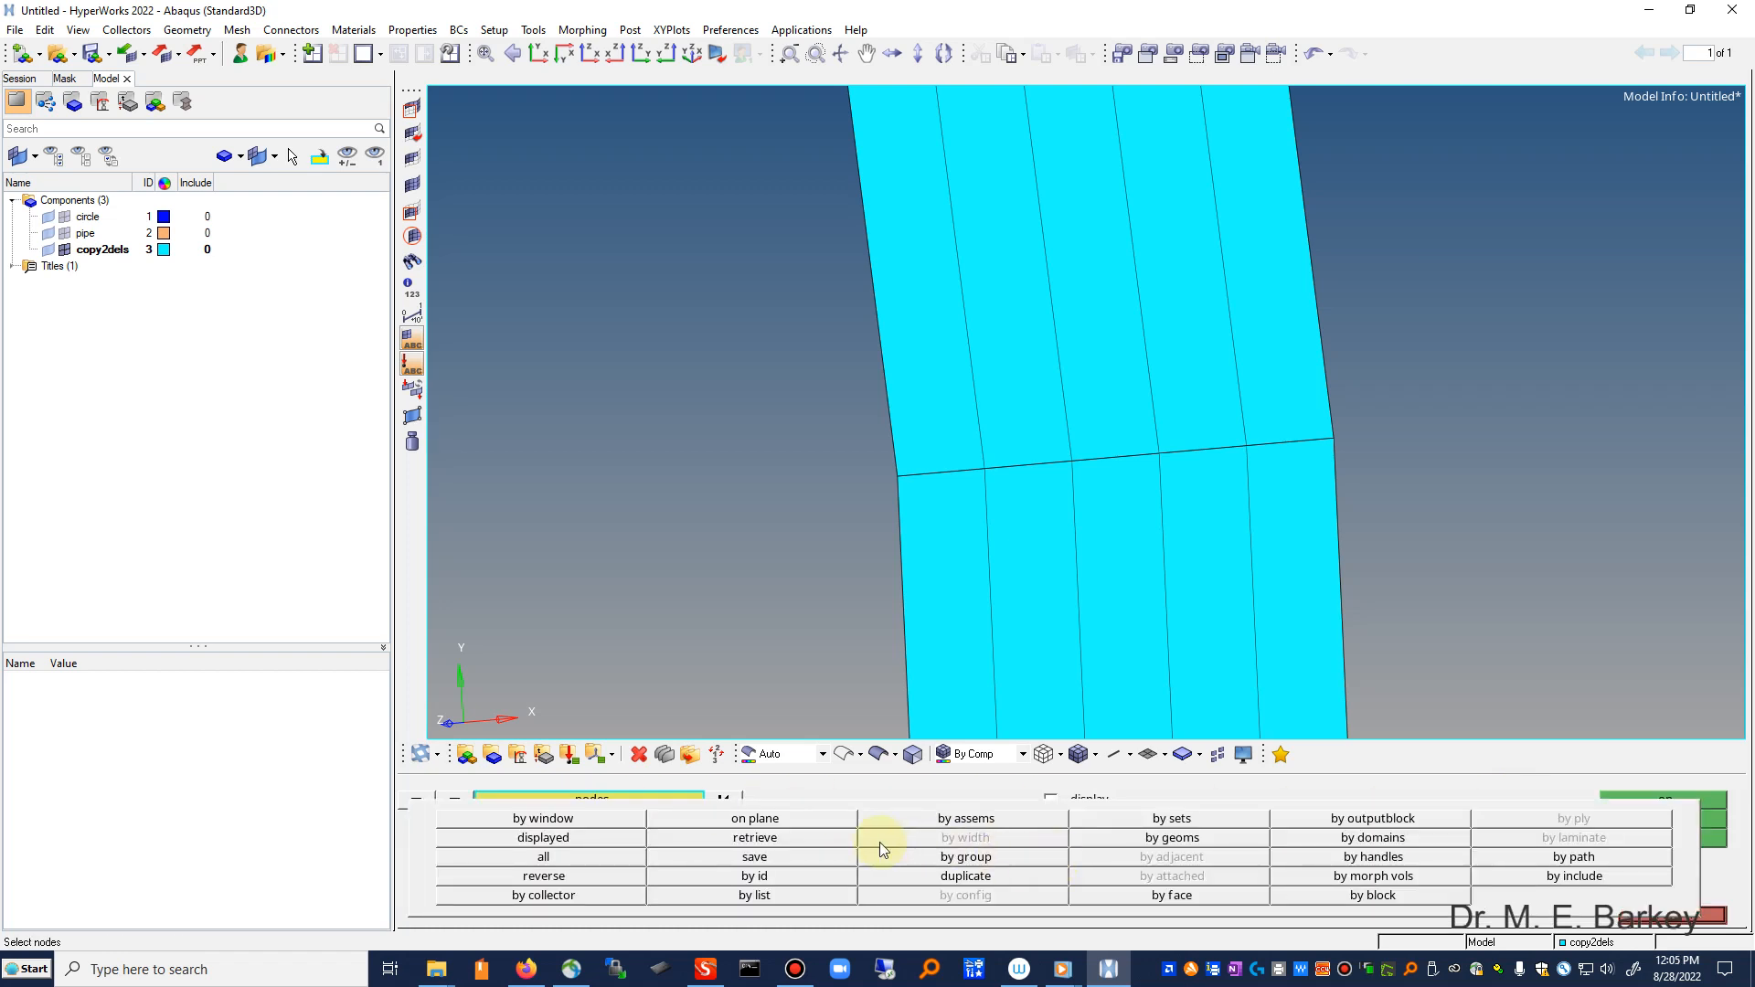
left_click(548, 818)
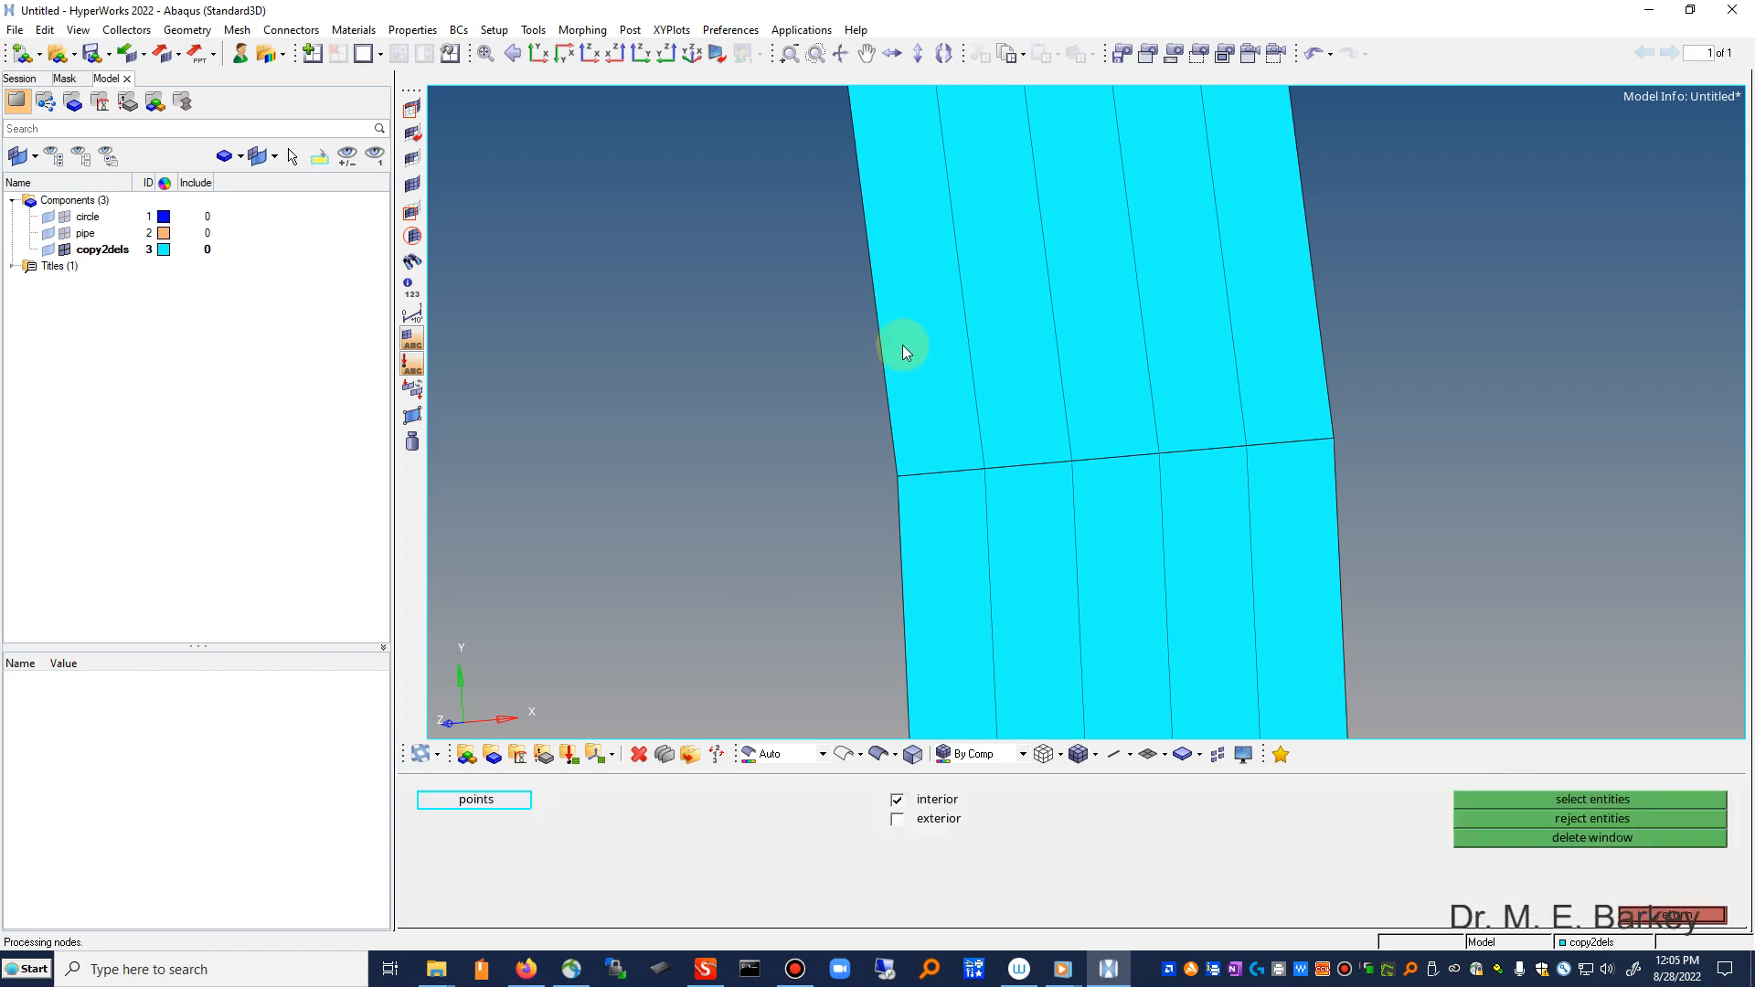
left_click(871, 378)
left_click(825, 518)
left_click(985, 575)
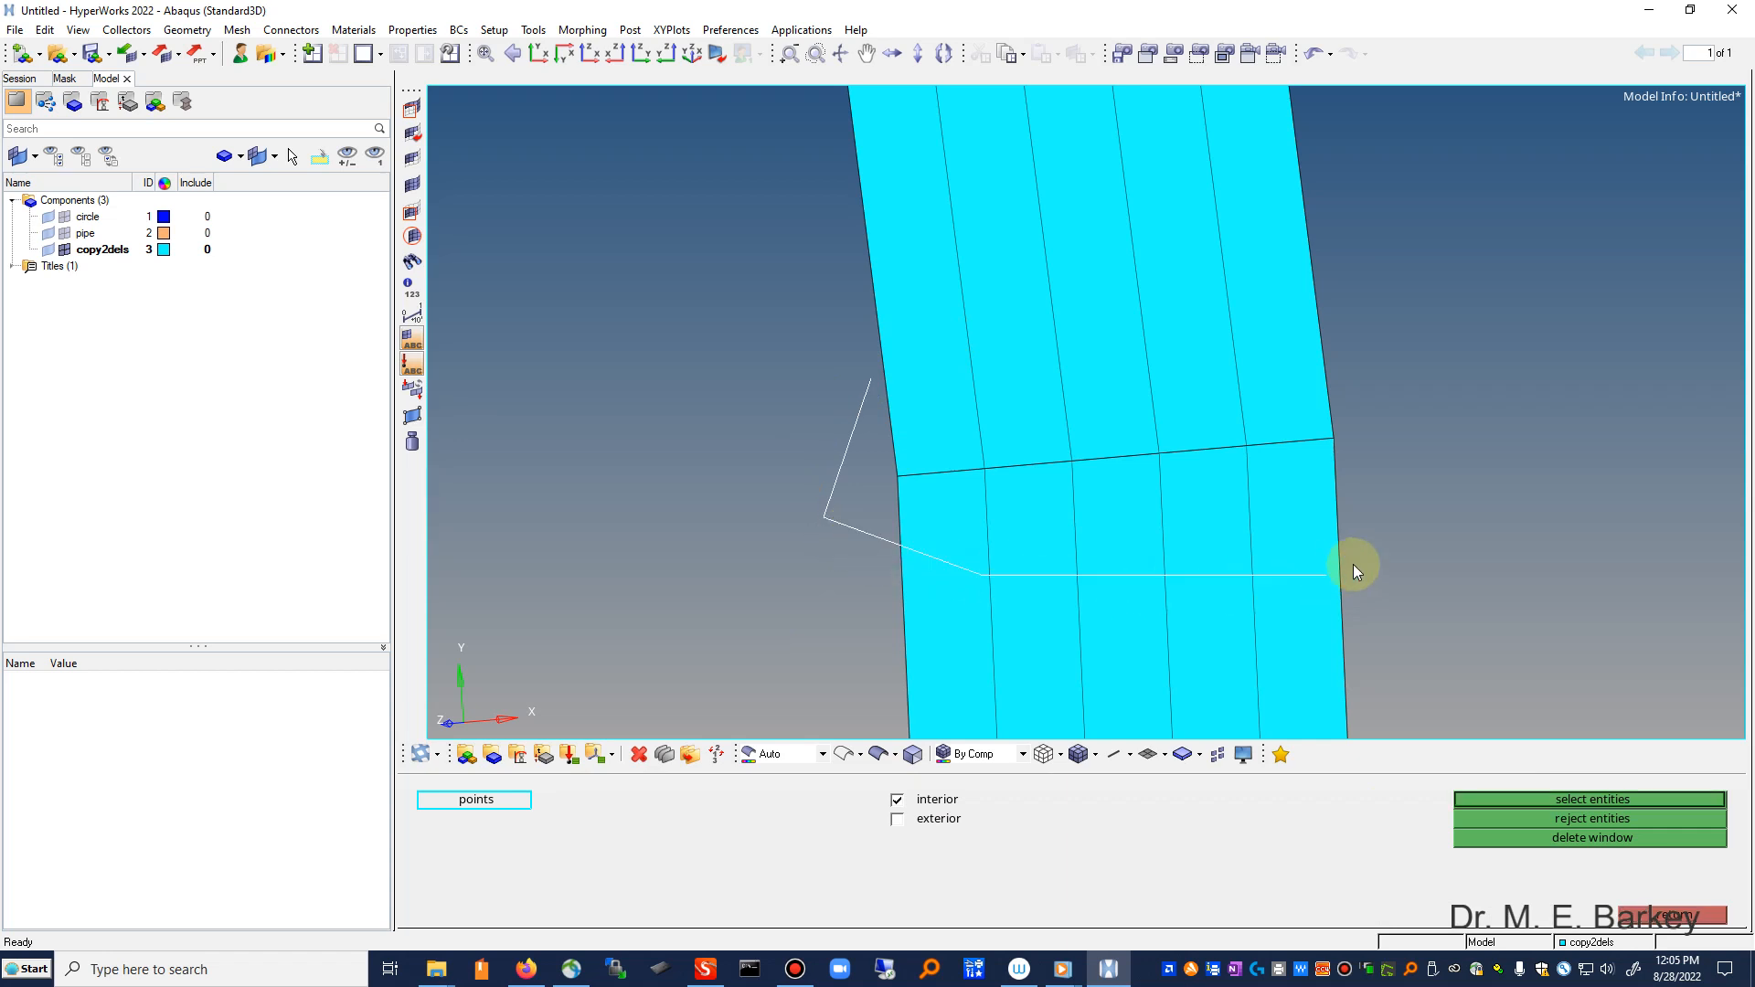
left_click(1412, 446)
left_click(1363, 349)
left_click(1231, 349)
left_click(1078, 362)
left_click(957, 360)
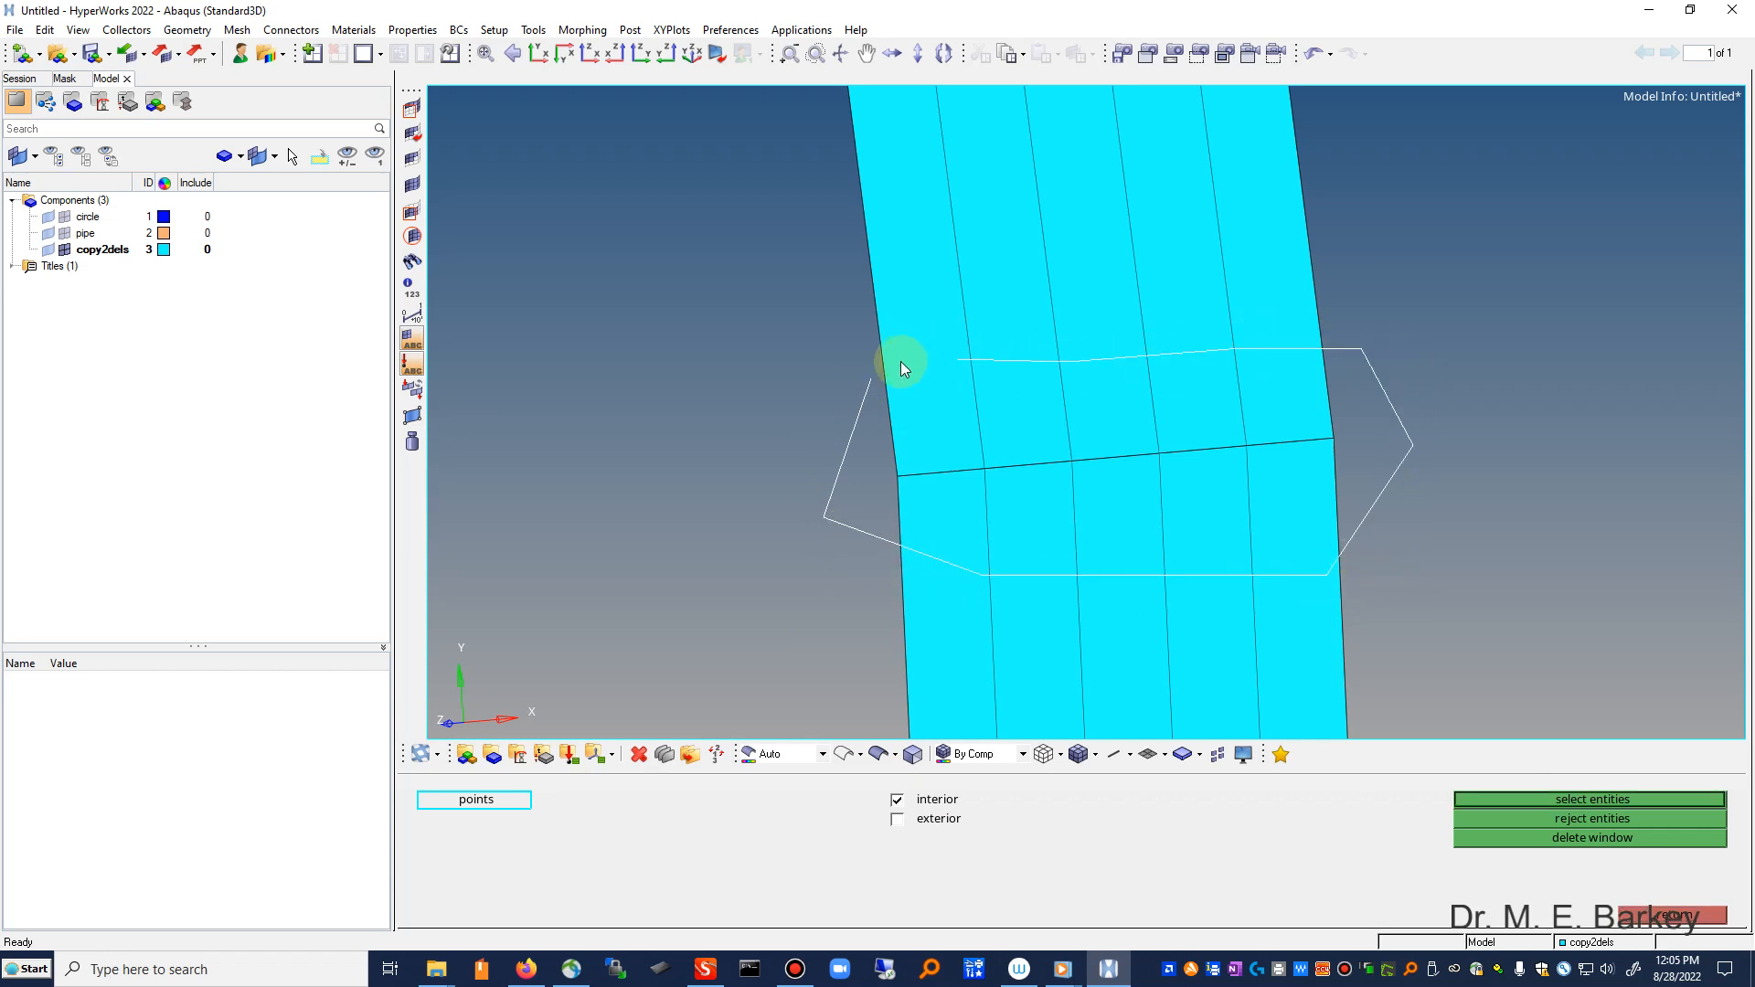
left_click(1627, 799)
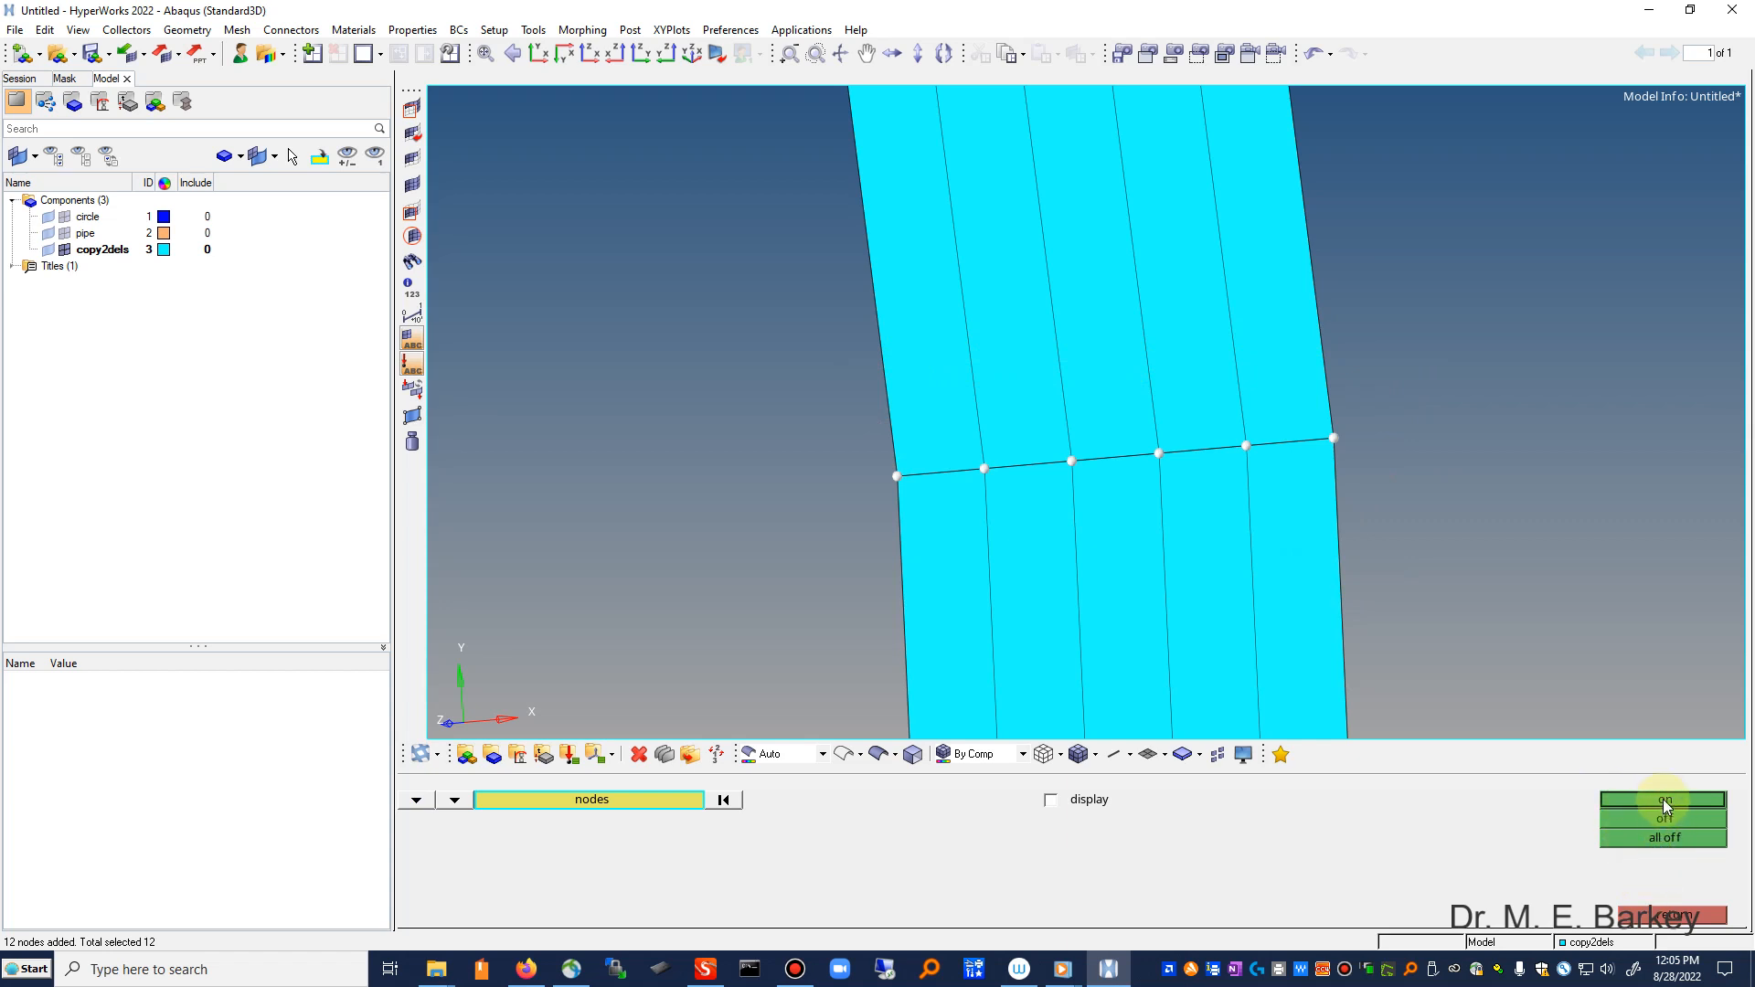
Step: Turn on the ID numbers of the selected nodes and examine them up close along the ring's radial edge
left_click(1664, 799)
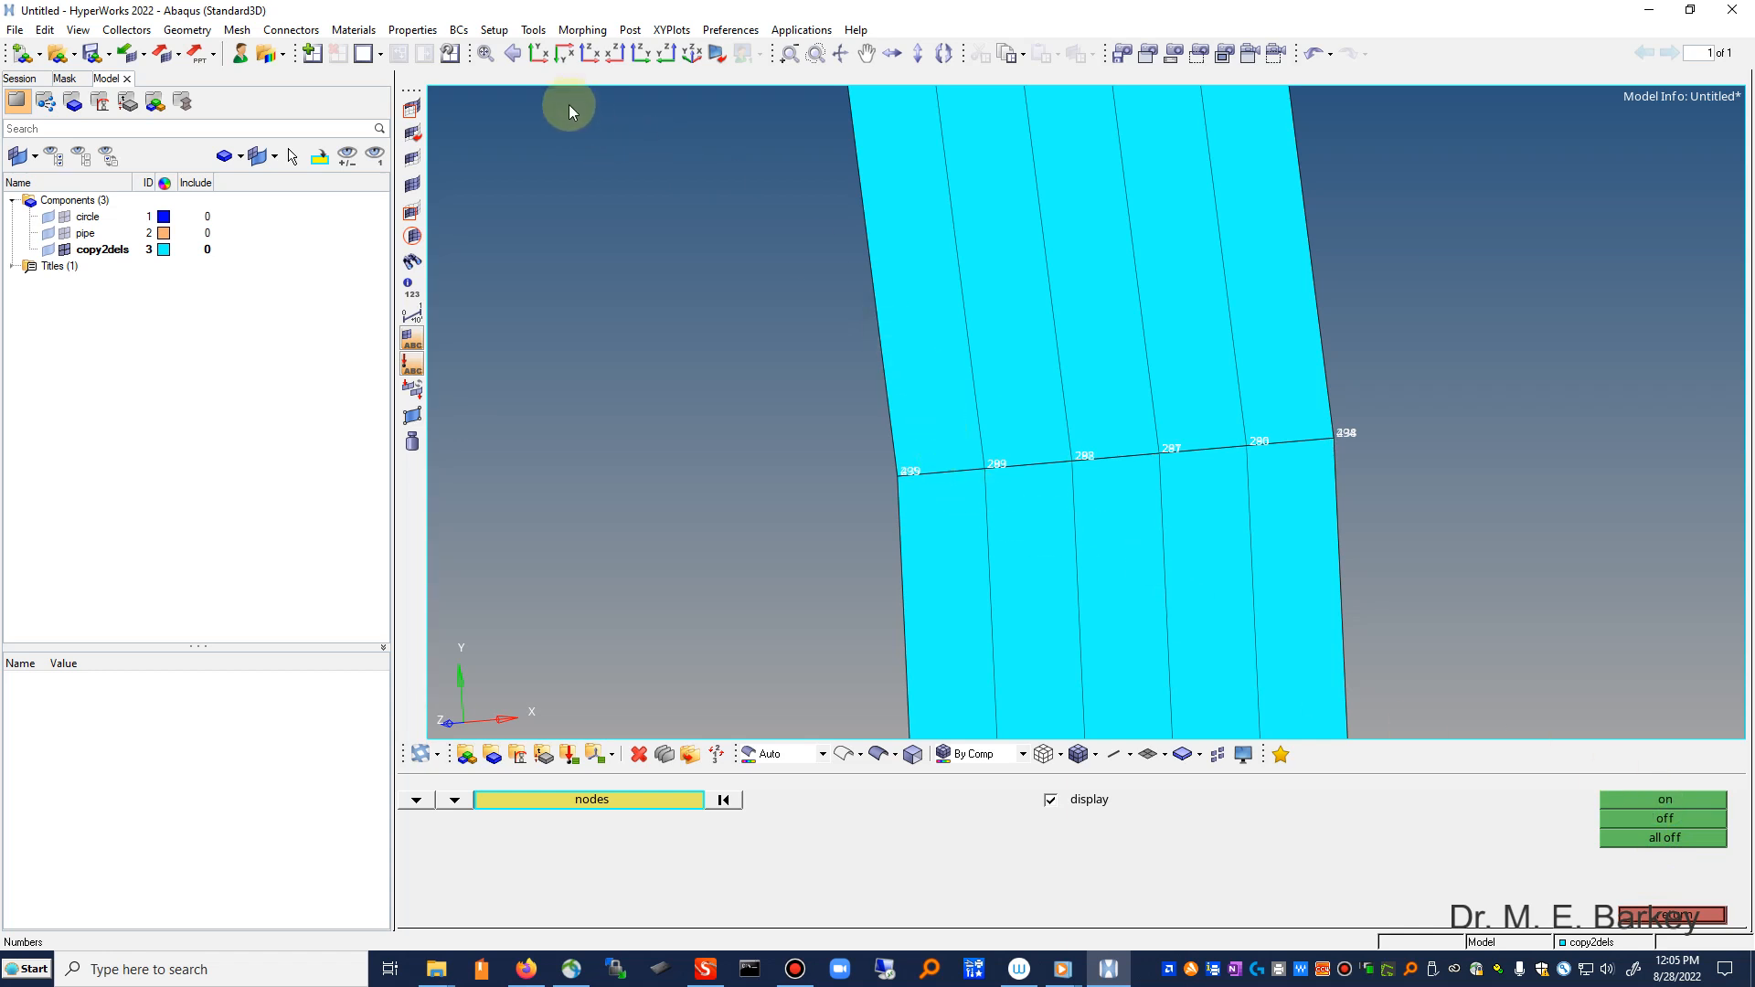
left_click(814, 55)
left_click_drag(1106, 376, 1044, 371)
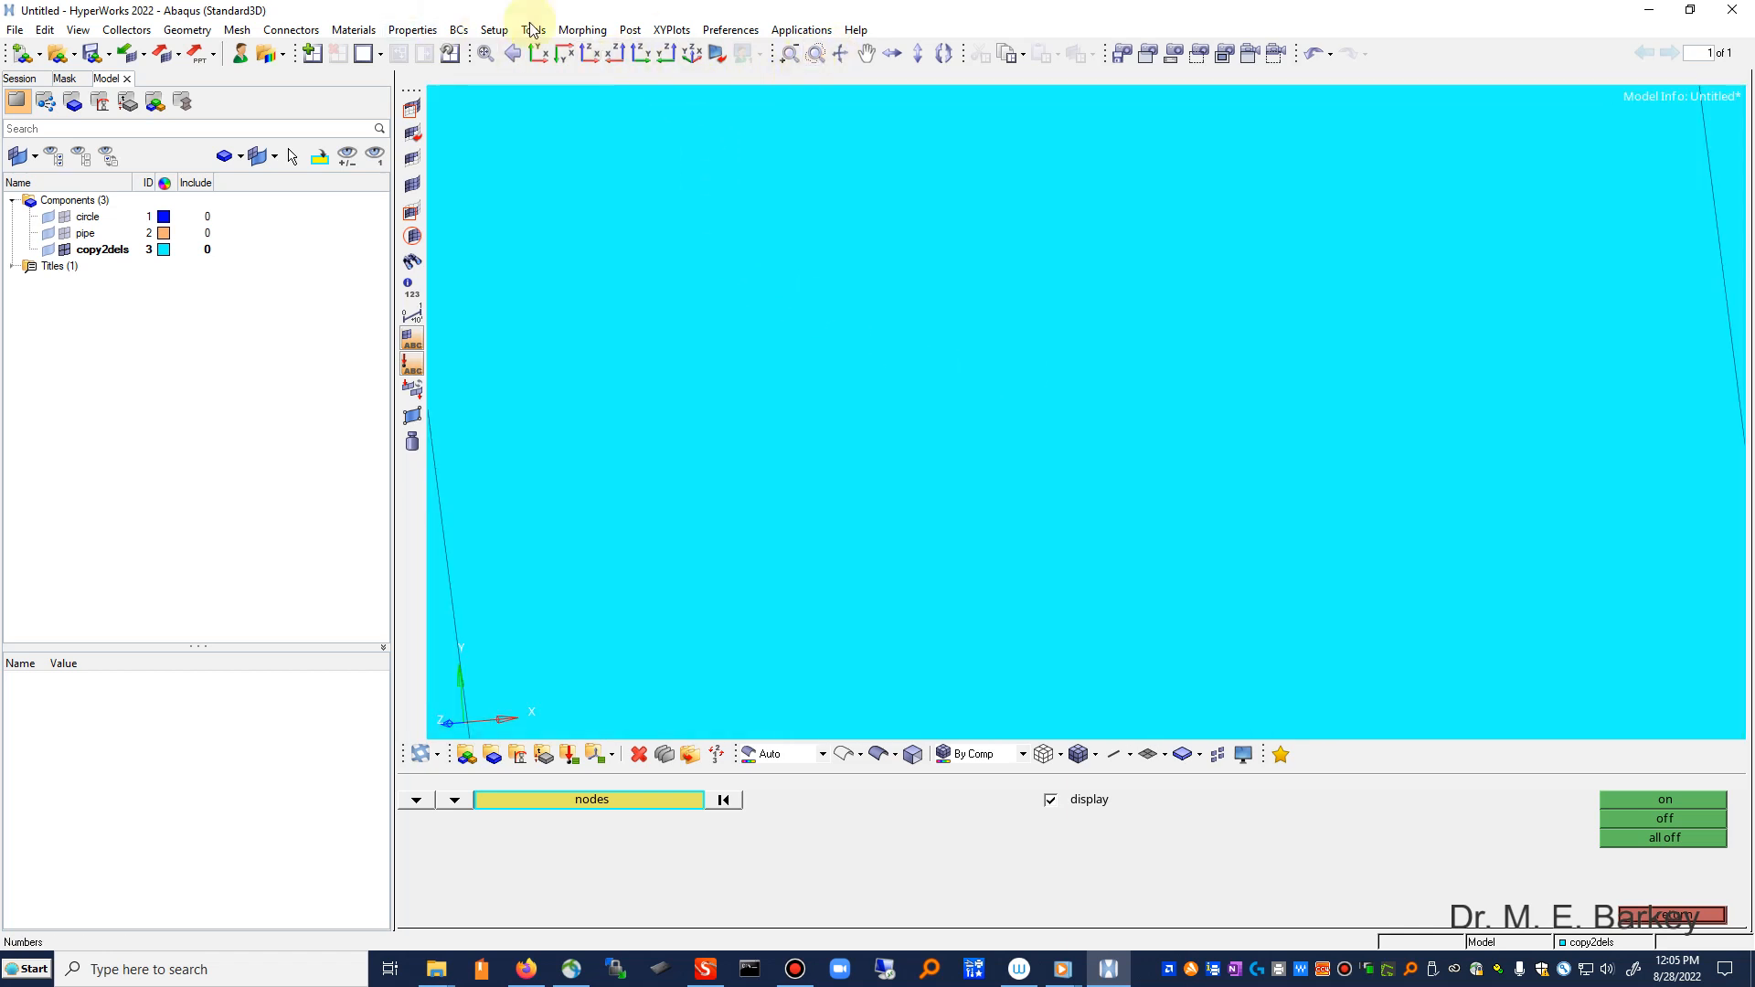
left_click(486, 53)
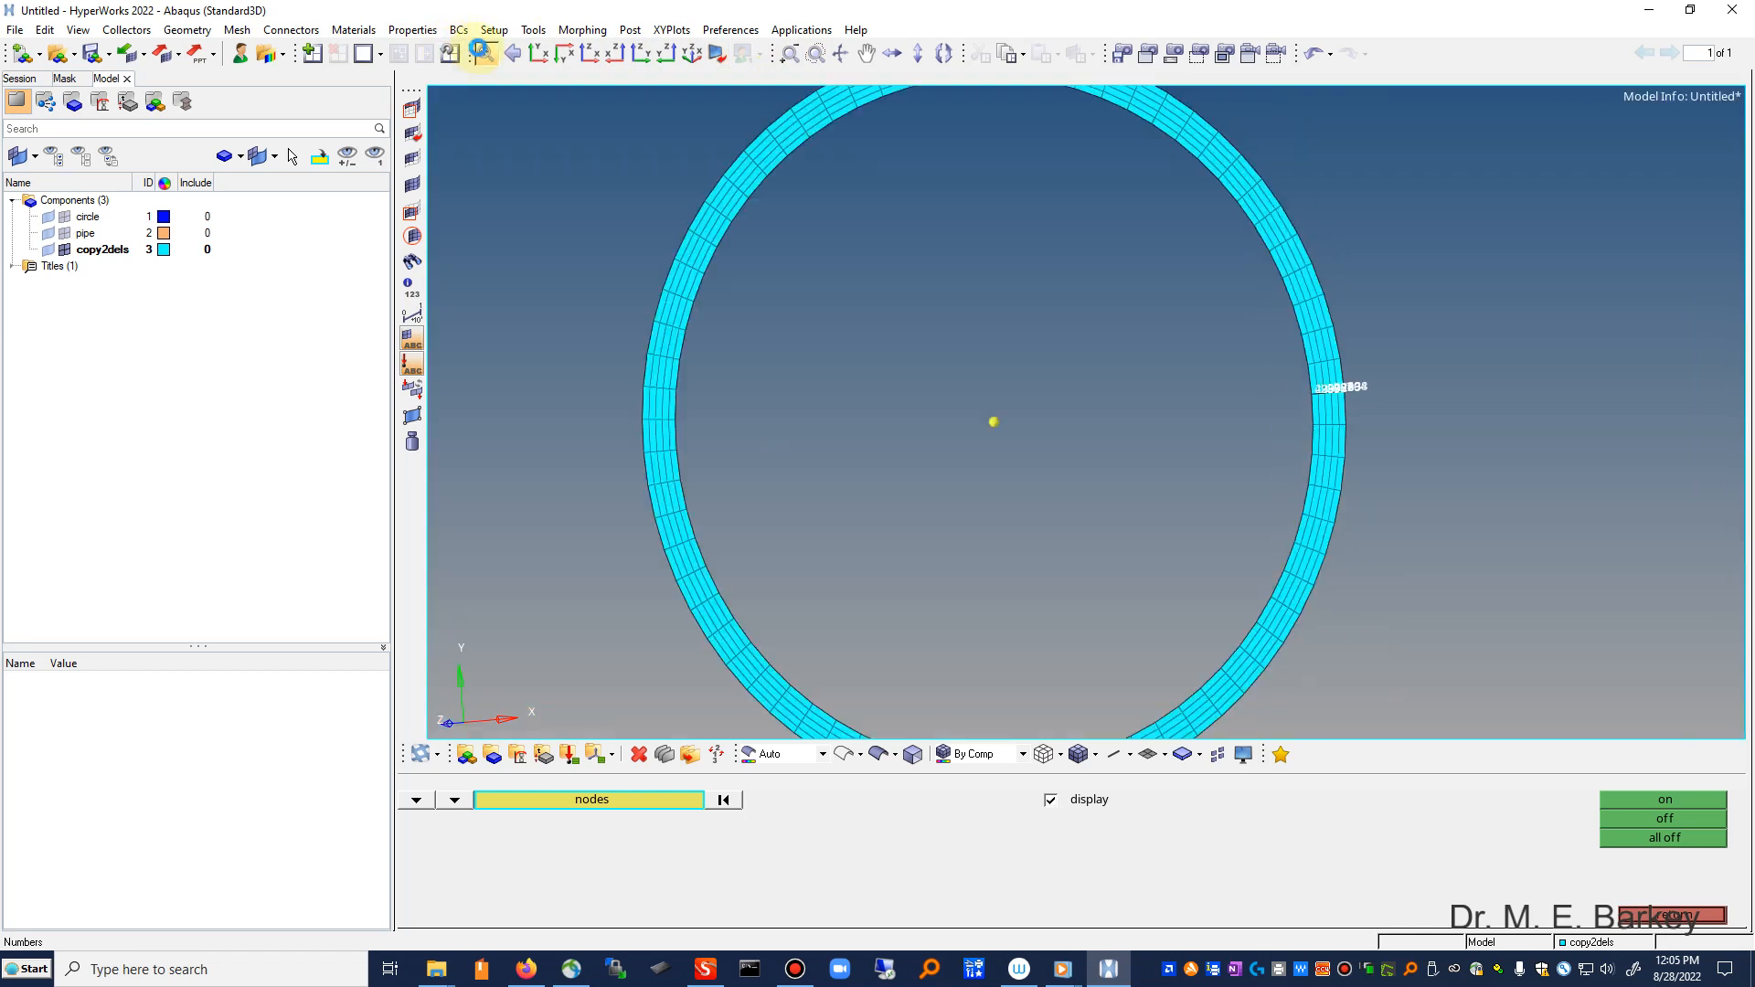
left_click(814, 55)
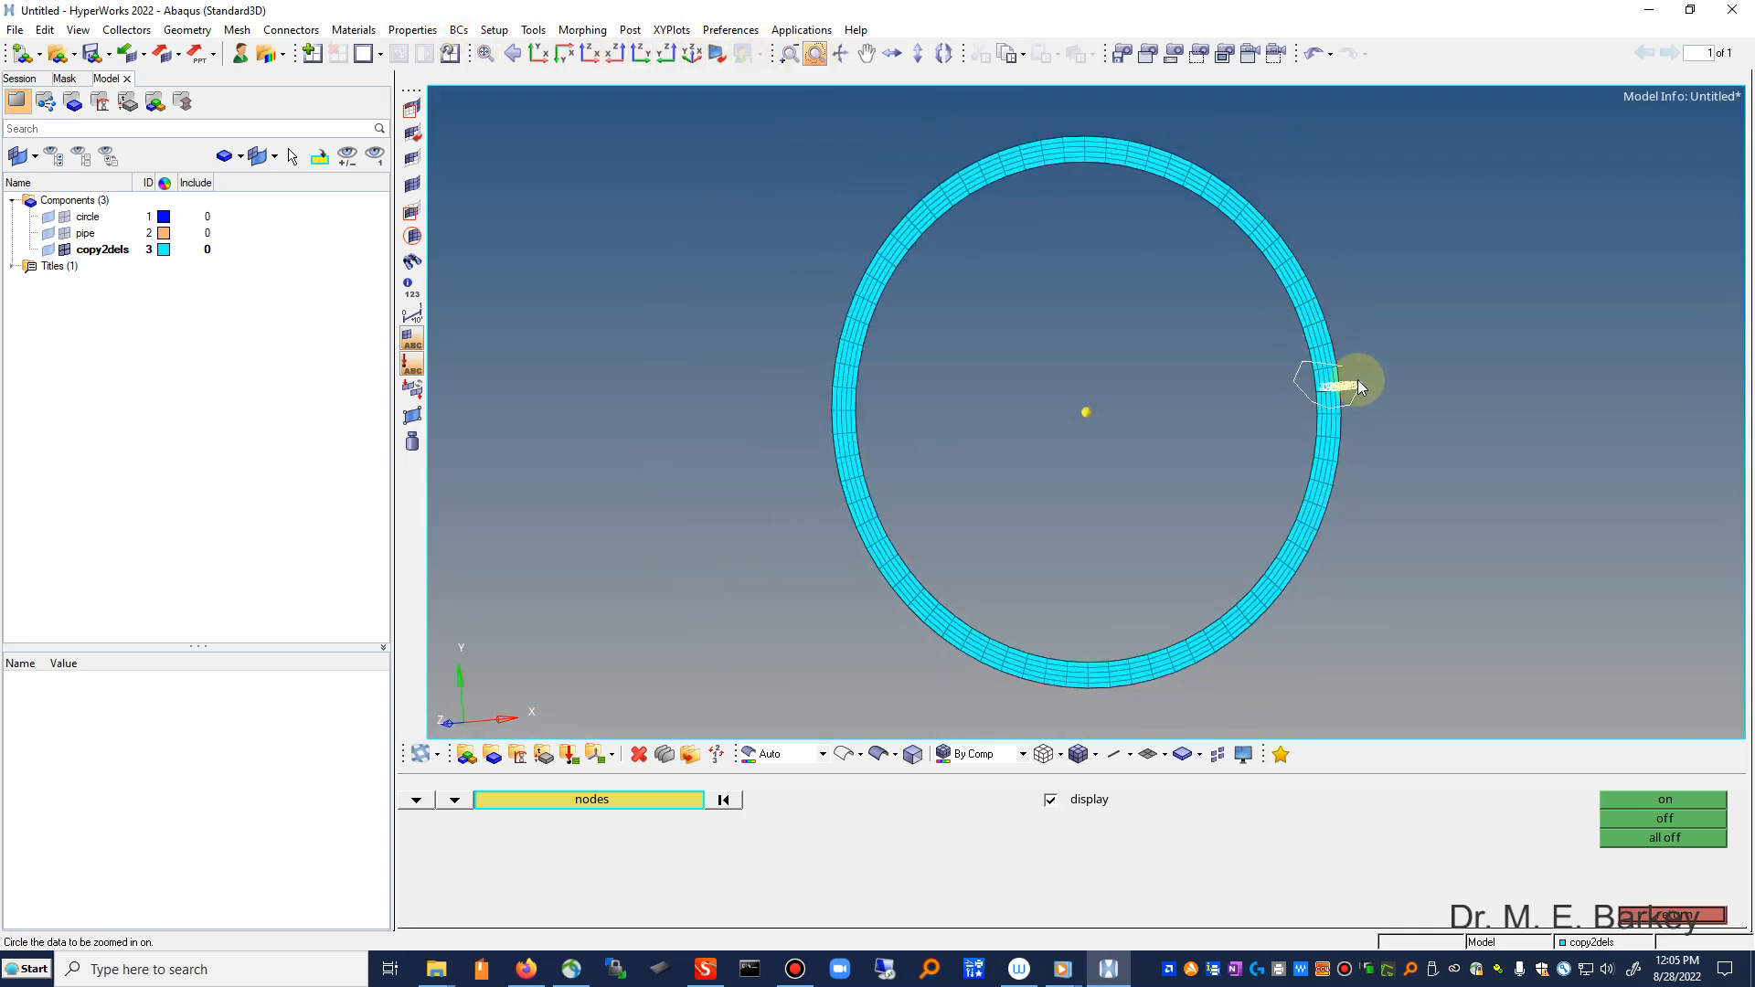
left_click_drag(1357, 380, 1357, 380)
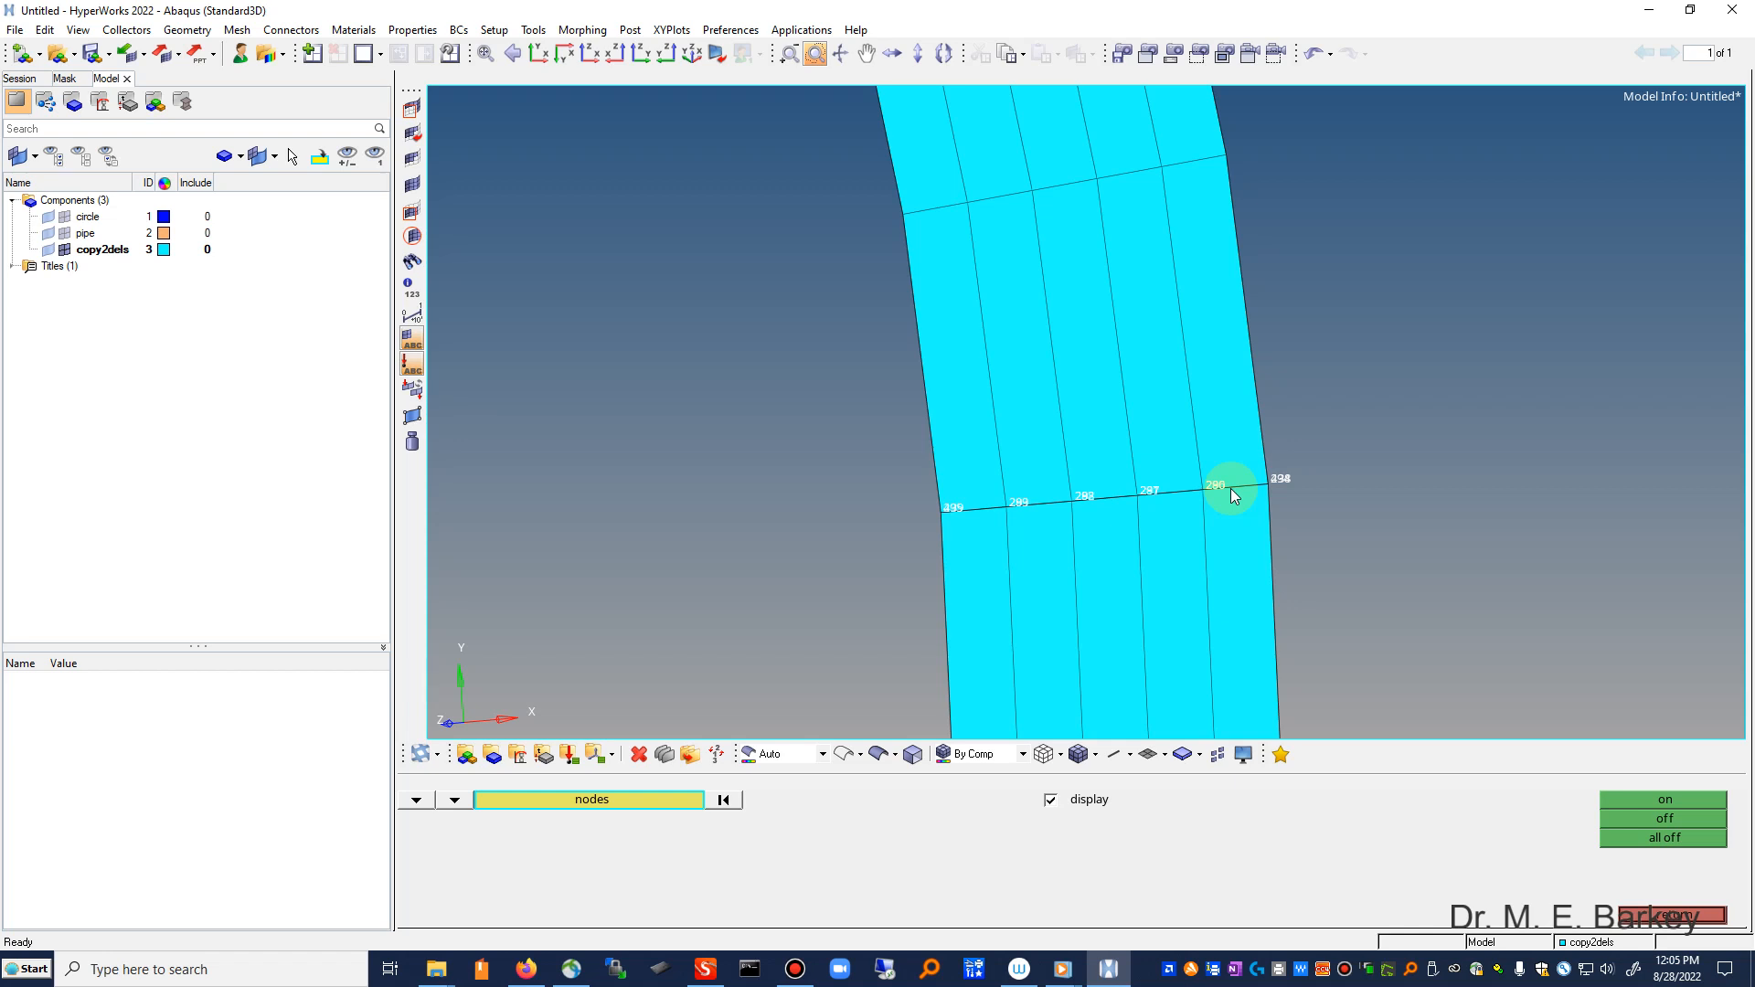
Step: Turn off all node numbers, and display only the pipe component's solid elements in wireframe
left_click(1677, 838)
left_click(1678, 919)
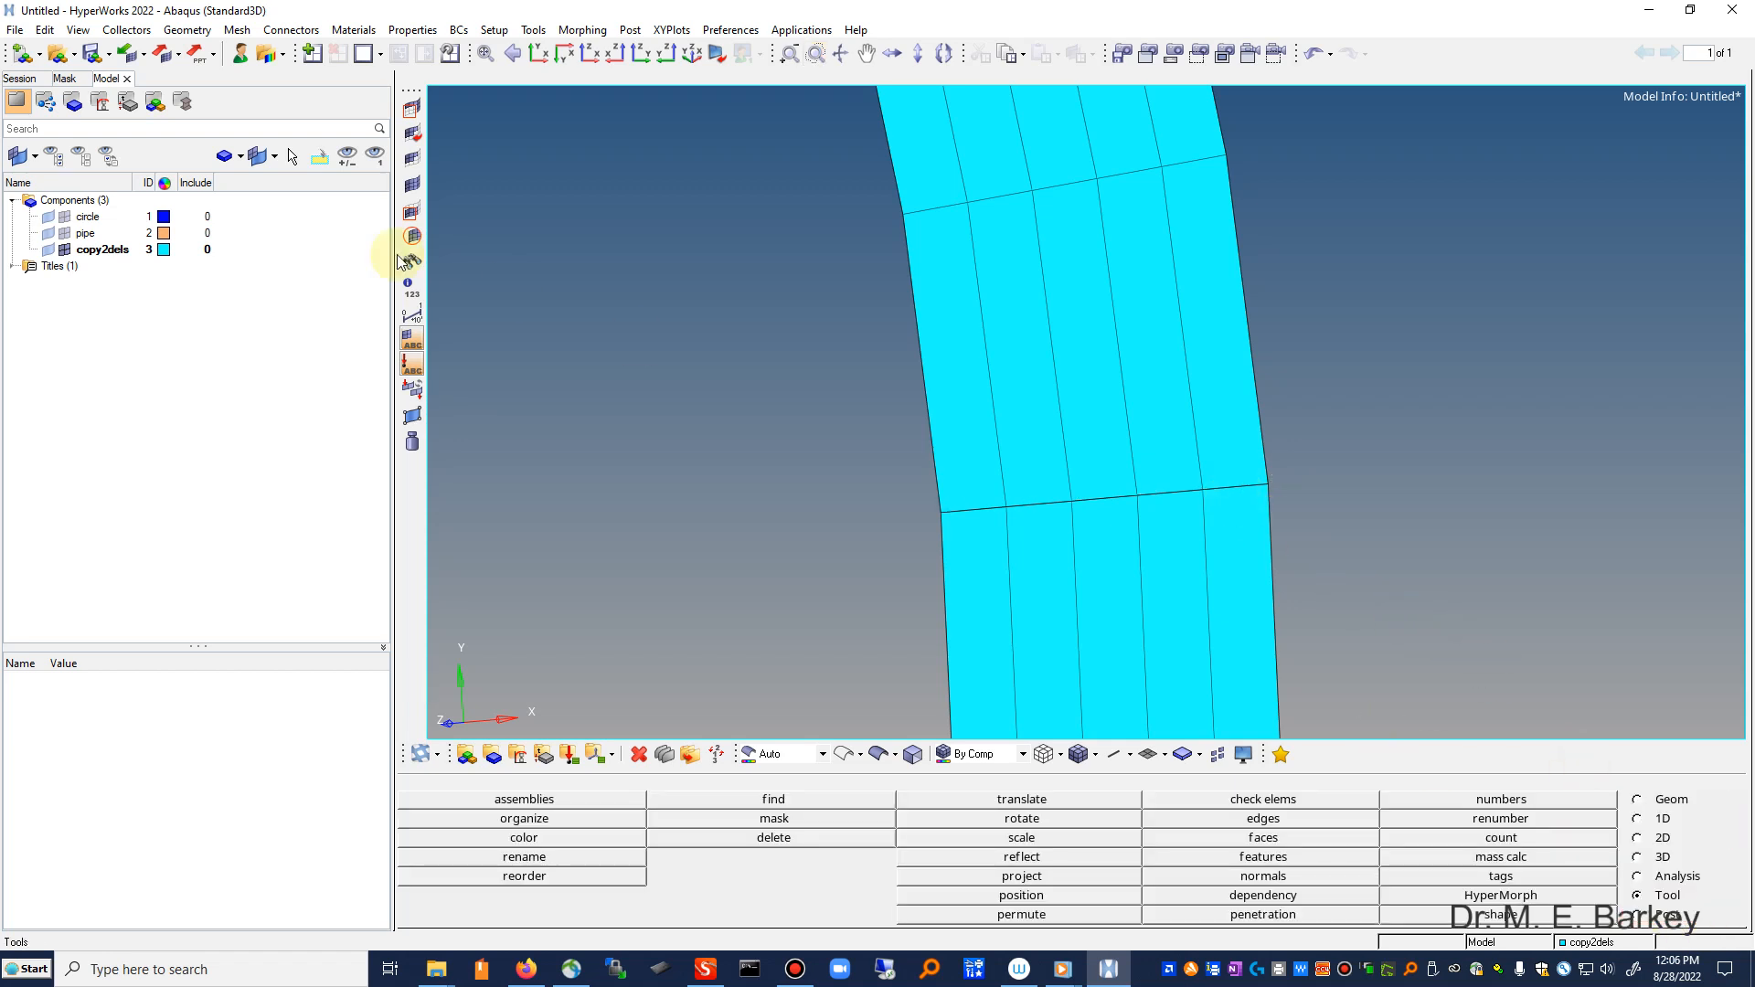
left_click(64, 250)
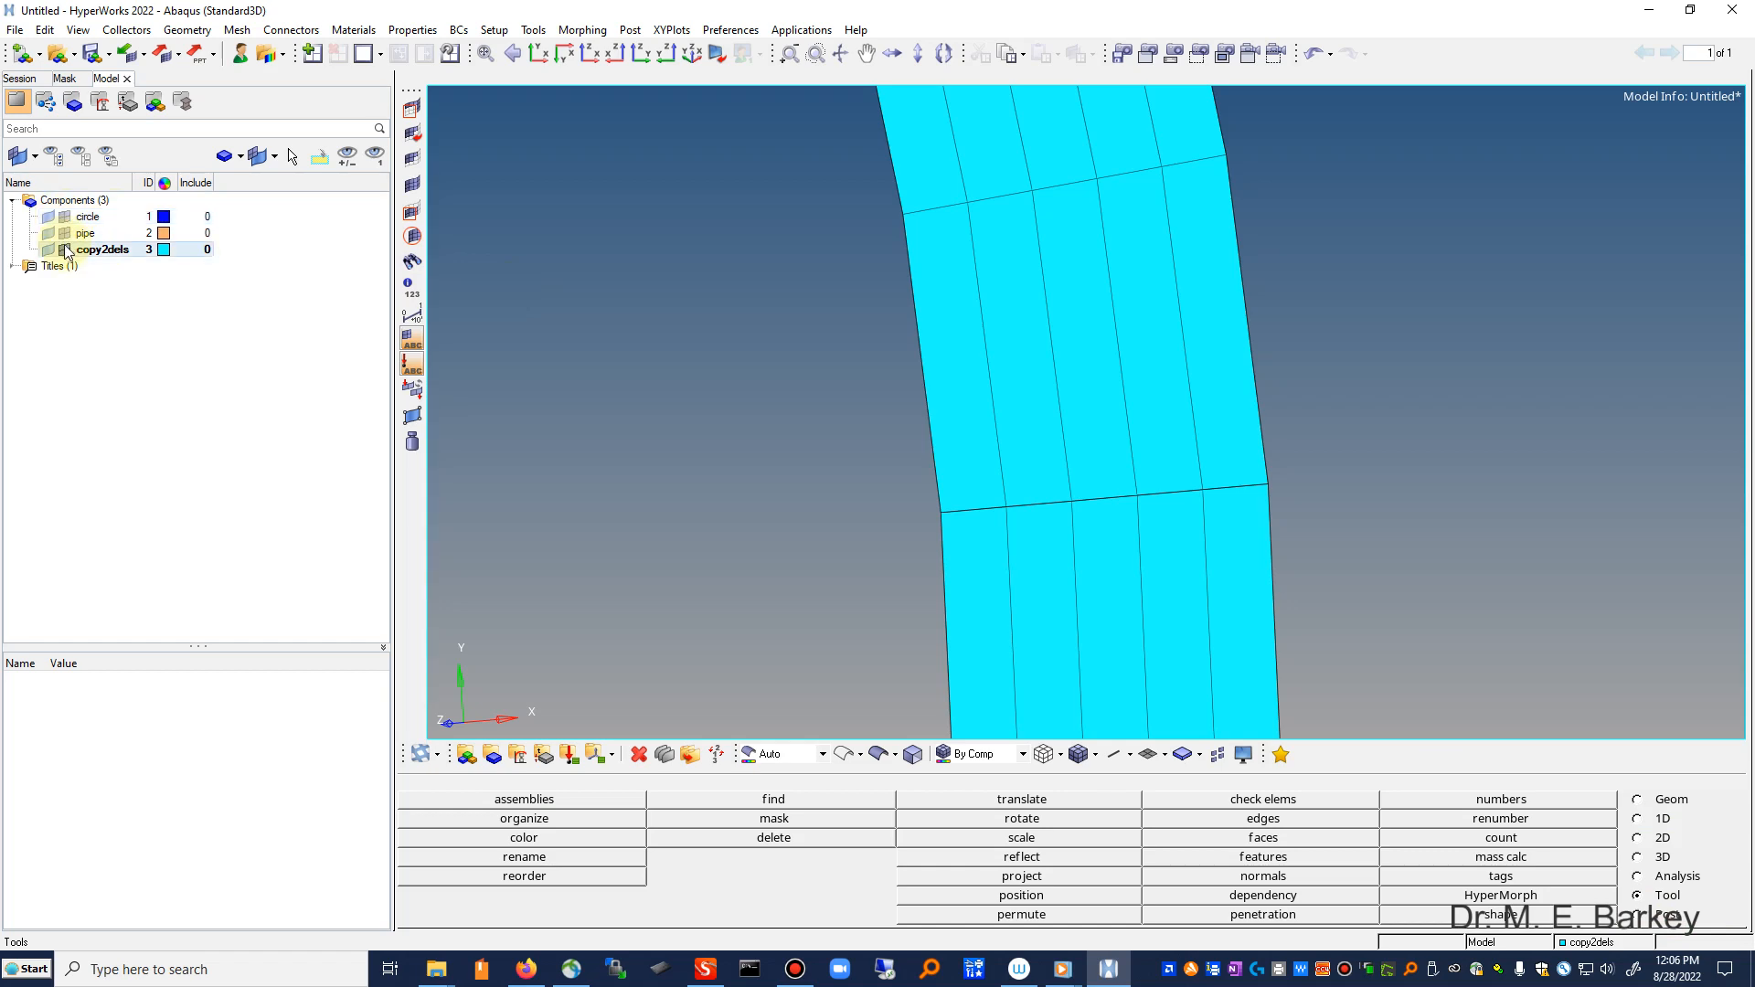
left_click(65, 233)
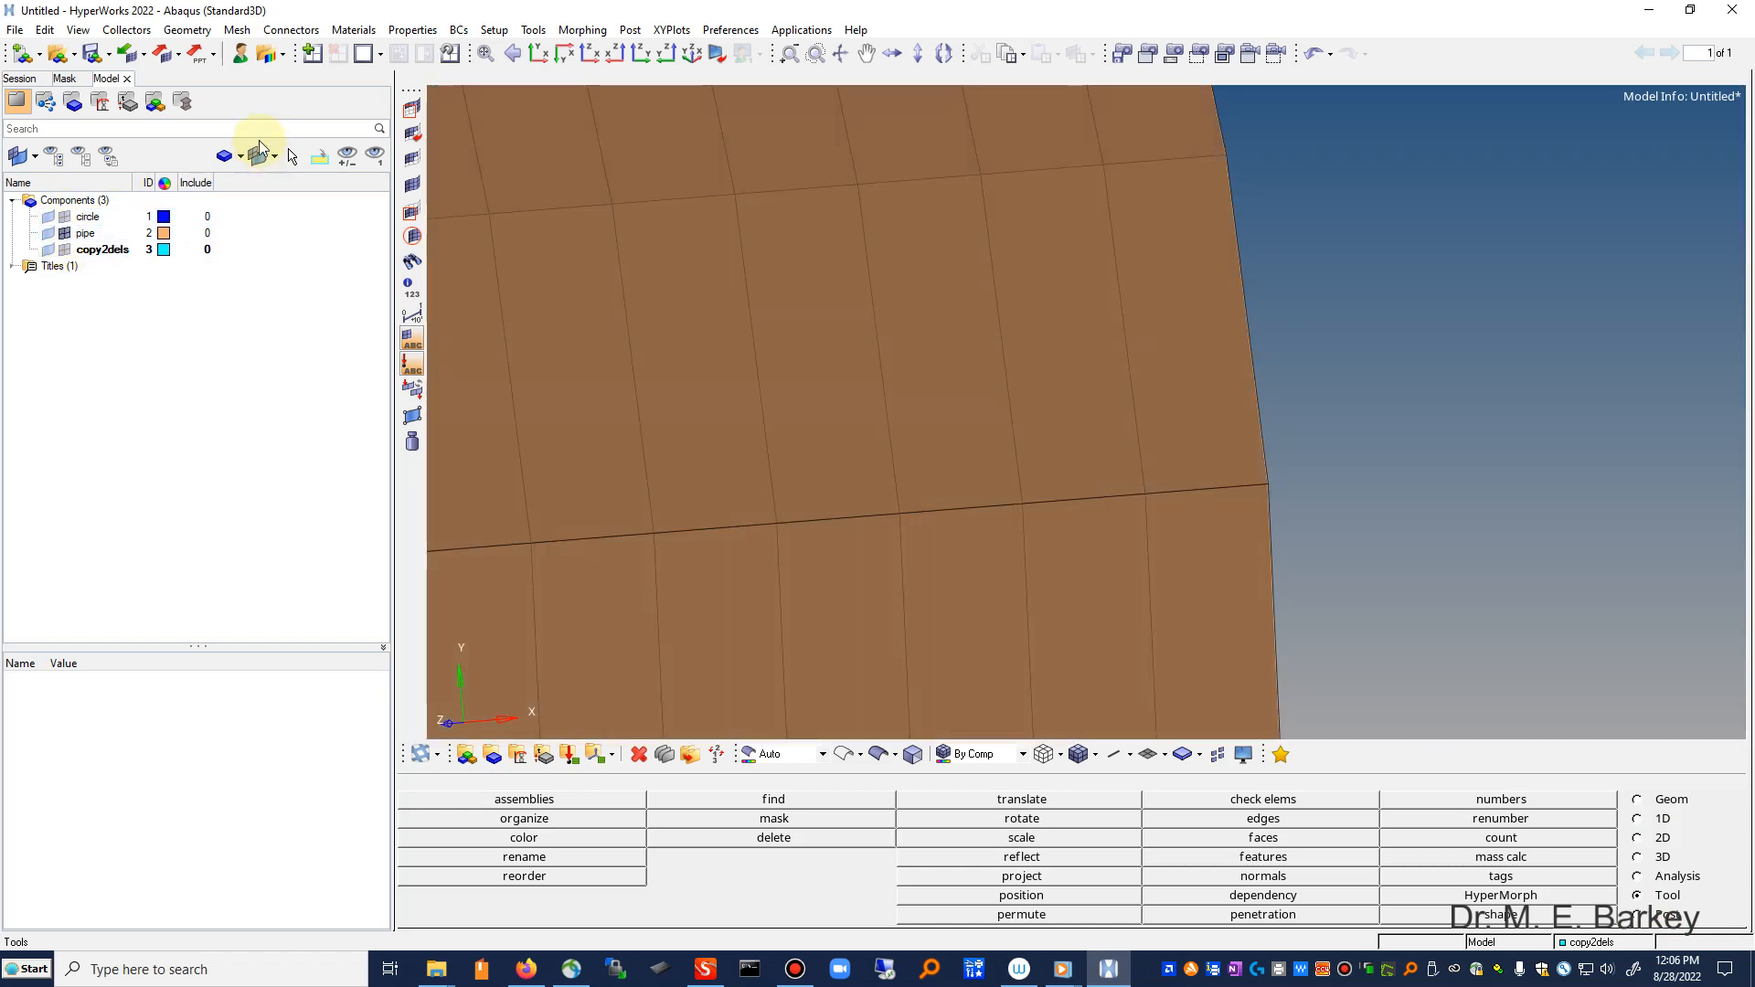
left_click(486, 54)
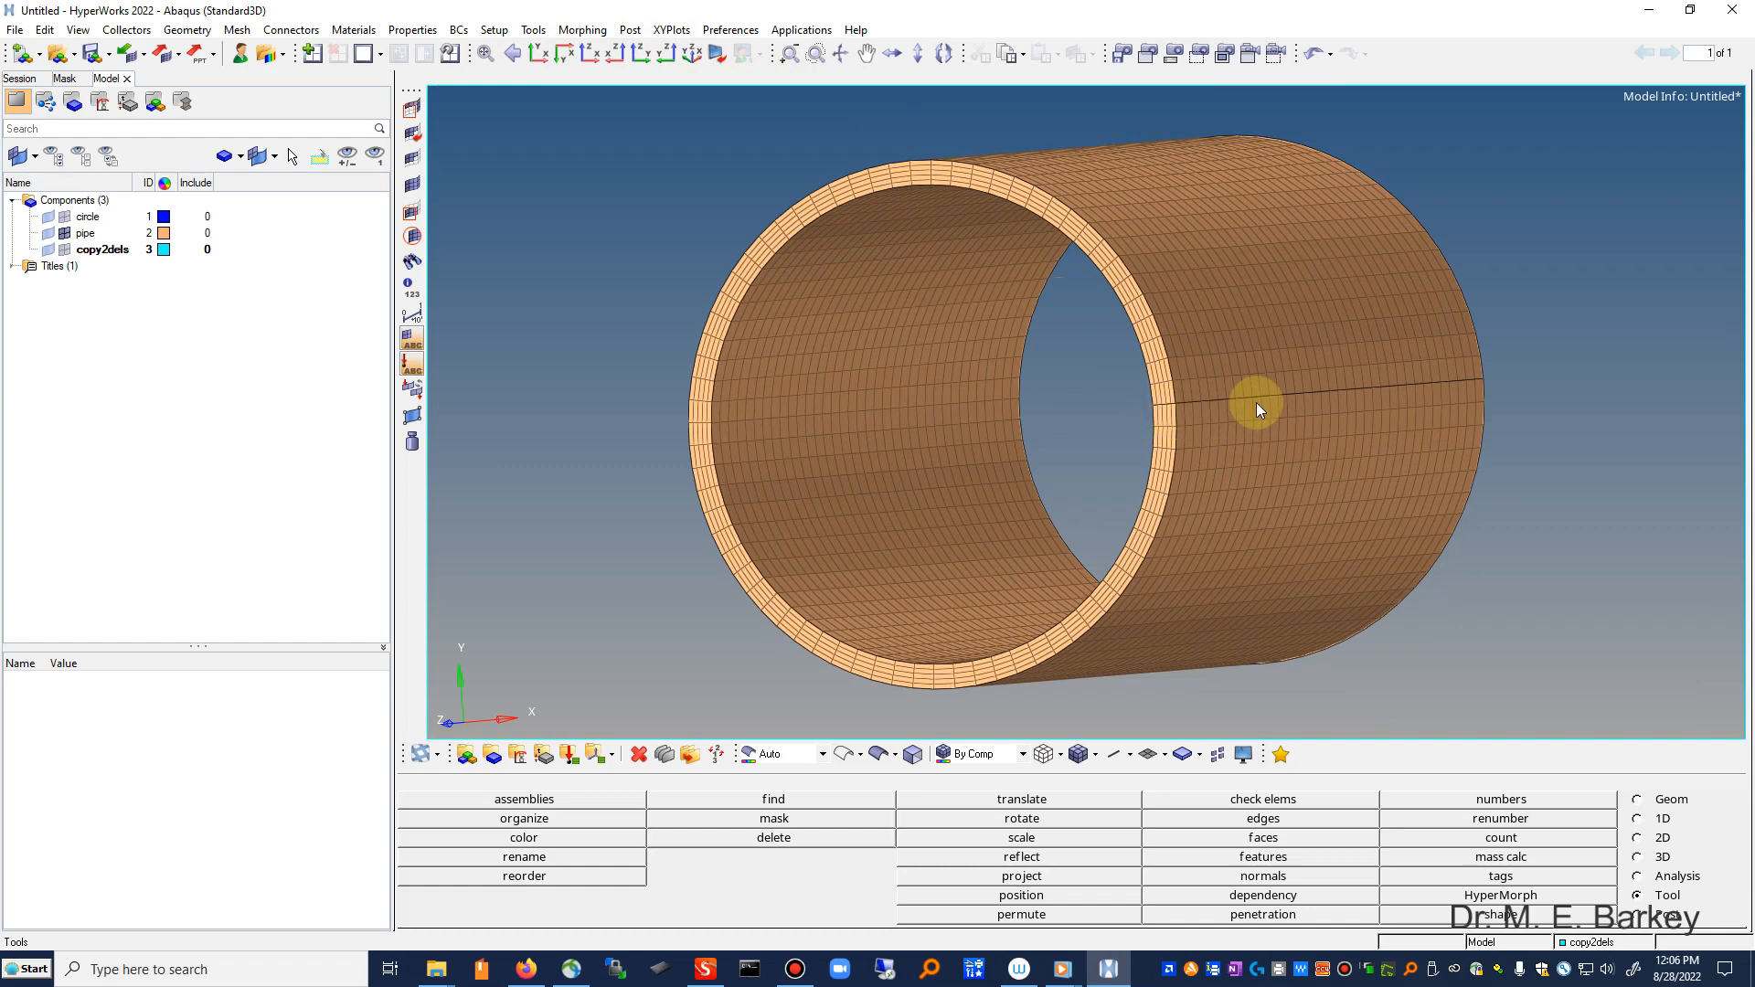
left_click(1045, 755)
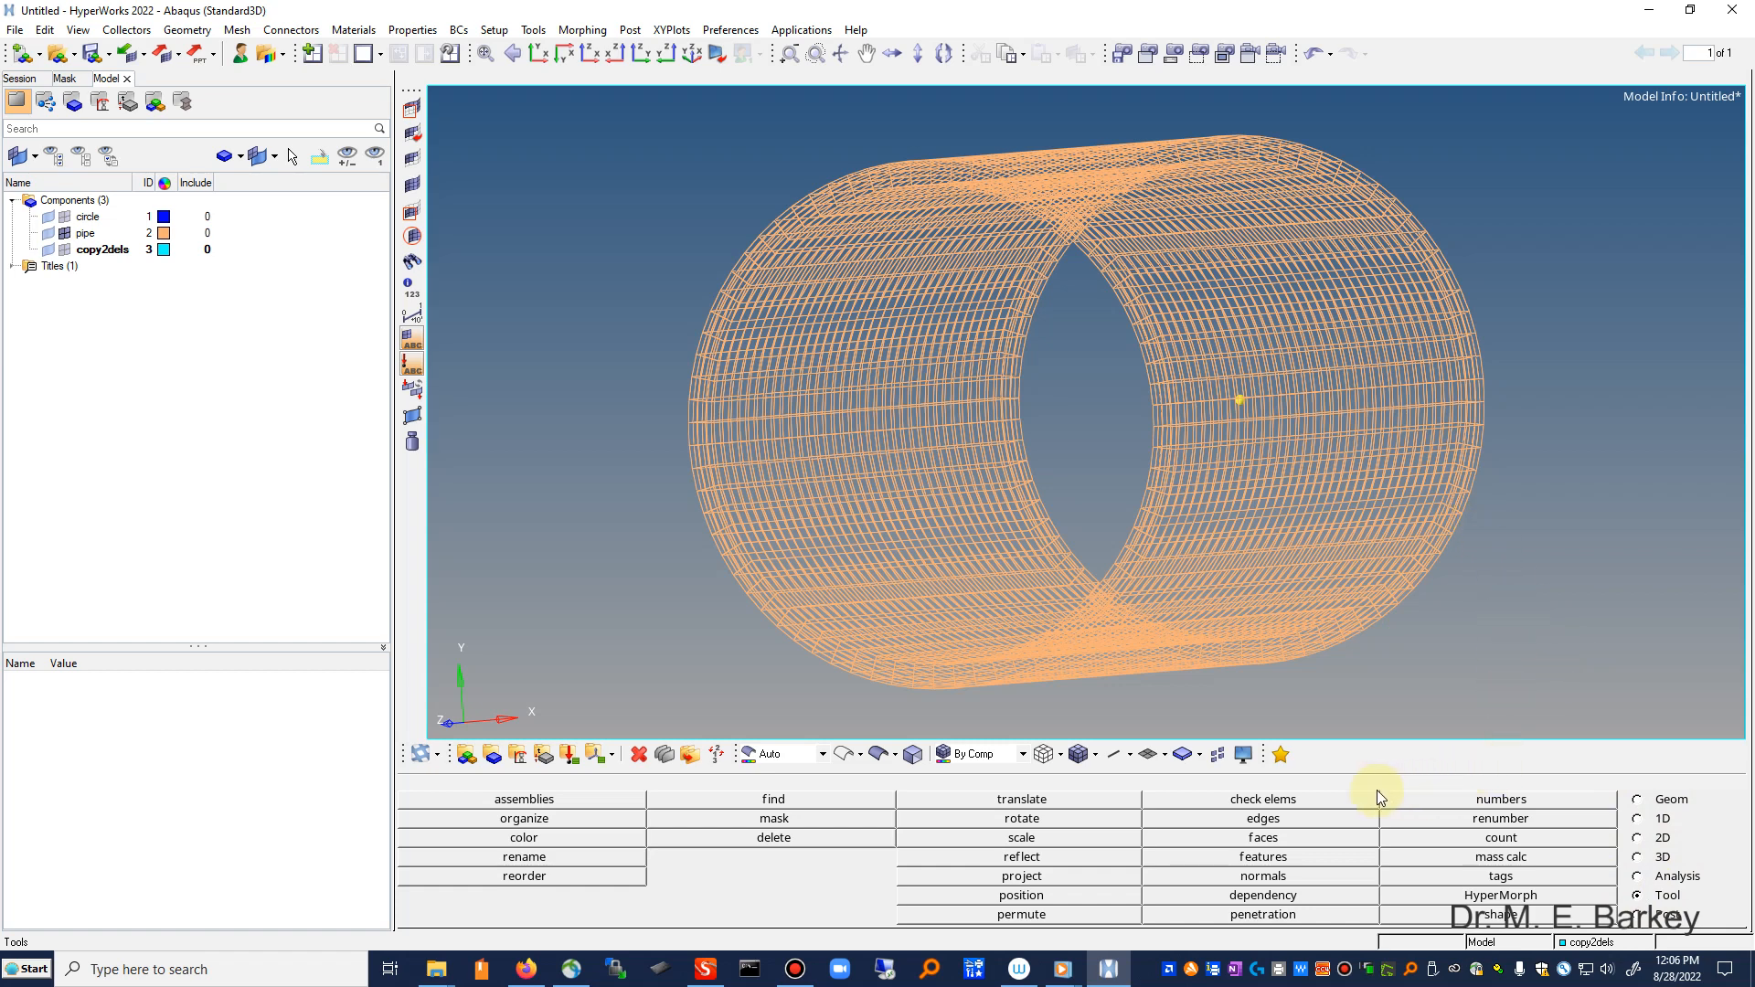
Step: Find the free edges of the pipe component with the Edges tool, using a tolerance of 0.010
left_click(1304, 819)
left_click(552, 810)
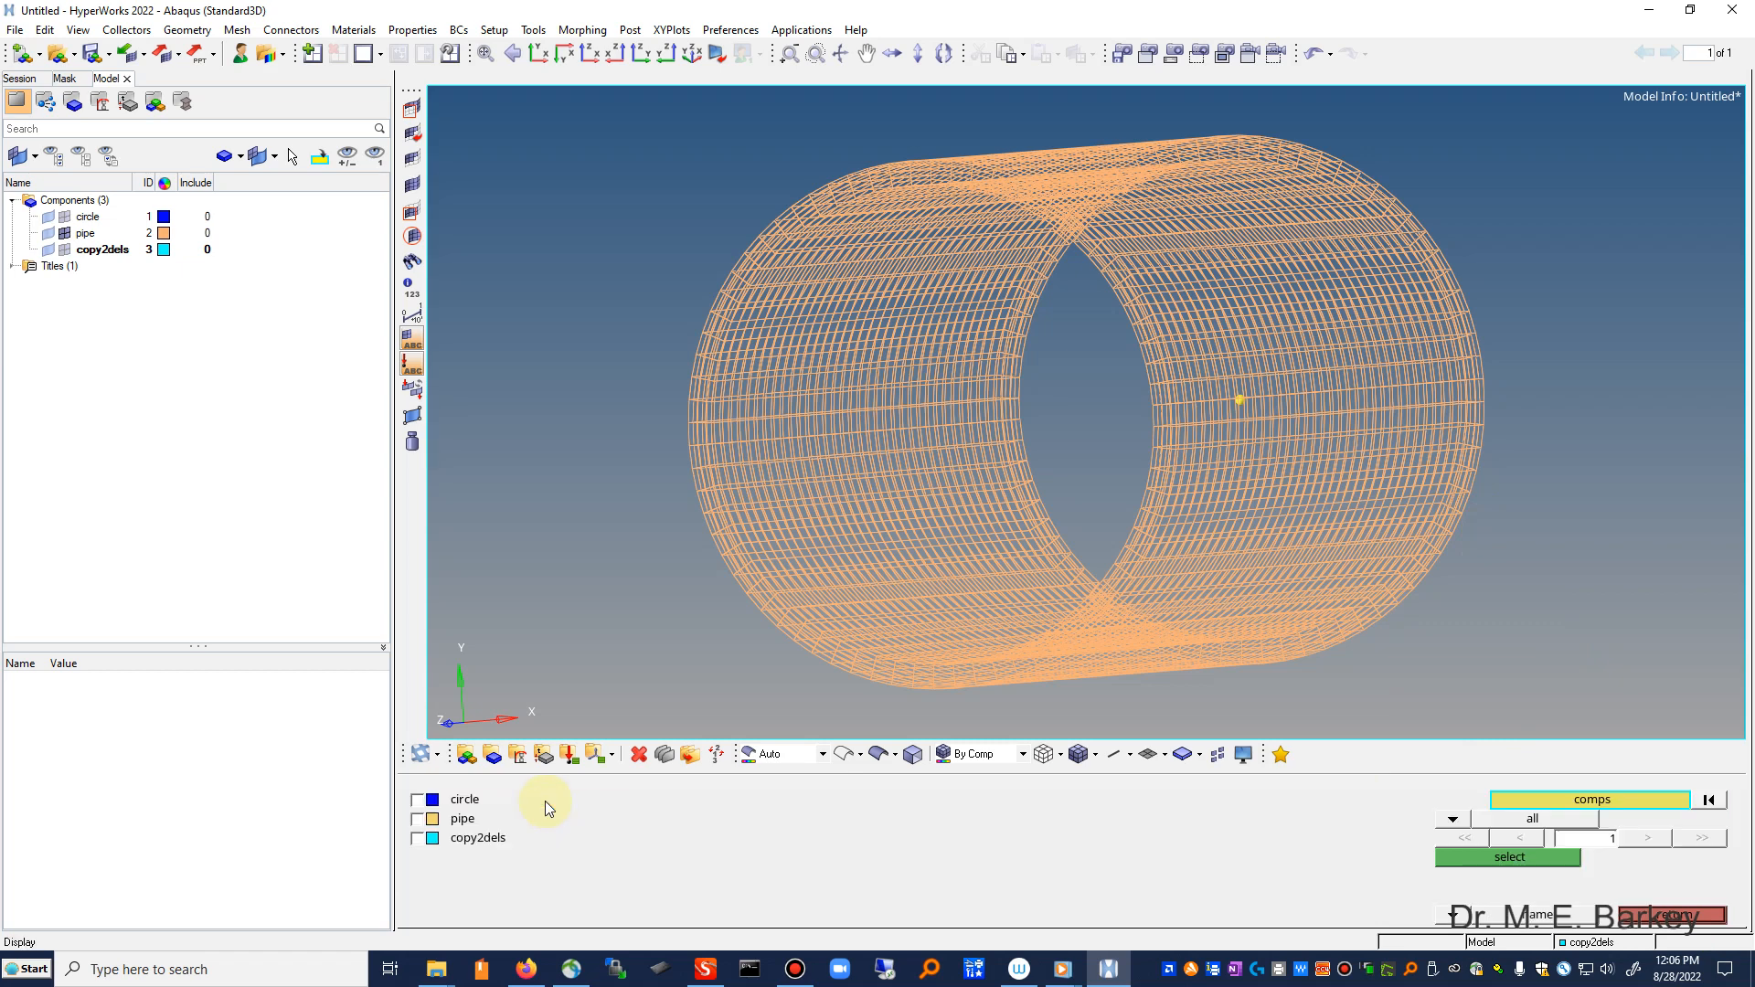
left_click(419, 820)
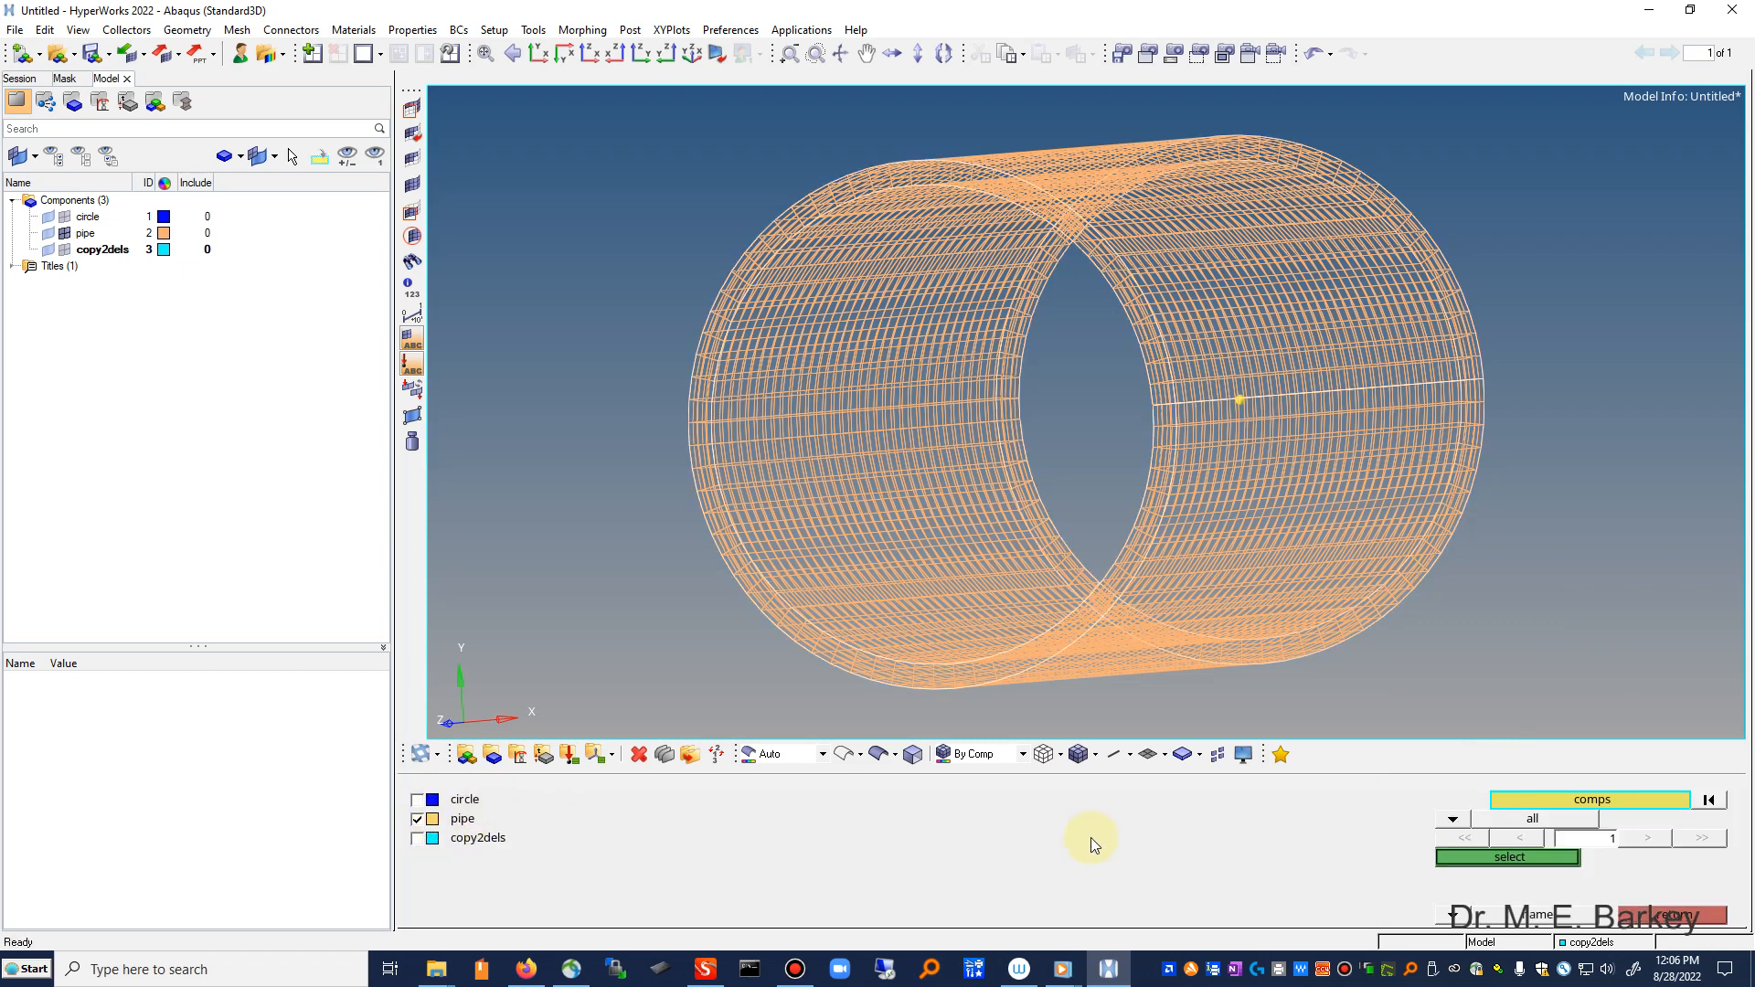
left_click(1527, 858)
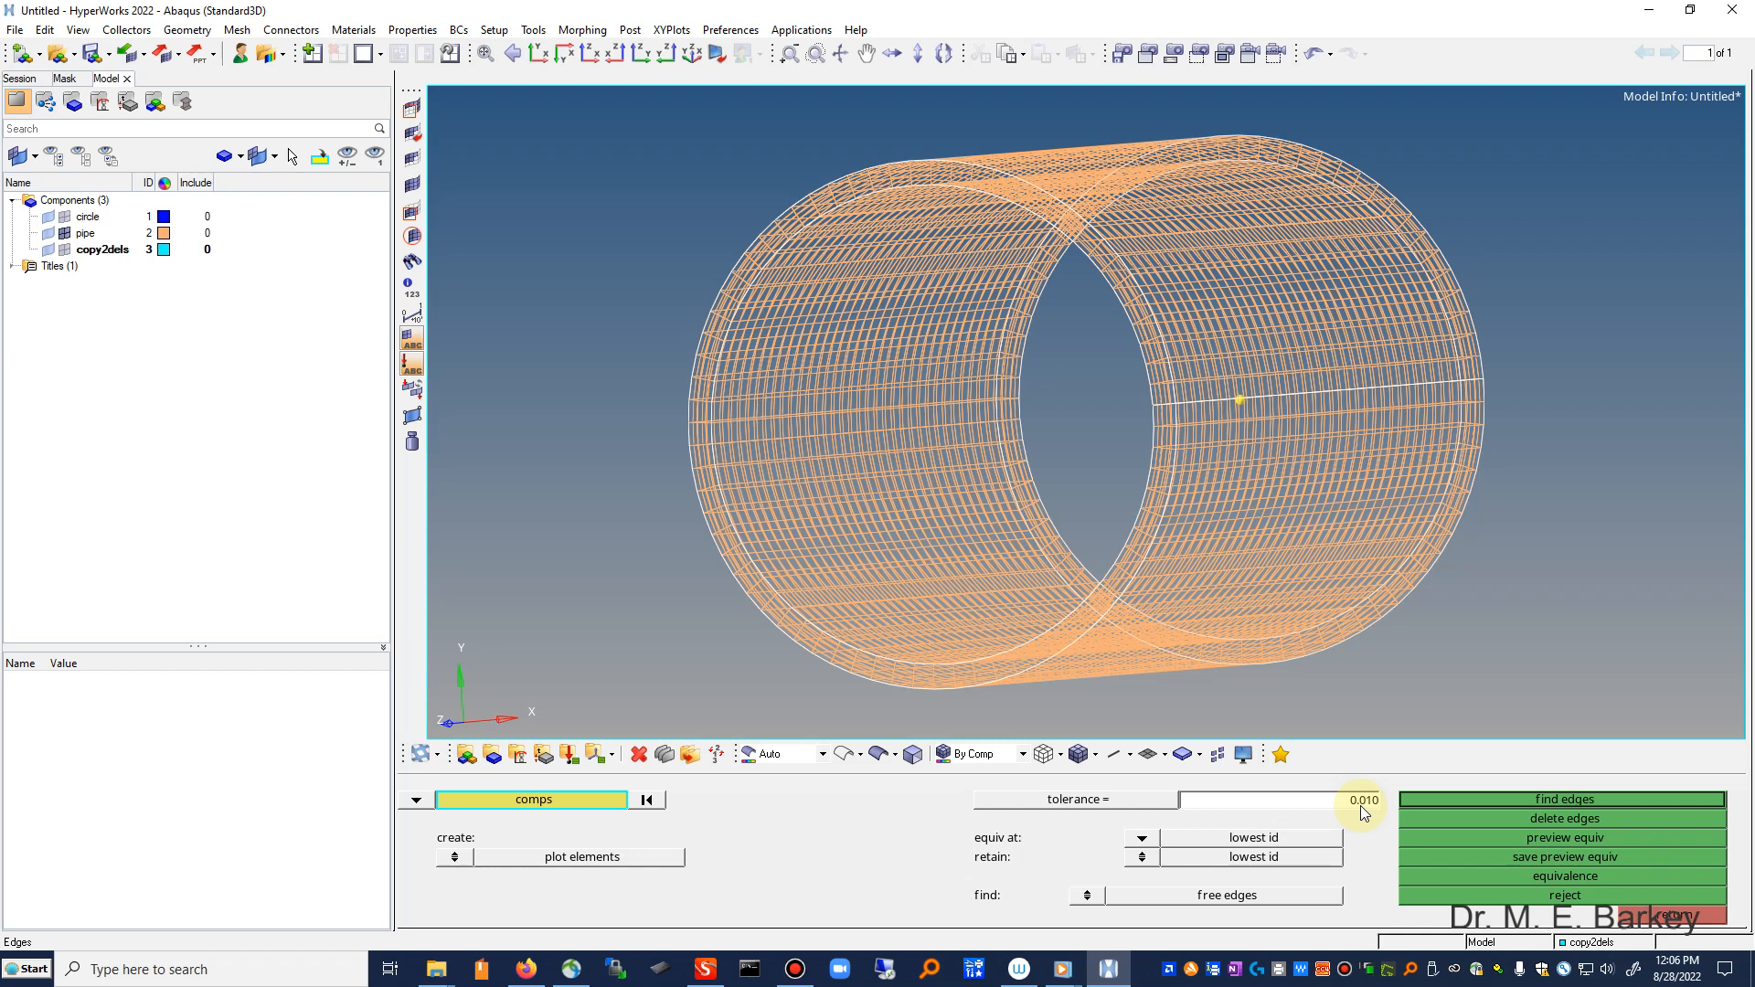
left_click(1517, 799)
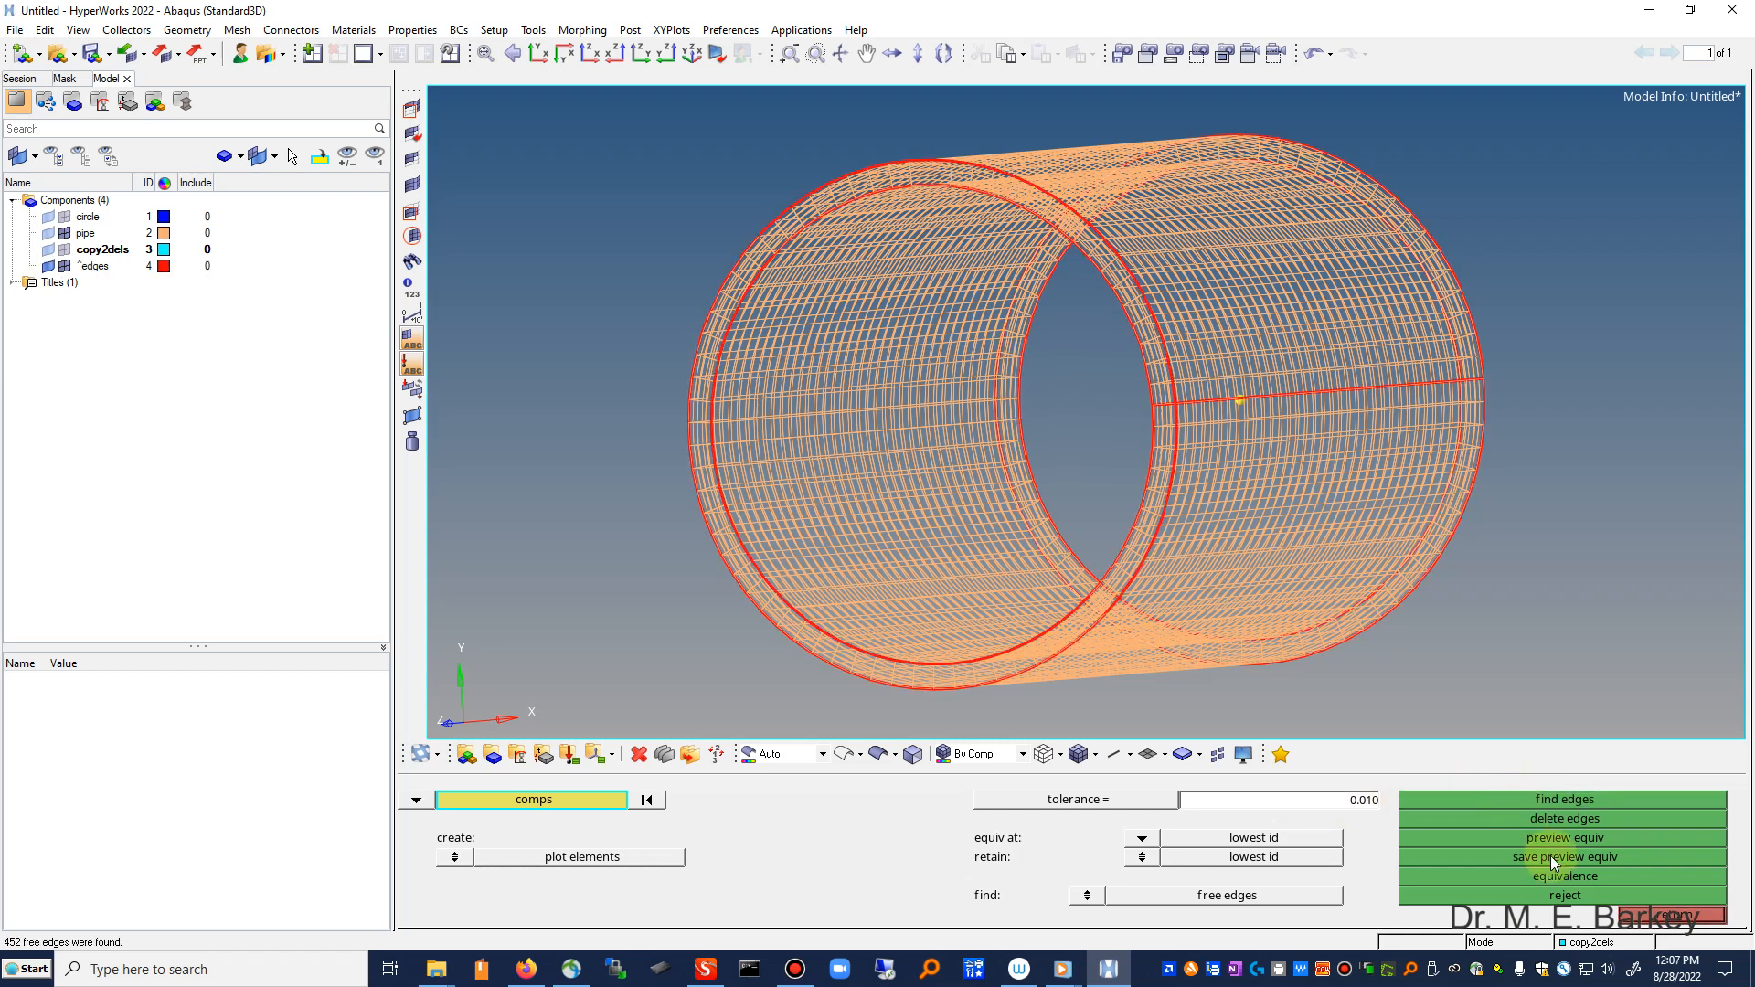
Step: Hide the pipe elements and rotate the free edges to examine the rectangular loop through the wall along the pipe's length
left_click(64, 234)
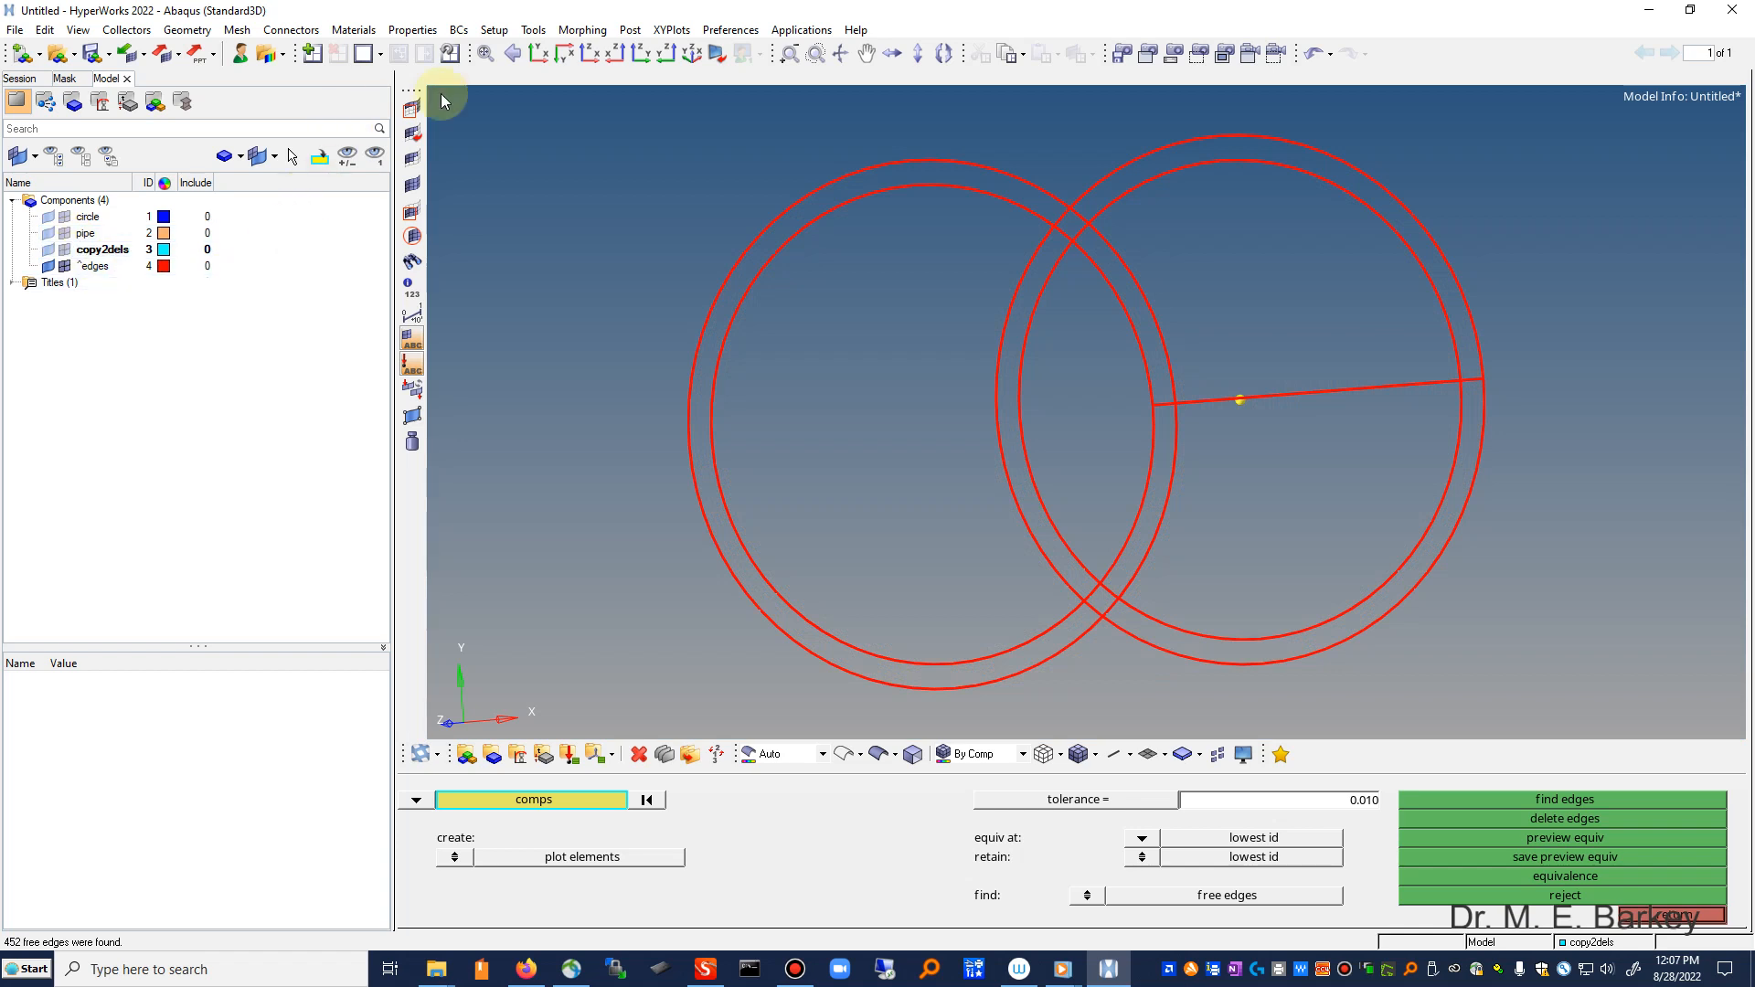
left_click(840, 53)
left_click_drag(1337, 392, 1102, 274)
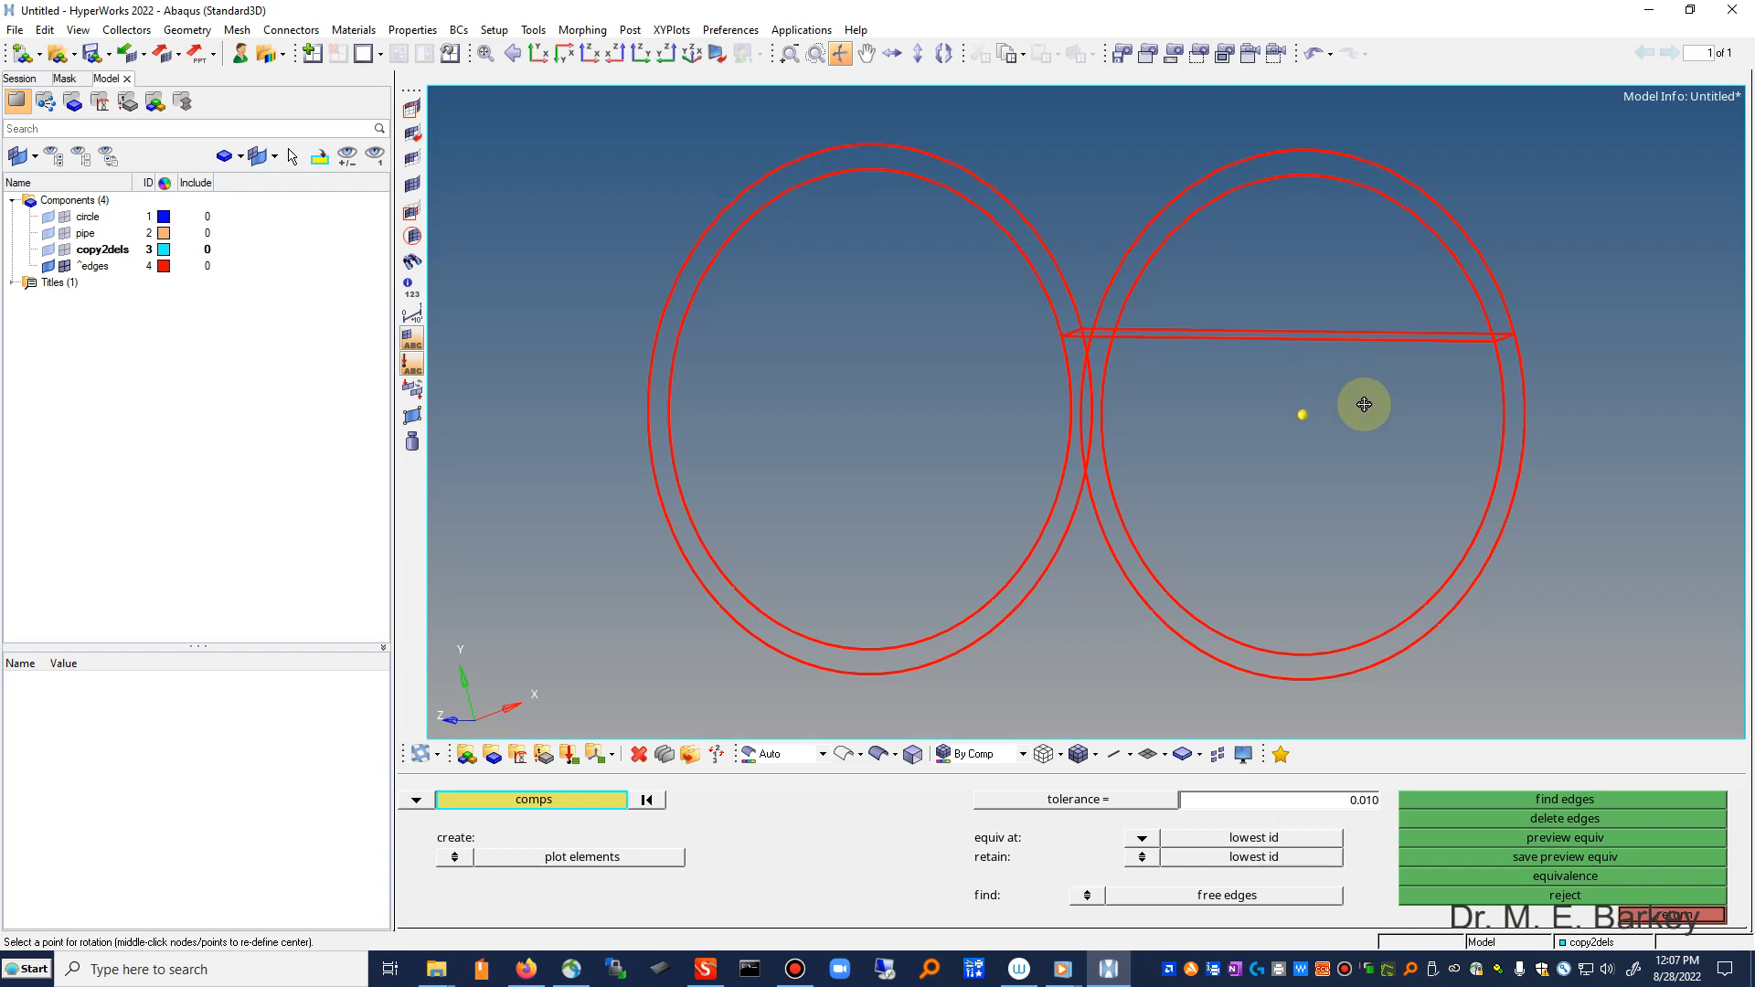
left_click_drag(1364, 405, 1343, 536)
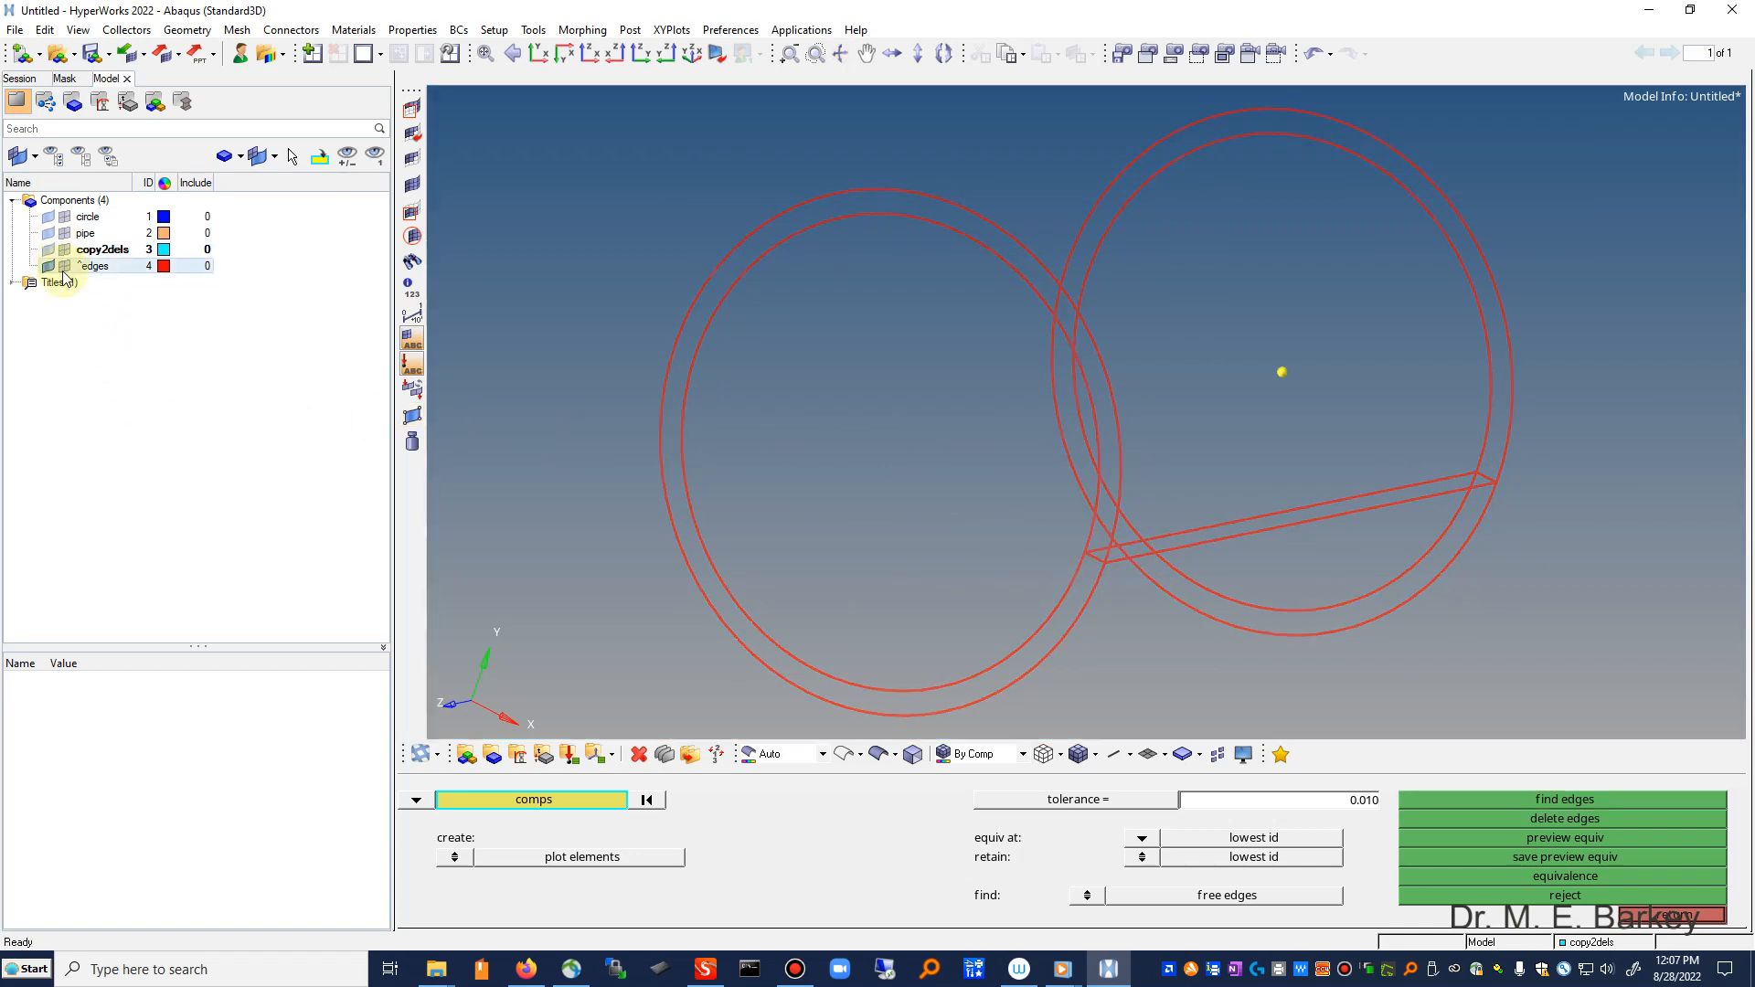
Step: Show the pipe elements again and preview the duplicate nodes of the pipe component within a tolerance of 0.010
left_click(64, 232)
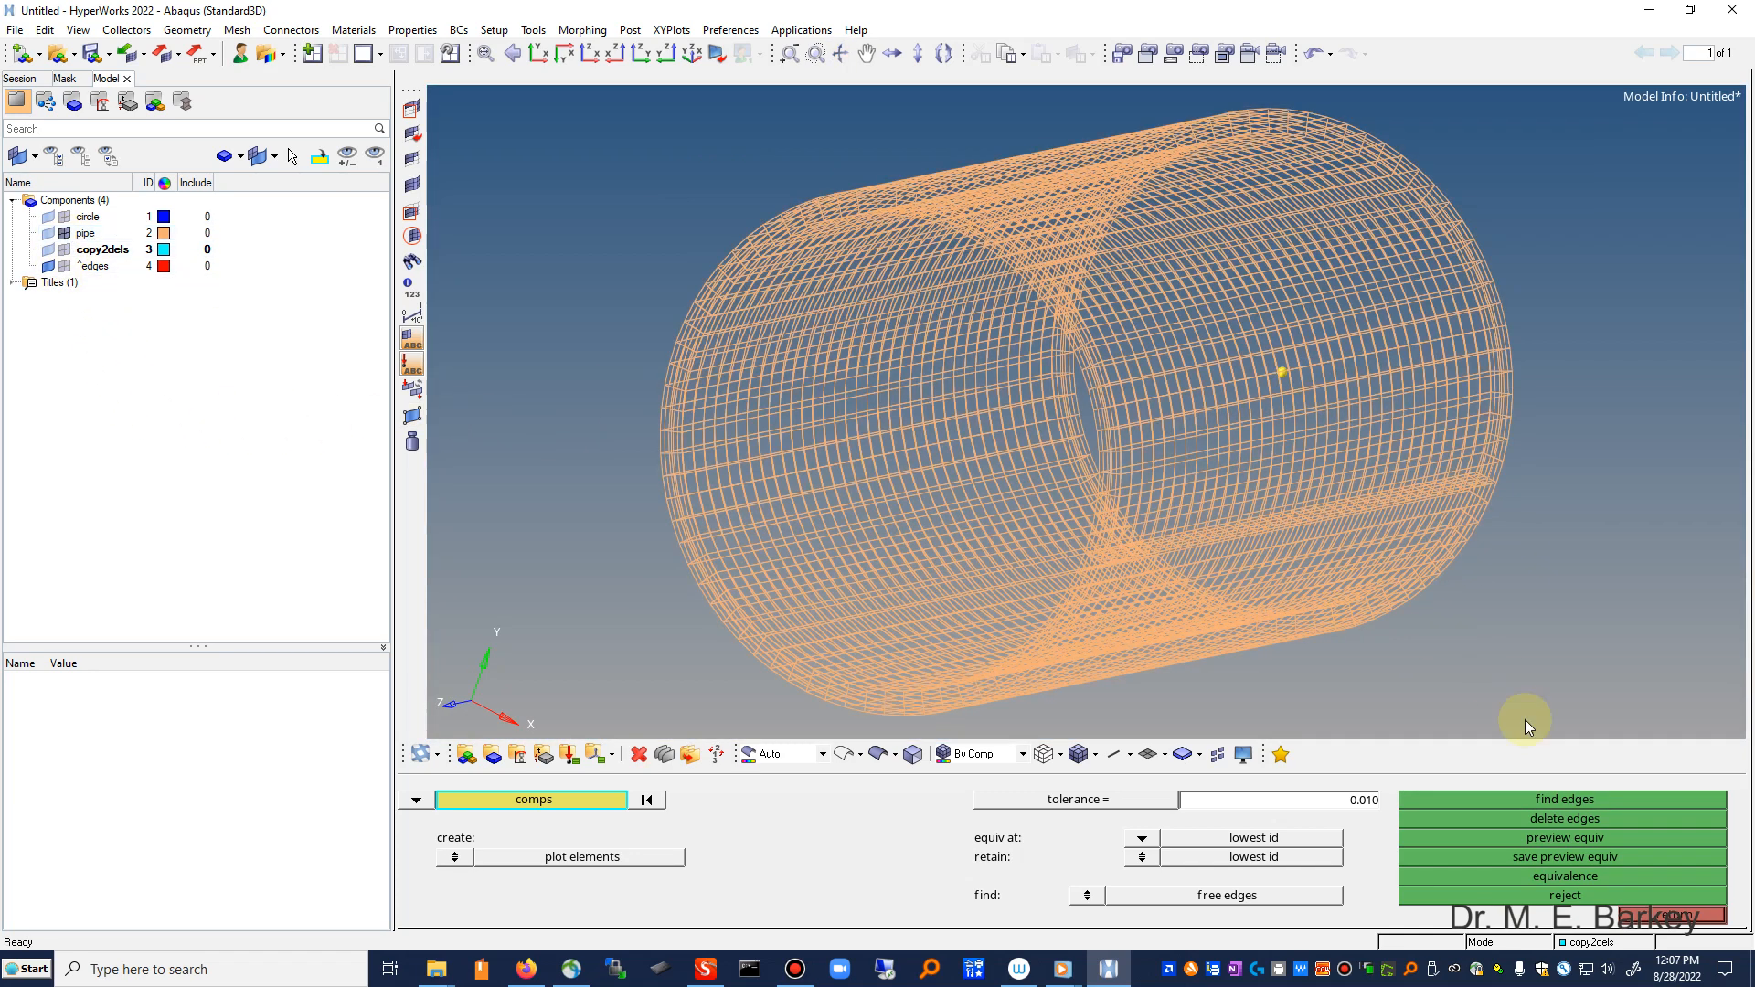
left_click(1544, 837)
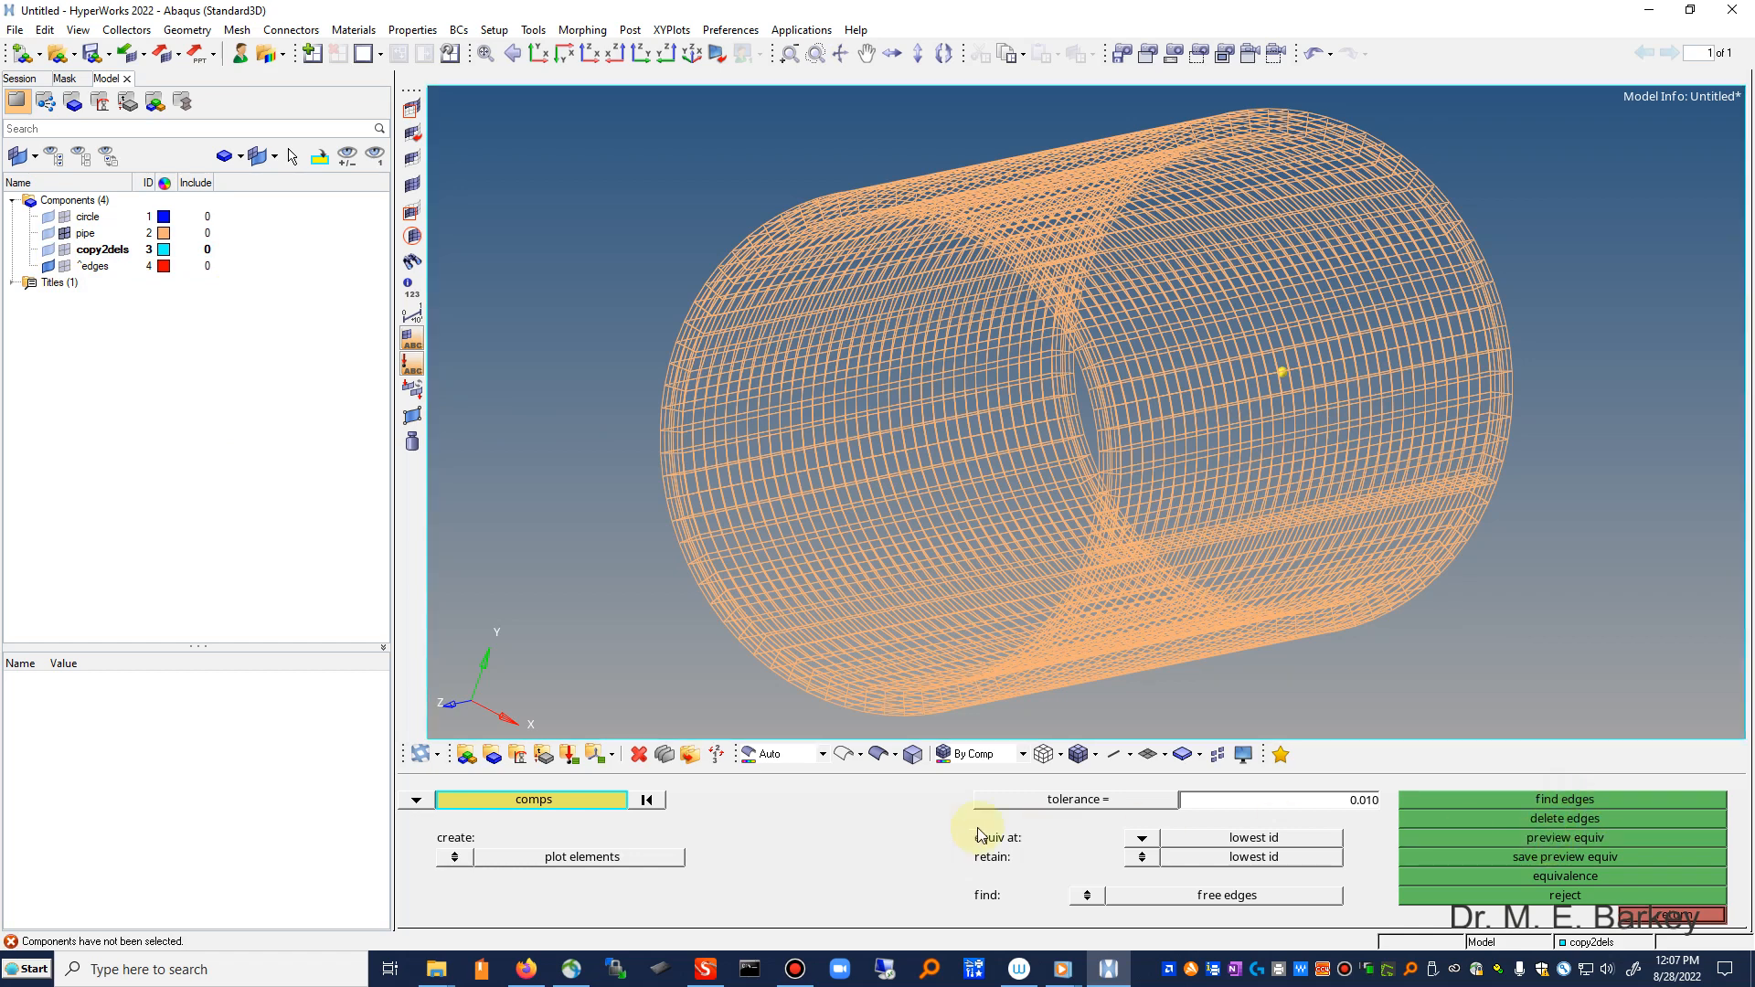
left_click(553, 803)
left_click(416, 820)
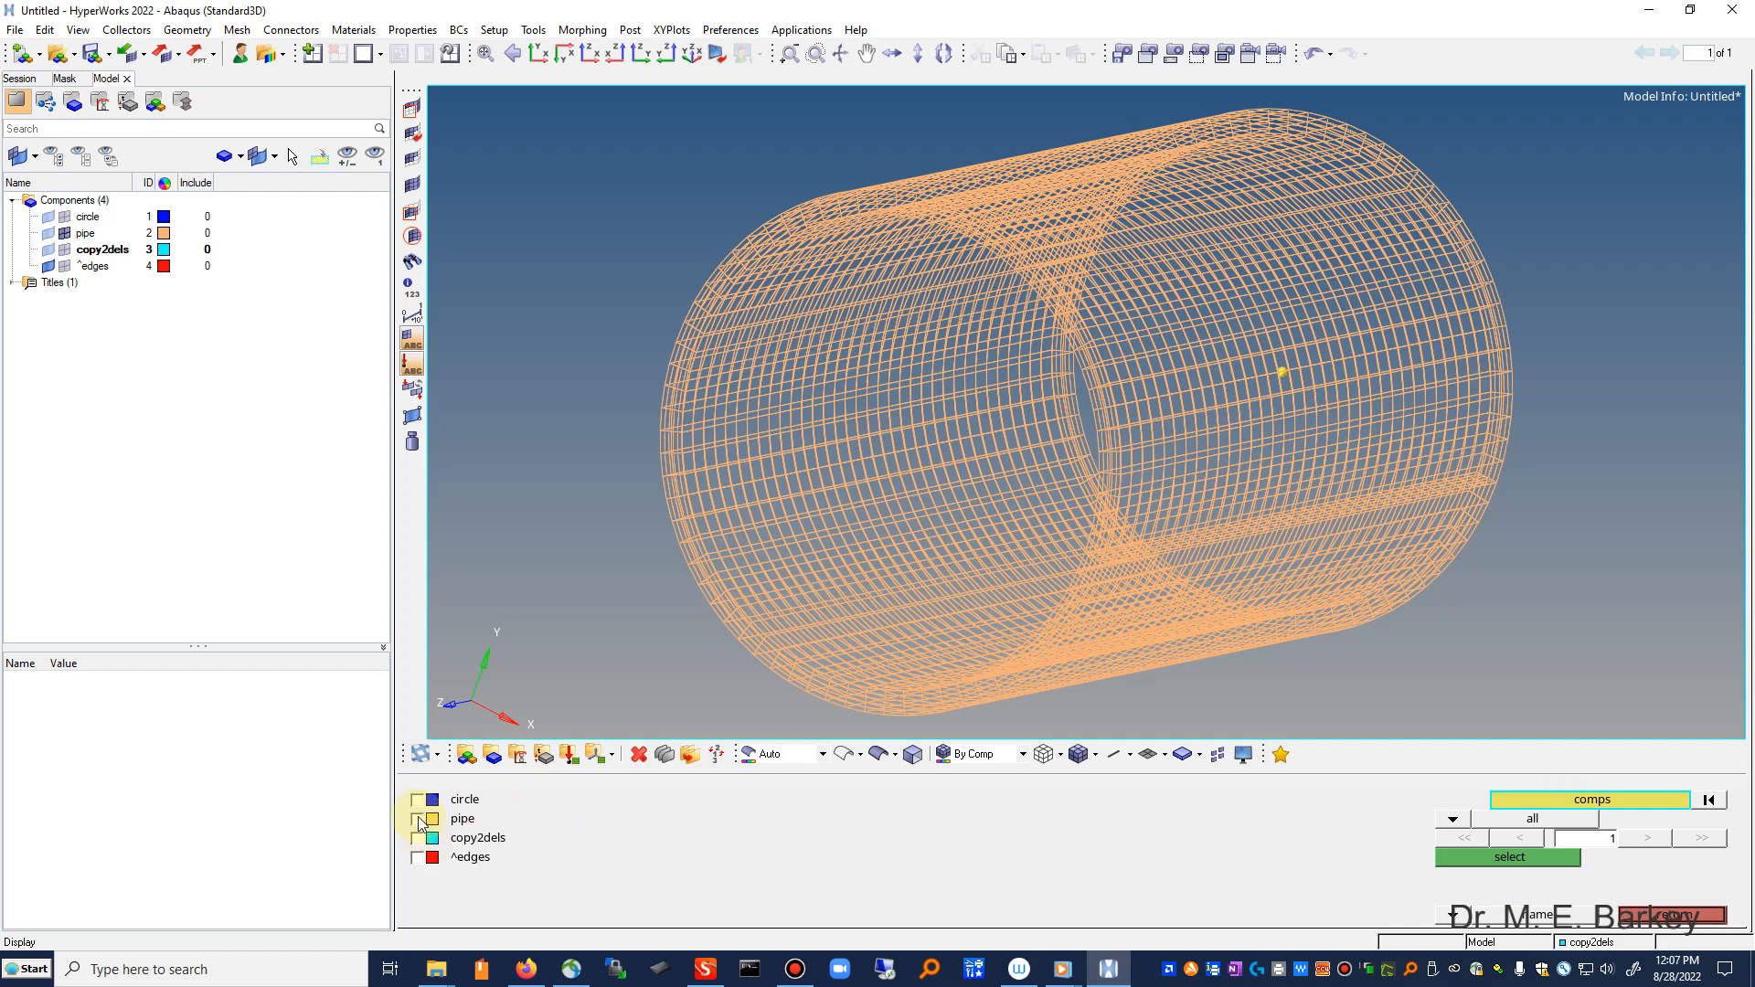
left_click(1511, 858)
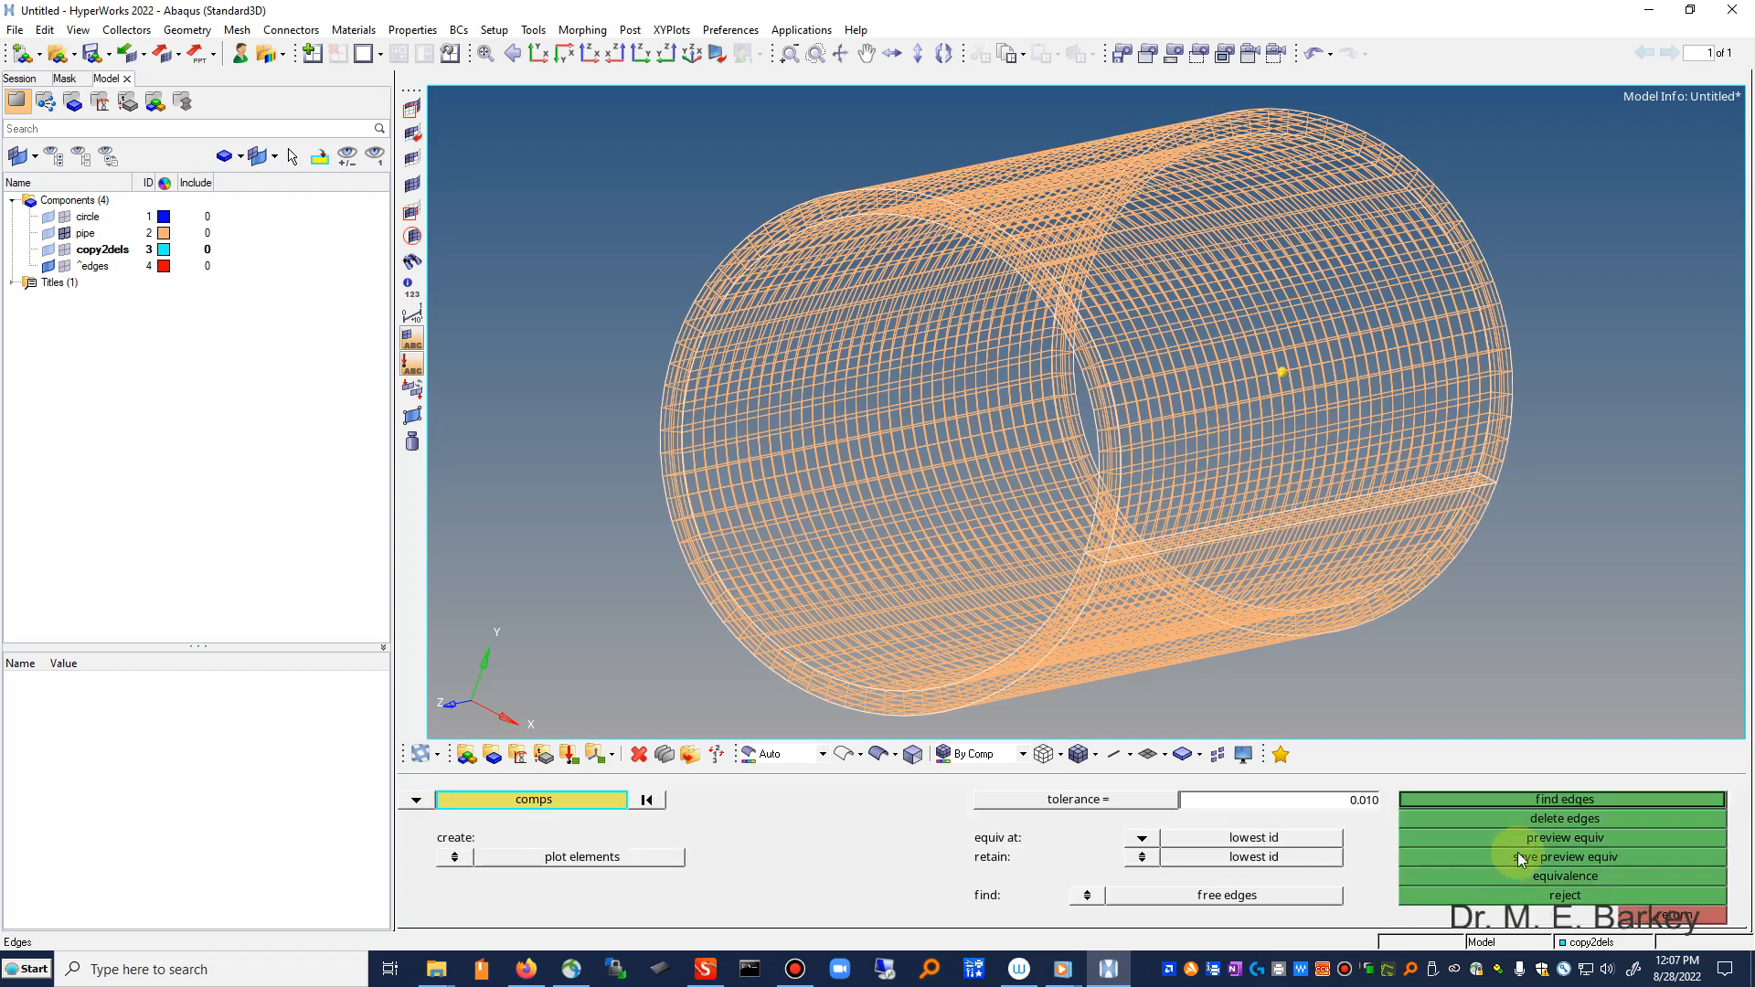
left_click(1537, 838)
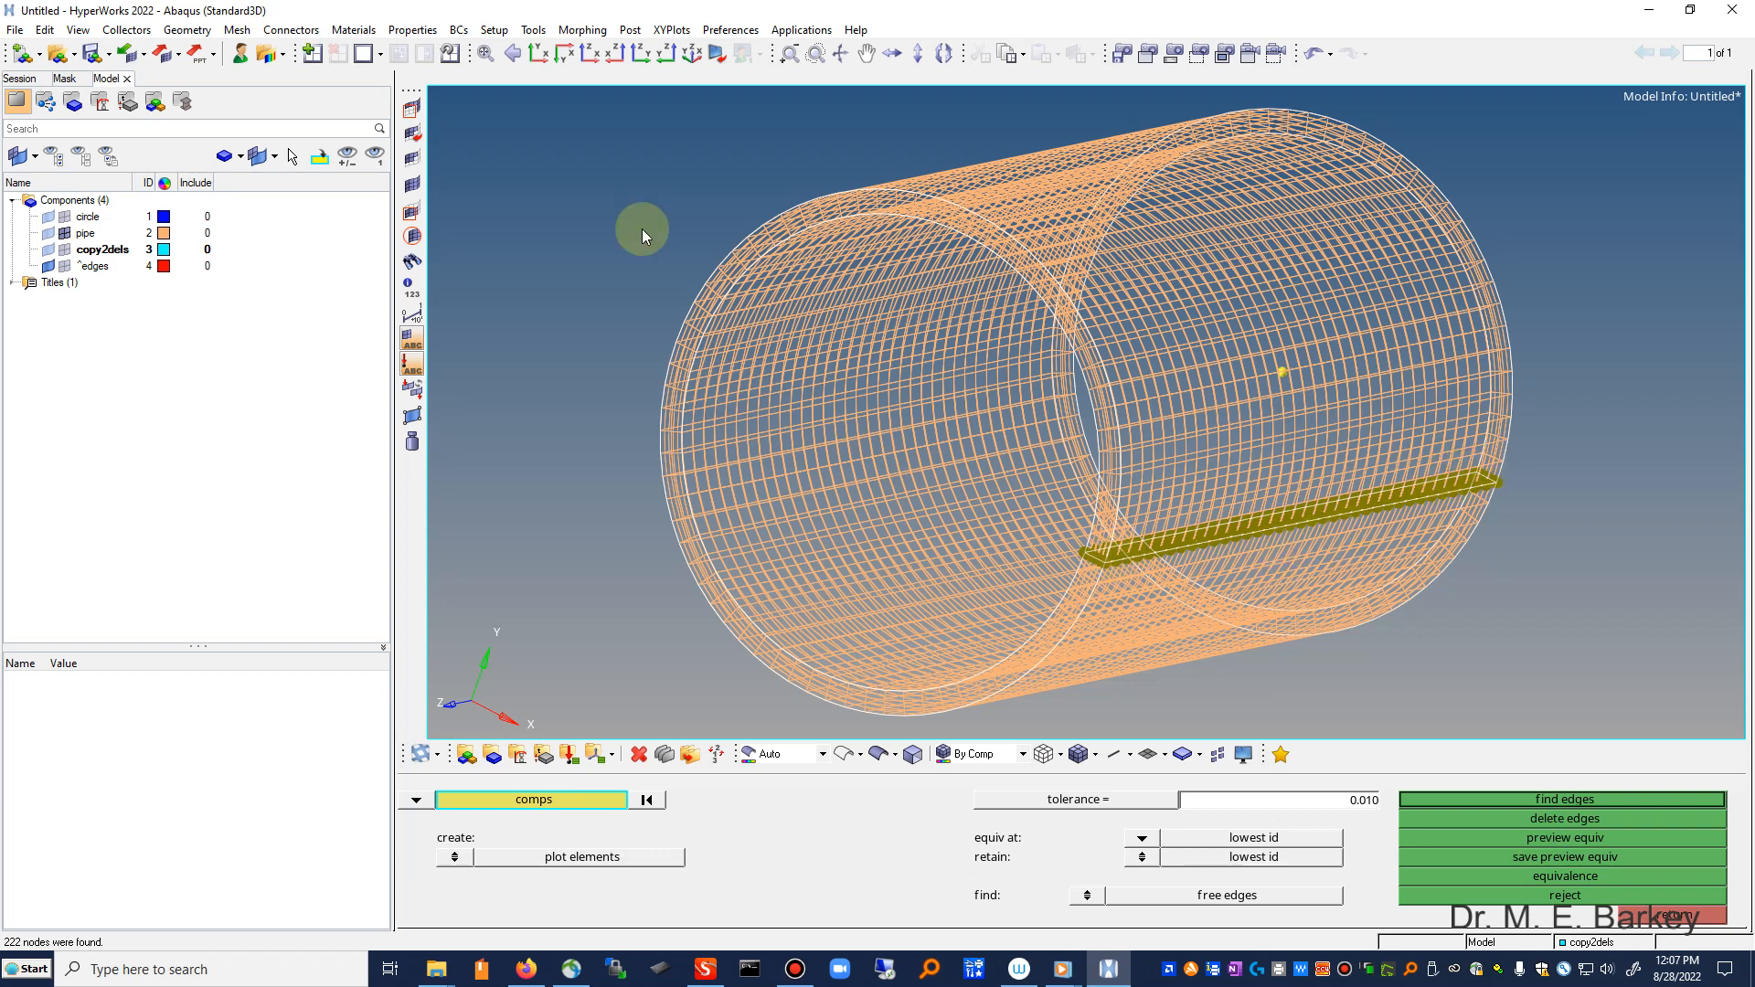
Step: Examine the previewed duplicate nodes along the pipe's seam up close and equivalence them, retaining the lowest ID
left_click(815, 54)
left_click_drag(1049, 506, 1026, 469)
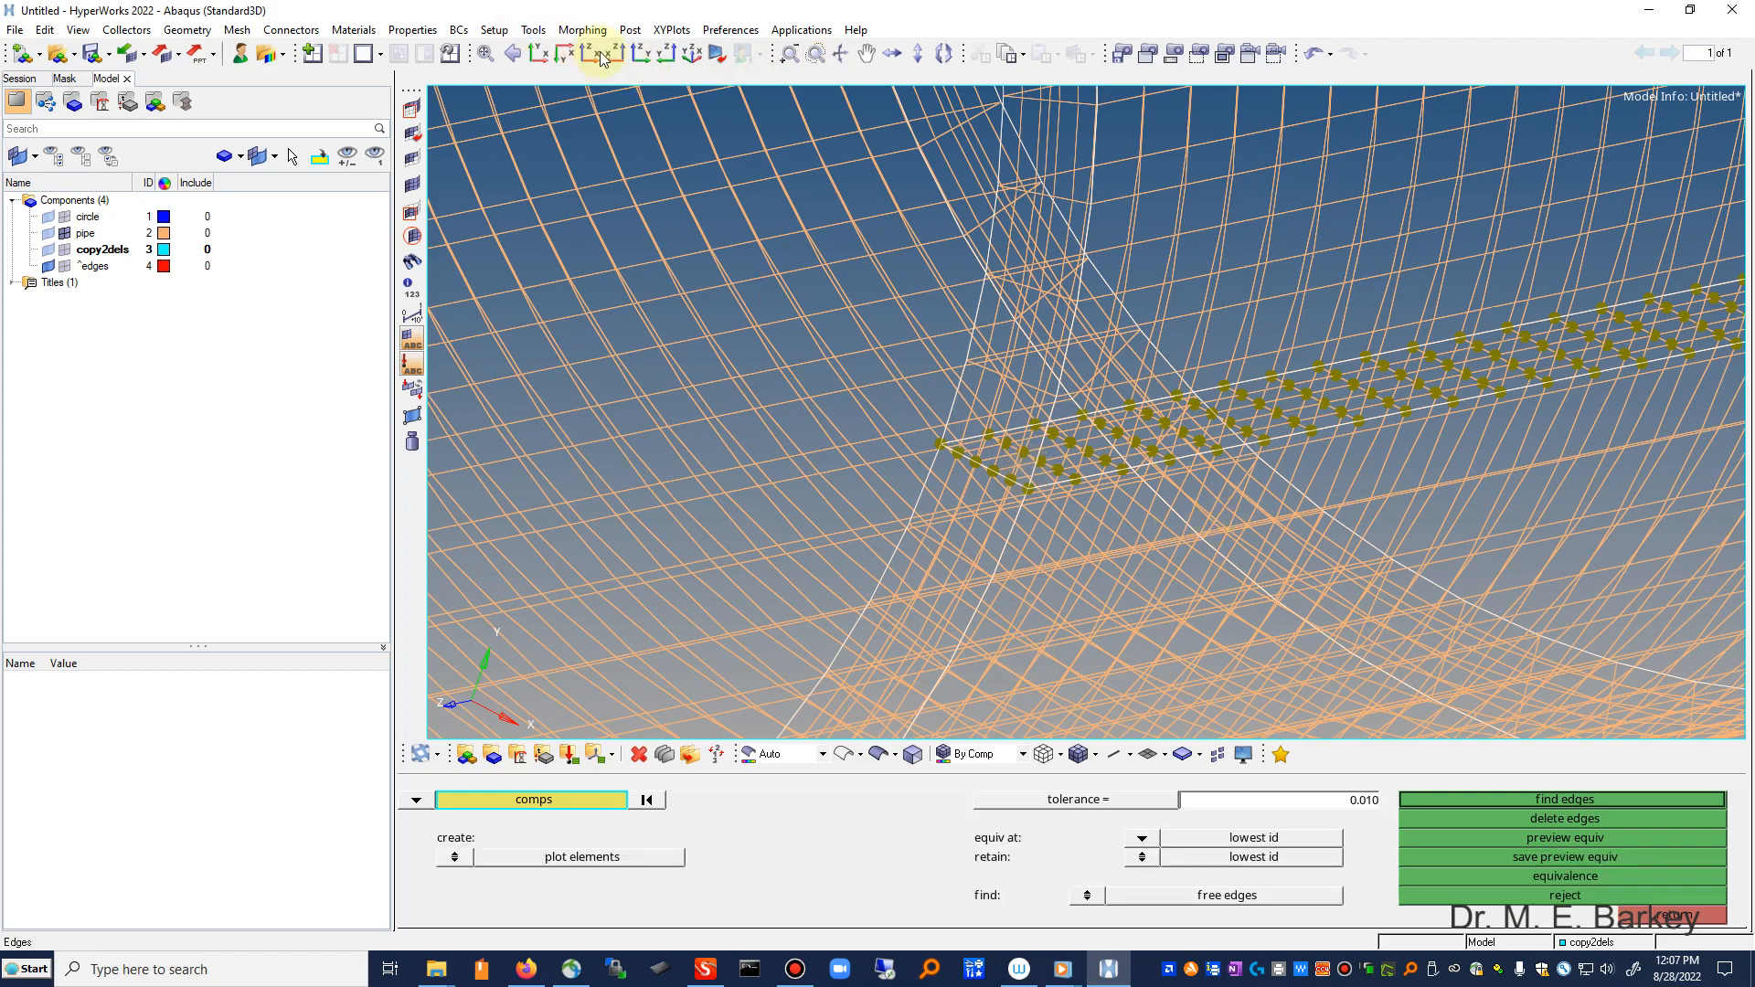
left_click(840, 54)
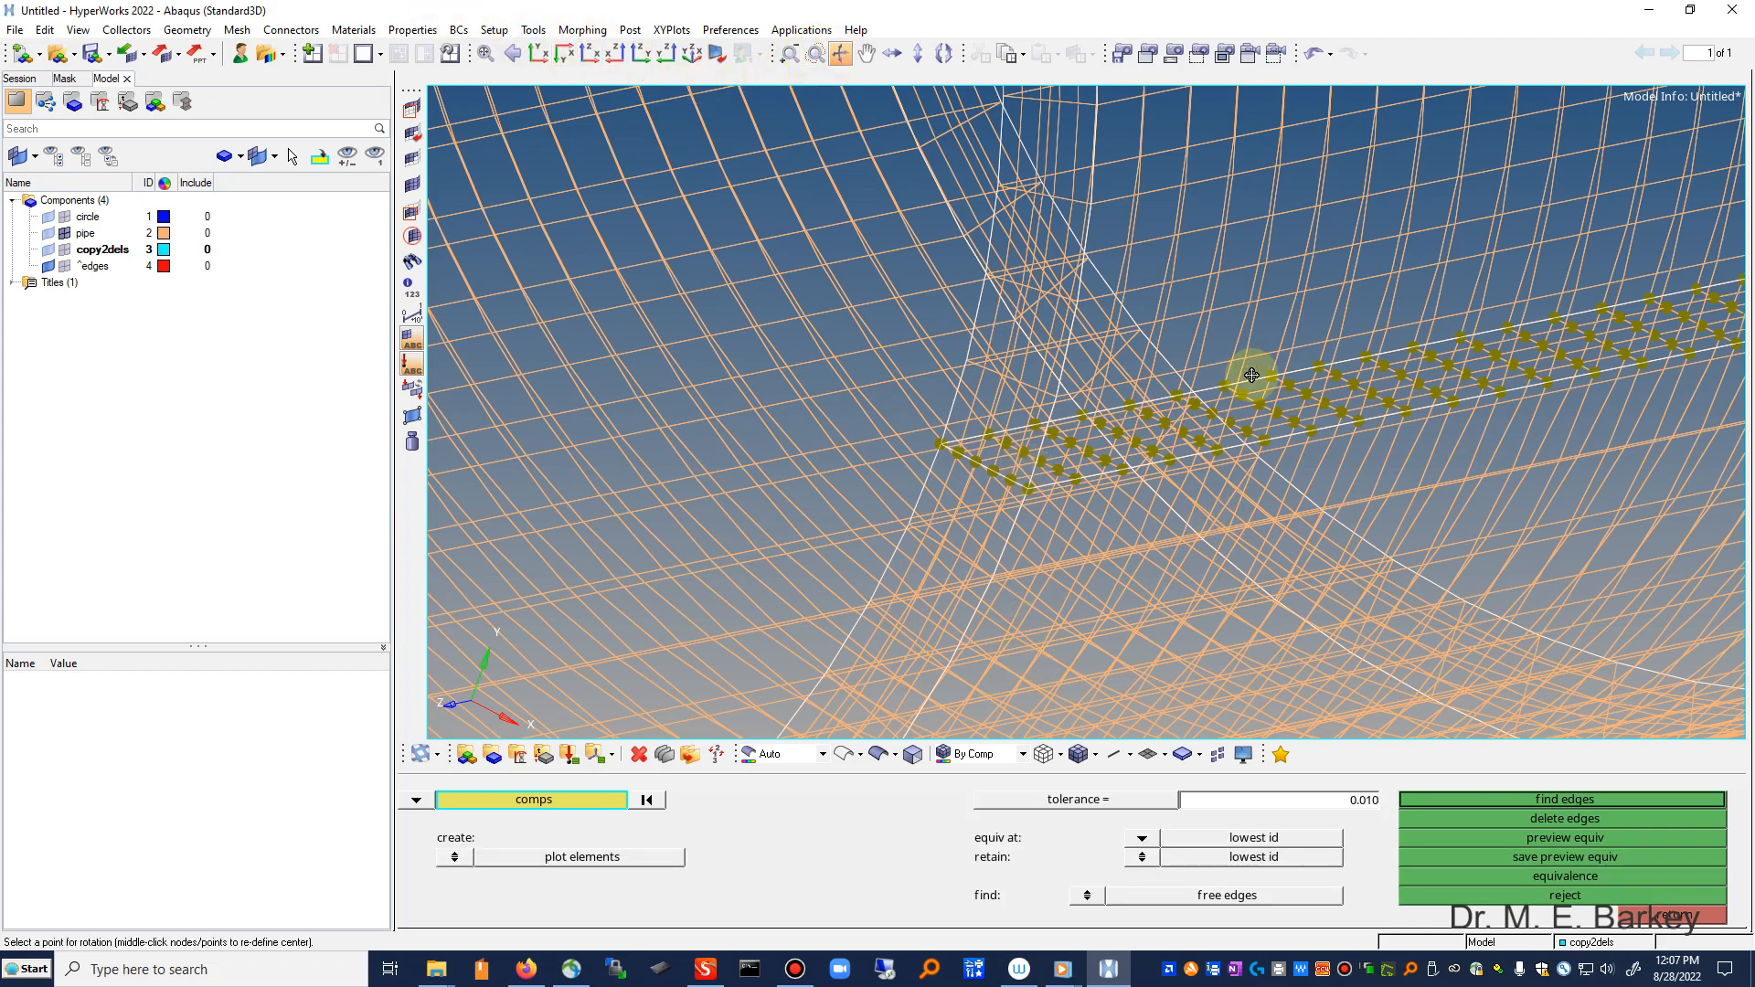
left_click_drag(1253, 376, 1367, 405)
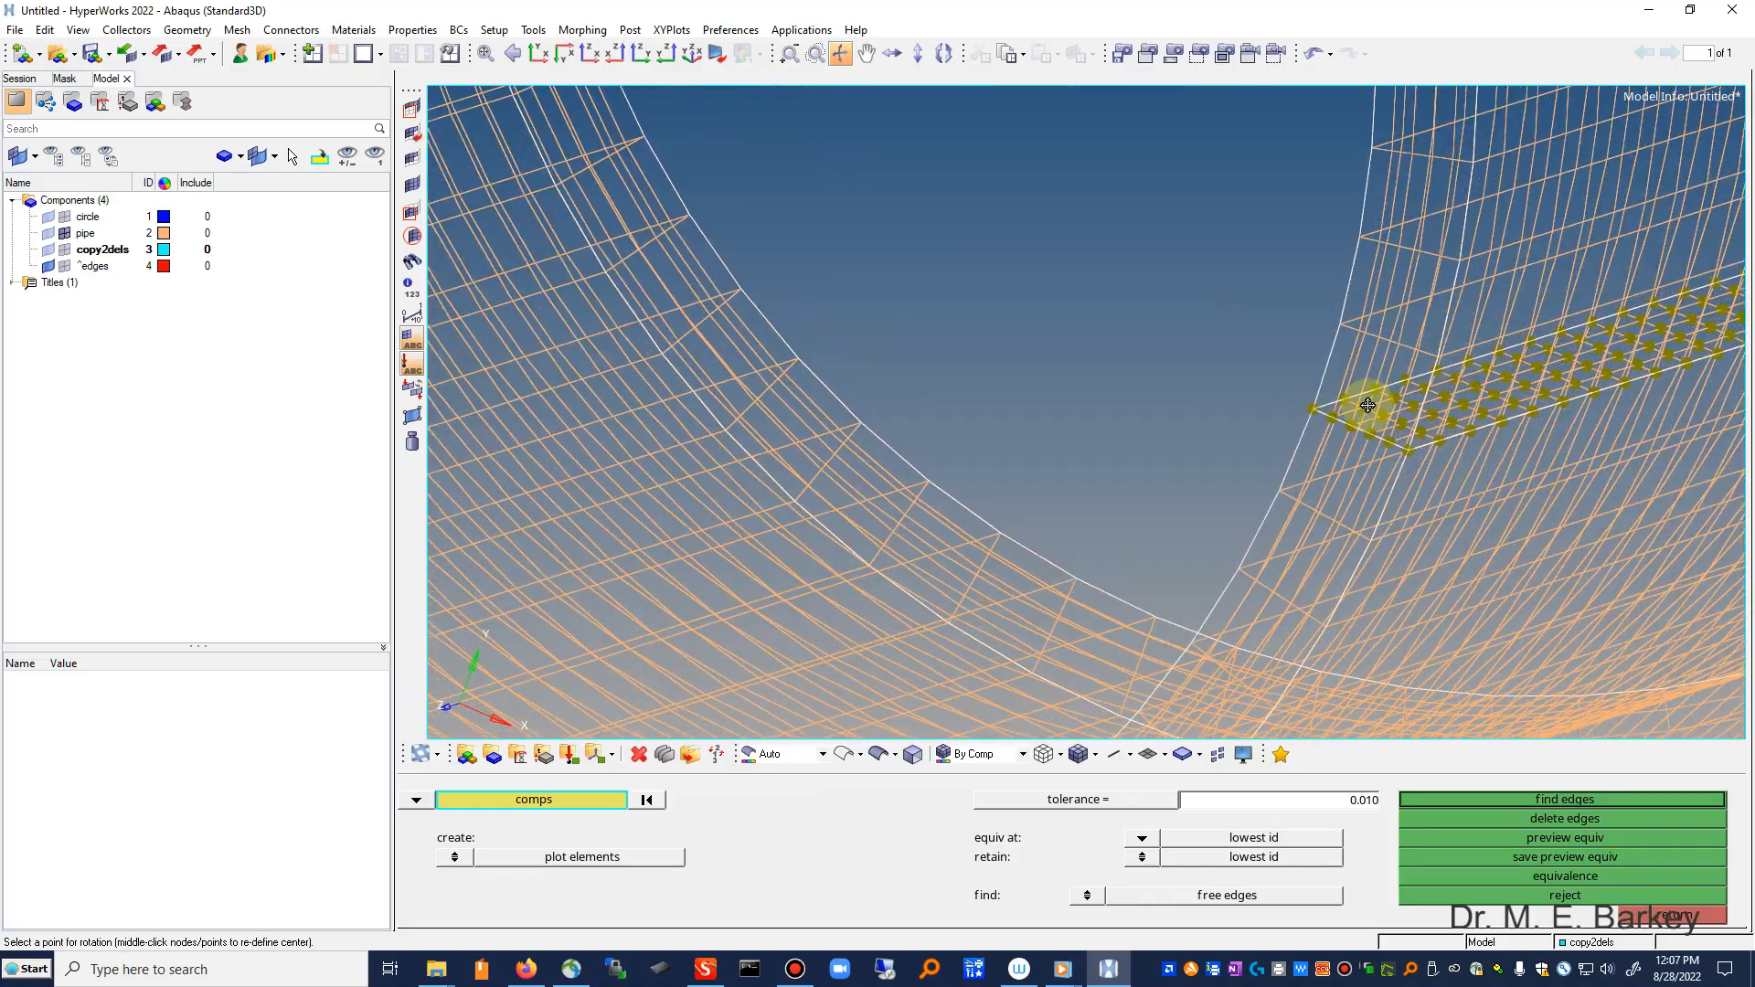
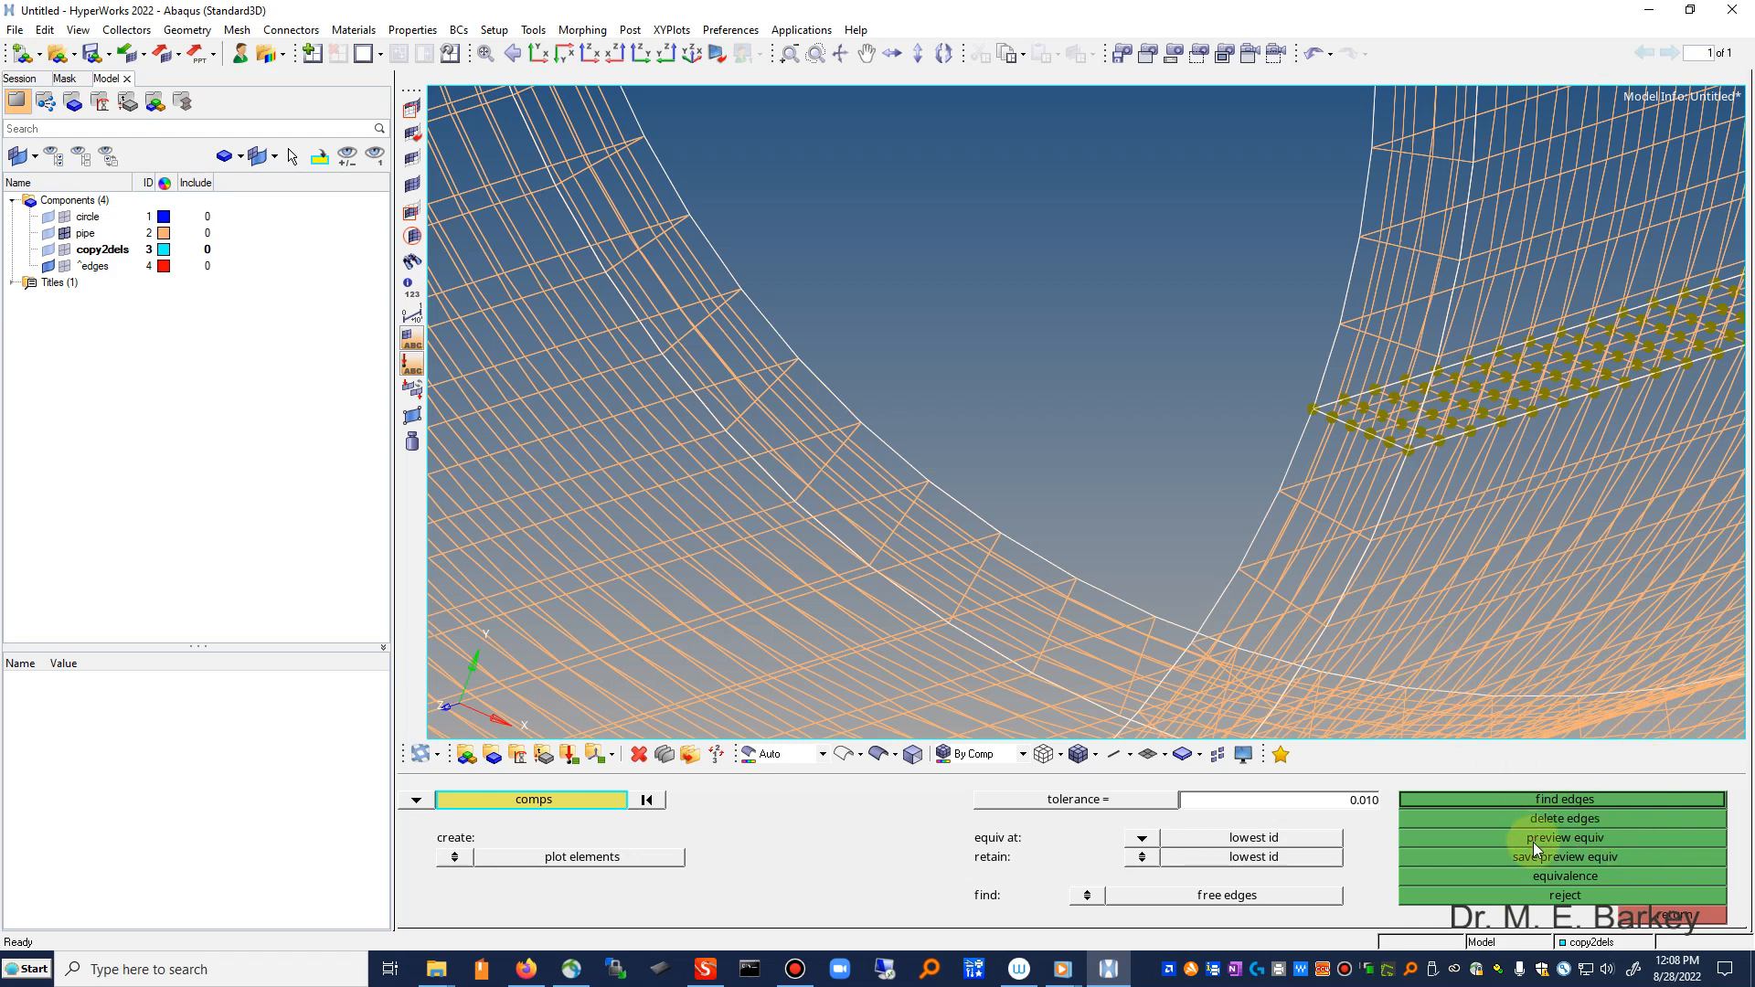
left_click(1566, 876)
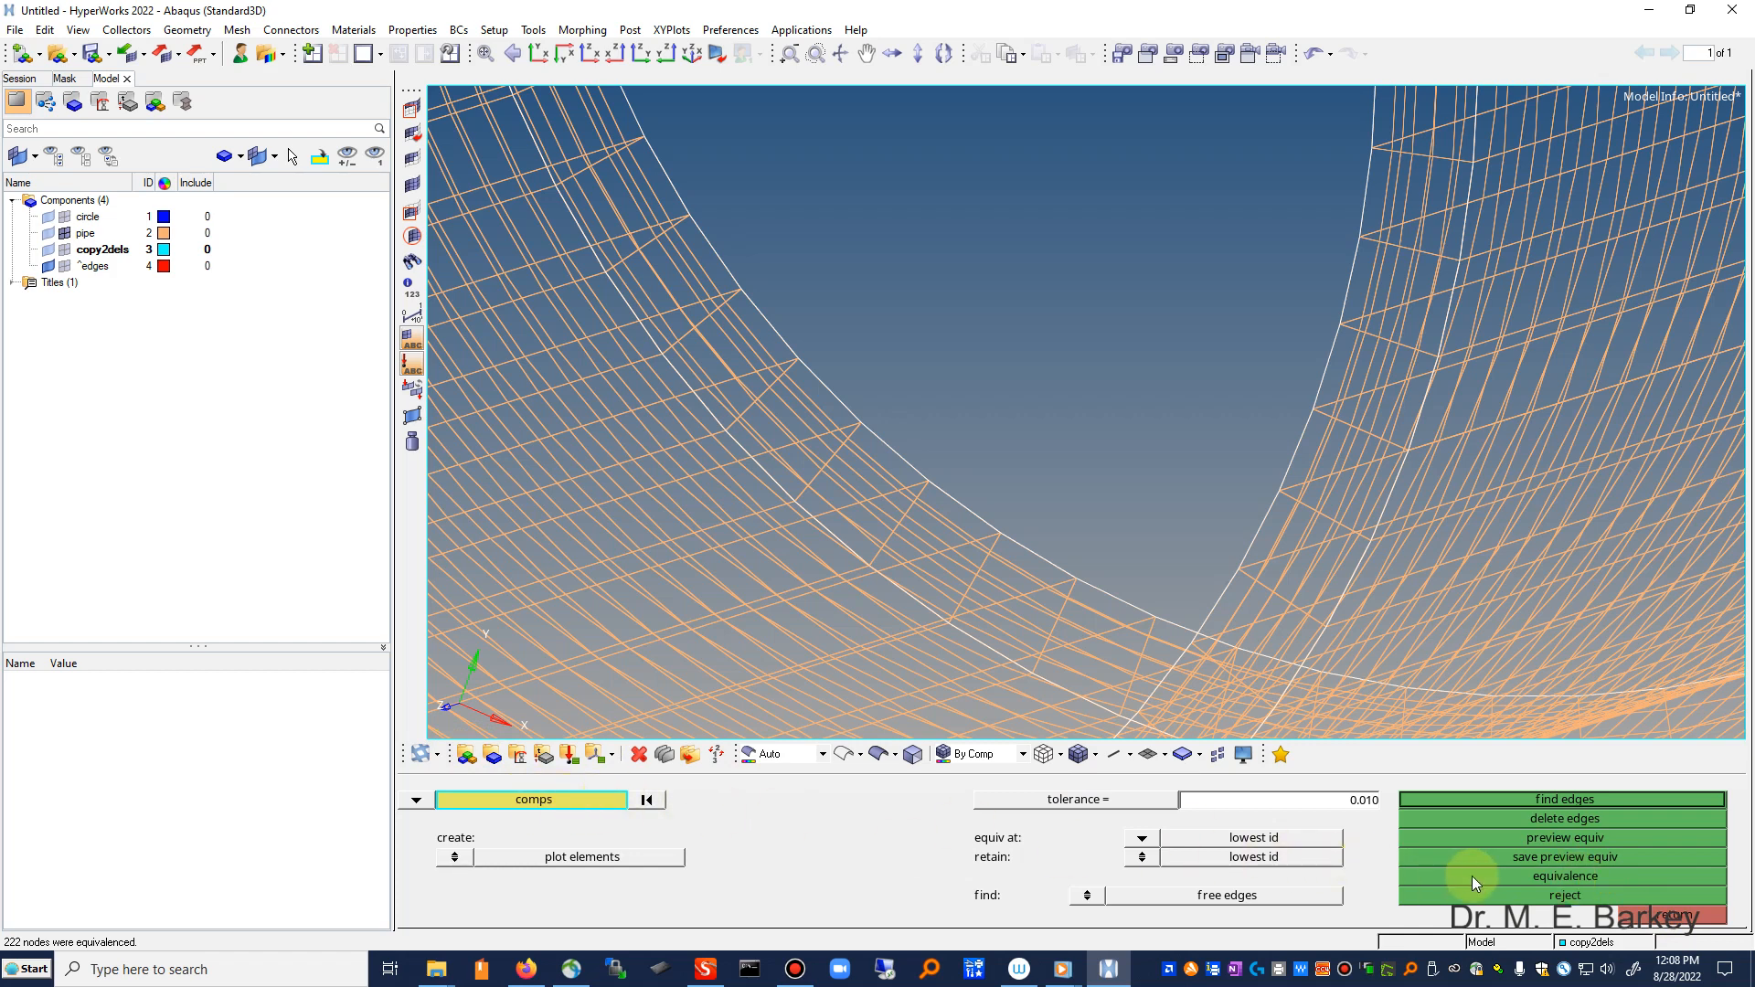
Step: Find the pipe's free edges again and examine them from several angles with the pipe elements hidden
left_click(1536, 800)
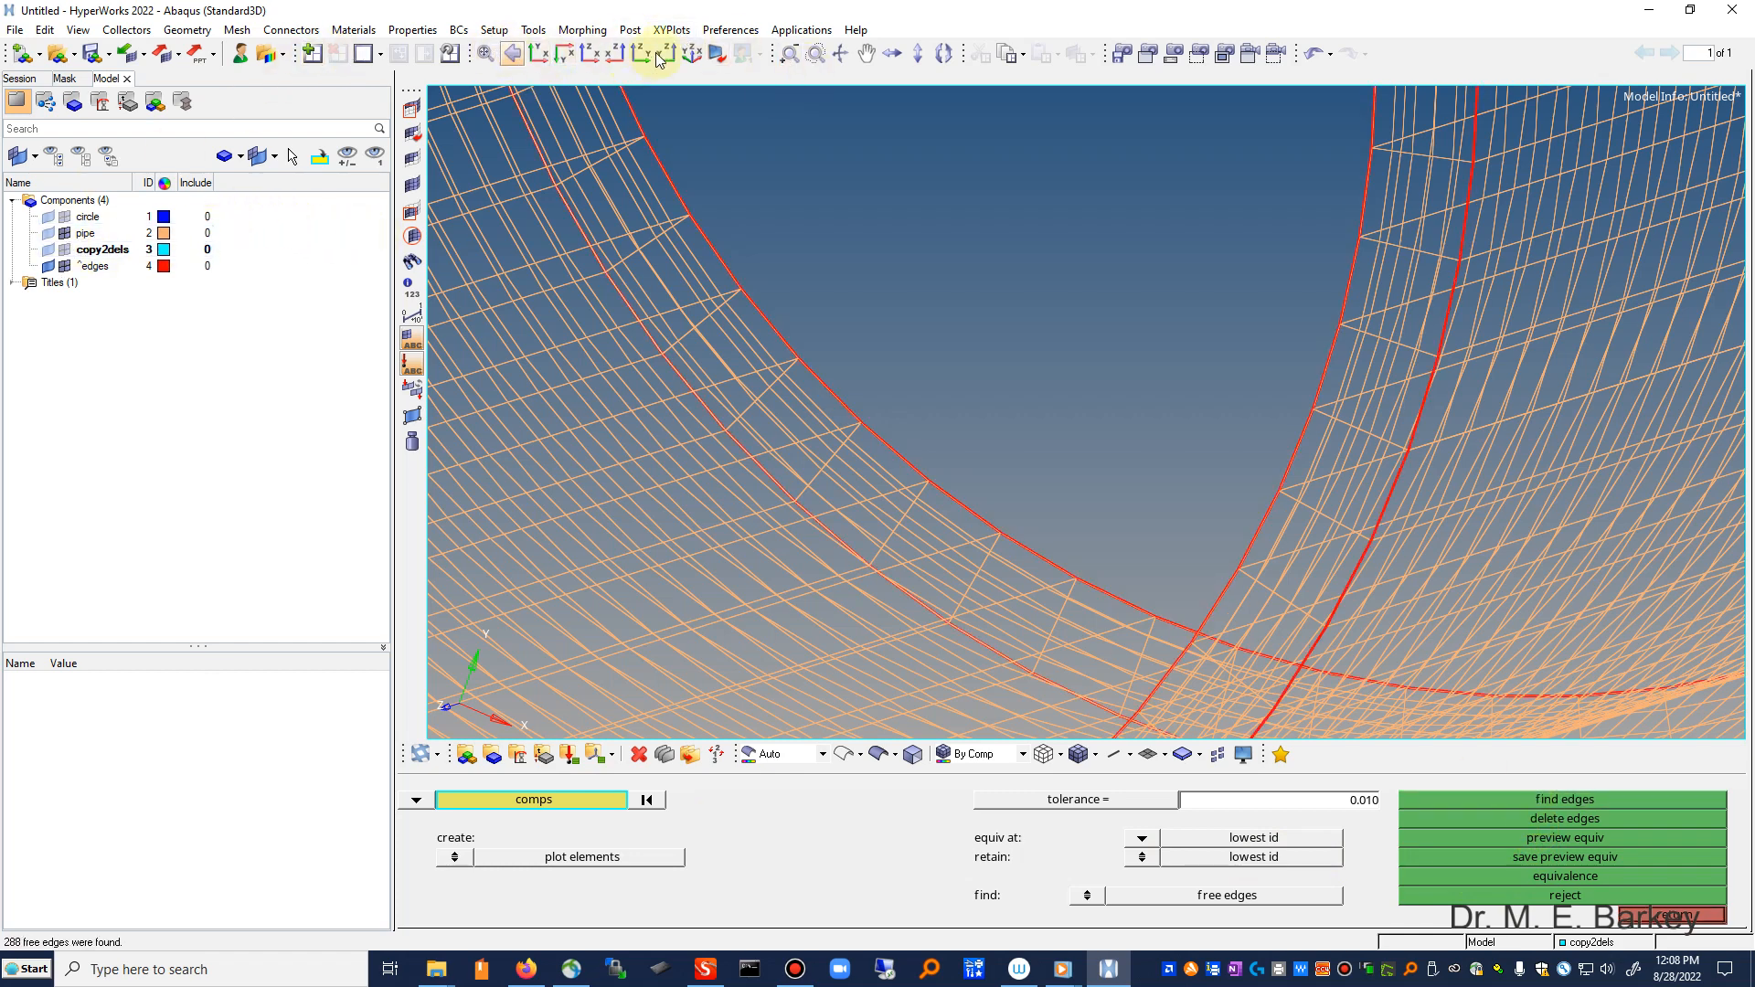
left_click(486, 53)
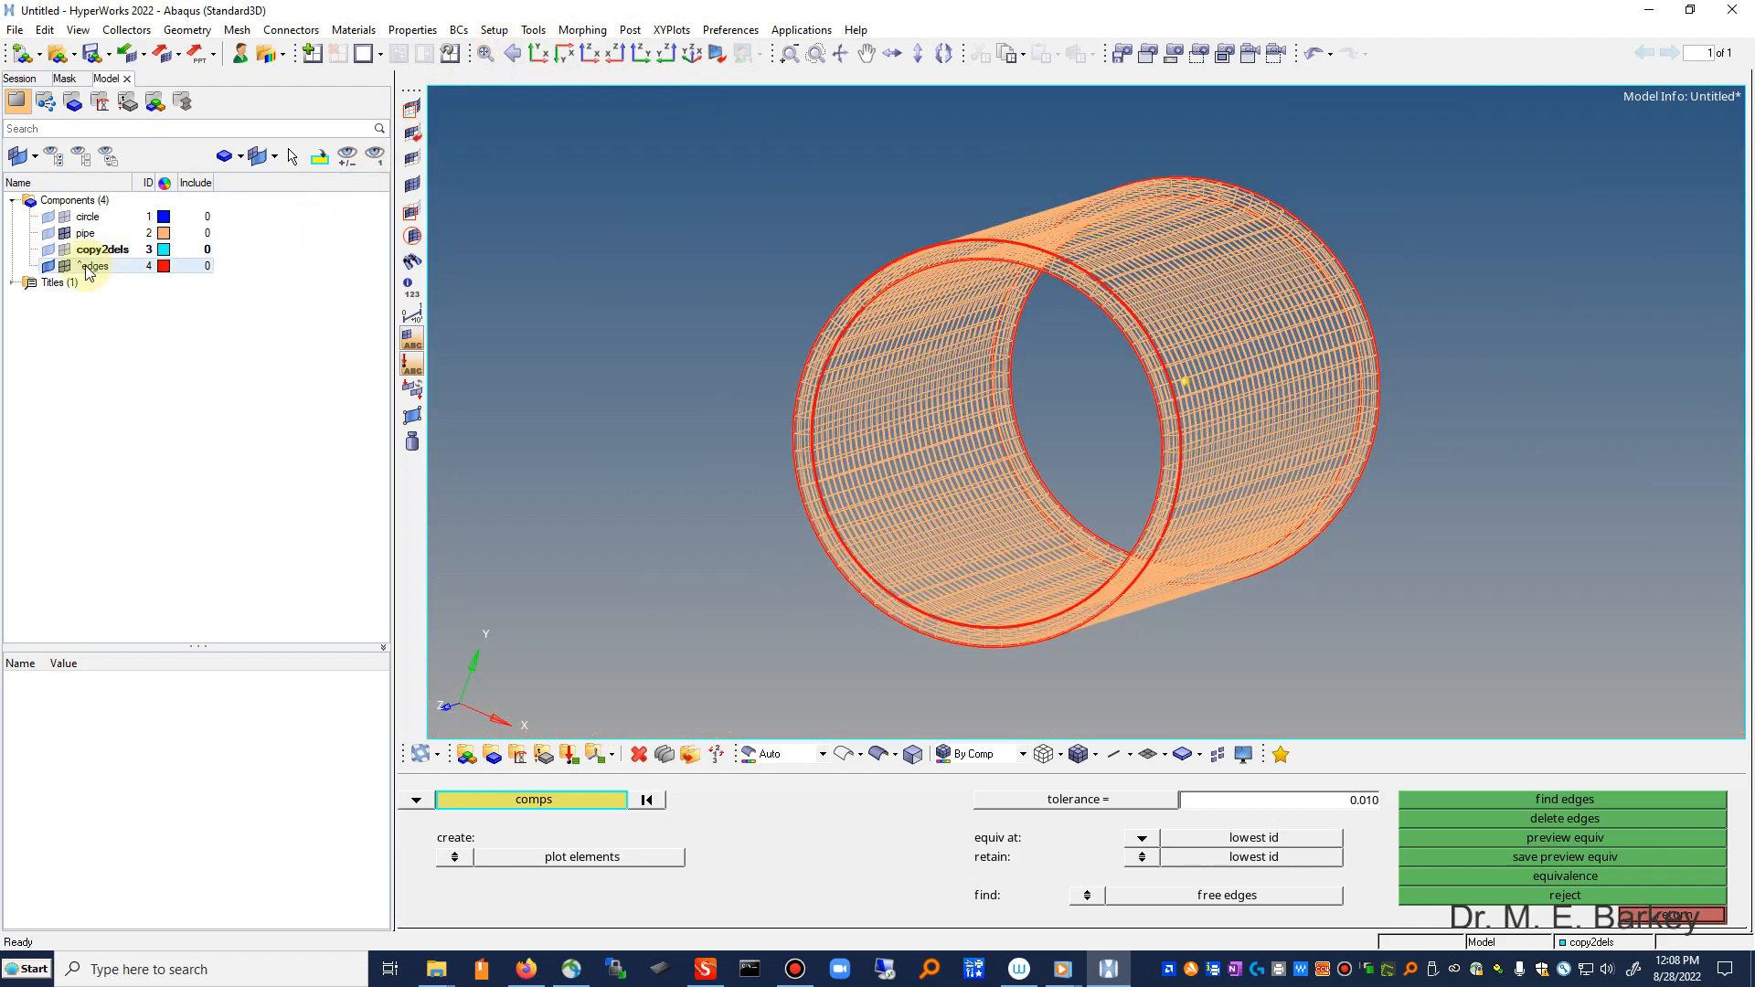
left_click(64, 234)
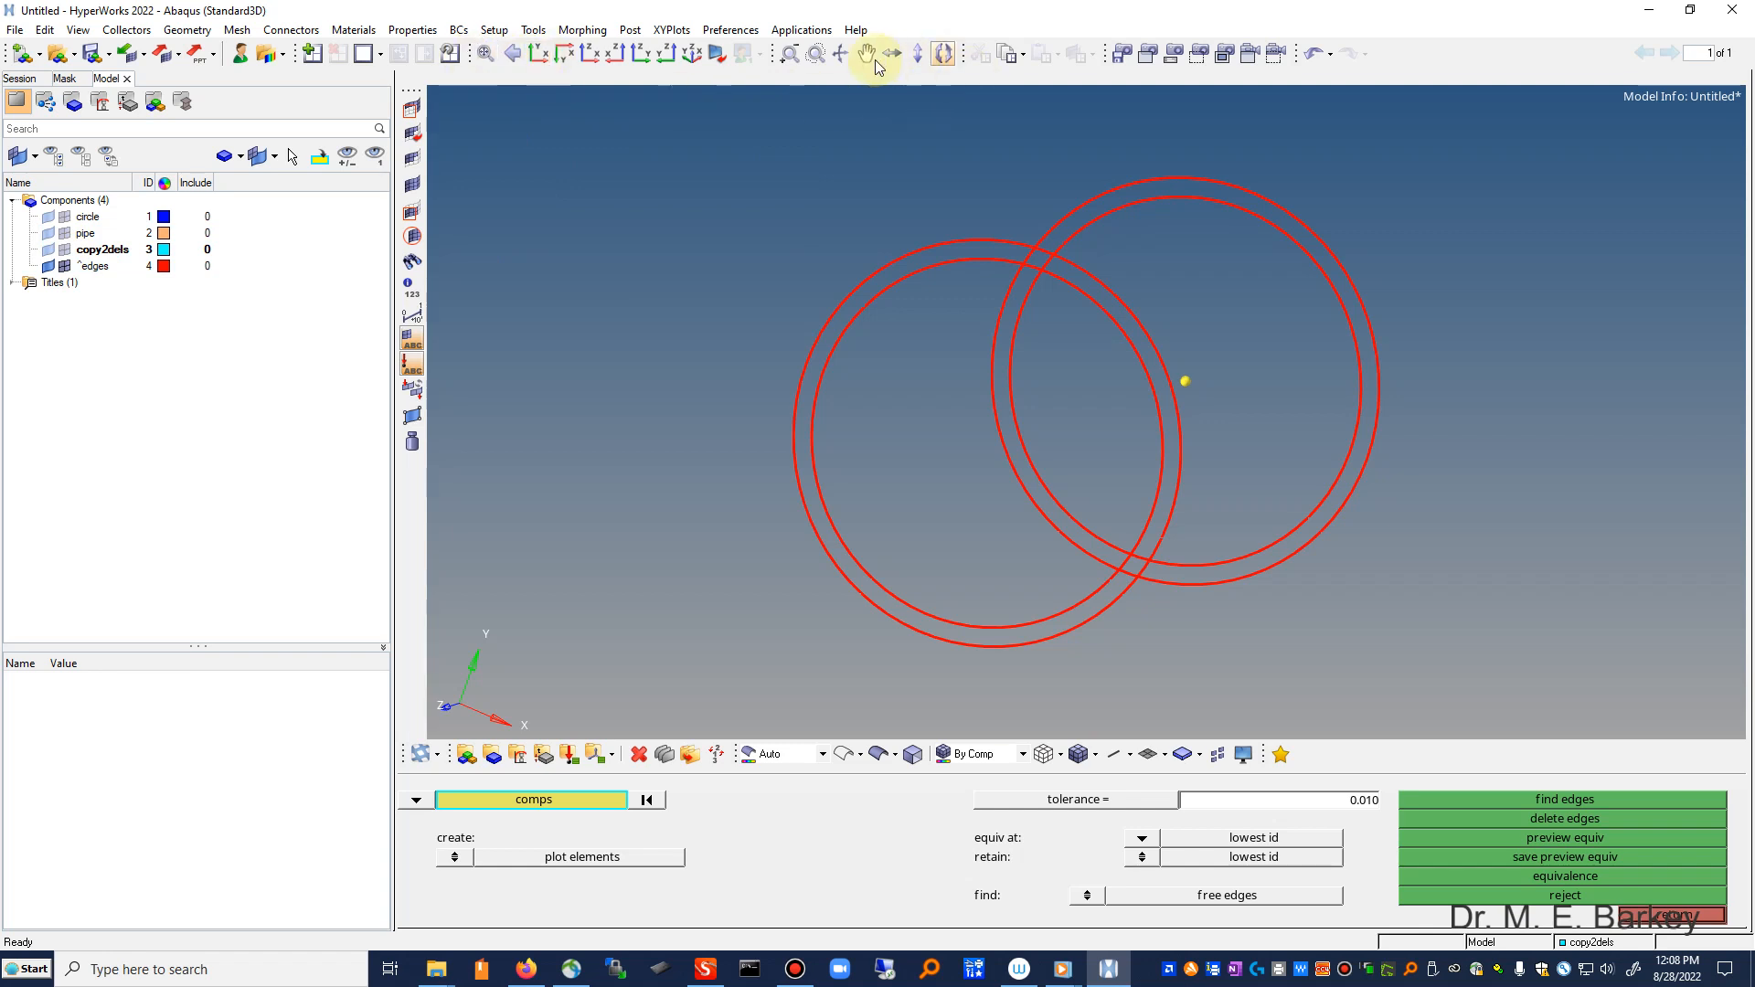
left_click(839, 53)
left_click_drag(1469, 408, 1221, 279)
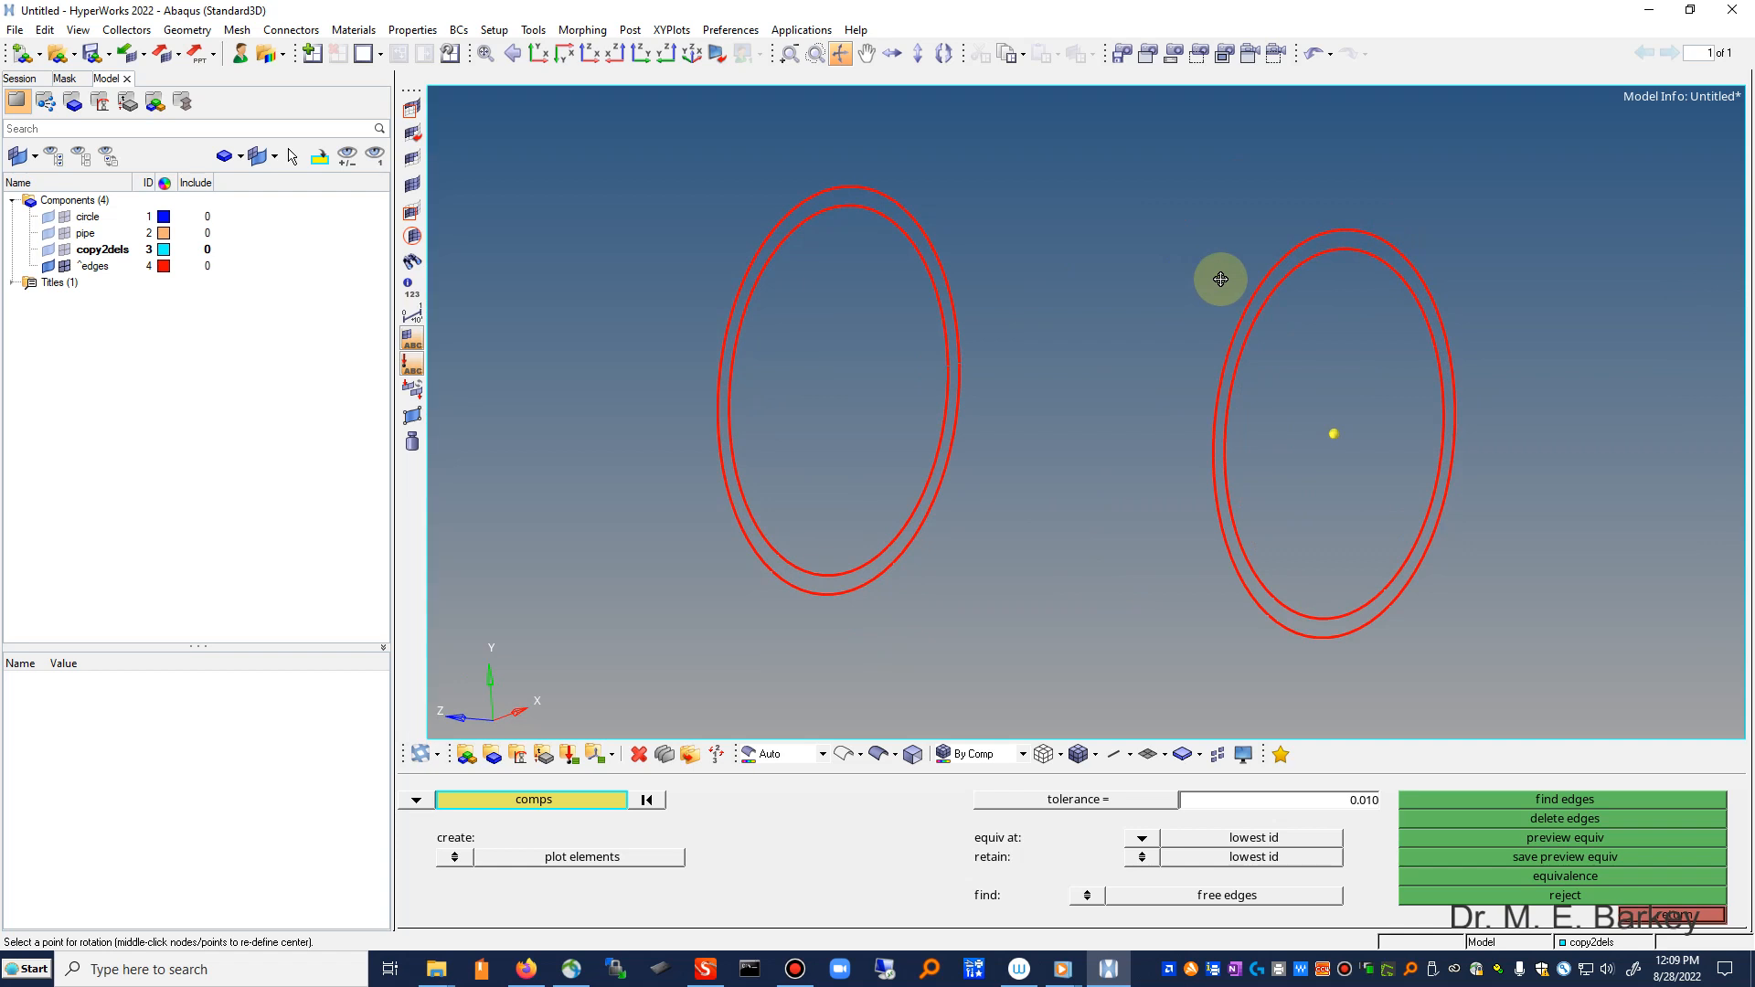
left_click_drag(1220, 279, 1220, 279)
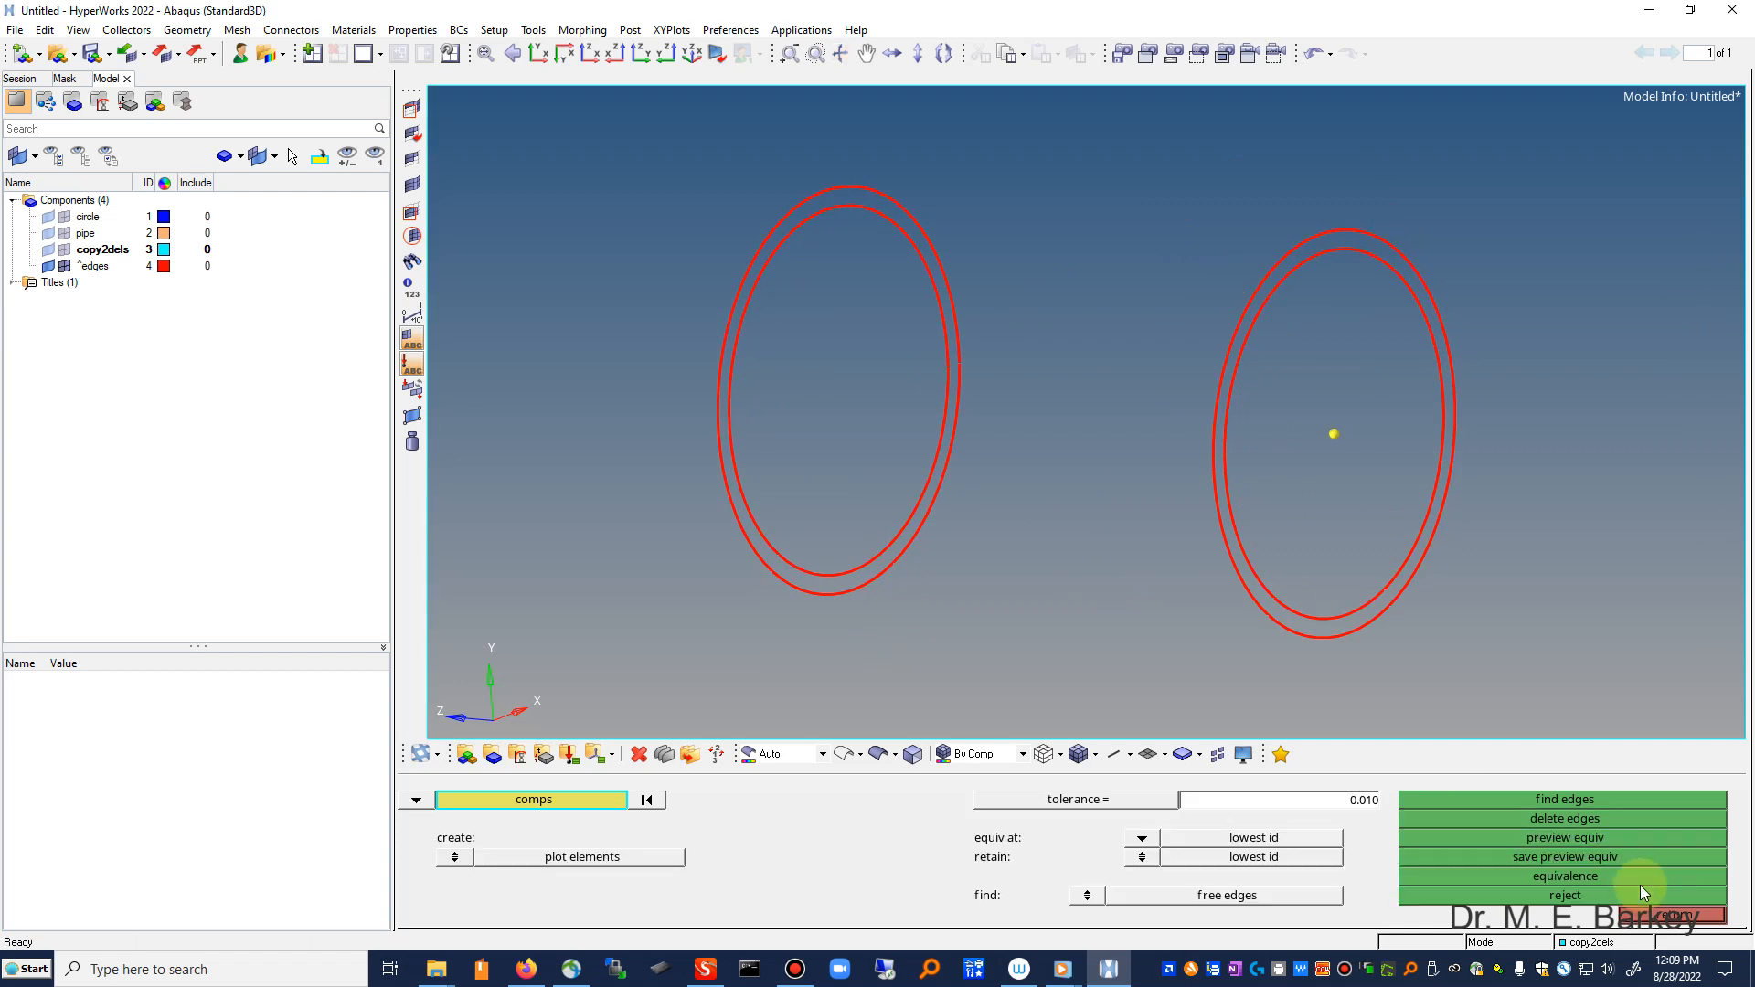
left_click(1685, 922)
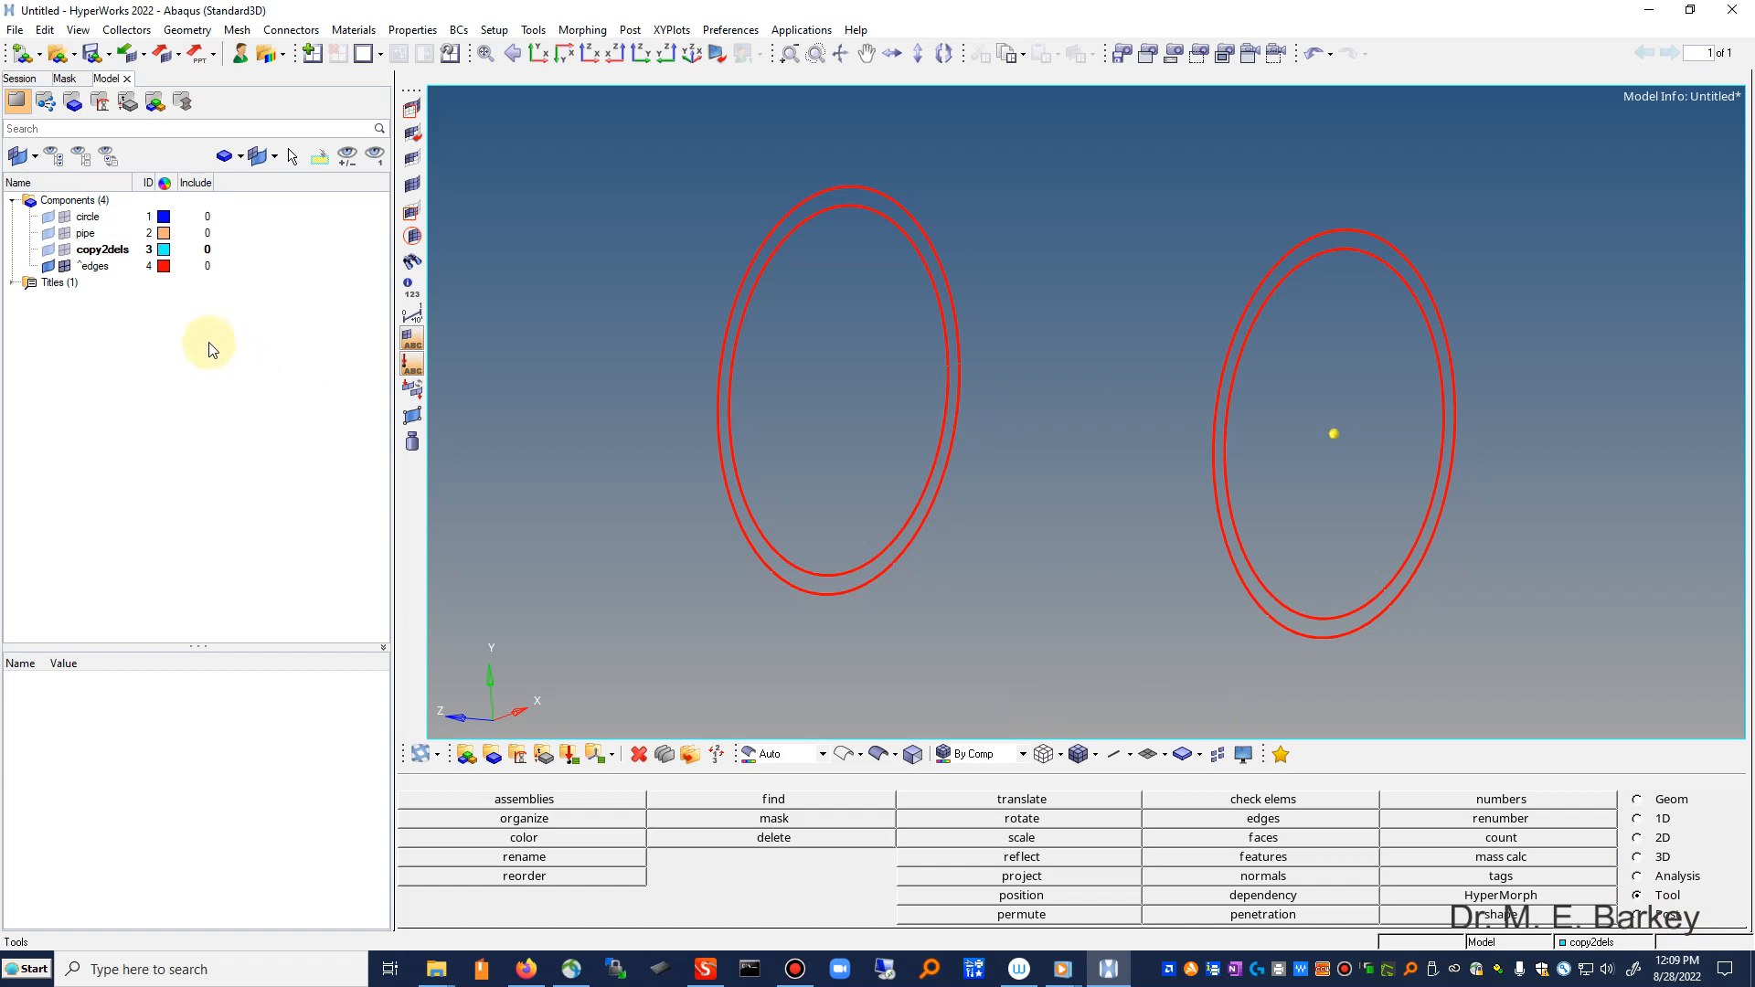
Step: Hide the ^edges component and display the pipe elements again, viewed from the side
left_click(49, 266)
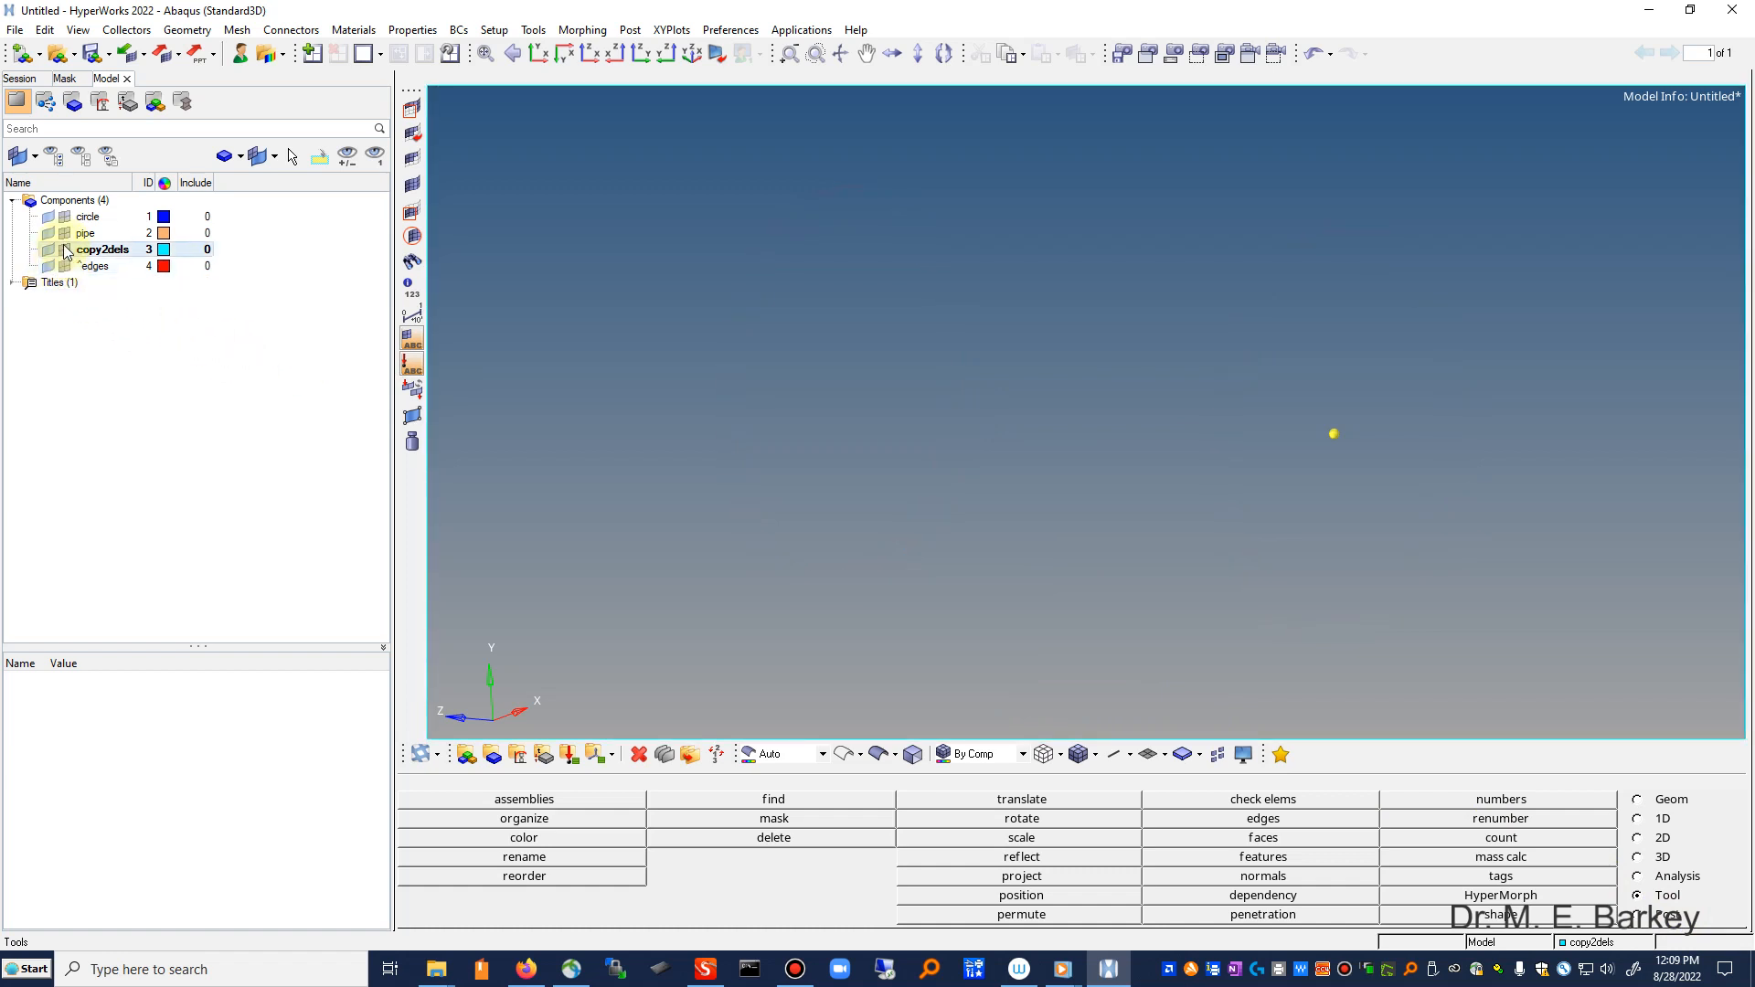
left_click(64, 236)
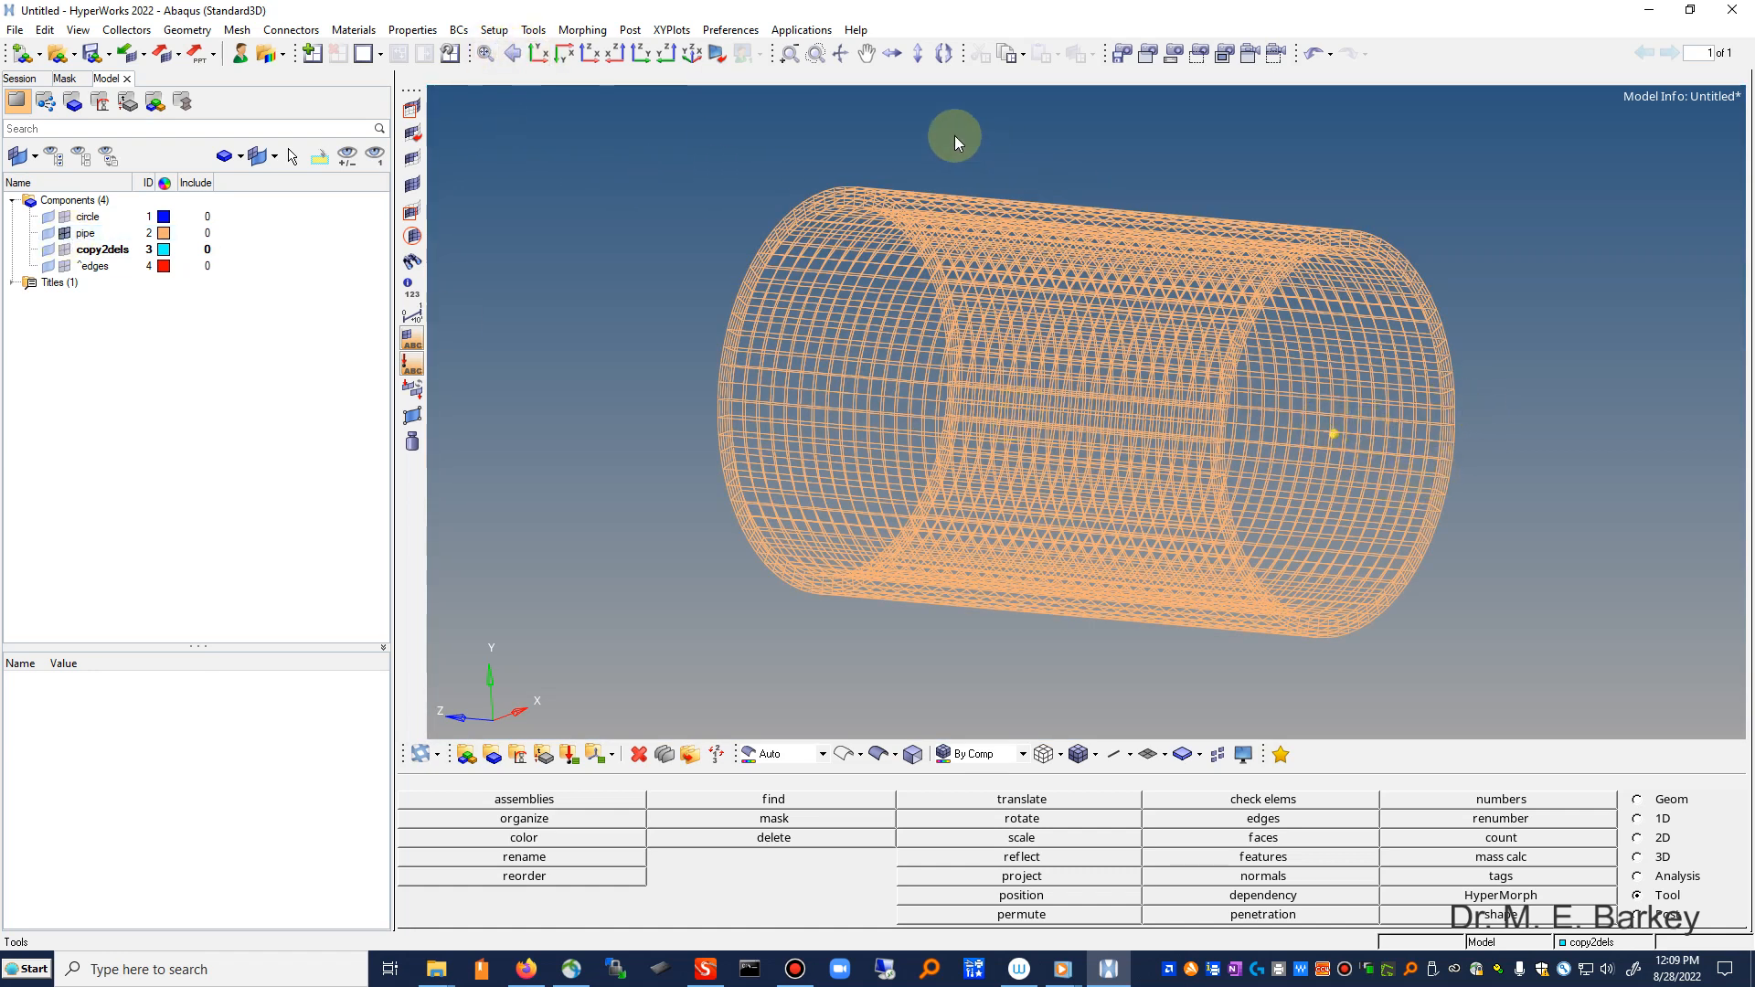
left_click(799, 58)
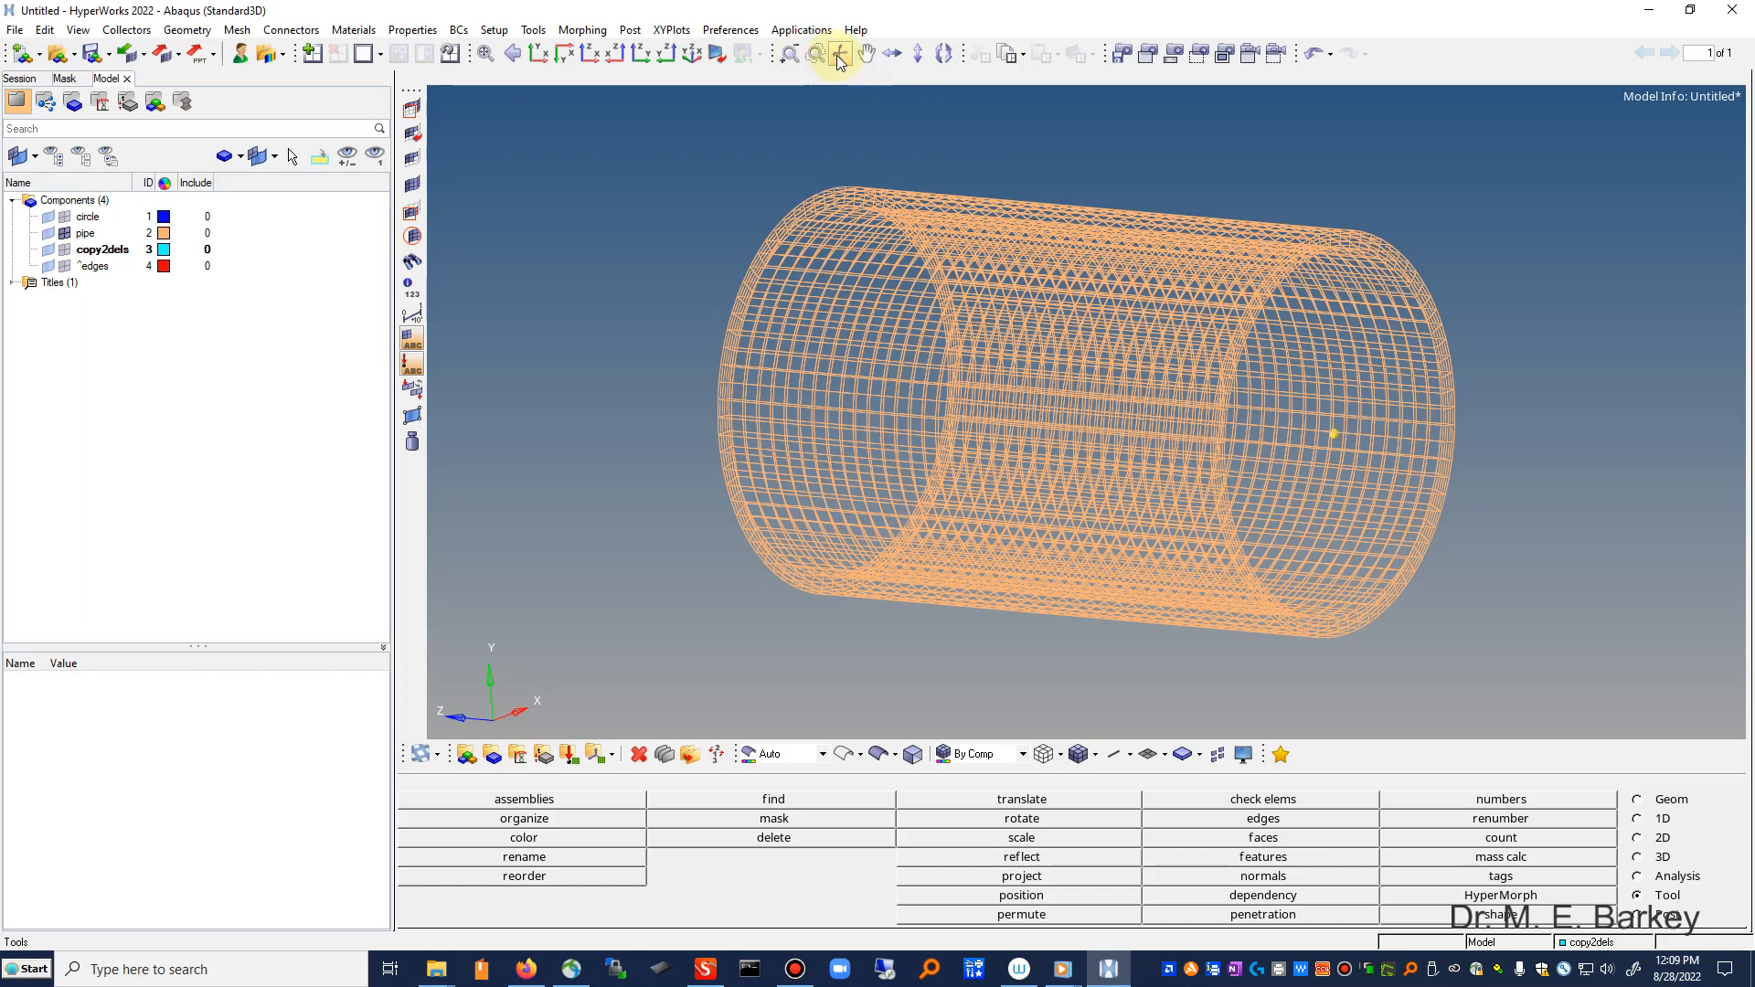
left_click(838, 54)
left_click_drag(1457, 443, 926, 402)
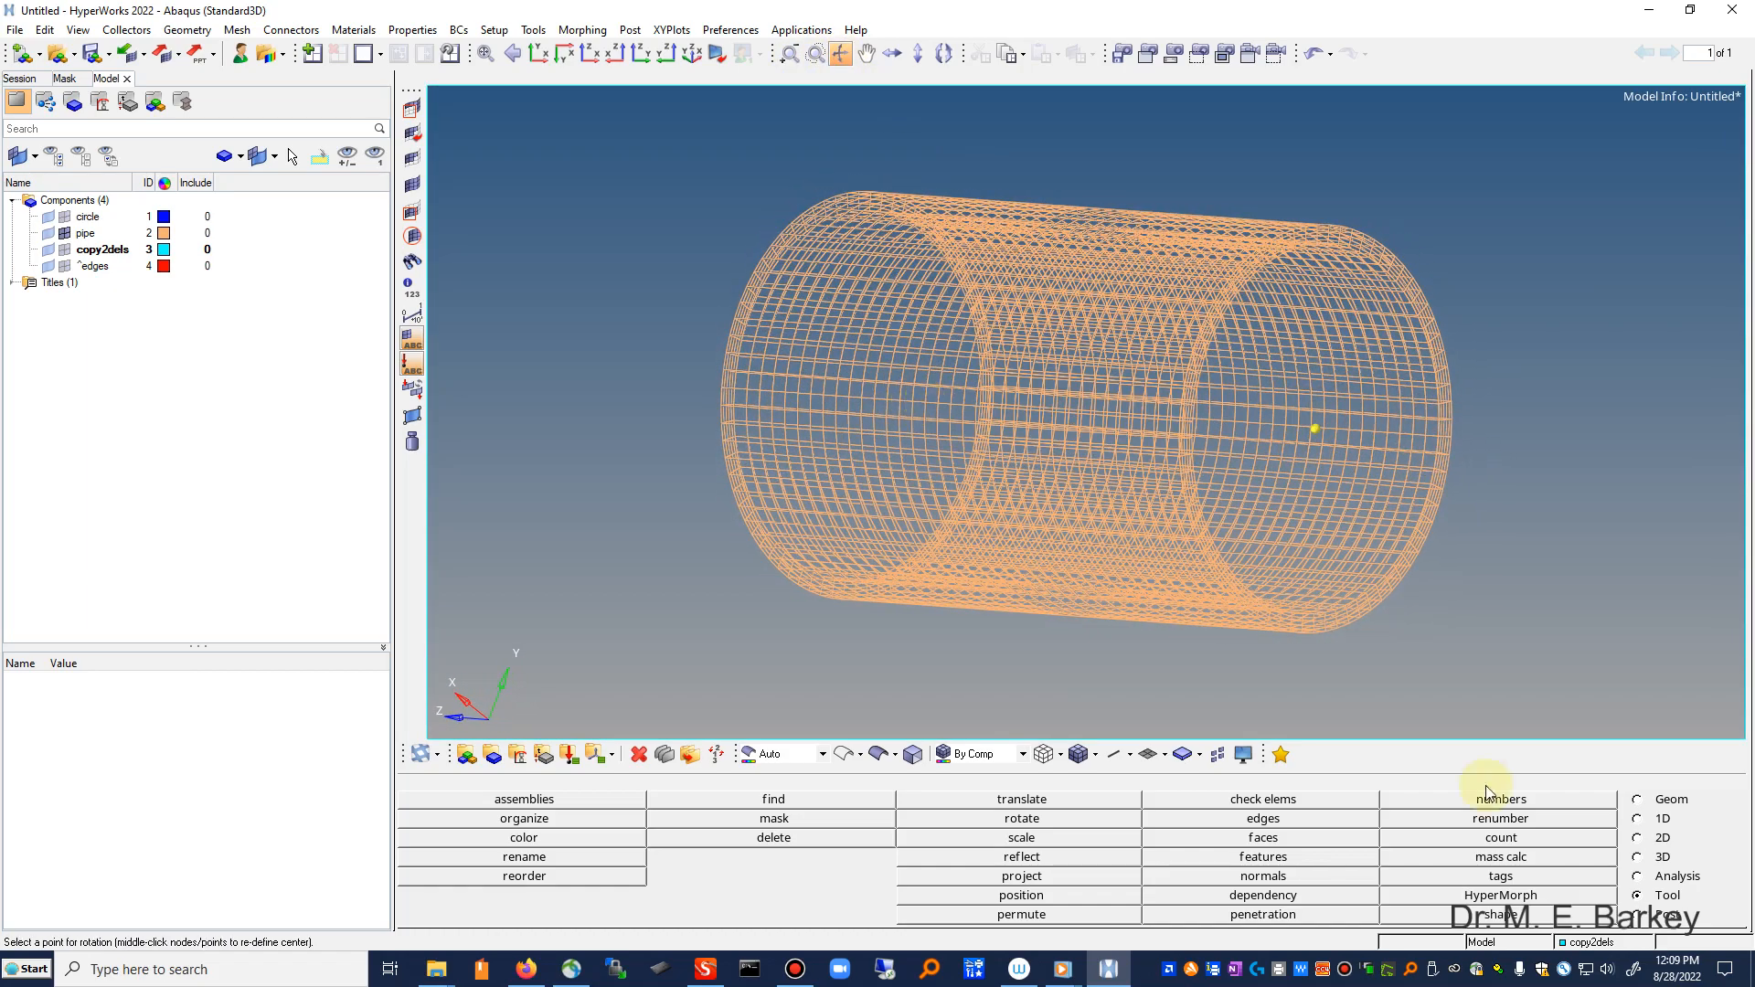
Step: Clear all temporary nodes from the model
left_click(1637, 801)
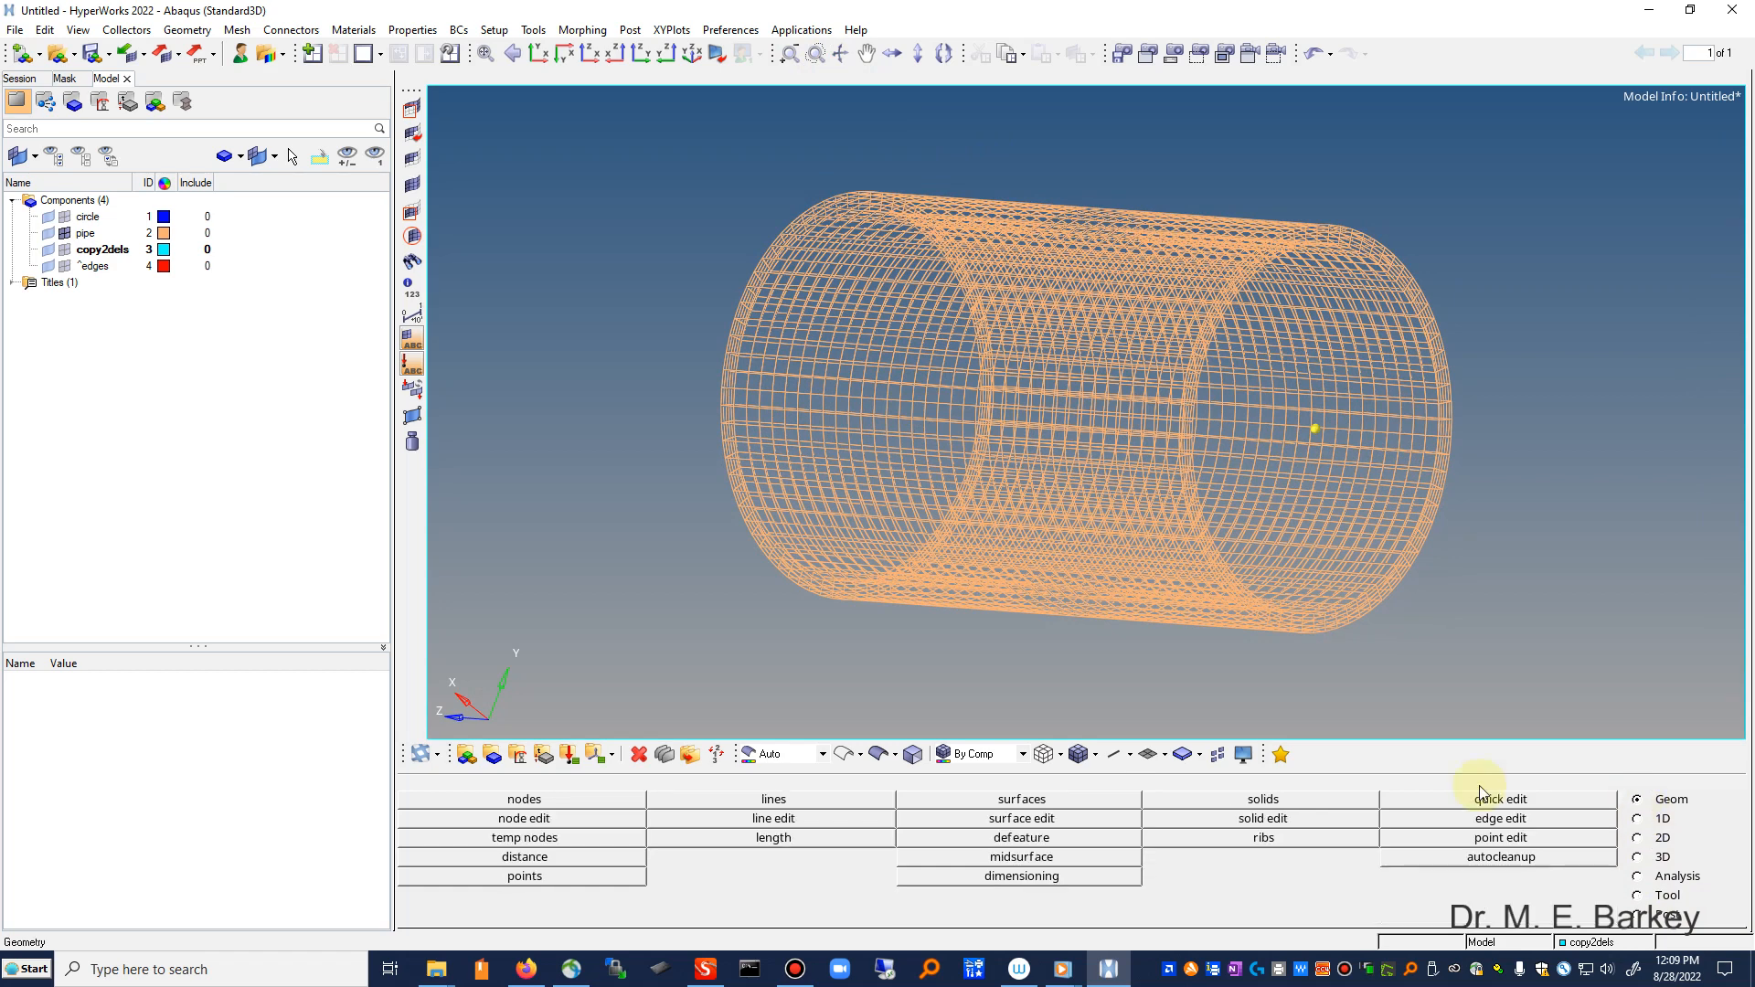
left_click(542, 838)
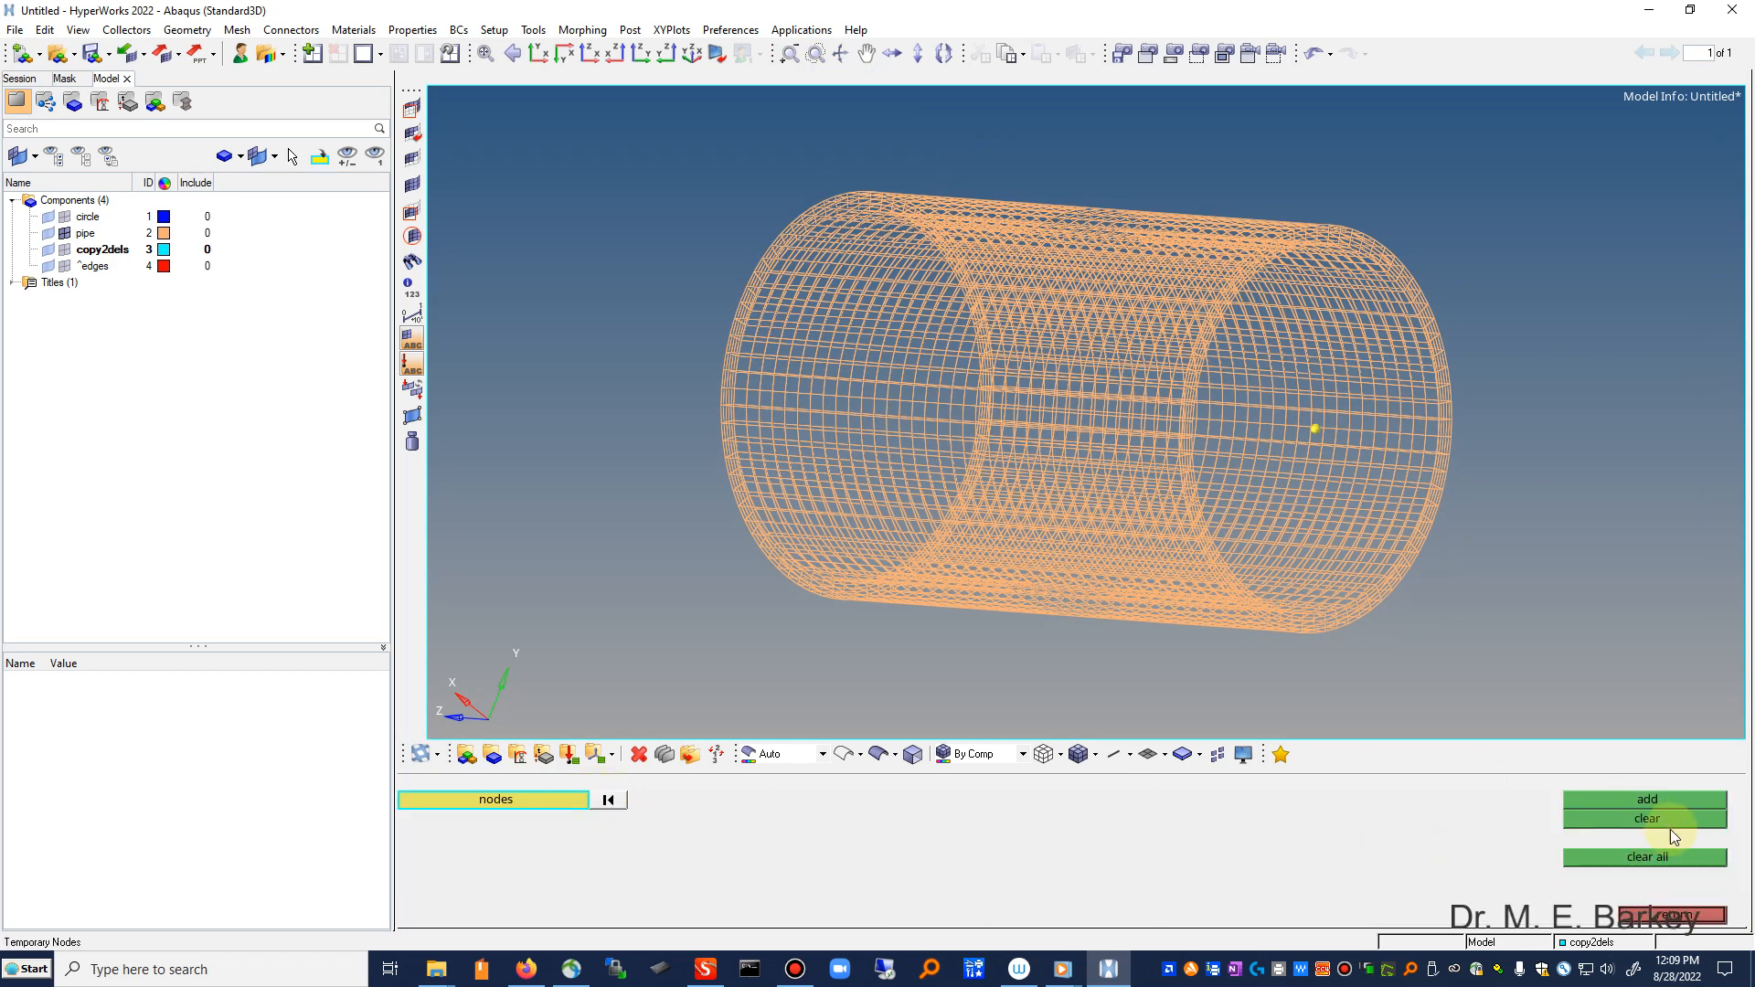
left_click(1654, 853)
left_click(1673, 915)
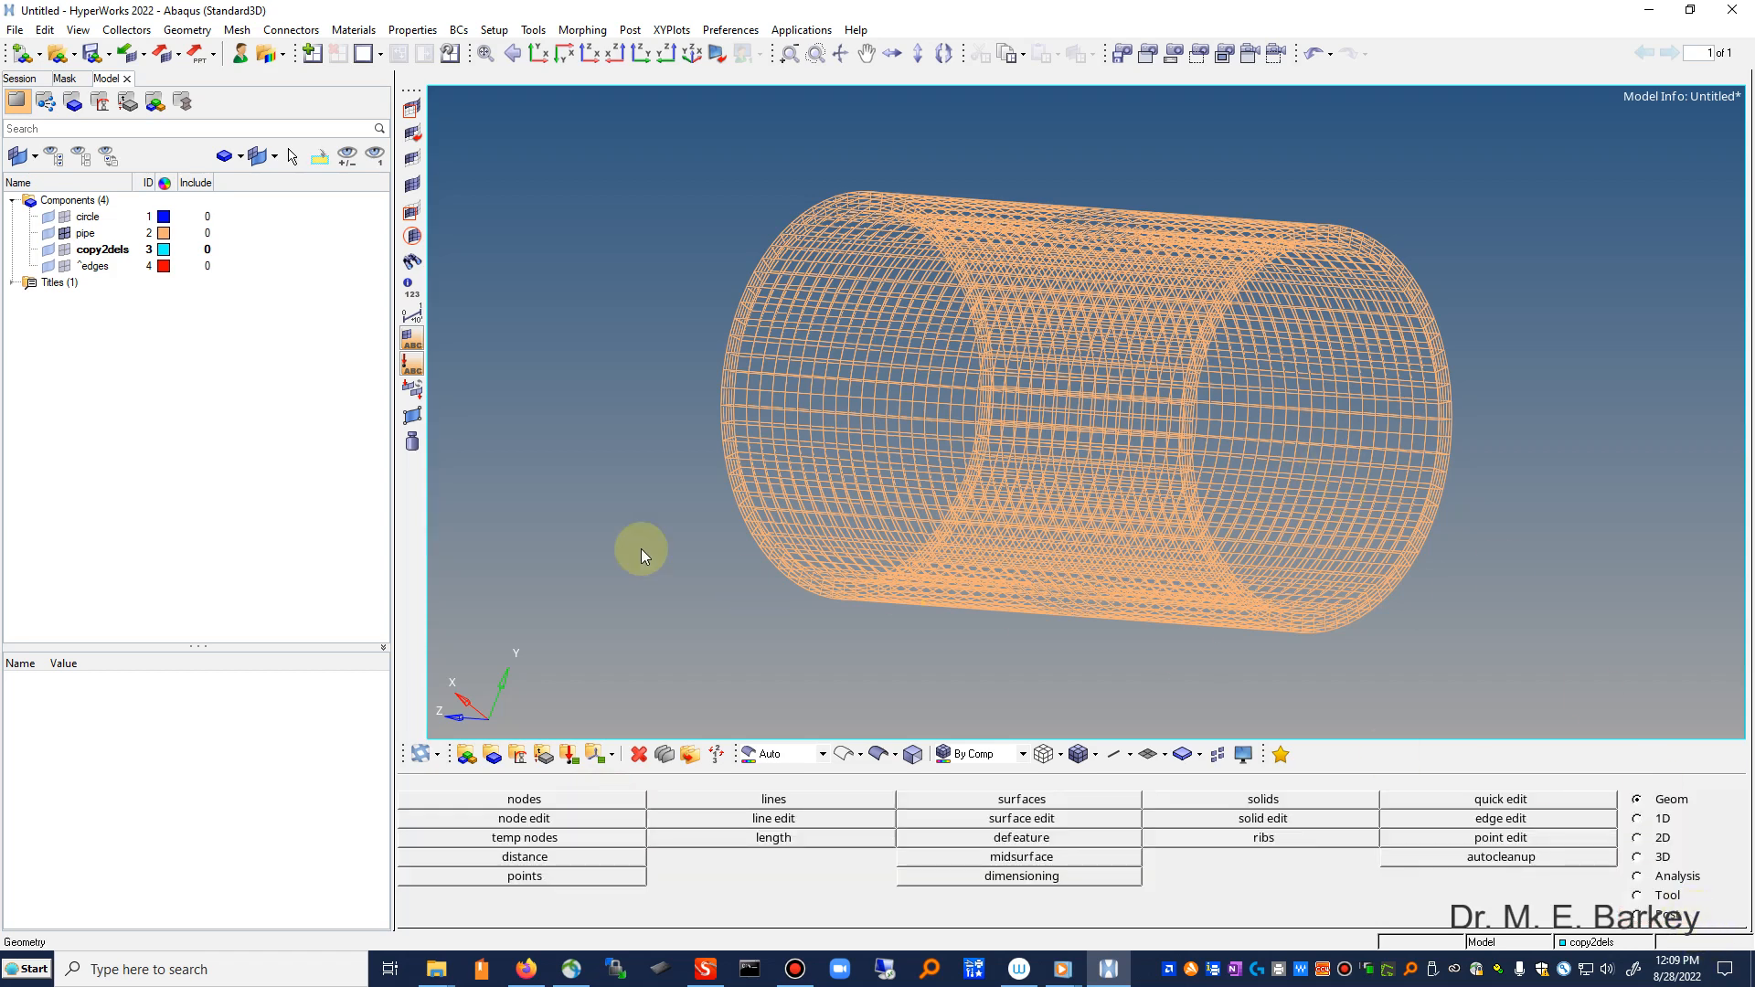
Step: Save the model as the HyperMesh binary file 220828-pipe-HM-v2 in the AEM 535 folder
left_click(17, 31)
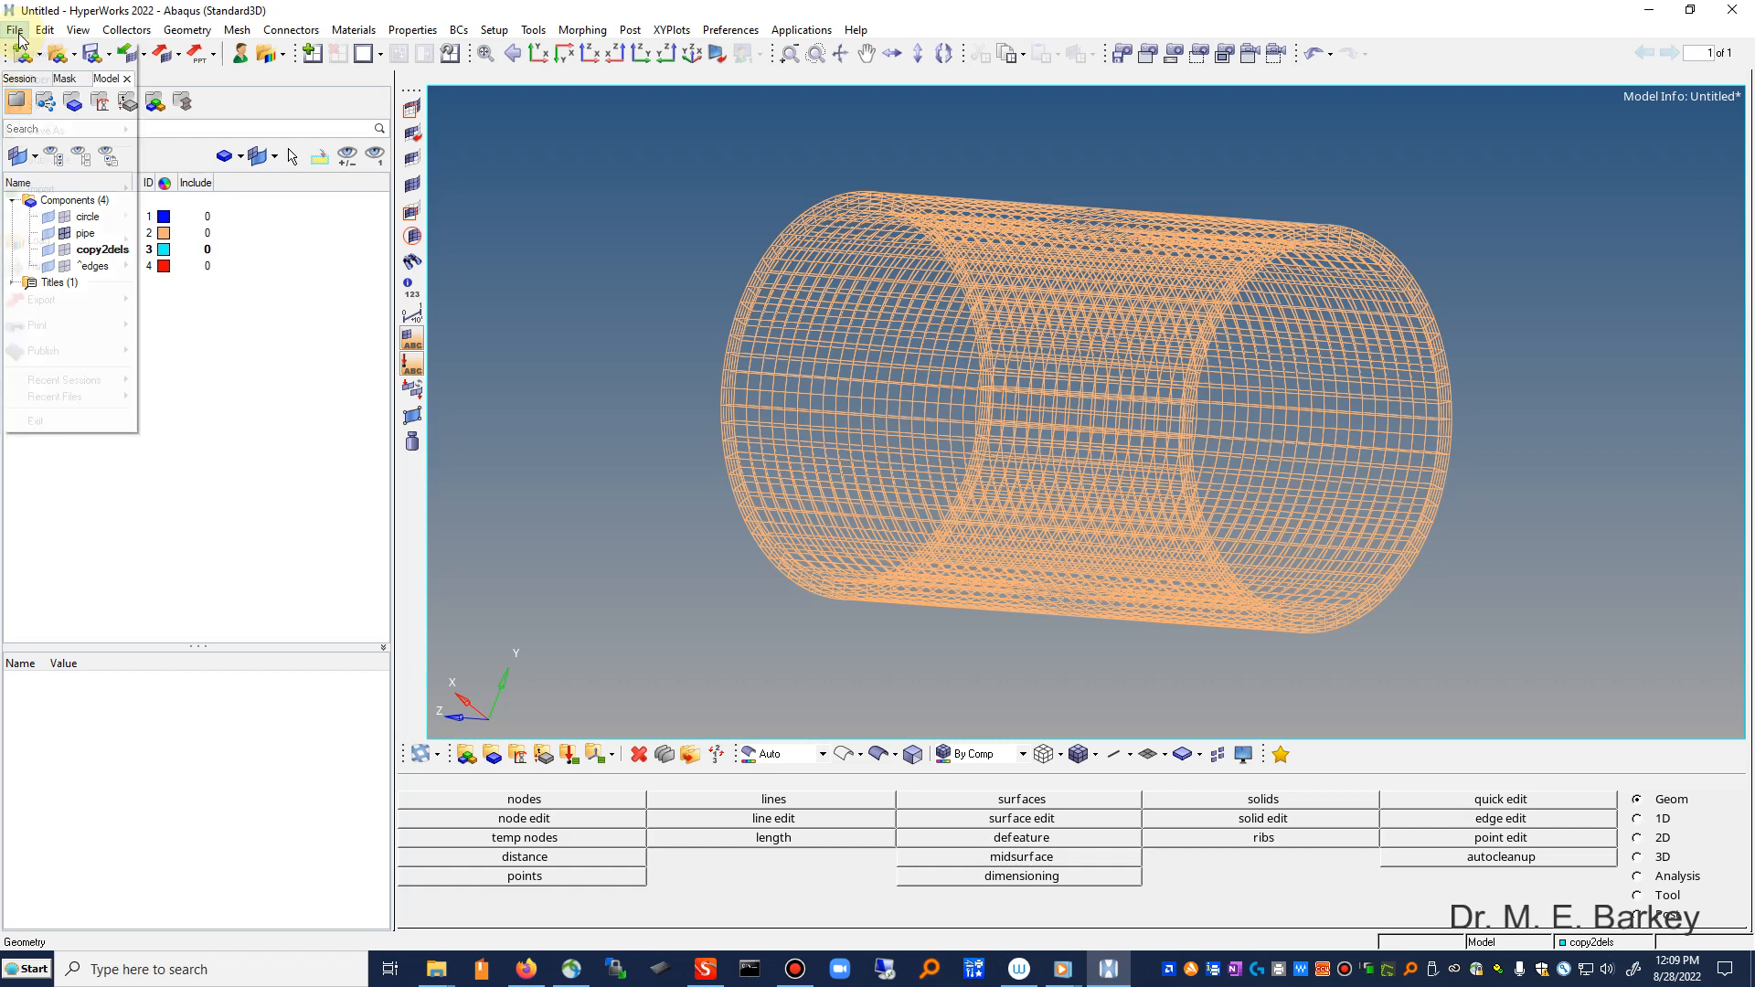
mouse_move(38, 110)
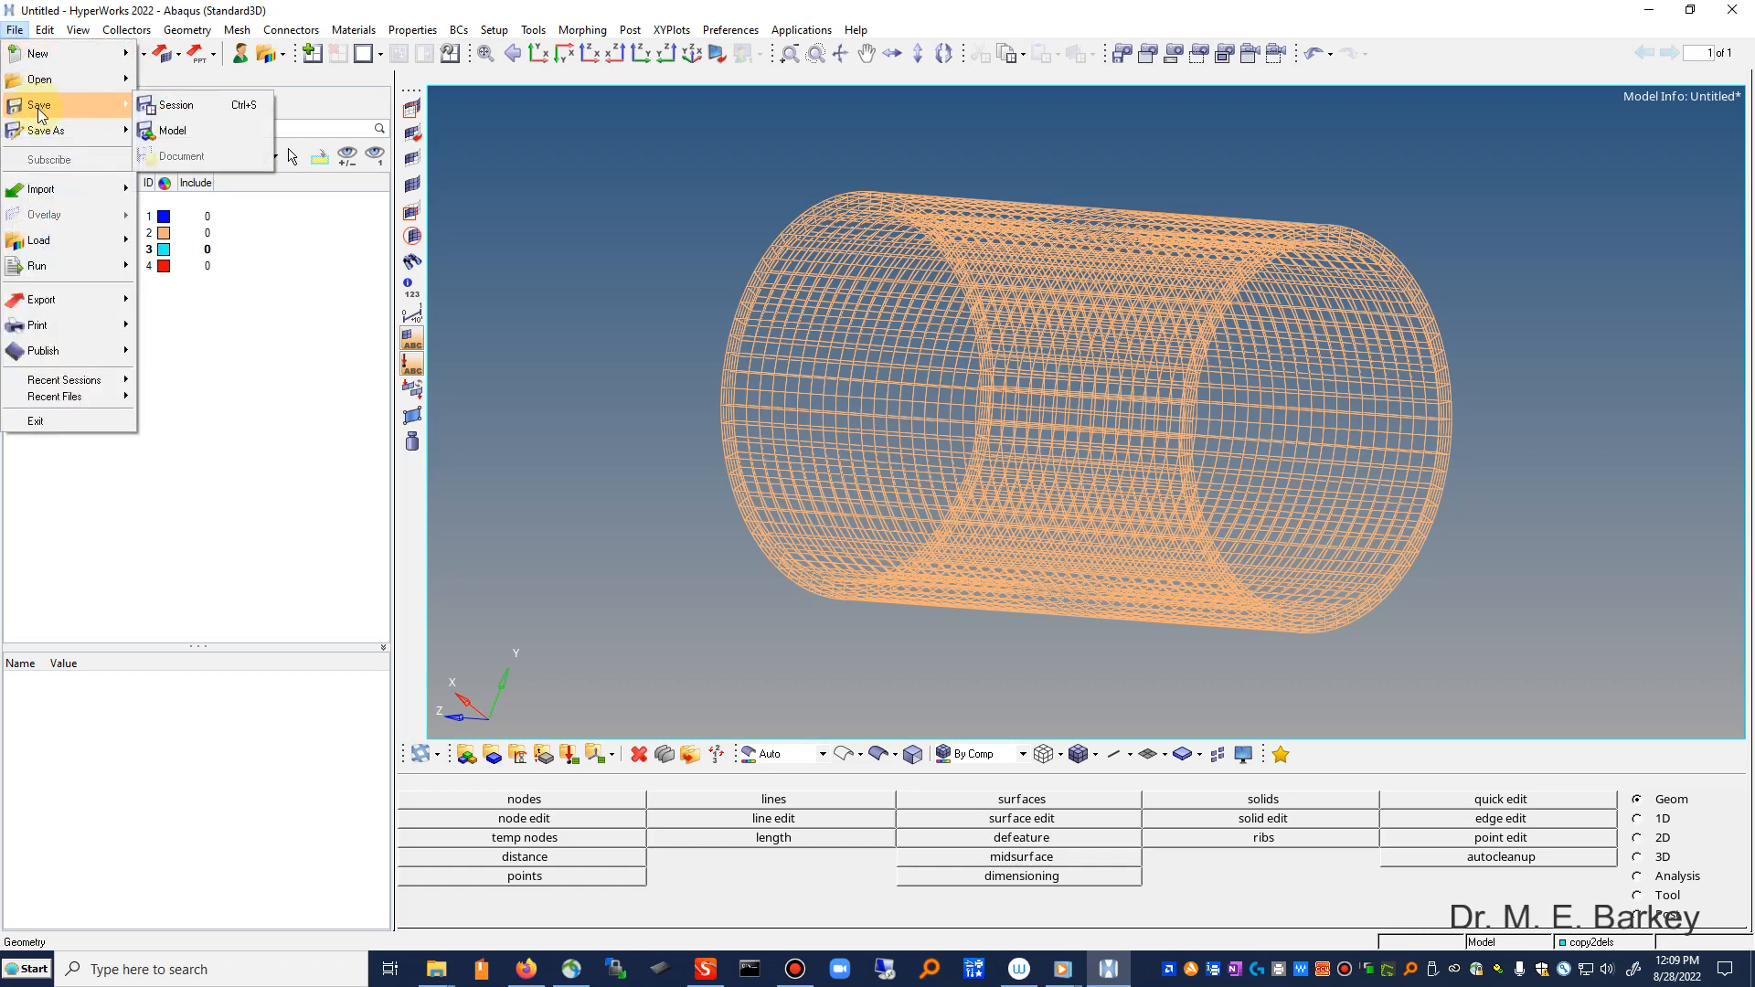
left_click(168, 134)
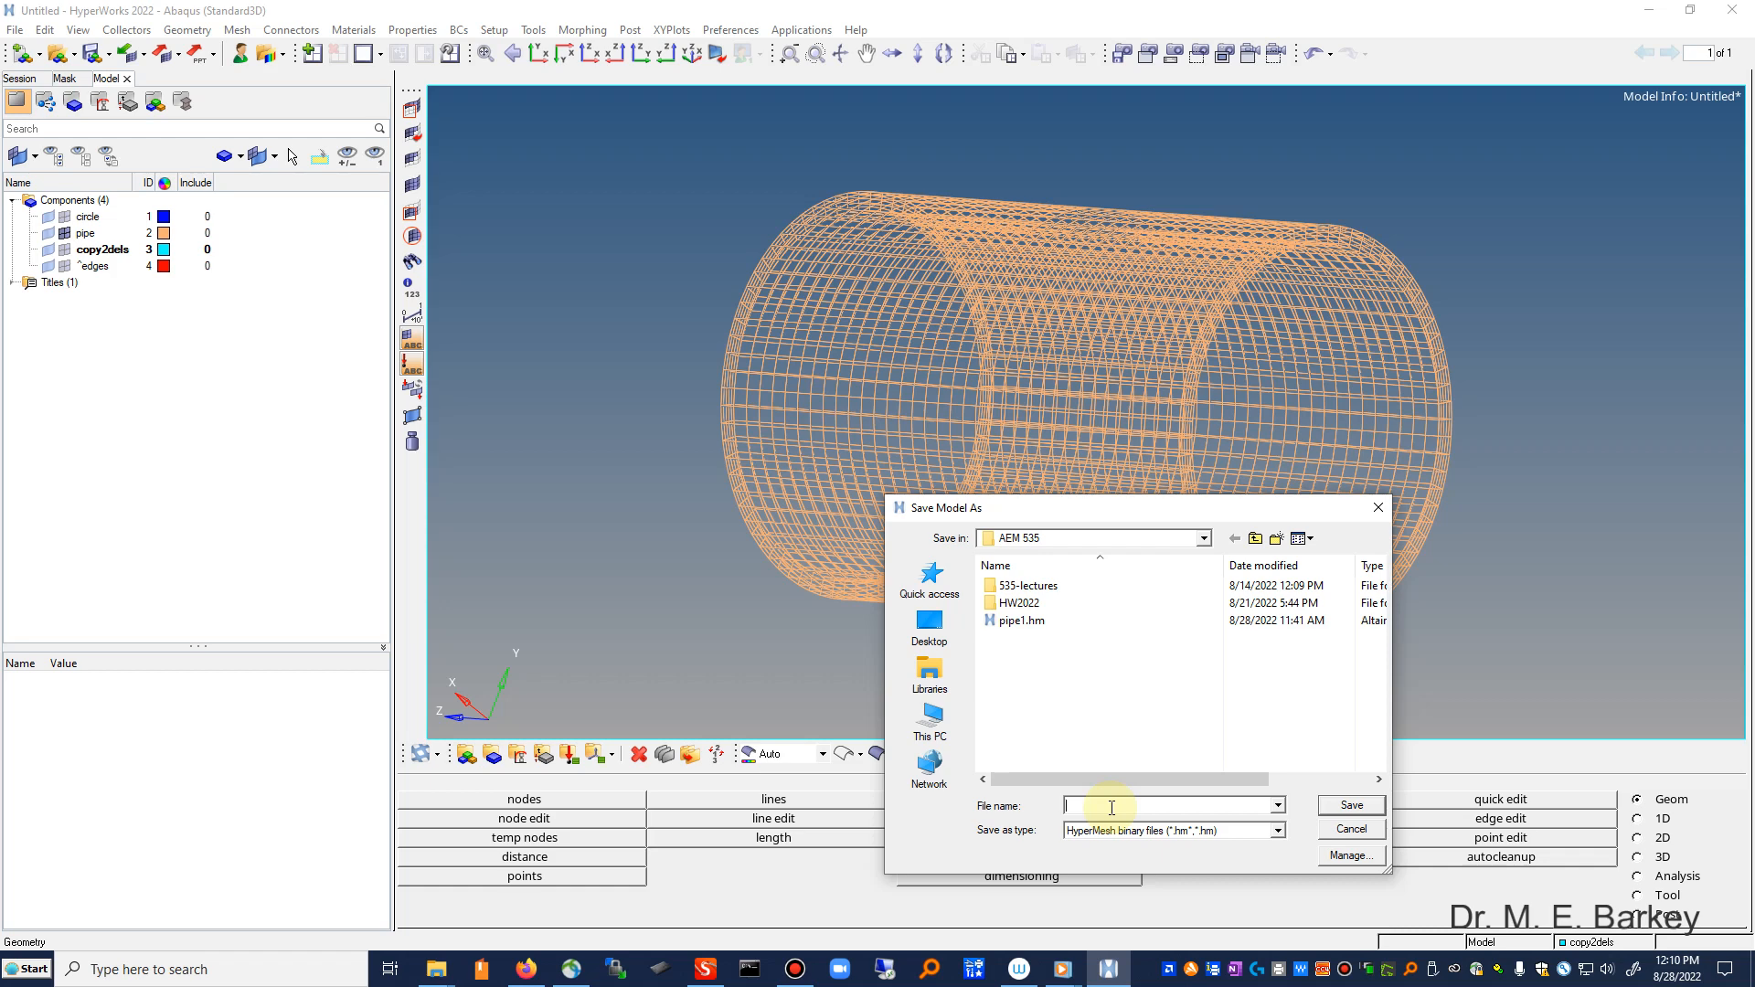
type("22")
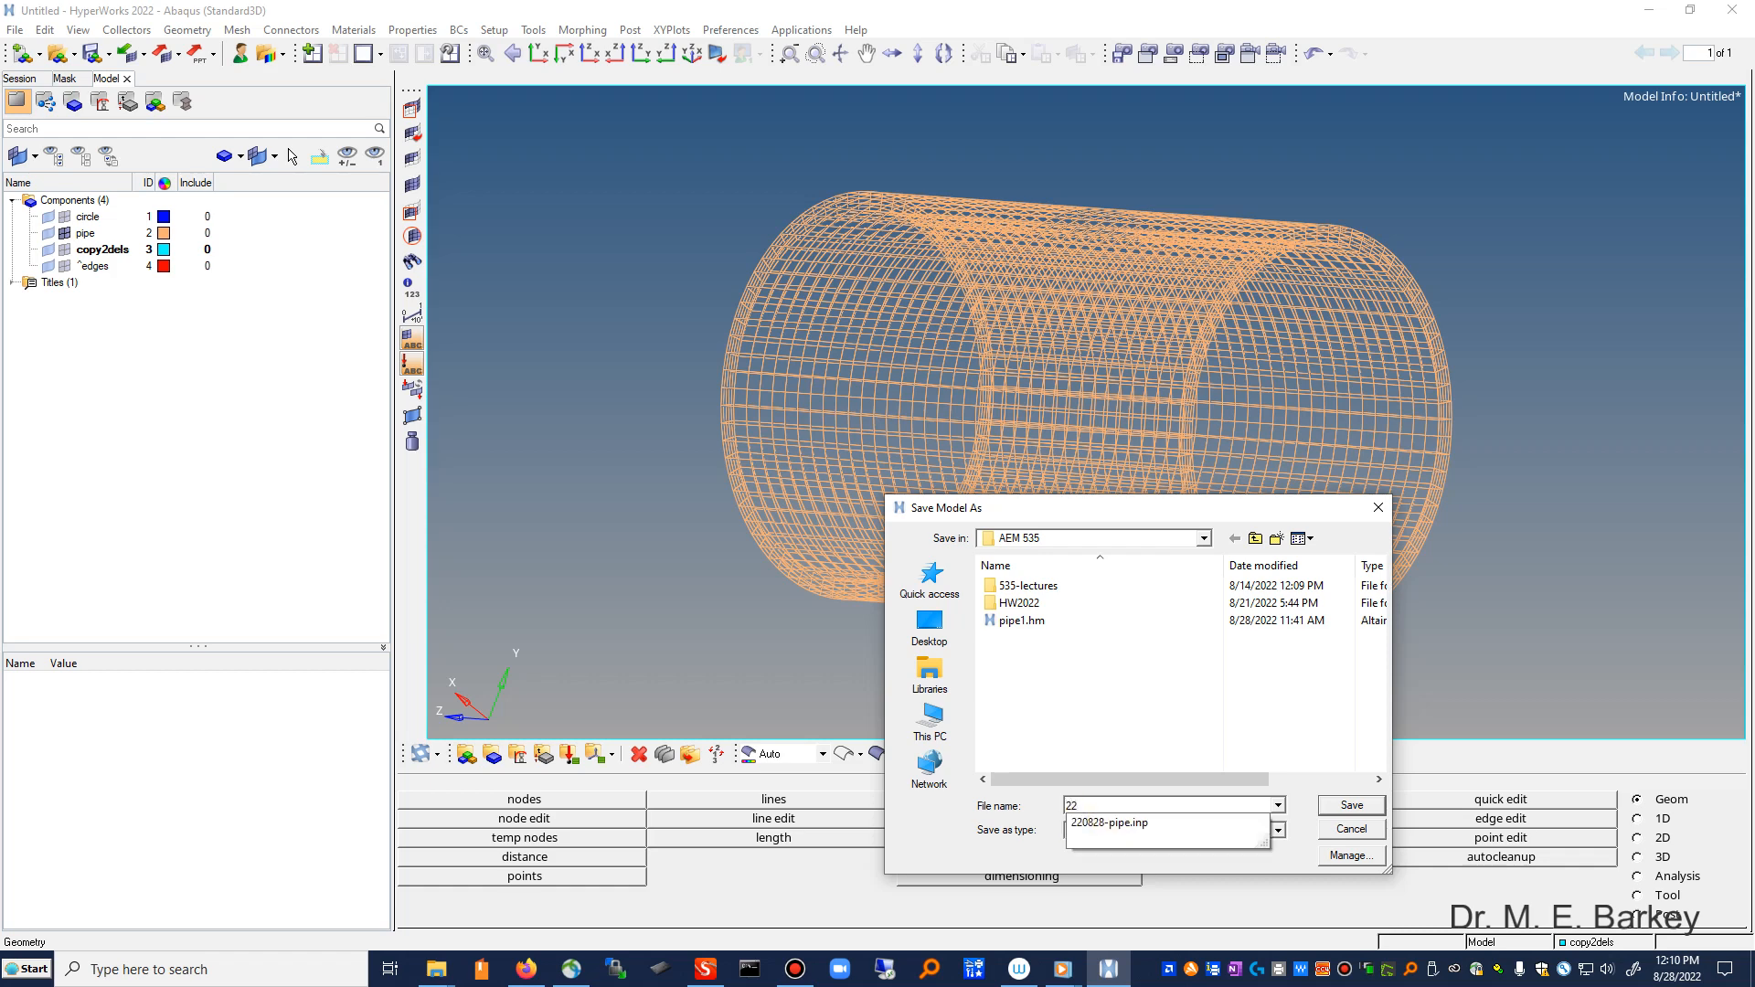
type("0827")
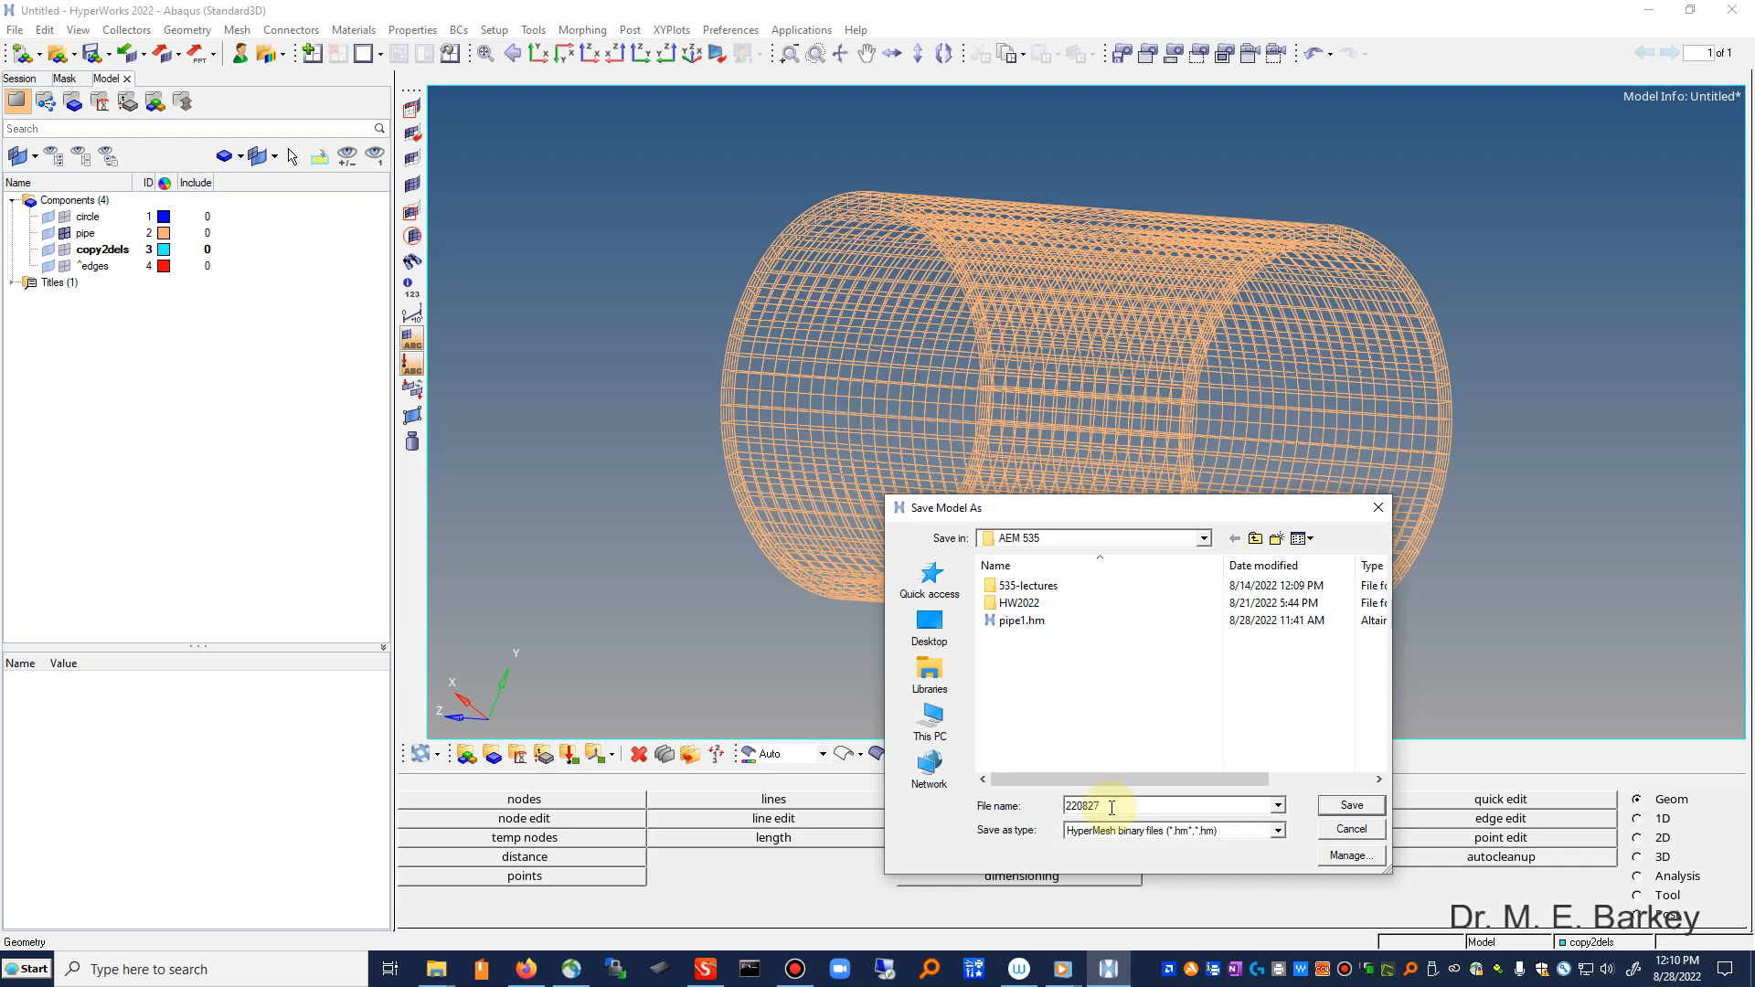
key("BackSpace")
type("8")
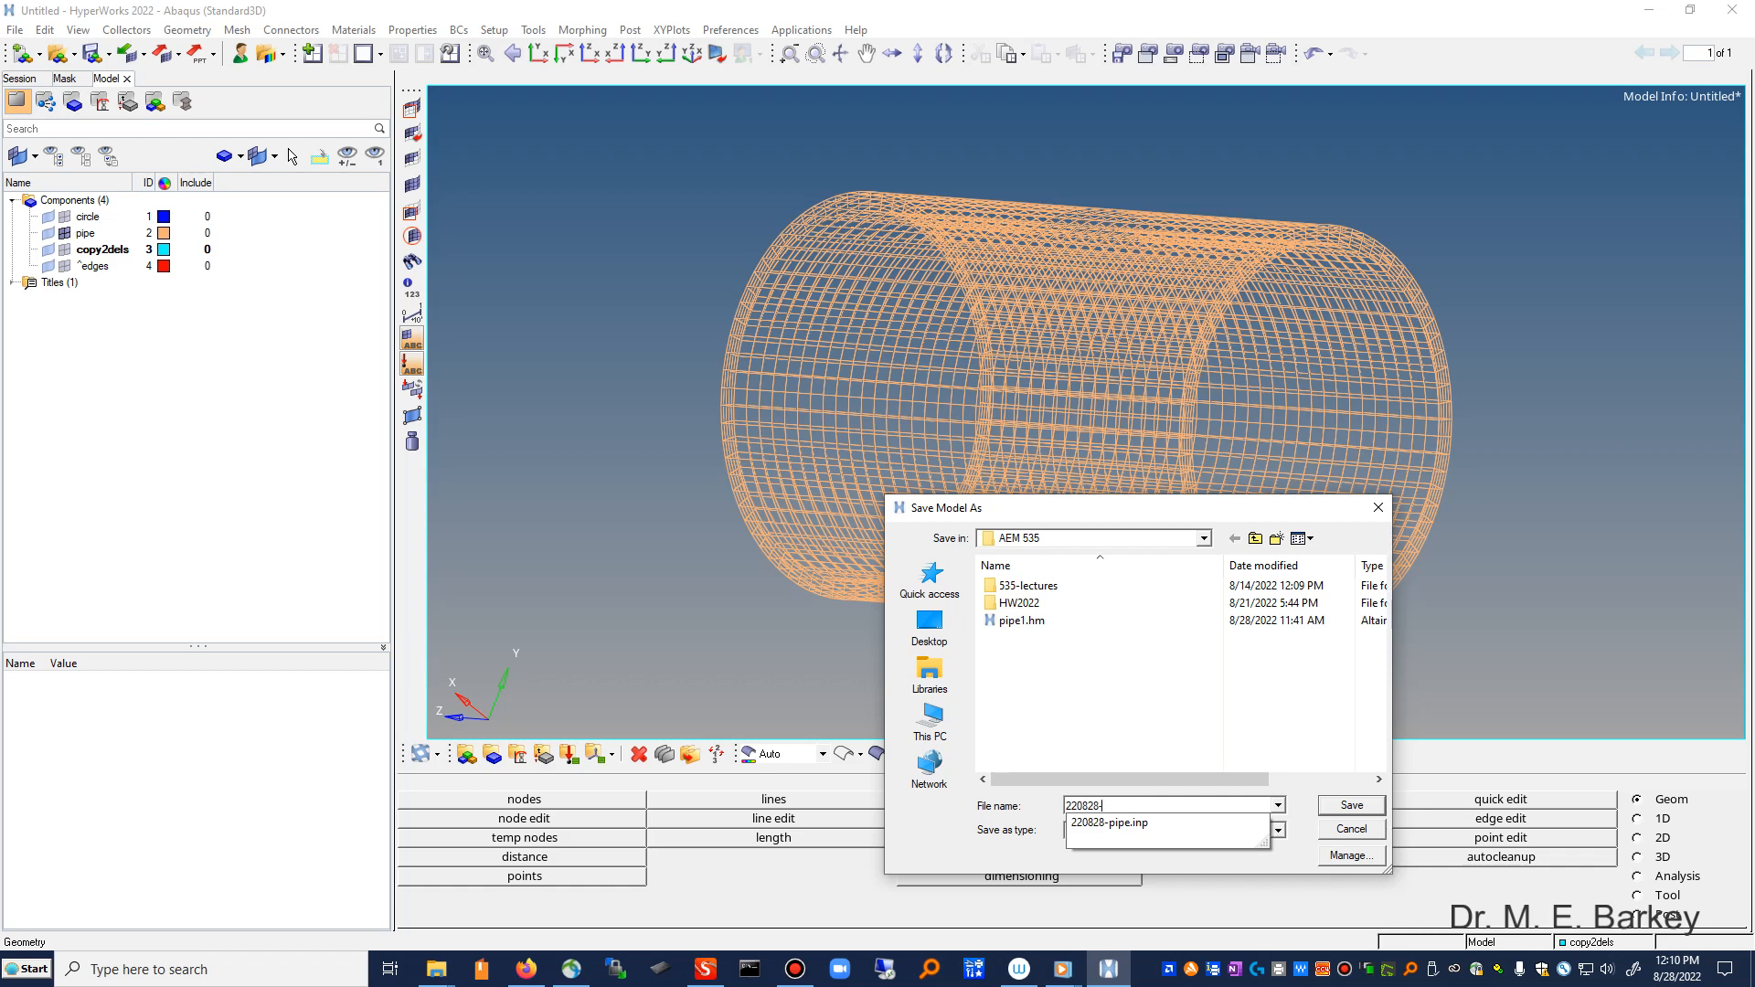
type("-pipe-1")
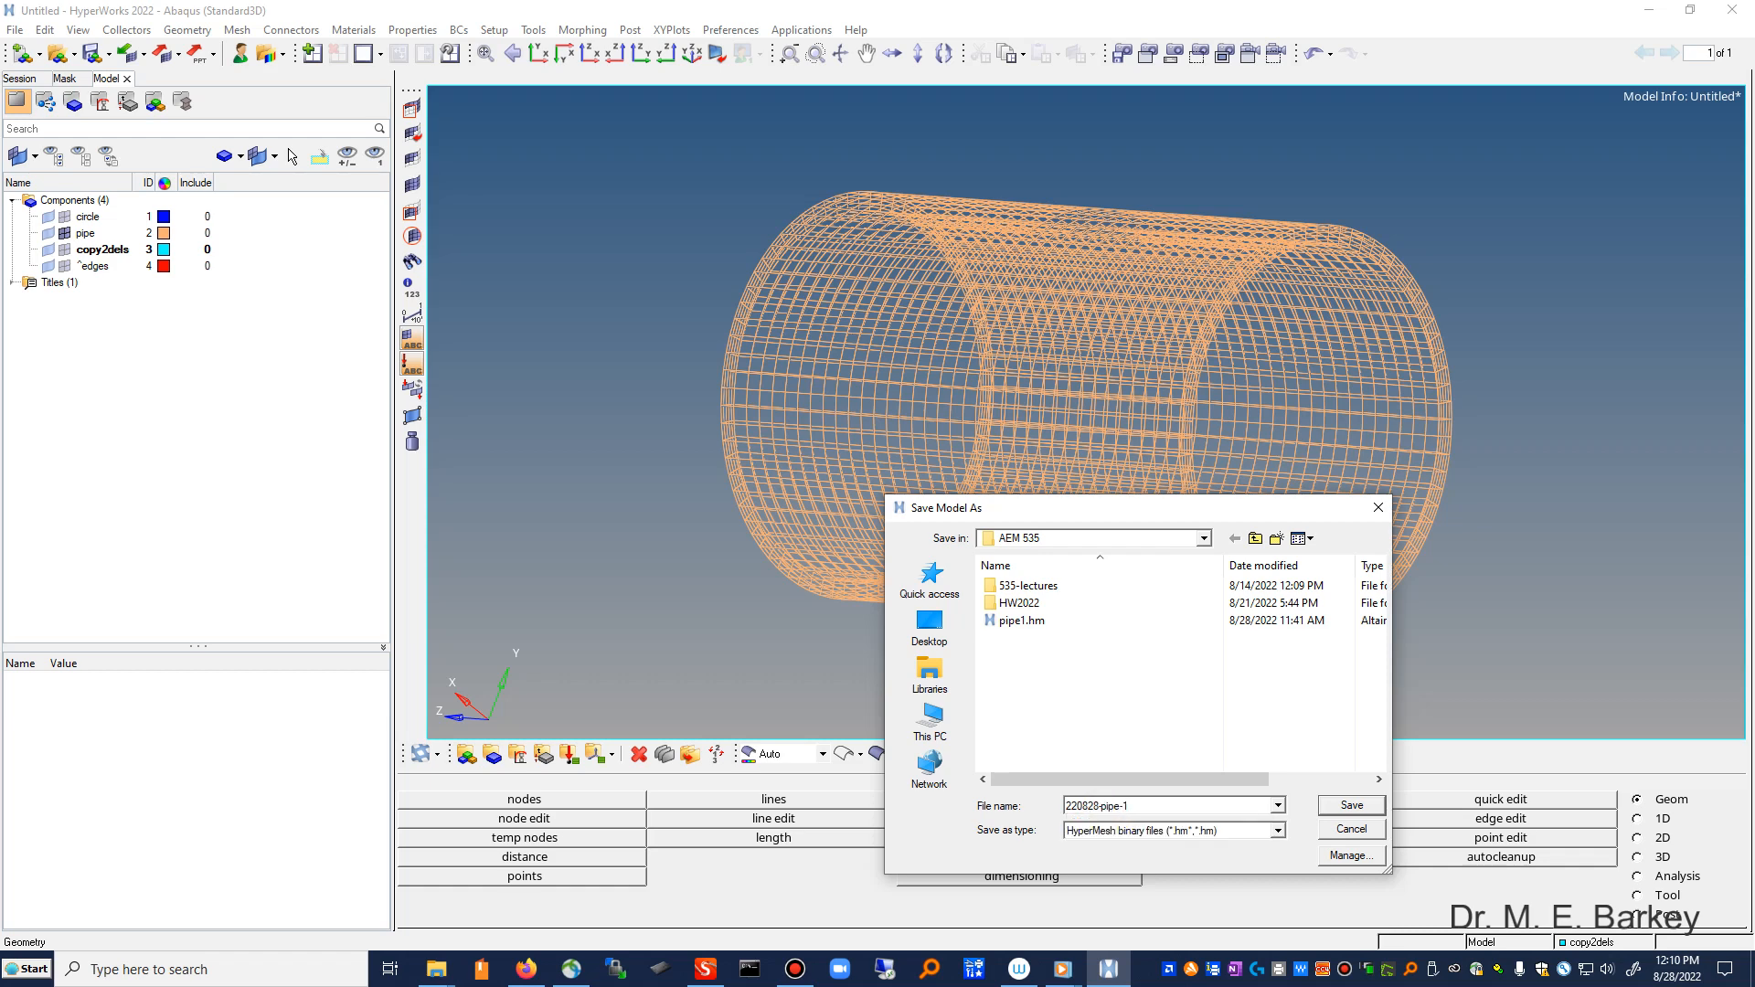
type("HM")
left_click(1135, 807)
key("BackSpace")
key("BackSpace")
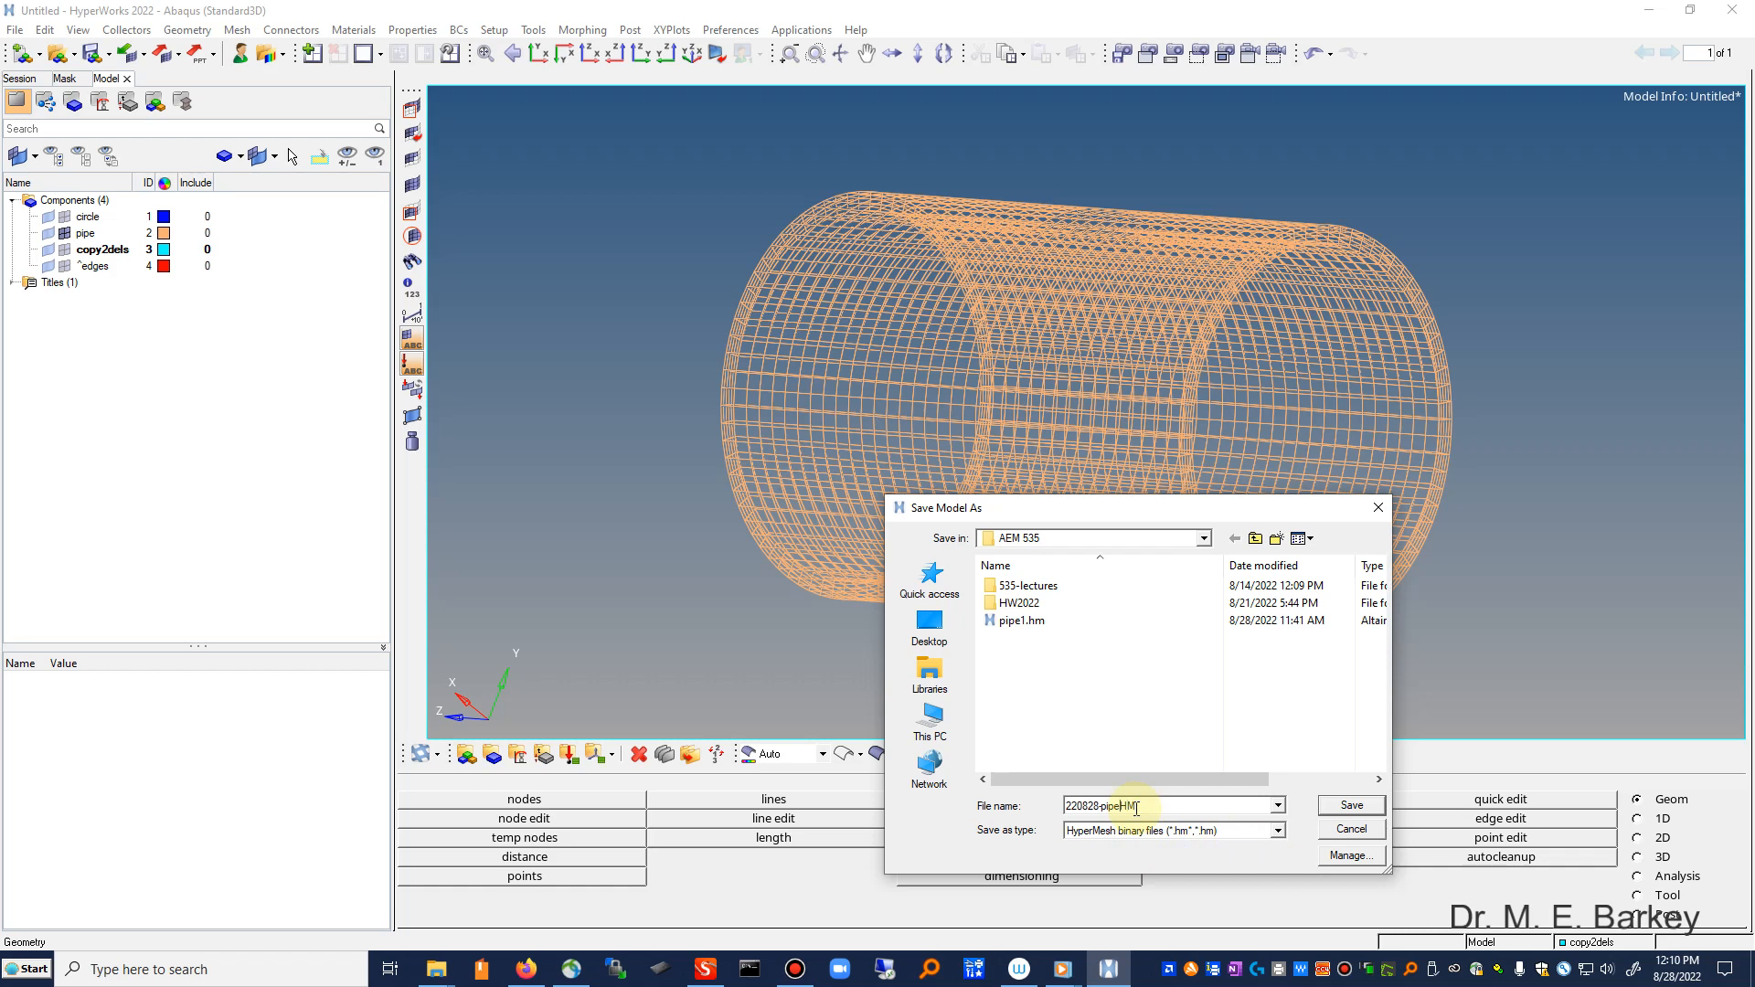
type("-HM-v2")
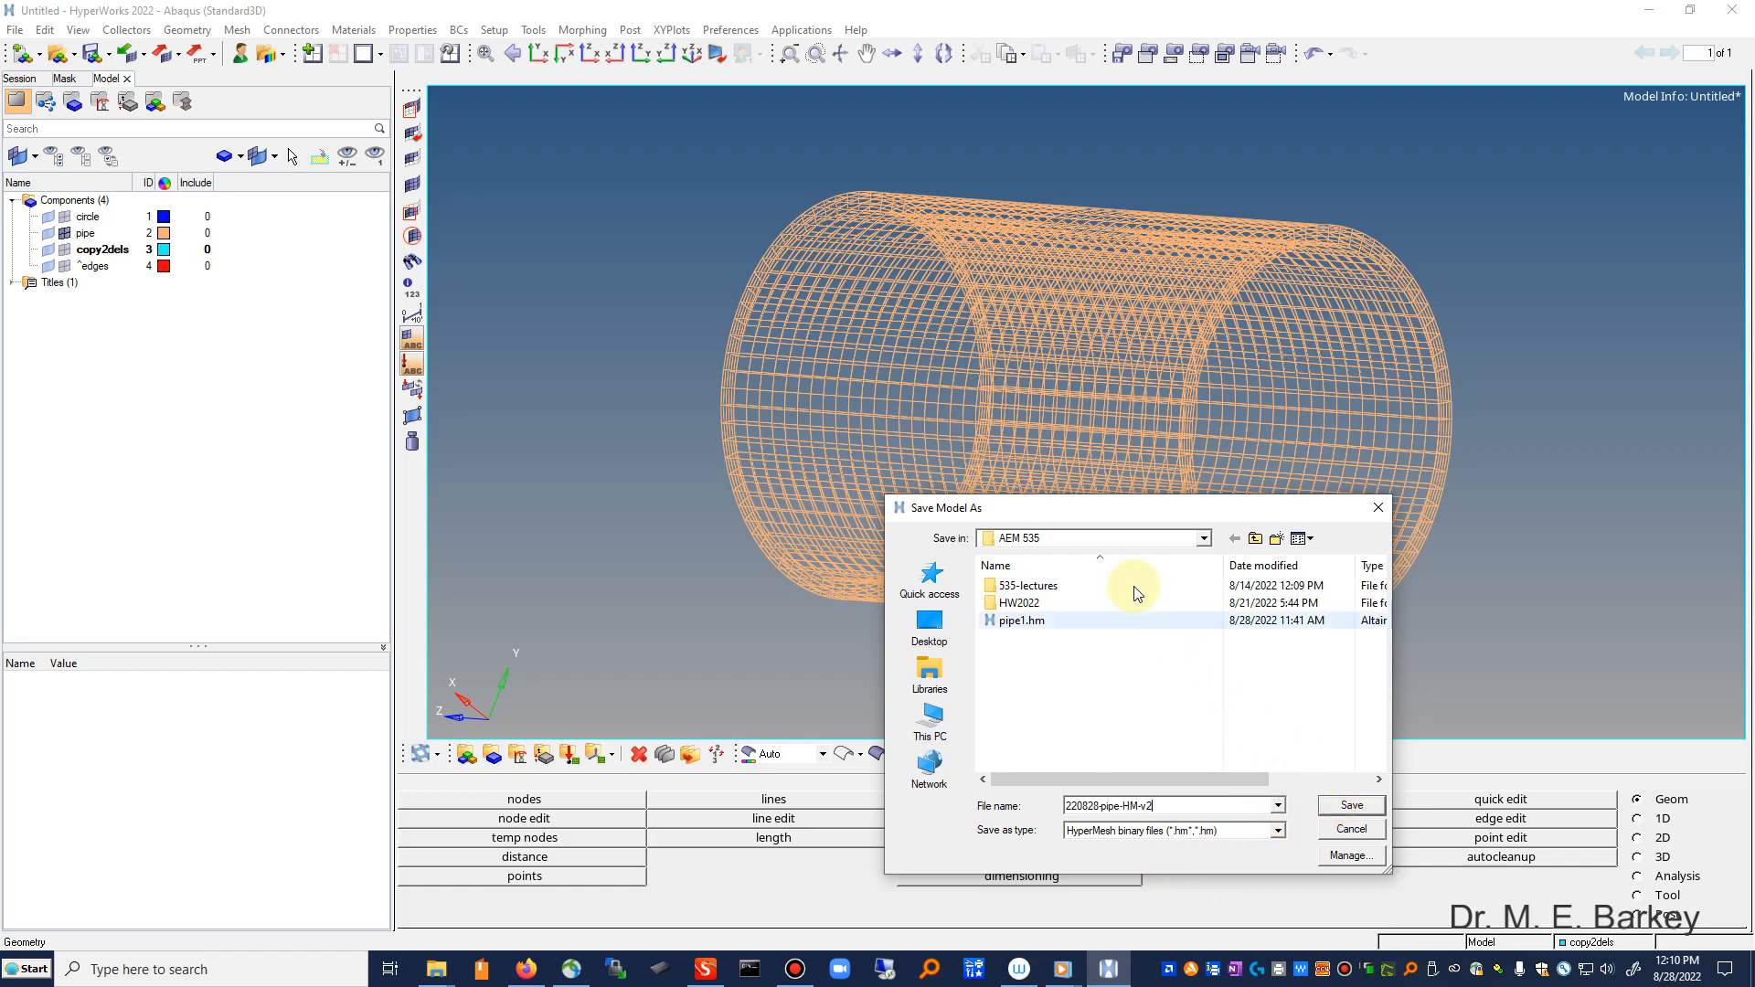
left_click(1362, 810)
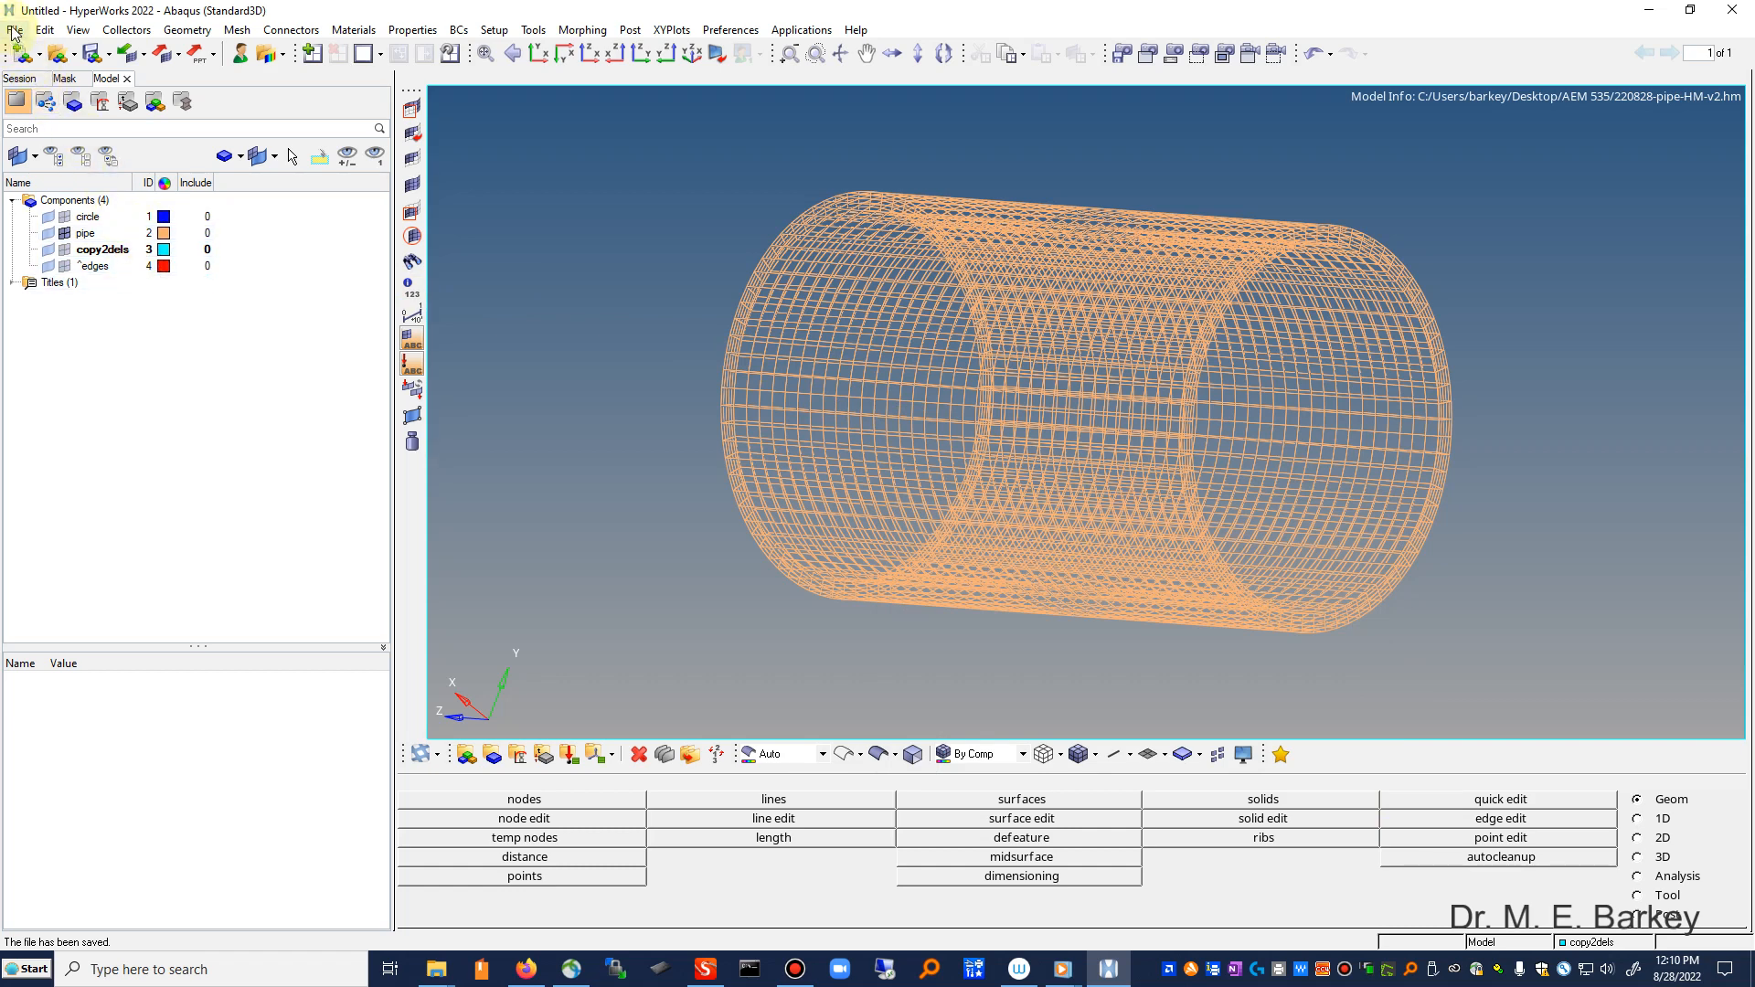
Step: Display the elements of the copy2dels component together with the pipe elements
left_click(64, 235)
left_click(64, 235)
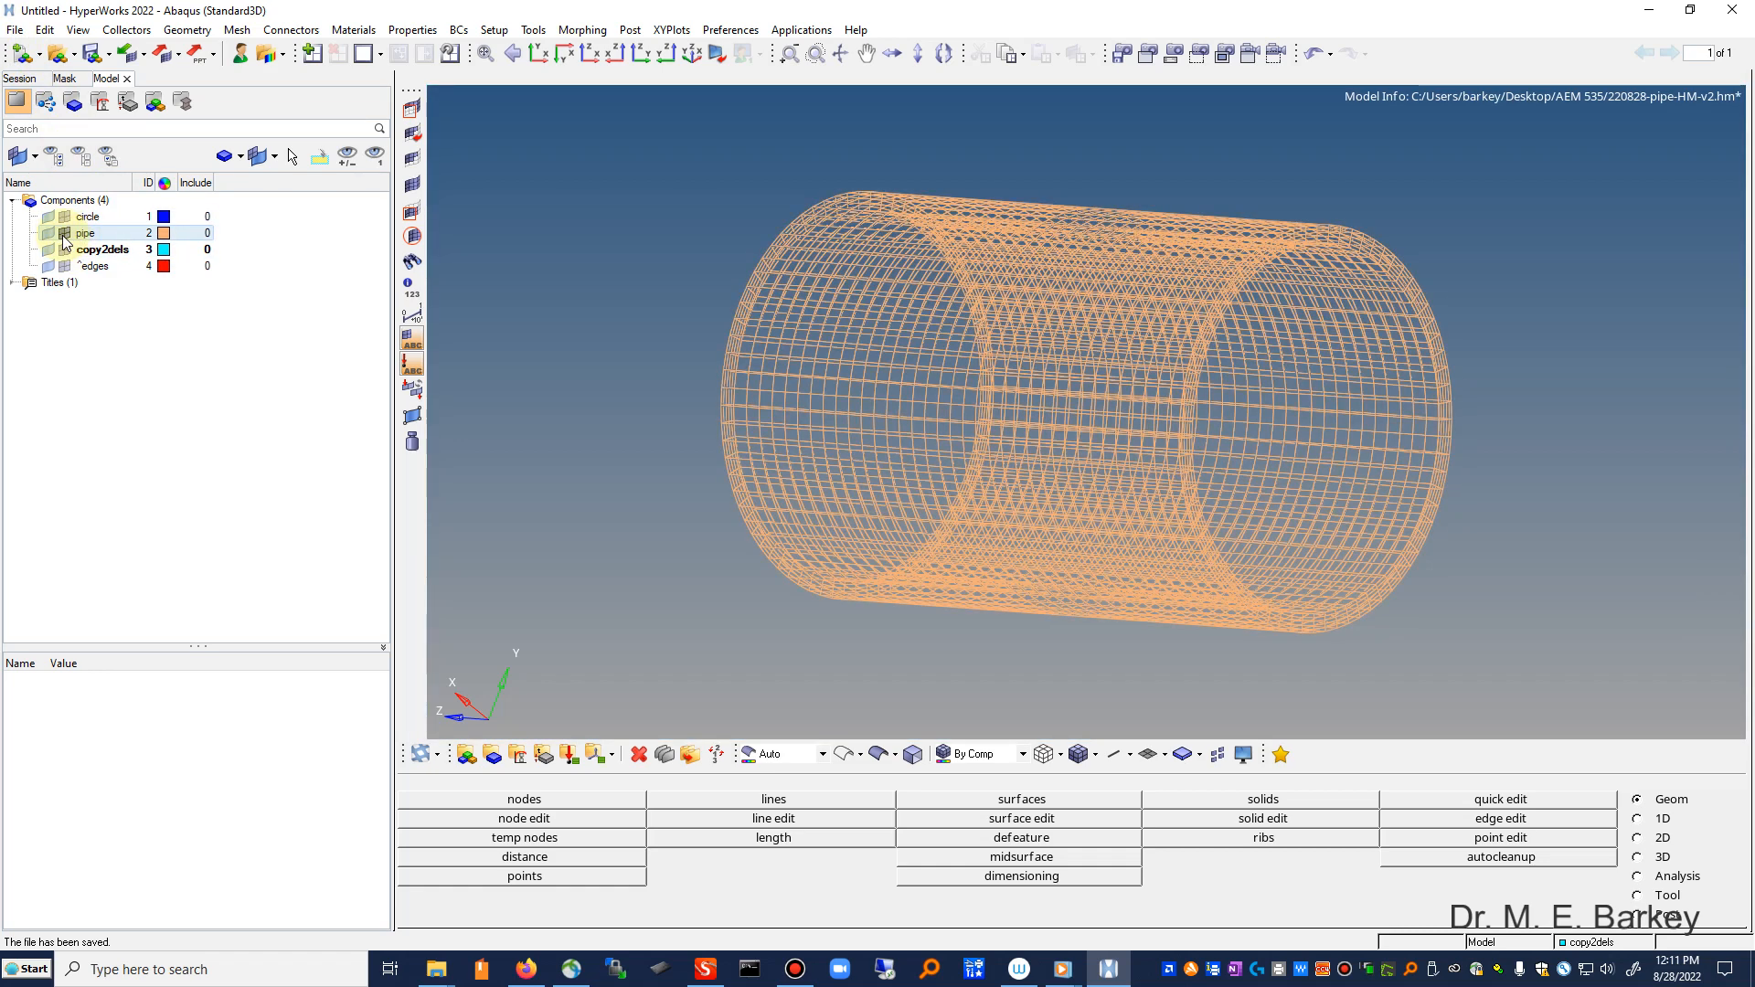
left_click(64, 250)
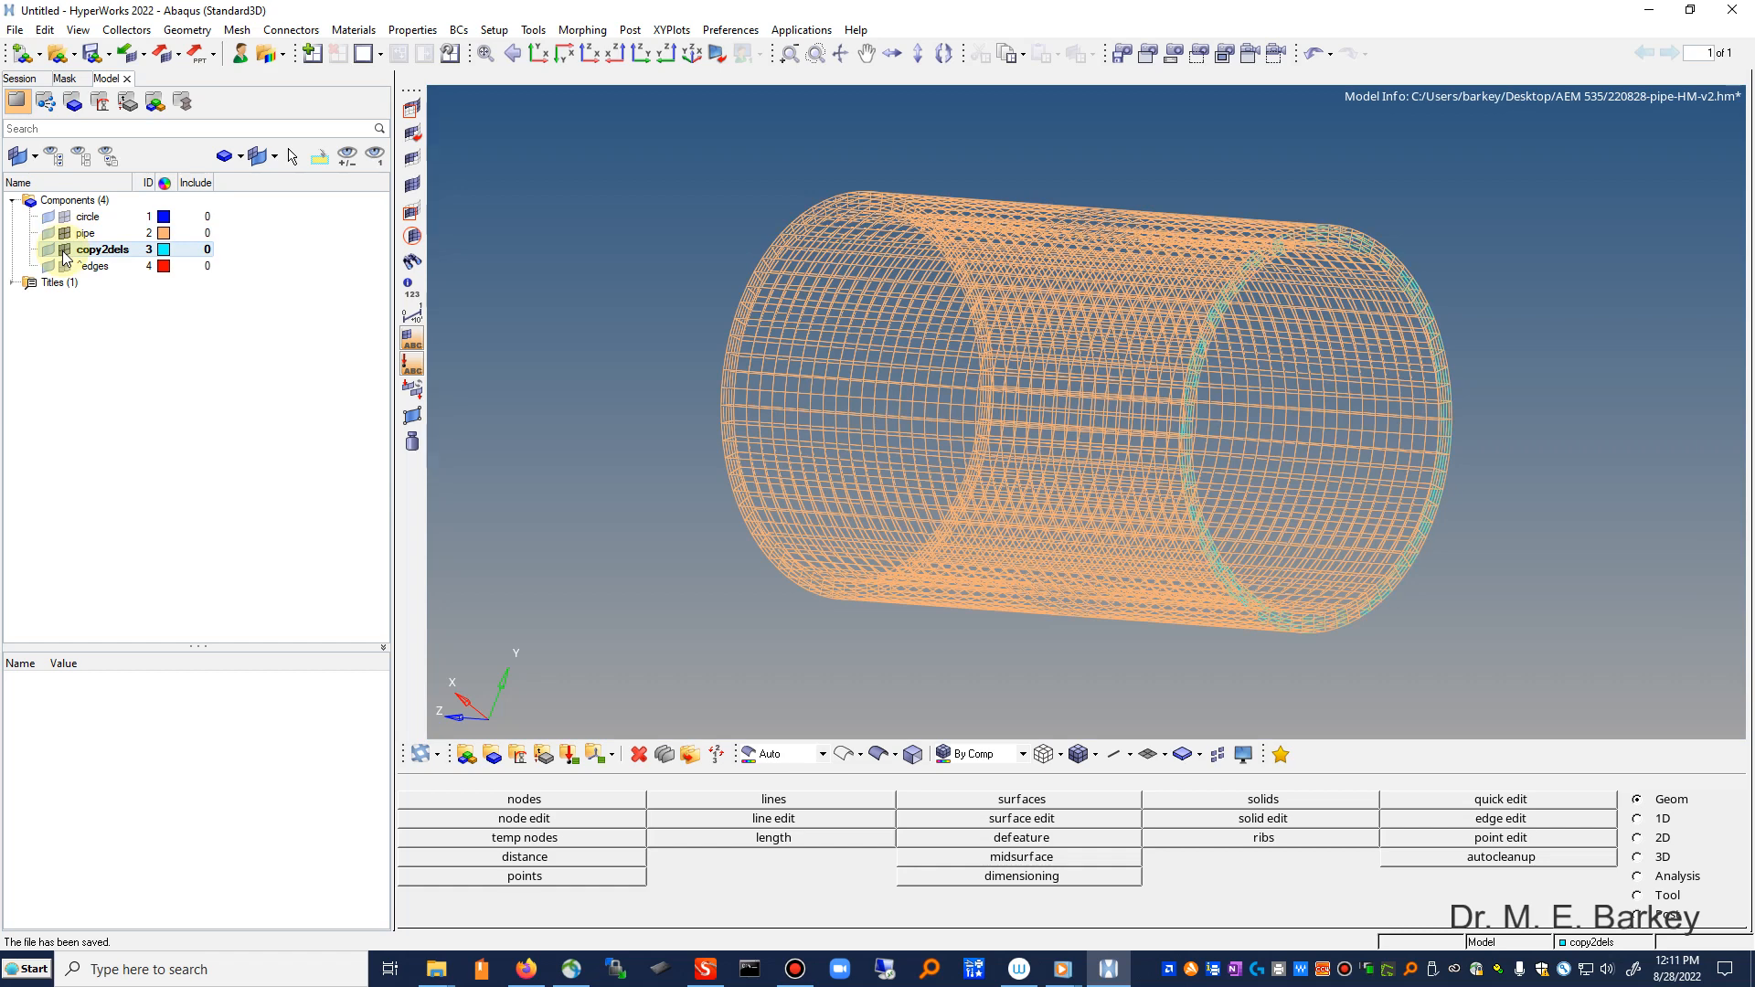
Step: Hide the elements of the copy2dels component, leaving only the pipe component's elements displayed
left_click(64, 250)
left_click(79, 251)
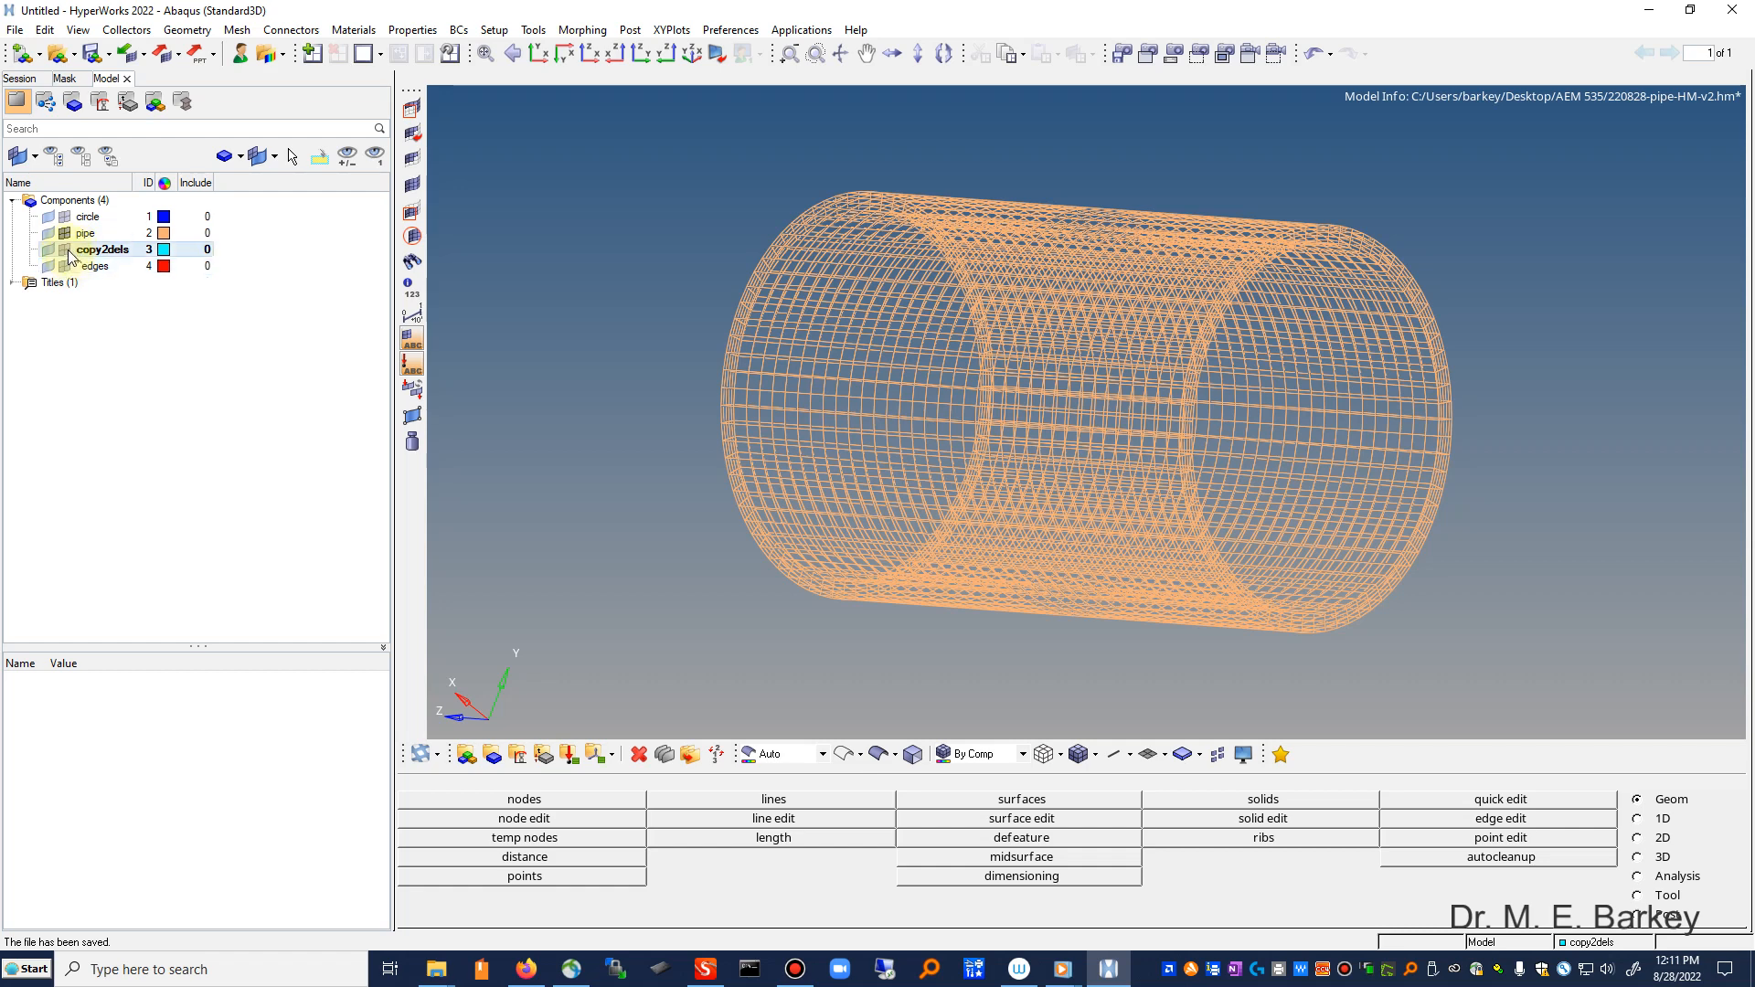
left_click(65, 249)
left_click(64, 250)
Step: Export the displayed entities as an Abaqus Standard3D solver deck named 220828-pipe-v2.inp in the AEM 535 folder
left_click(16, 30)
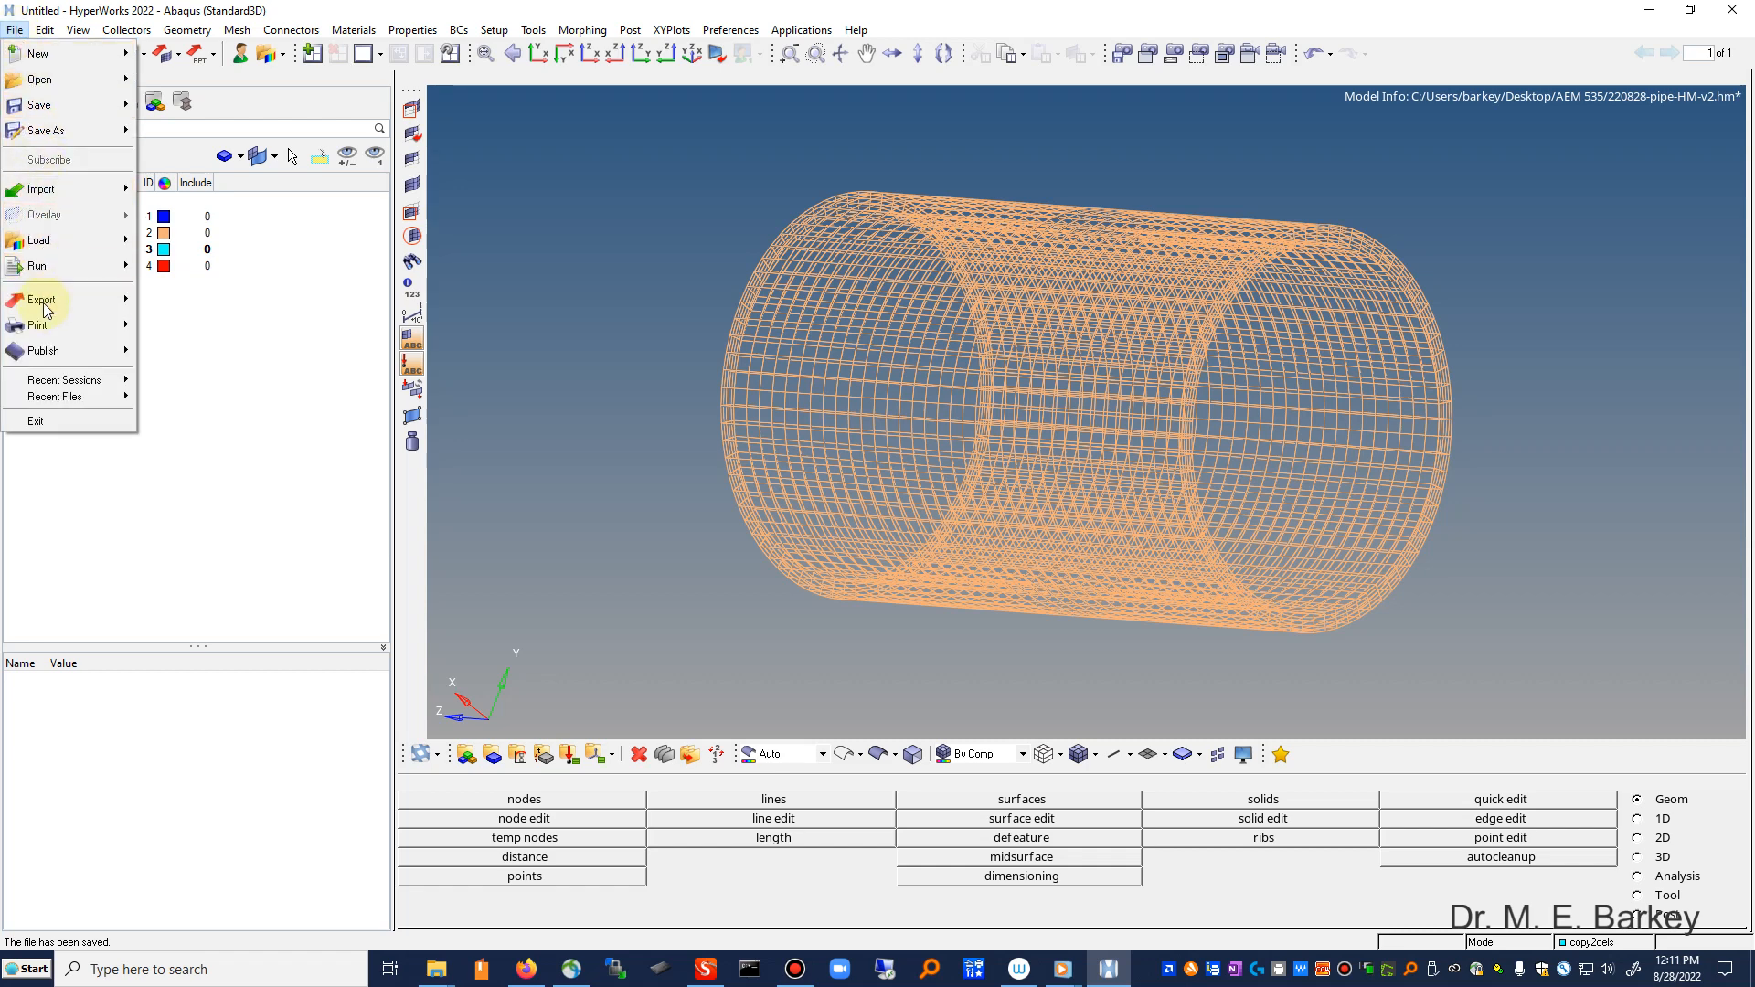
mouse_move(41, 299)
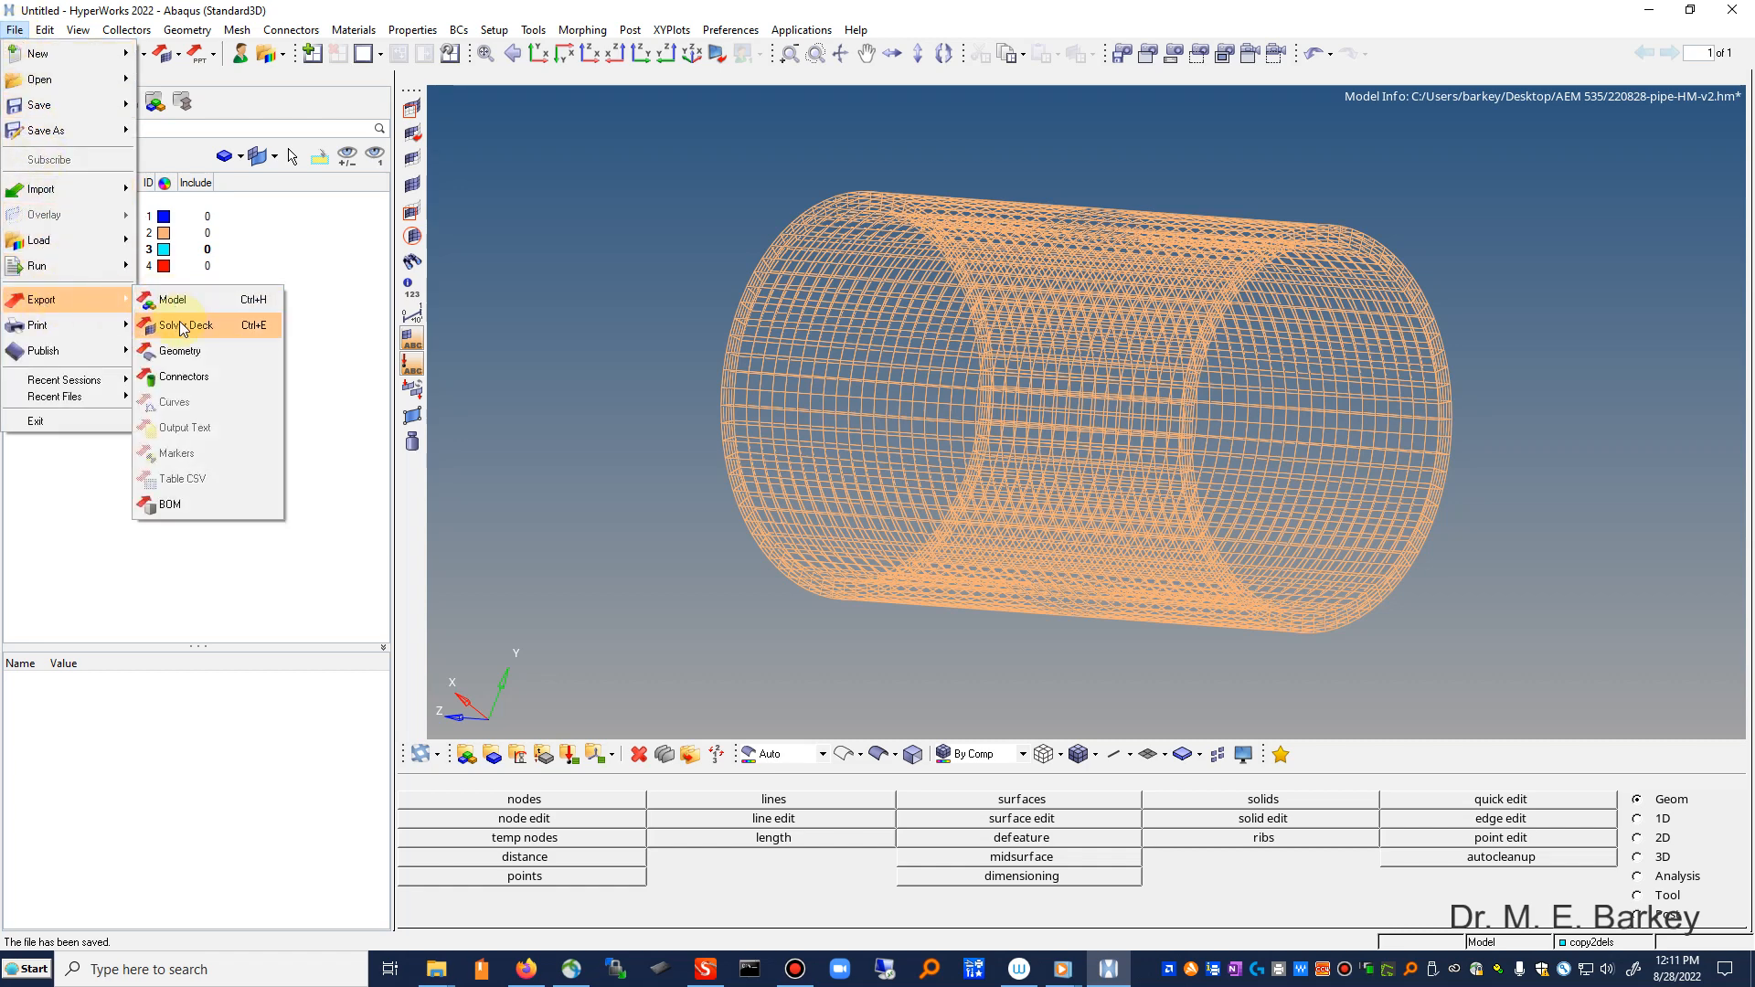
left_click(180, 325)
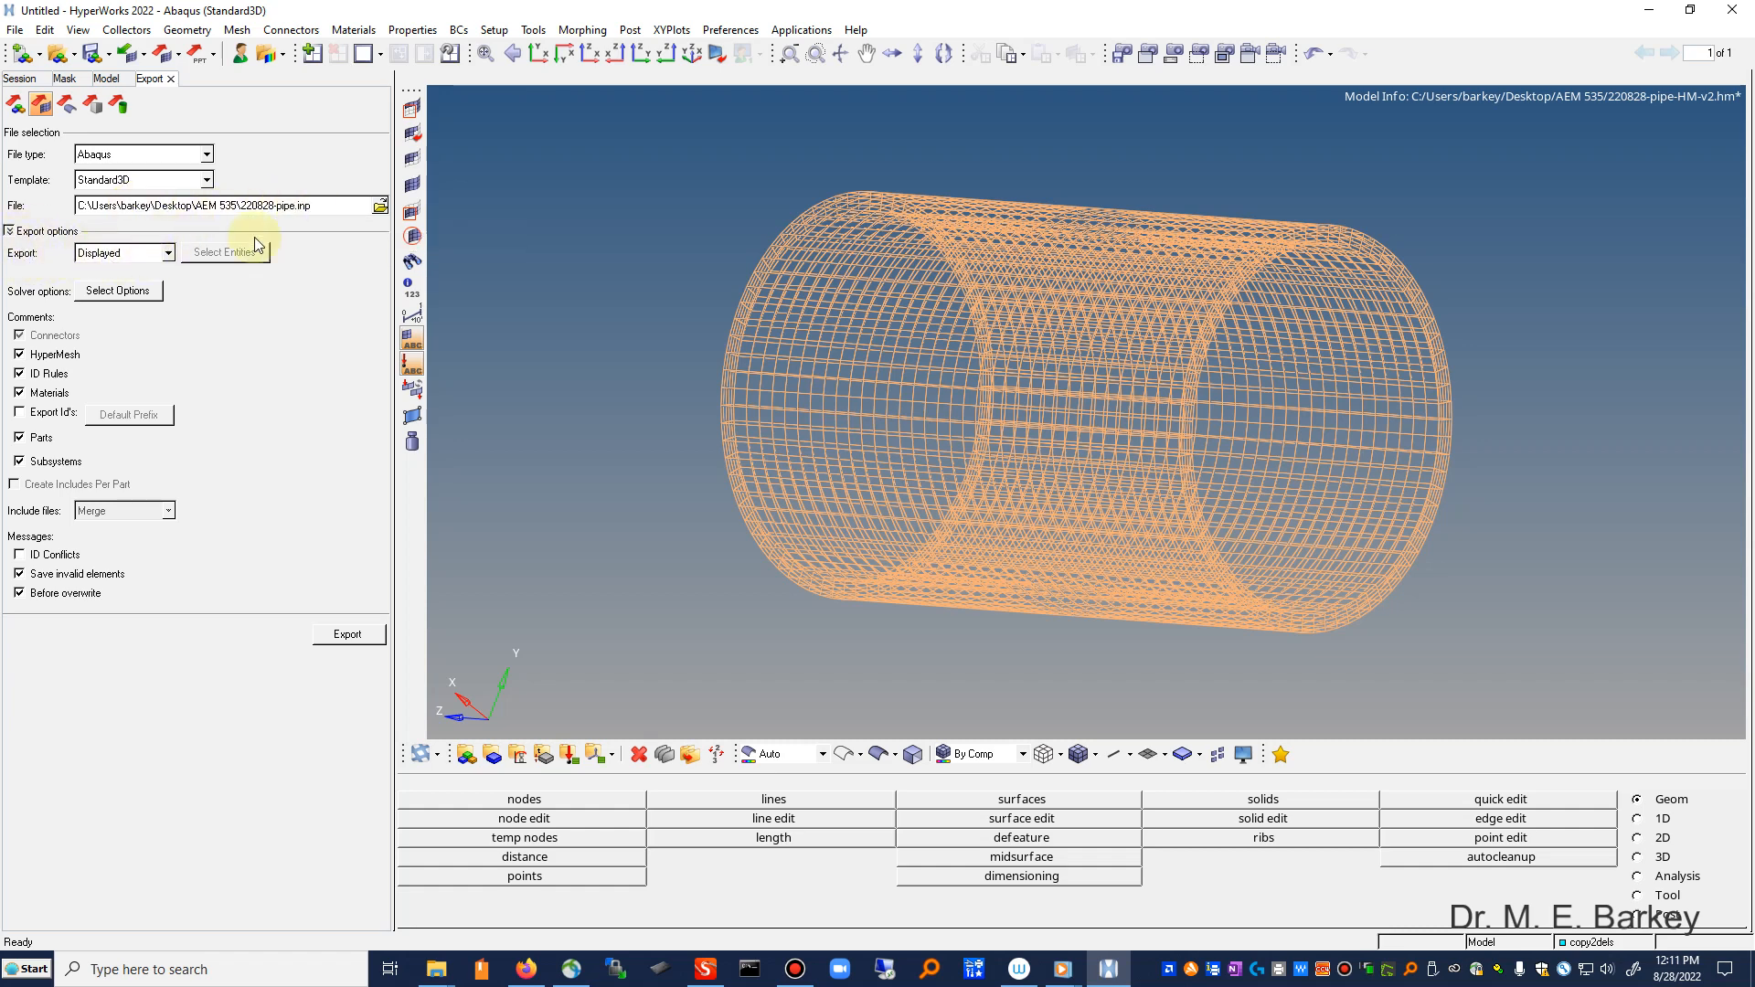
left_click(328, 210)
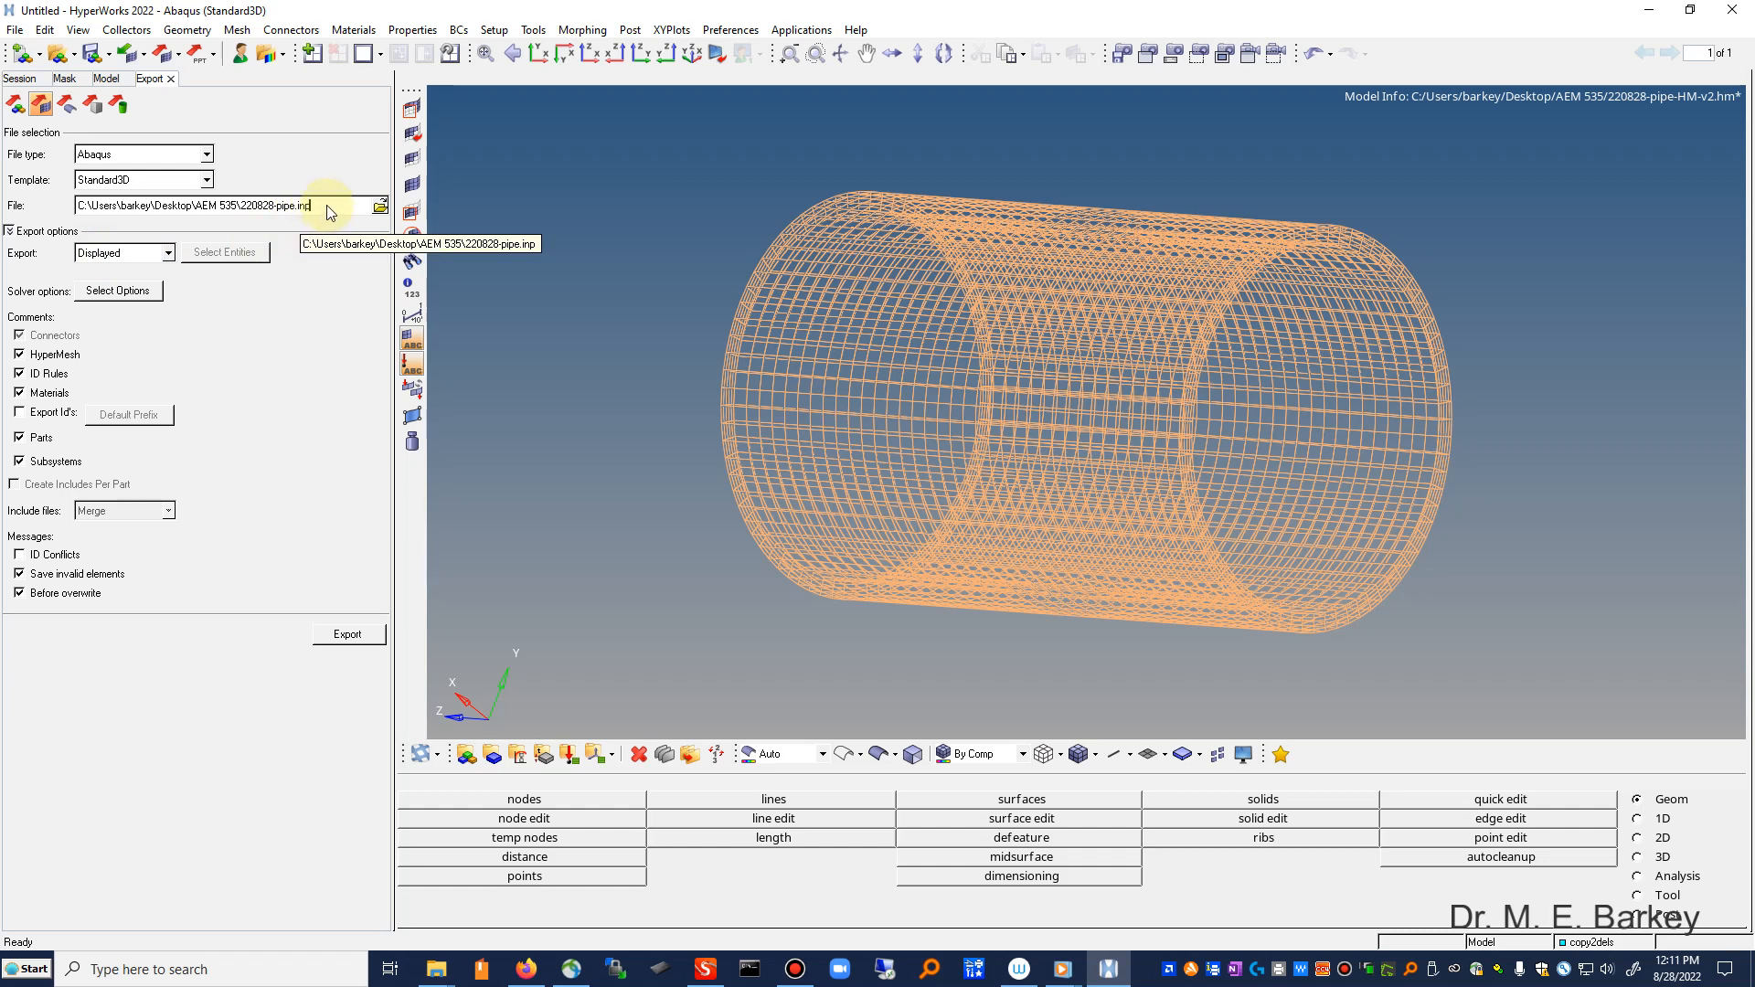
double_click(303, 207)
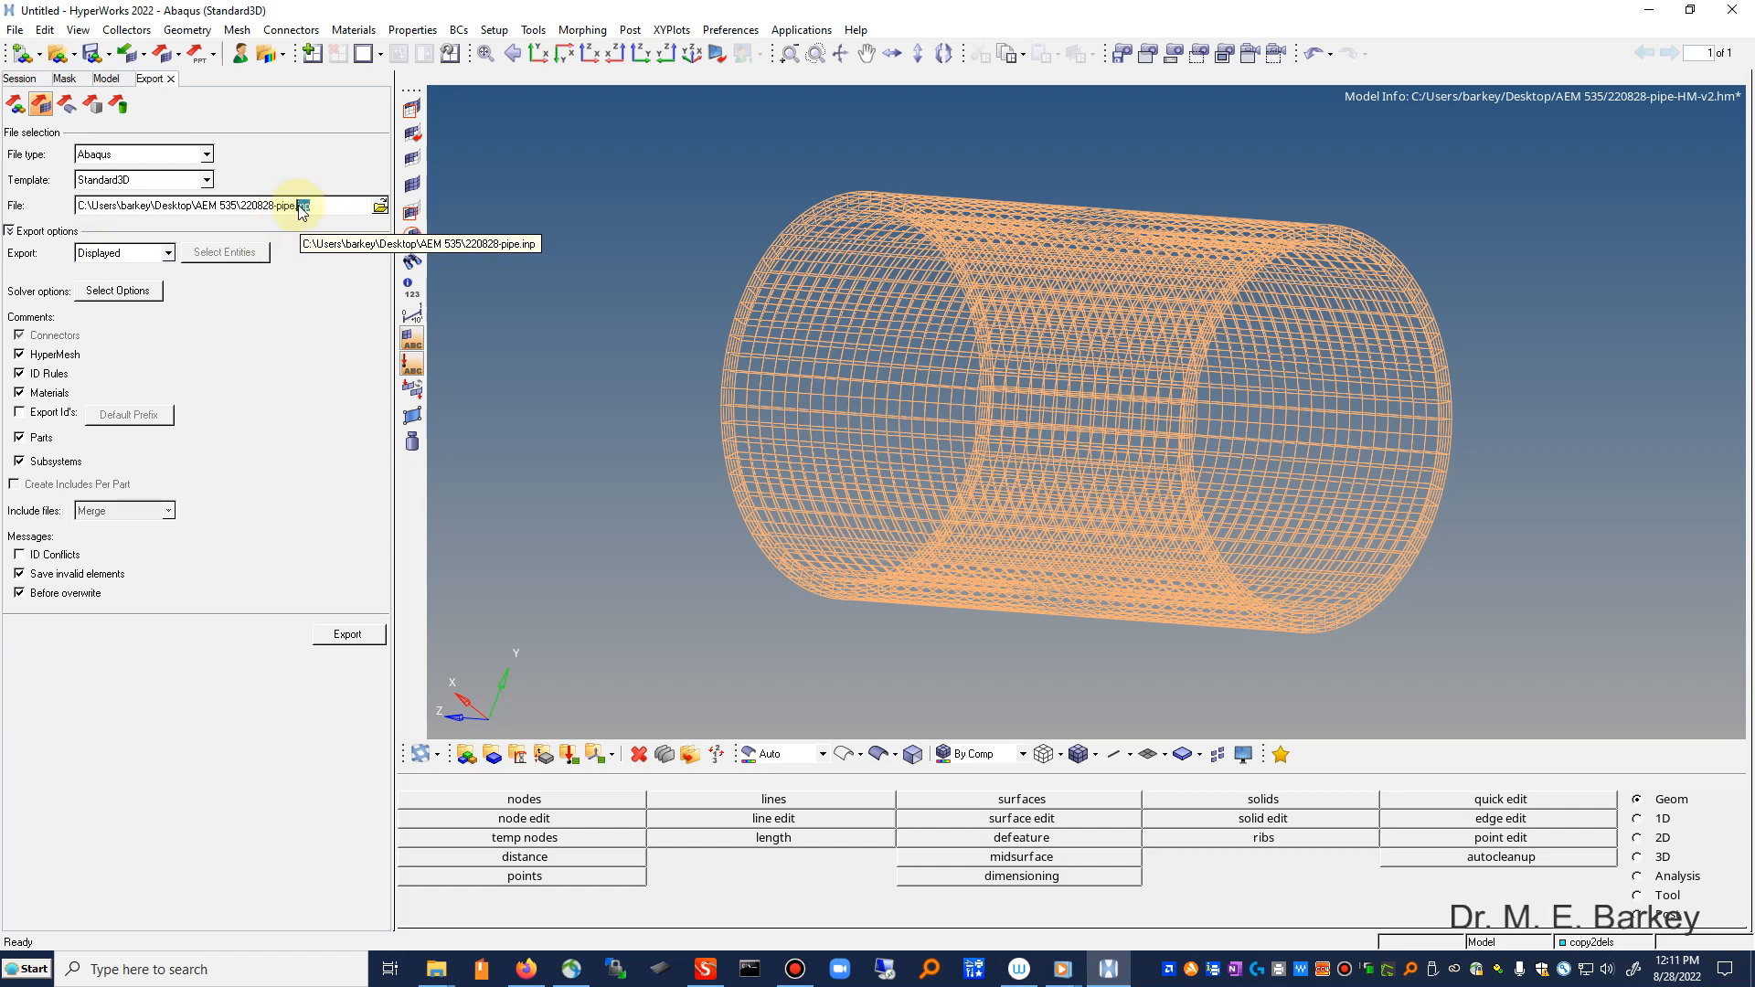
key("BackSpace")
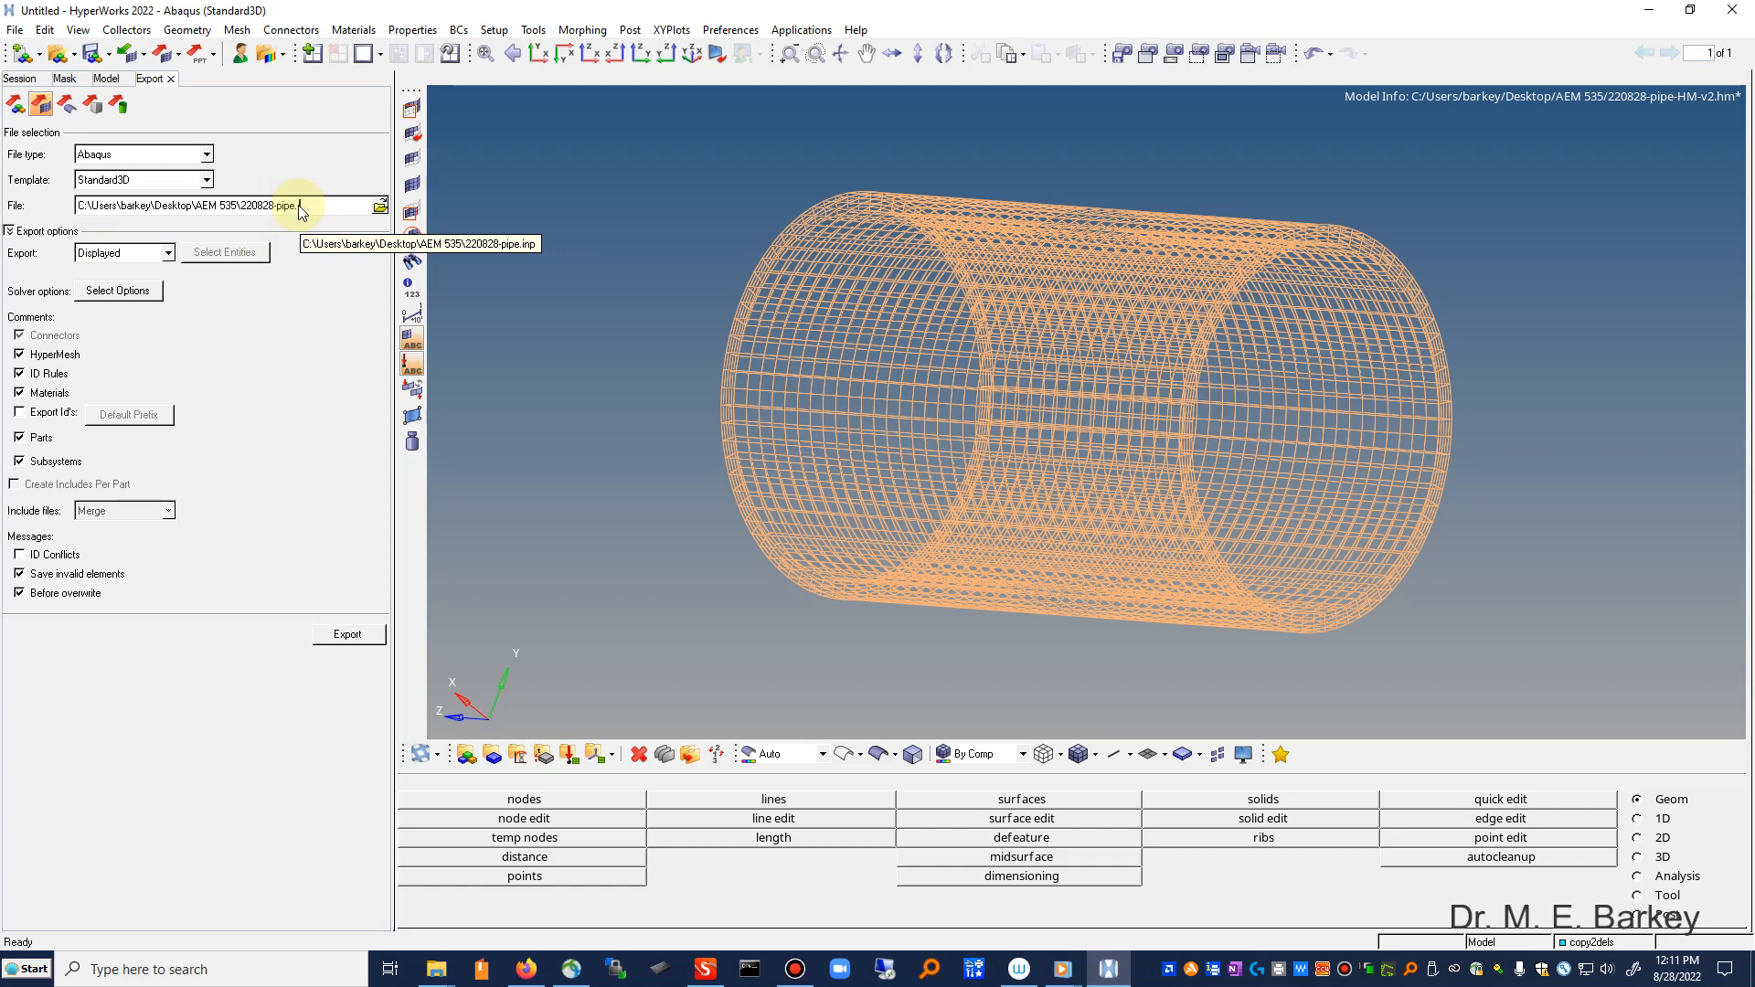
type("v2.inp")
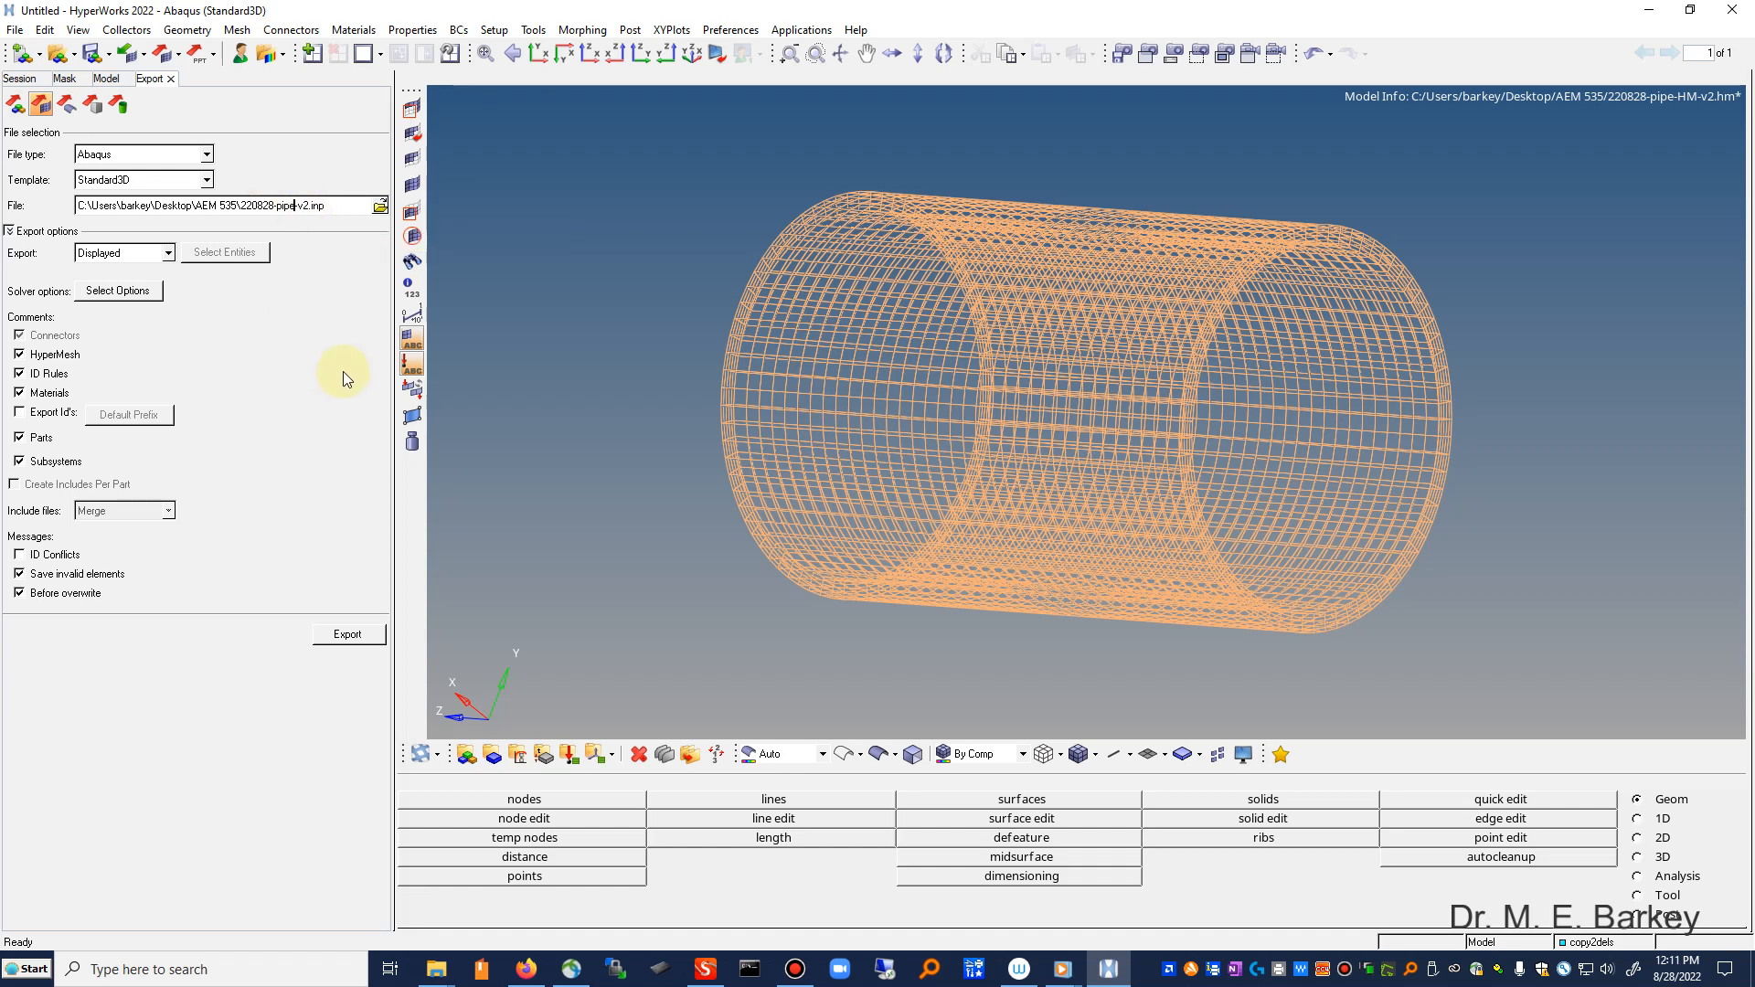
left_click(343, 635)
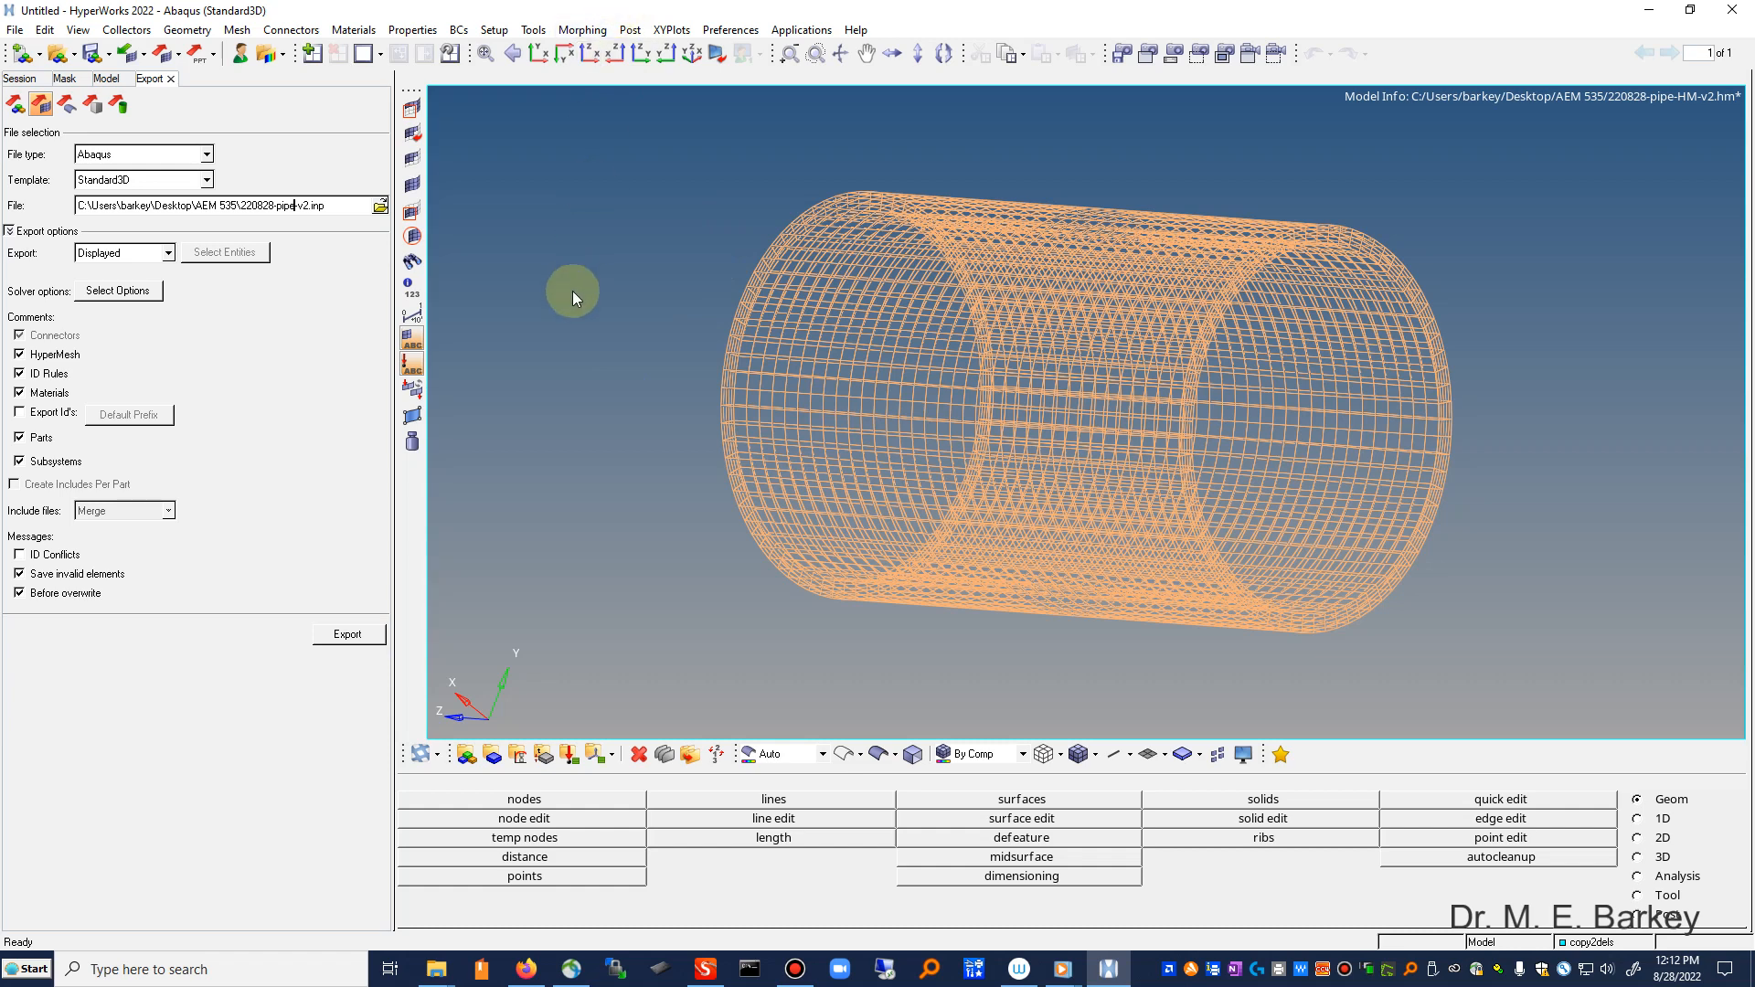
Step: Open the exported 220828-pipe-v2.inp from the desktop's AEM 535 folder in Crimson Editor and close the Job-3.inp file
left_click(1650, 16)
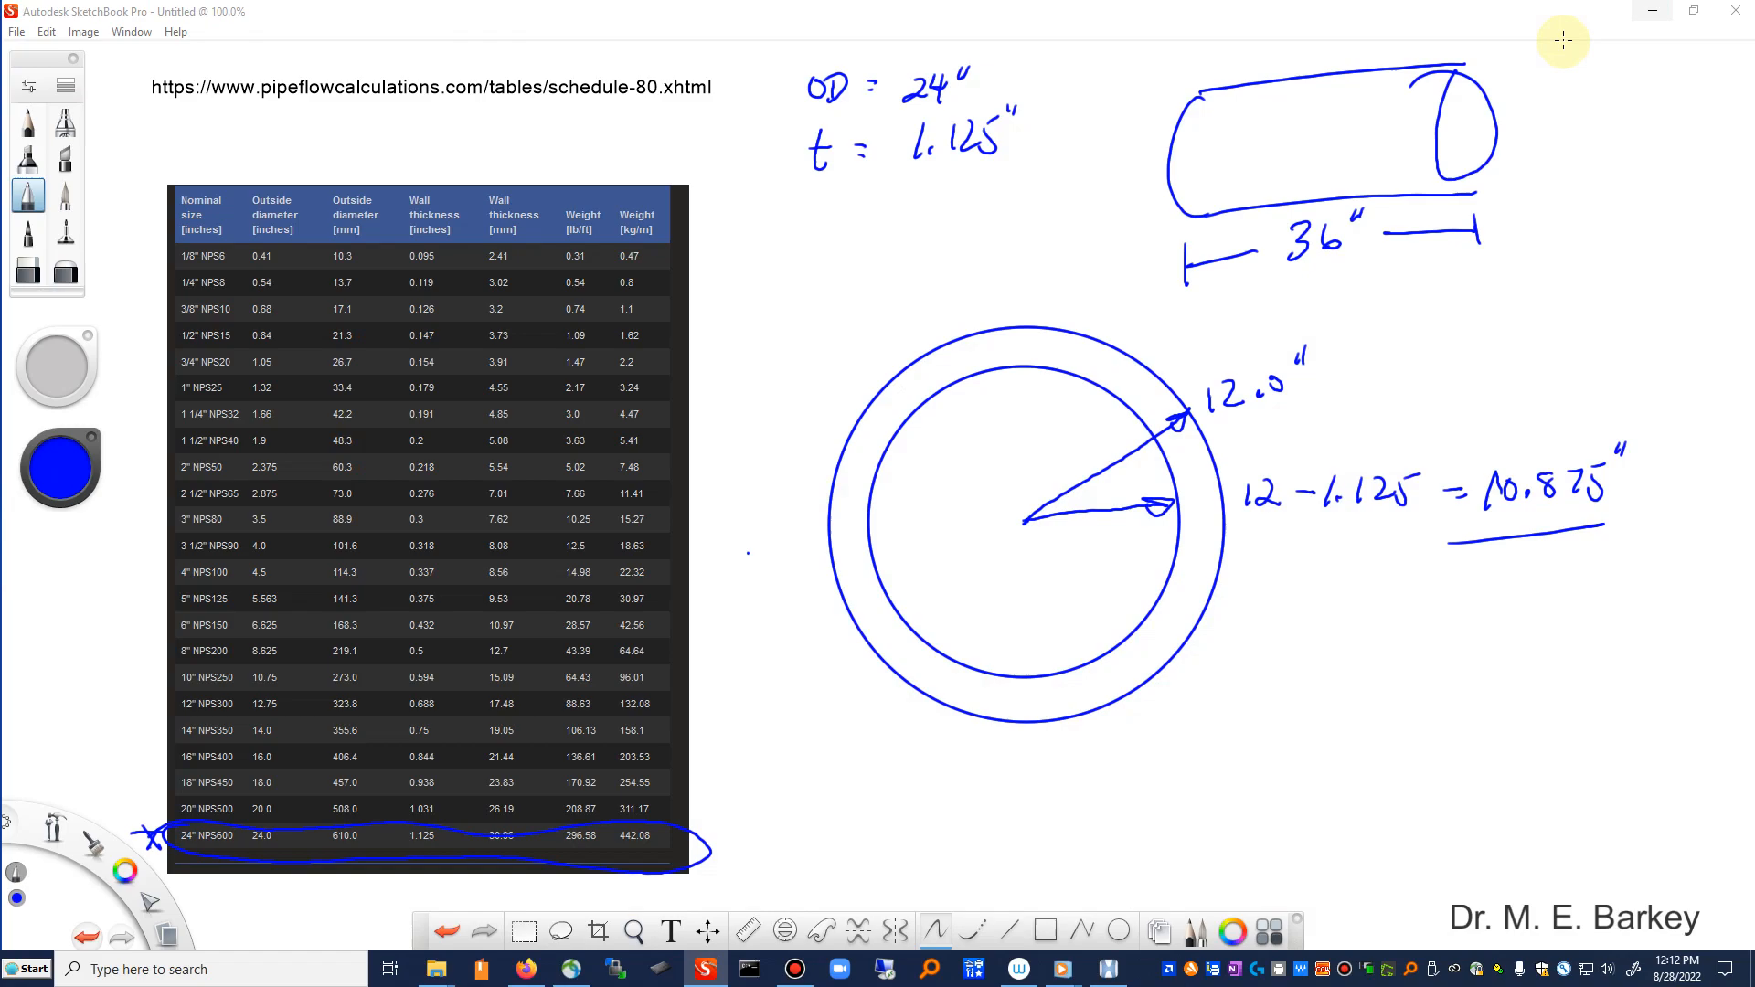
left_click(1650, 16)
double_click(1495, 122)
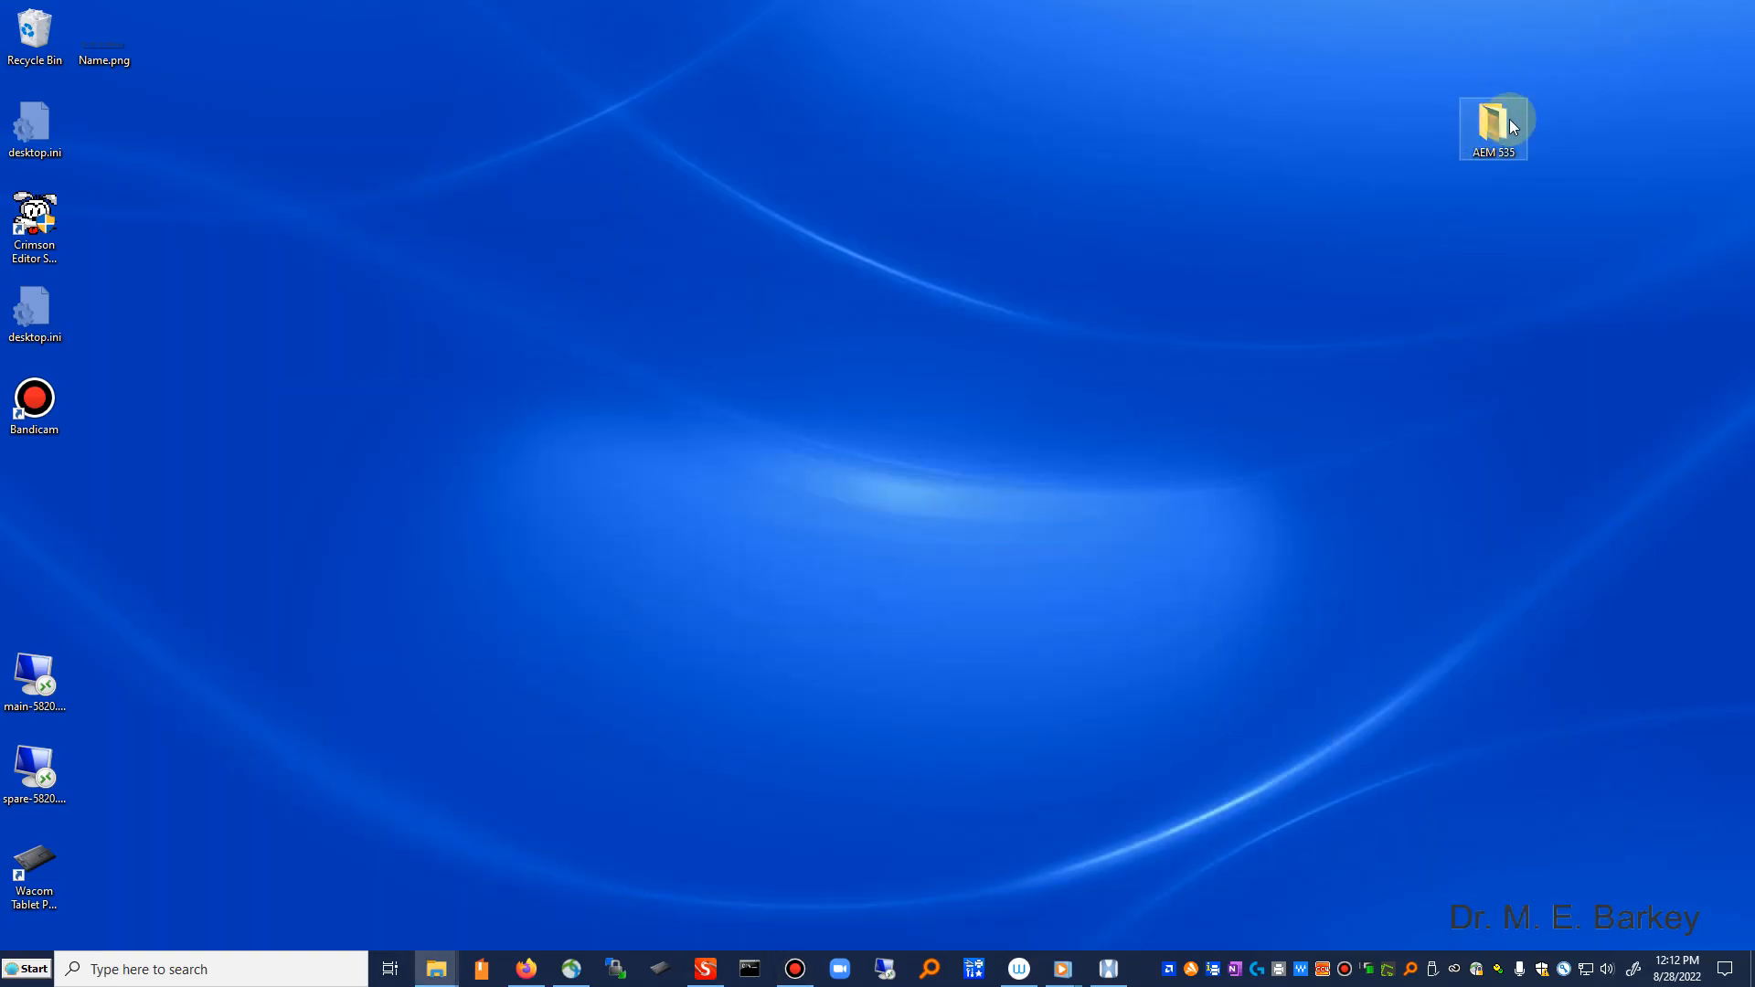
left_click_drag(1754, 340, 96, 314)
double_click(96, 314)
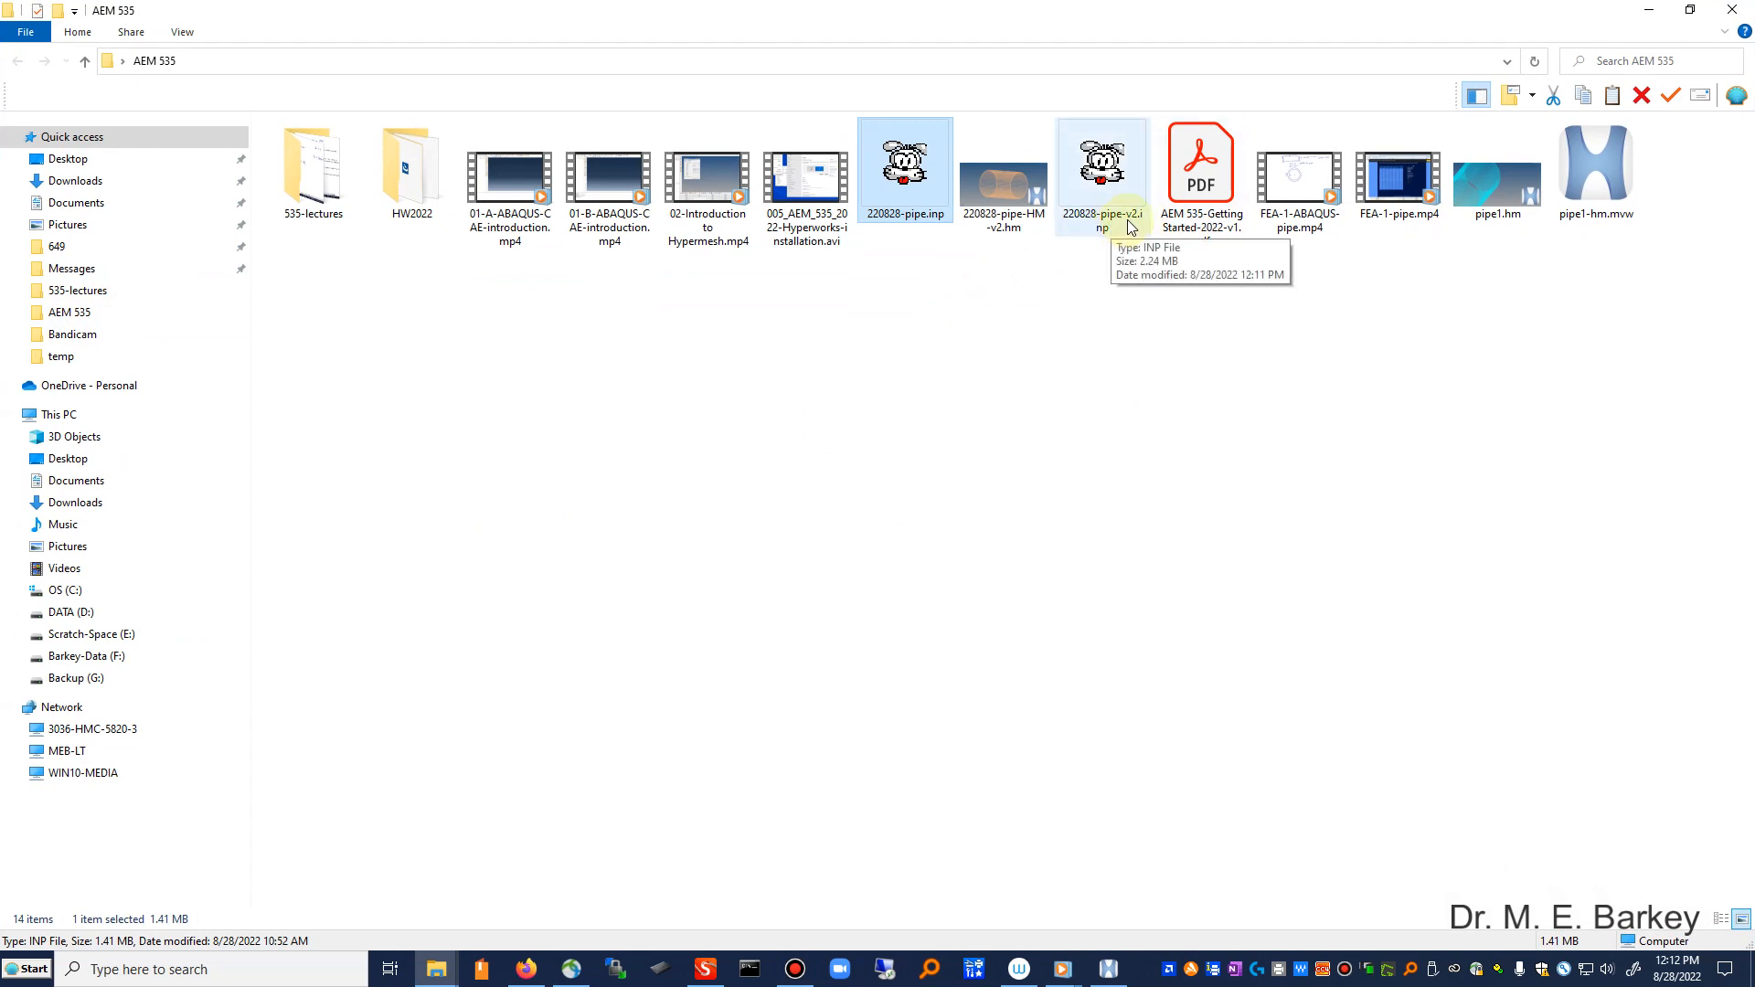
right_click(1106, 168)
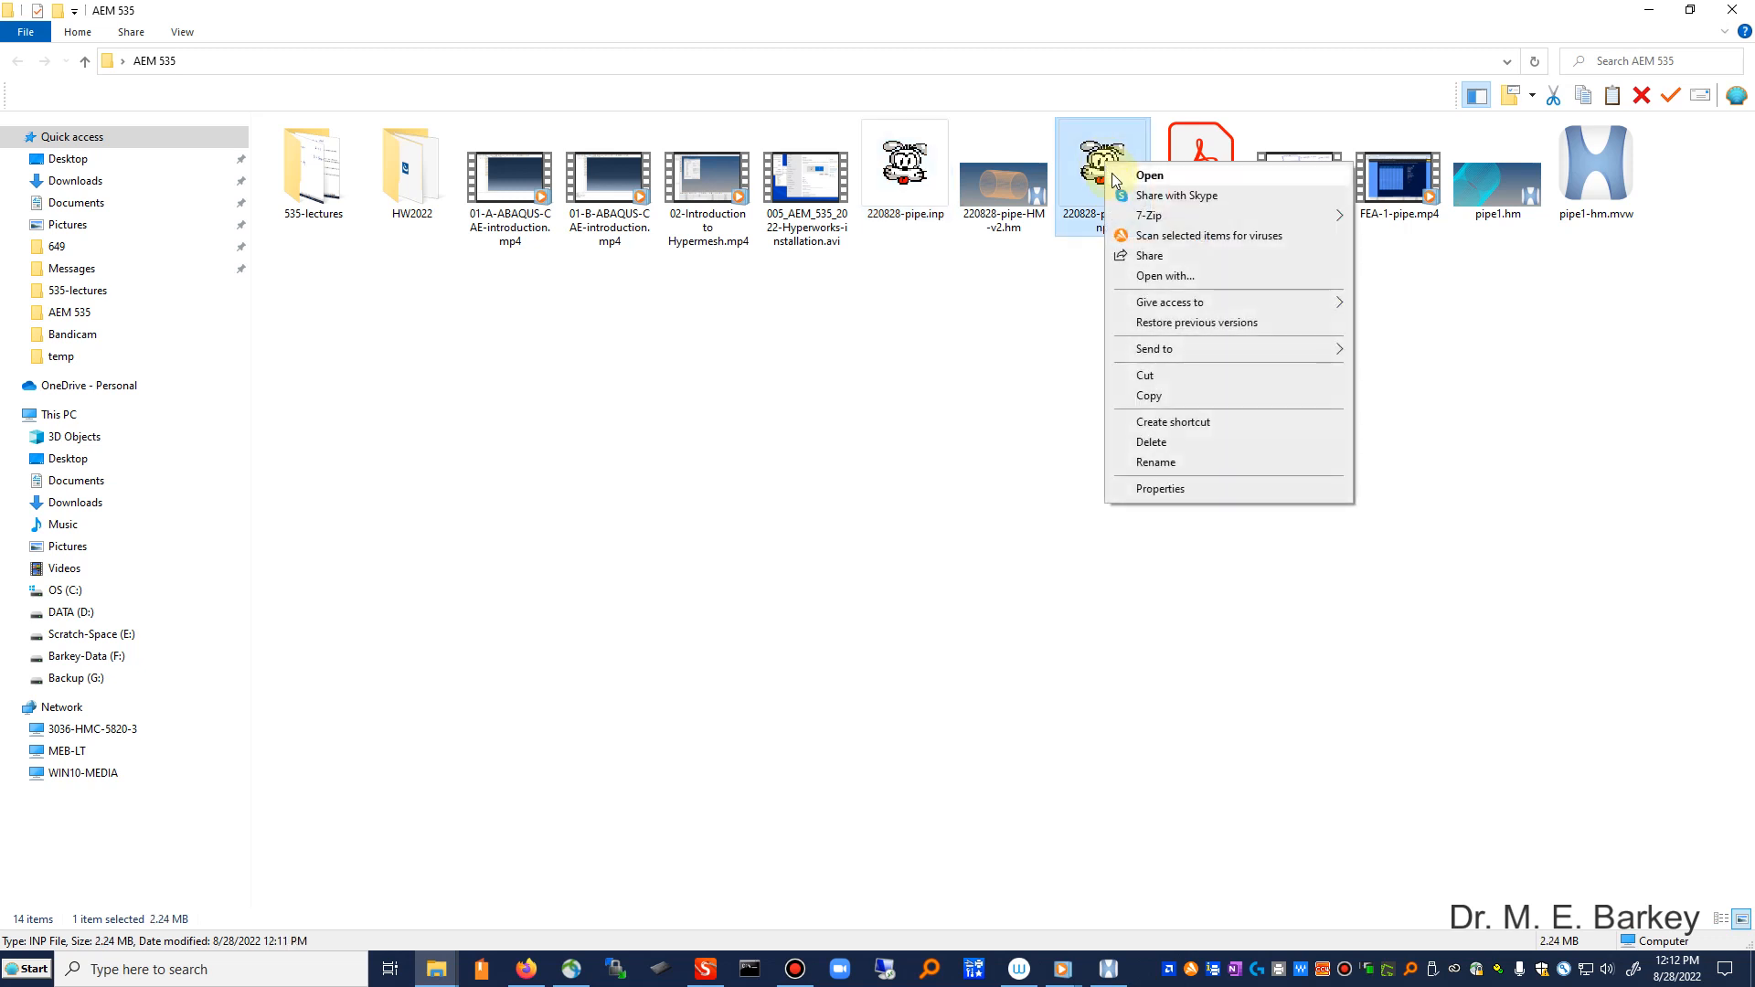
left_click(1147, 176)
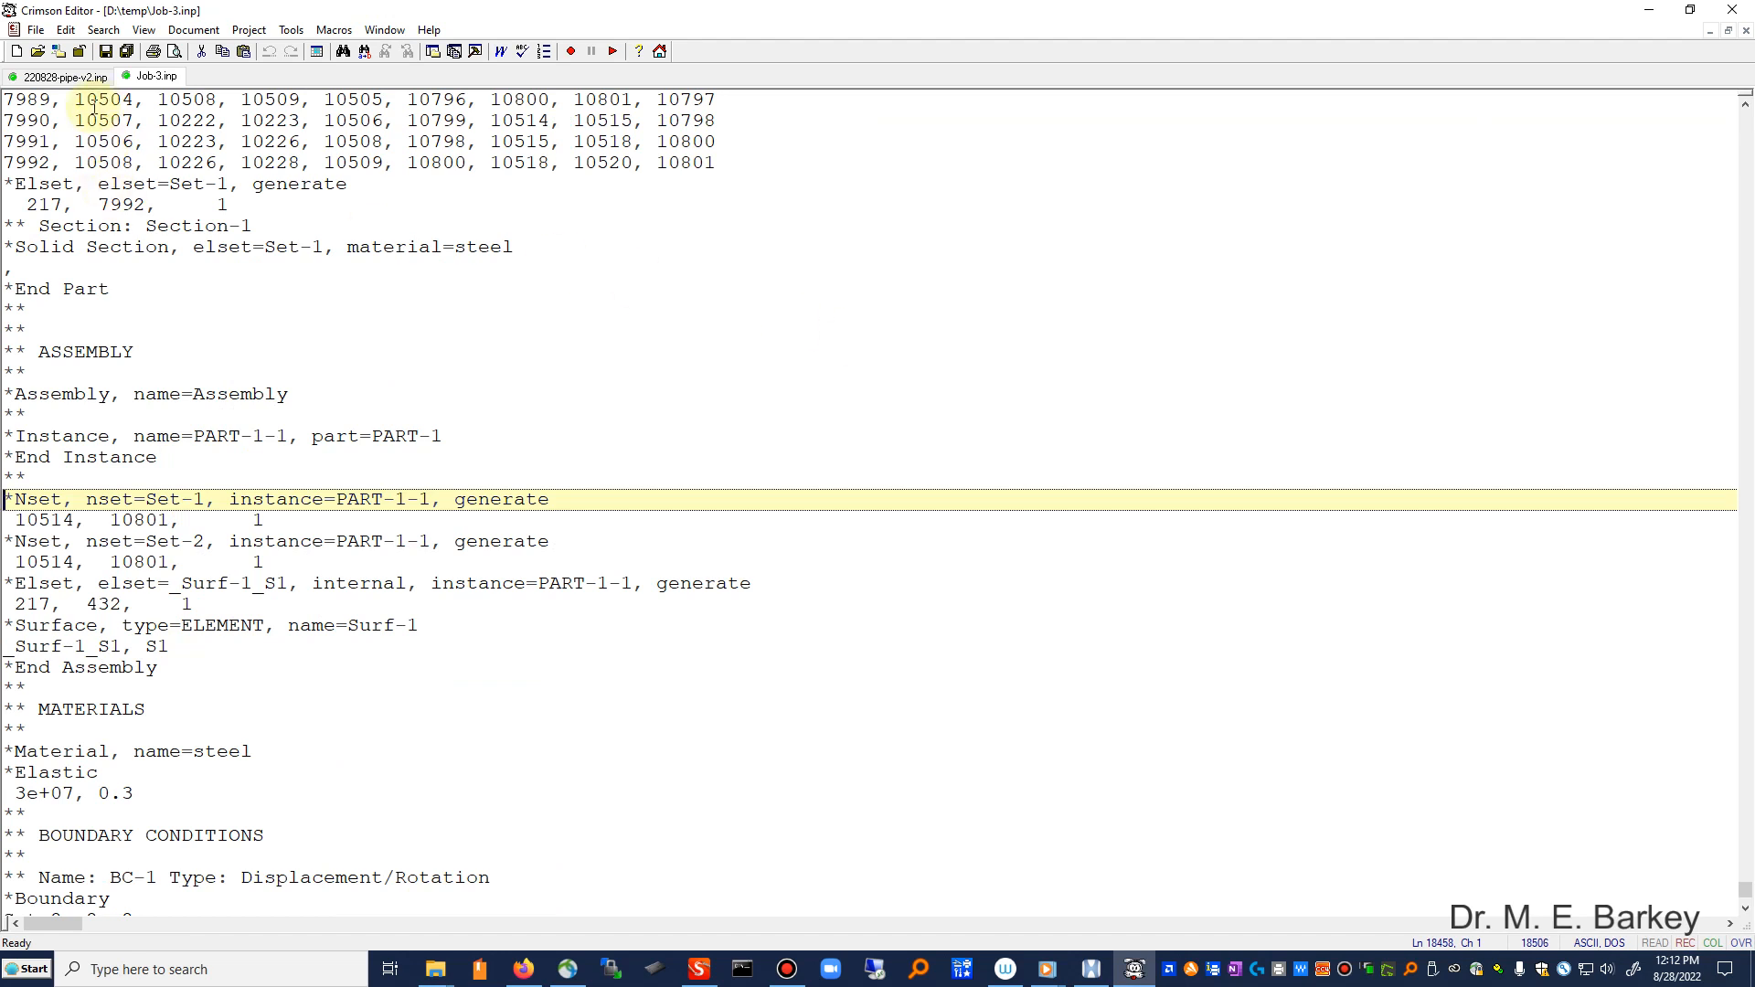
right_click(152, 82)
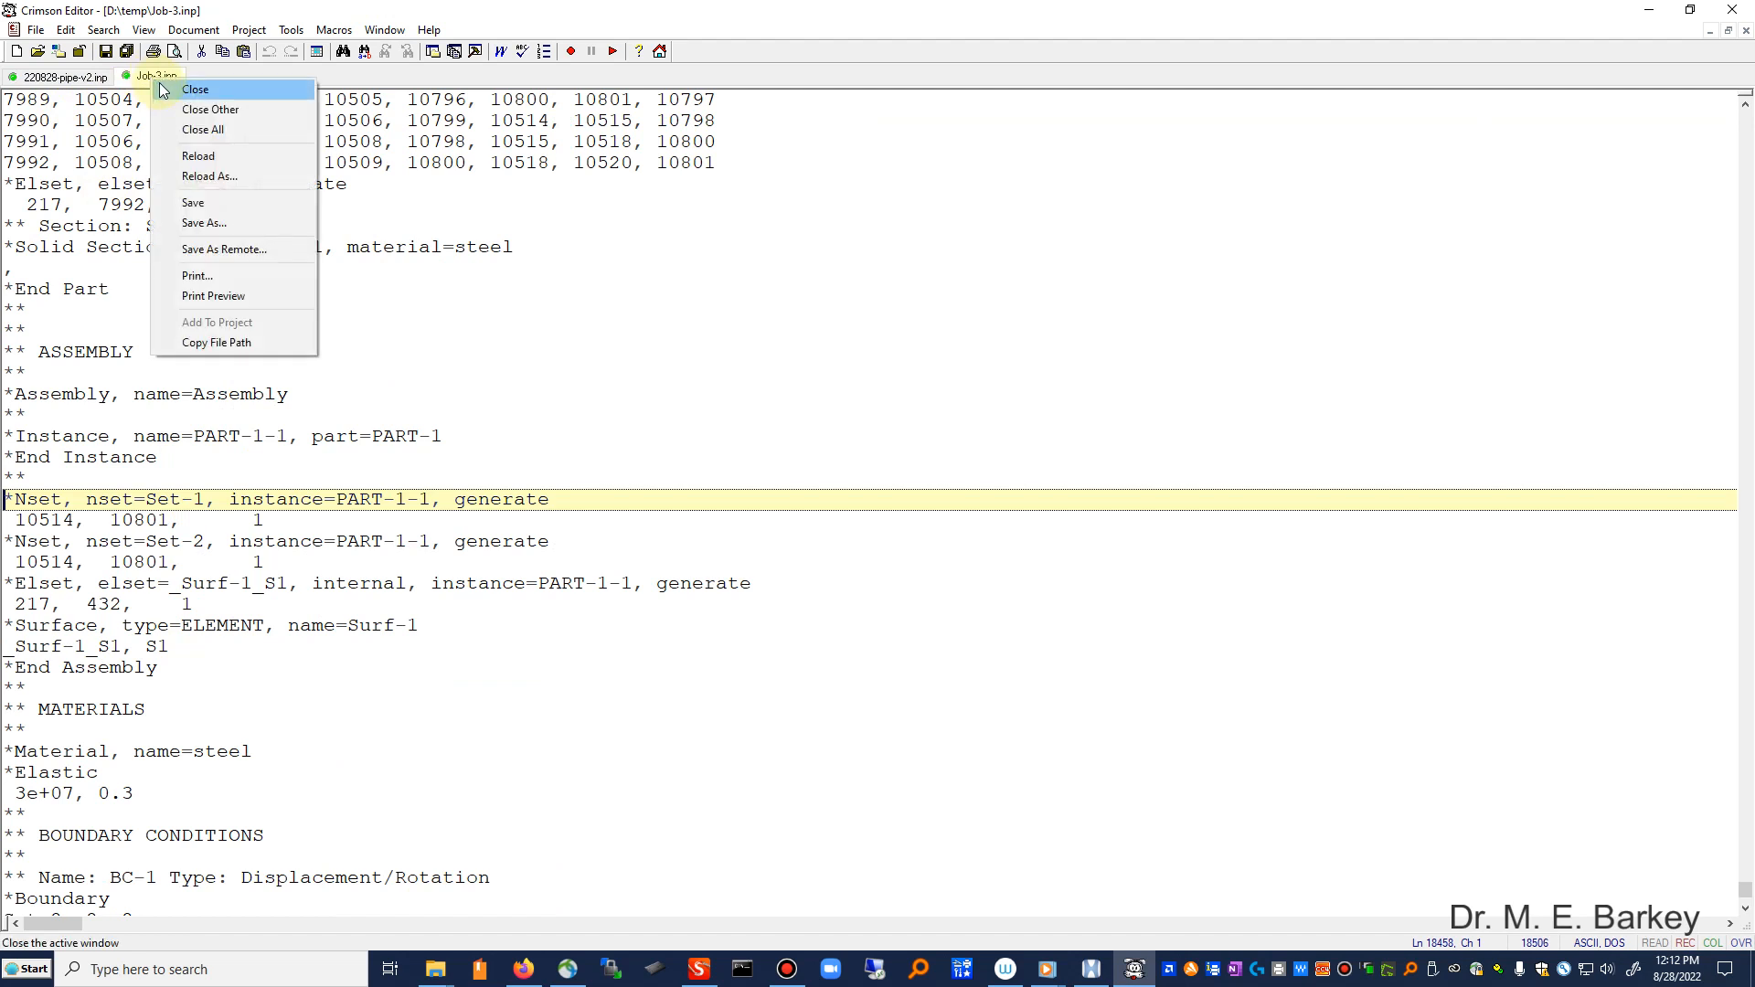
left_click(163, 89)
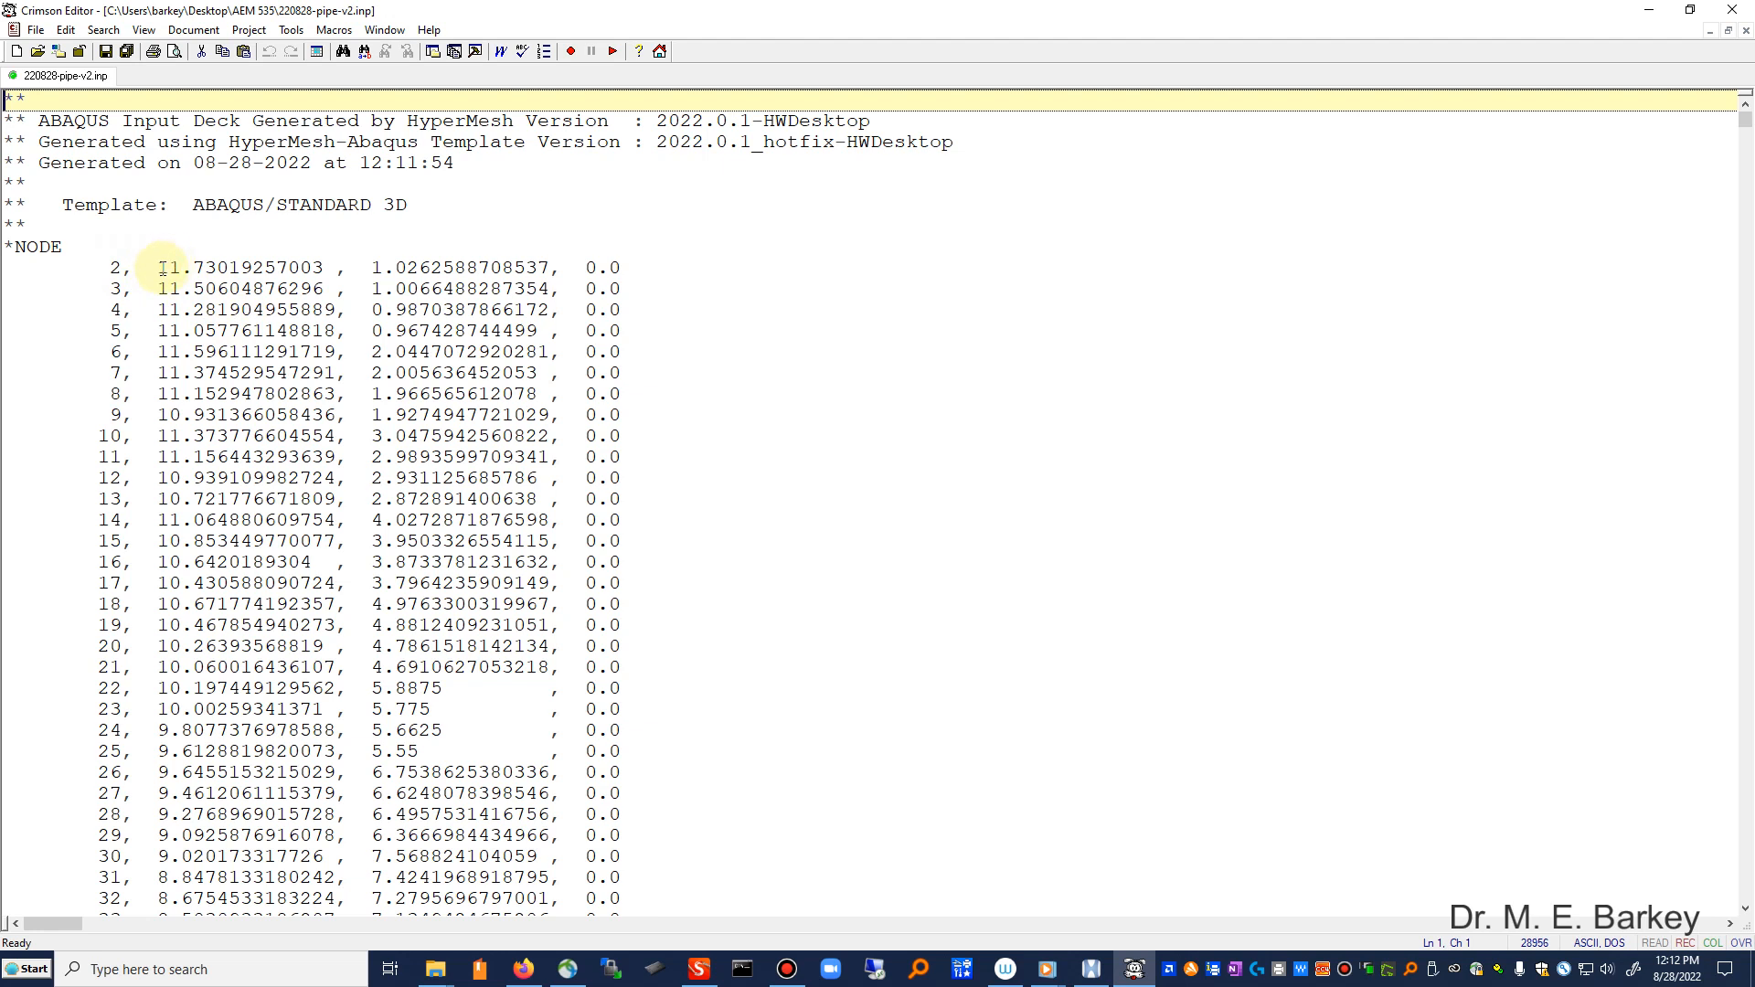
Step: Examine the node numbers and coordinates in the input deck, and the C3D8R element connectivity of the pipe component
left_click(113, 268)
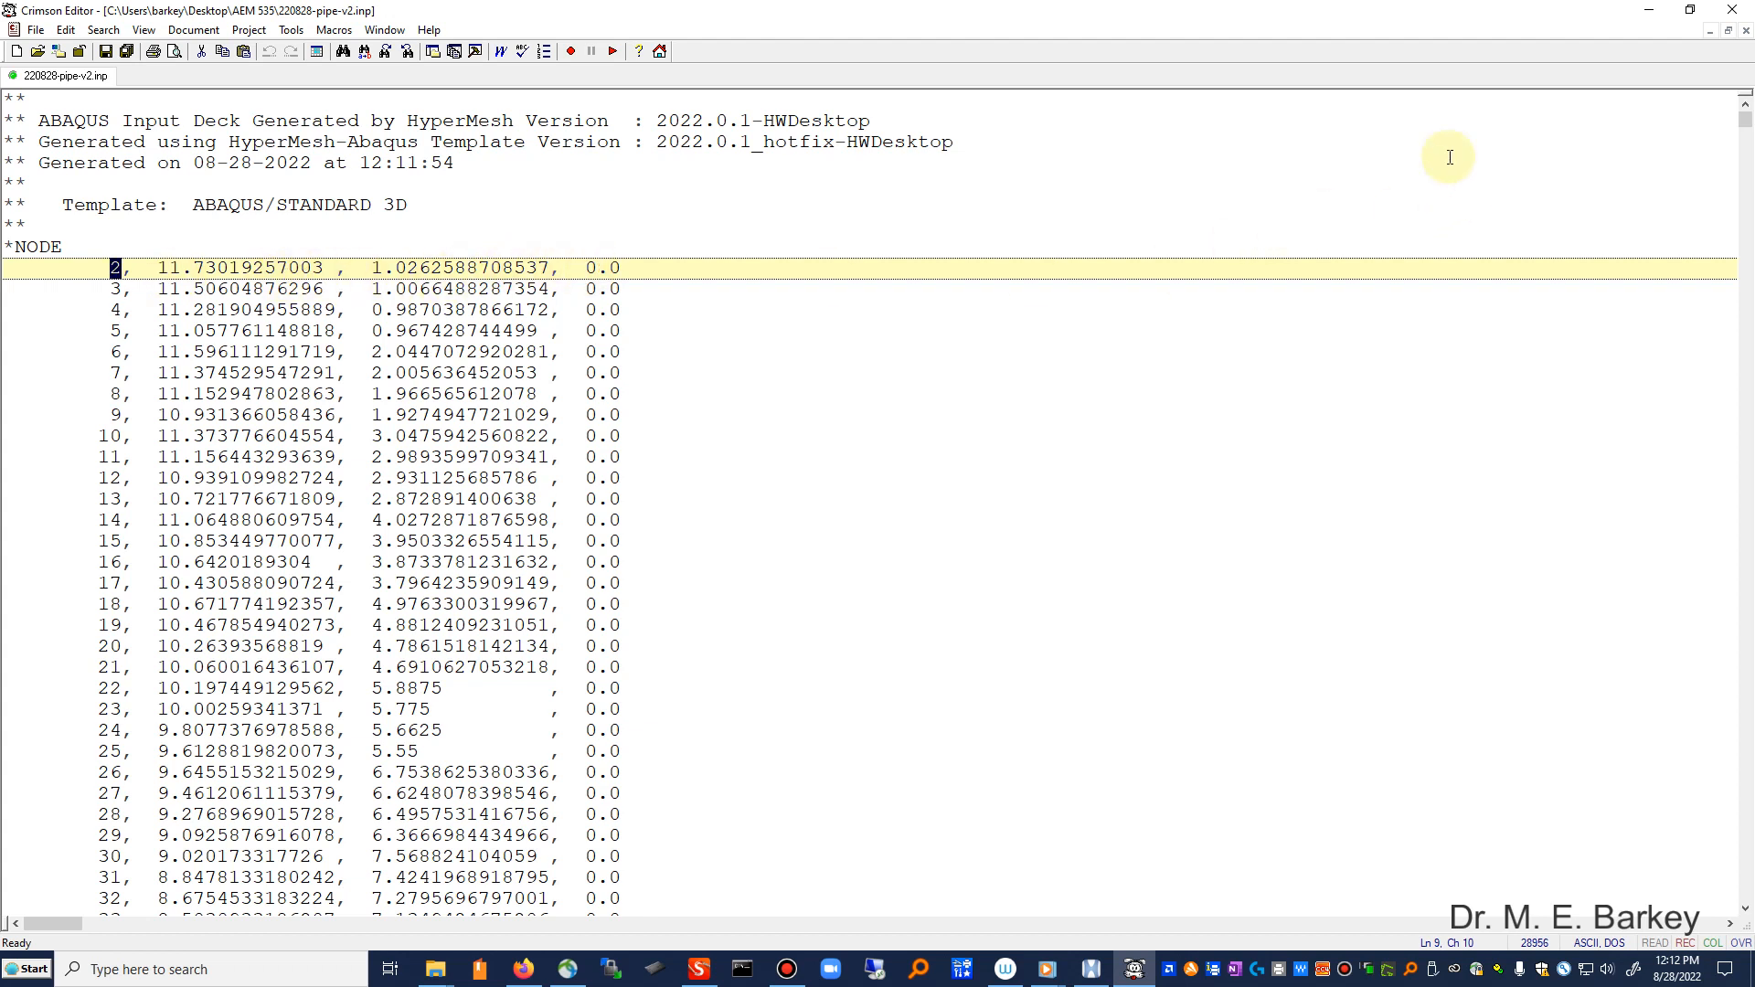
left_click(753, 331)
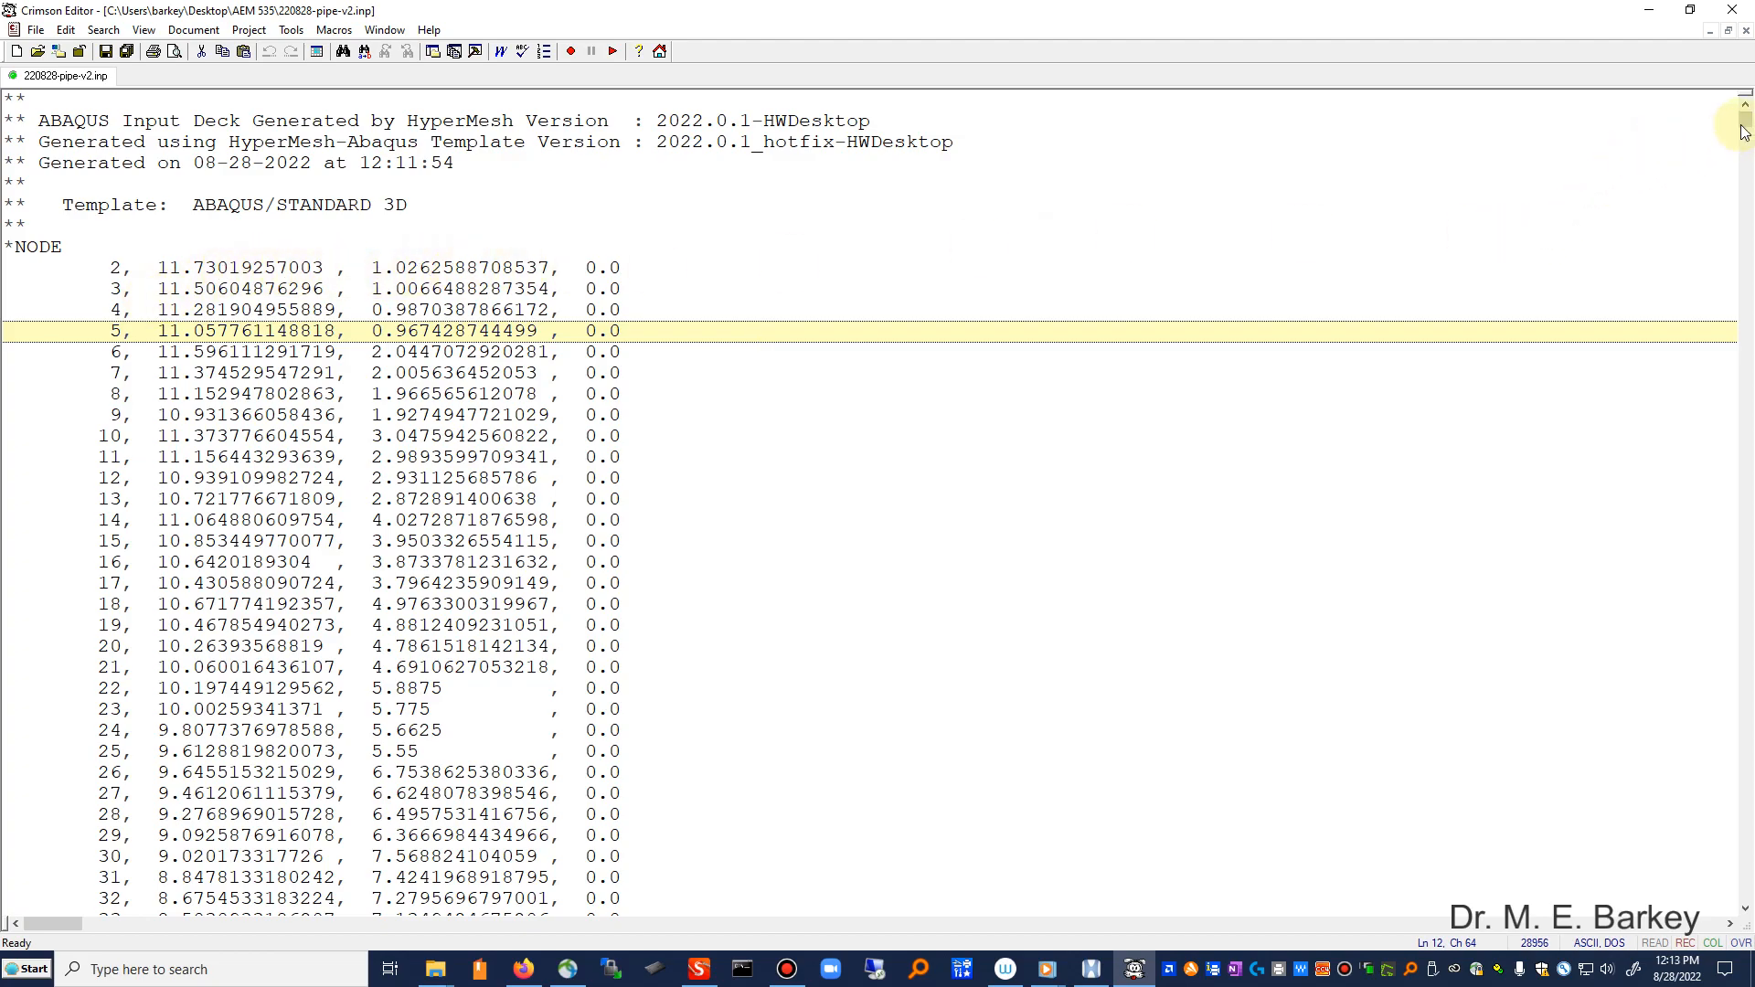
left_click_drag(1742, 133, 1751, 549)
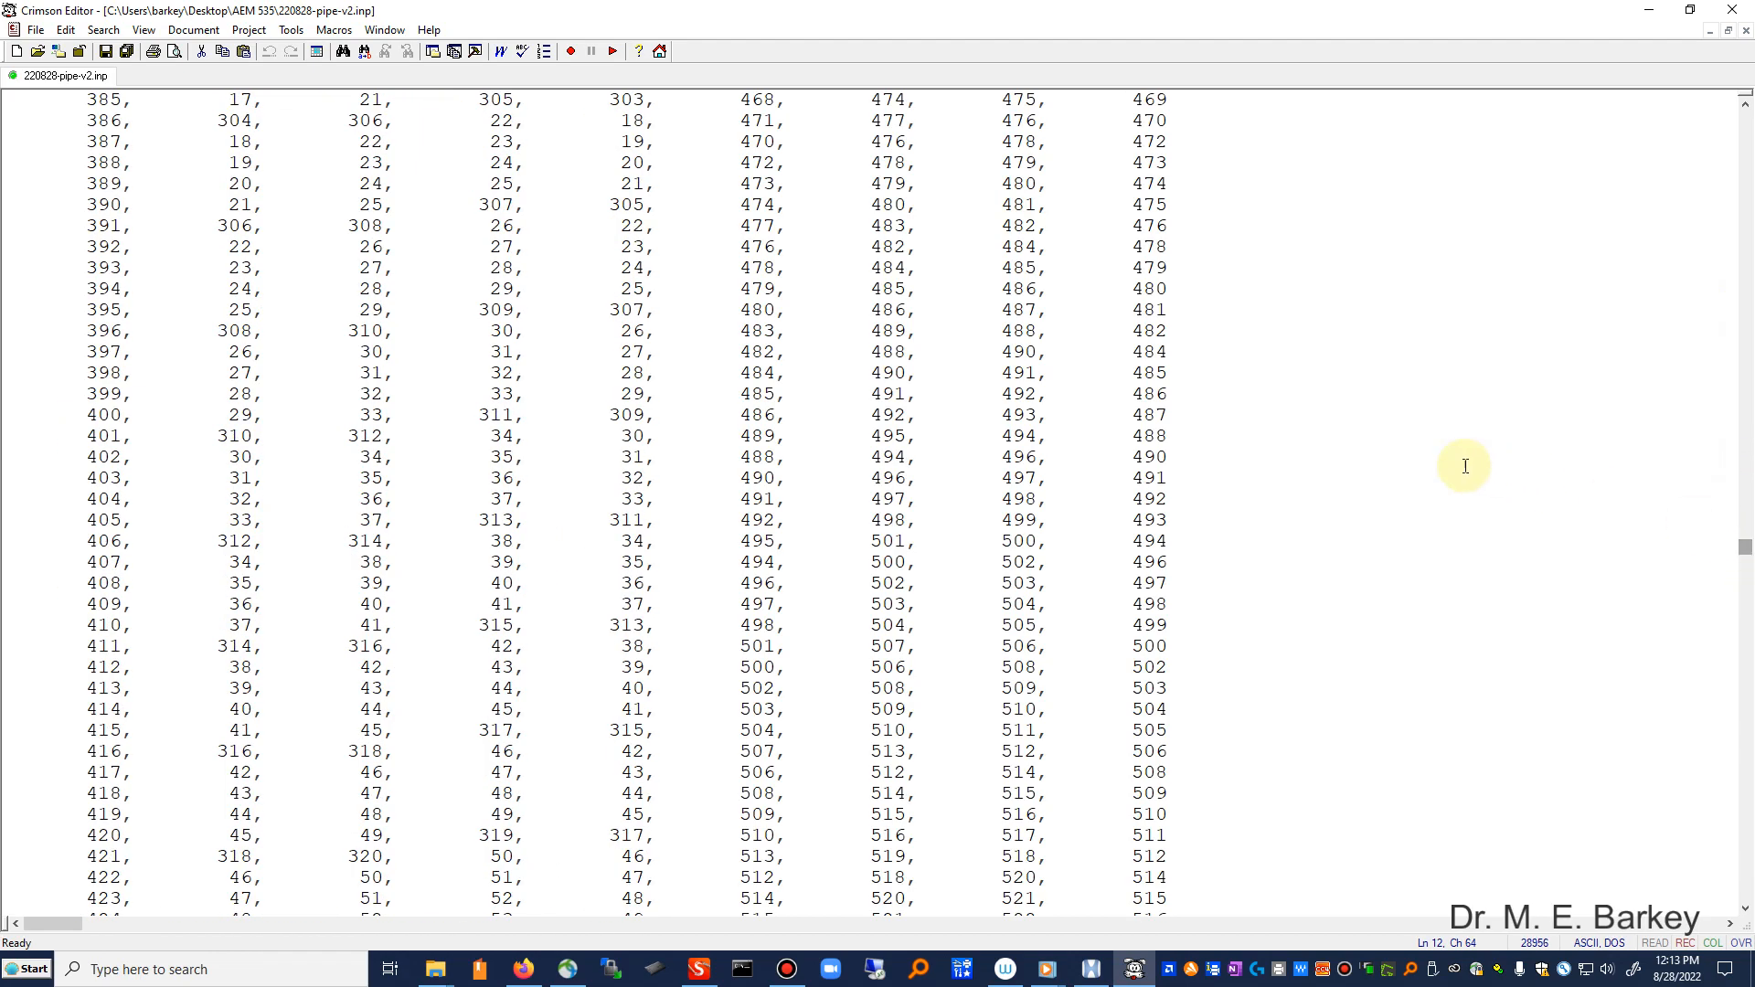
scroll(1457, 463, "up", 15)
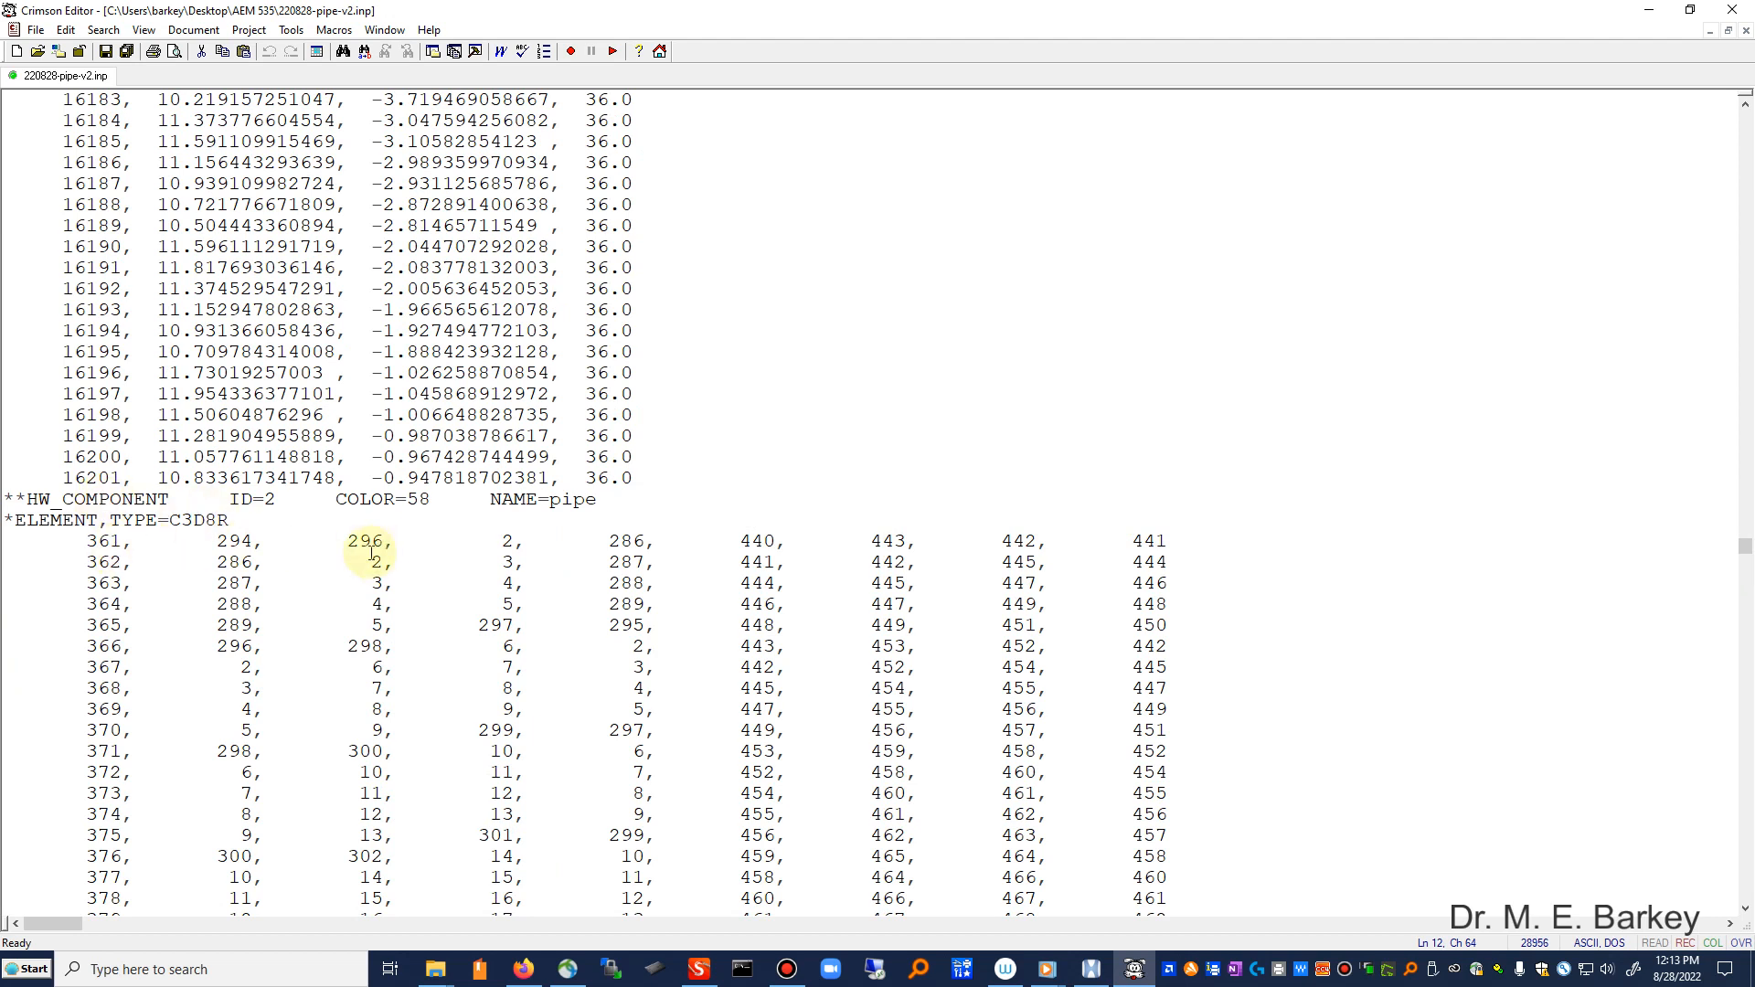
left_click_drag(89, 541, 125, 541)
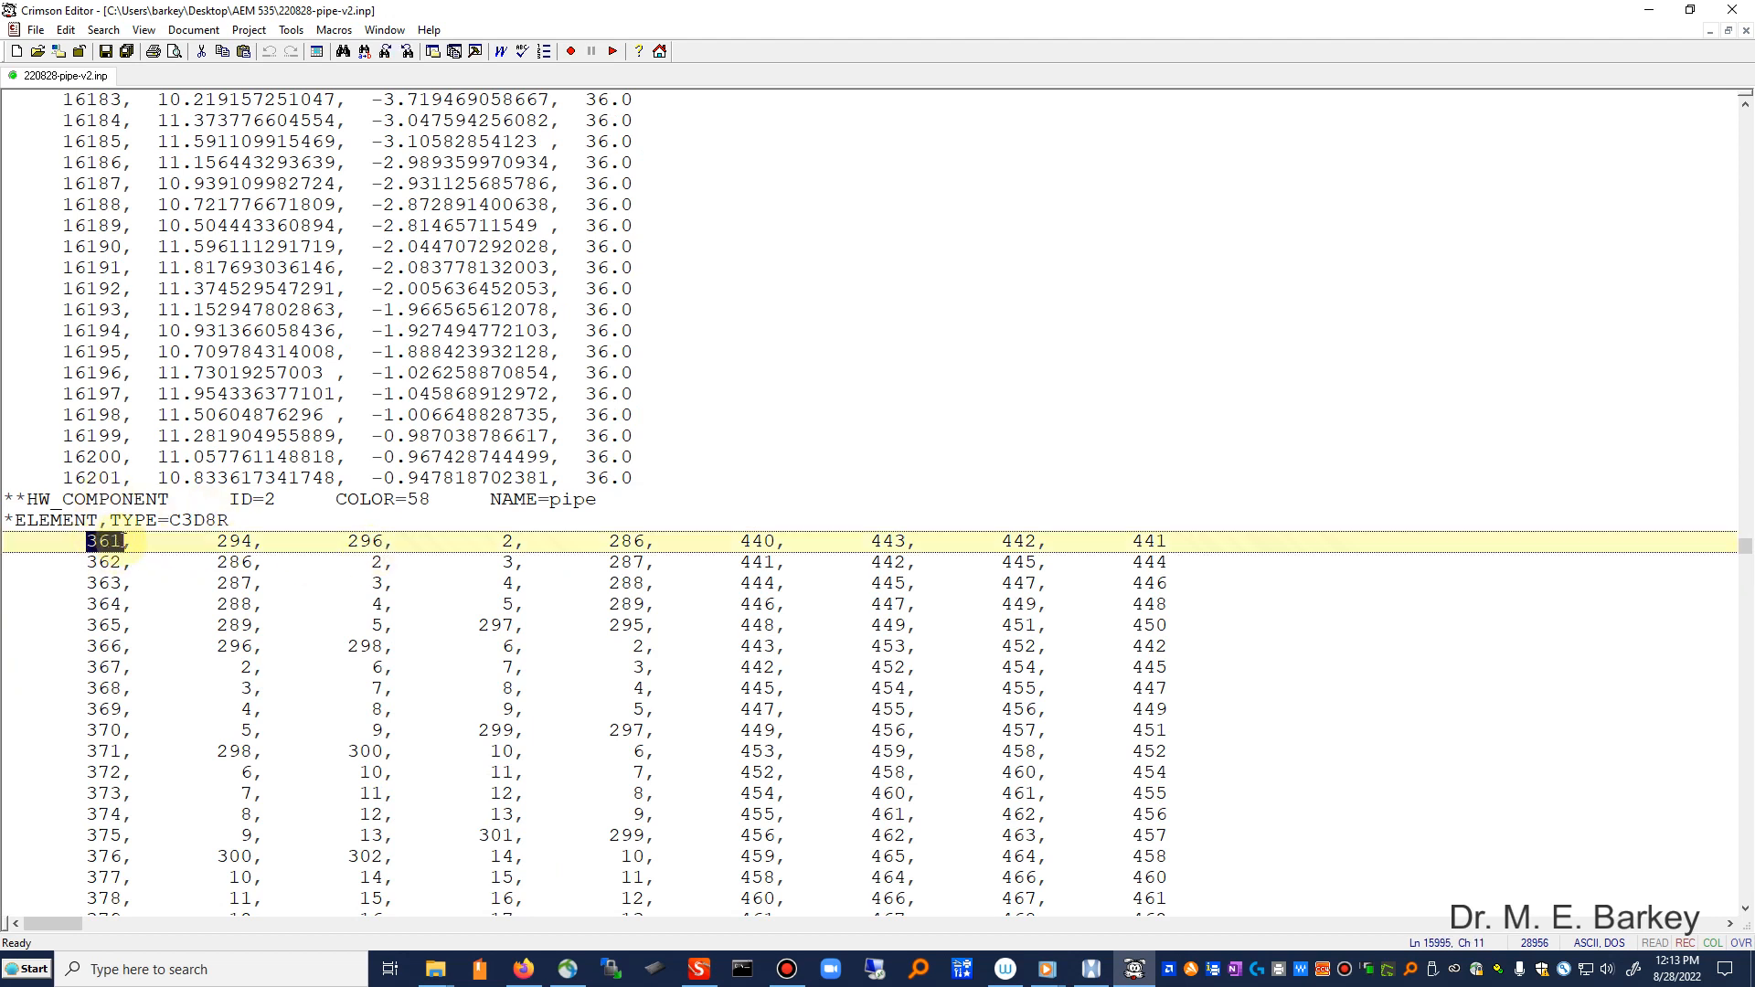
left_click(277, 541)
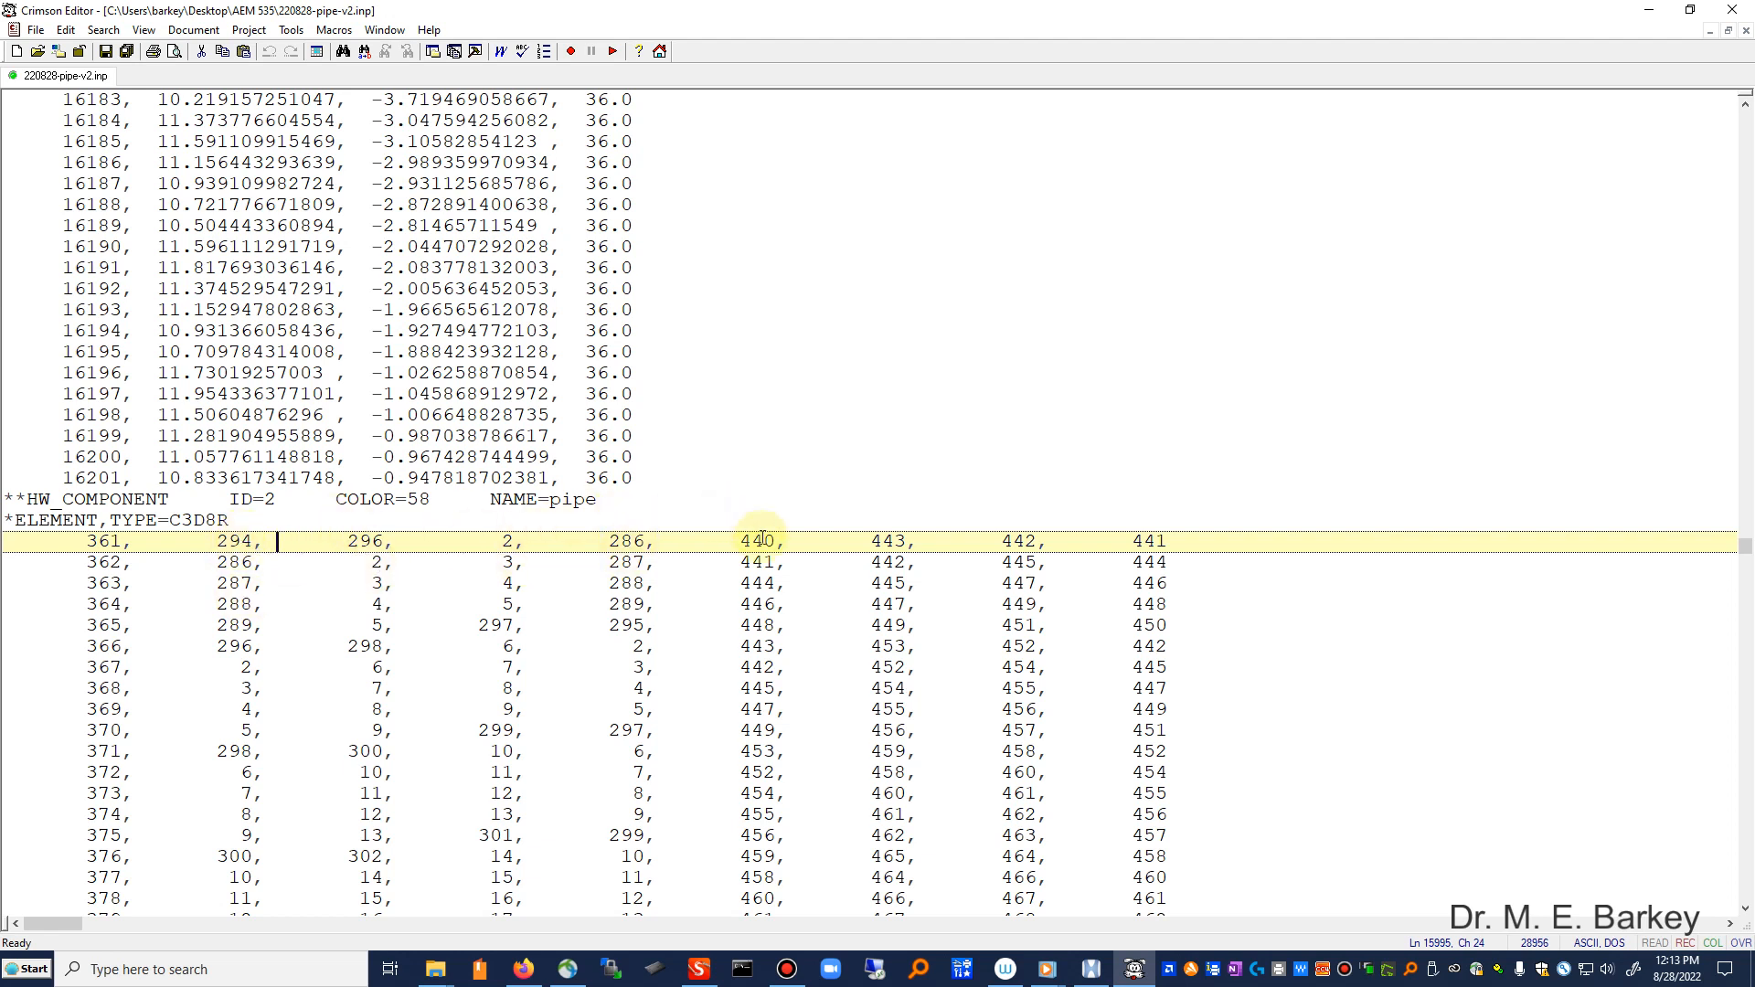
left_click(1345, 642)
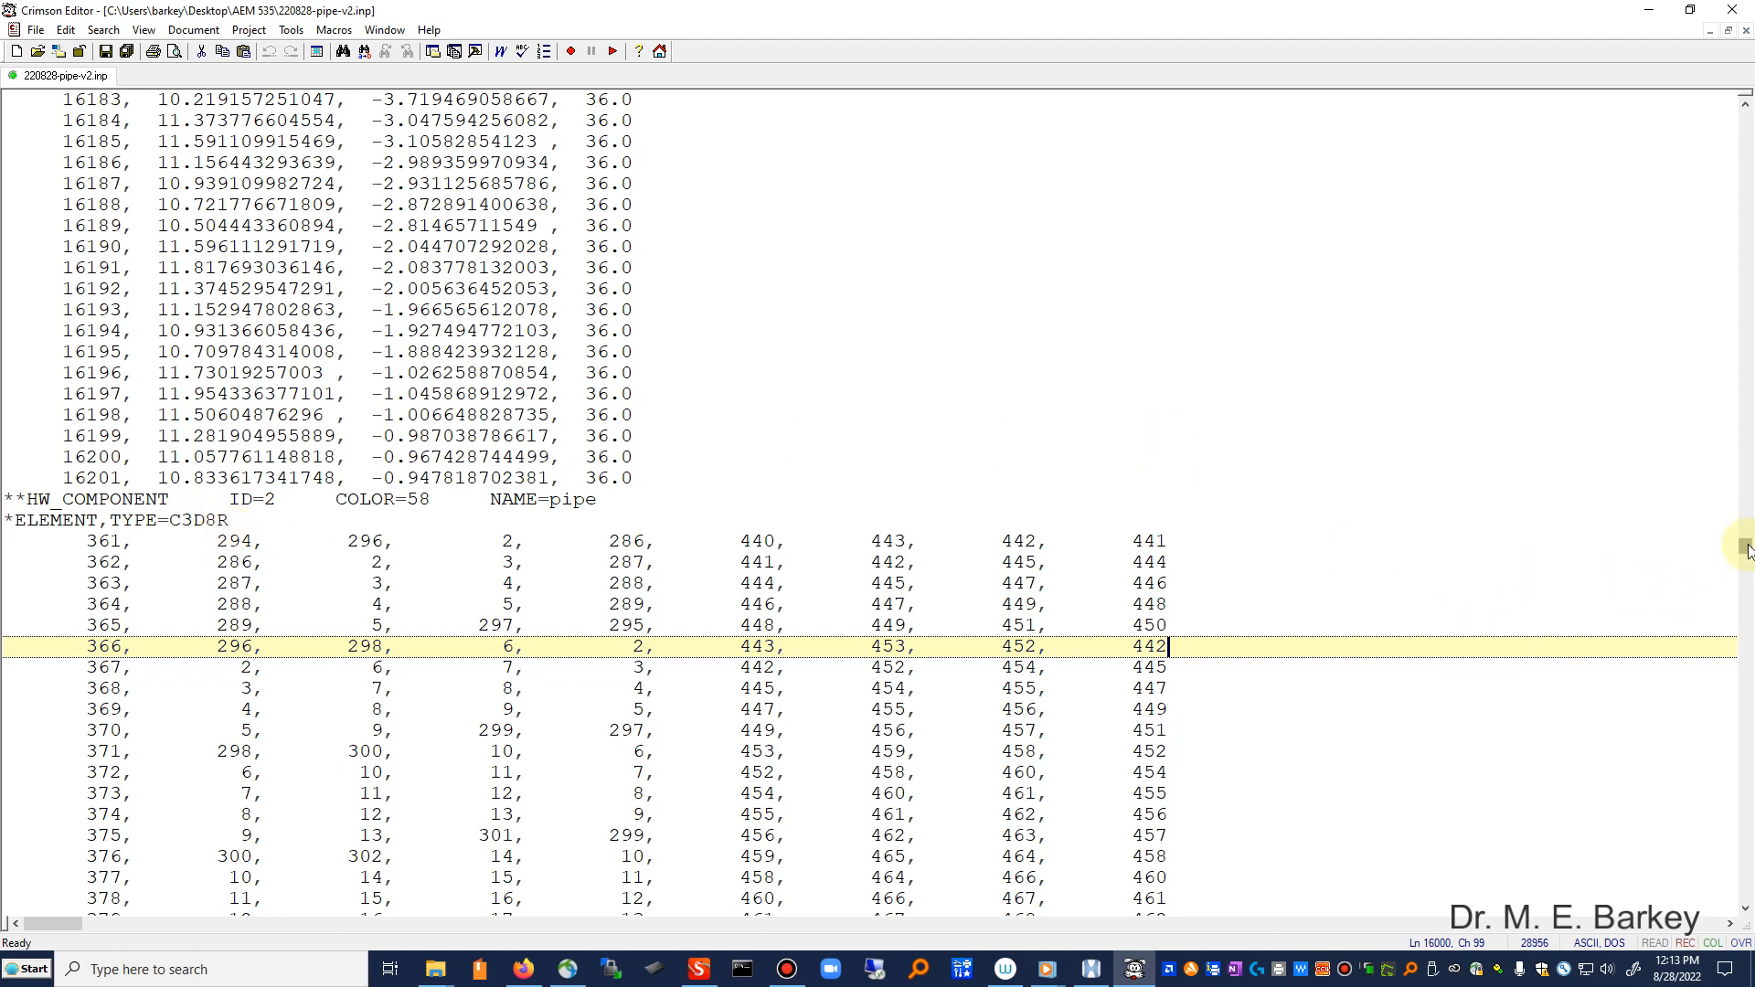
Step: Check the end of the input deck, close the text editor and switch back to HyperMesh
left_click_drag(1746, 547, 1747, 908)
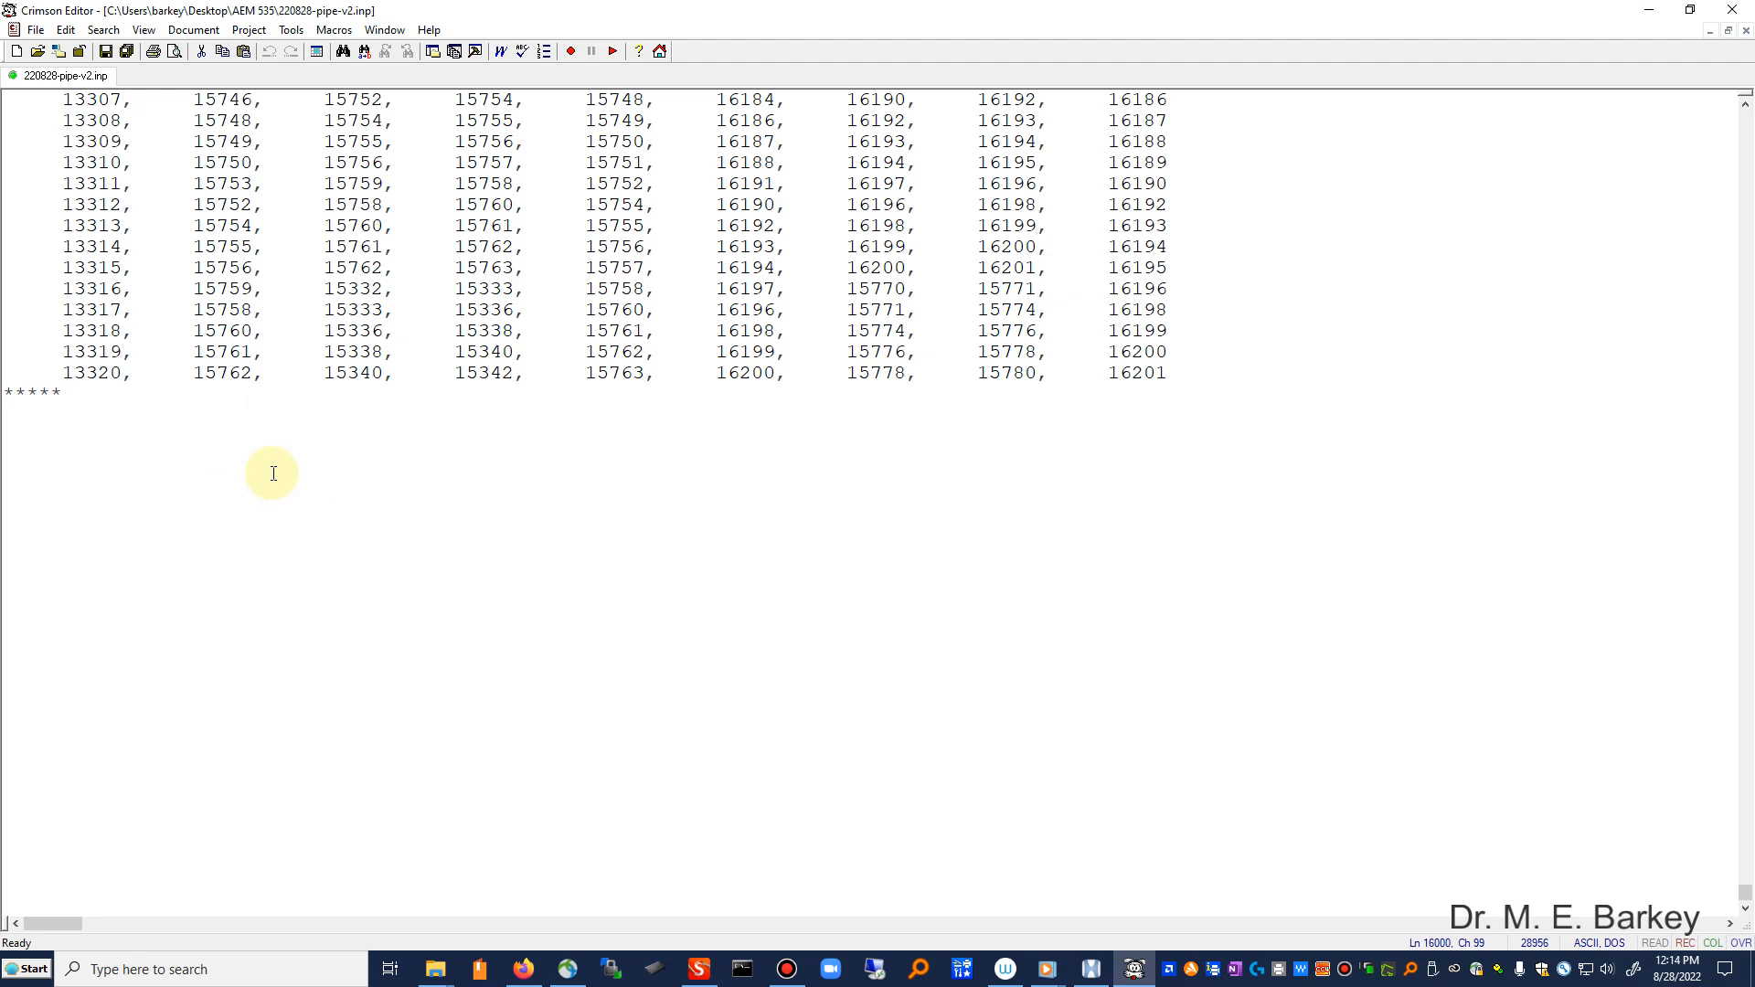
left_click(1732, 9)
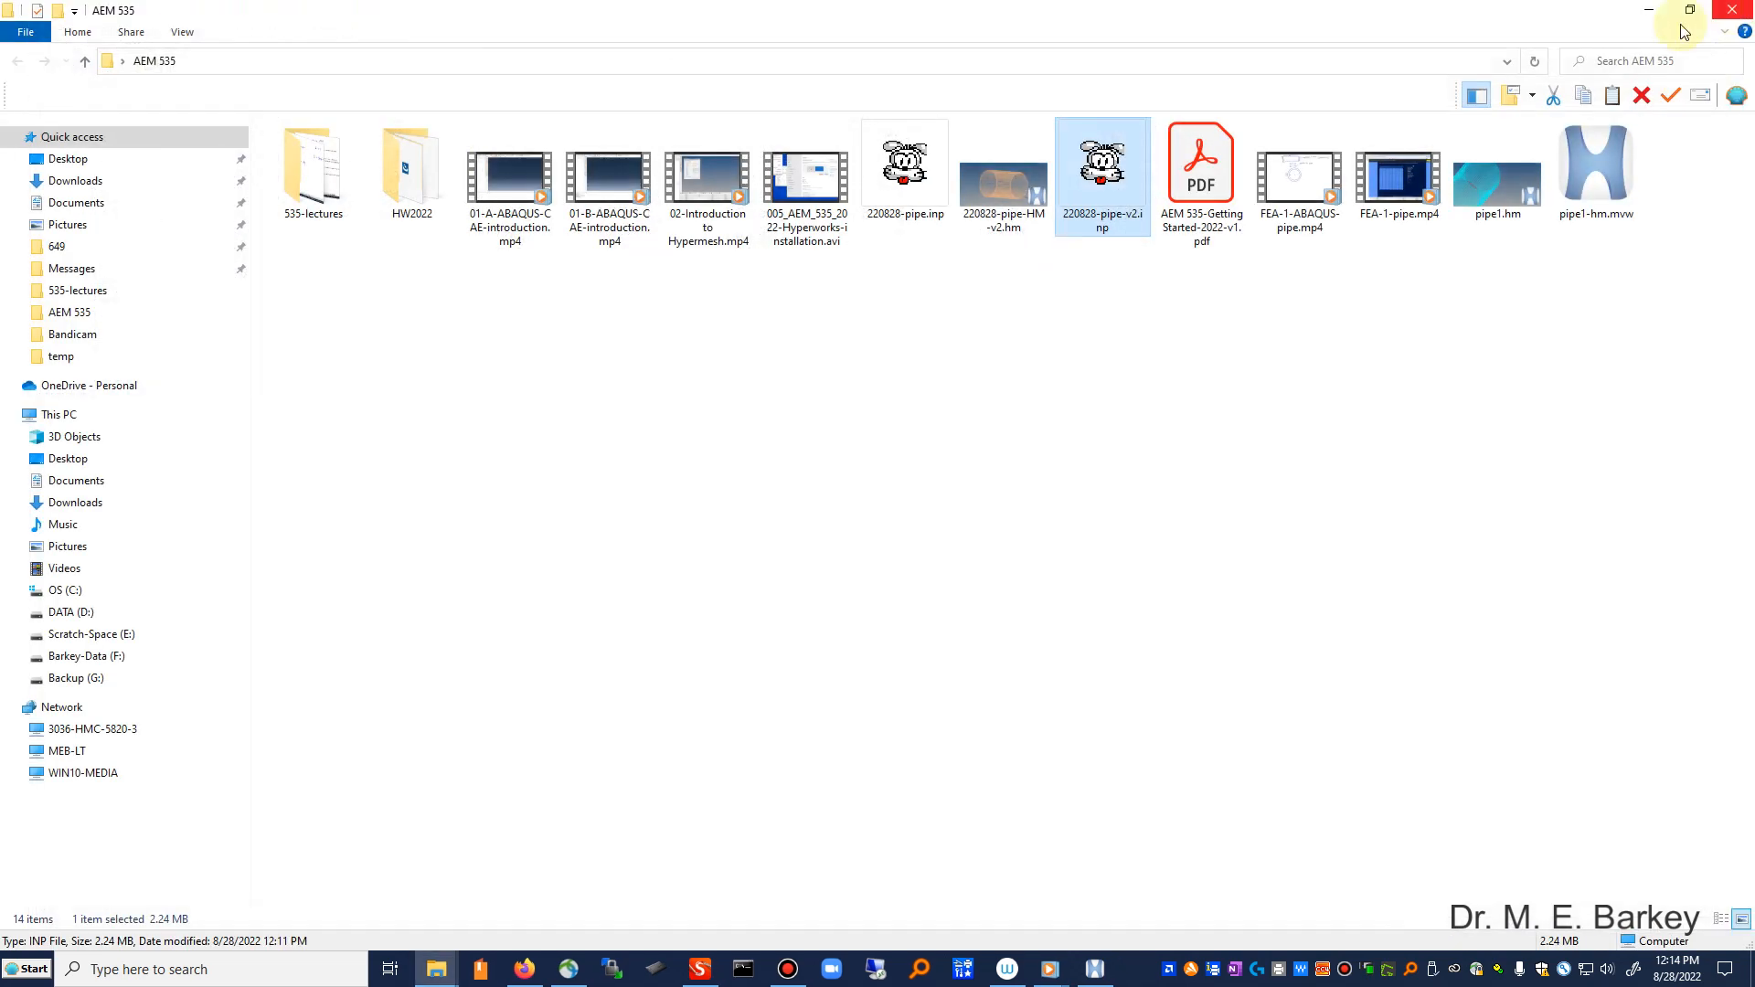
left_click(1106, 971)
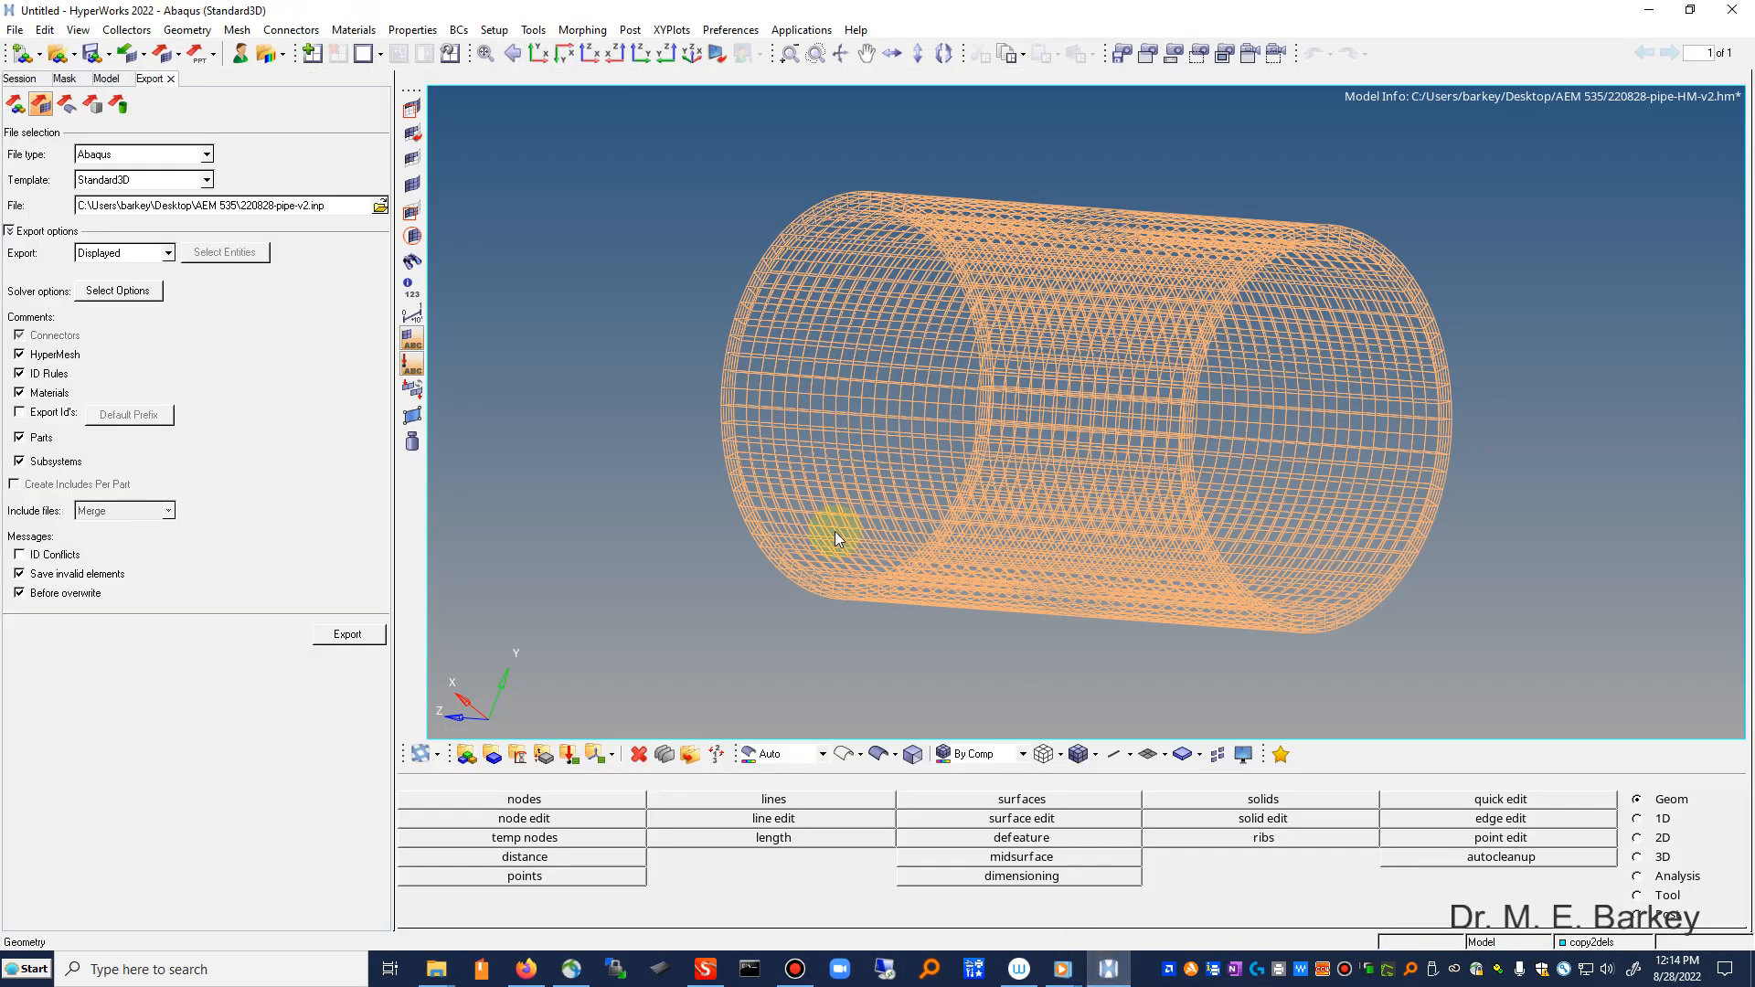